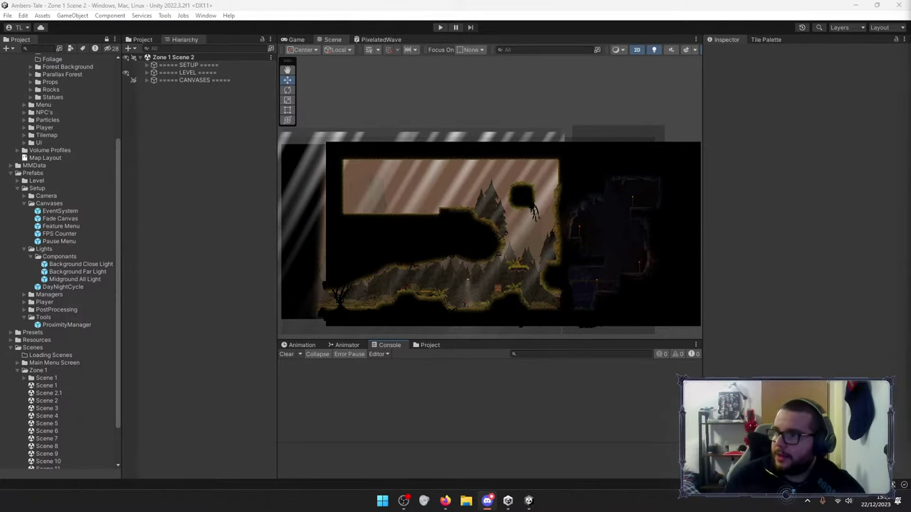
View the photo shared in the Discord community channel and return to the Unity scene.
drag(910, 15, 482, 87)
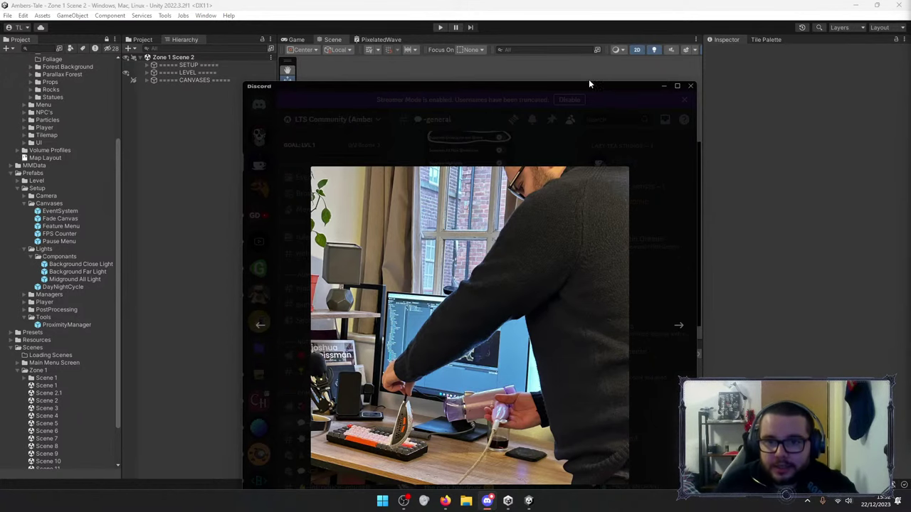
click(663, 86)
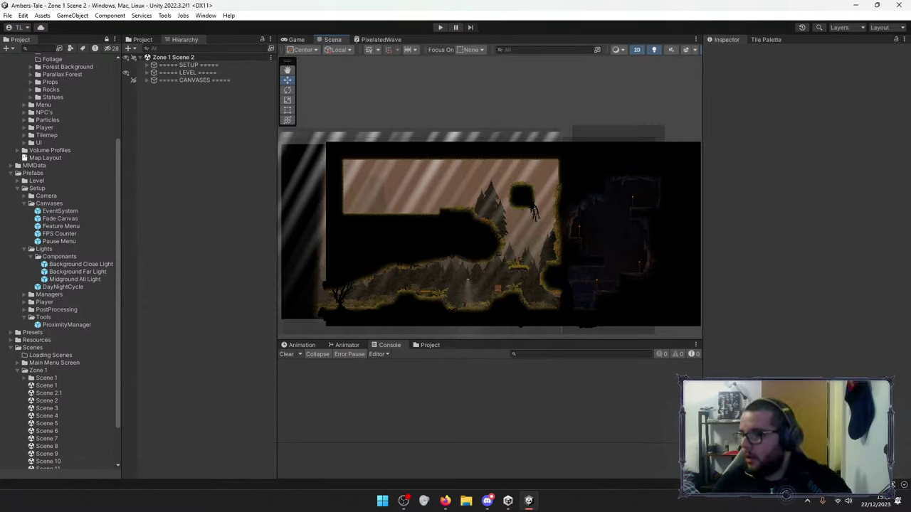
key(alt+Tab)
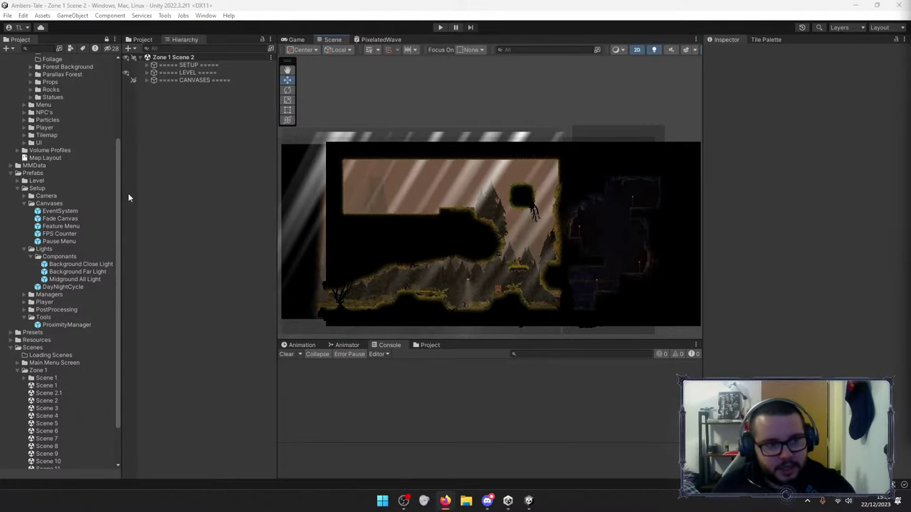
Open the Map Layout asset in Aseprite and look at the rooms around the MINI-BOSS area.
click(40, 158)
double_click(41, 158)
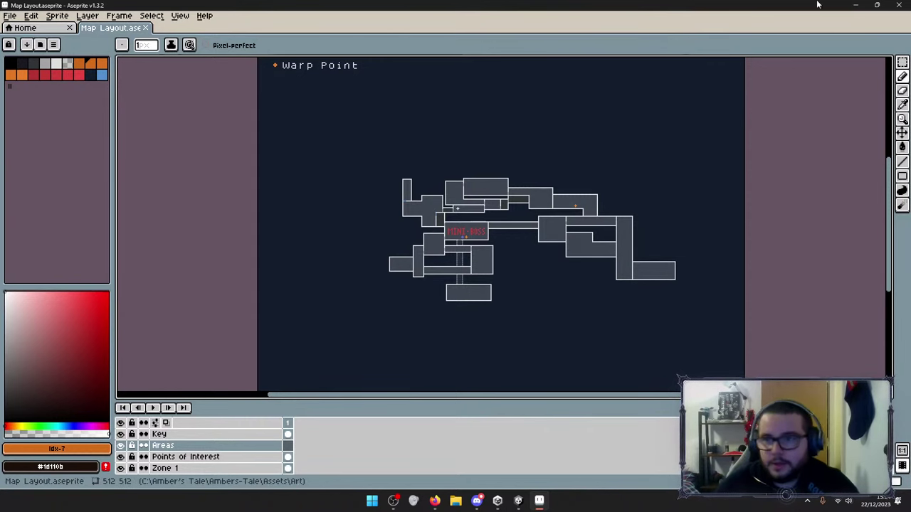
click(855, 5)
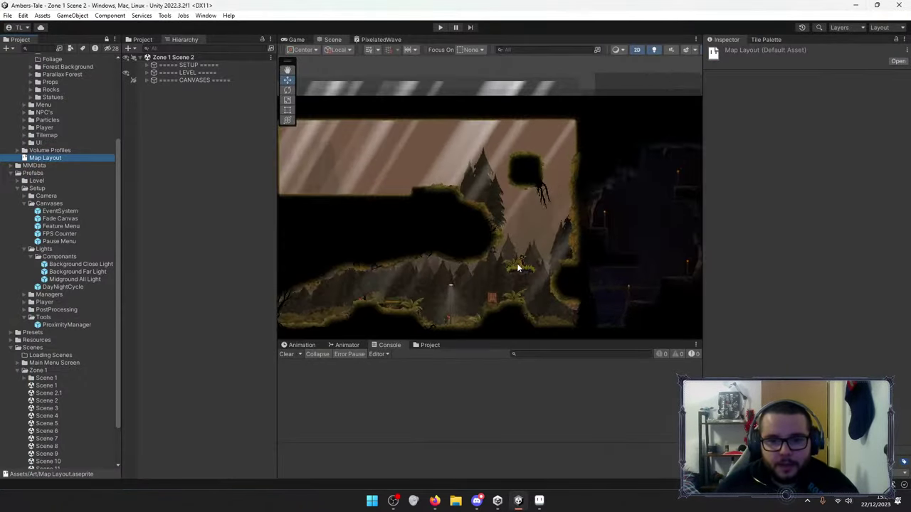
click(539, 501)
scroll(479, 224, up, 3)
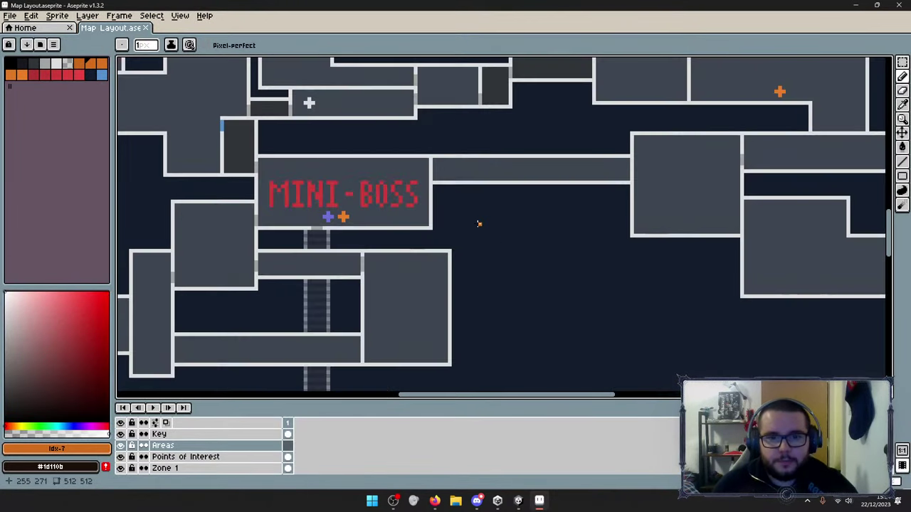
scroll(479, 223, down, 3)
scroll(362, 142, up, 5)
Try orange pencil marks around the white cross's room and the small dark room east of it, and undo them.
drag(377, 113, 448, 143)
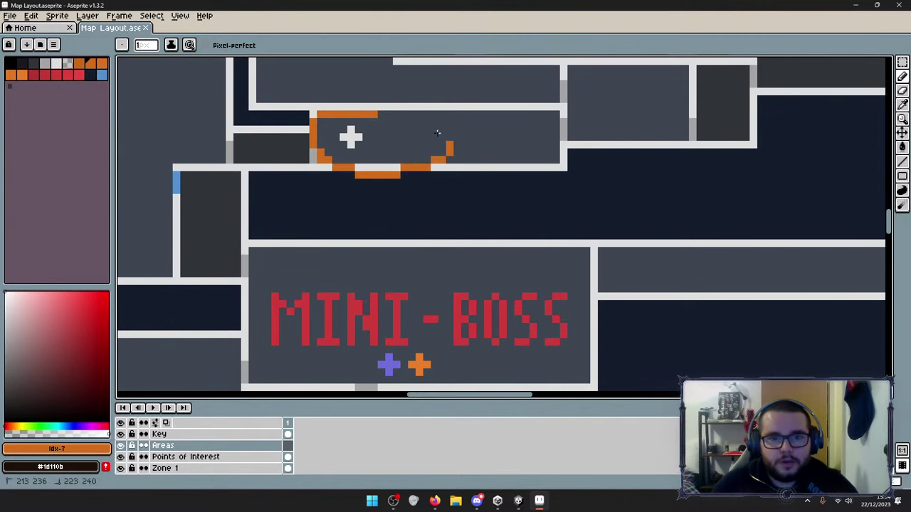
drag(661, 76, 719, 139)
key(ctrl+z)
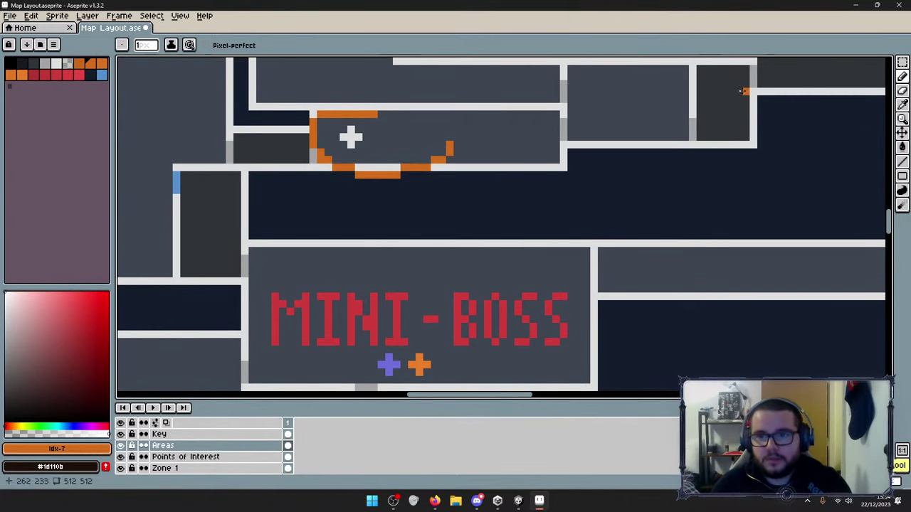
key(ctrl+y)
key(ctrl+z)
key(ctrl+z)
Trace an orange route above the white cross through the upper rooms toward the eastern warp point, and undo it.
middle_drag(541, 157, 591, 261)
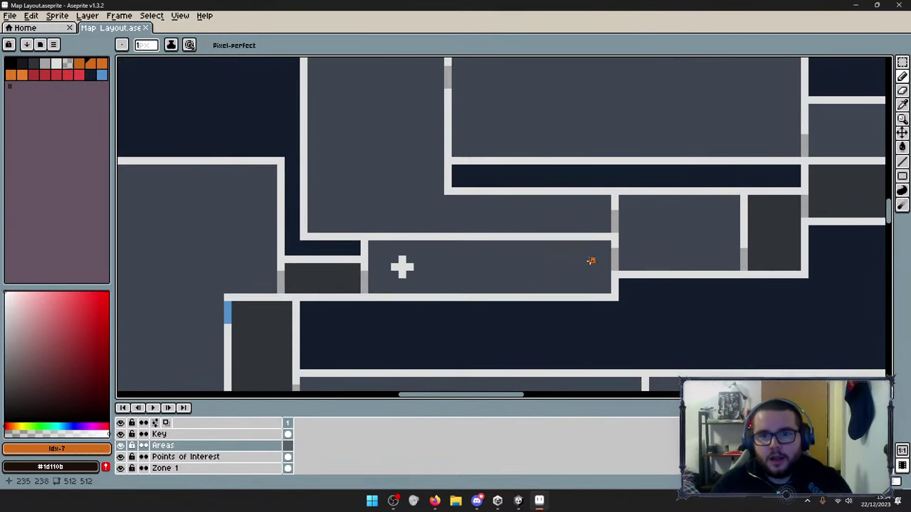
scroll(590, 261, down, 3)
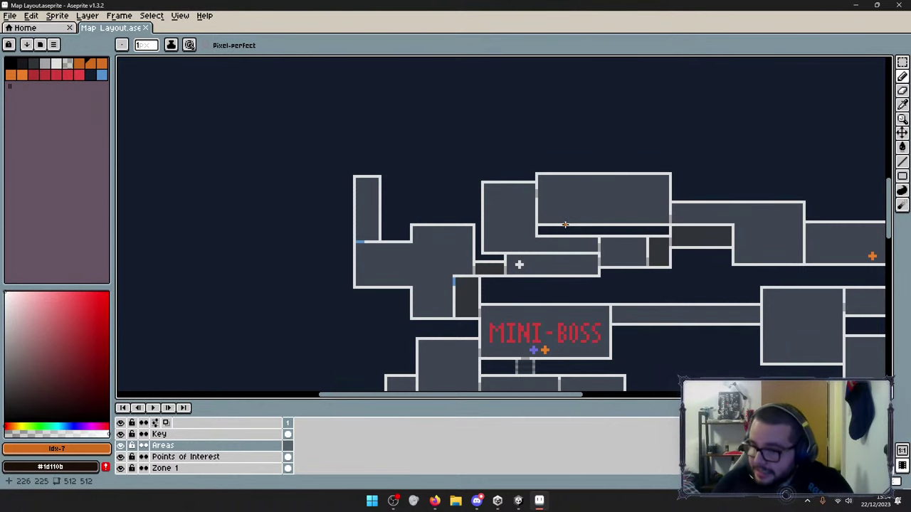
mouse_move(512, 244)
mouse_down()
mouse_move(634, 205)
mouse_move(762, 223)
mouse_up()
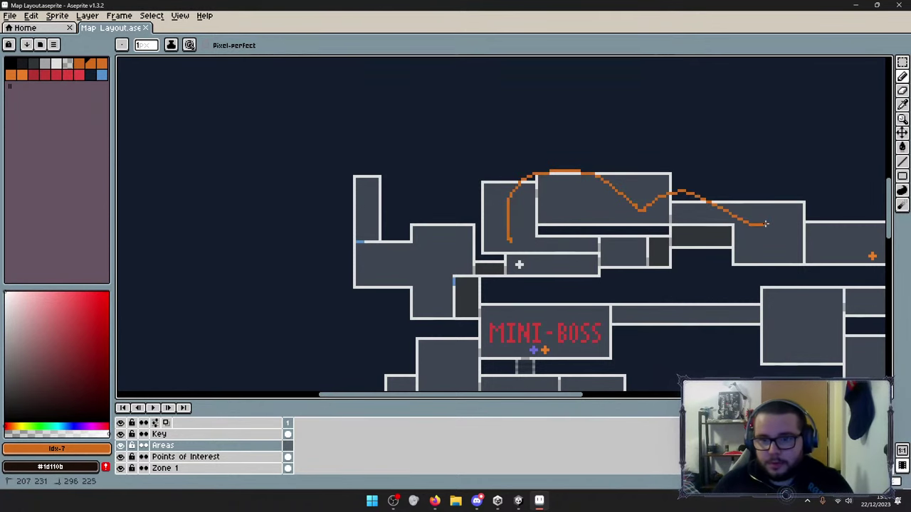
key(ctrl+z)
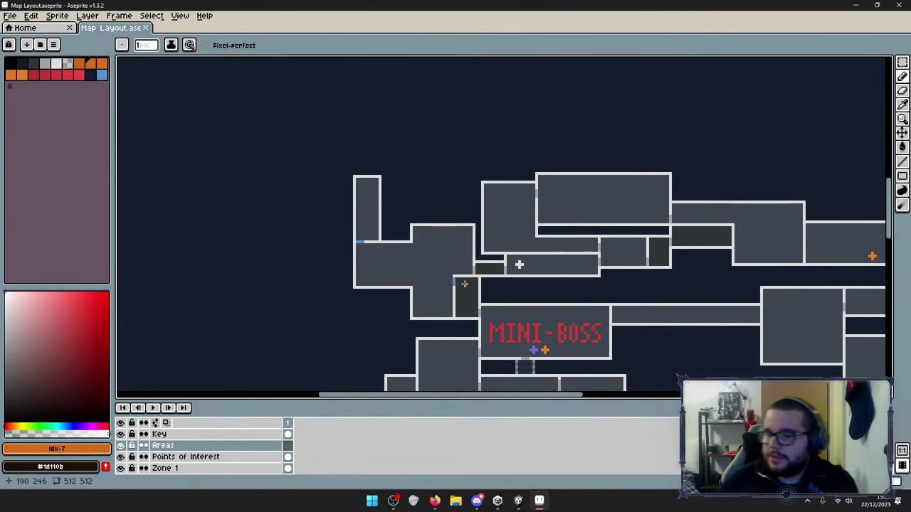
Examine the overall map layout, including how the mini-boss room connects to the western, lower and eastern rooms.
scroll(423, 297, down, 3)
middle_drag(512, 302, 446, 217)
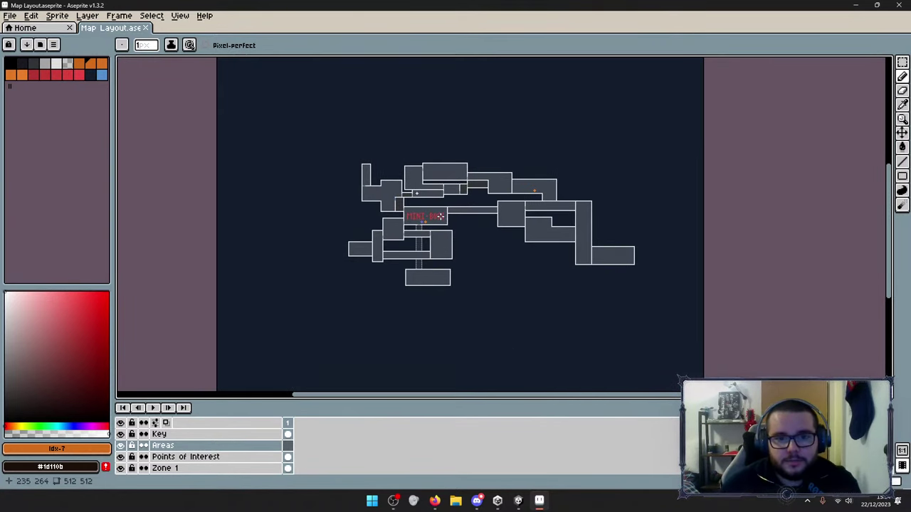
scroll(442, 217, up, 1)
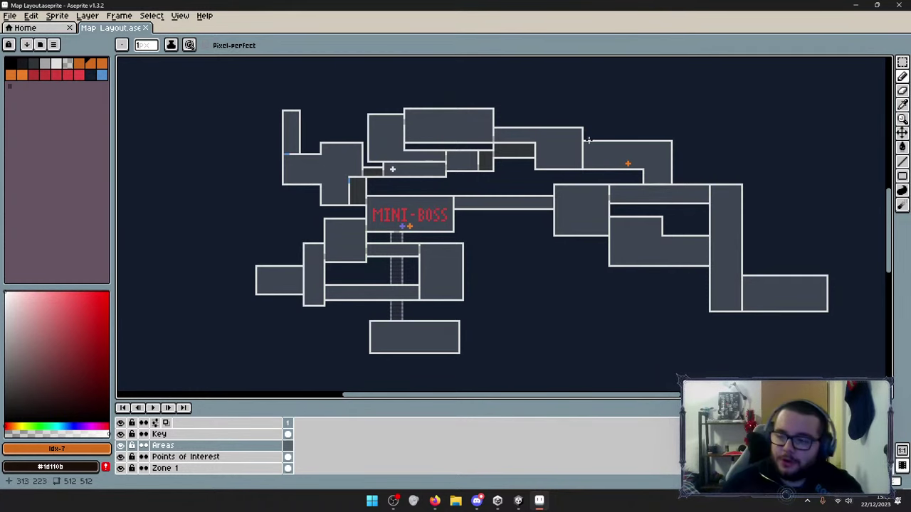
scroll(640, 143, down, 2)
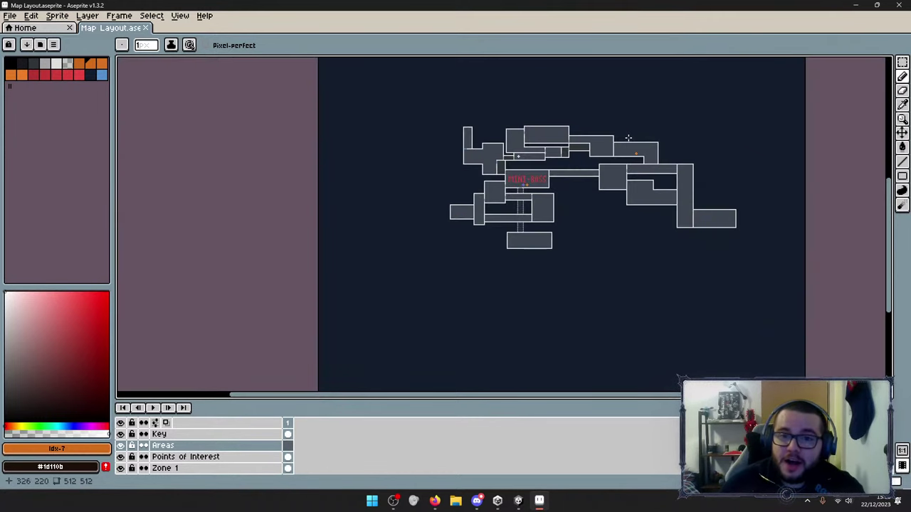
scroll(590, 202, up, 1)
middle_drag(586, 195, 548, 230)
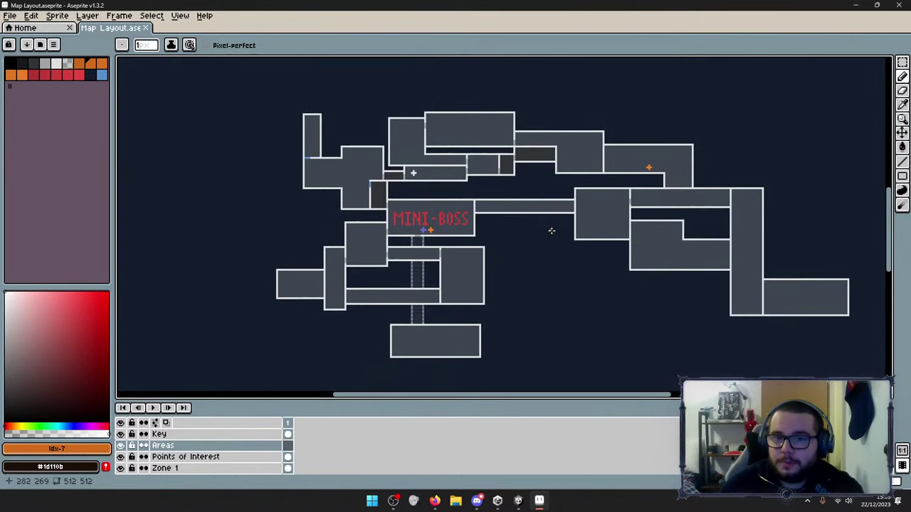
scroll(541, 227, up, 1)
scroll(535, 222, down, 1)
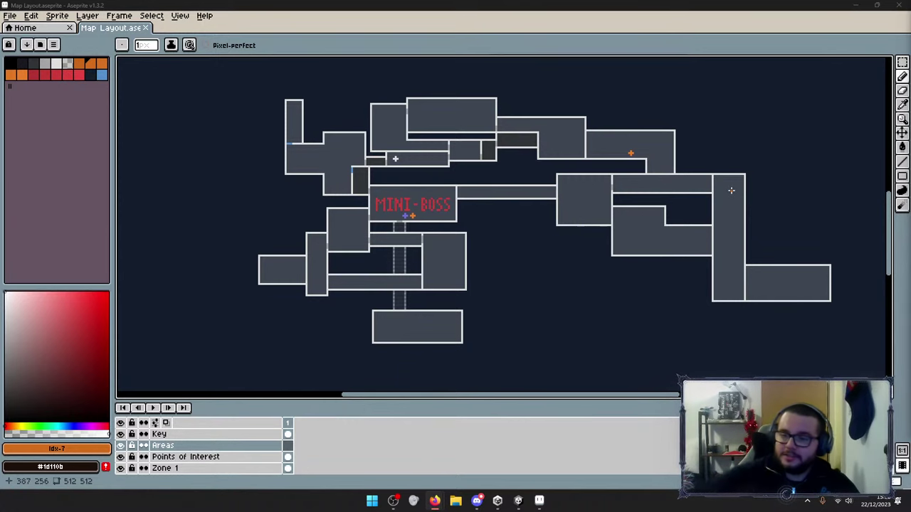
Switch back to Unity and inspect the 1x3 Island platform and the Player object standing on it.
click(856, 5)
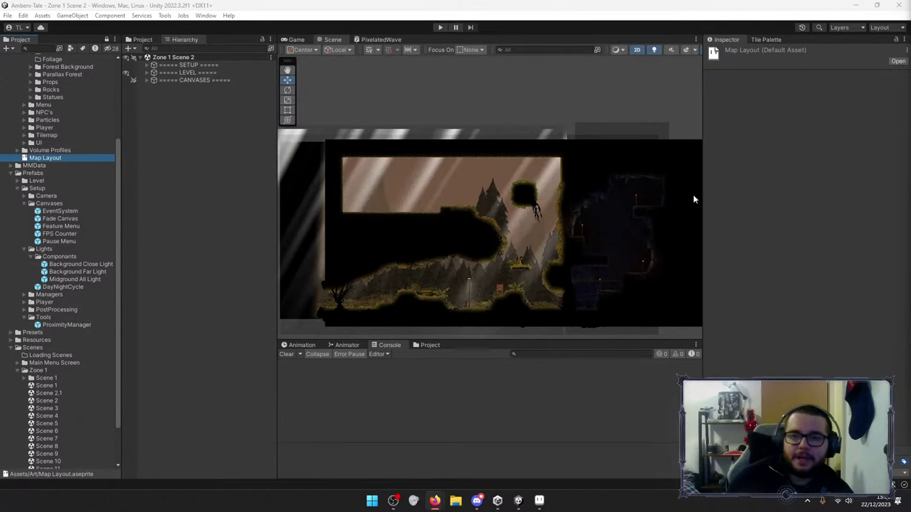
scroll(545, 238, up, 5)
middle_drag(503, 263, 516, 204)
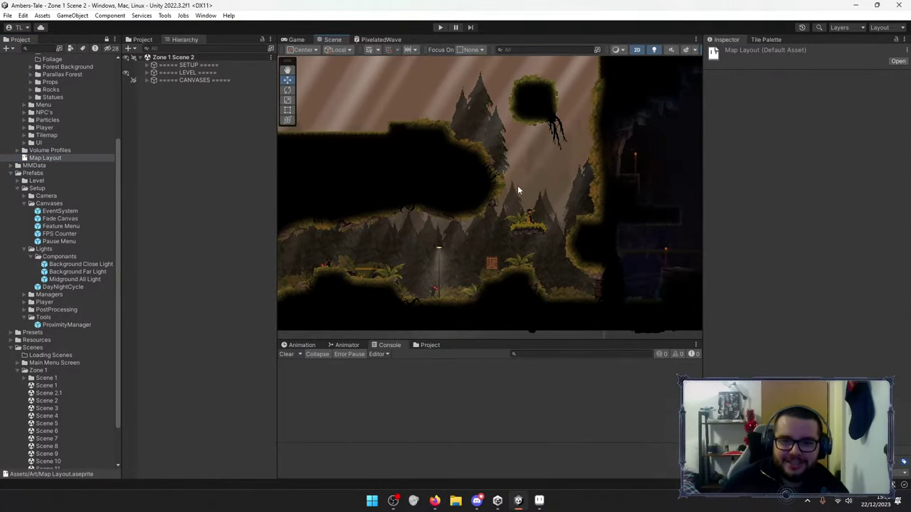
click(528, 225)
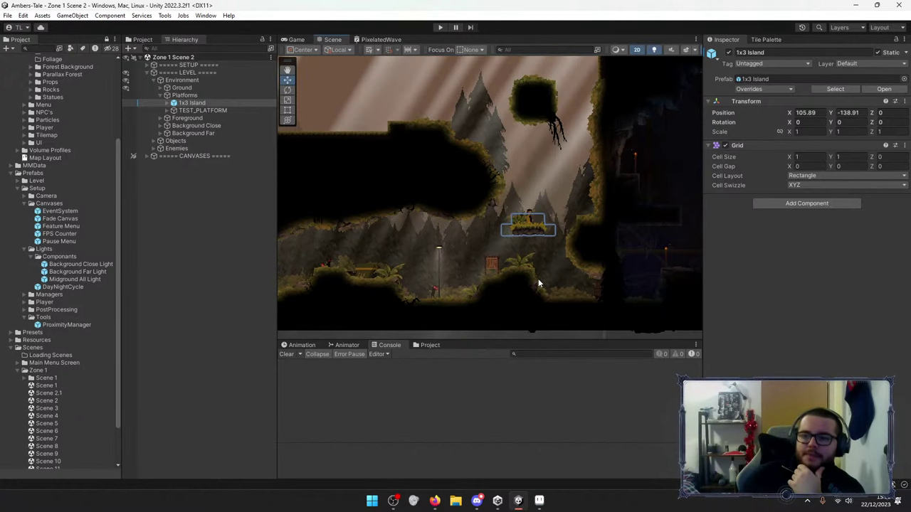
scroll(538, 230, up, 3)
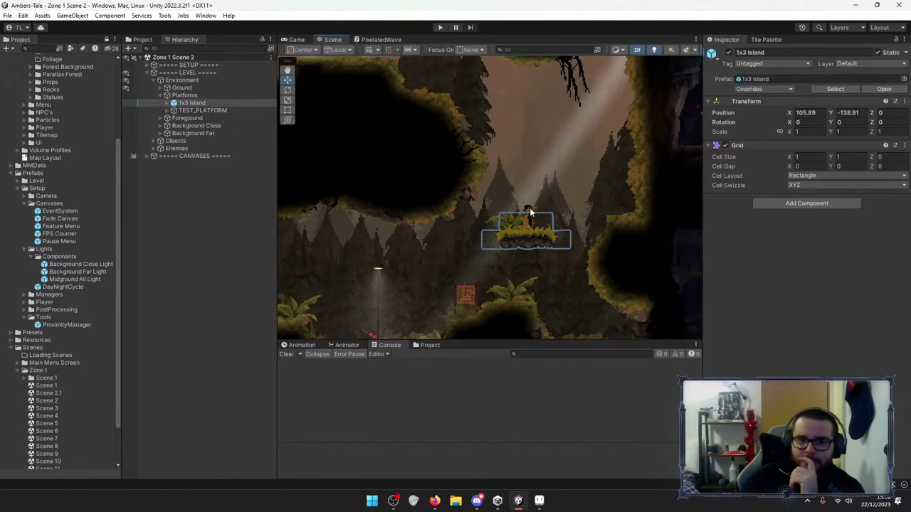
click(535, 236)
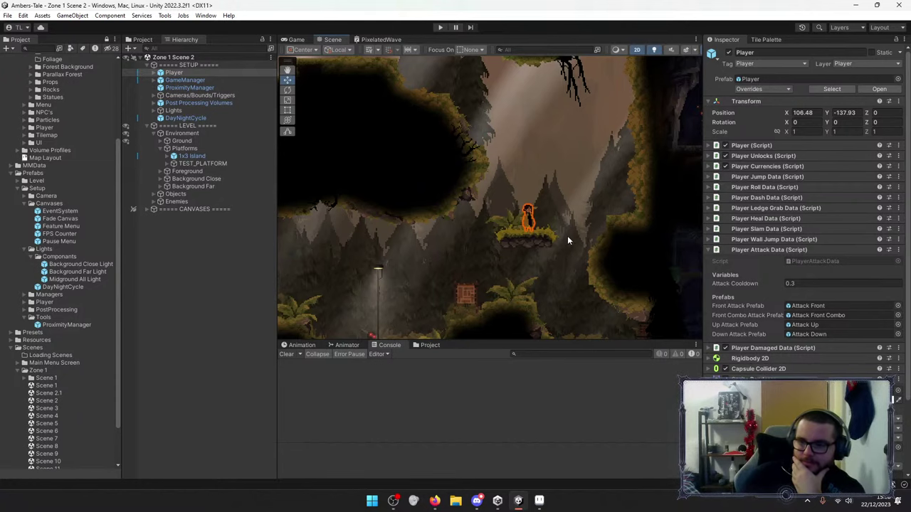
key(f)
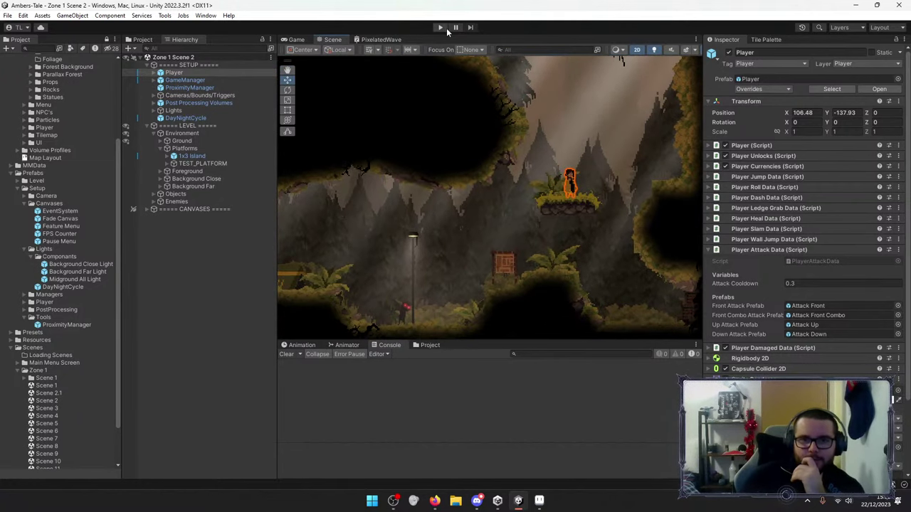
Playtest the scene with the player on the island platform, open the in-game pause menu and exit play mode.
click(444, 29)
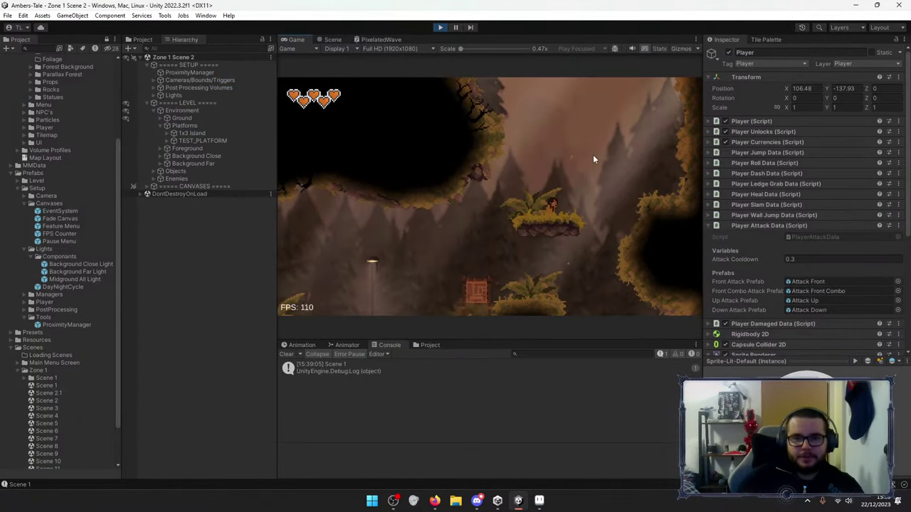
key(a)
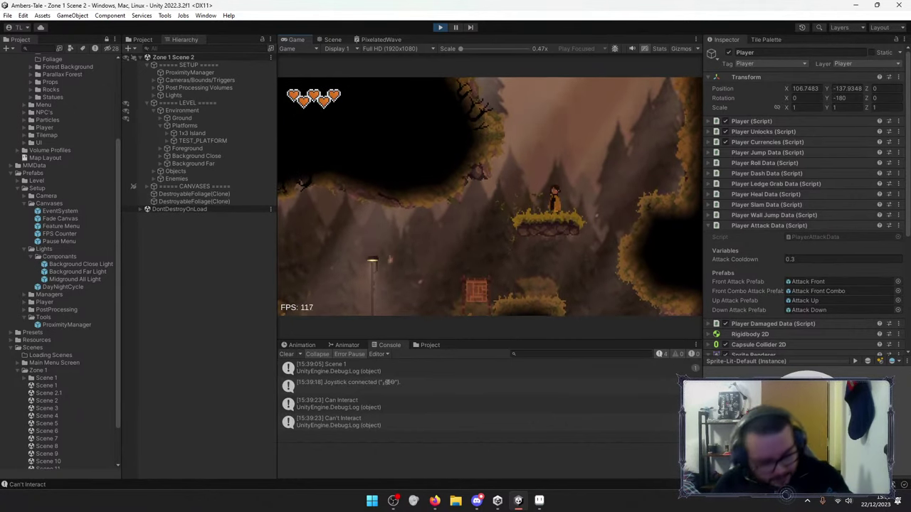
key(Escape)
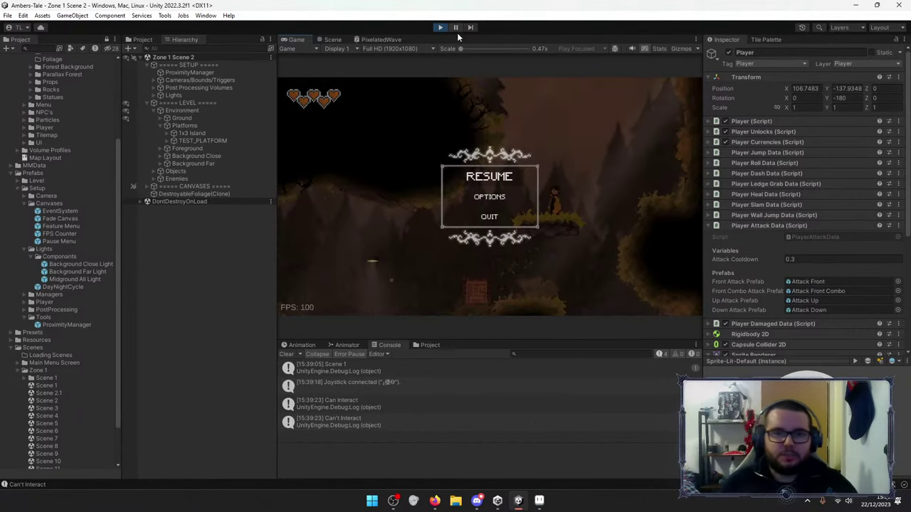
click(440, 28)
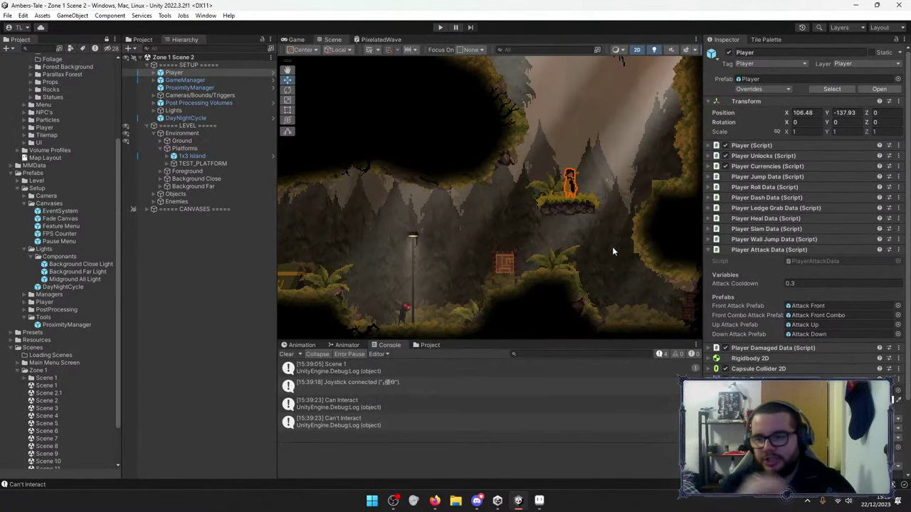
Move the fern next to the crate to about X 105.27, Y -142.4.
click(556, 192)
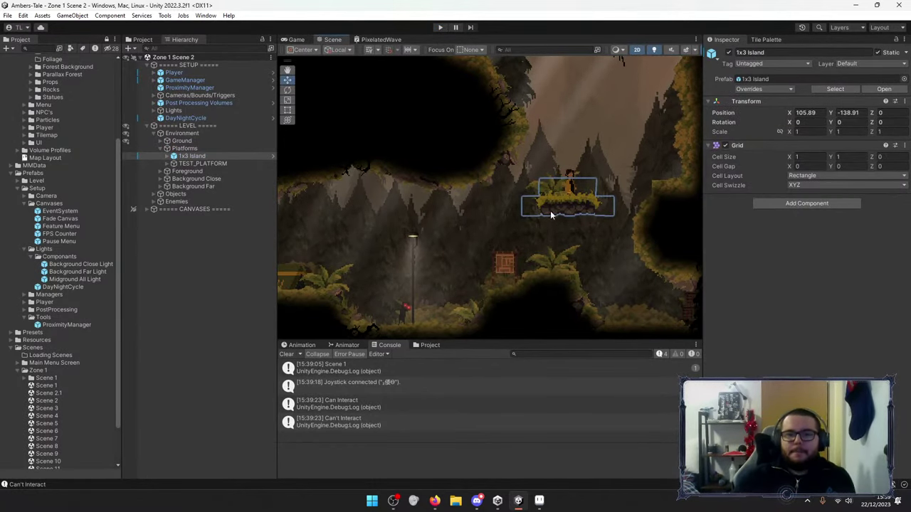
click(554, 267)
drag(554, 267, 549, 267)
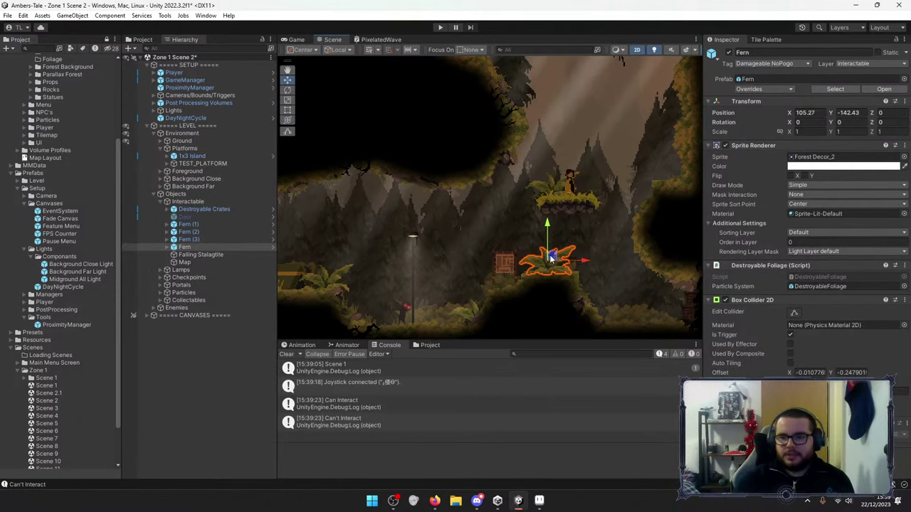
Inspect the moved fern's Core child object and its Stats and Instantiation children in the scene hierarchy.
click(168, 247)
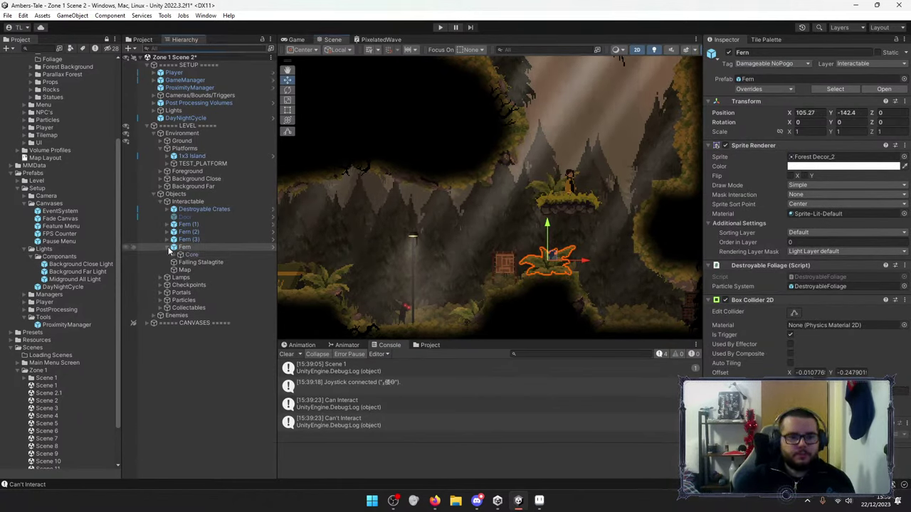
click(189, 254)
click(174, 255)
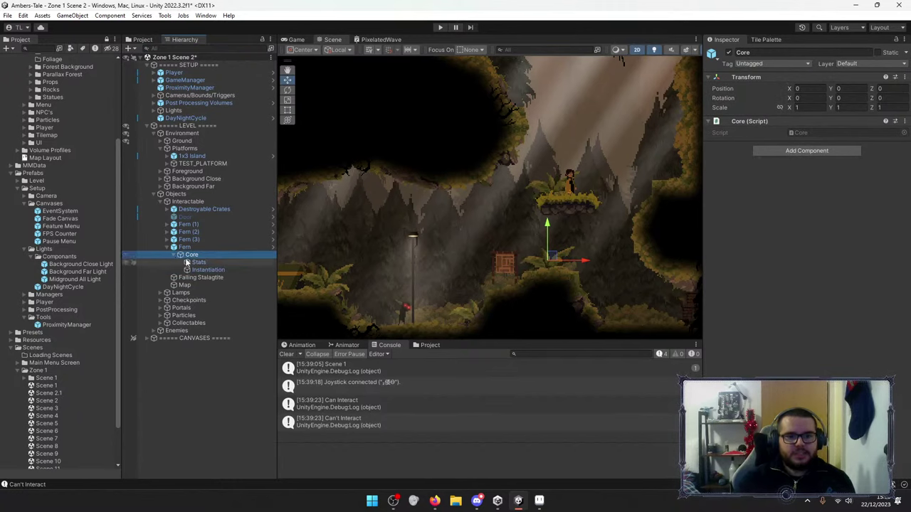
click(175, 255)
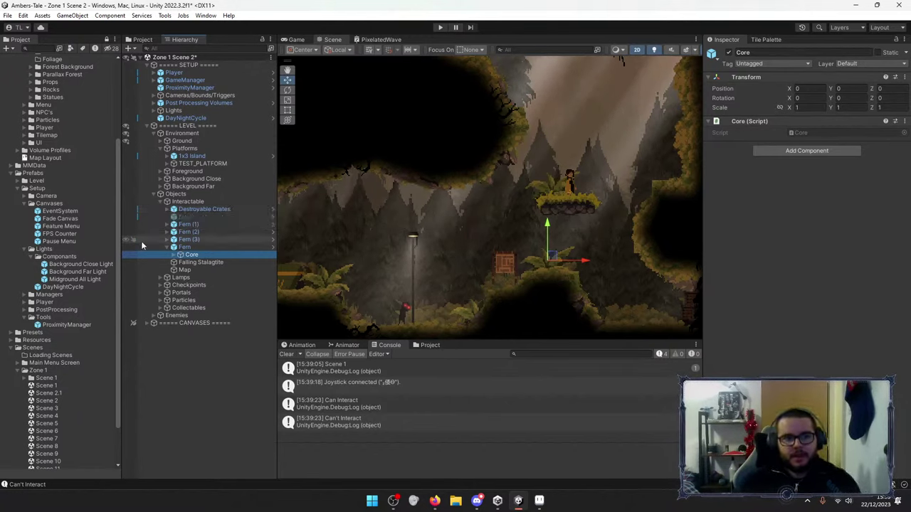
click(175, 256)
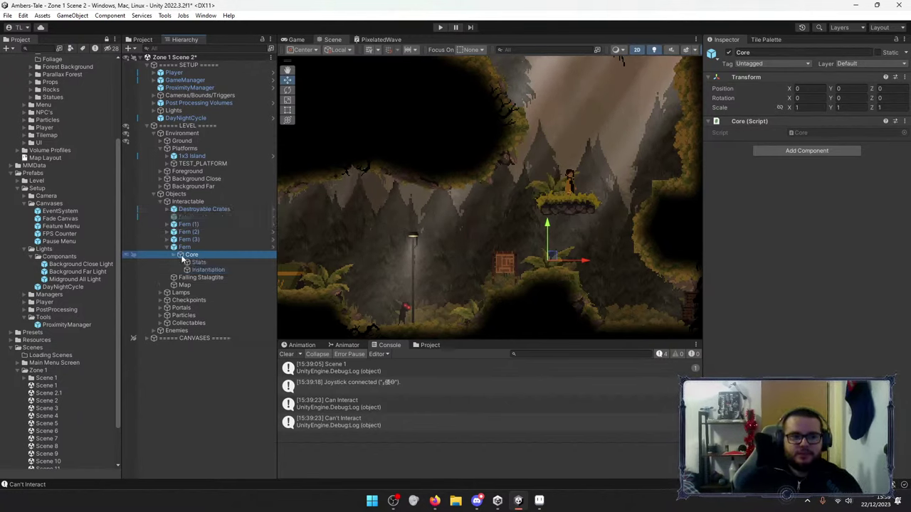
click(175, 256)
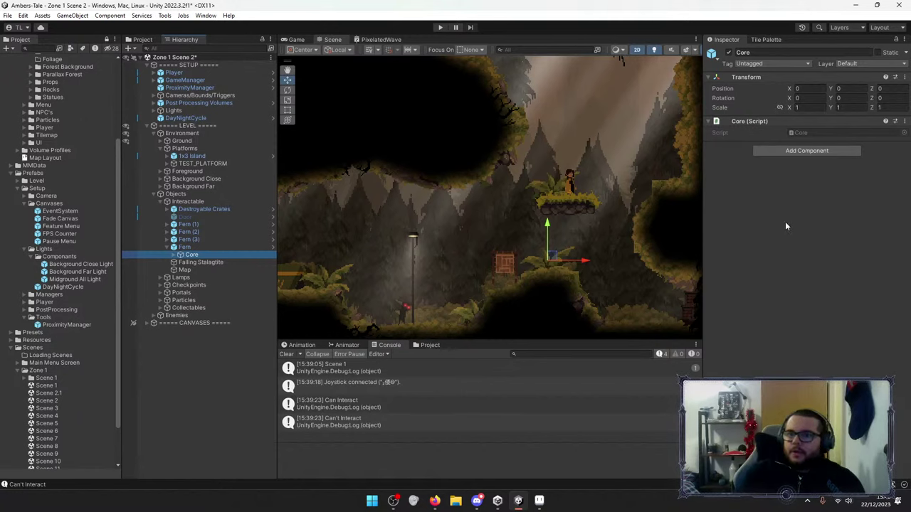
click(175, 255)
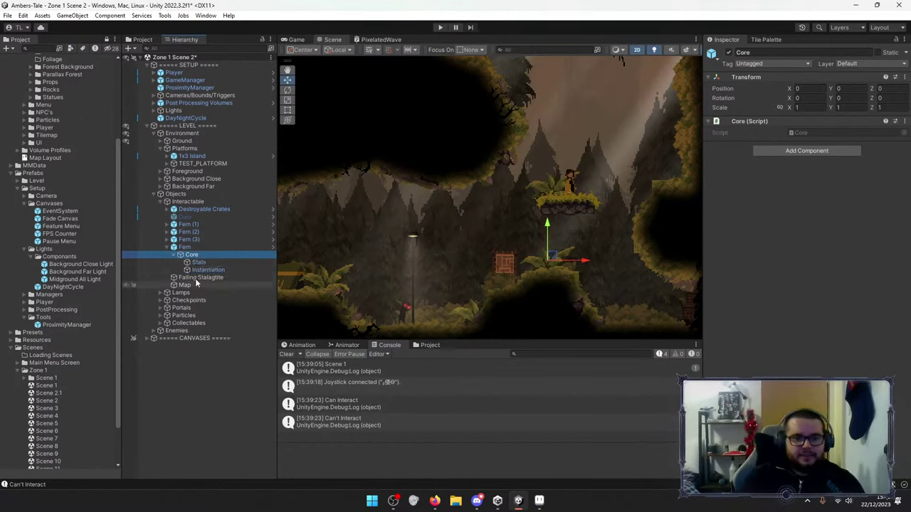
Open the Destroyable Foliage script of the fern next to the crate in Visual Studio.
click(175, 256)
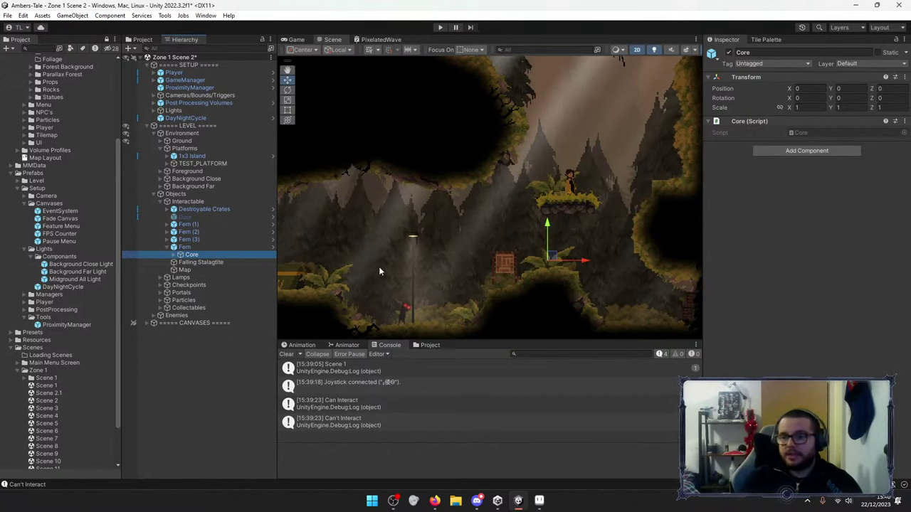
middle_drag(629, 284, 509, 261)
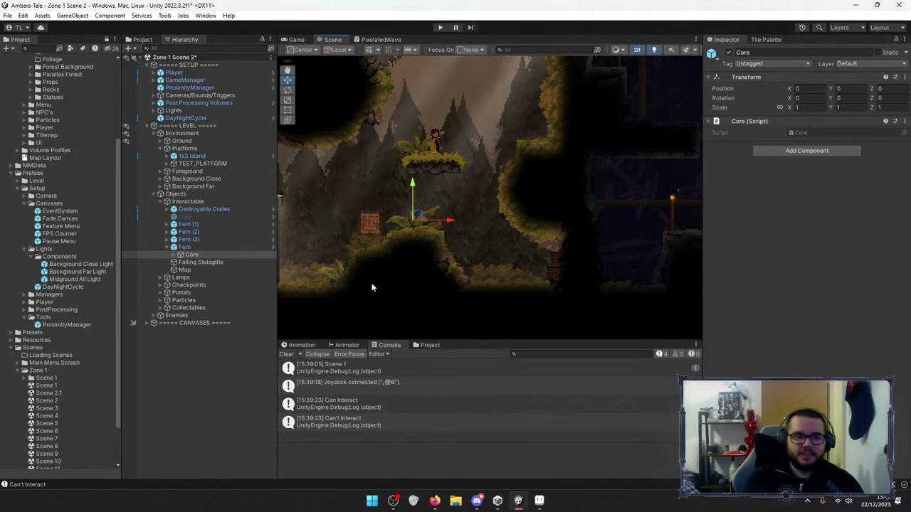
click(208, 247)
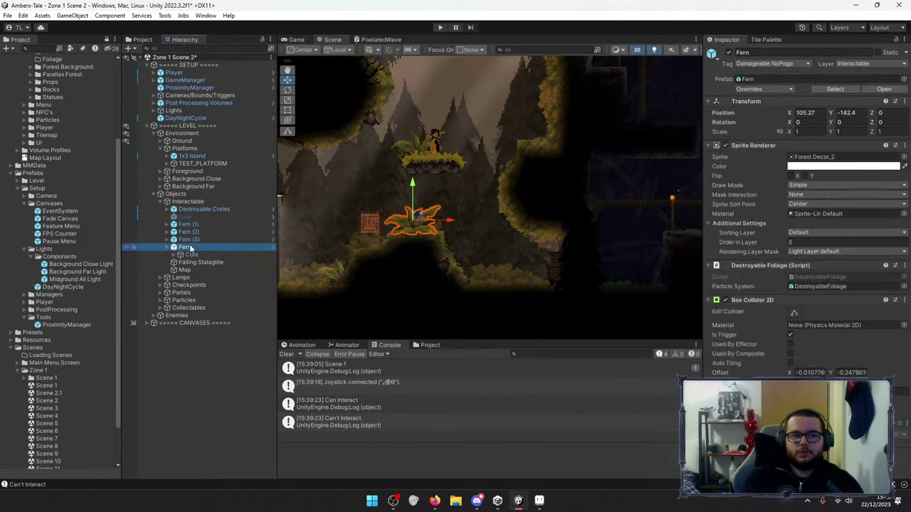
right_click(762, 269)
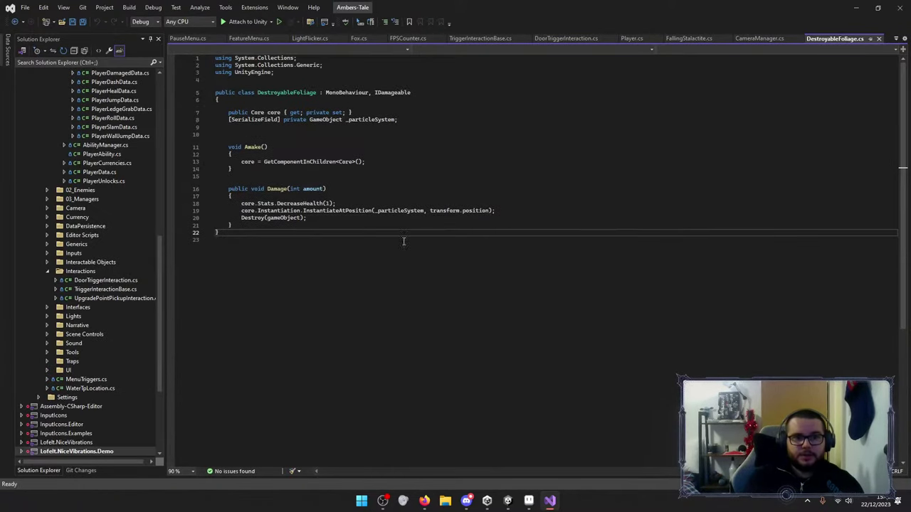
Examine the core property and the GetComponentInChildren<Core>() assignment in the Awake method of DestroyableFoliage.
click(361, 112)
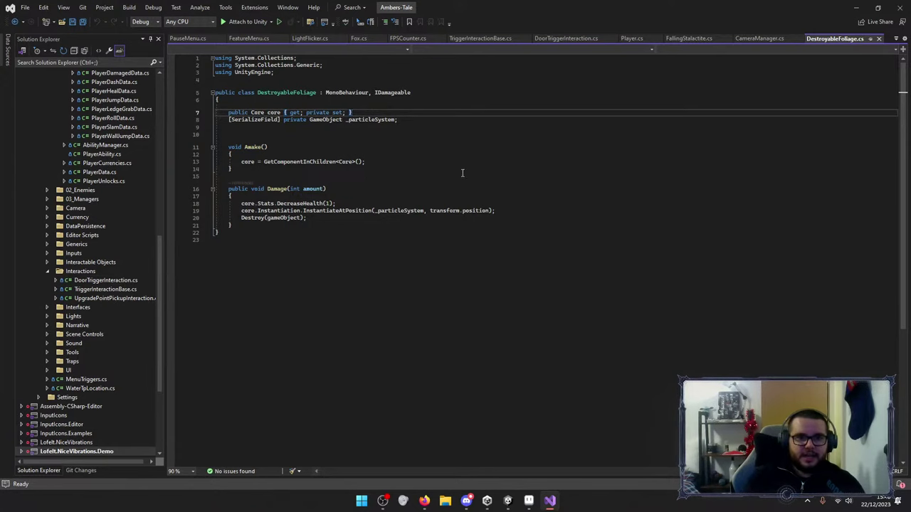
drag(217, 147, 307, 168)
click(307, 167)
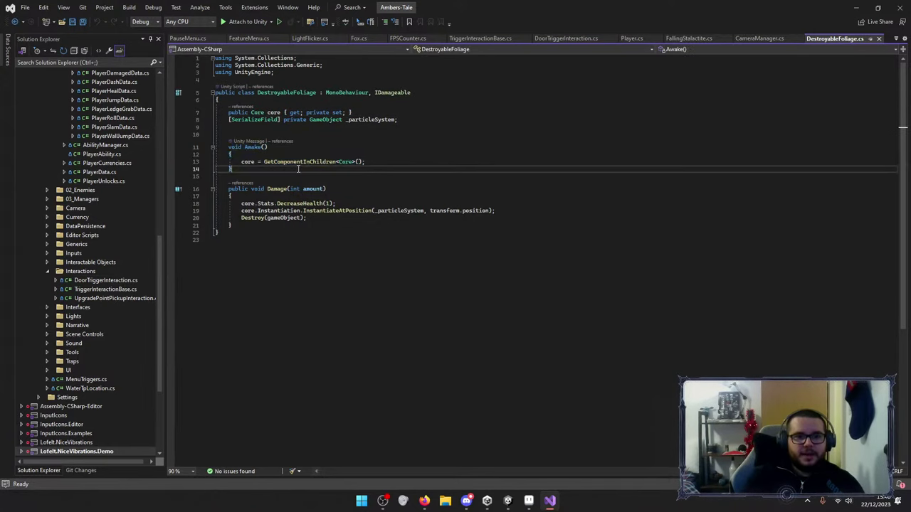
drag(372, 162, 230, 155)
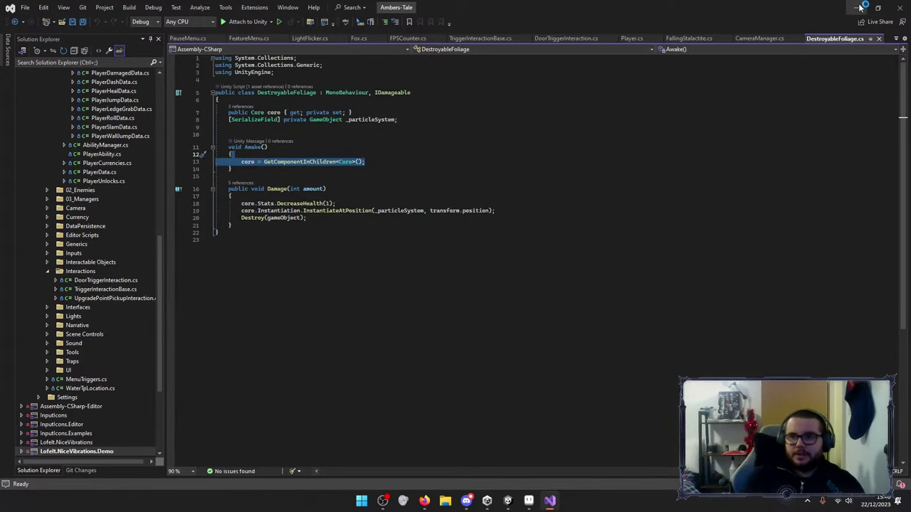
Examine the core.Stats.DecreaseHealth(1) call in the Damage method of DestroyableFoliage.
click(855, 7)
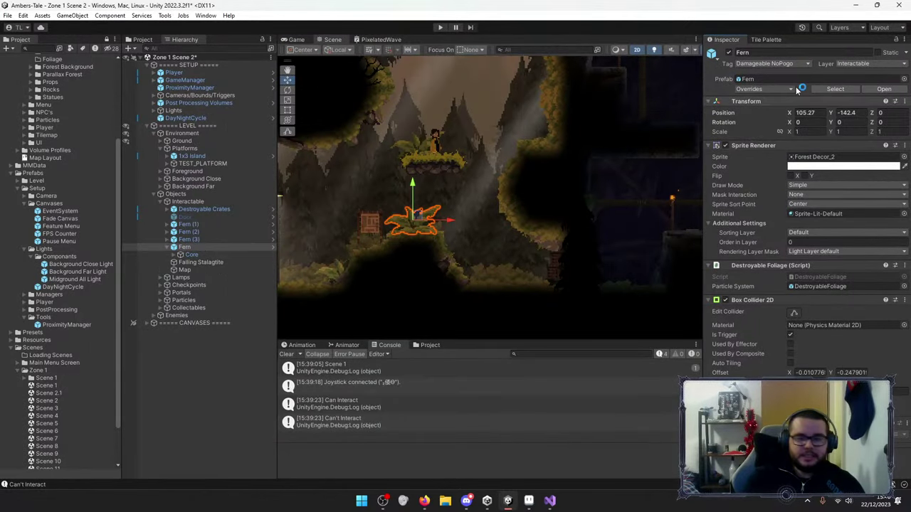
click(856, 6)
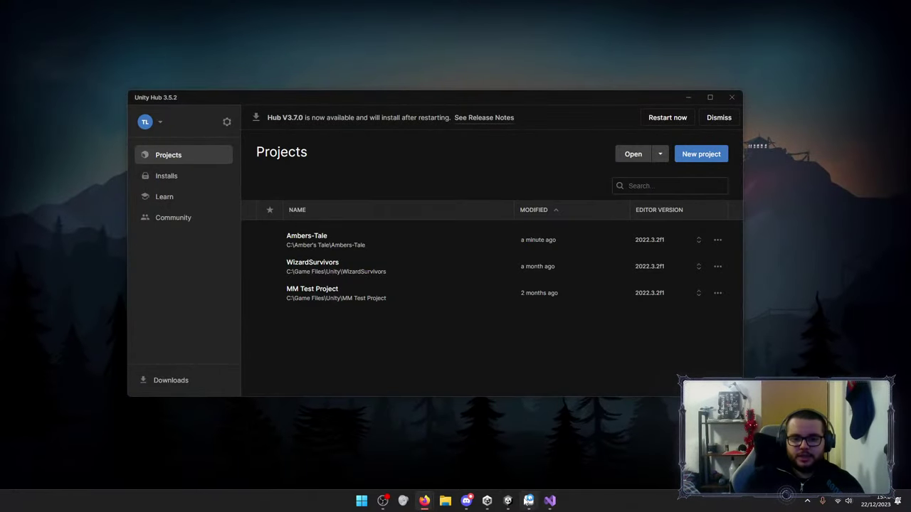
click(530, 455)
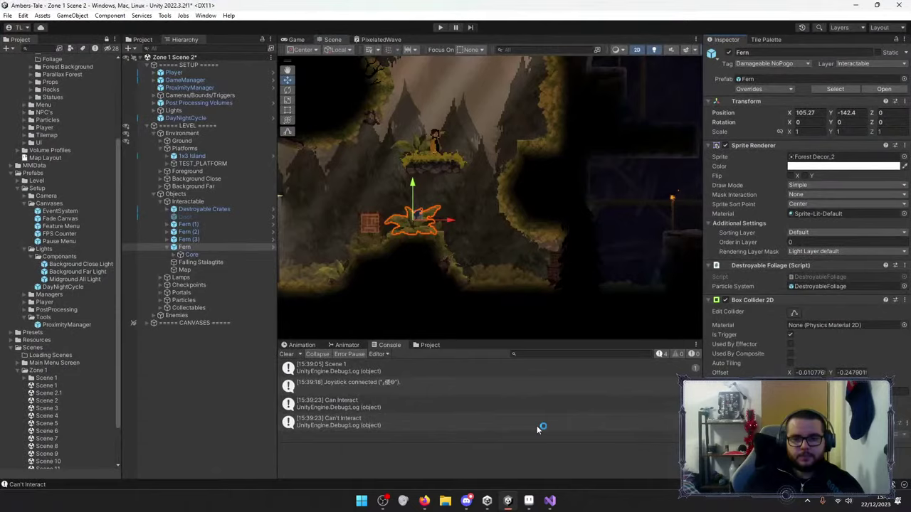
click(549, 501)
click(261, 226)
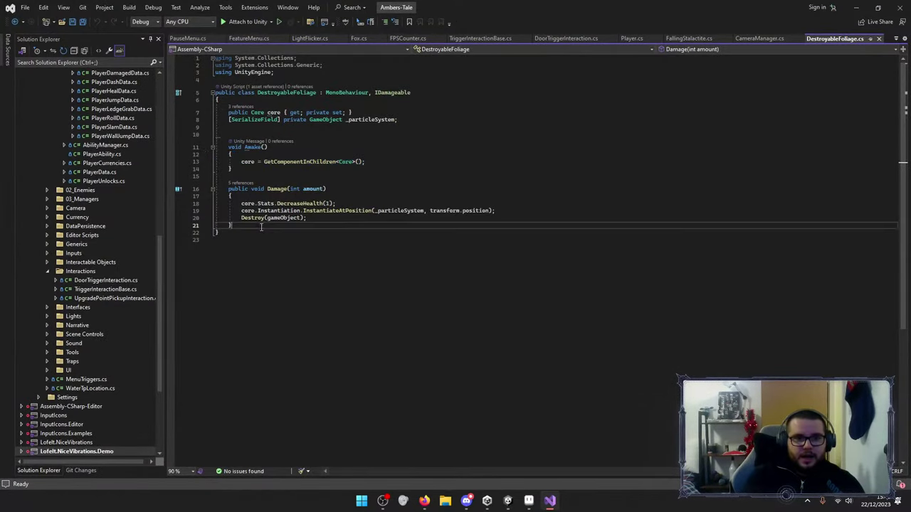
drag(242, 205, 336, 204)
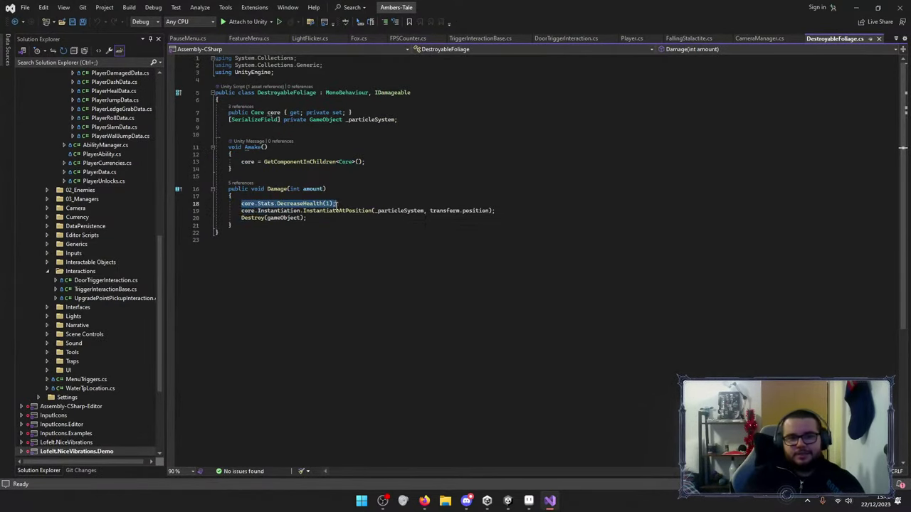
click(334, 204)
drag(238, 204, 339, 203)
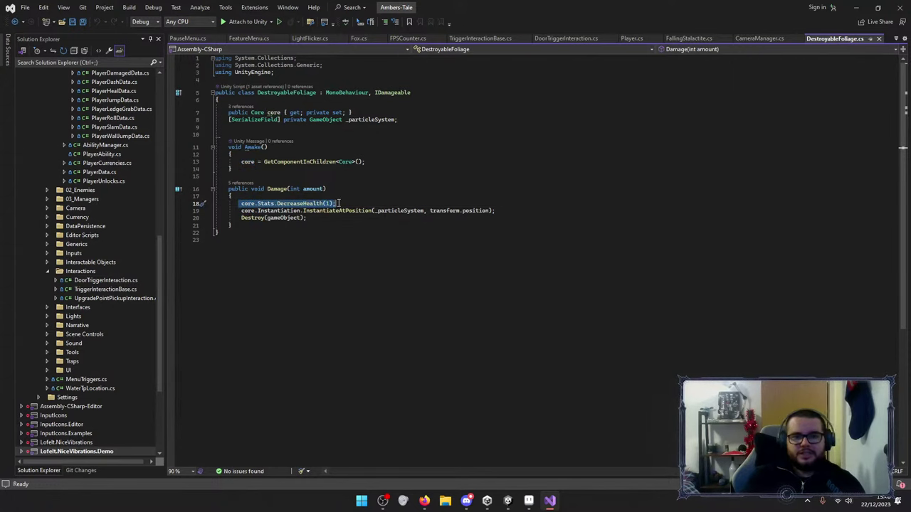
Switch to Unity and inspect the Stats and Instantiation scripts on the children of the fern's Core.
click(856, 7)
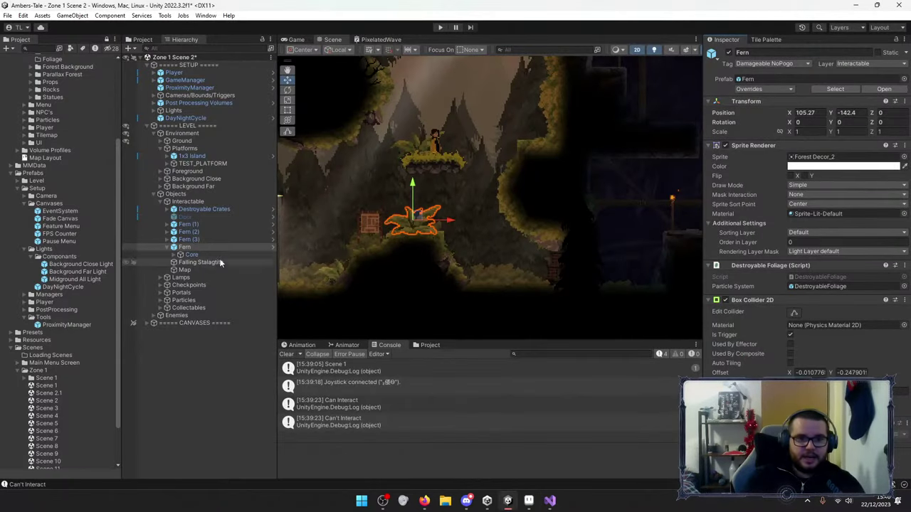
click(180, 254)
click(198, 262)
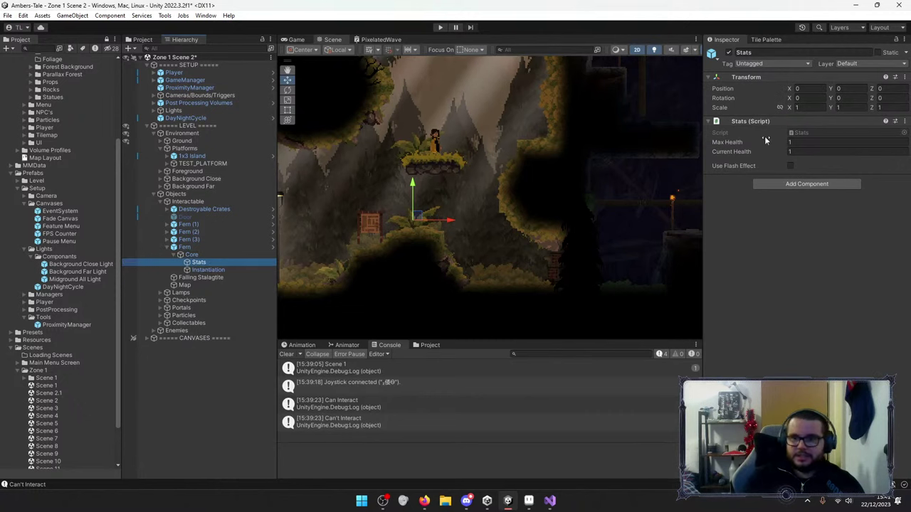
click(206, 269)
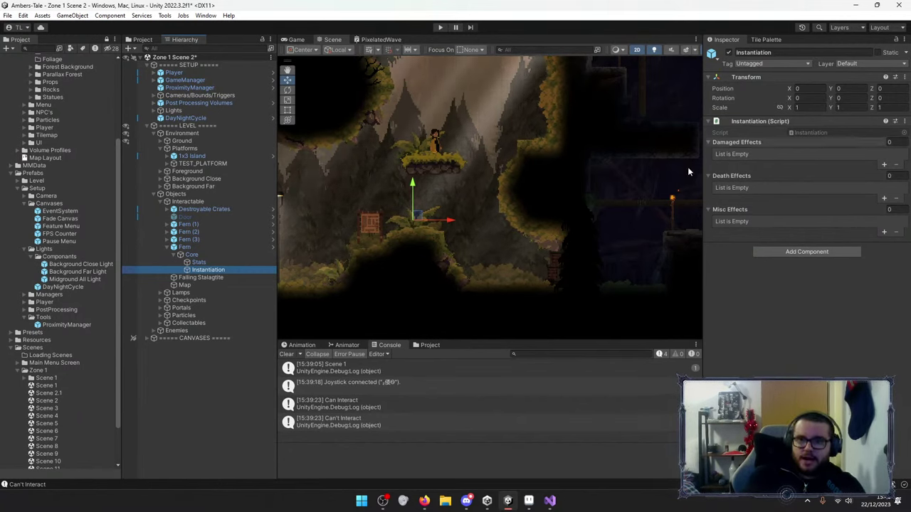
Switch to Visual Studio and look up the optional third parameter of the InstantiateAtPosition call, leaving no extra argument in the code.
click(856, 5)
click(549, 501)
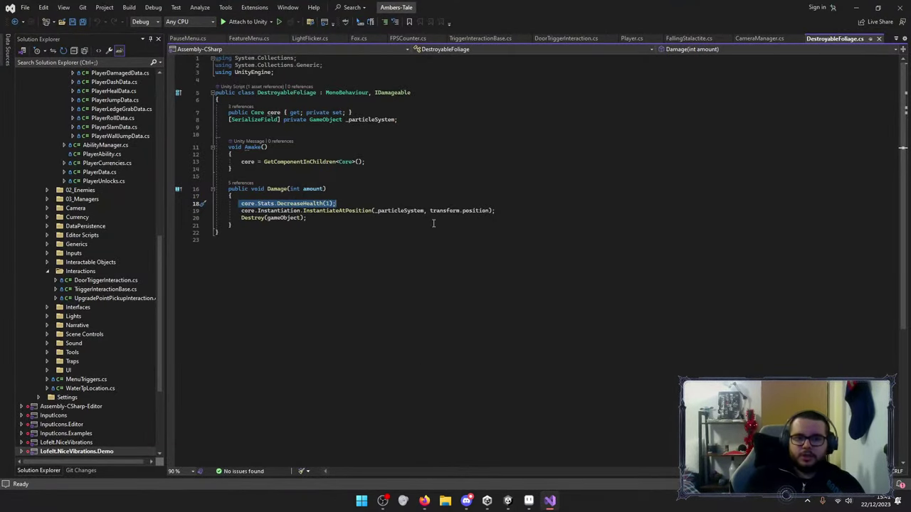
click(489, 211)
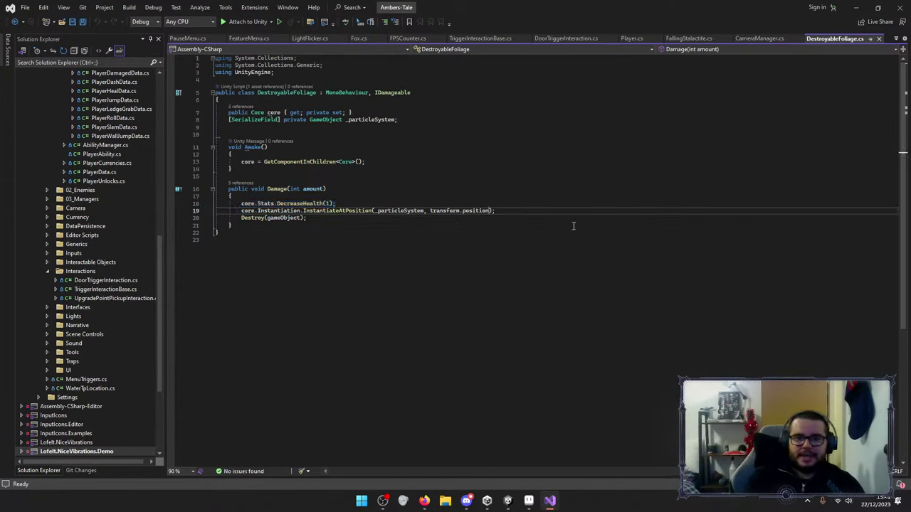
text(,)
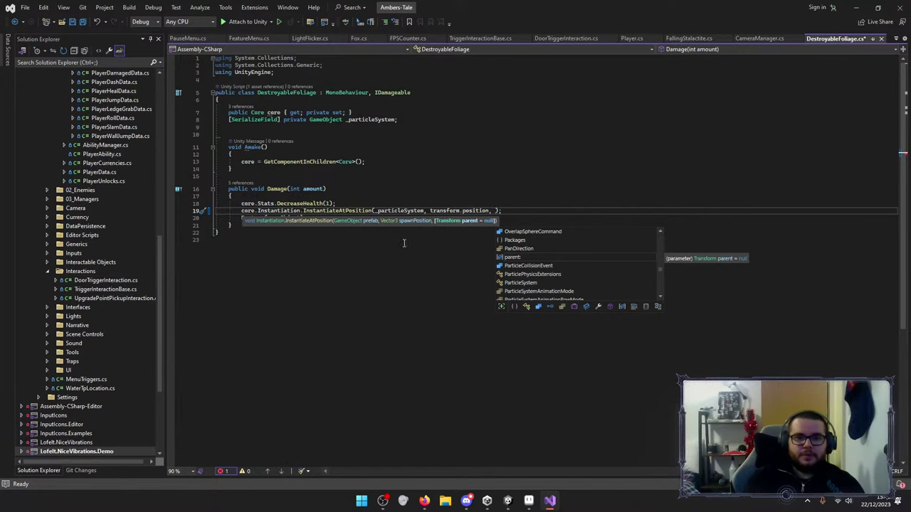
key(Escape)
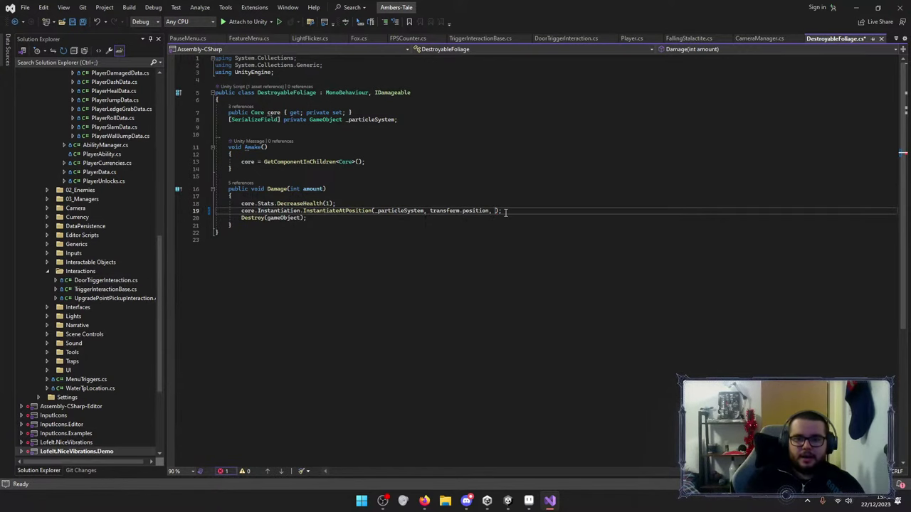
key(BackSpace)
click(455, 297)
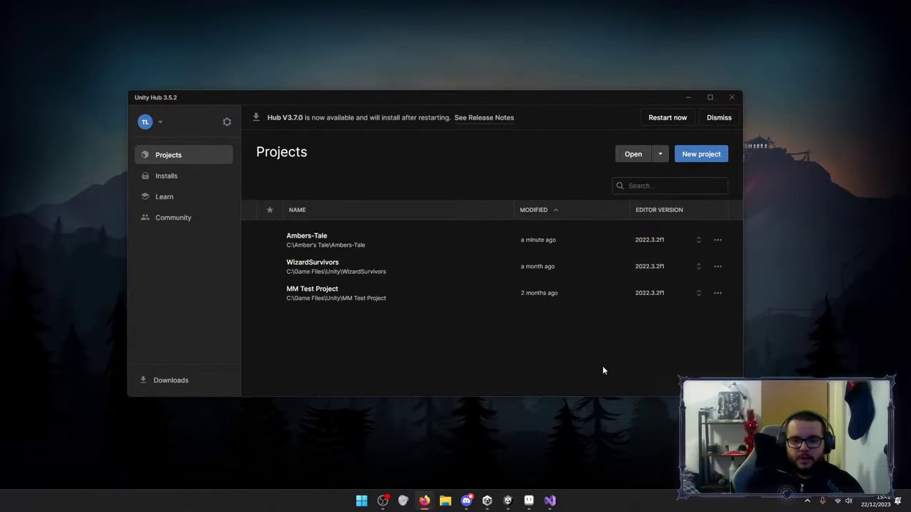
Switch to Unity and create an empty child object named Movement under the fern's Core.
click(505, 502)
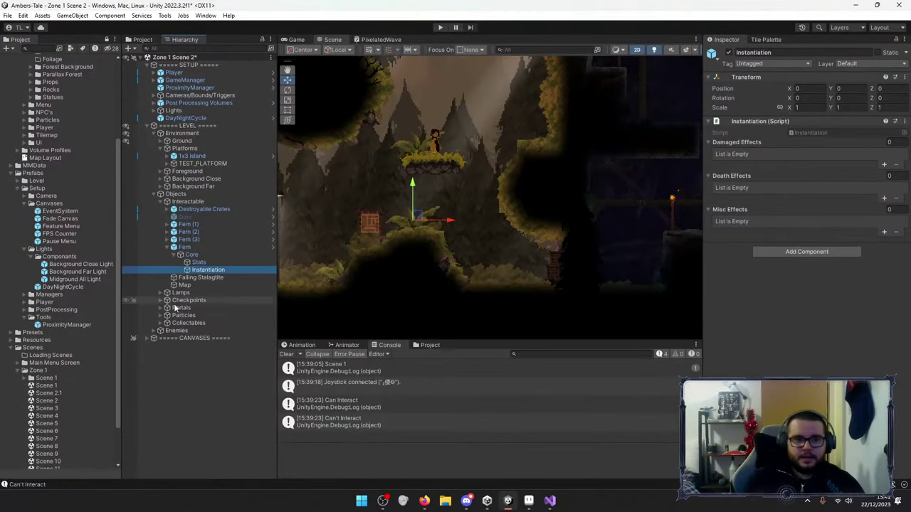
drag(196, 260, 196, 257)
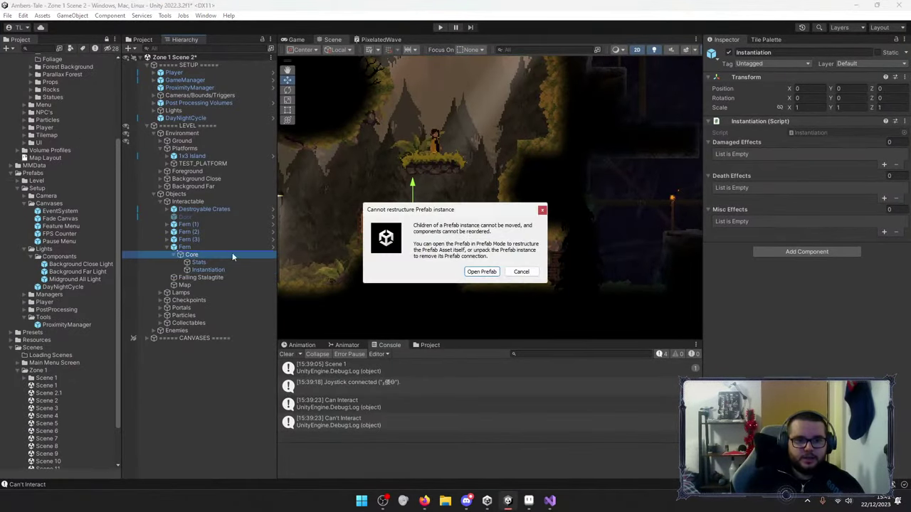
click(542, 210)
right_click(191, 254)
click(269, 260)
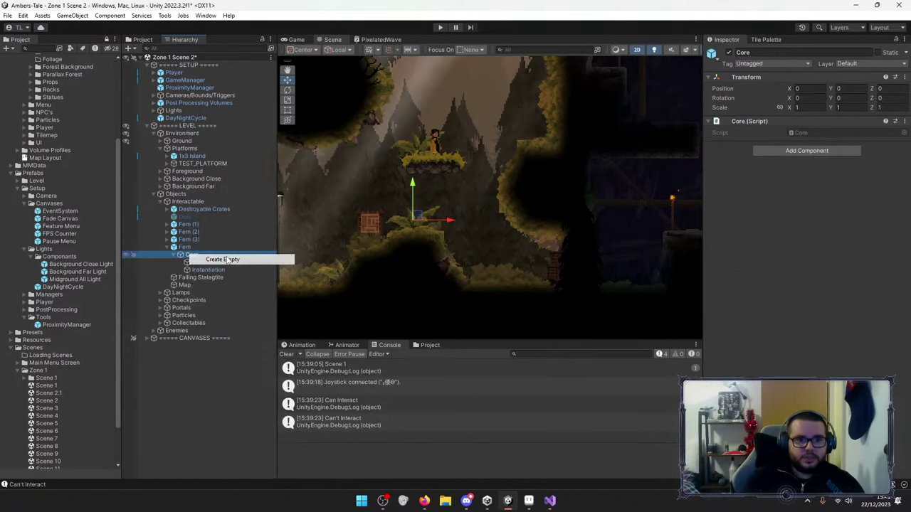
text(Movement)
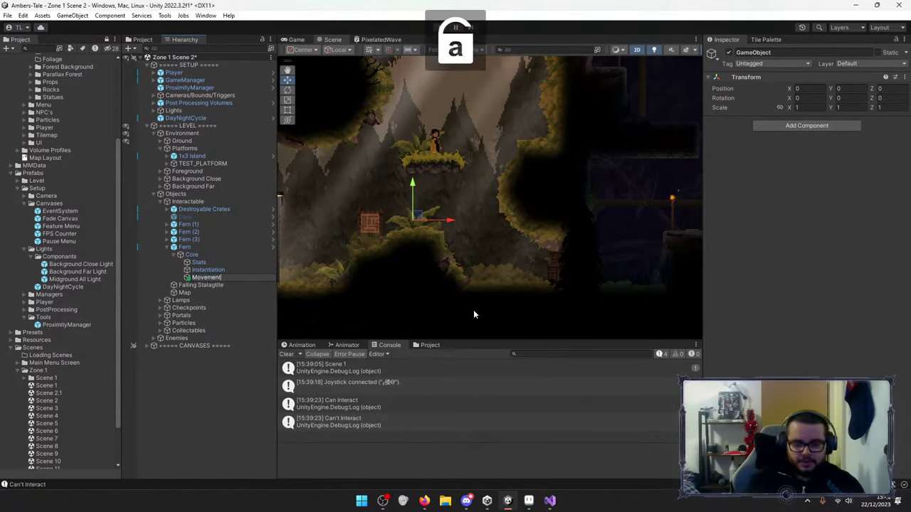
key(Return)
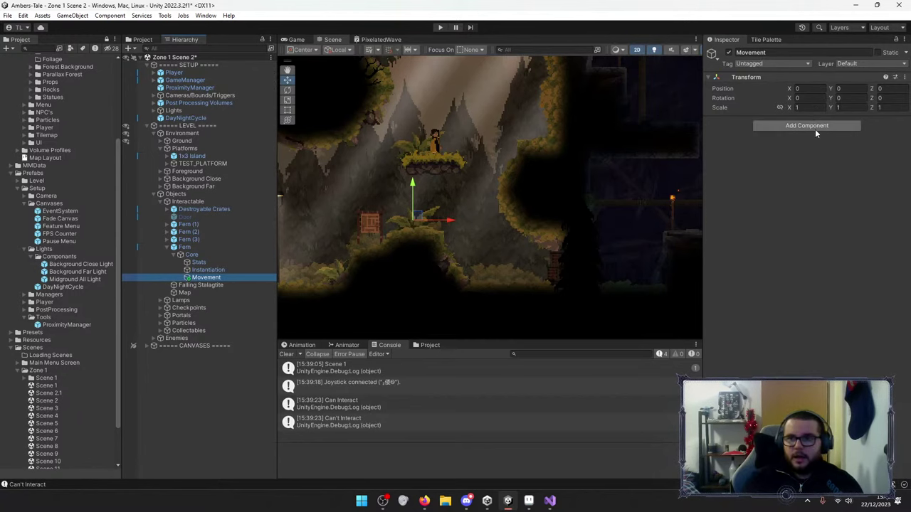
Add the Movement script component to the new Movement object, save the scene and select the fern's Core.
click(815, 126)
text(movem)
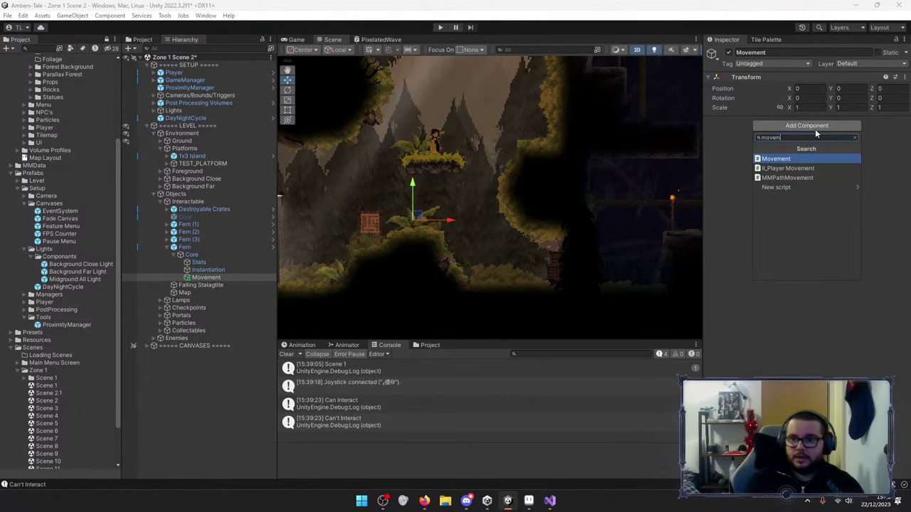
click(778, 158)
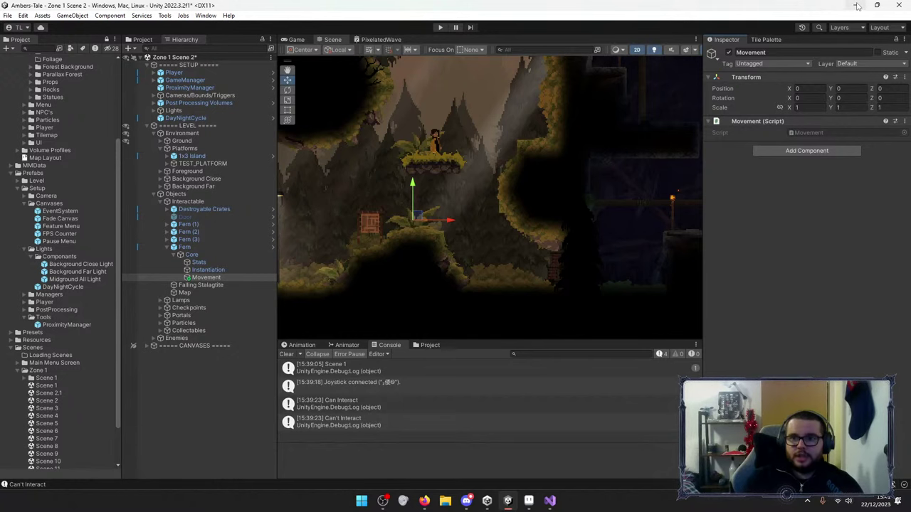
click(192, 254)
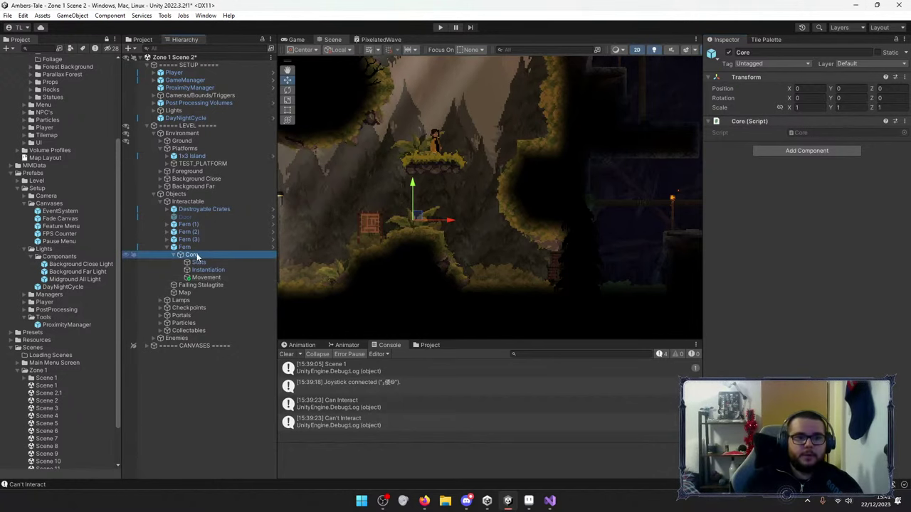
Switch to Visual Studio and comment out the DecreaseHealth, InstantiateAtPosition and Destroy lines in the Damage method.
click(549, 500)
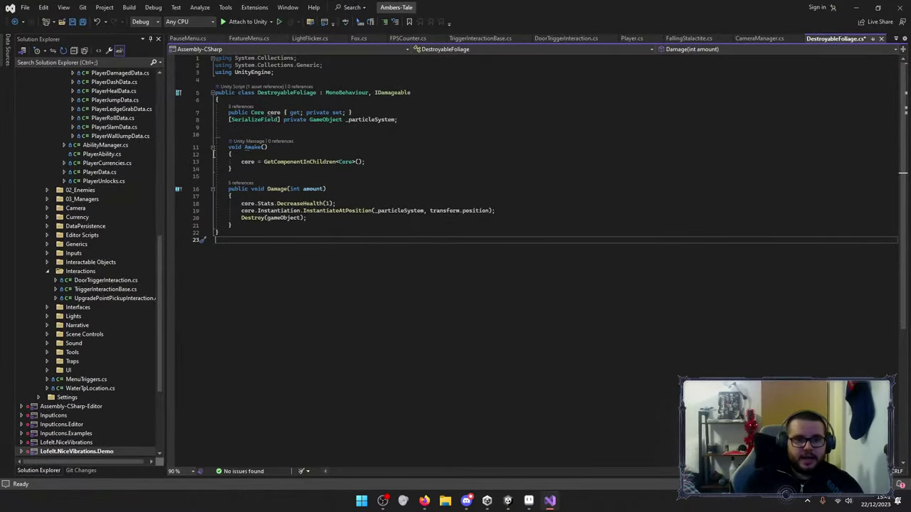
click(247, 205)
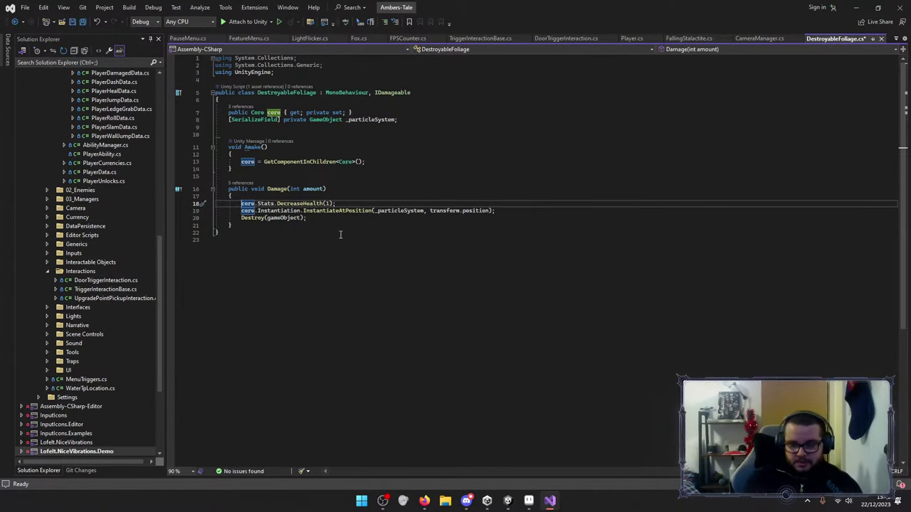
key(ctrl+k)
key(ctrl+c)
click(277, 211)
key(ctrl+k)
key(ctrl+c)
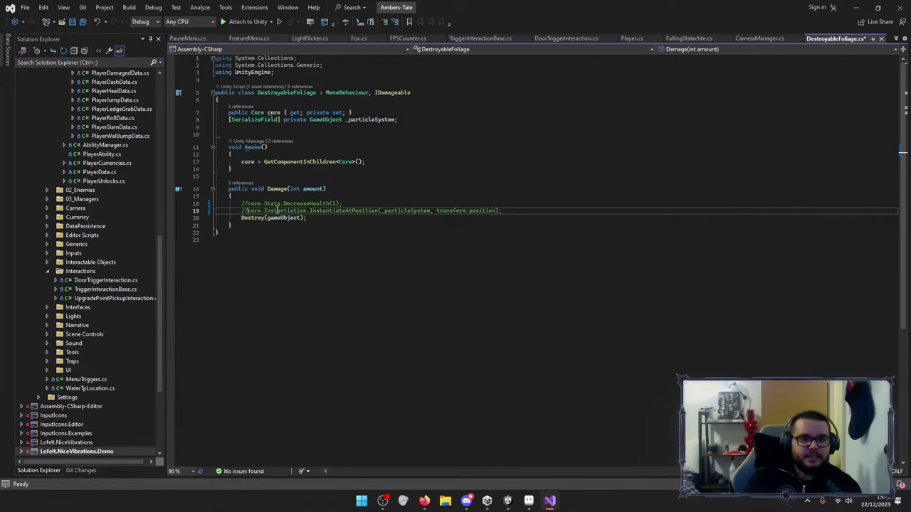
click(242, 217)
key(ctrl+k)
key(ctrl+c)
Add a core.Movement.Flip(); call below the commented-out lines in the Damage method and save the script.
click(325, 218)
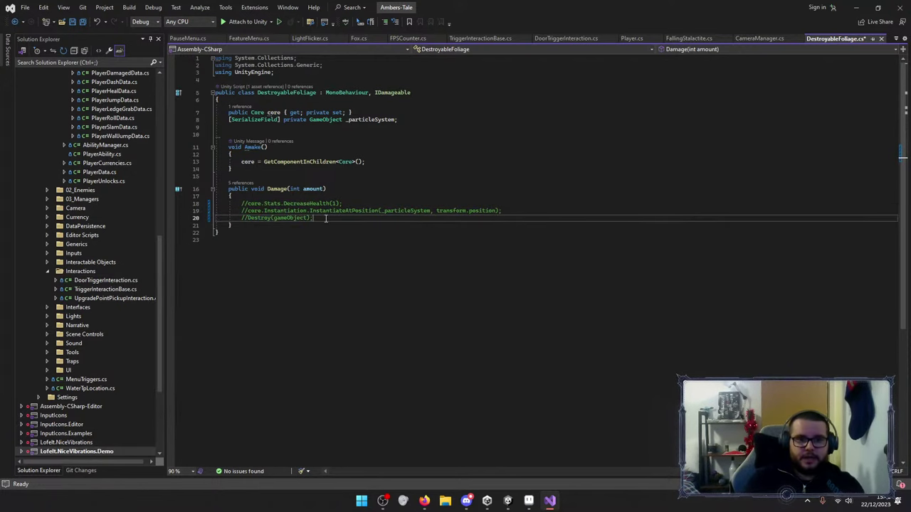
key(Return)
key(Return)
text(core.mo)
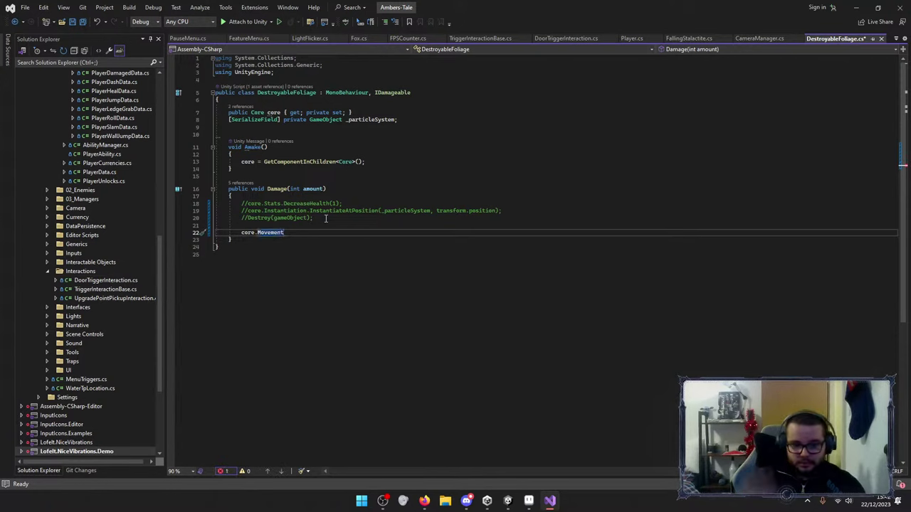
text(.)
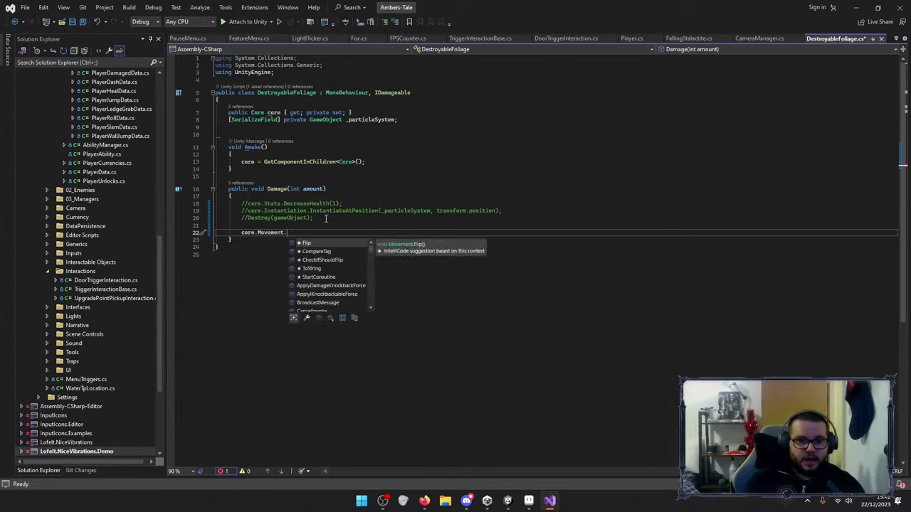
key(Tab)
text(())
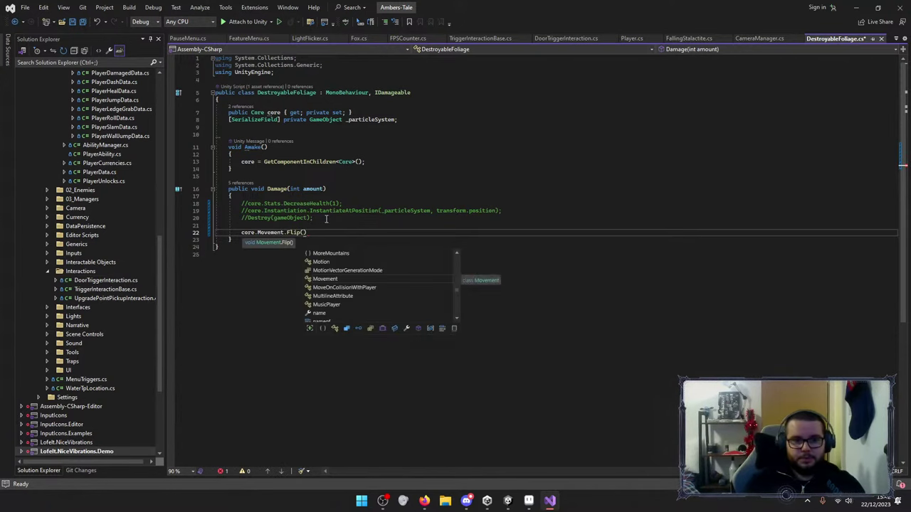
click(407, 274)
key(ctrl+s)
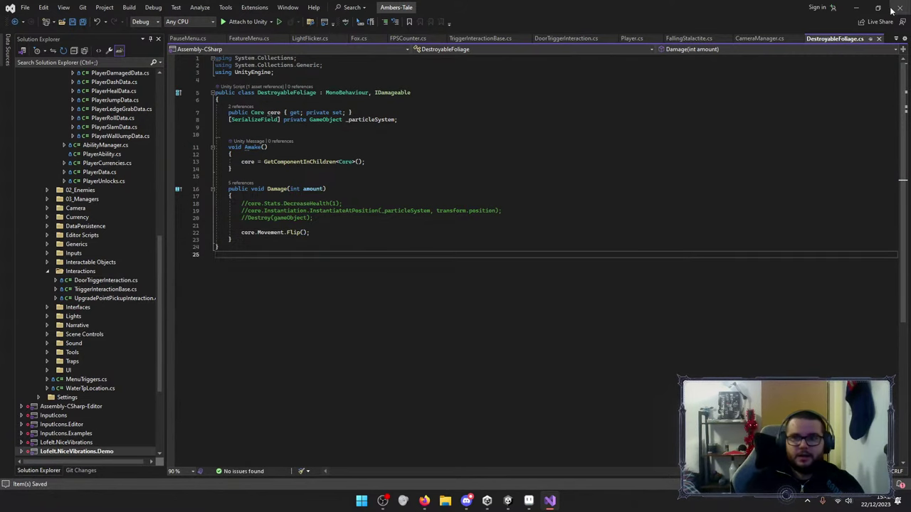
Switch to Unity, play the scene to test the fern, and examine the resulting console error against the DestroyableFoliage script.
click(856, 7)
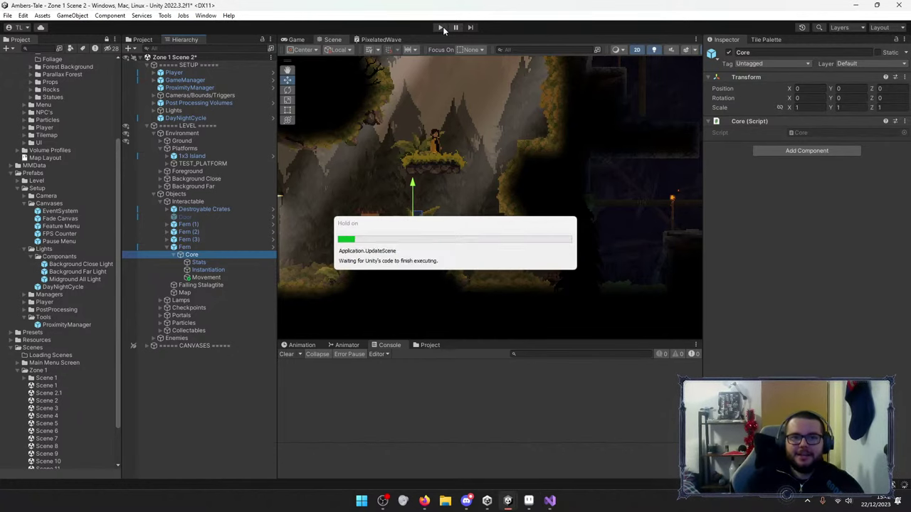
click(440, 27)
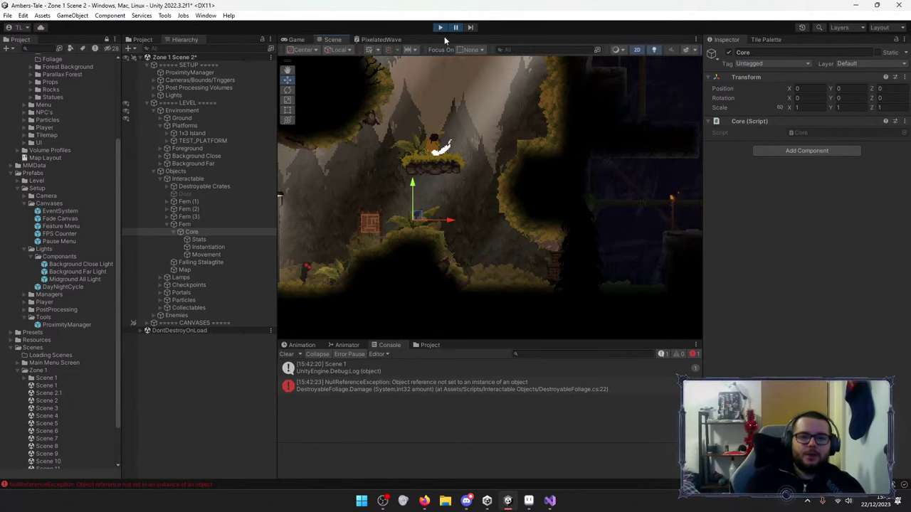
click(550, 501)
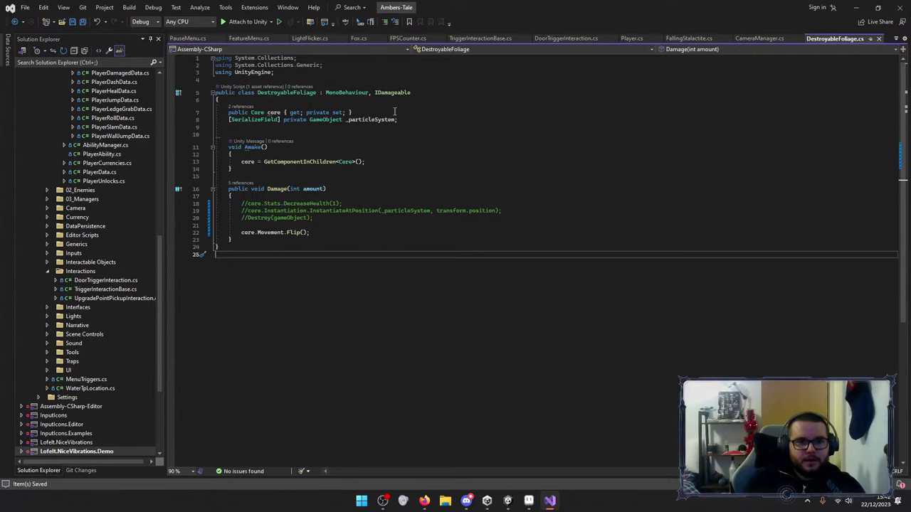
click(856, 7)
click(398, 386)
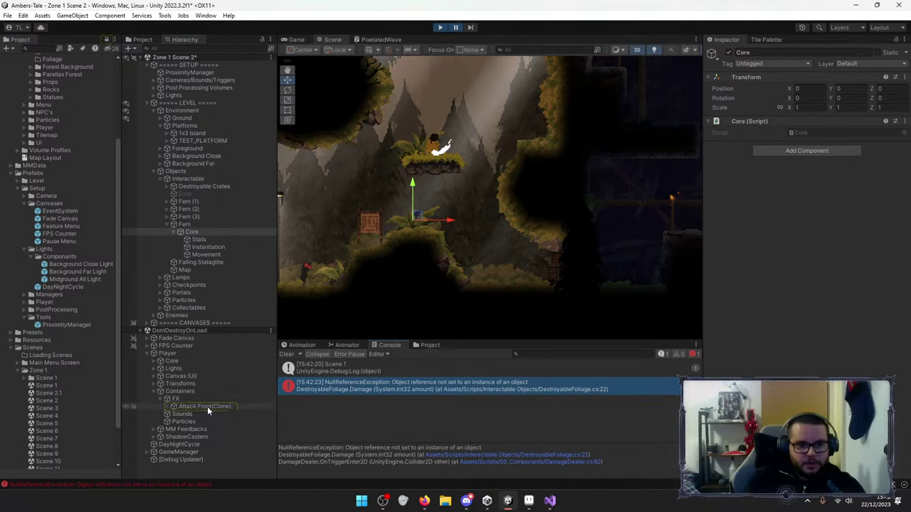
Examine the component settings of the Attack Front(Clone) object in the Player's FX container.
click(185, 409)
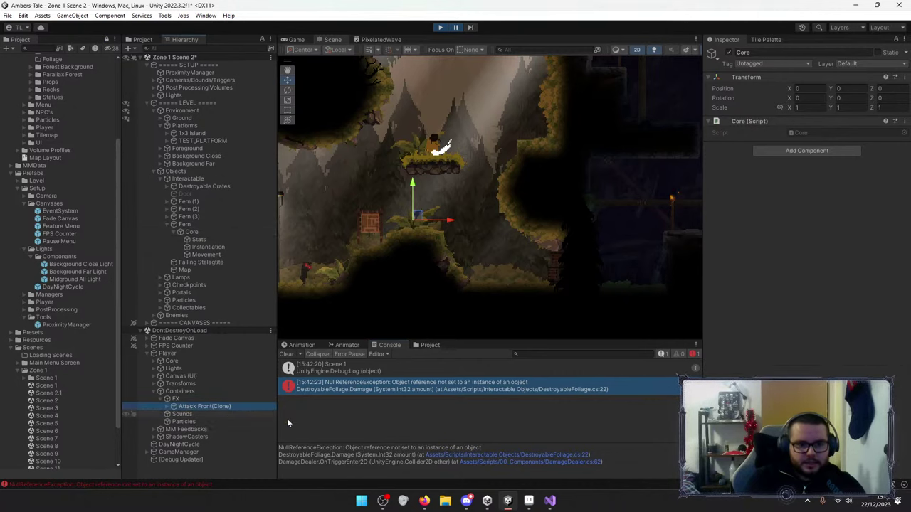
scroll(783, 335, down, 5)
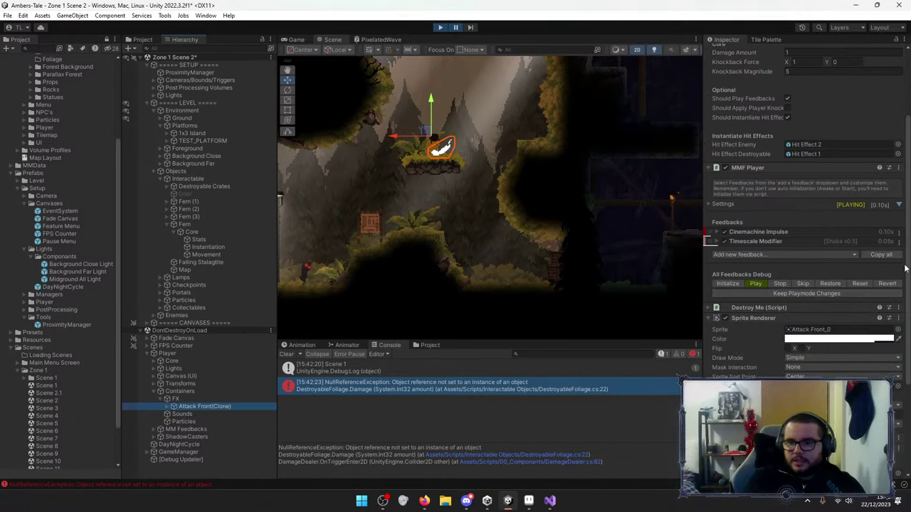
scroll(794, 347, down, 4)
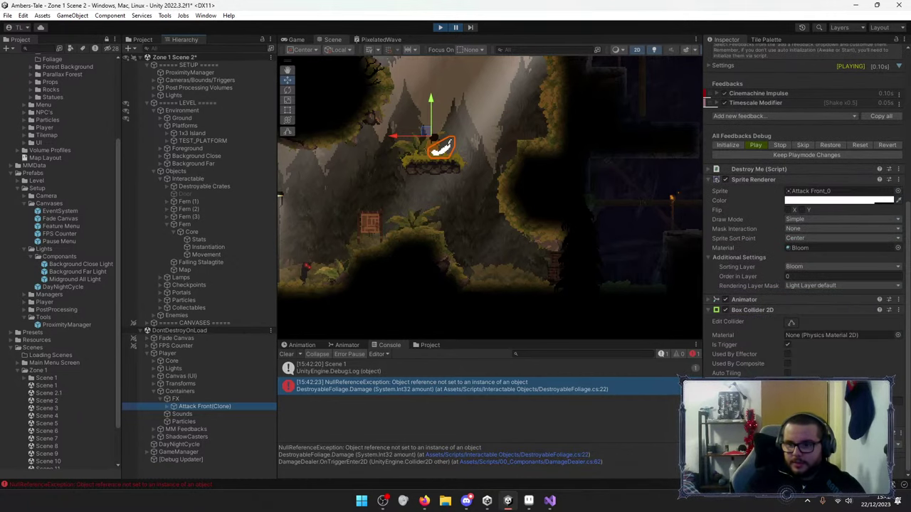
scroll(807, 257, up, 3)
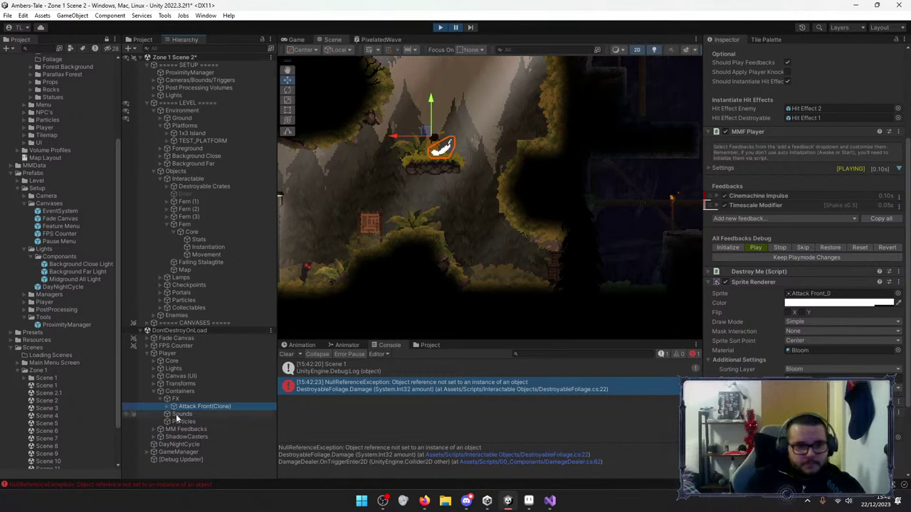
Examine the components on the running fern and on its Core and Movement children.
click(197, 232)
click(201, 255)
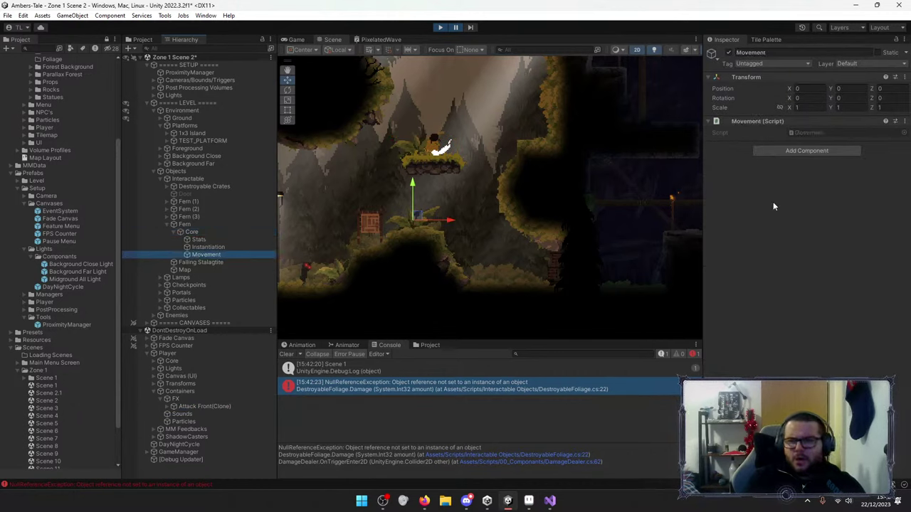
right_click(769, 125)
click(747, 160)
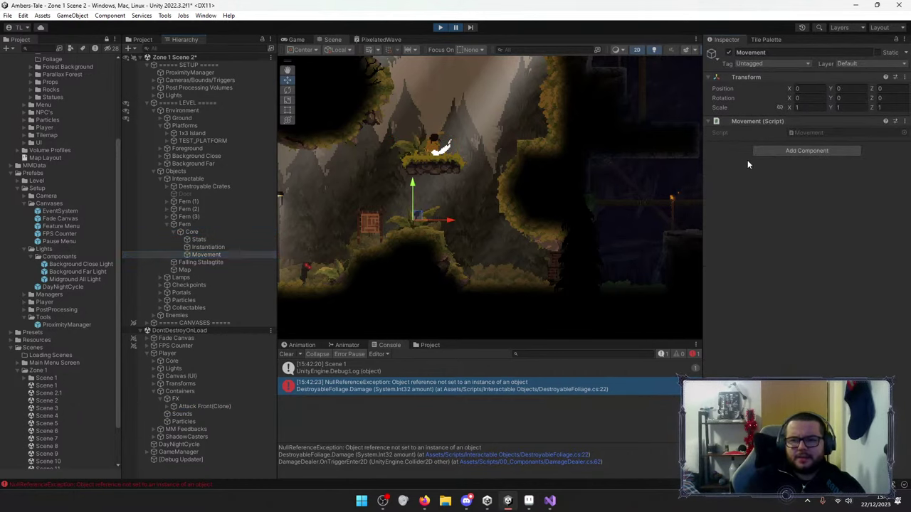
click(199, 234)
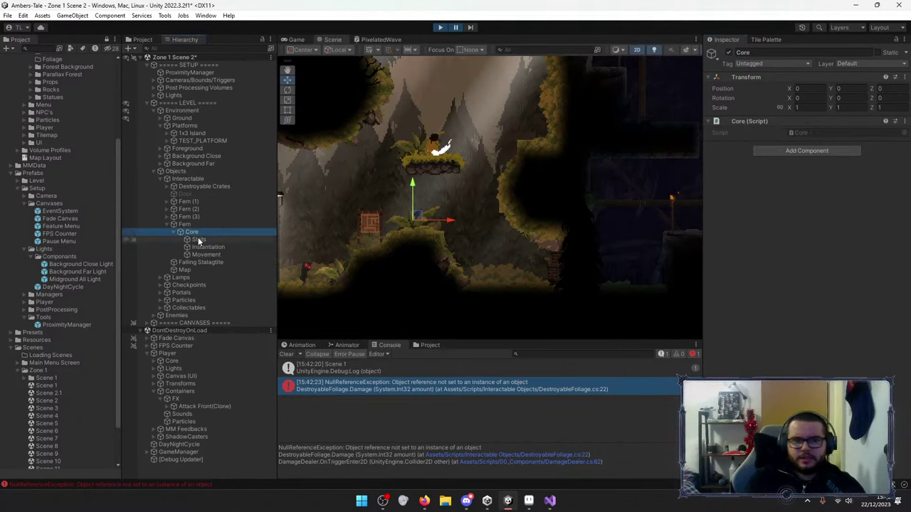
click(188, 224)
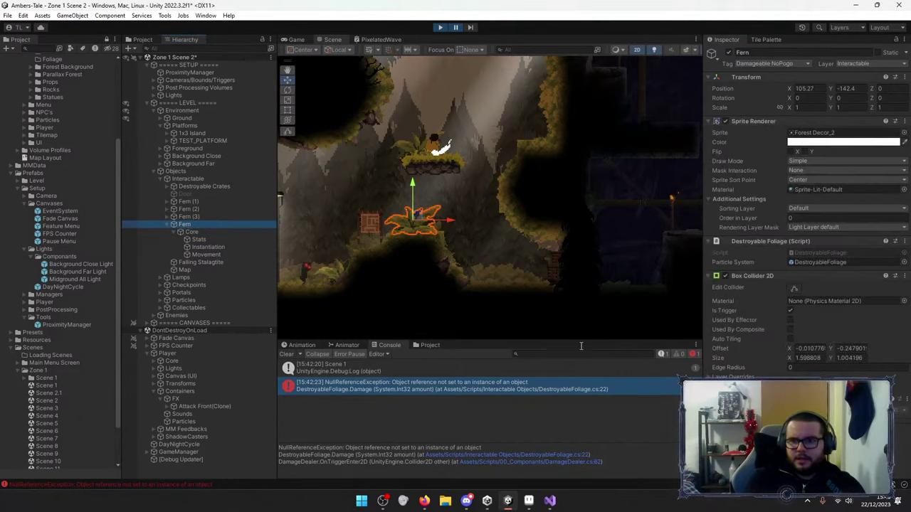
click(203, 254)
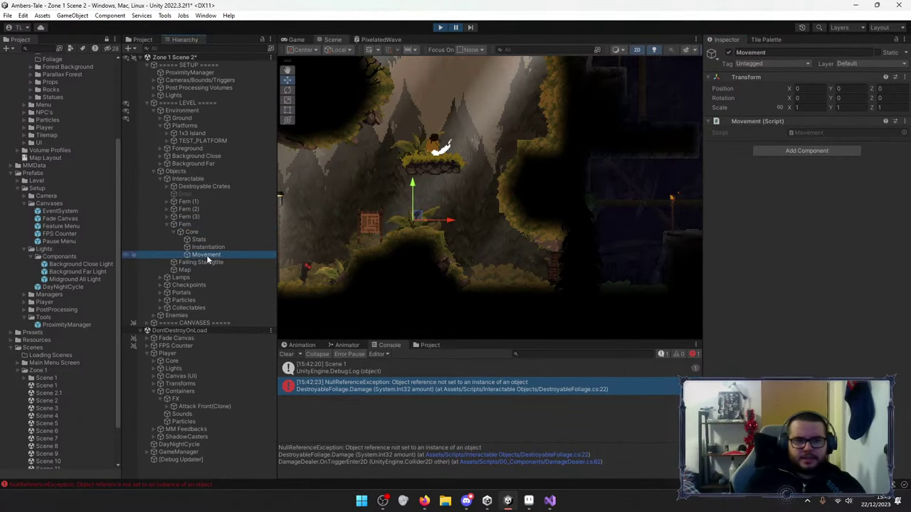
right_click(207, 258)
click(851, 266)
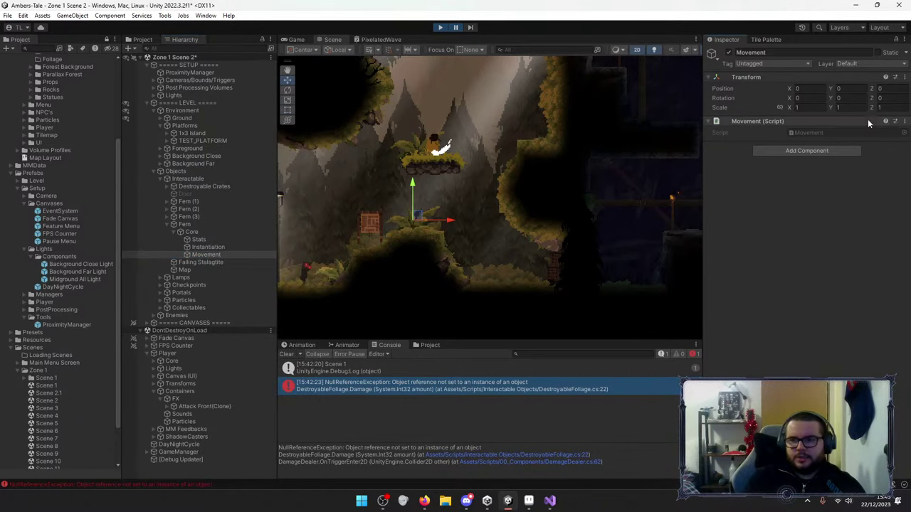
Stop play mode and compare the fern's components with those of the Player and its Core Movement object.
click(442, 28)
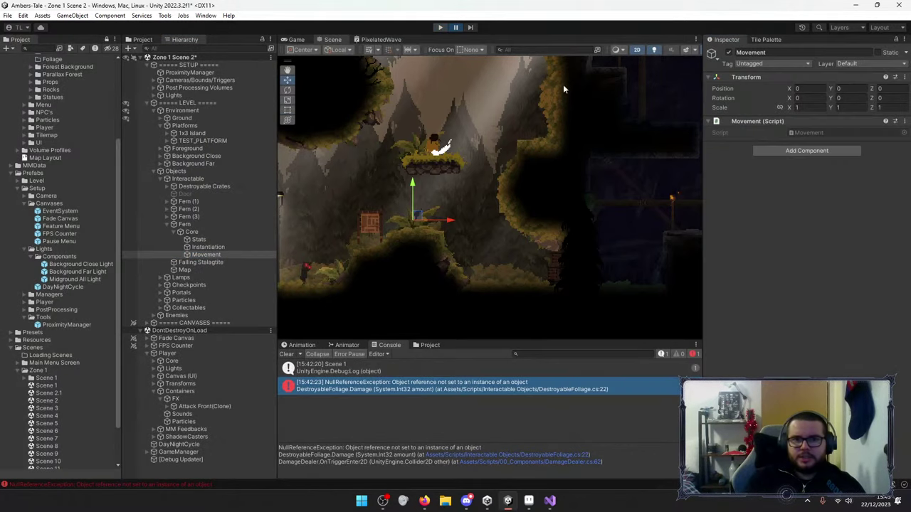
click(904, 122)
click(529, 193)
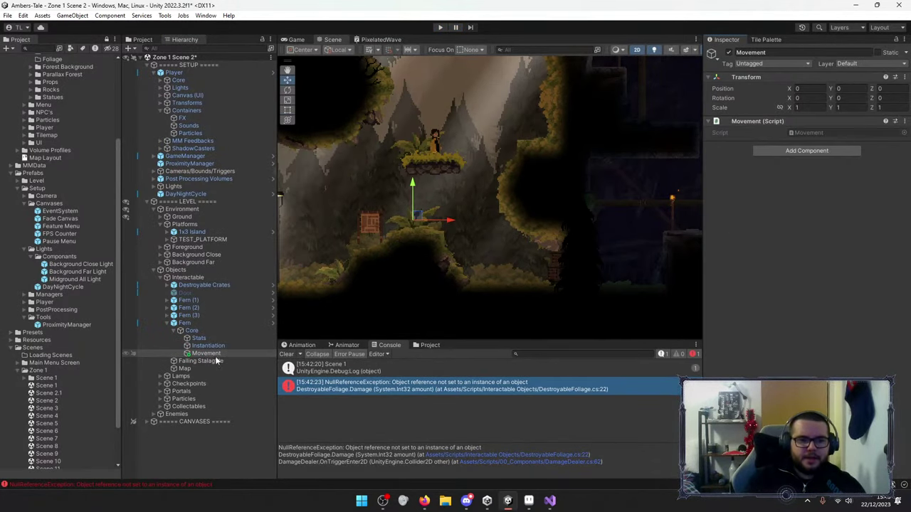
click(197, 324)
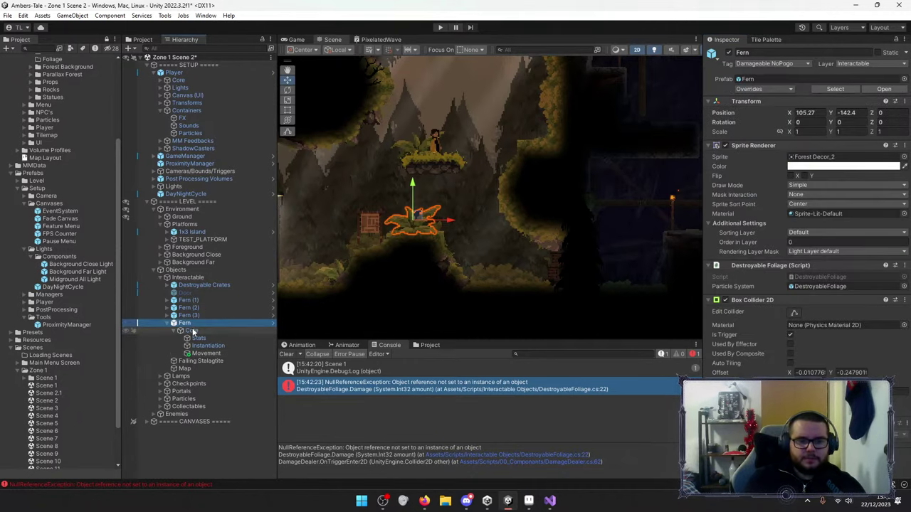
click(166, 81)
click(193, 95)
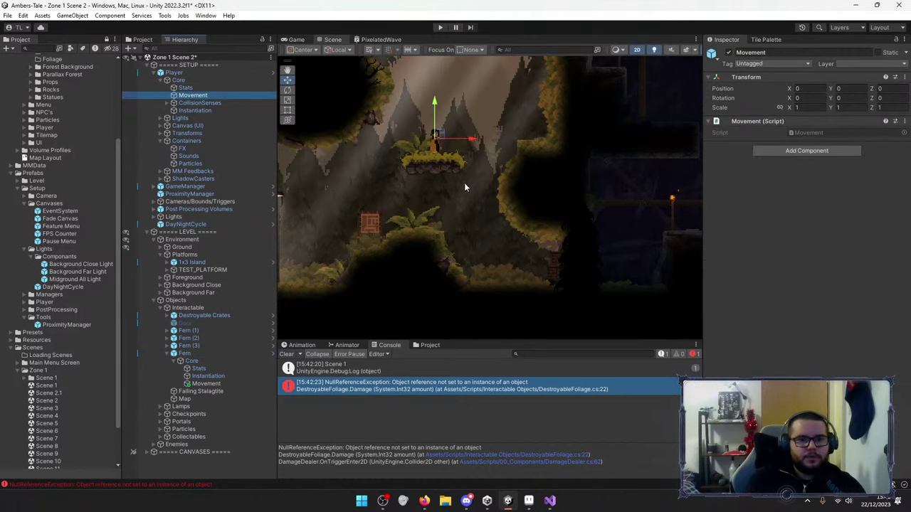
click(174, 73)
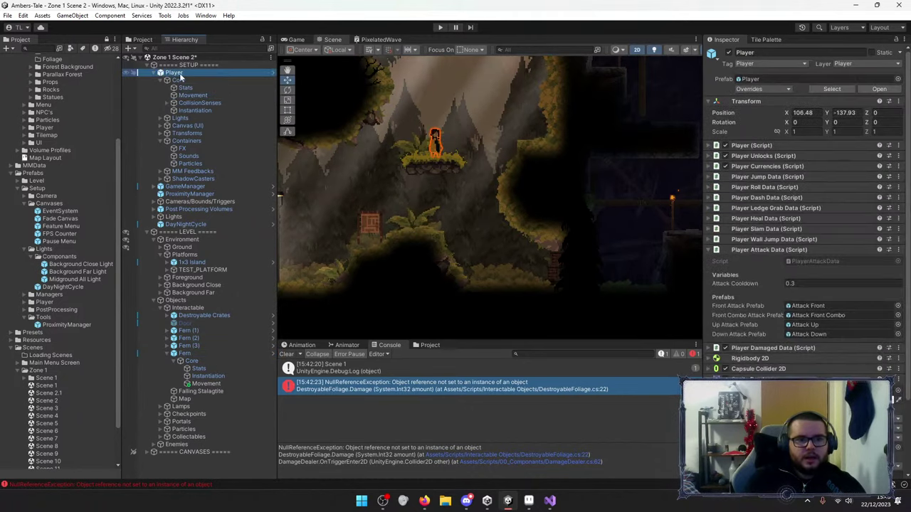
scroll(719, 248, down, 3)
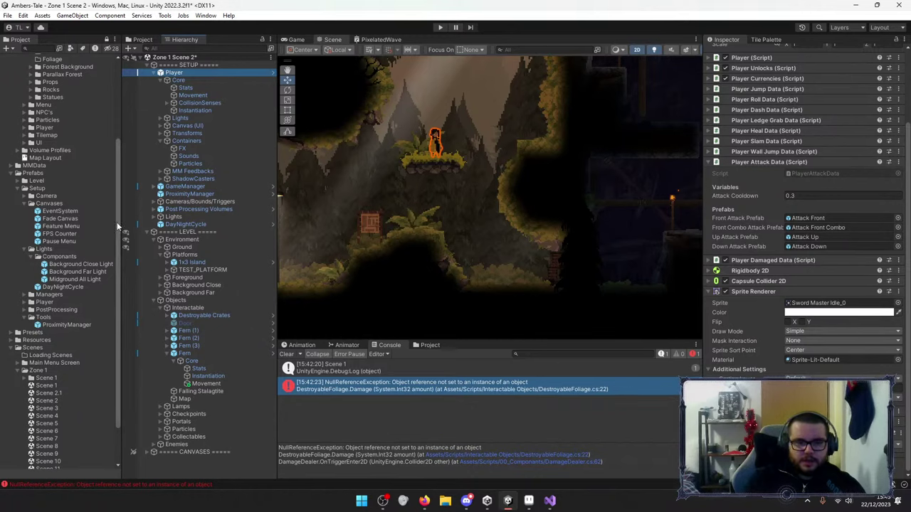
Add a Rigidbody 2D component to the Fern object.
click(195, 355)
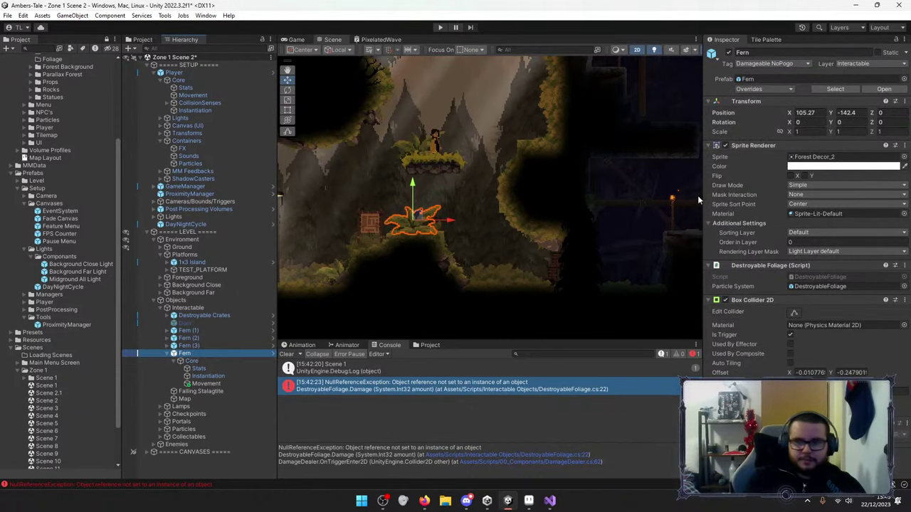
click(808, 399)
text(rig)
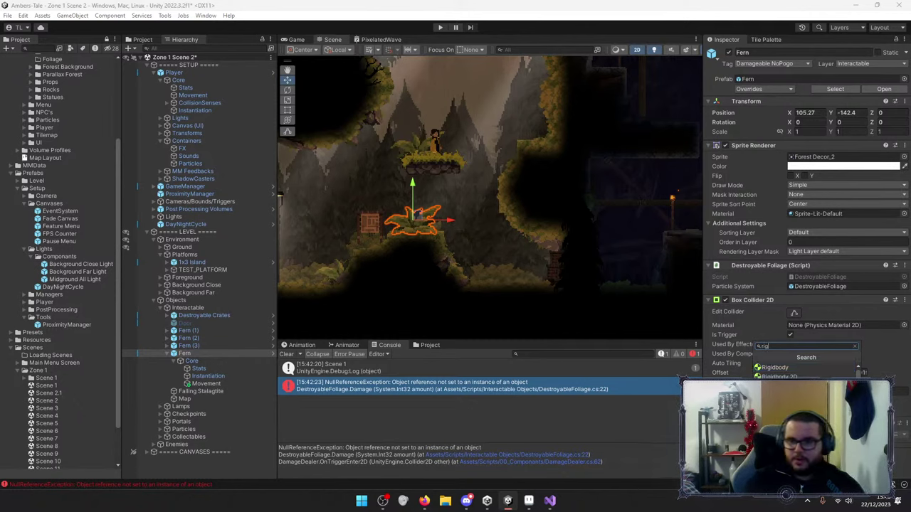
key(Down)
key(Return)
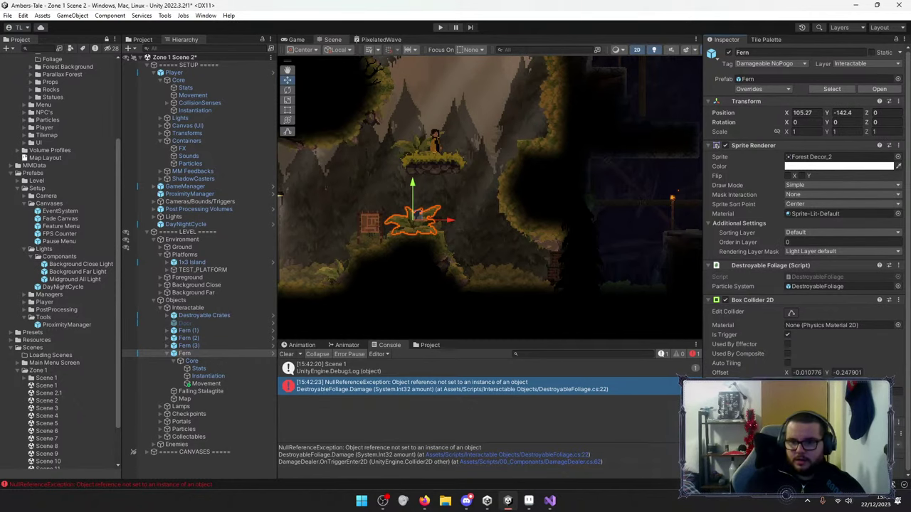
scroll(798, 293, down, 4)
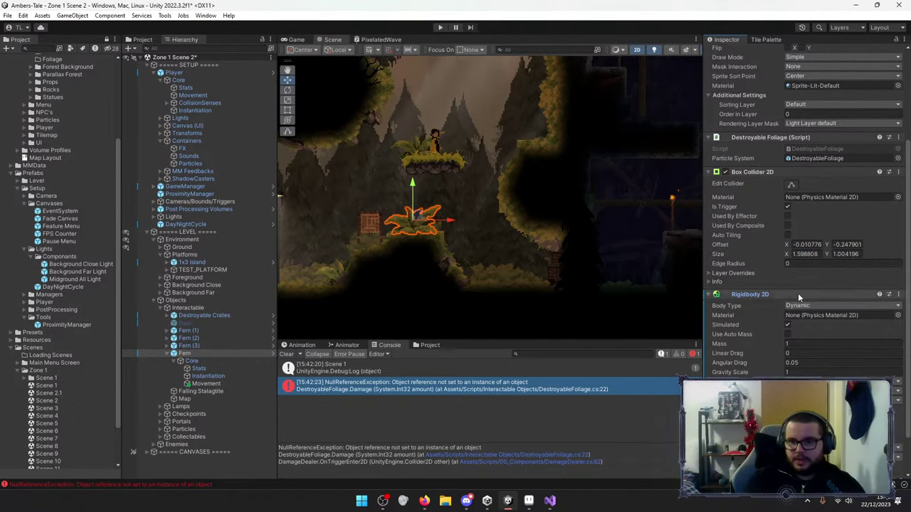
Set the fern's Rigidbody 2D mass to 0.0001, angular drag to 0 and gravity scale to 0, keeping the fern selected.
click(811, 344)
text(0)
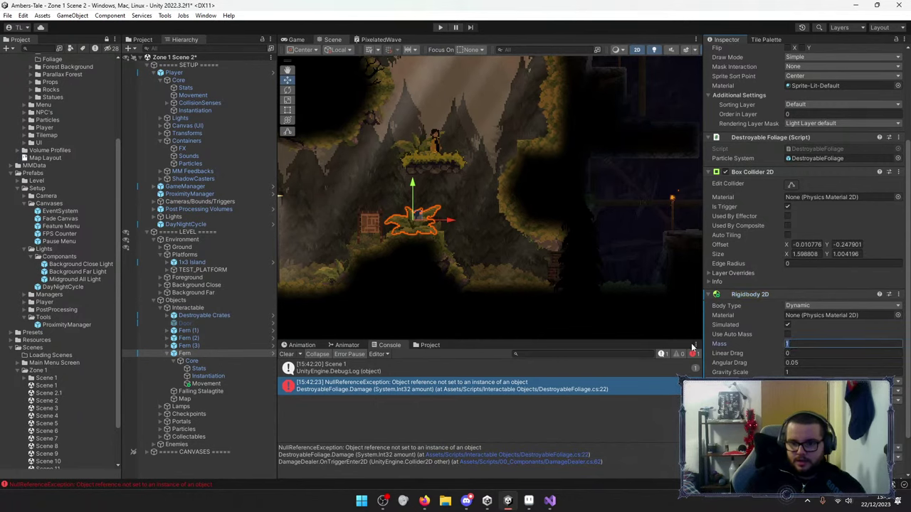
text(.0001)
key(Tab)
key(Tab)
text(0)
key(Tab)
text(0)
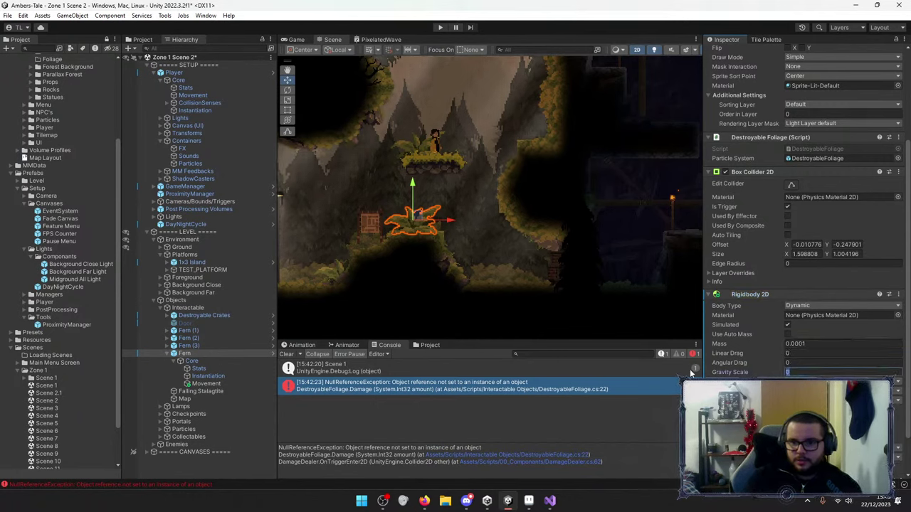
click(553, 273)
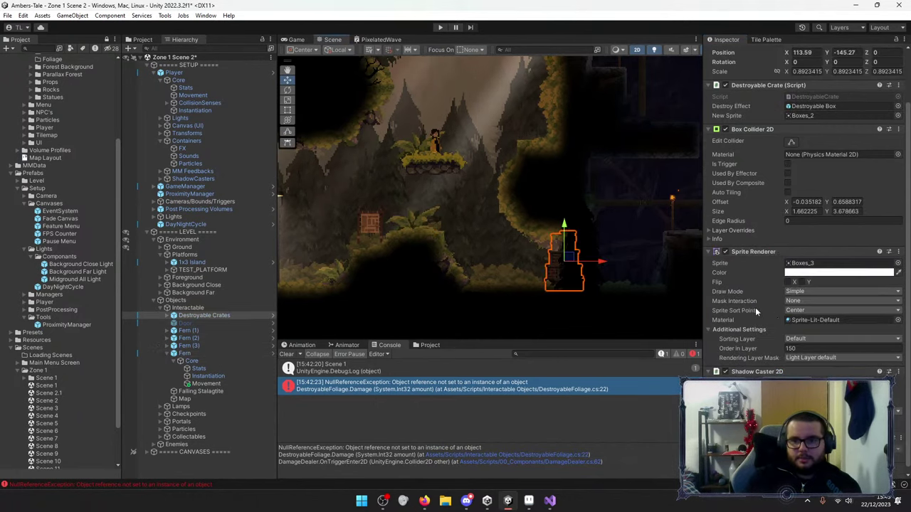
click(419, 222)
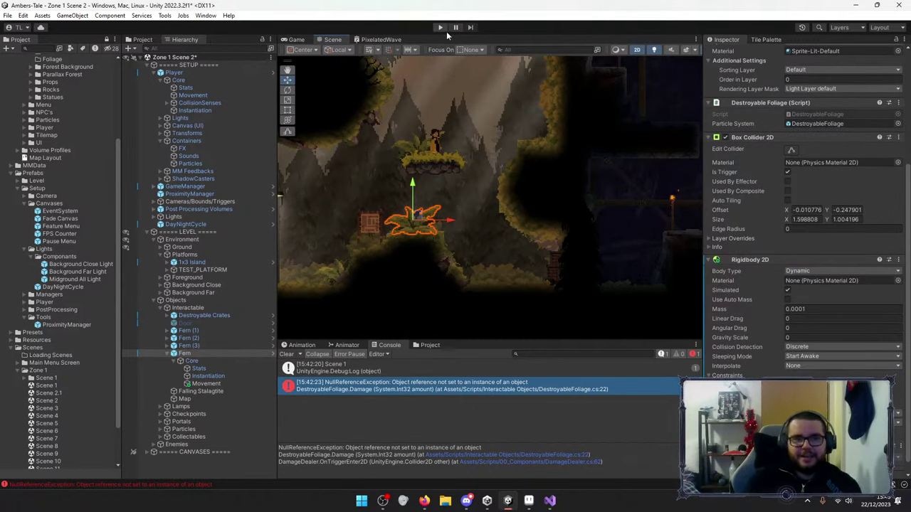
Play the scene and move the player down from the platform to the fern beside the crate.
click(440, 28)
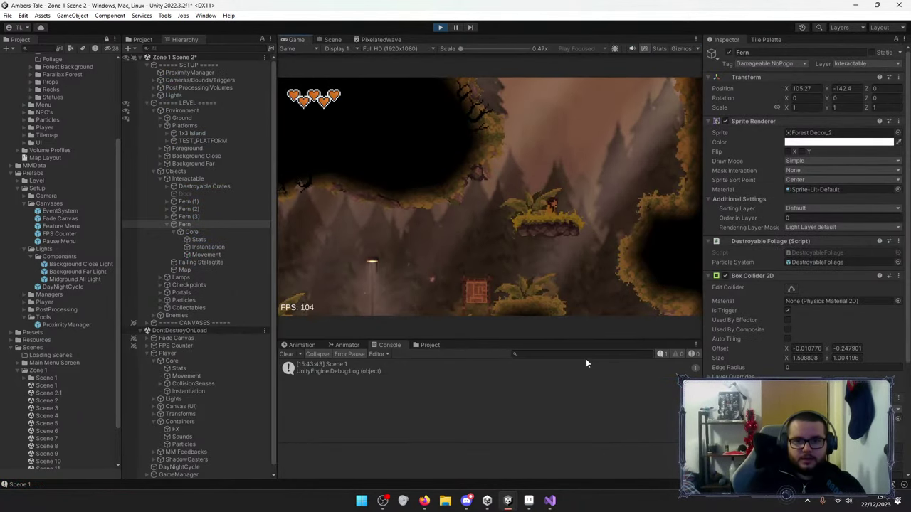
key(a)
key(Right)
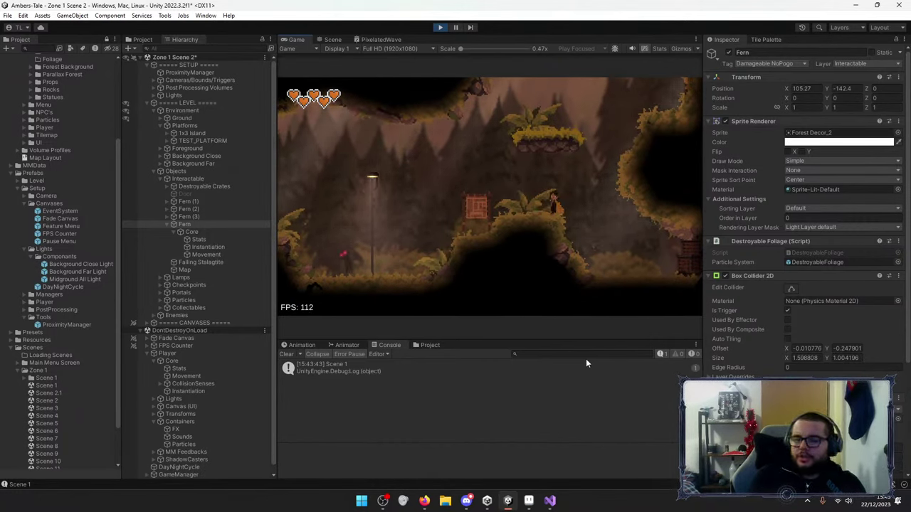
Attack the fern several times in play mode to test its flipping, return the player to the platform and stop play mode.
key(x)
key(x)
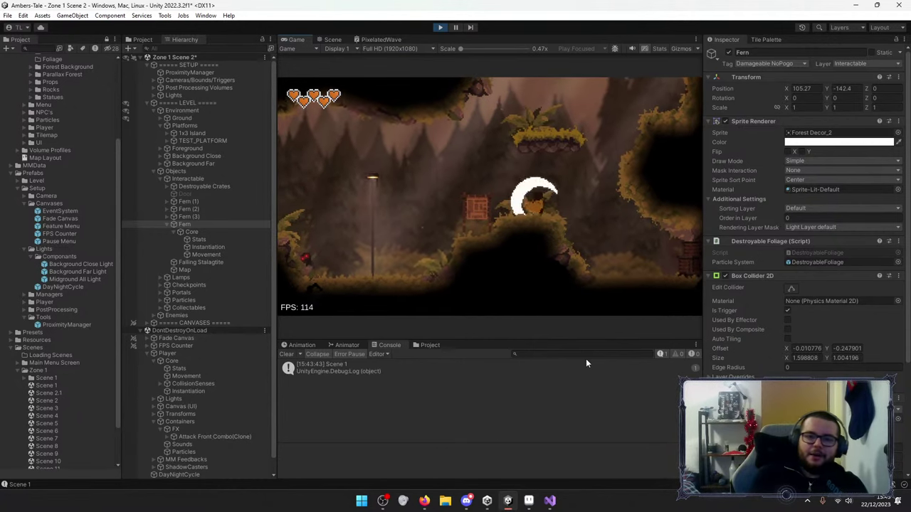
key(x)
key(x)
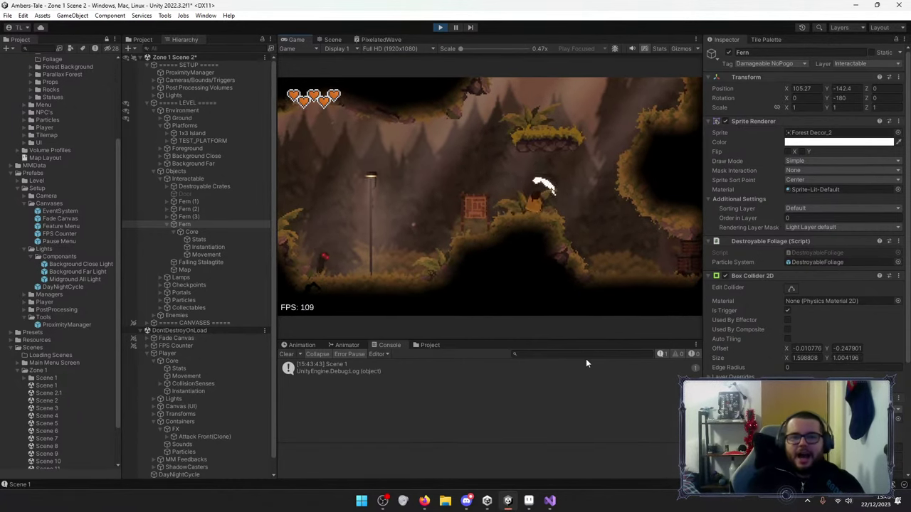
key(space)
key(Right)
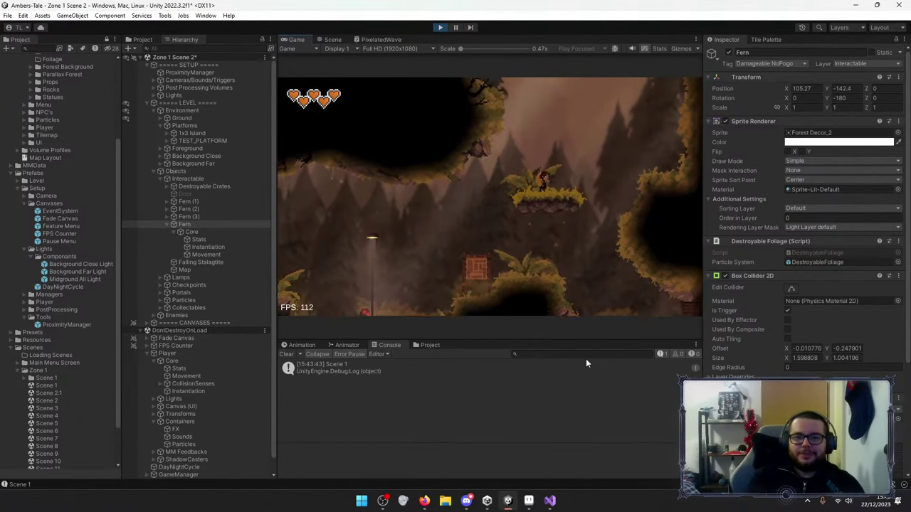
key(space)
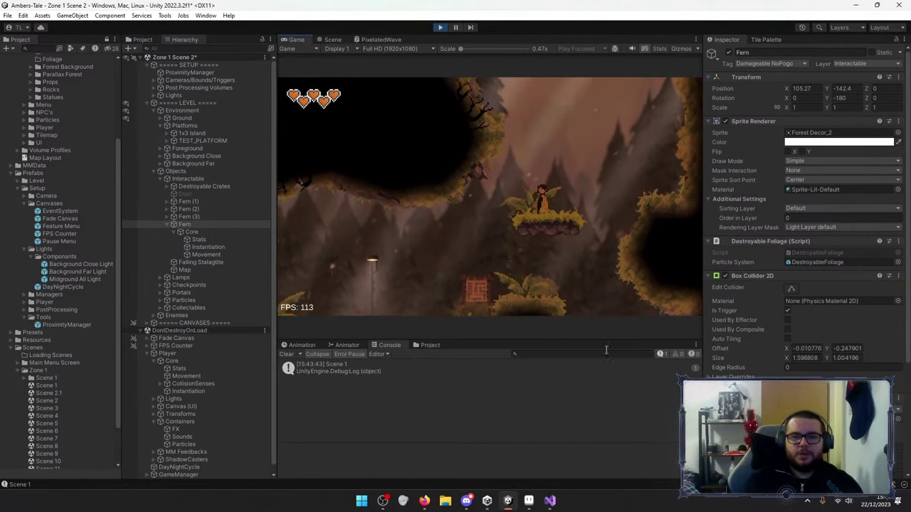
click(440, 27)
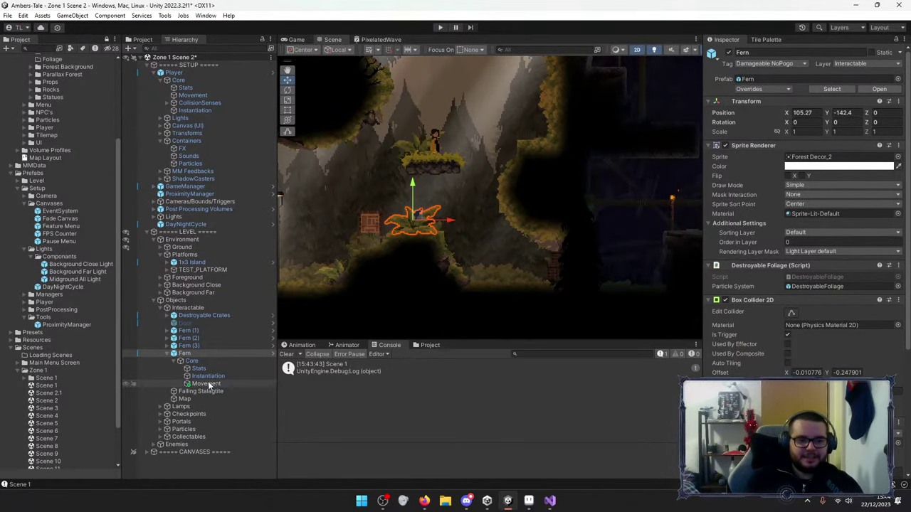
Delete the Movement object from the fern's Core and collapse the Fern hierarchy.
click(238, 384)
key(Delete)
click(198, 368)
key(Delete)
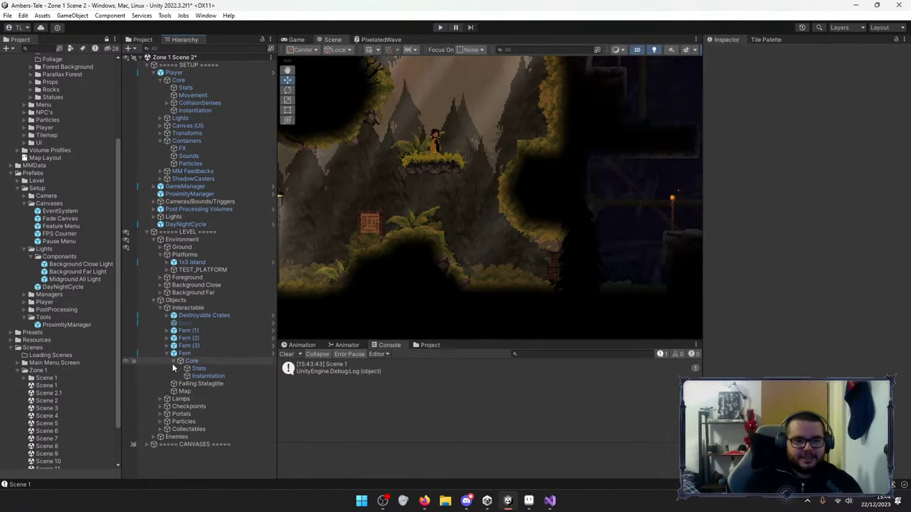
click(206, 368)
key(Delete)
click(203, 360)
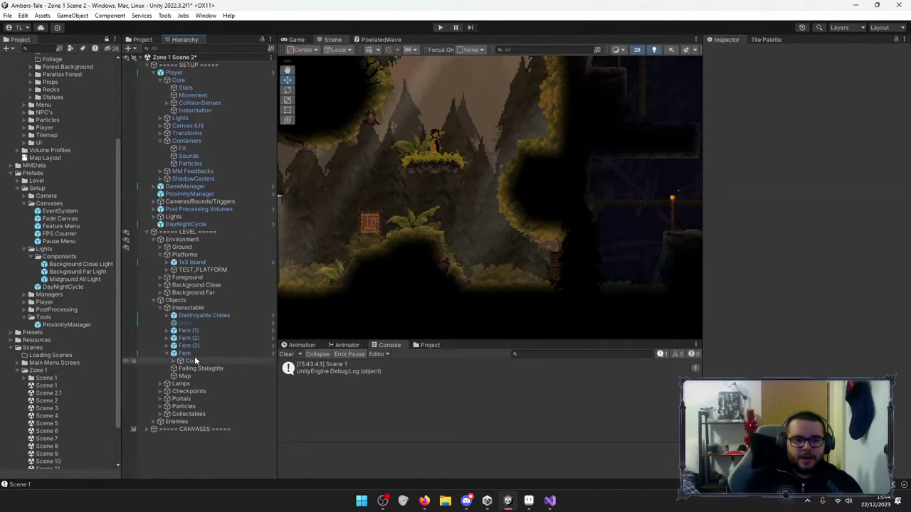
key(Delete)
In Visual Studio, remove the core.Movement.Flip() call from DestroyableFoliage's Damage method, uncomment its three original lines and save the script.
click(549, 500)
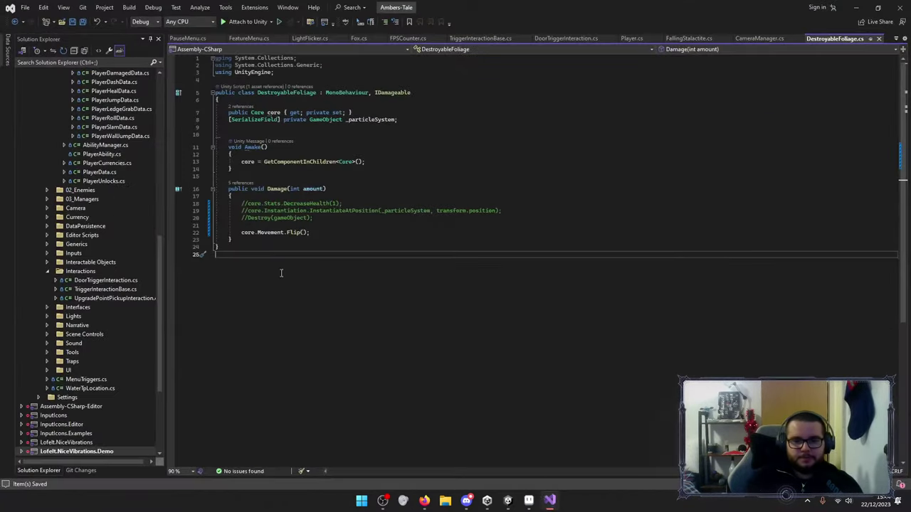
drag(310, 233, 218, 226)
key(BackSpace)
key(BackSpace)
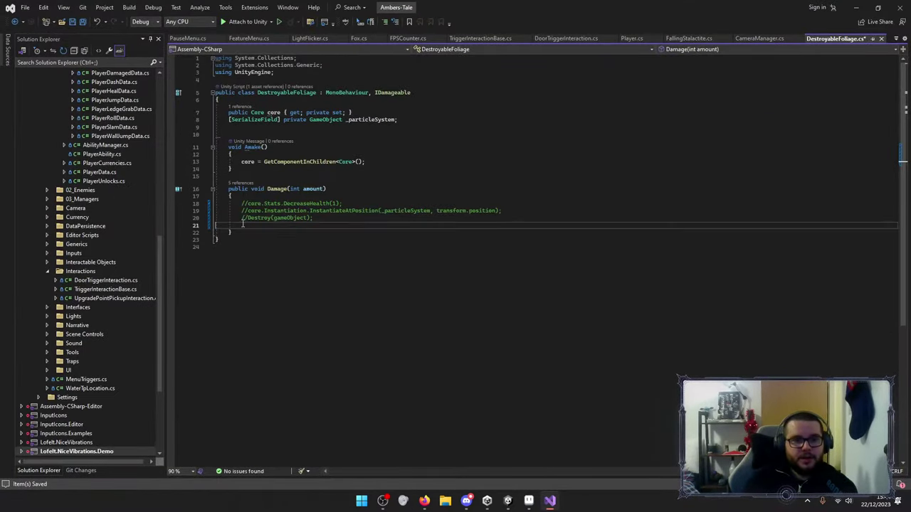
alt+drag(249, 221, 243, 203)
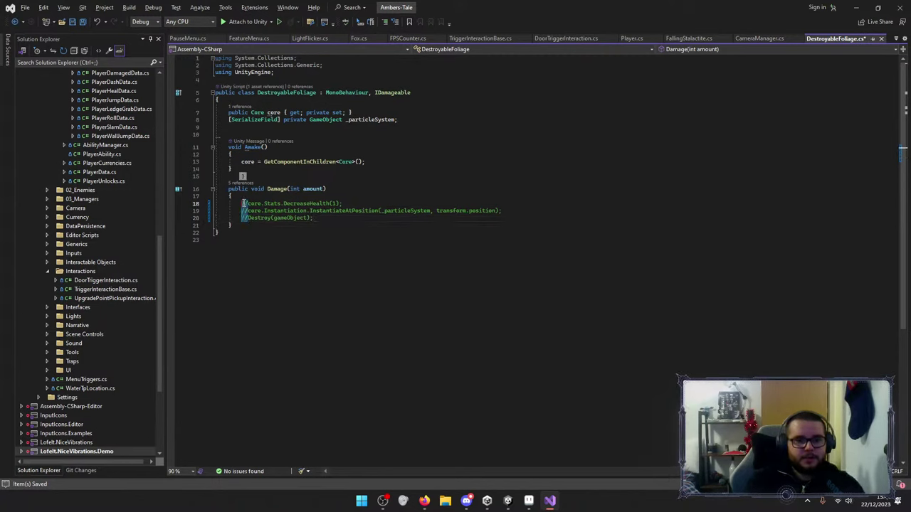
key(Delete)
click(254, 256)
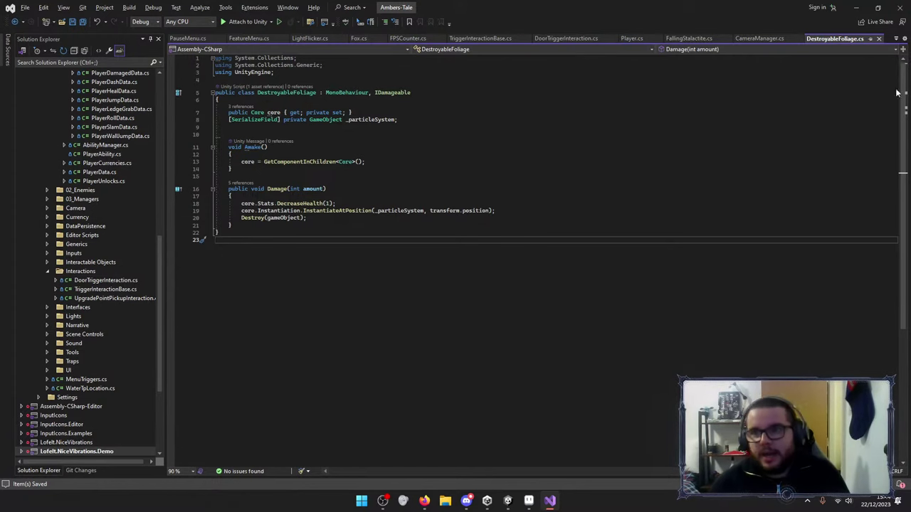
Switch back to Unity and collapse the Environment and Objects groups under LEVEL in the hierarchy.
click(857, 7)
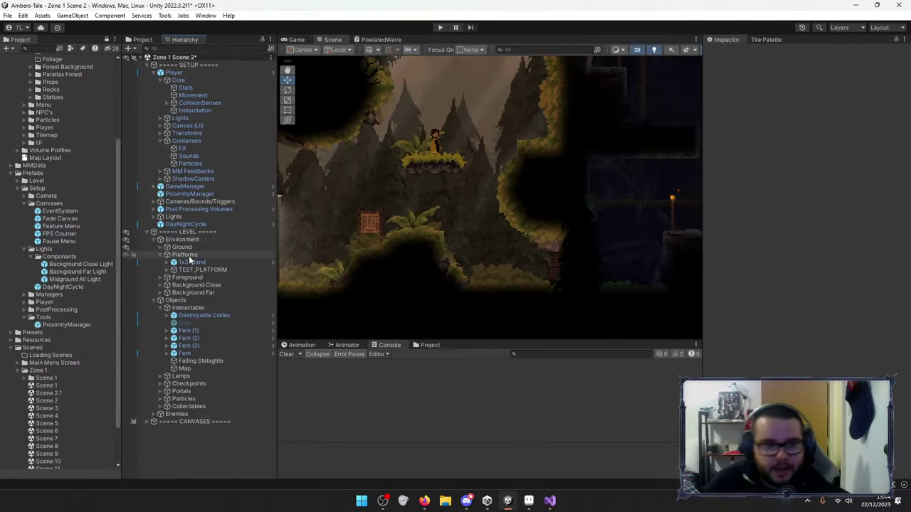
click(155, 240)
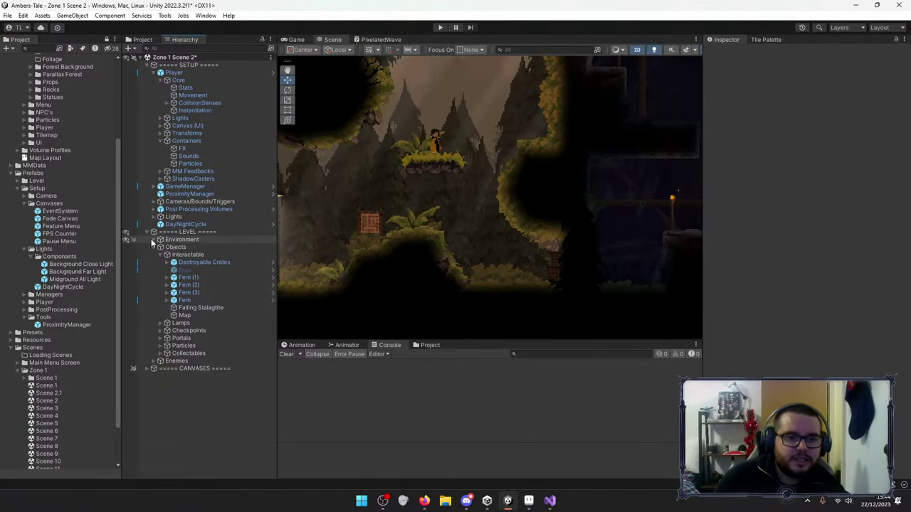
click(153, 247)
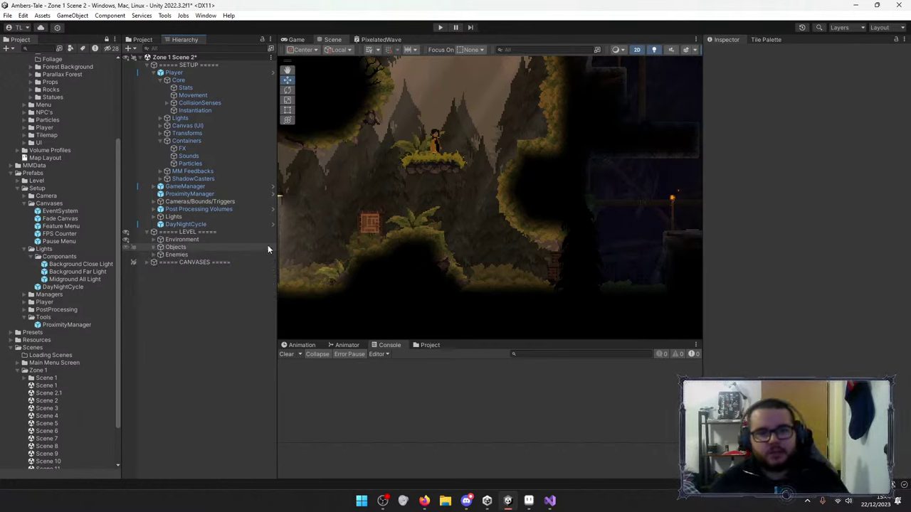
Examine the Environment group's children, collapsing Platforms and inspecting the Ground object with its Ground Core and Grass layers.
click(185, 240)
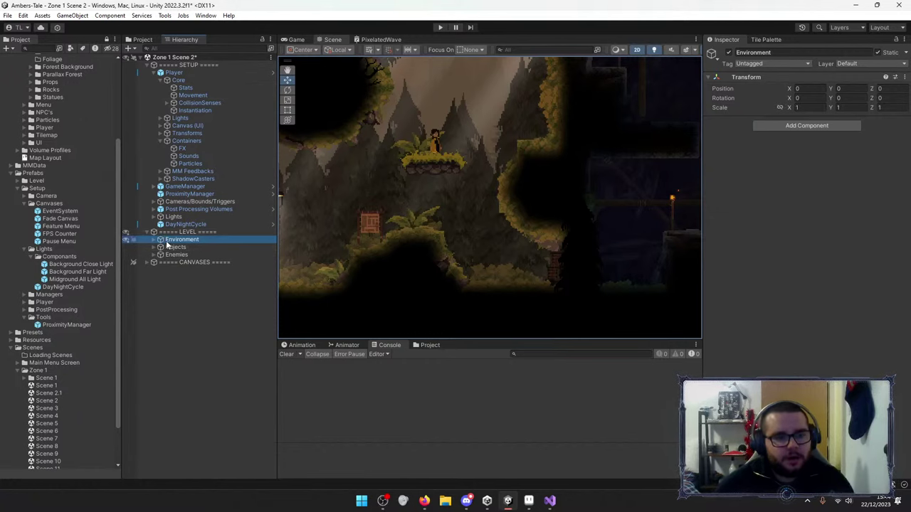
click(155, 240)
click(154, 240)
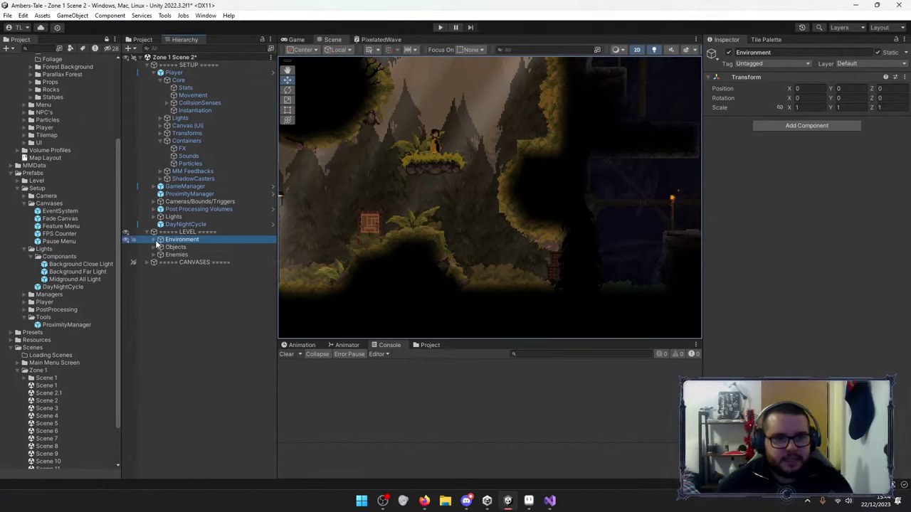
click(155, 240)
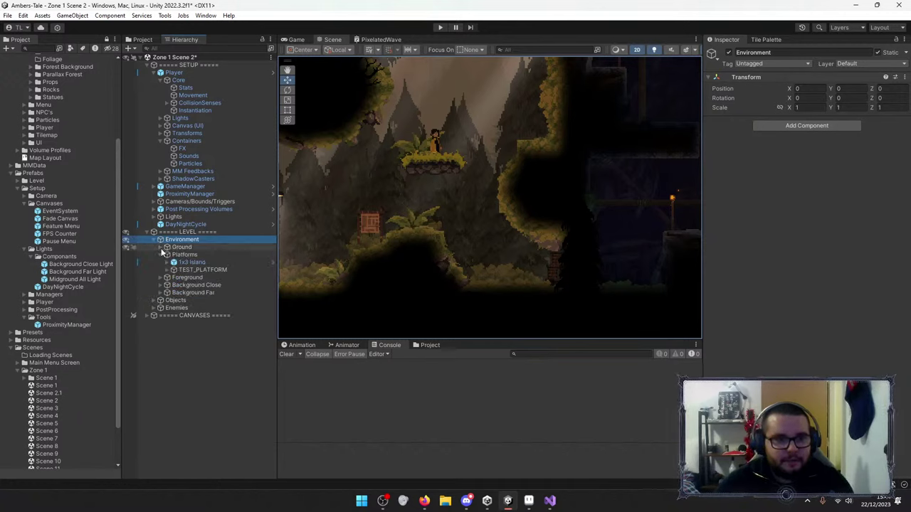
click(166, 254)
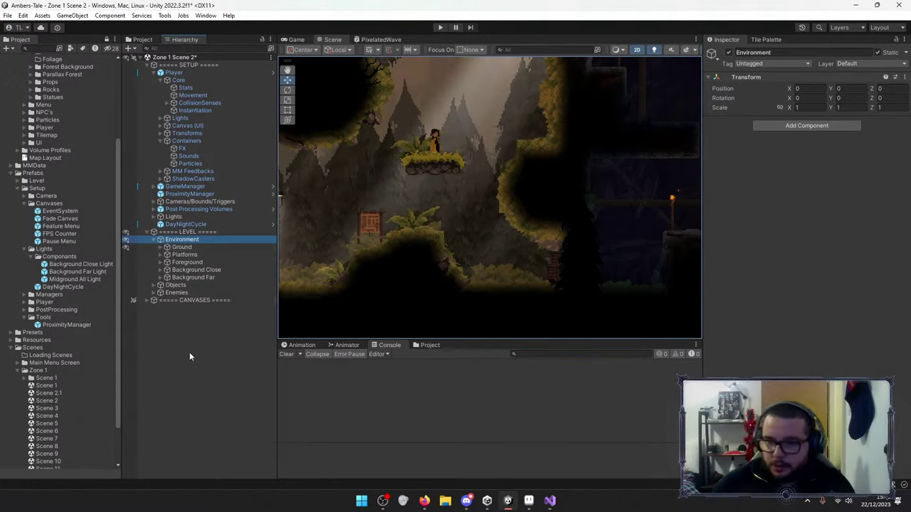
click(180, 247)
click(161, 247)
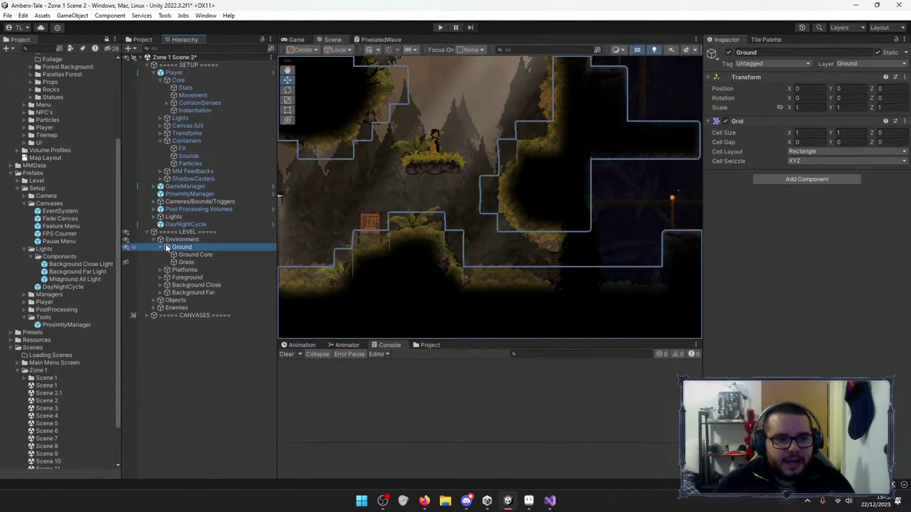
click(160, 246)
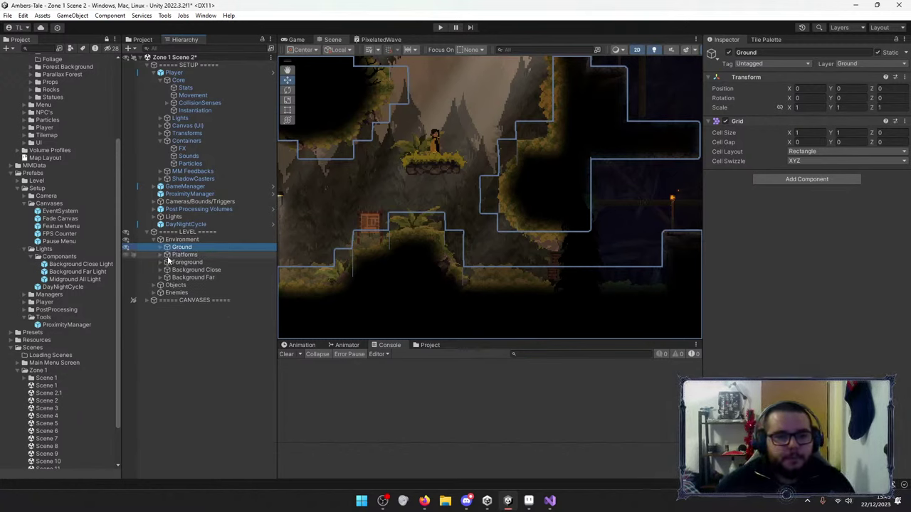
Frame the whole Environment group in the Scene view and examine the level area around the platform and lamp post.
click(170, 240)
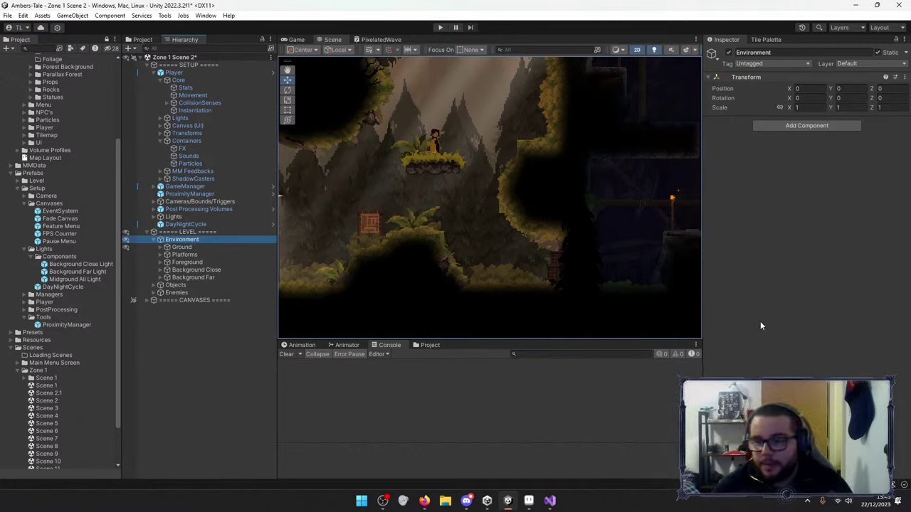
click(154, 240)
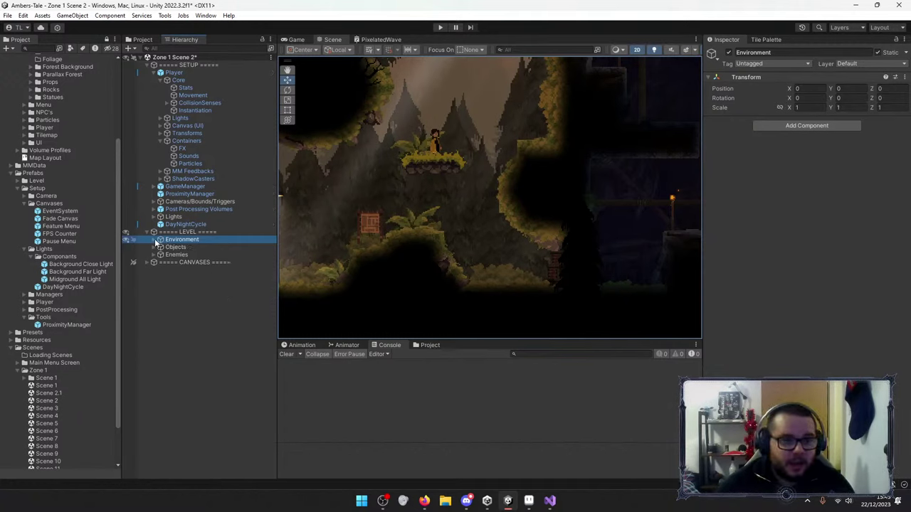
click(154, 240)
key(f)
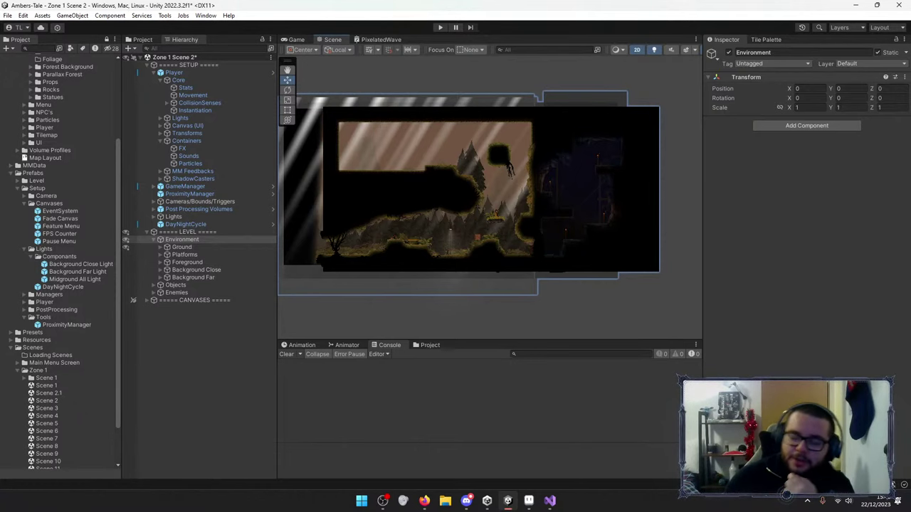
scroll(488, 269, up, 3)
scroll(475, 225, up, 2)
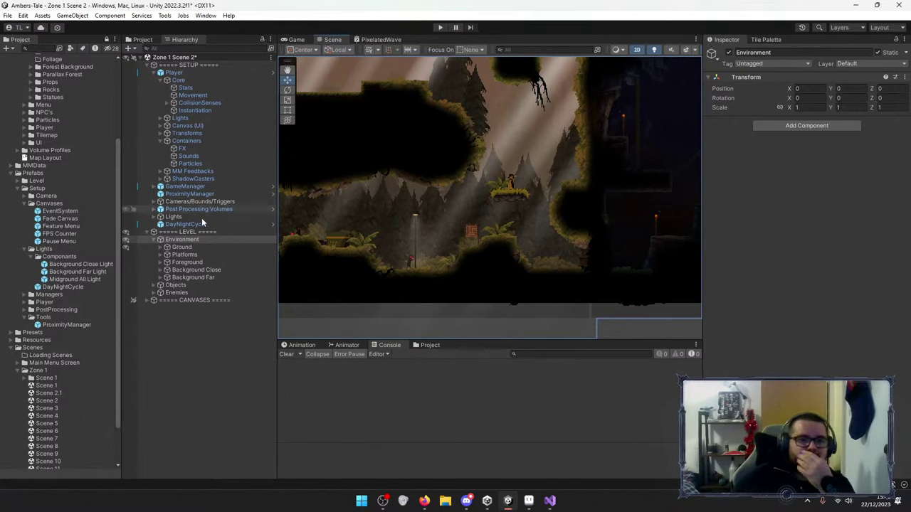
Inspect the Ground, Platforms and Objects groups, including the Interactable group's Destroyable Crates and their available tags.
click(187, 247)
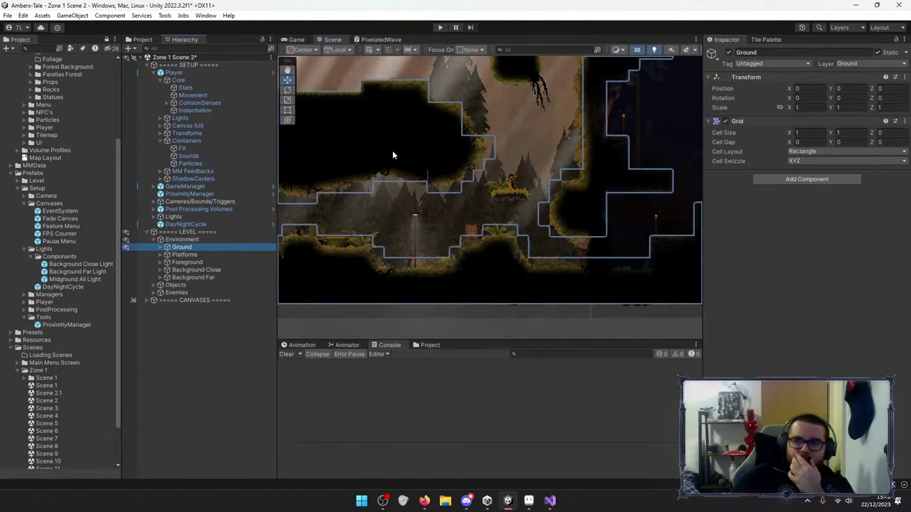
click(181, 255)
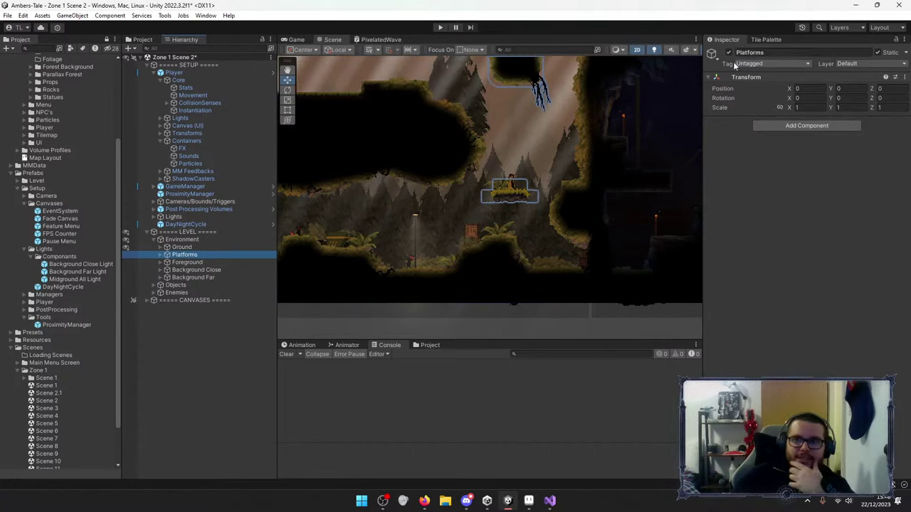
click(174, 285)
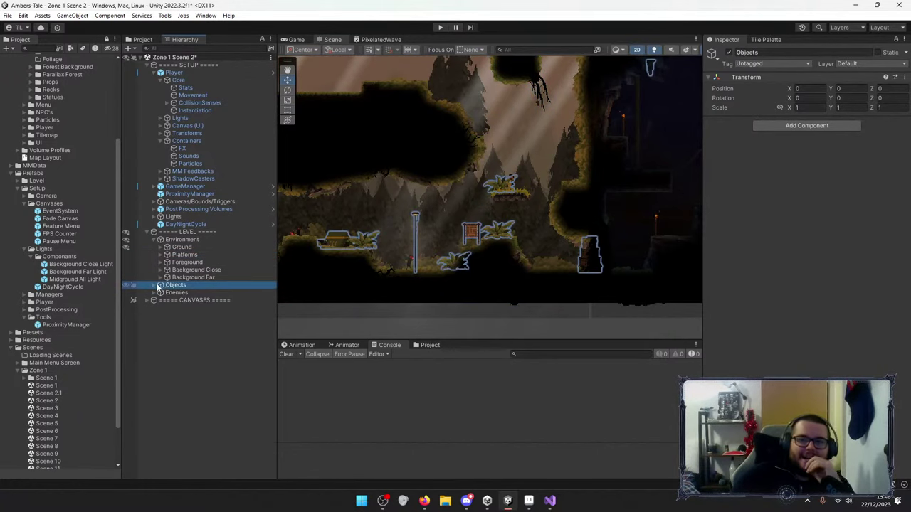
click(160, 285)
click(167, 293)
click(204, 300)
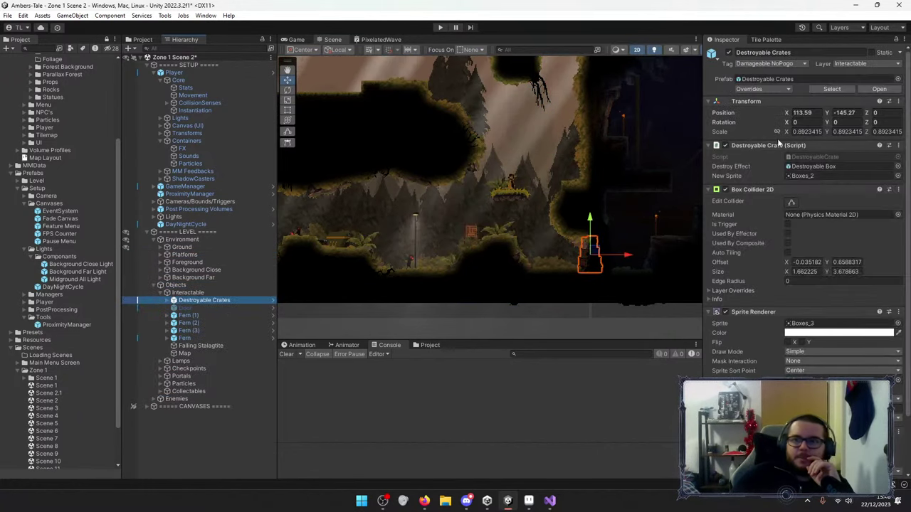
click(783, 64)
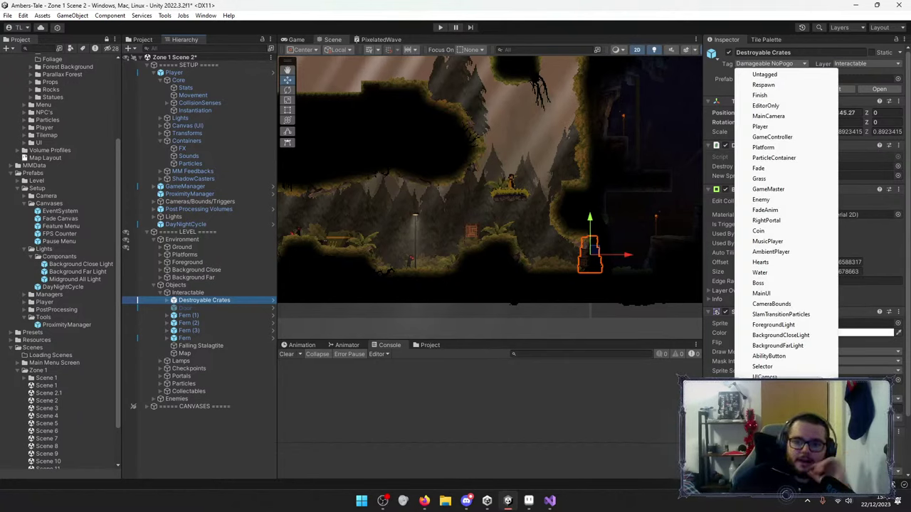
click(319, 320)
Move the Destroyable Crates beside the lamp post, to about X 99.73, Y -145.01.
click(508, 274)
click(586, 263)
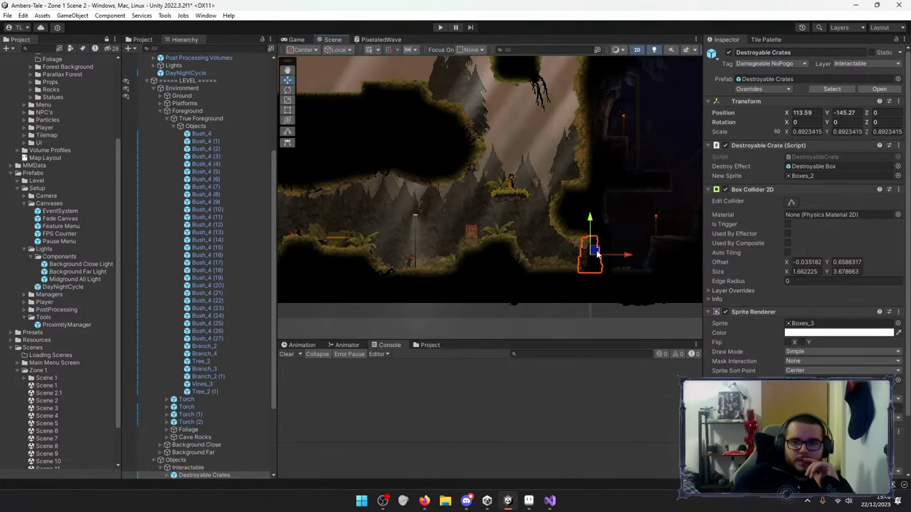
drag(596, 253, 441, 250)
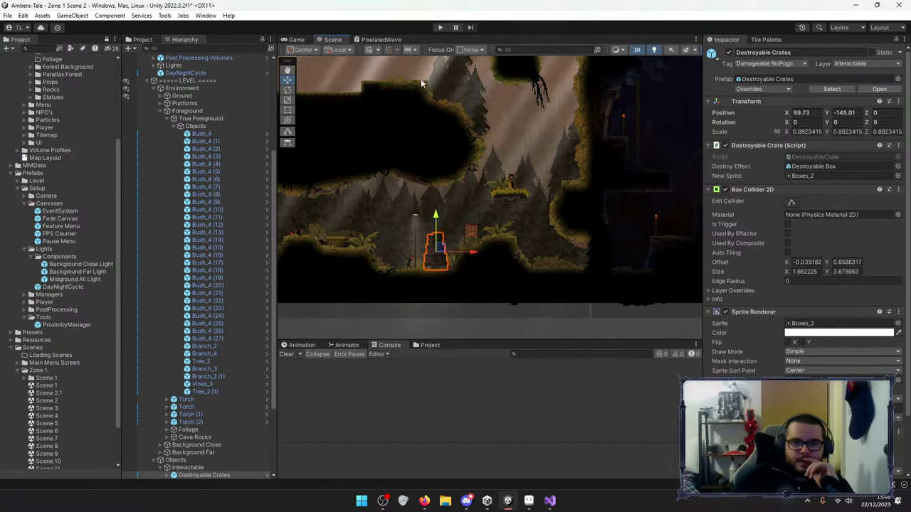
Play the scene, attack the fern and the relocated Destroyable Crates, and move the player back up the slope.
click(440, 28)
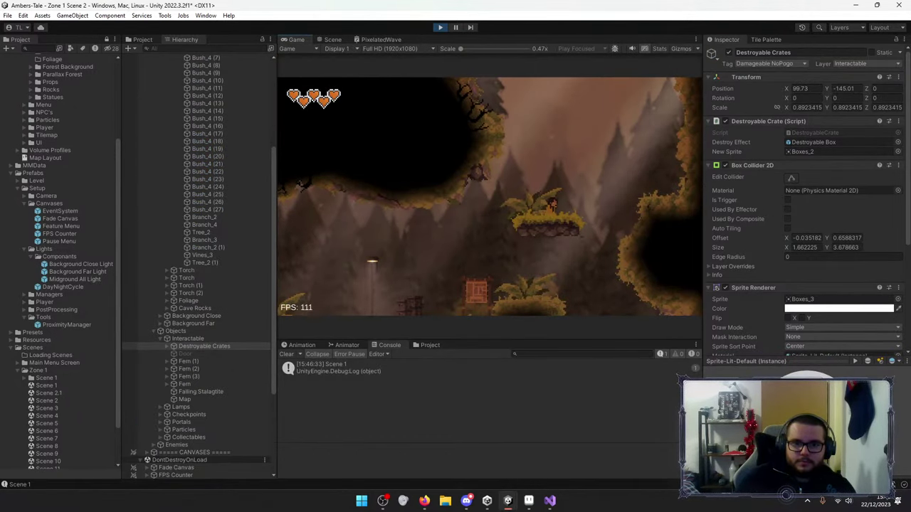
key(a)
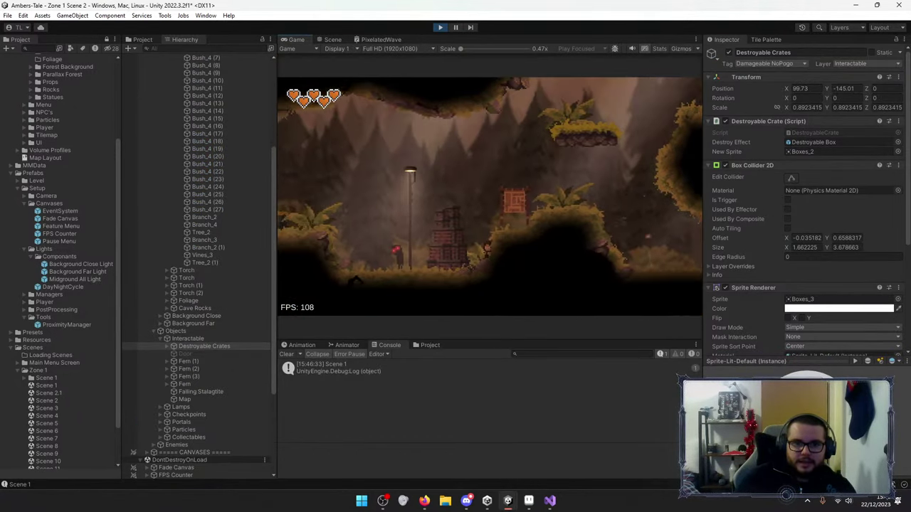
key(j)
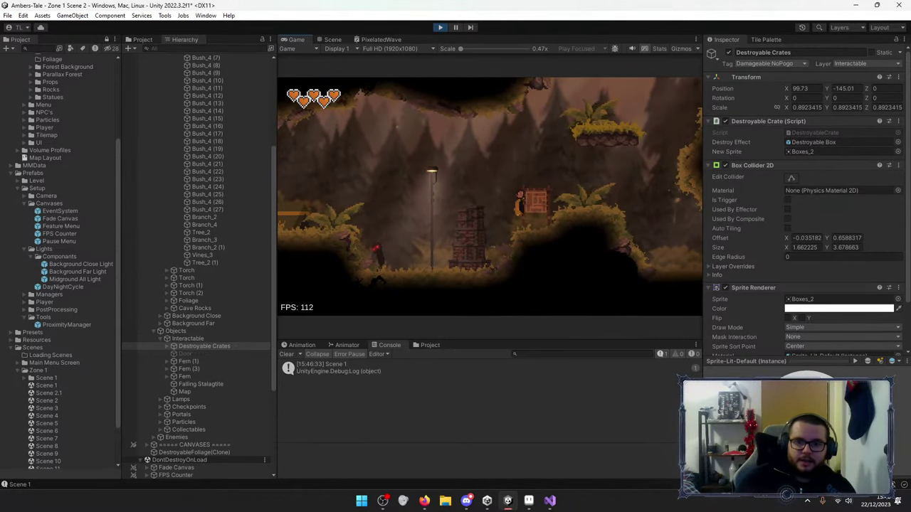
key(d)
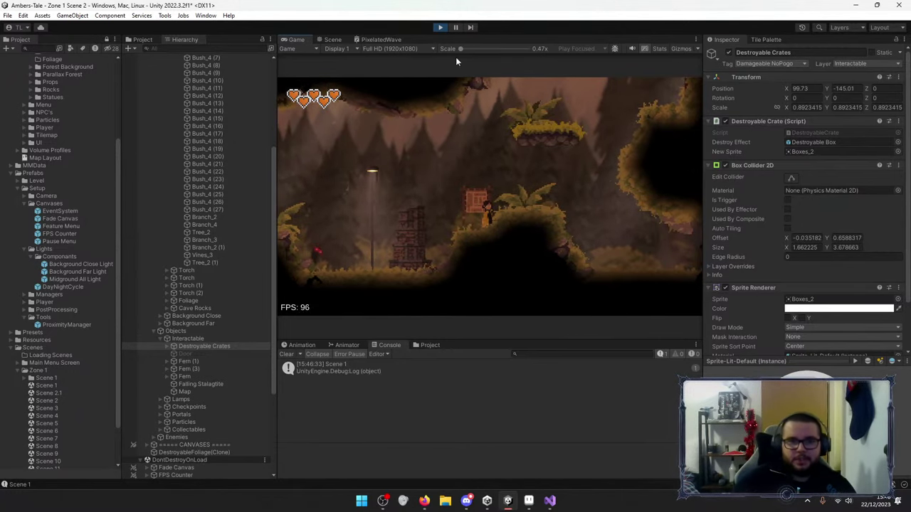
Inspect the Destroyable Crates' available tags in the Scene view while the game is running.
click(333, 40)
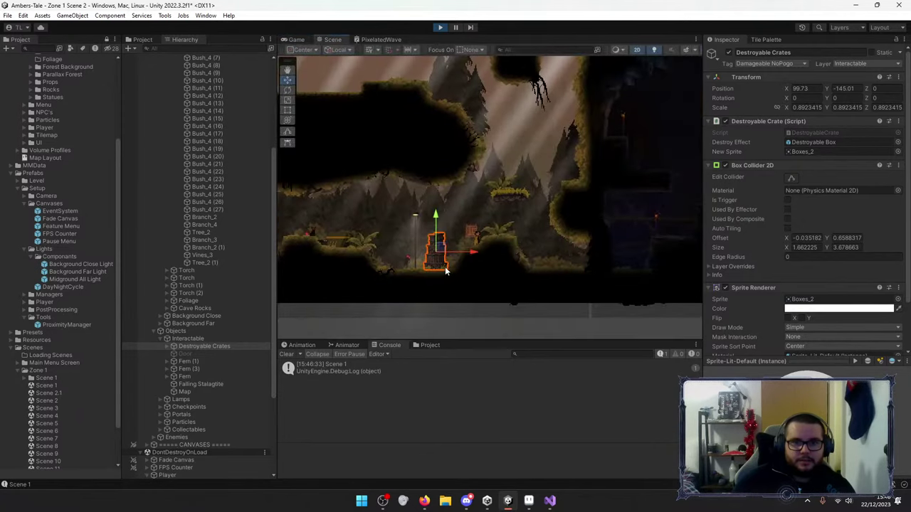
click(786, 66)
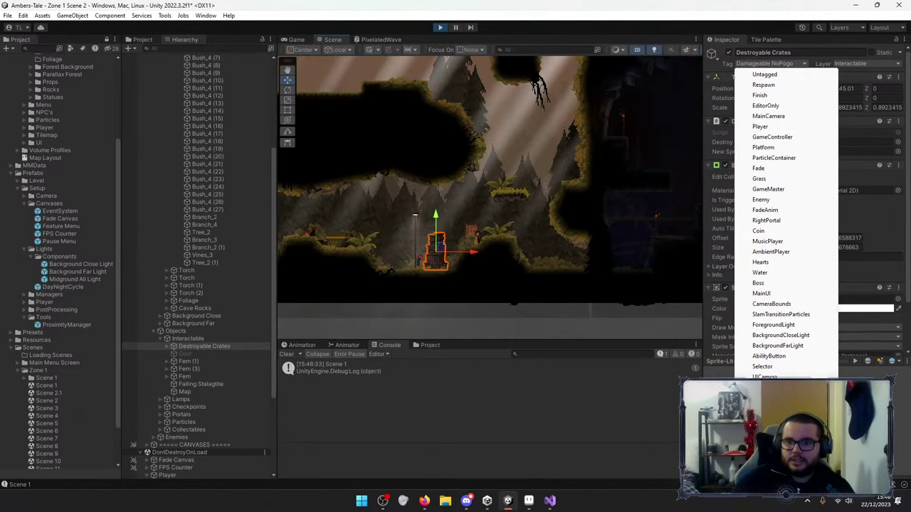
click(775, 353)
click(431, 60)
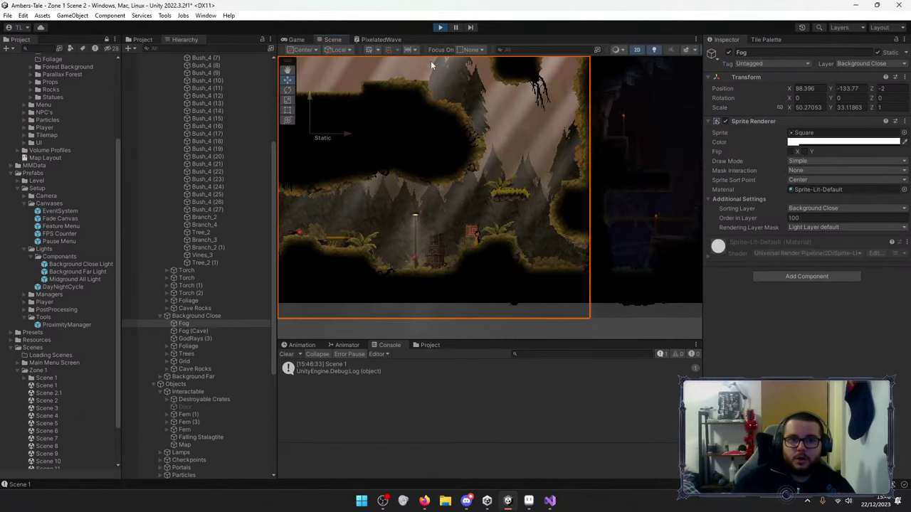
Attack downward on the Destroyable Crates and beside the wooden box on the slope in the running game, and stop playing.
click(296, 39)
key(Left)
key(x)
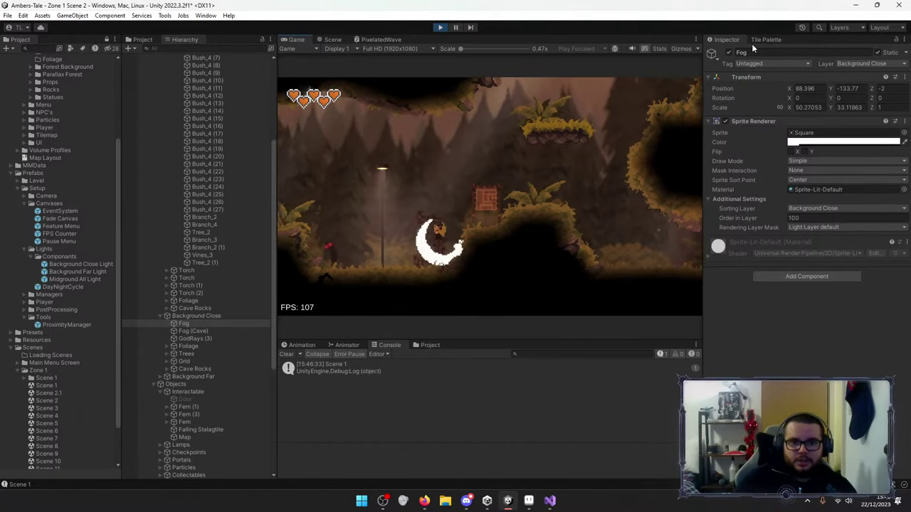
key(Right)
key(x)
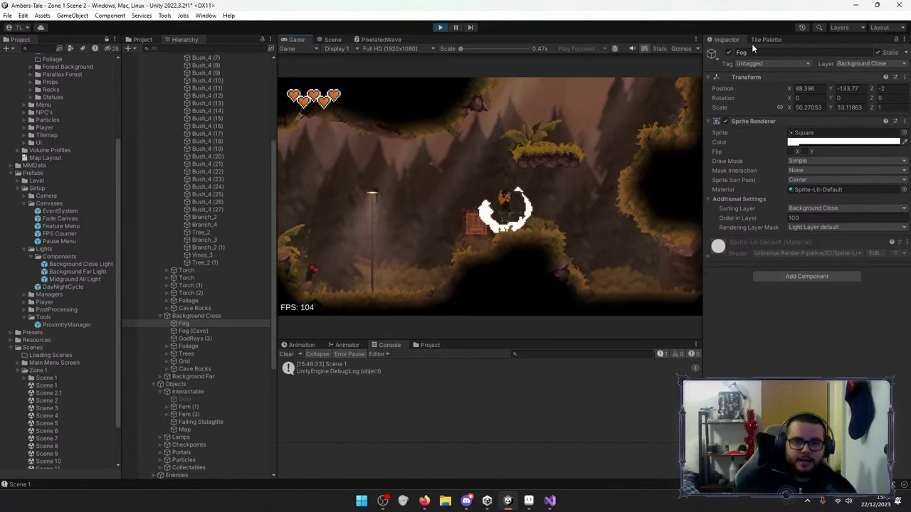
click(440, 27)
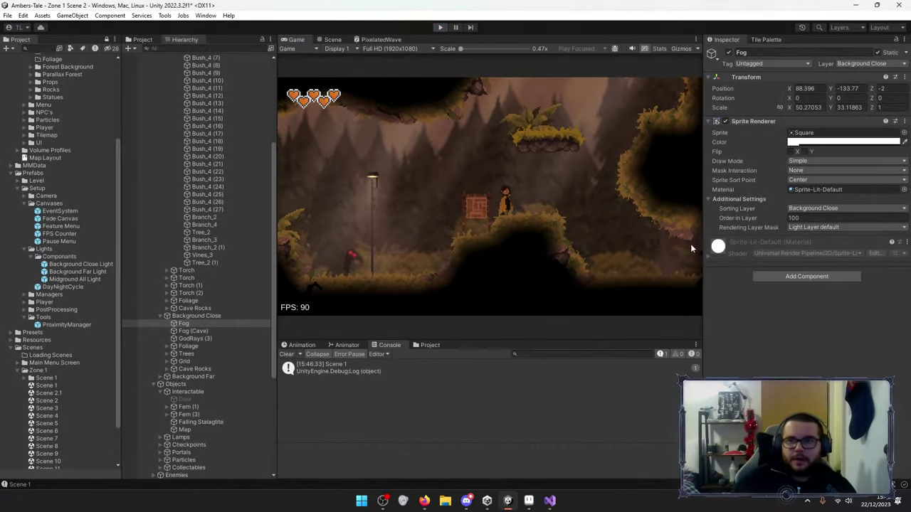
Set the tag of the Destroyable Crates beside the lamp post to Damageable Pogo.
click(433, 251)
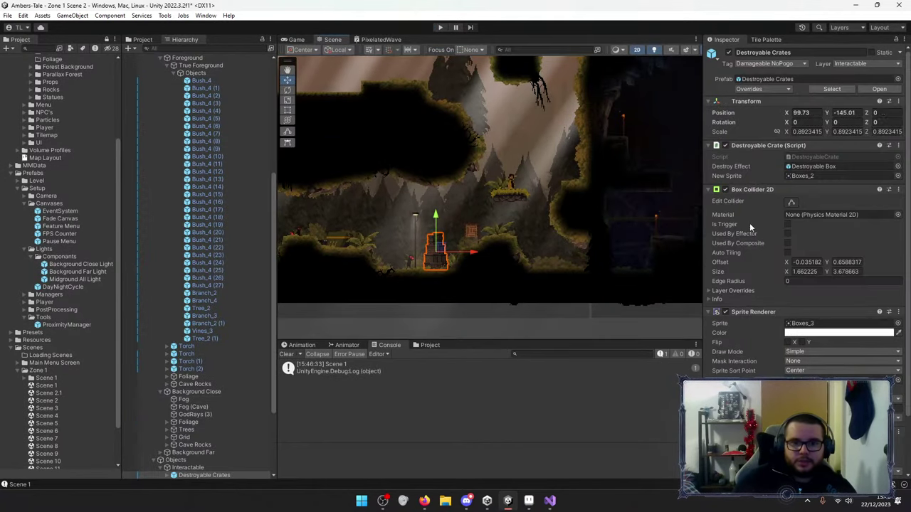
click(768, 63)
click(790, 108)
Play the scene, bring the player down from the platform to attack the Destroyable Crates, and stop playing.
key(ctrl+p)
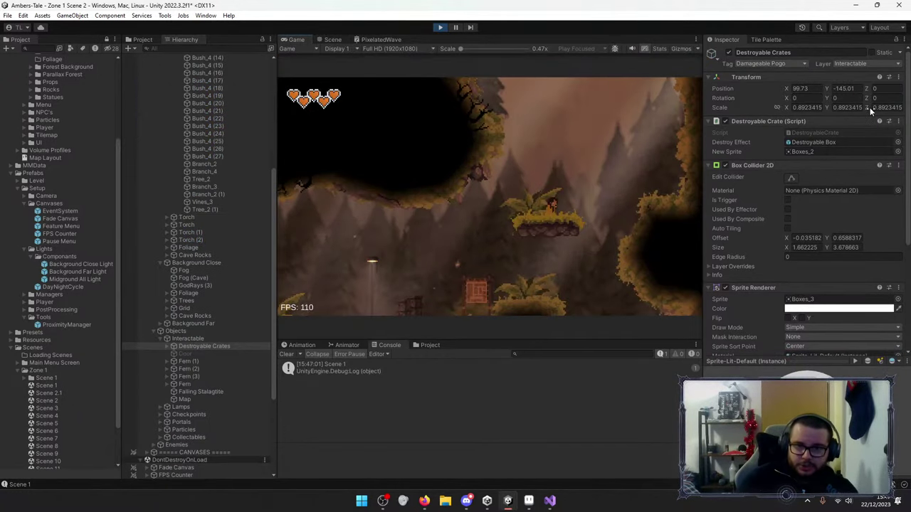
key(Left)
key(Left)
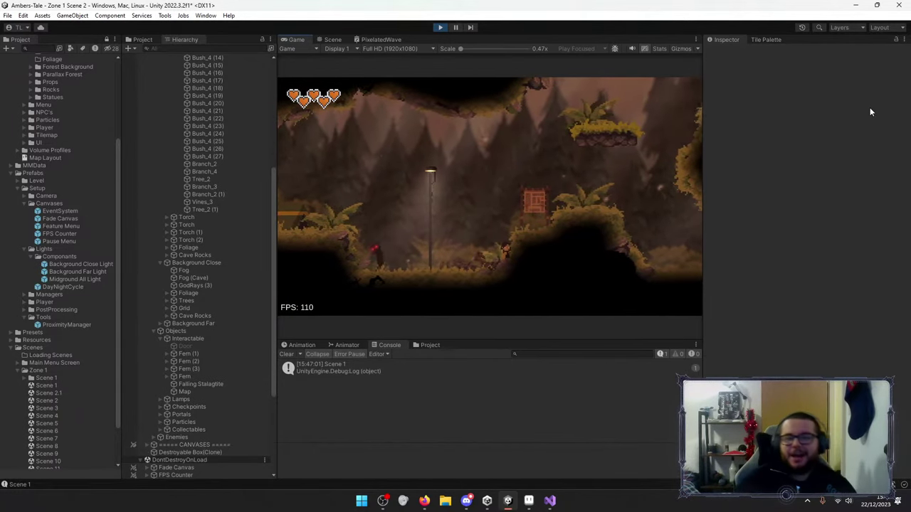
click(439, 27)
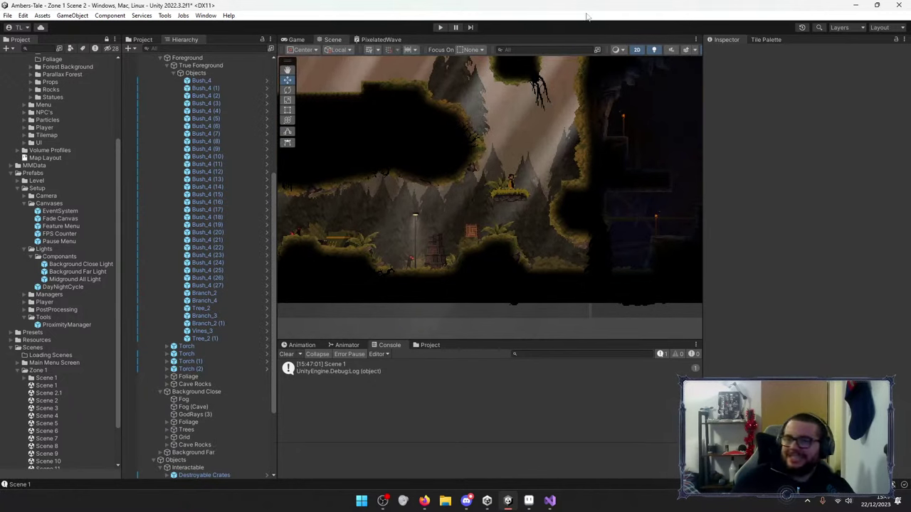
Set the Destroyable Crates' tag to Damageable NoPogo.
click(438, 256)
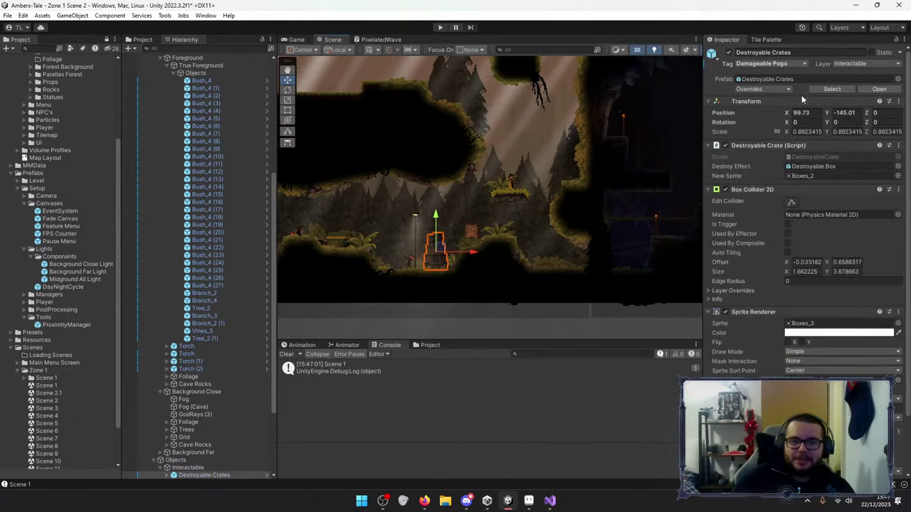
click(762, 64)
click(772, 397)
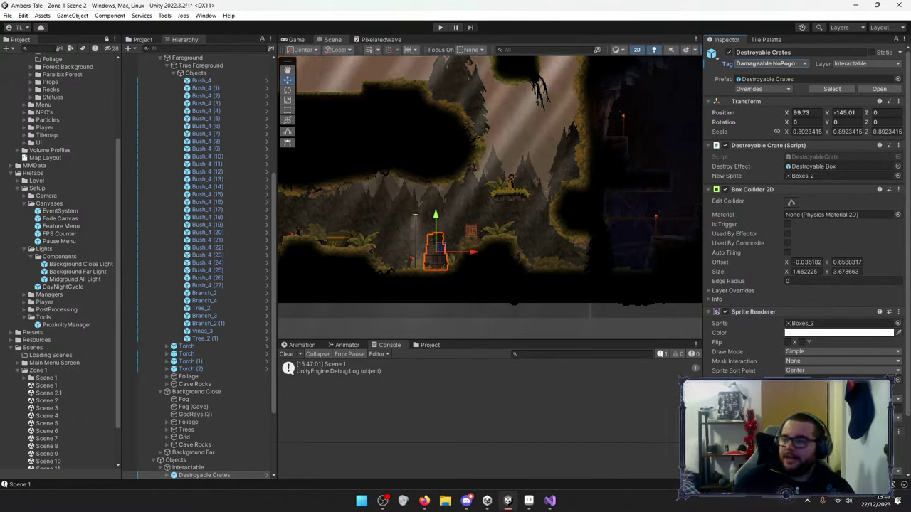
Examine the Player object on the floating platform and the level area from the cave entrance to the crates.
key(alt+Tab)
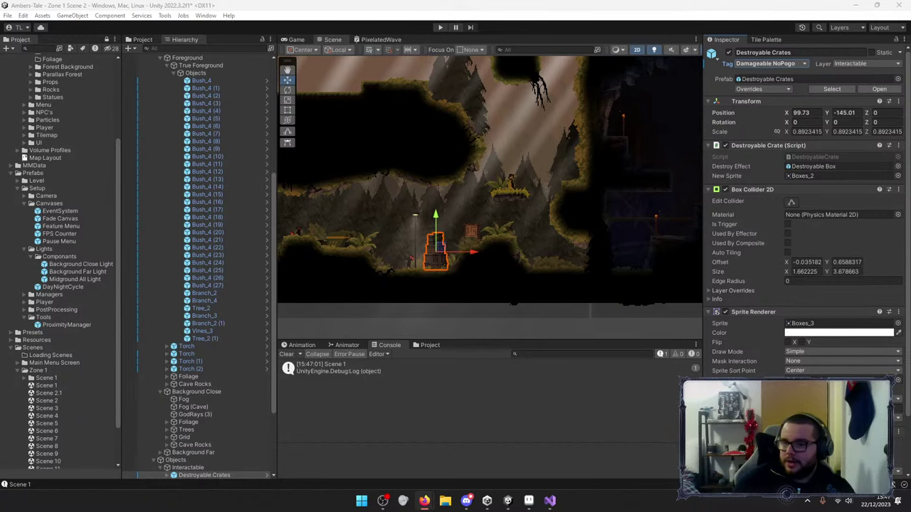
click(512, 197)
scroll(516, 214, up, 3)
click(513, 170)
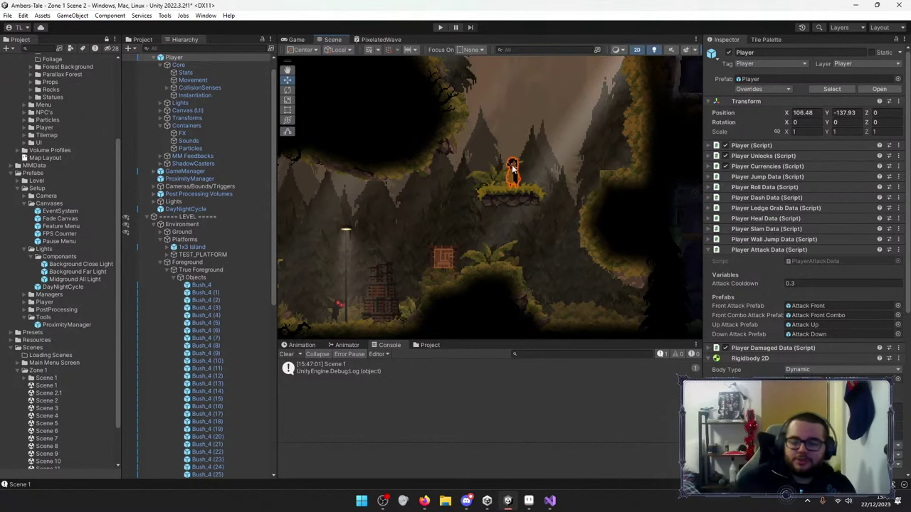
scroll(455, 206, down, 4)
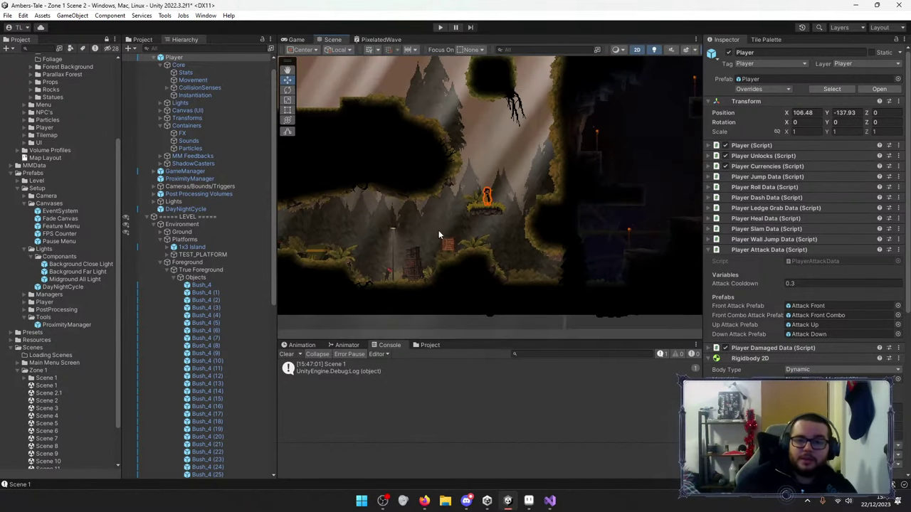
middle_drag(442, 215, 499, 245)
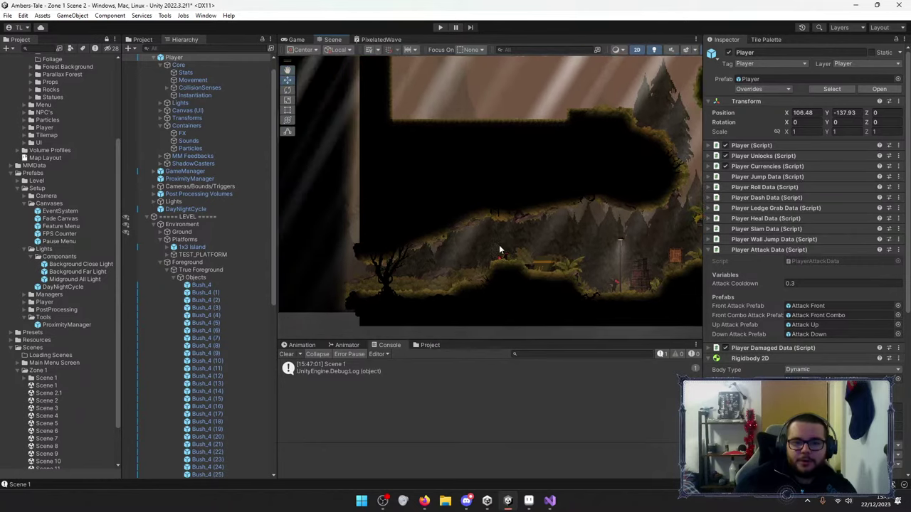
scroll(499, 249, up, 3)
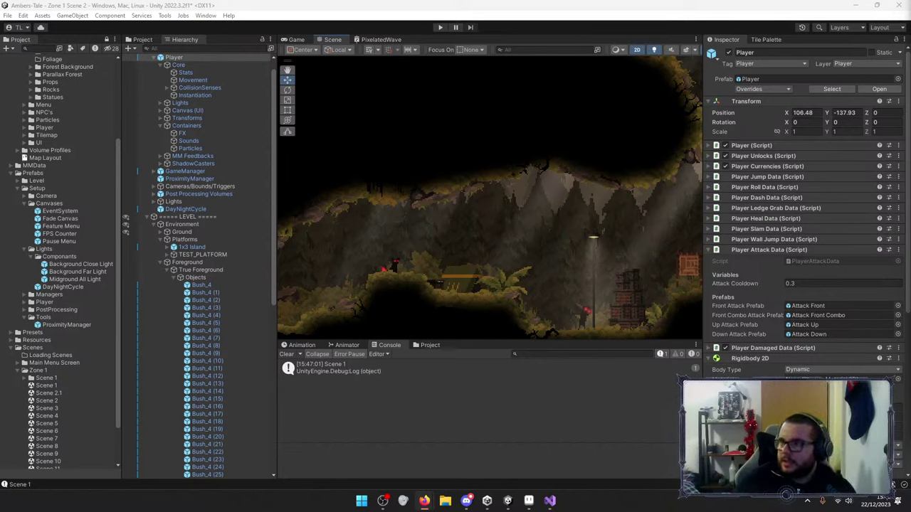
click(562, 192)
scroll(504, 175, down, 5)
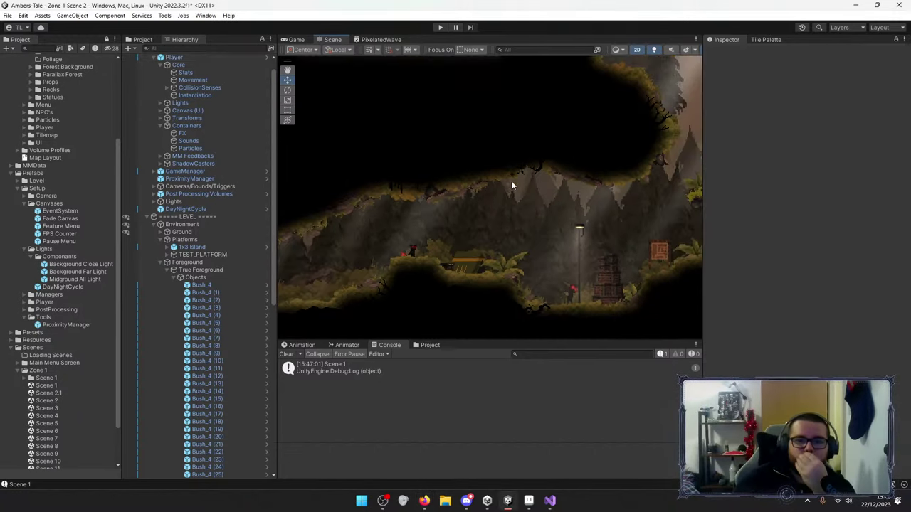
middle_drag(545, 206, 443, 218)
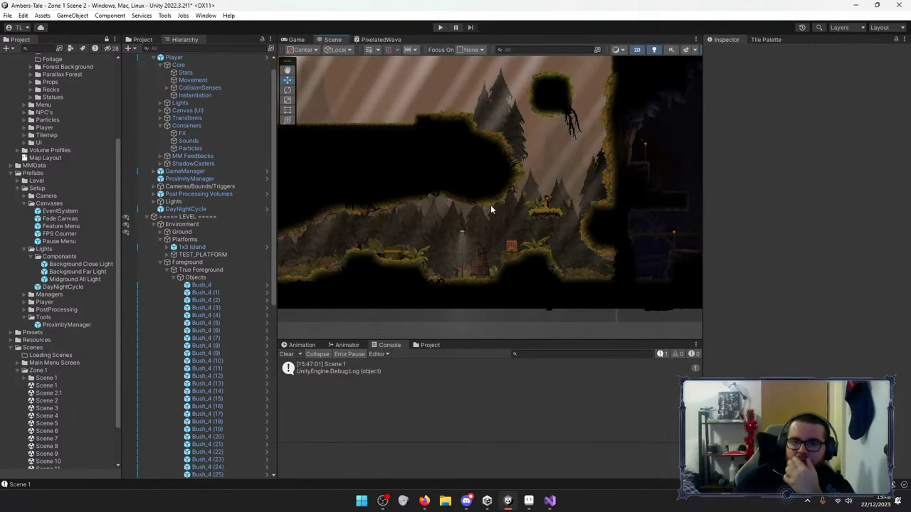
Switch to Aseprite and examine the rooms and connecting corridors above the MINI-BOSS area in the Map Layout.
click(528, 500)
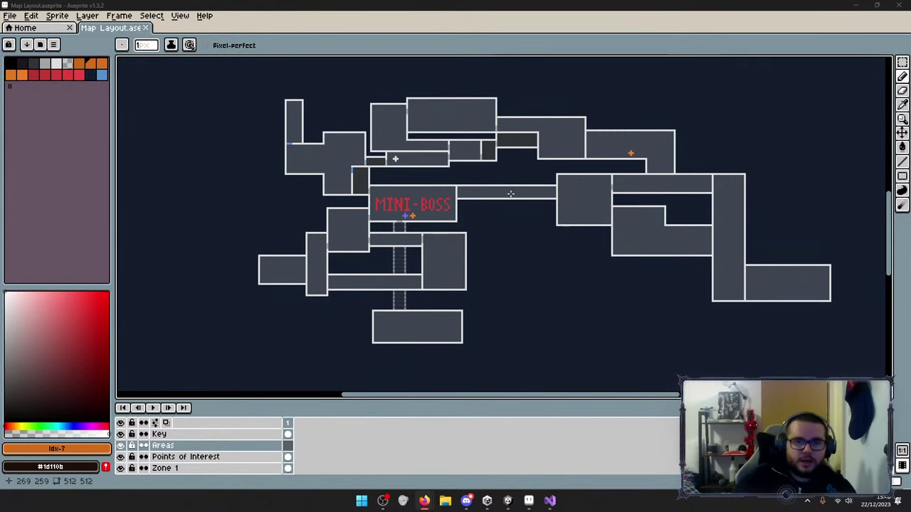
middle_drag(410, 169, 485, 219)
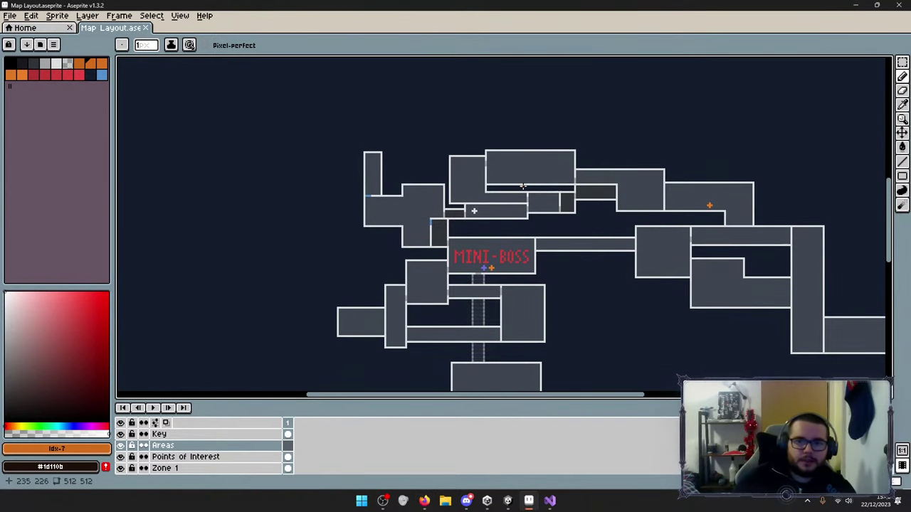
scroll(562, 210, up, 5)
scroll(561, 210, up, 1)
scroll(504, 215, down, 2)
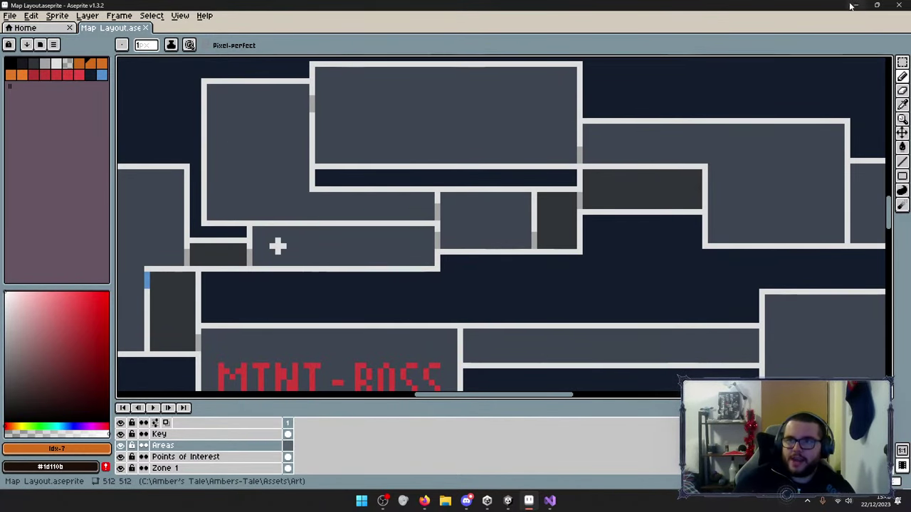
Switch back to Unity and collapse the SETUP and LEVEL groups of Zone 1 Scene 2.
key(alt+Tab)
scroll(402, 209, down, 6)
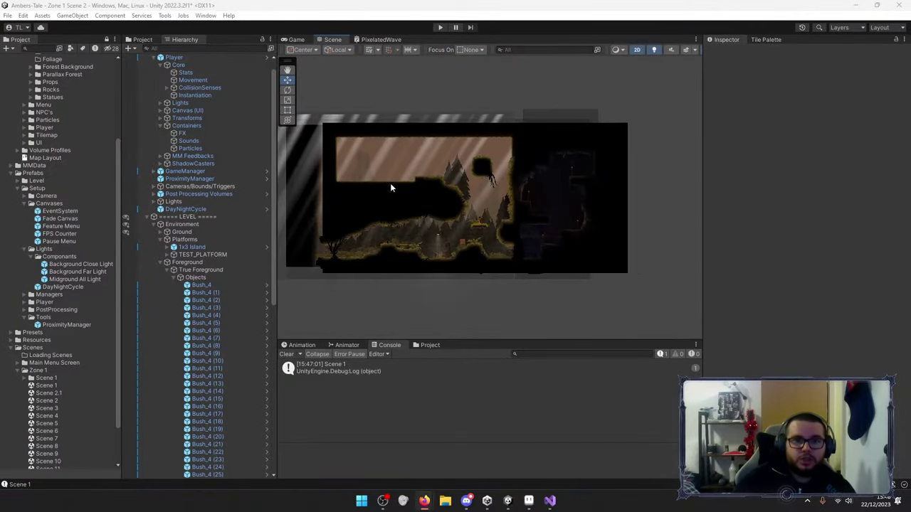
scroll(458, 243, down, 3)
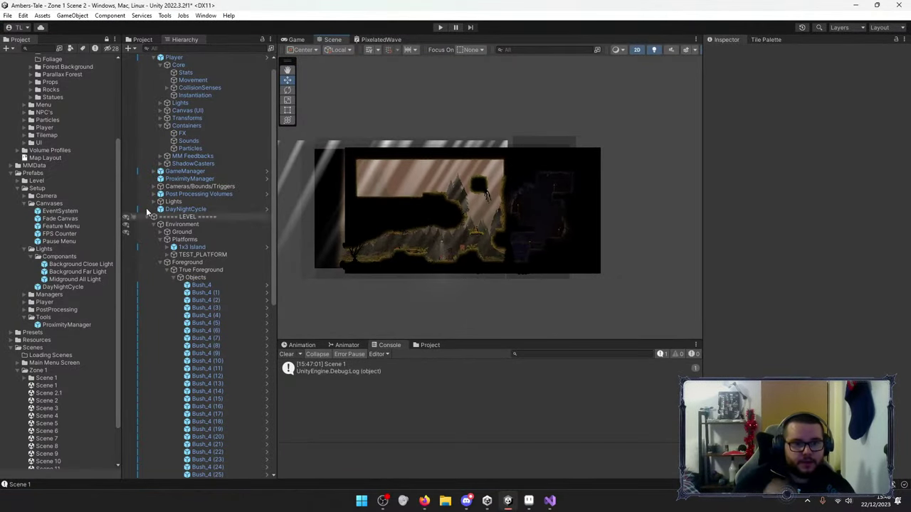
scroll(159, 60, up, 1)
click(147, 65)
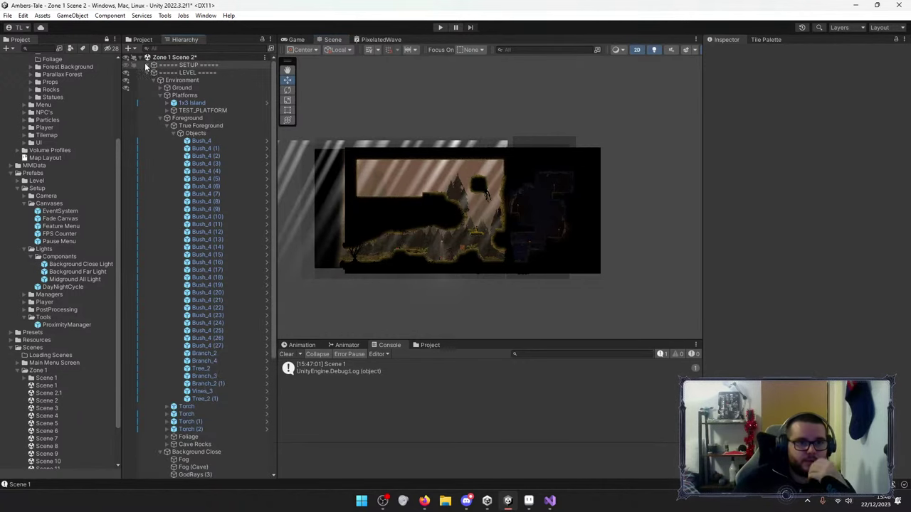
click(148, 73)
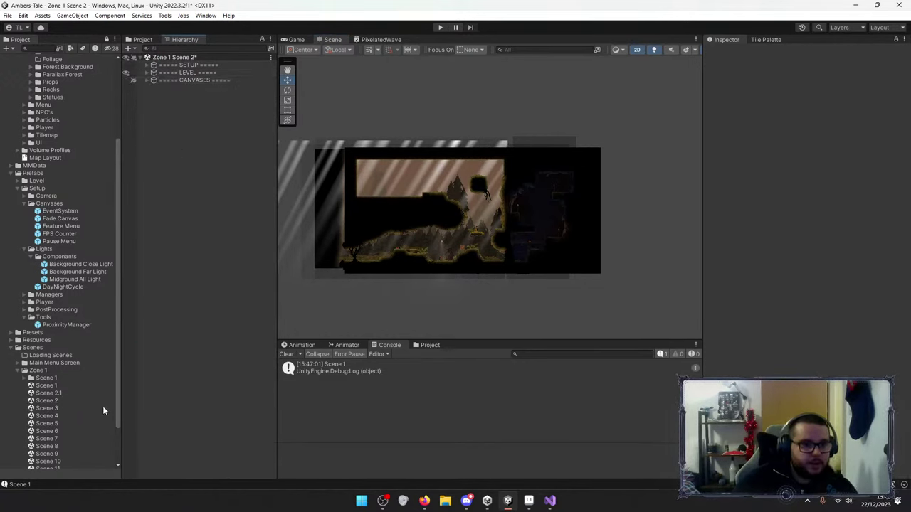
Open Zone 1 Scene 3 additively alongside Zone 1 Scene 2.
scroll(86, 427, down, 3)
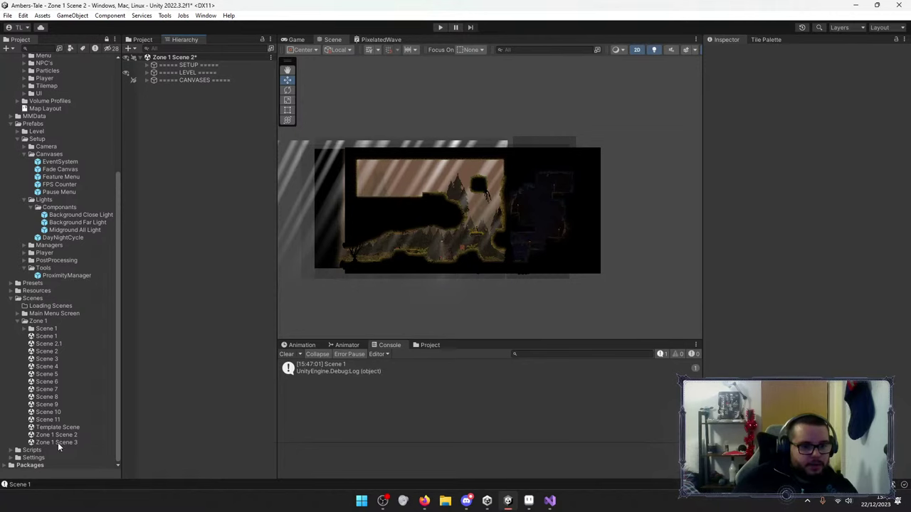
click(58, 443)
right_click(63, 442)
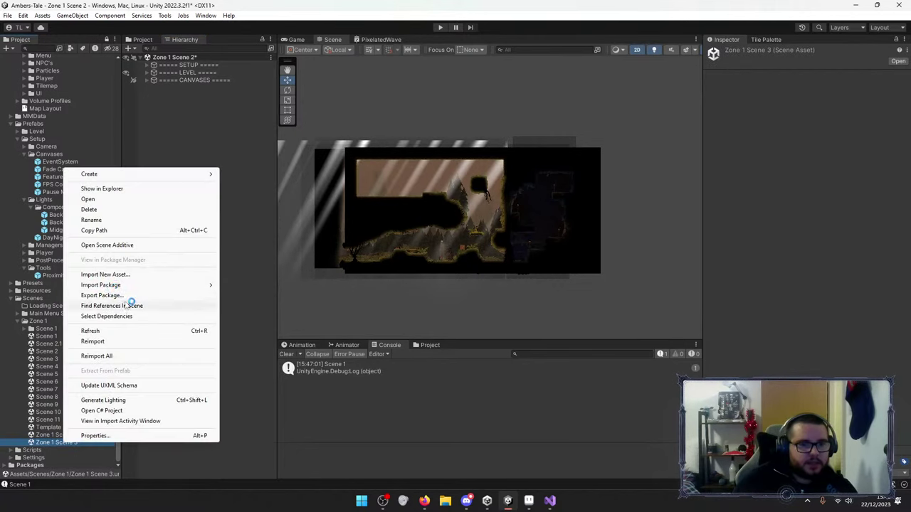
click(118, 245)
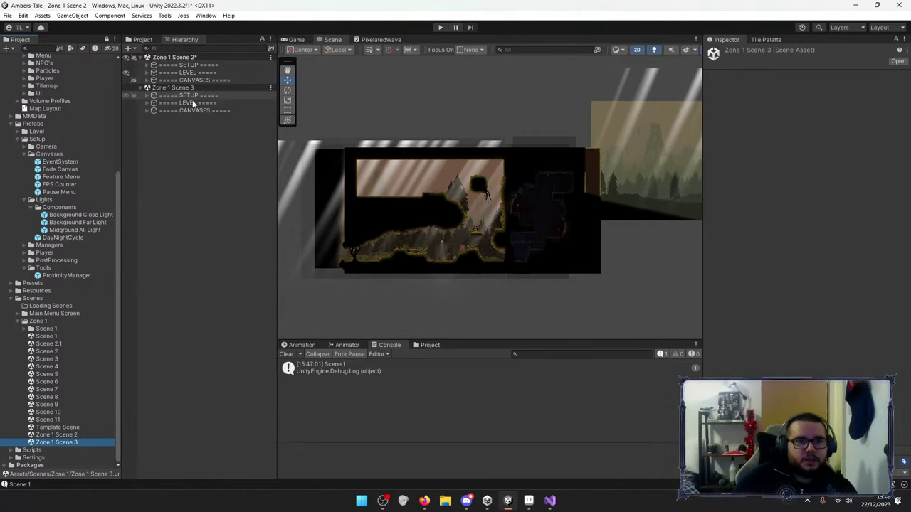
scroll(619, 178, down, 2)
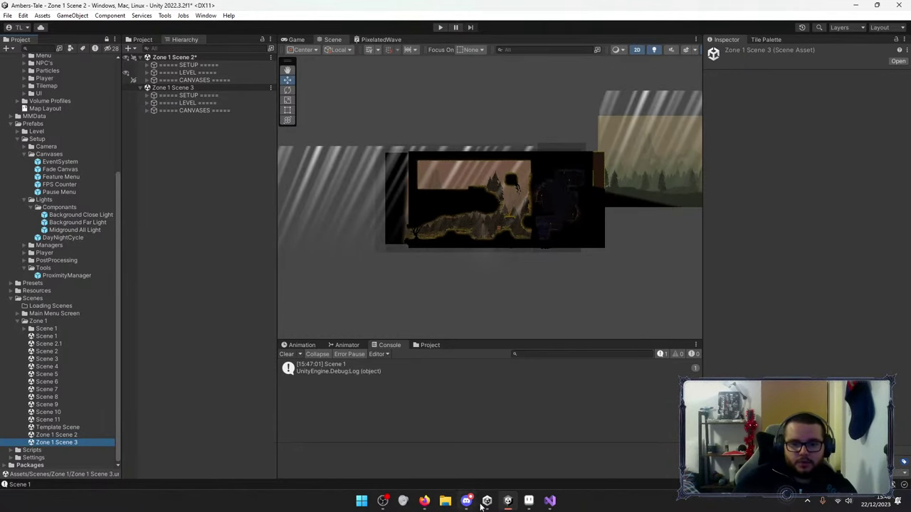
Switch to the Map Layout in Aseprite, try marking a dividing line and a curve around the eastern rooms, and undo the strokes.
click(529, 501)
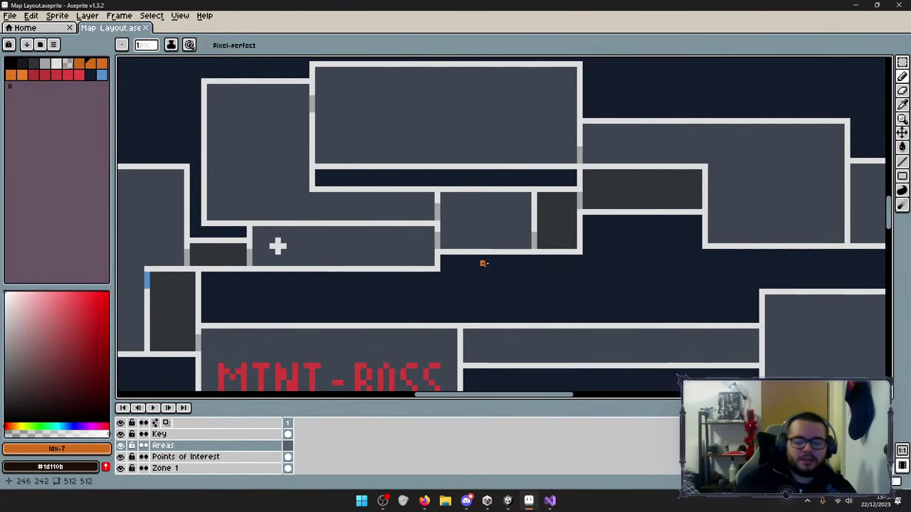
scroll(512, 265, down, 2)
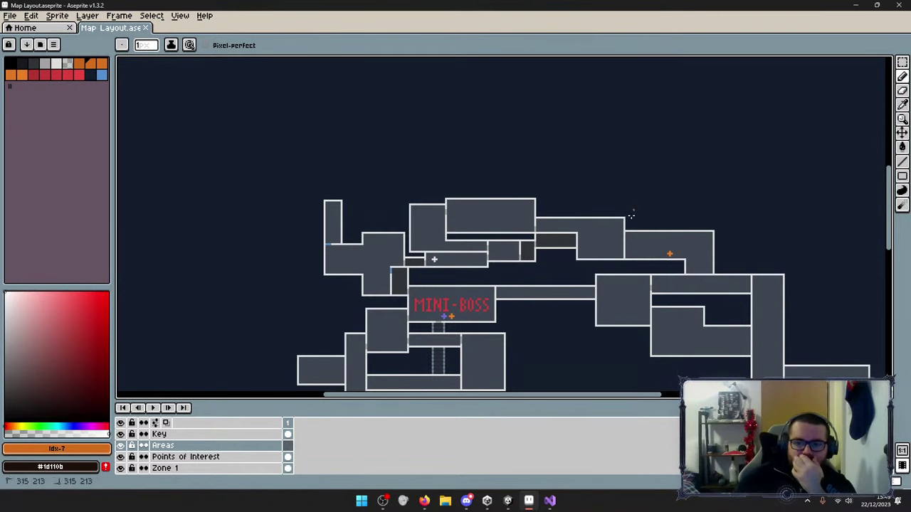
drag(631, 212, 616, 288)
mouse_move(654, 220)
mouse_down()
mouse_move(749, 221)
mouse_move(789, 312)
mouse_move(810, 331)
mouse_up()
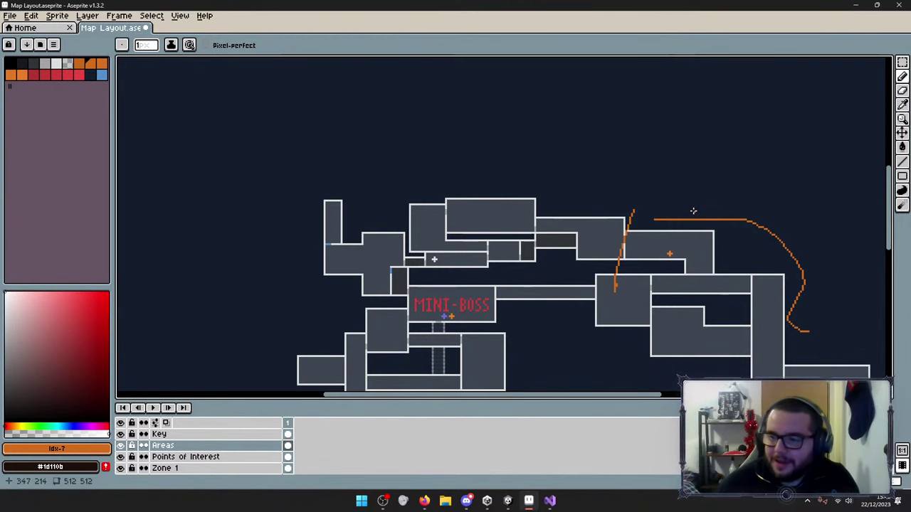
key(ctrl+z)
key(ctrl+z)
key(ctrl+z)
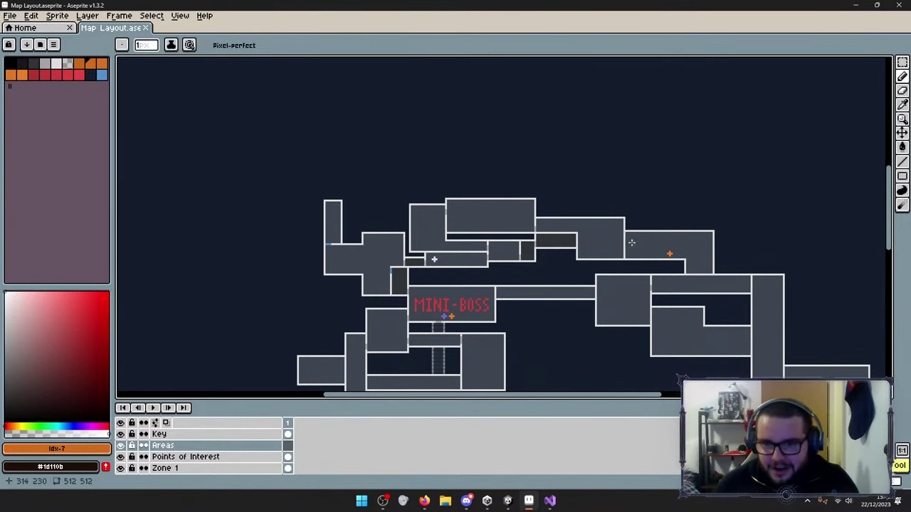
Draw a short, steep orange stroke across the room boundary west of the orange cross on the map.
drag(633, 222, 619, 267)
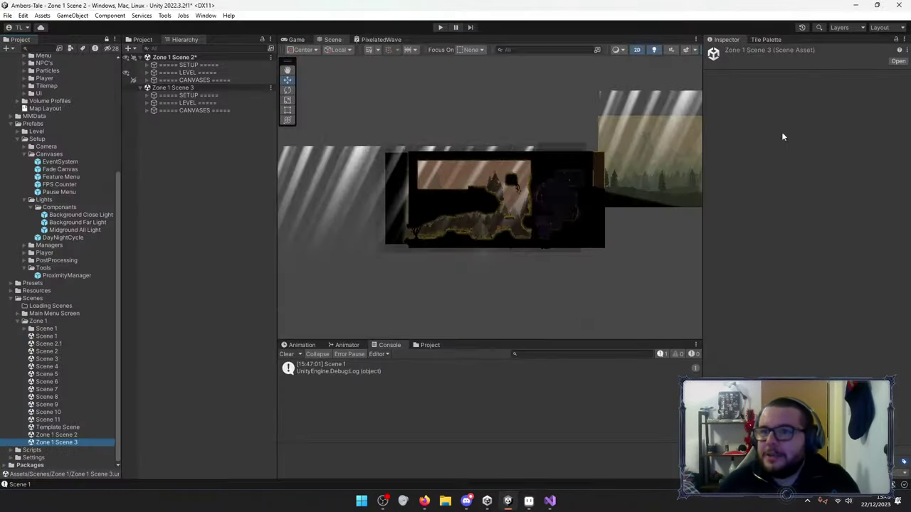
Move the Destroyable Crates in Zone 1 Scene 2 into the gap beneath the forest's east wall, at about X 113.1, Y -145.38.
click(854, 5)
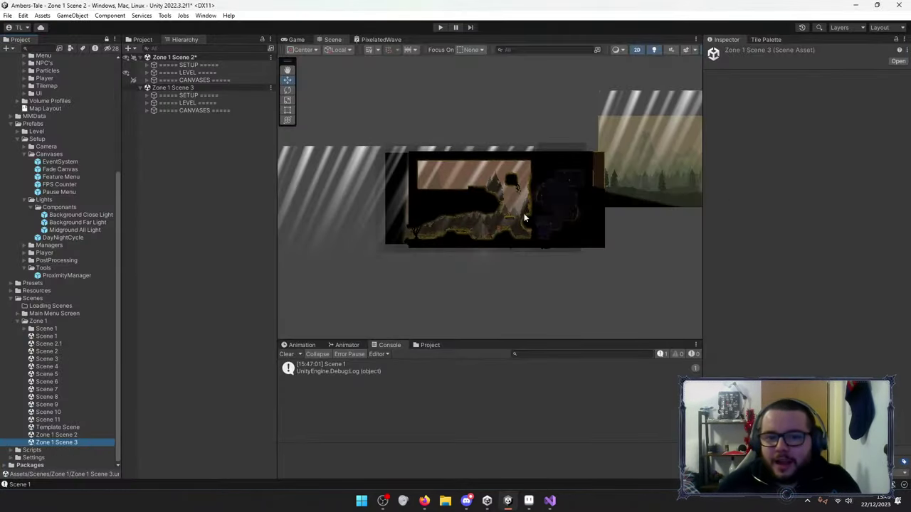
scroll(508, 213, up, 10)
mouse_move(508, 213)
middle_down()
mouse_move(535, 230)
mouse_move(522, 217)
middle_up()
scroll(536, 230, up, 1)
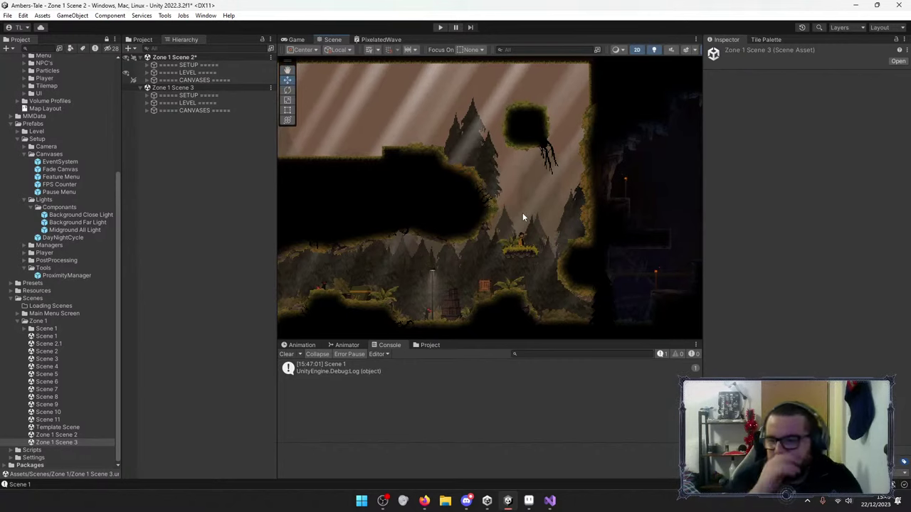
click(424, 500)
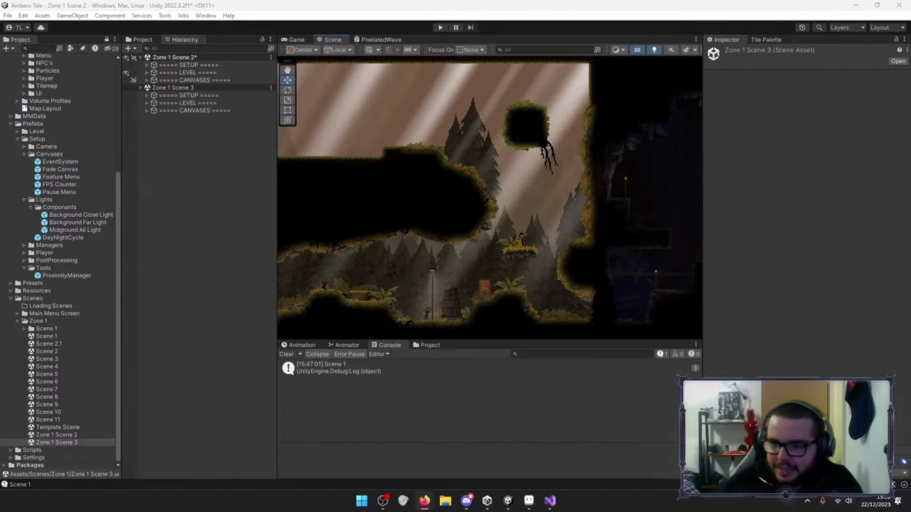
click(446, 301)
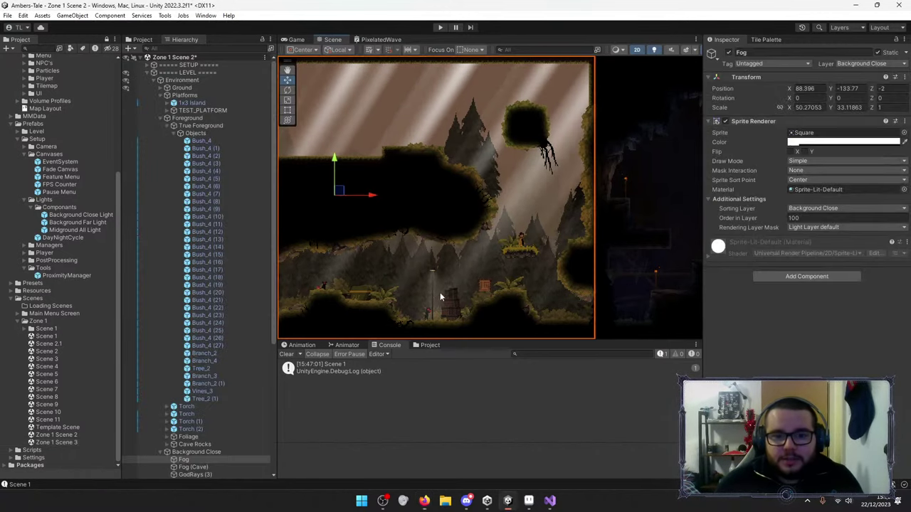
click(452, 300)
drag(453, 299, 593, 305)
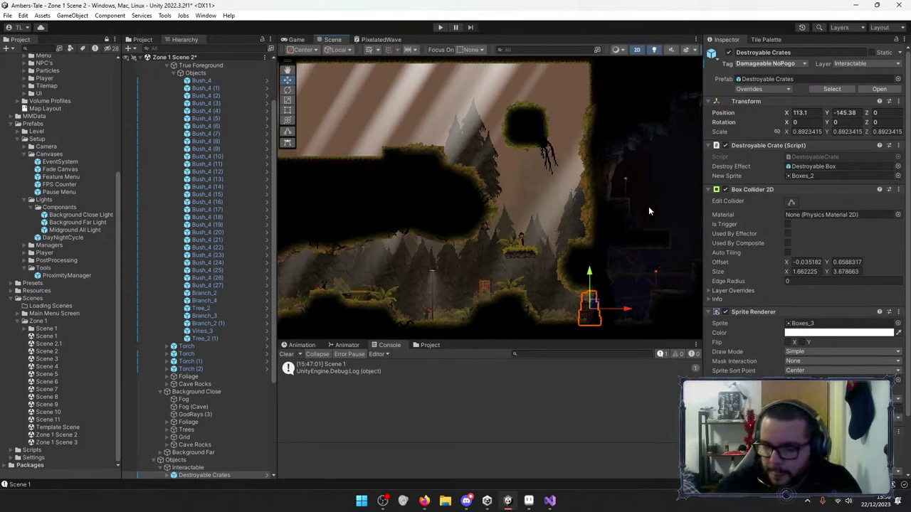
Select the 1x3 Island and the Player standing on it, and examine the forest area around them.
scroll(498, 247, up, 3)
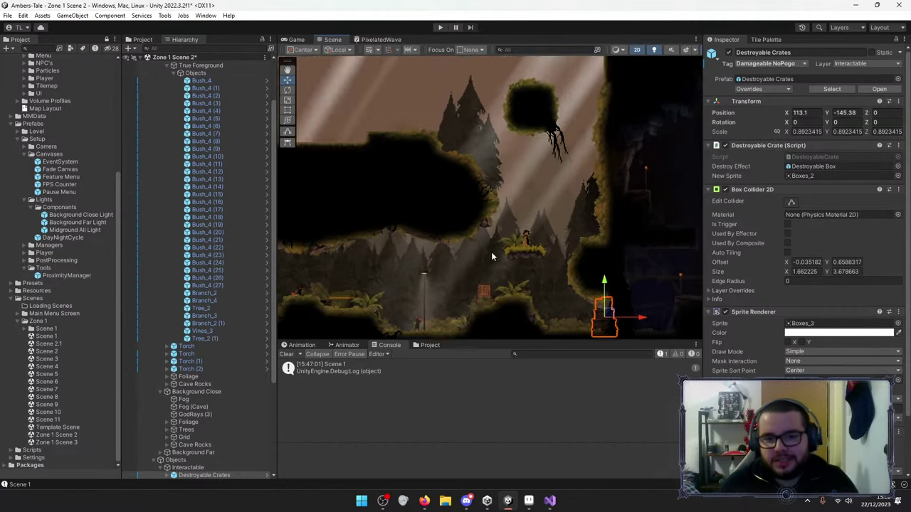
scroll(505, 251, down, 5)
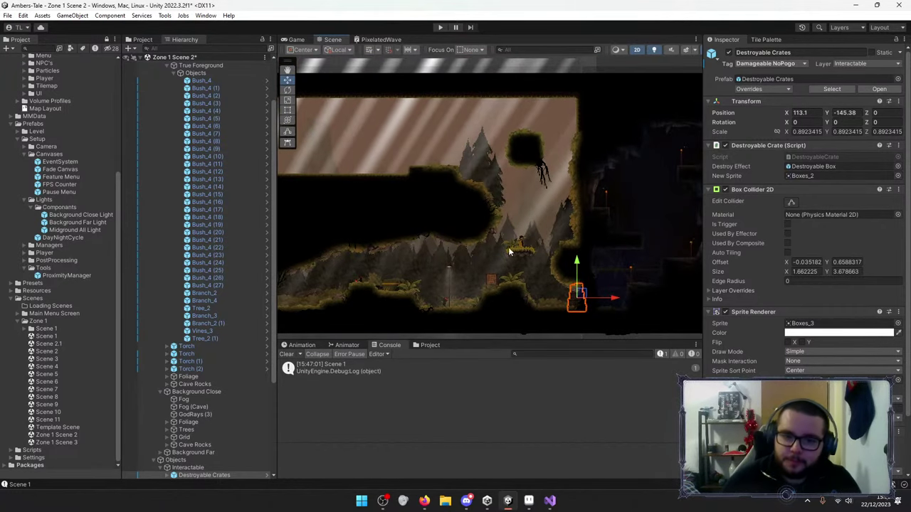
click(520, 247)
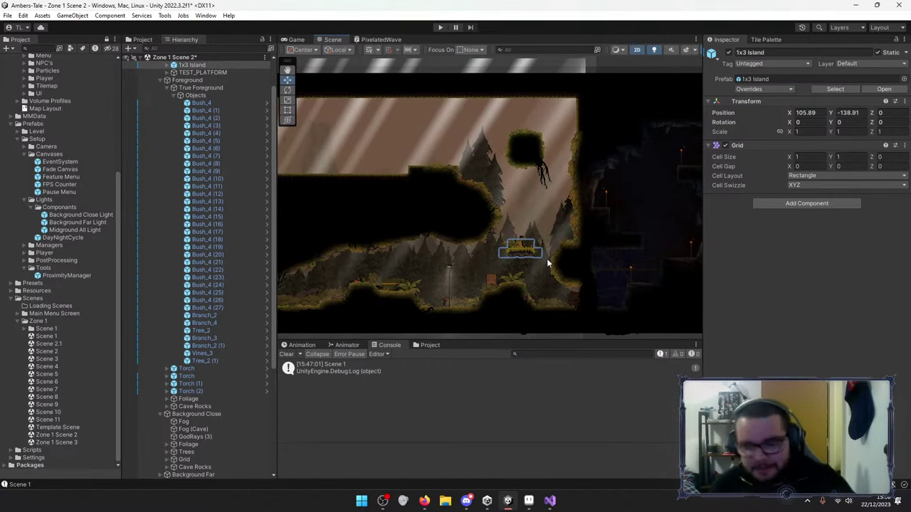
scroll(522, 239, up, 2)
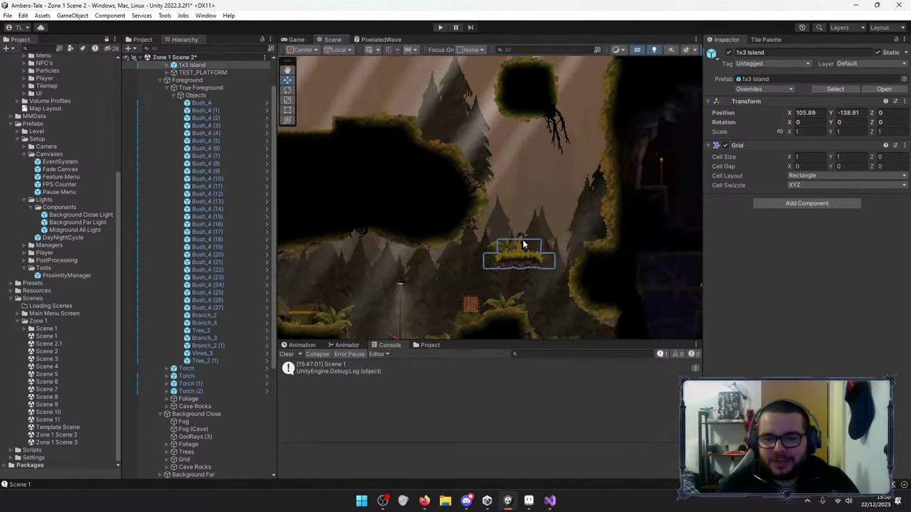
click(522, 242)
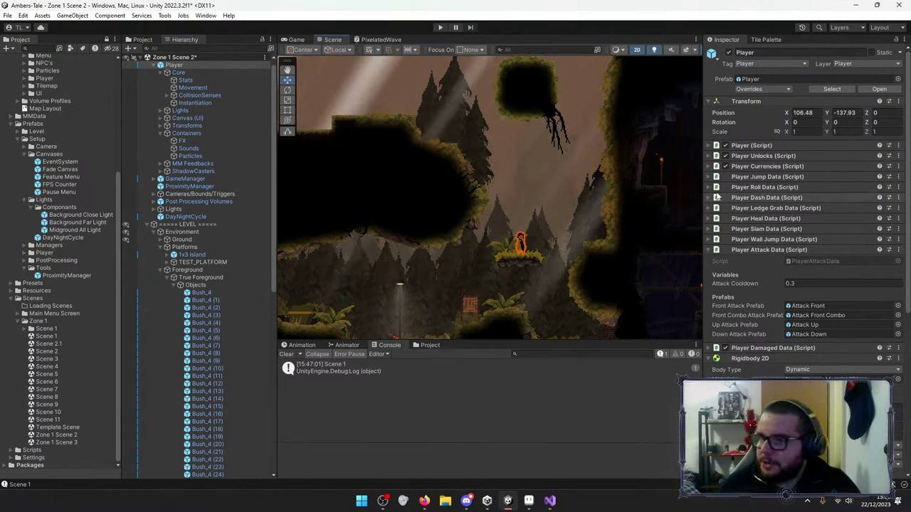
scroll(471, 265, down, 3)
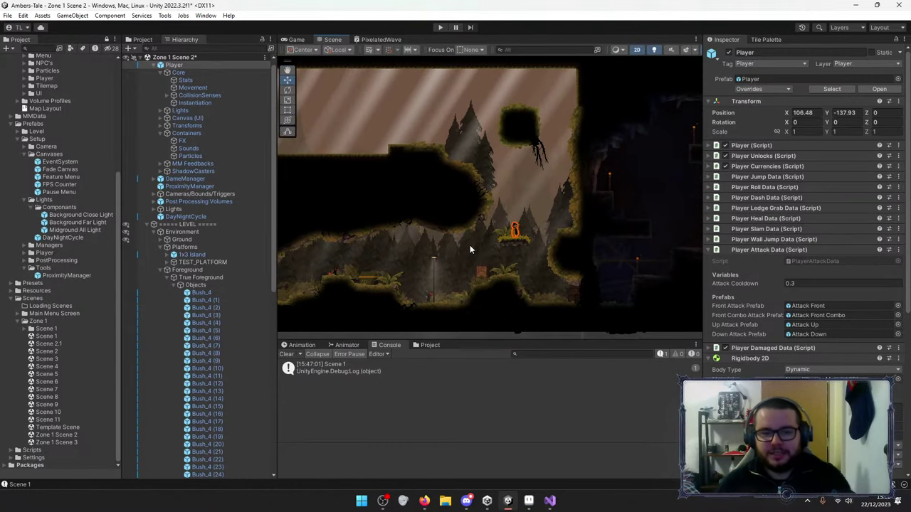
scroll(456, 185, up, 4)
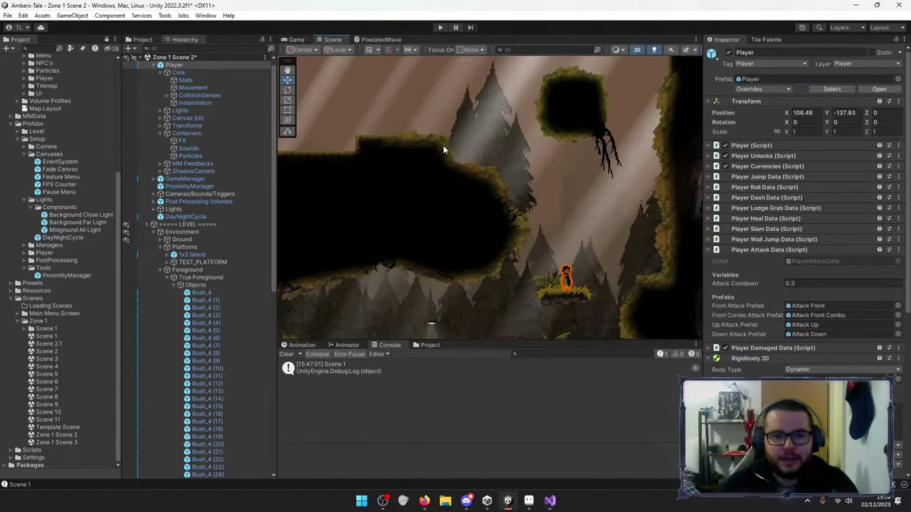
scroll(521, 226, down, 2)
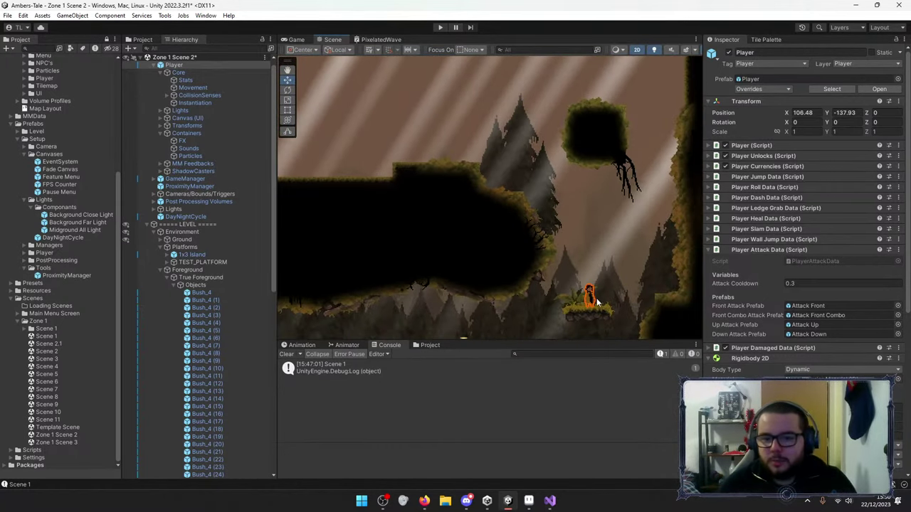
scroll(518, 259, down, 2)
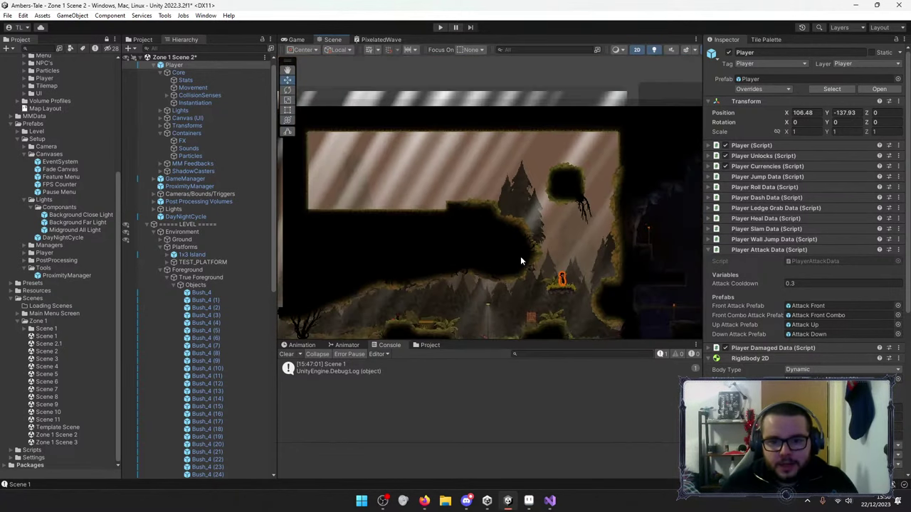
scroll(469, 249, up, 3)
middle_drag(423, 240, 537, 220)
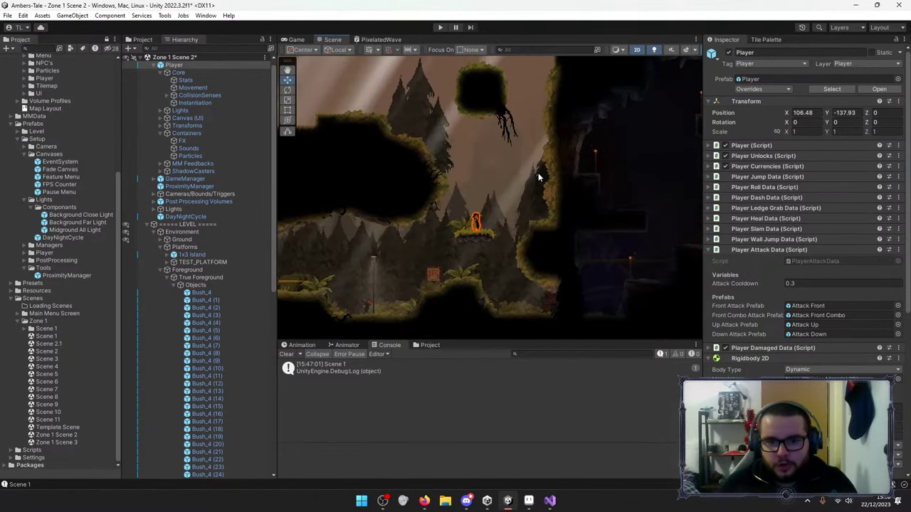
Shift the Trees_0 (19) tree slightly beside the forest's east wall, then select the Fog object.
scroll(539, 178, up, 3)
click(551, 200)
click(552, 200)
click(559, 203)
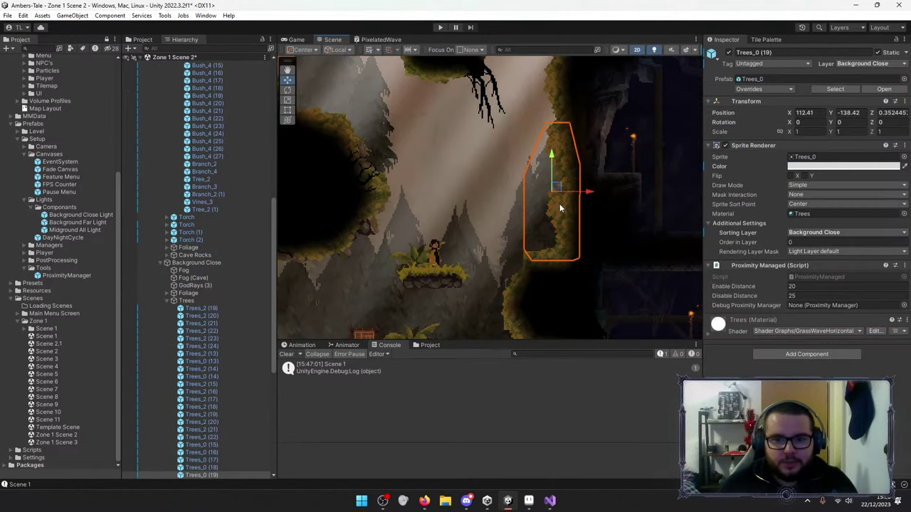
mouse_move(559, 188)
mouse_down()
mouse_move(544, 189)
mouse_move(566, 181)
mouse_up()
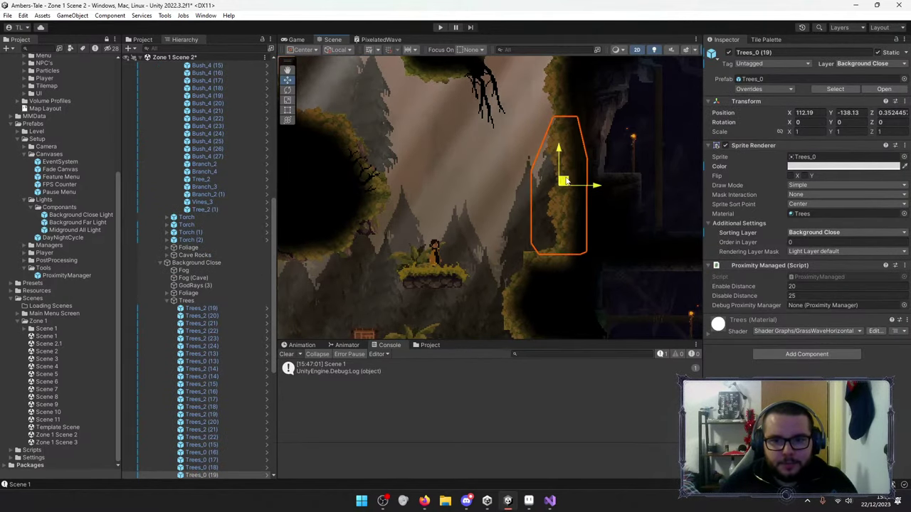
click(460, 204)
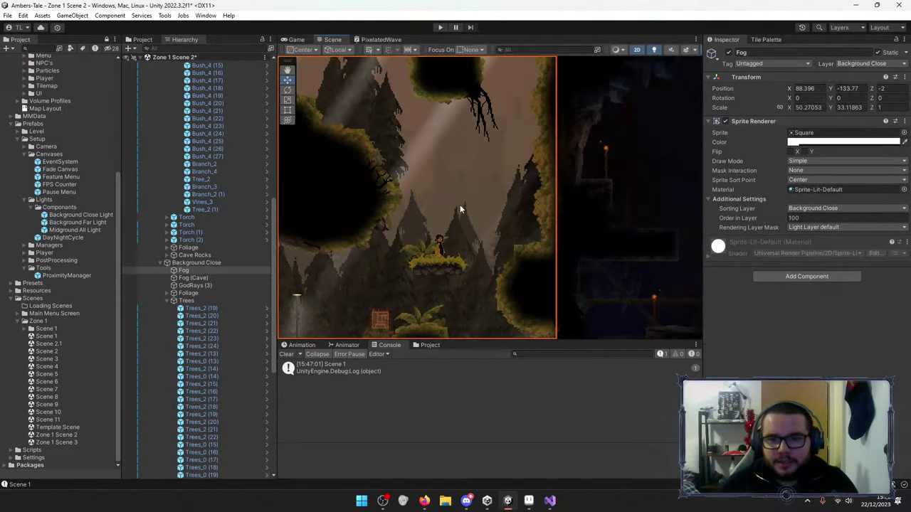
Inspect the torch on the cave's west ledge and the forest's Fog object, and review how the two areas adjoin.
scroll(460, 204, up, 2)
middle_drag(485, 212, 282, 187)
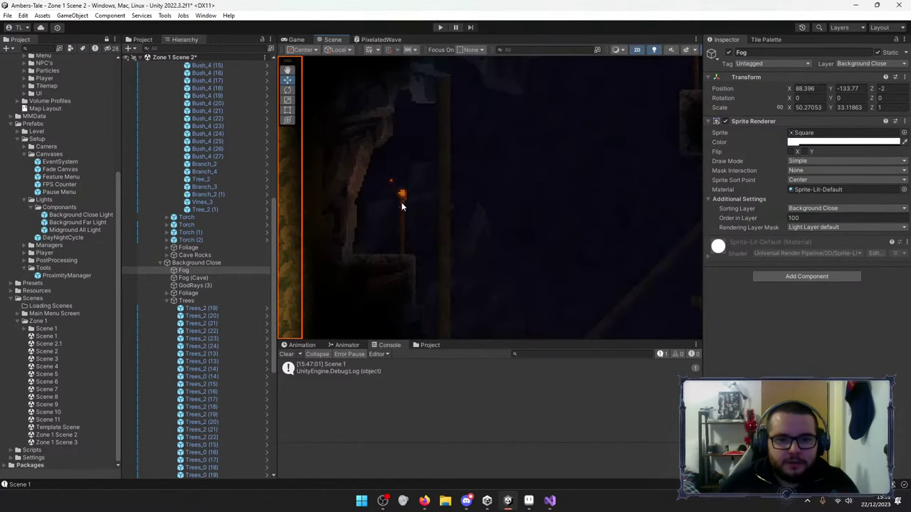
click(401, 202)
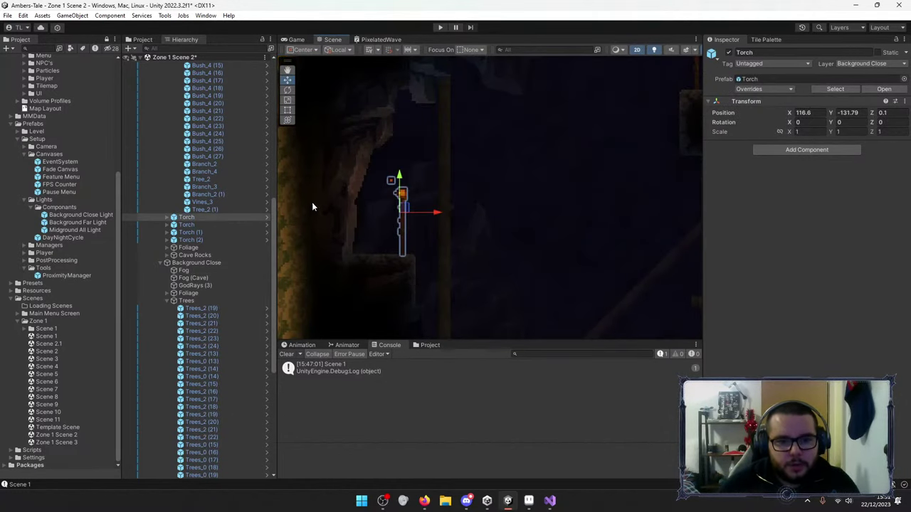
scroll(327, 253, down, 5)
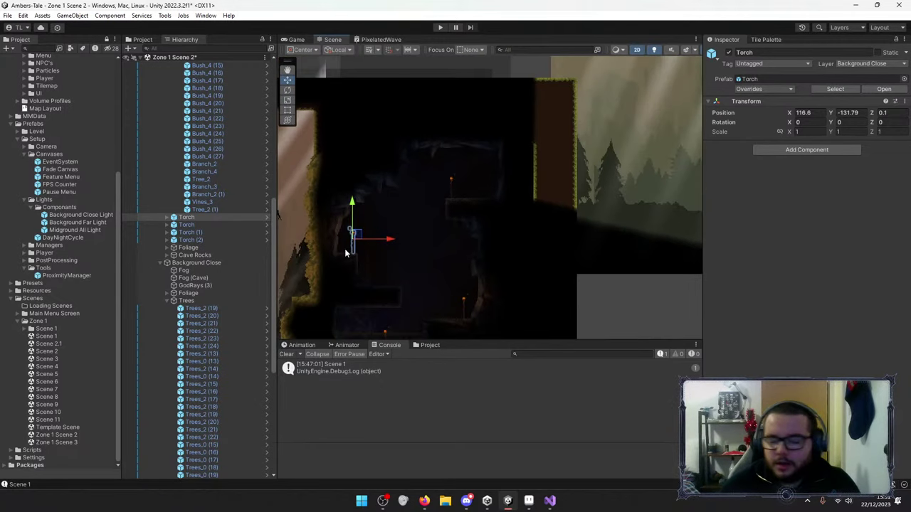
middle_drag(333, 242, 443, 241)
middle_drag(374, 221, 510, 214)
click(510, 214)
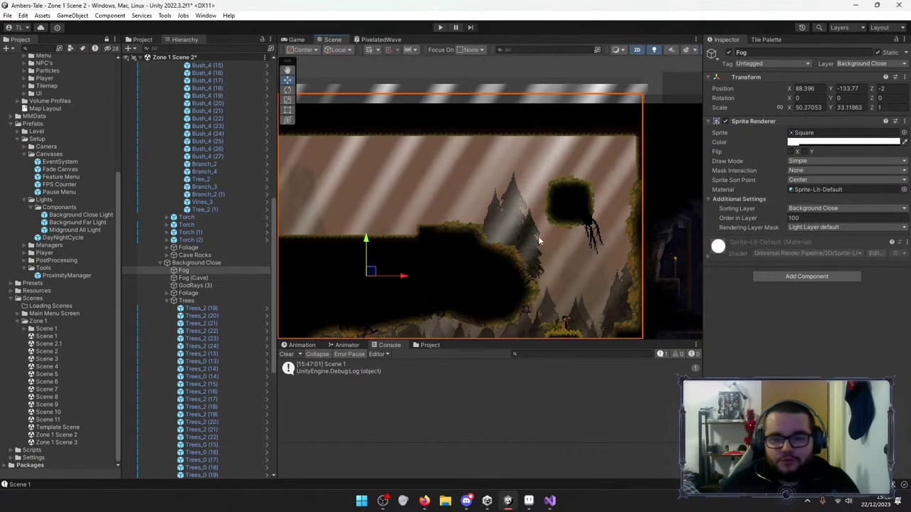
scroll(541, 247, down, 2)
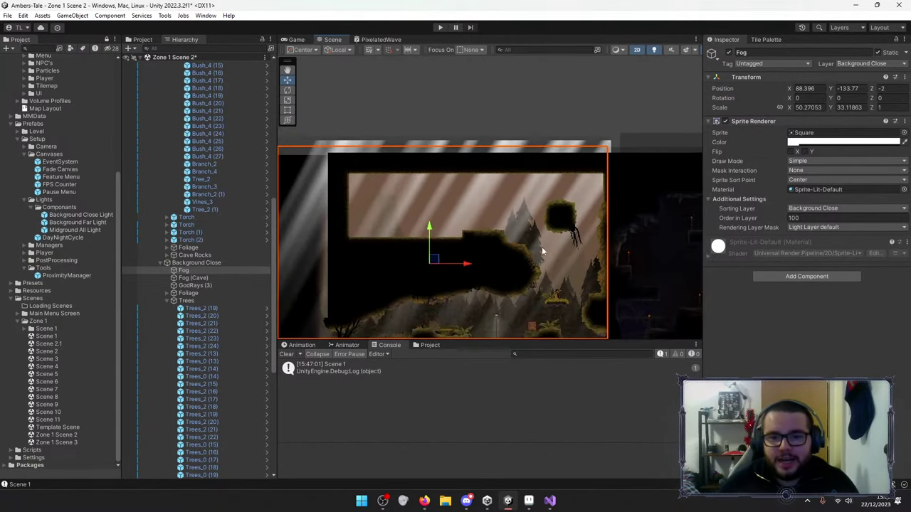
click(495, 63)
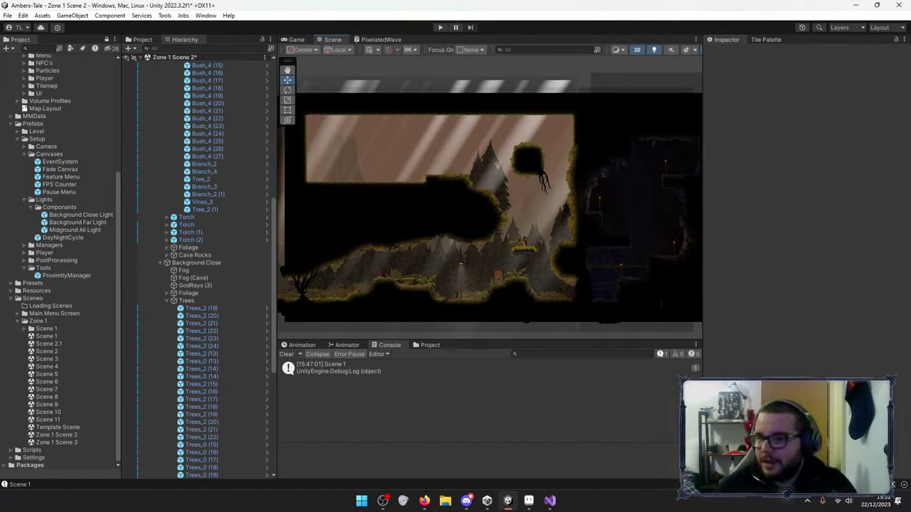
Collapse the LEVEL group of Zone 1 Scene 2.
scroll(597, 272, down, 3)
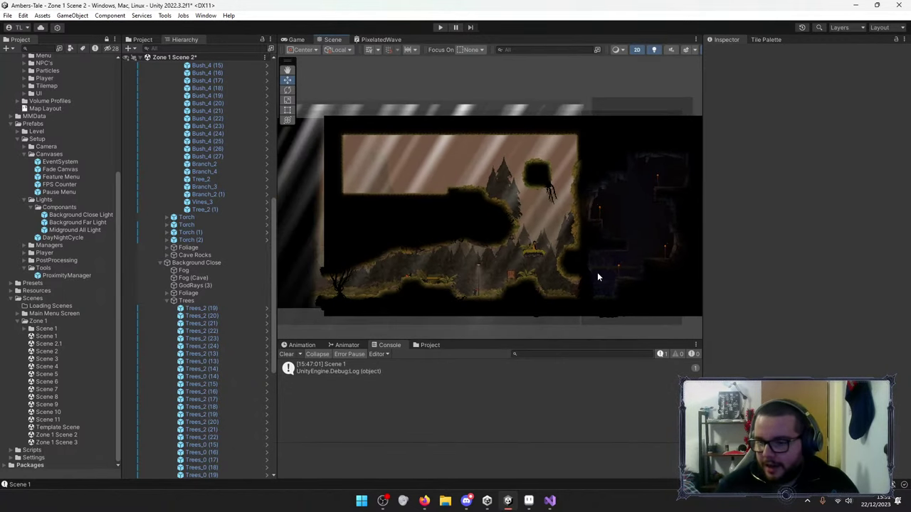
middle_drag(561, 259, 255, 233)
scroll(222, 234, up, 10)
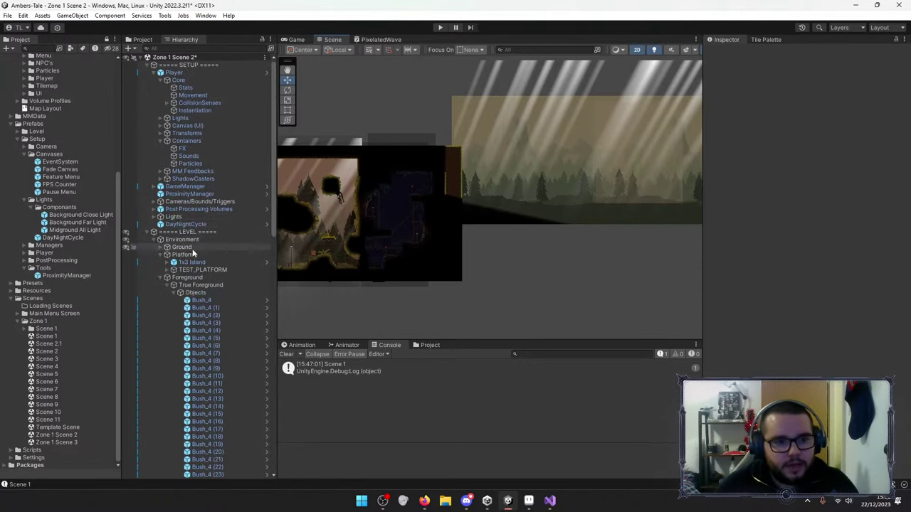
click(154, 232)
Select the fog, god rays and background sprites of Zone 1 Scene 3 together and shift them slightly east and down.
middle_drag(568, 225, 583, 247)
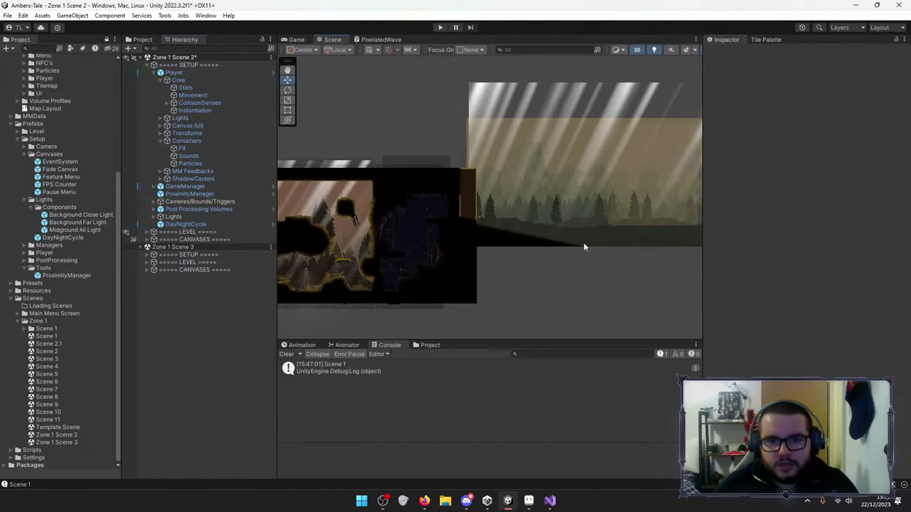
middle_drag(591, 209, 416, 206)
scroll(420, 208, down, 3)
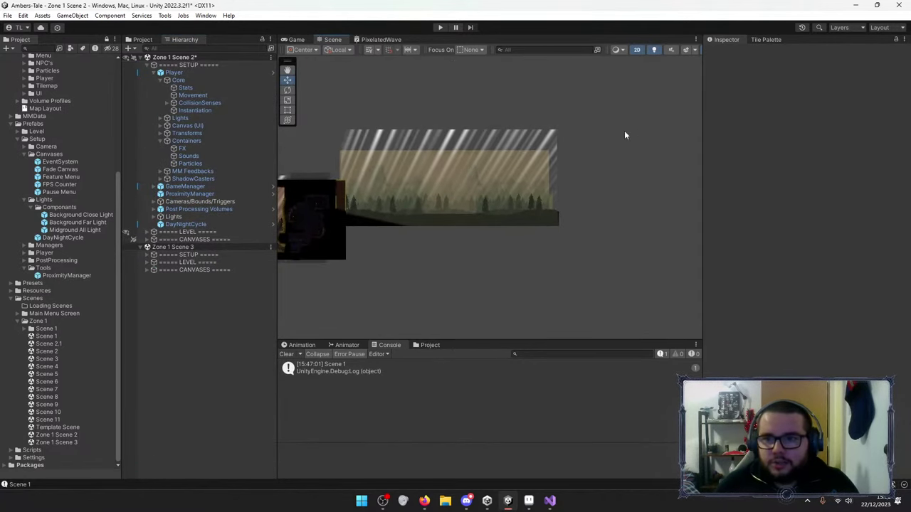
drag(332, 116, 590, 256)
drag(461, 176, 482, 212)
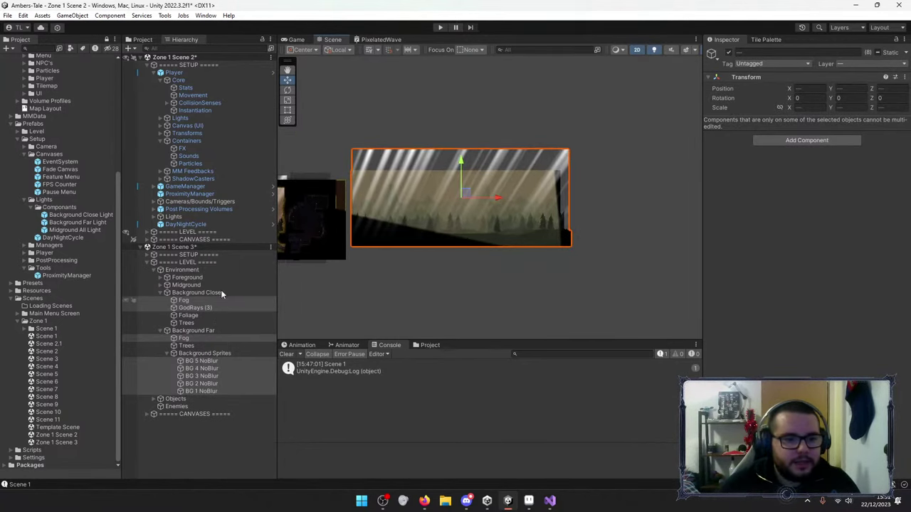
Select all objects of Zone 1 Scene 3, from SETUP through CANVASES, and move them to the northwest side of Zone 1 Scene 2.
click(189, 255)
shift+click(183, 414)
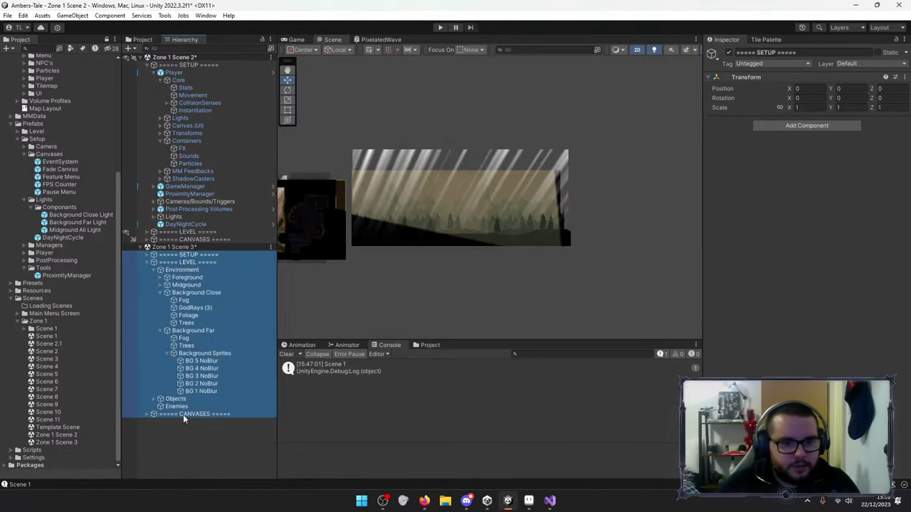
click(288, 110)
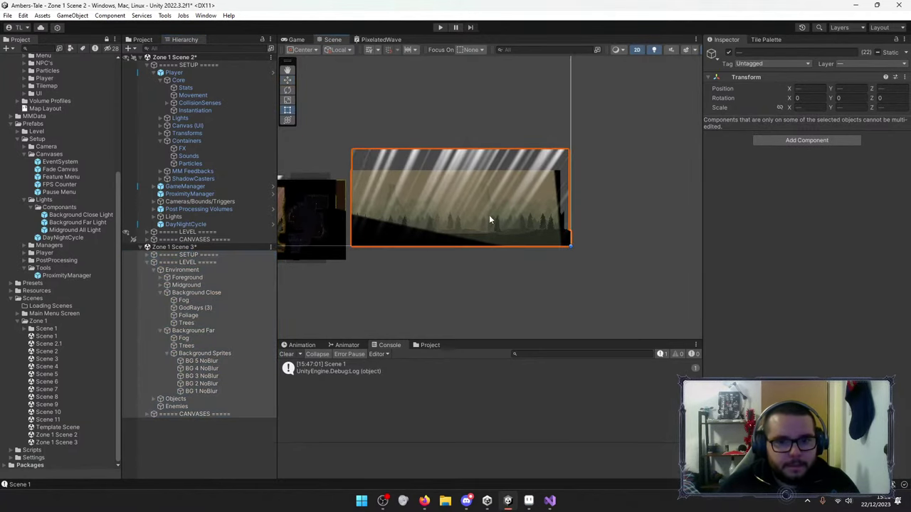
drag(489, 215, 380, 223)
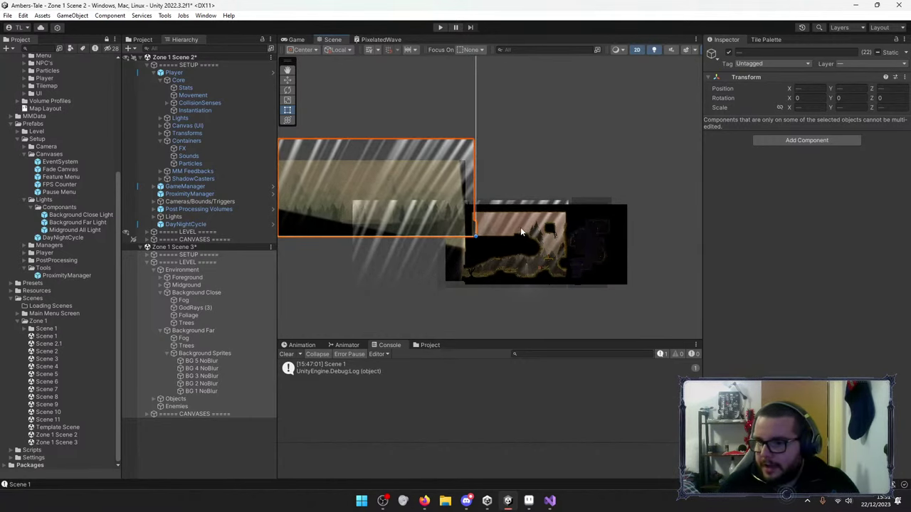
click(543, 172)
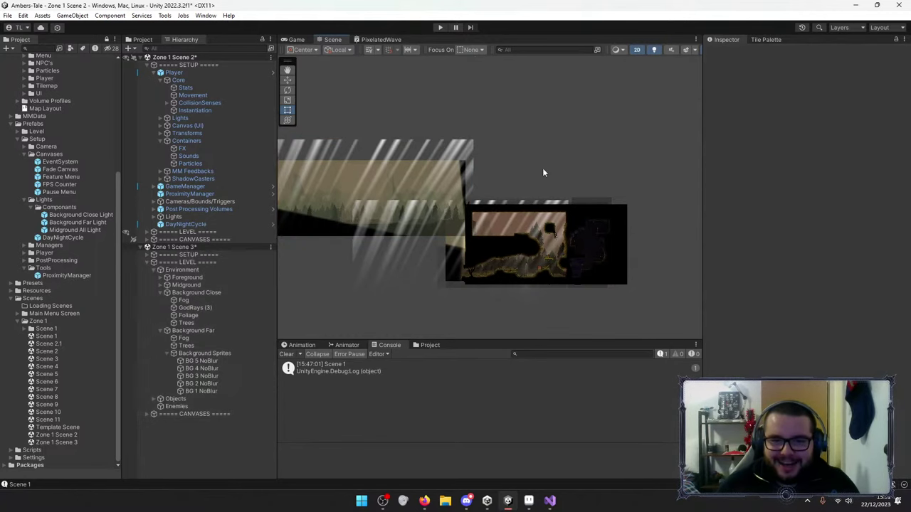
Expand the SETUP group of Zone 1 Scene 3.
scroll(396, 189, up, 3)
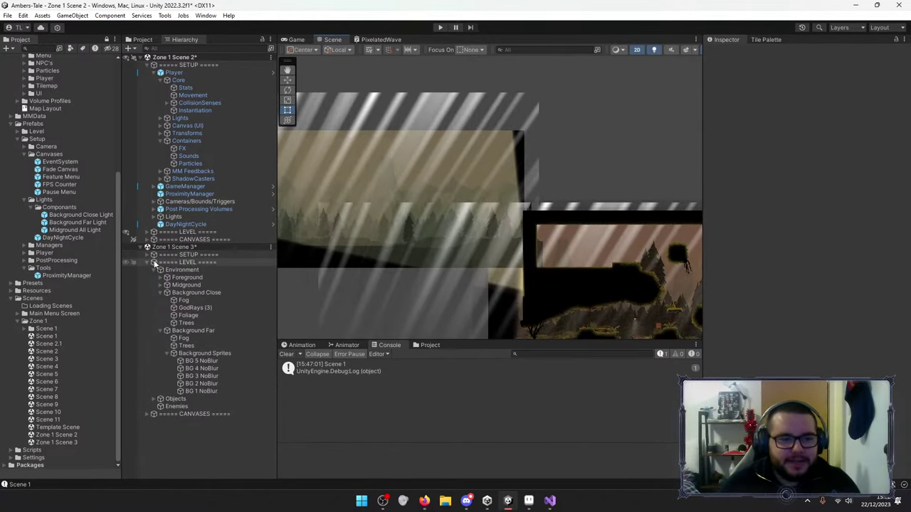
click(152, 255)
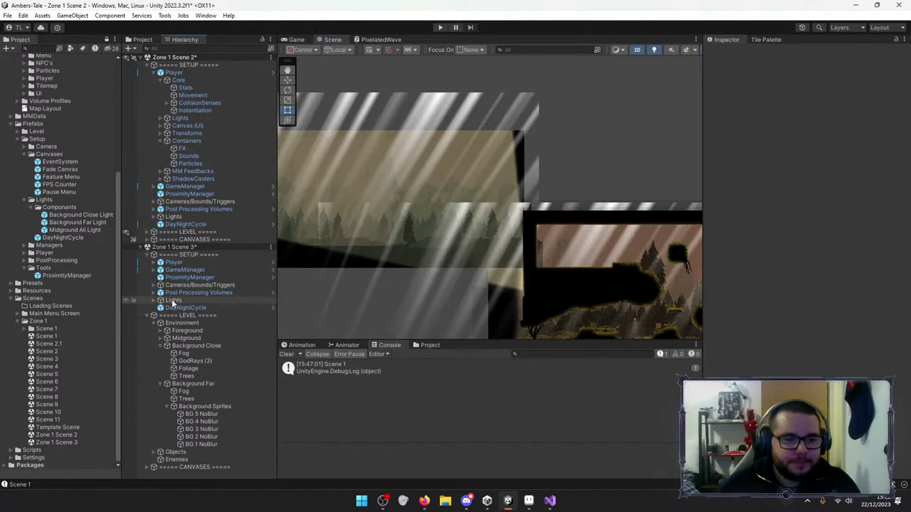
Edit Zone 1 Scene 3's Midground All Light shape, raising its lower-right corner to about X 43, Y -23.5.
click(155, 300)
double_click(195, 308)
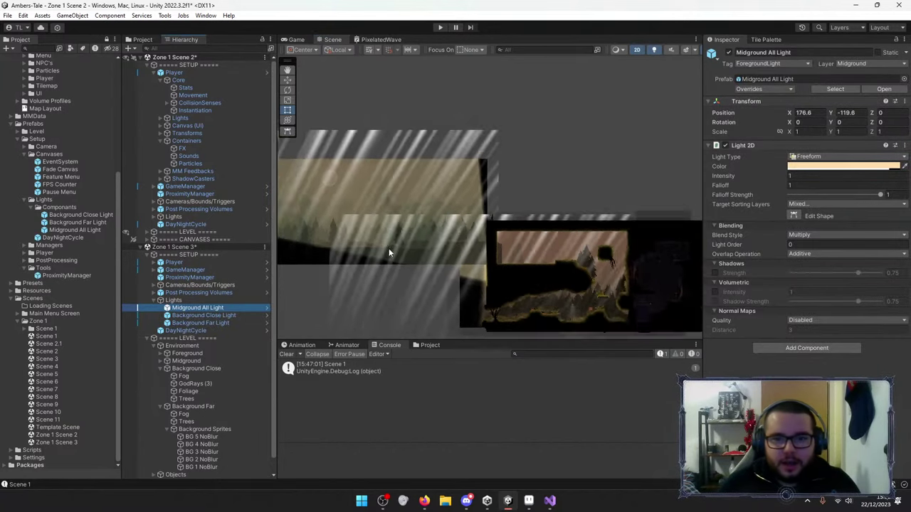
click(795, 215)
middle_drag(455, 175, 574, 166)
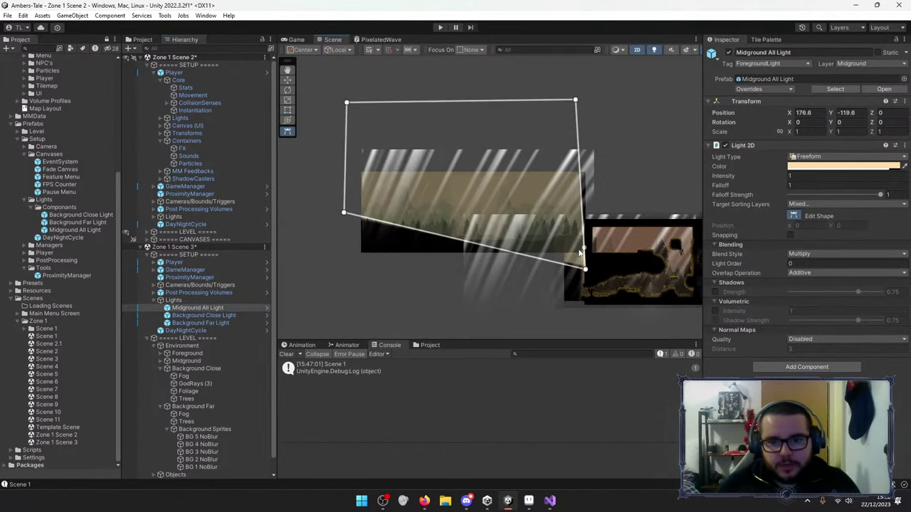
drag(584, 270, 584, 251)
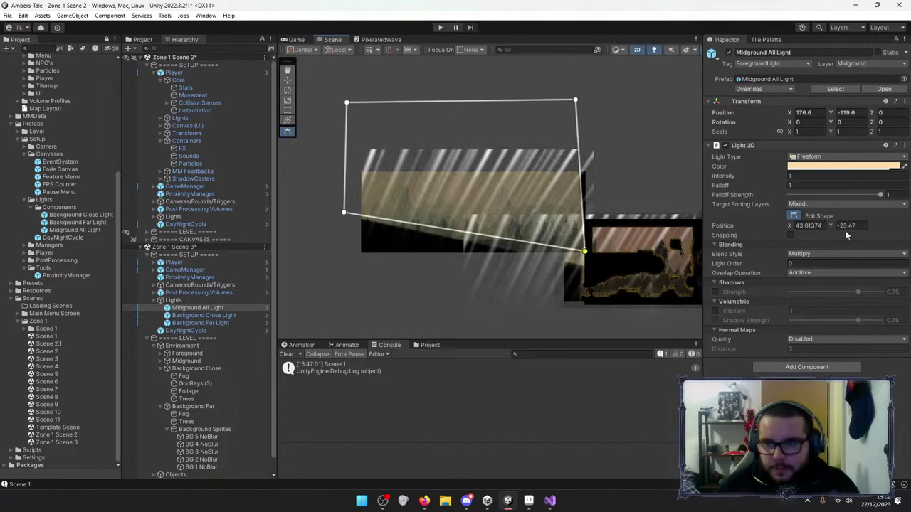
Raise the lower-right shape corners of Background Close Light and Background Far Light beside the edge of Zone 1 Scene 2.
click(184, 315)
shift+click(184, 323)
drag(585, 267, 582, 255)
scroll(555, 263, up, 10)
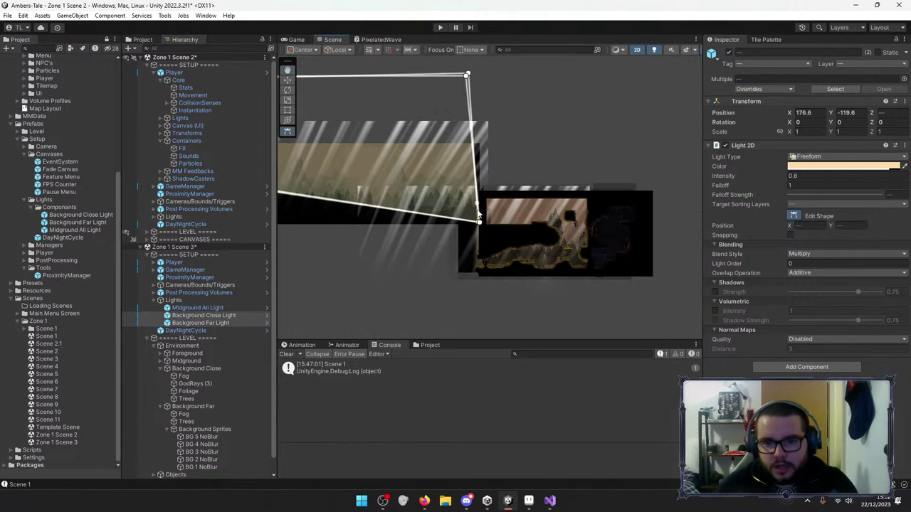
middle_drag(471, 211, 648, 258)
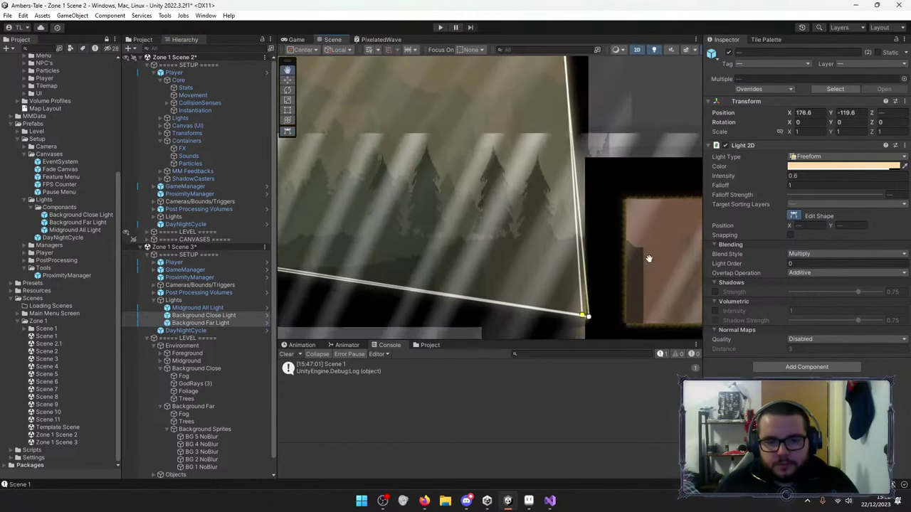
middle_drag(533, 292, 543, 182)
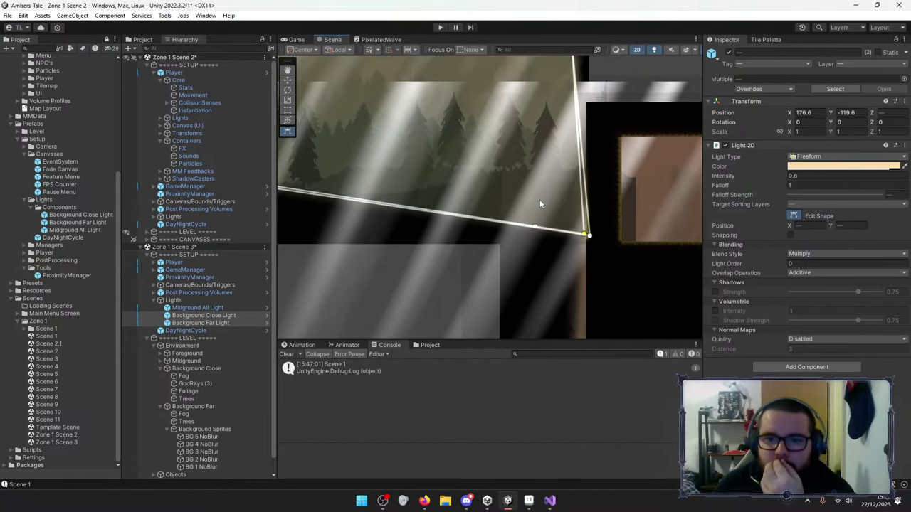
Move the lower-left shape corners of Background Close Light and Background Far Light down to the base of the background sprites.
middle_drag(400, 226, 378, 221)
key(Left)
key(Up)
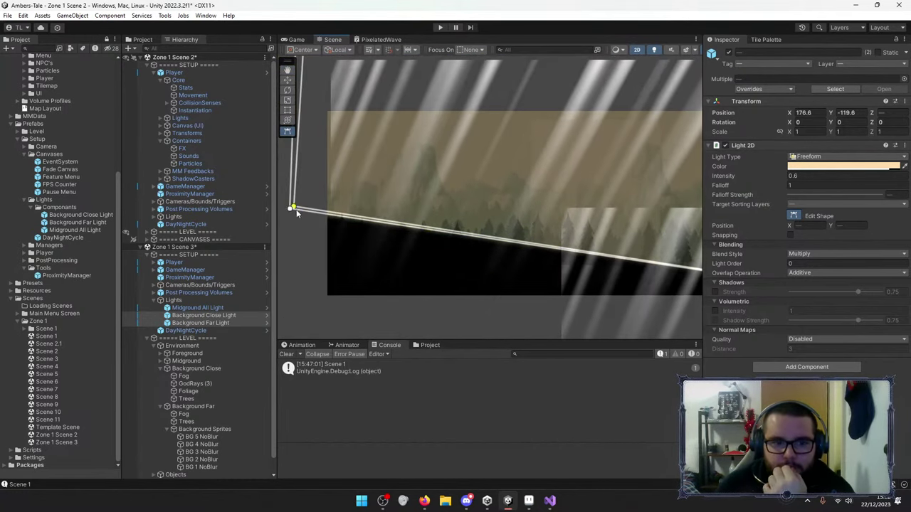
drag(294, 207, 323, 286)
drag(290, 212, 321, 264)
Move the lower-left shape corner of Midground All Light to about X -38, Y -22.7 and collapse the Lights group.
click(185, 309)
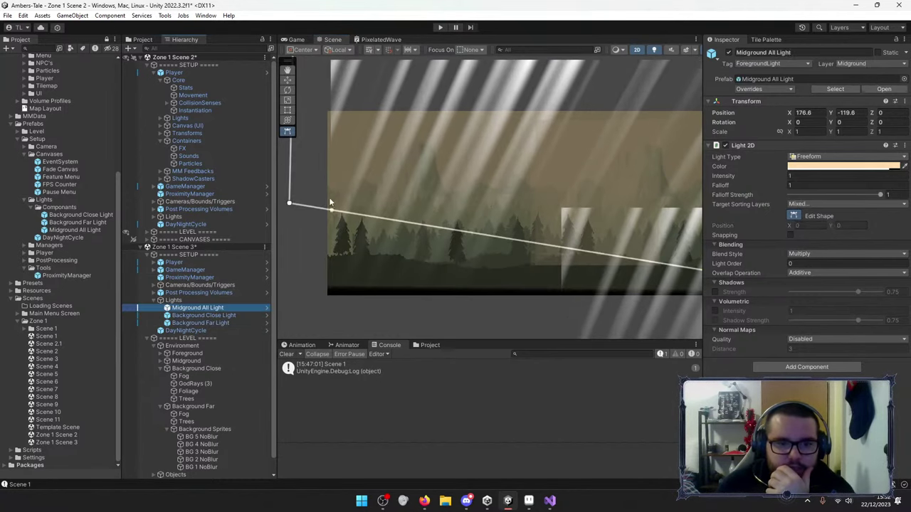
drag(290, 207, 325, 291)
key(f)
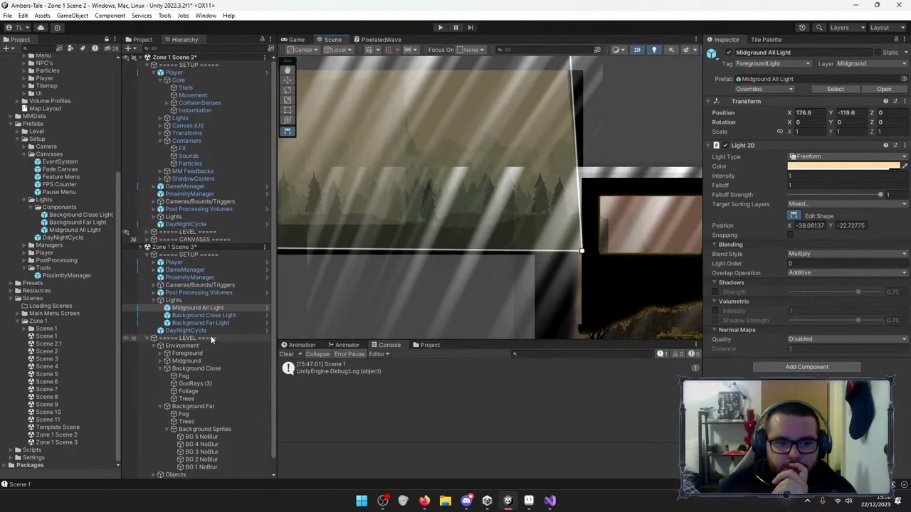
click(160, 300)
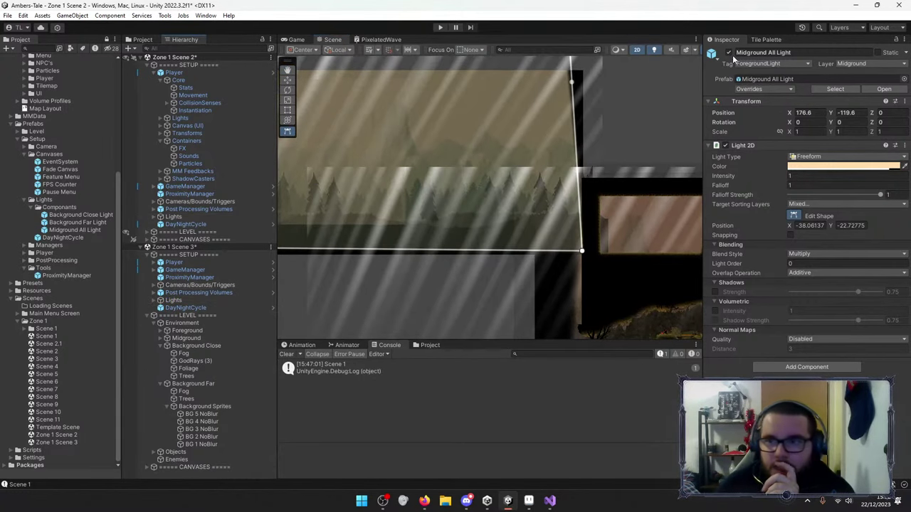
Prepare filled-box painting with an inner dirt tile from Rule Tiles on Zone 1 Scene 3's Ground Core tilemap.
click(767, 39)
click(773, 183)
click(806, 51)
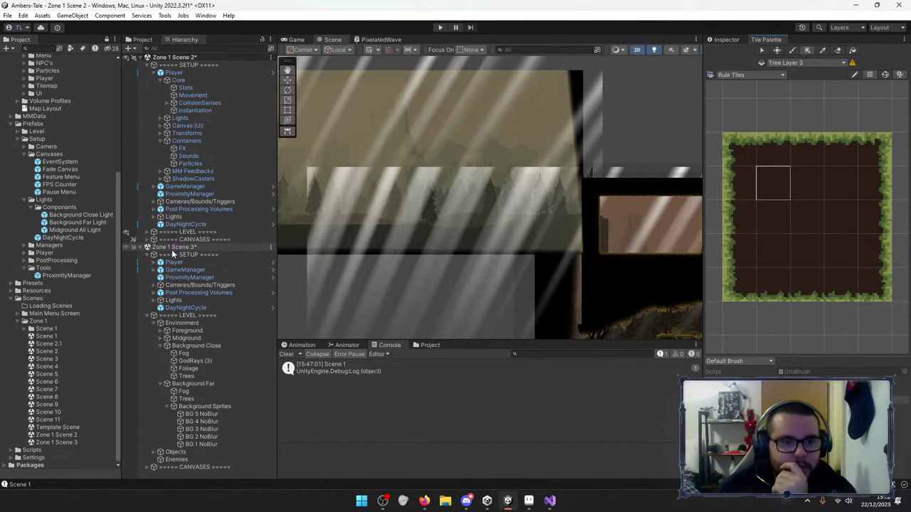
click(162, 339)
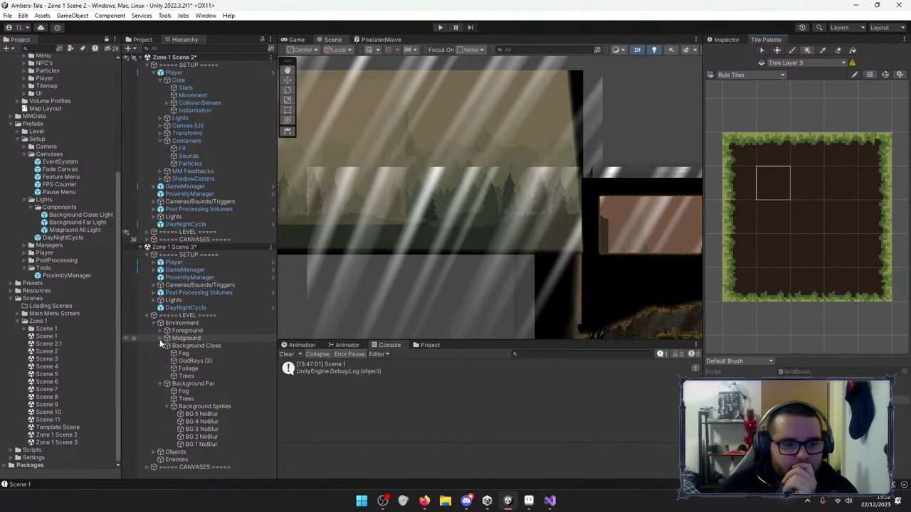
click(167, 346)
click(202, 353)
scroll(552, 253, up, 3)
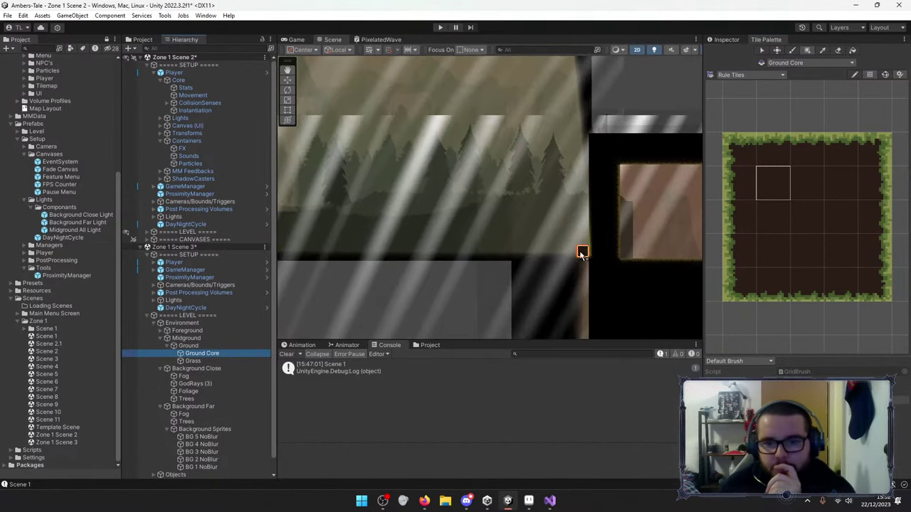
Try filling ground tiles at the lower-right corner of Zone 1 Scene 3, where it meets Zone 1 Scene 2, and undo the fill.
drag(582, 252, 476, 248)
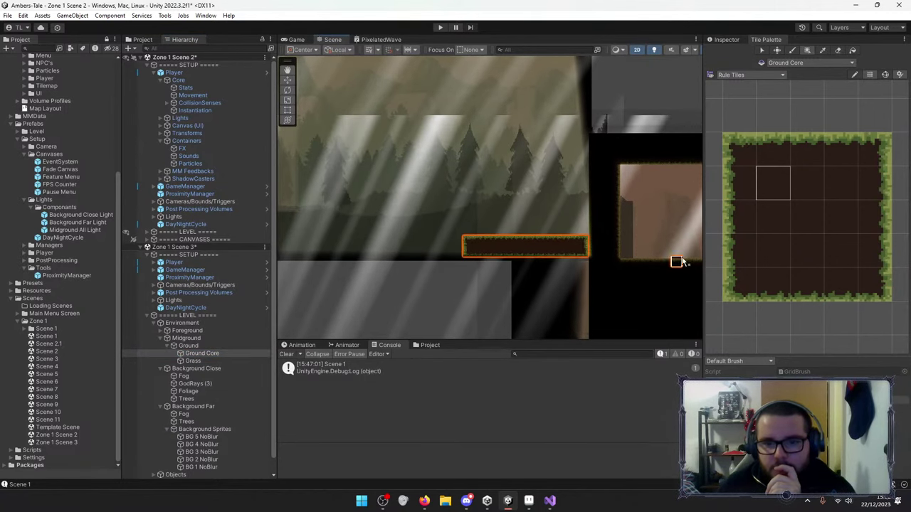
middle_drag(561, 252, 436, 237)
key(ctrl+z)
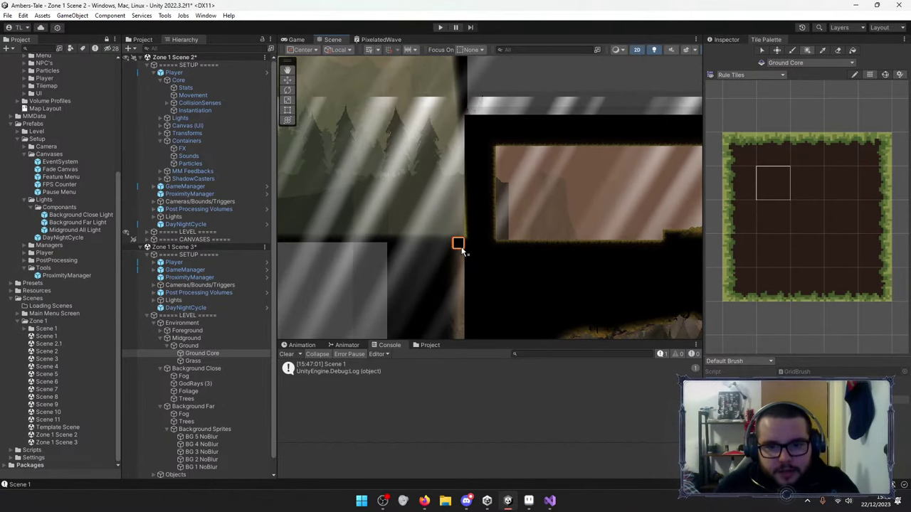
mouse_move(459, 248)
mouse_down()
mouse_move(386, 278)
mouse_move(462, 292)
mouse_up()
drag(457, 244, 407, 285)
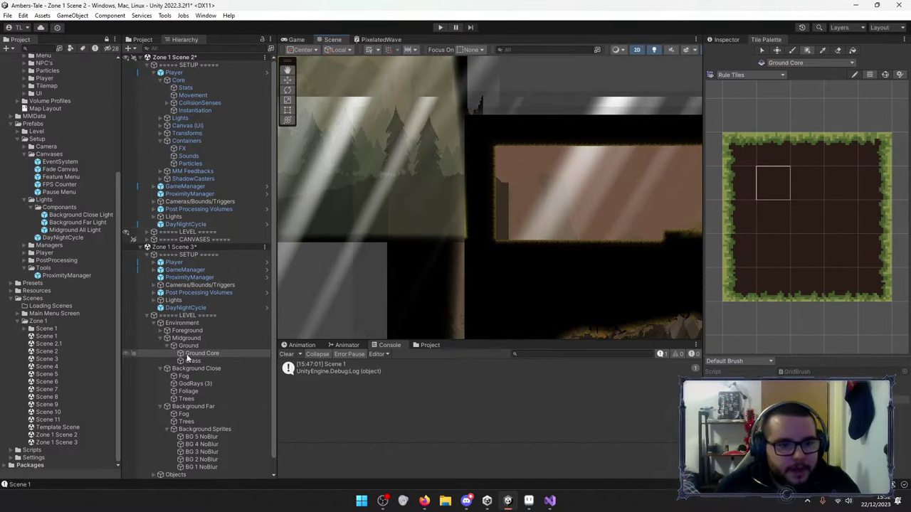
Select all Zone 1 Scene 3 objects from SETUP through CANVASES and examine their transforms and position beside Zone 1 Scene 2.
click(184, 254)
scroll(196, 306, down, 1)
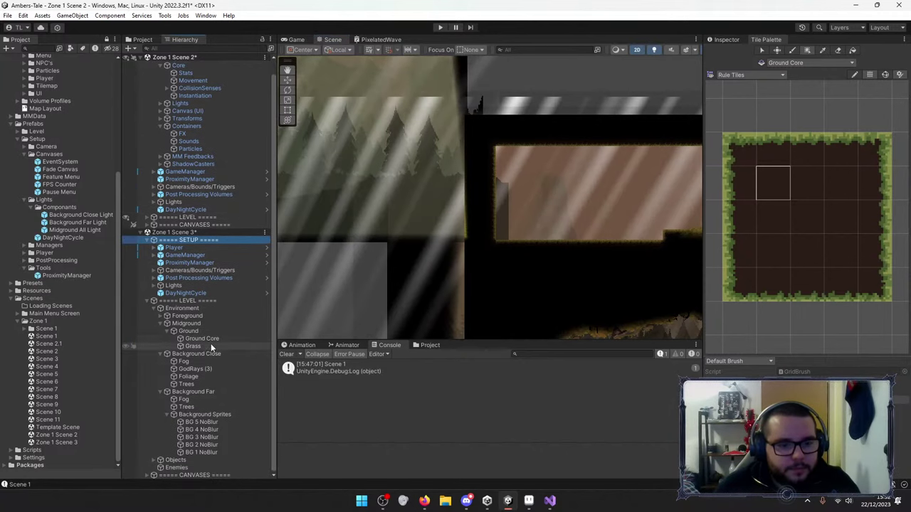
shift+click(187, 476)
click(726, 40)
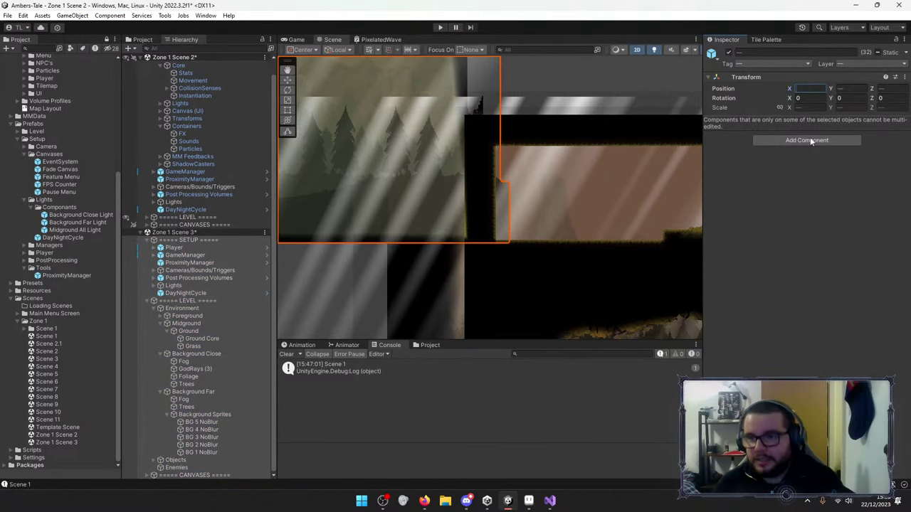
scroll(455, 281, down, 3)
click(441, 260)
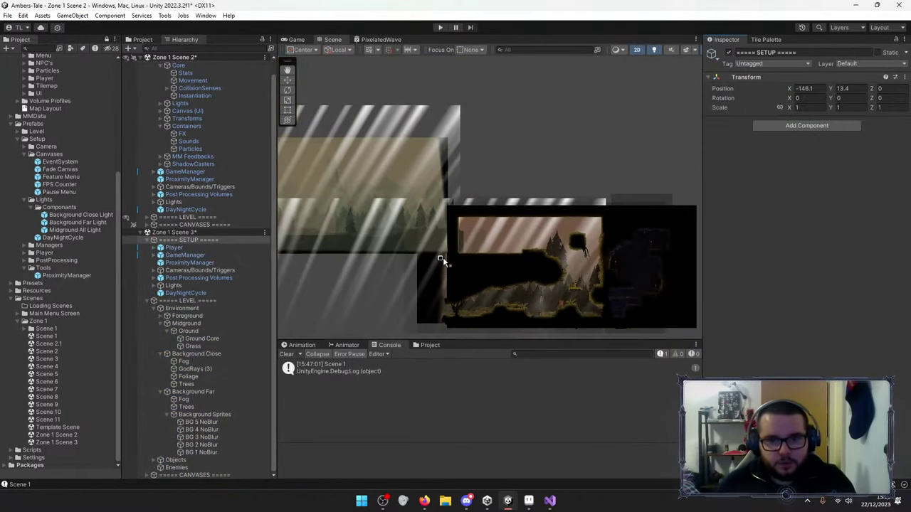
click(495, 233)
click(522, 211)
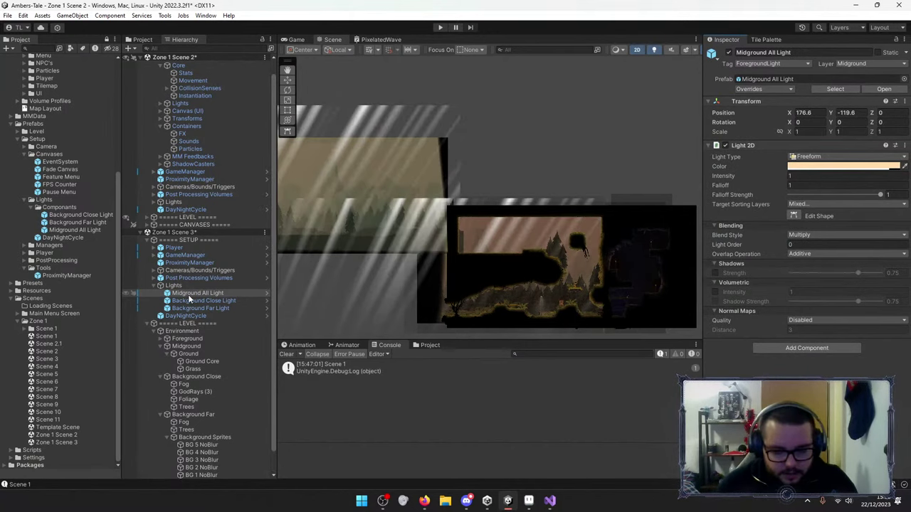
key(ctrl+z)
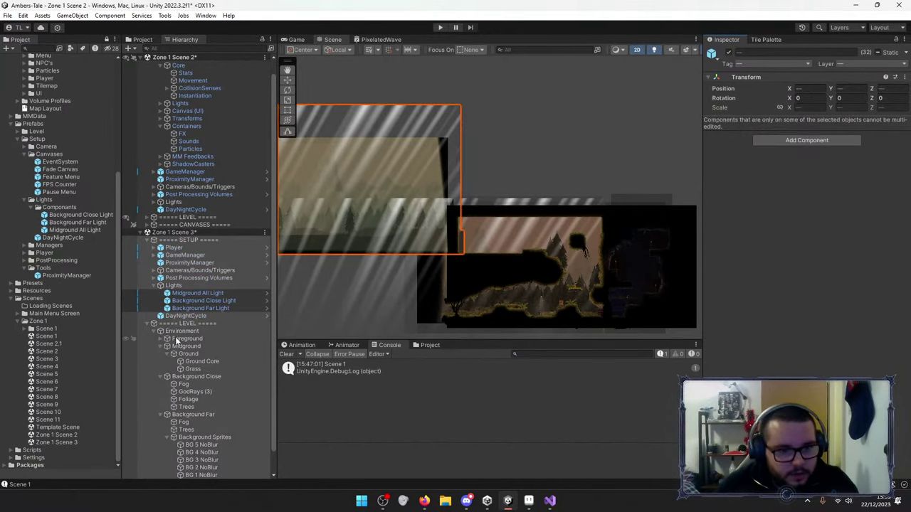
Check the transforms of Ground, Ground Core and Midground in Zone 1 Scene 3, and reset the LEVEL object's transform.
click(202, 361)
click(188, 354)
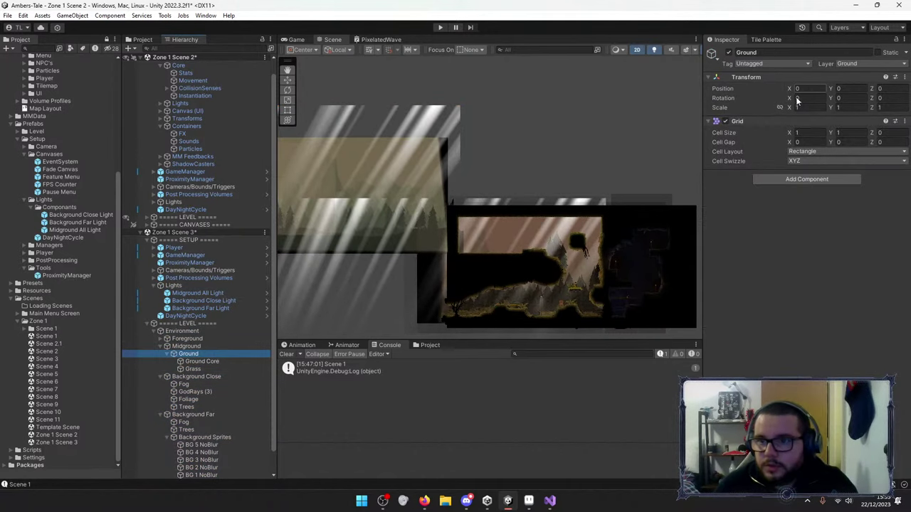
click(205, 362)
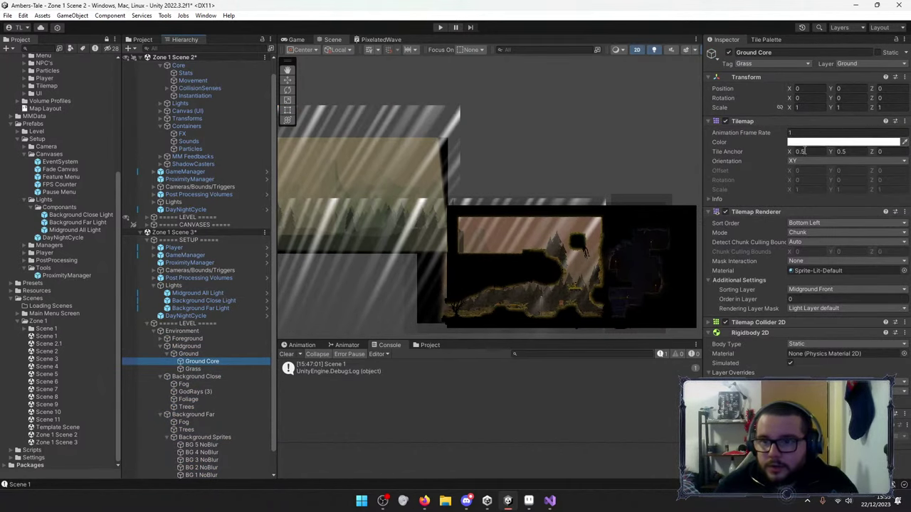
click(187, 347)
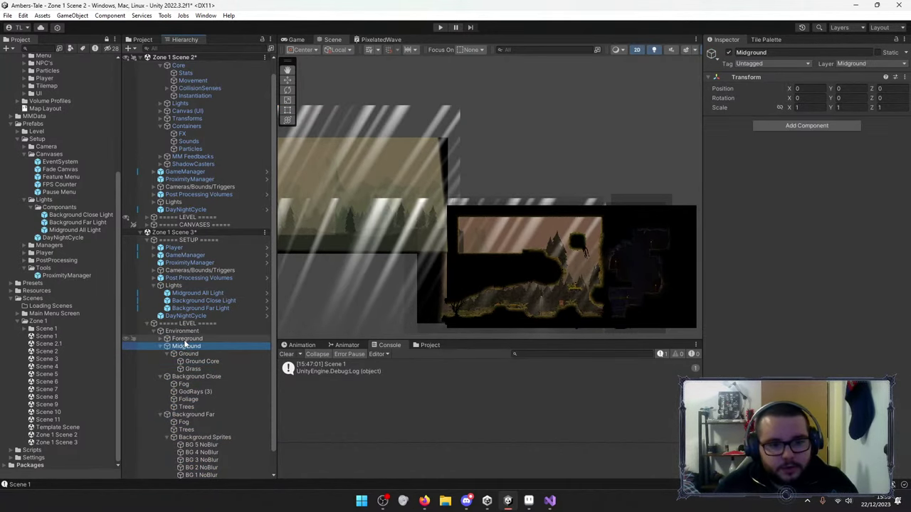
click(187, 324)
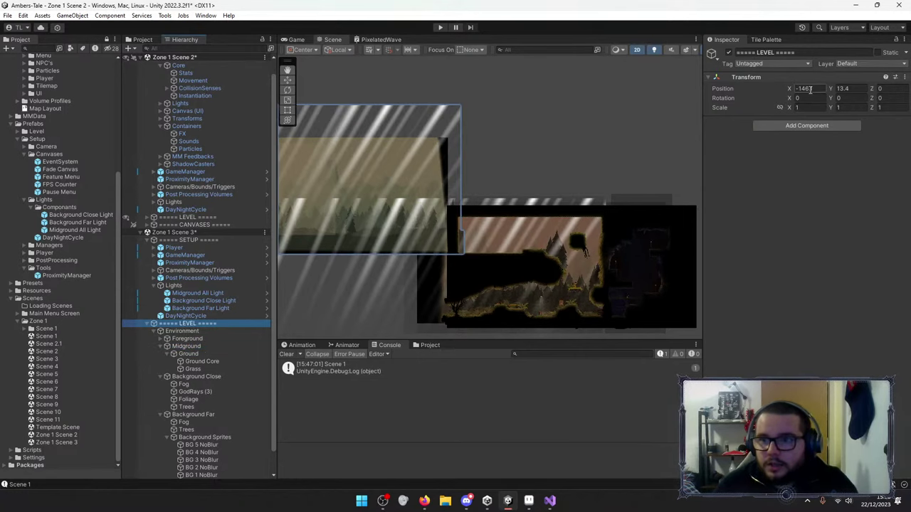
click(904, 77)
click(864, 87)
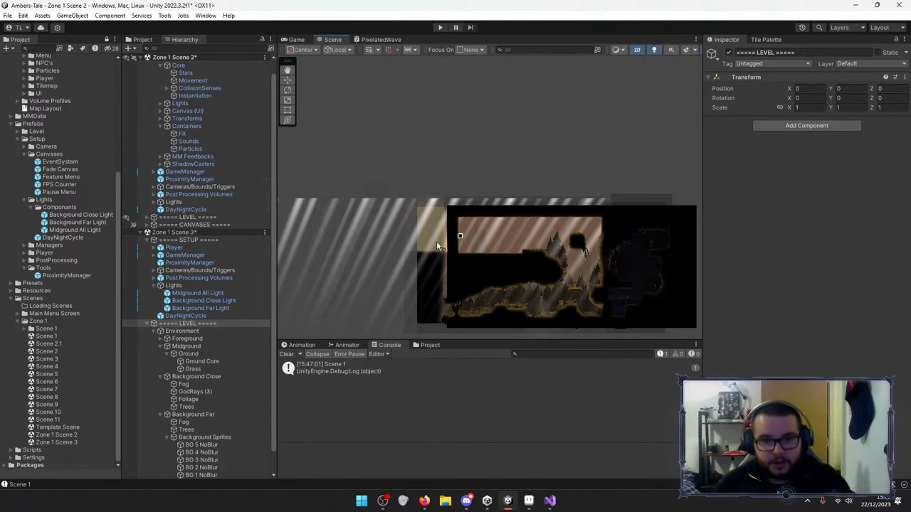
middle_drag(437, 245, 543, 142)
scroll(506, 247, down, 4)
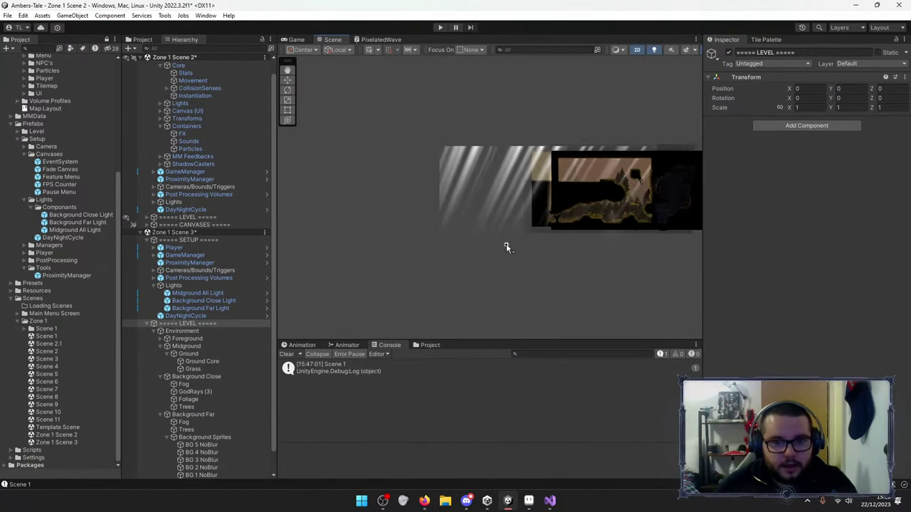
Locate Zone 1 Scene 3's Environment object and examine where it sits relative to Zone 1 Scene 2.
click(182, 331)
key(f)
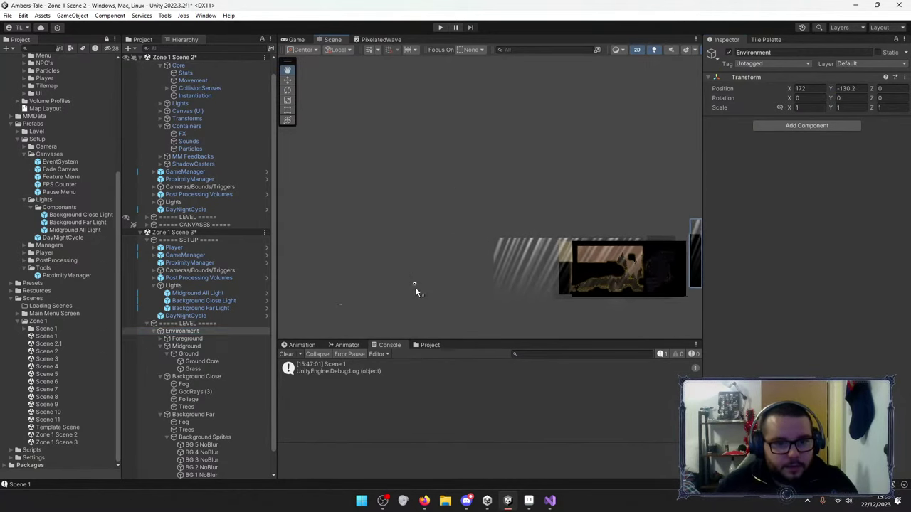
scroll(425, 242, down, 8)
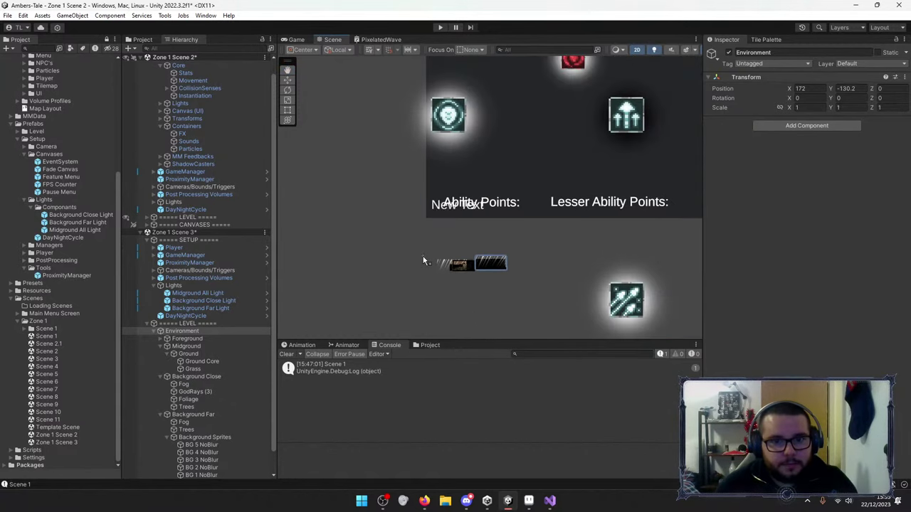
scroll(399, 238, down, 3)
scroll(407, 251, down, 2)
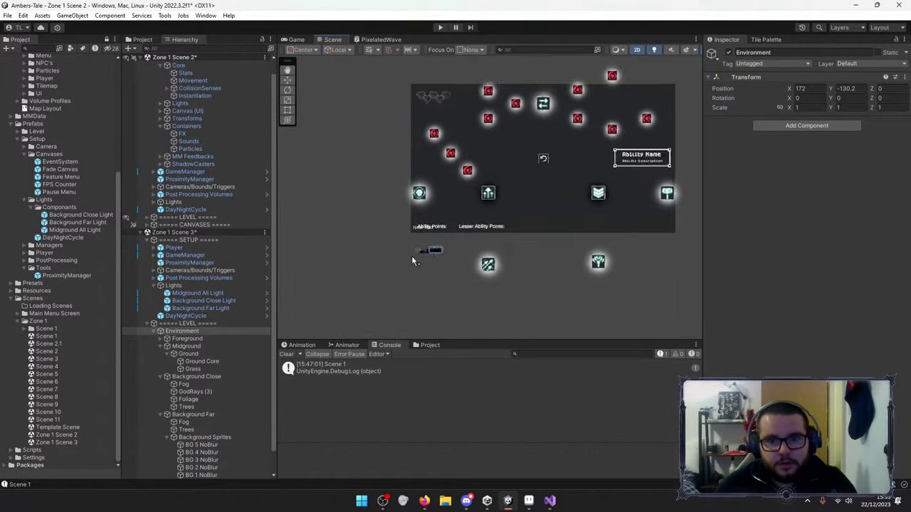
scroll(411, 255, up, 5)
scroll(436, 257, up, 8)
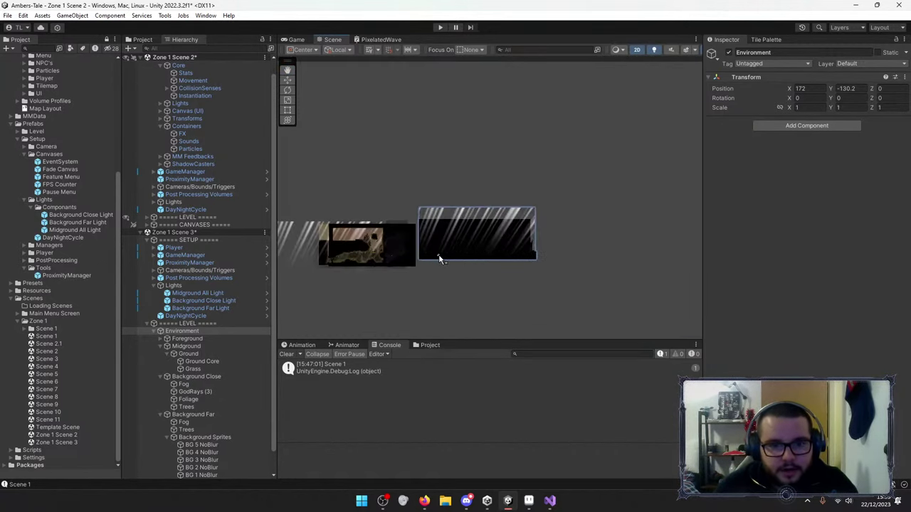
Set the X and Y position of Zone 1 Scene 3's Environment object to 0.
click(187, 339)
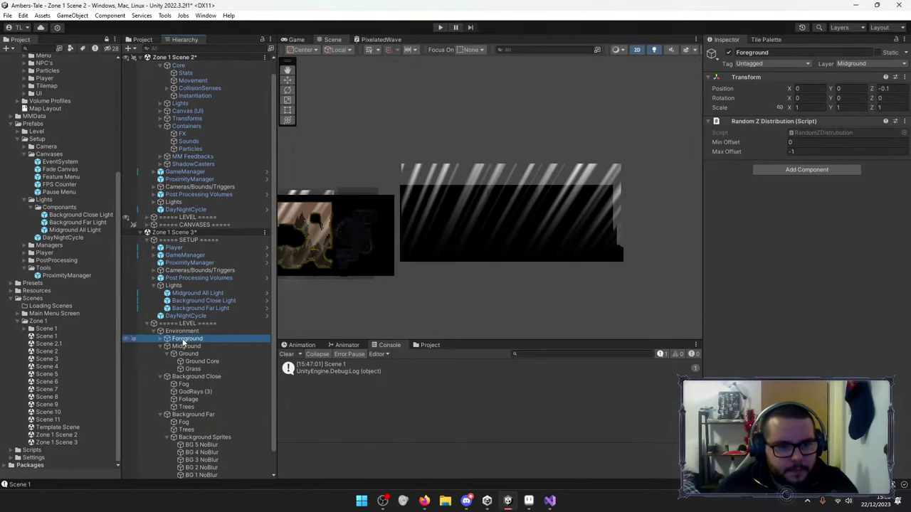
click(182, 330)
click(189, 324)
click(182, 332)
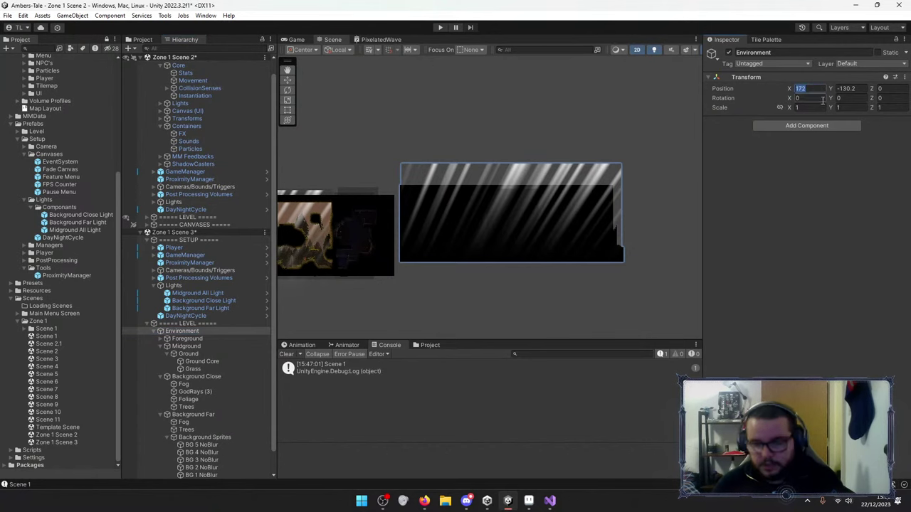
text(00)
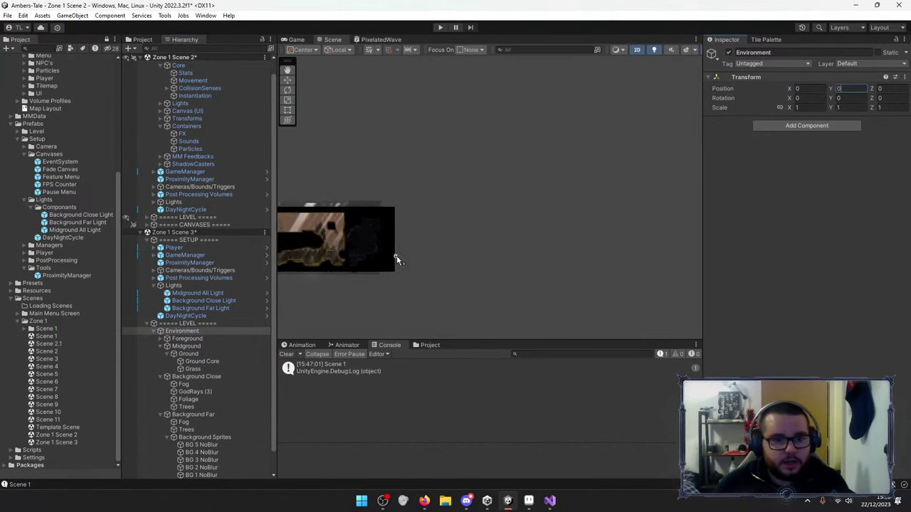
scroll(359, 201, down, 3)
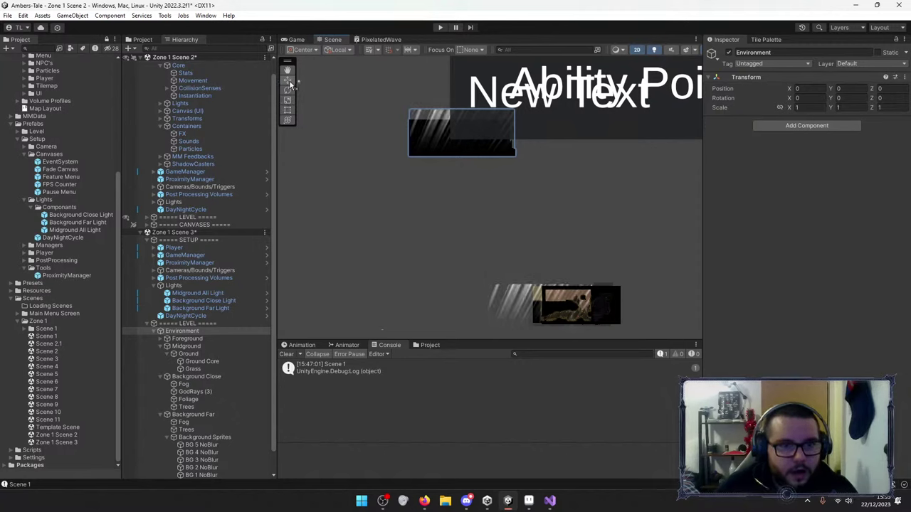
Check the transforms of Foreground and Ground in Zone 1 Scene 3, and locate Ground Core beside Zone 1 Scene 2.
click(186, 339)
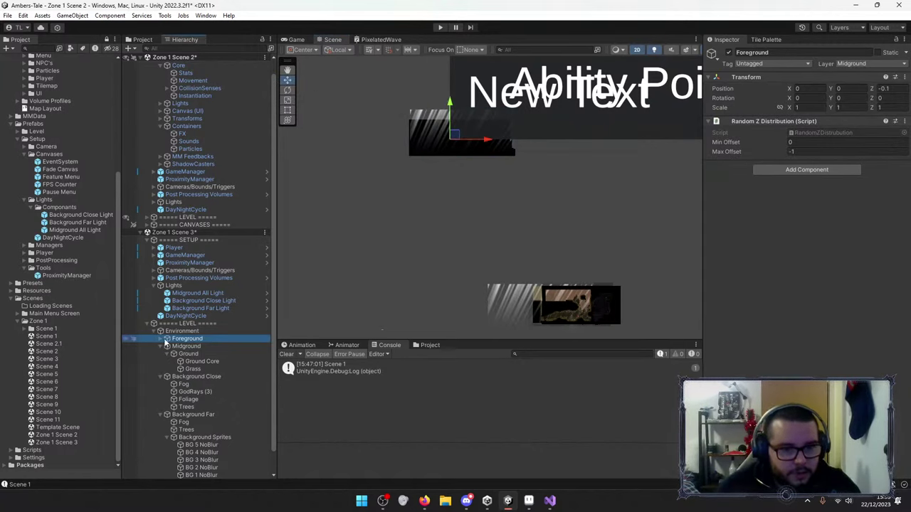
click(188, 353)
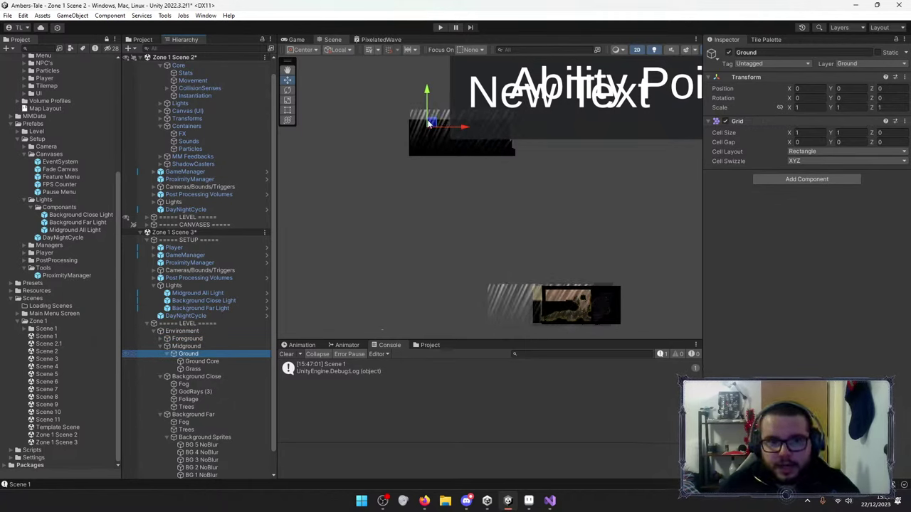
click(194, 362)
key(f)
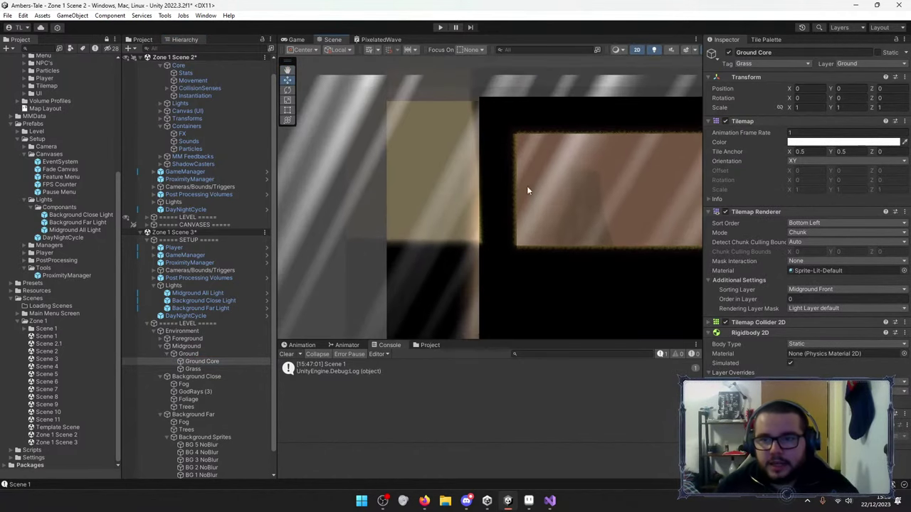
Box-fill rule tiles on Ground Core, making a floor strip leading left from Zone 1 Scene 2's edge and a rectangular block above it.
click(764, 40)
click(773, 183)
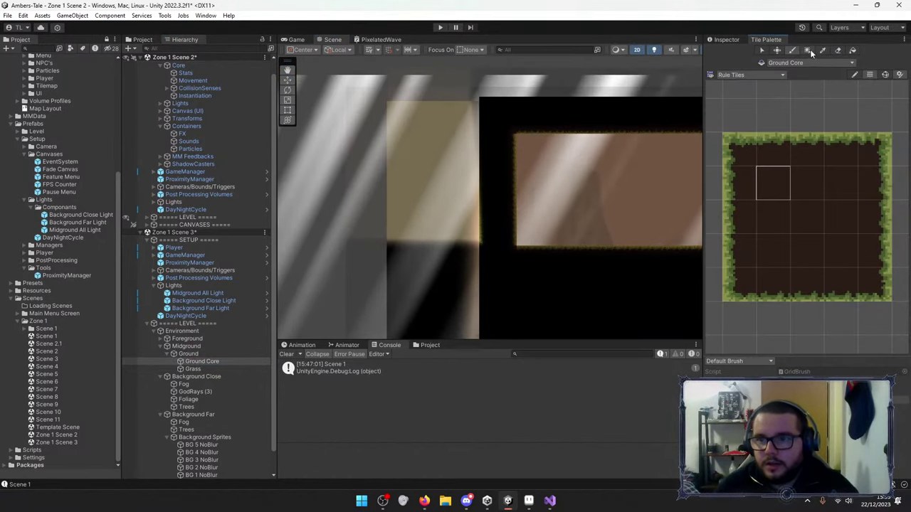
drag(472, 252, 382, 294)
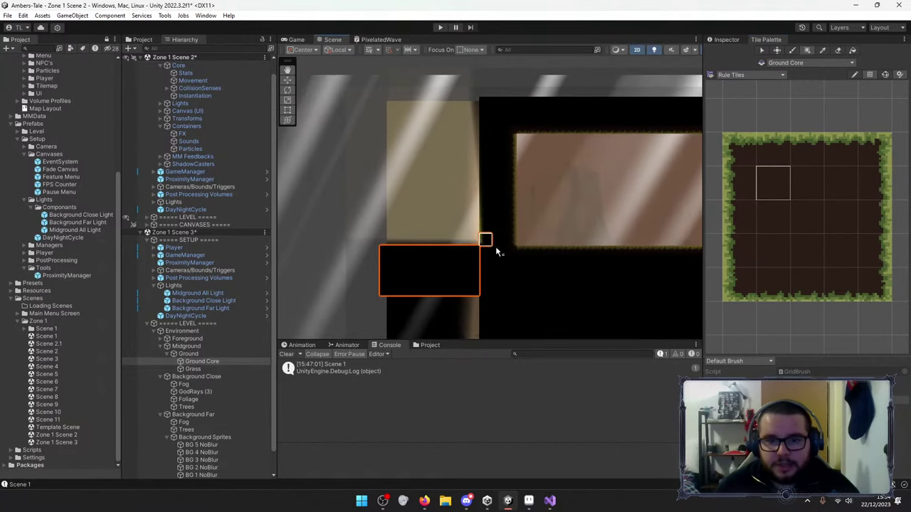
middle_drag(388, 252, 512, 238)
mouse_move(482, 236)
mouse_down()
mouse_move(432, 288)
mouse_move(379, 279)
mouse_up()
middle_drag(590, 238, 490, 252)
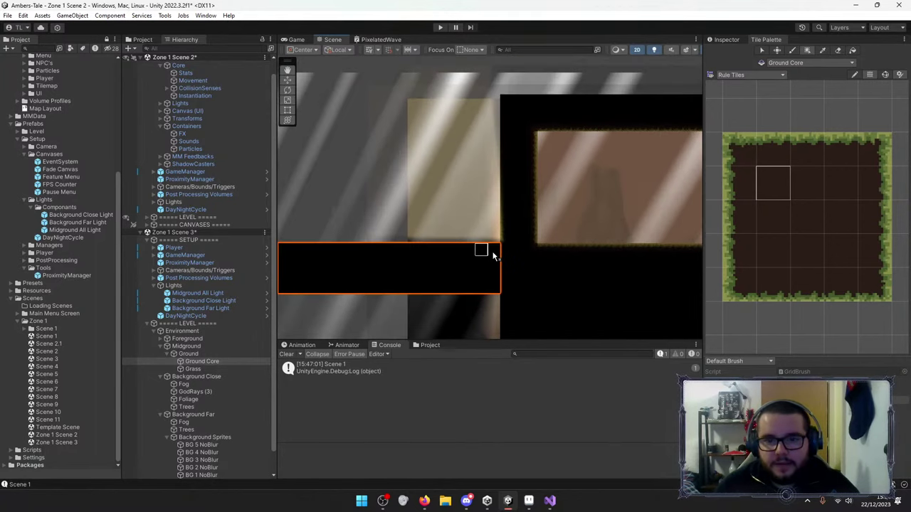
mouse_move(496, 204)
mouse_down()
mouse_move(429, 114)
mouse_move(376, 108)
mouse_up()
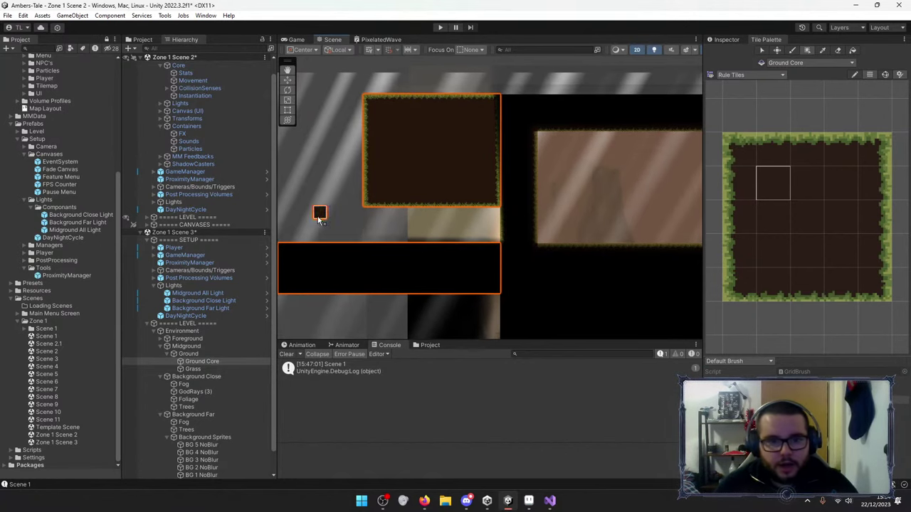
mouse_move(334, 188)
middle_down()
mouse_move(371, 206)
mouse_move(391, 202)
middle_up()
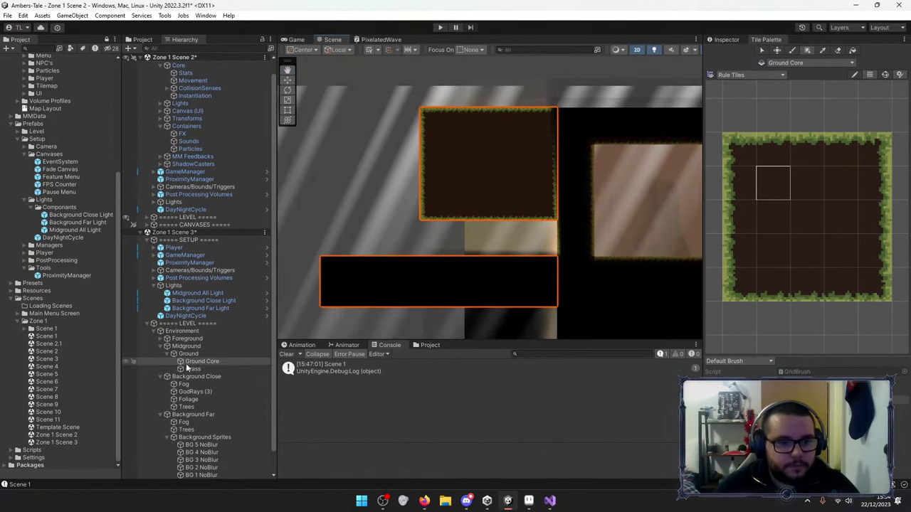
Select the BG 5 NoBlur to BG 1 NoBlur sprites of Zone 1 Scene 3 and move them down beside Zone 1 Scene 2.
scroll(200, 396, down, 1)
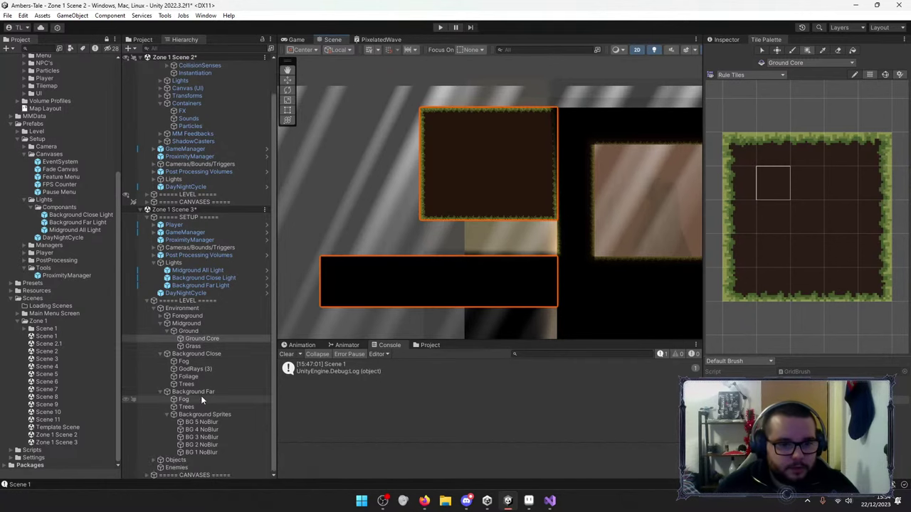
double_click(196, 354)
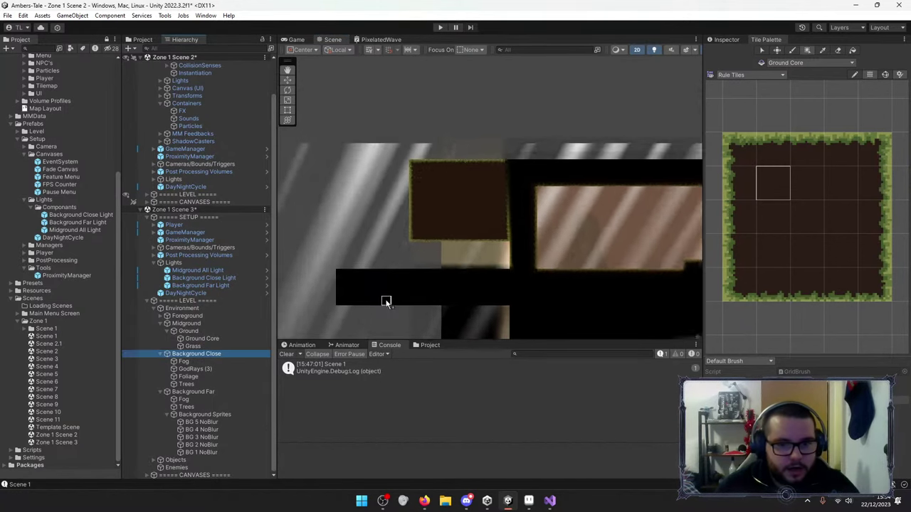
click(202, 422)
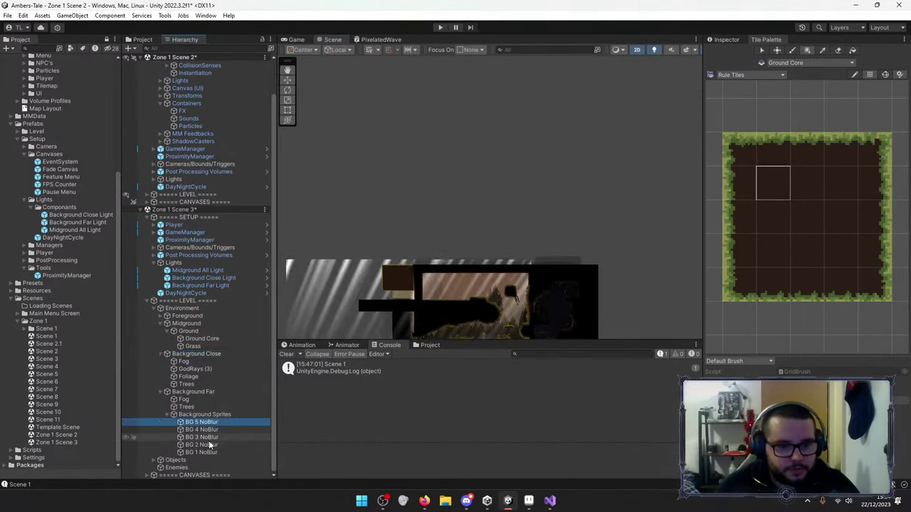
shift+click(201, 453)
key(f)
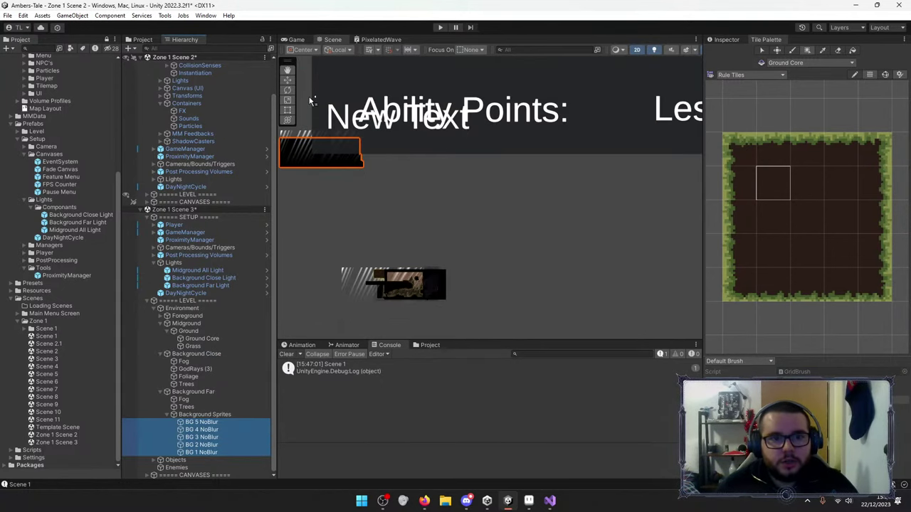
click(286, 84)
drag(324, 148, 334, 266)
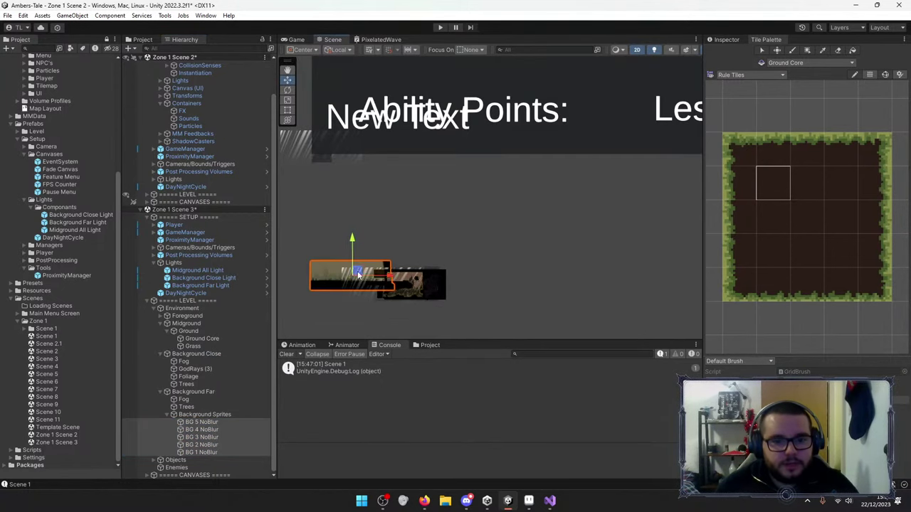
Fine-position the five background sprites so they sit behind the newly painted block and floor, with their right side at Zone 1 Scene 2's edge.
scroll(356, 285, up, 3)
scroll(372, 293, up, 3)
scroll(370, 284, down, 1)
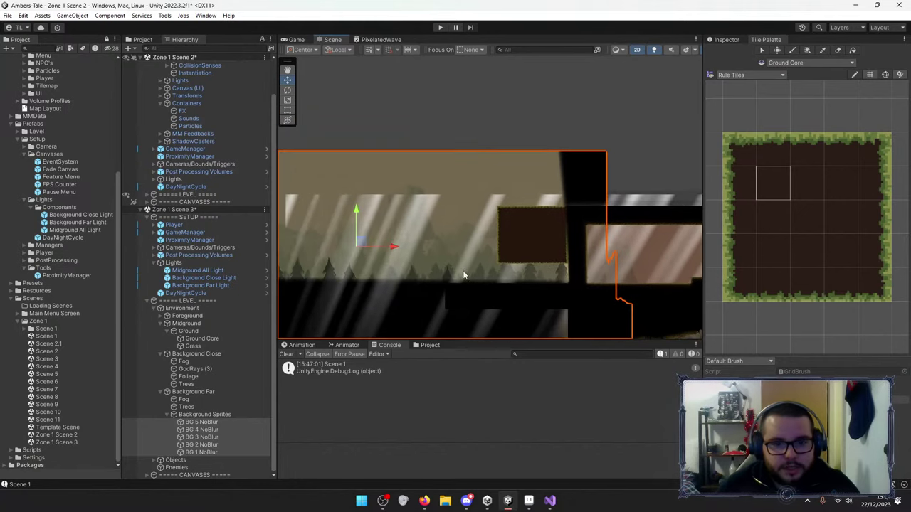
scroll(329, 222, up, 1)
mouse_move(330, 222)
mouse_down()
mouse_move(279, 227)
mouse_move(335, 215)
mouse_move(319, 217)
mouse_up()
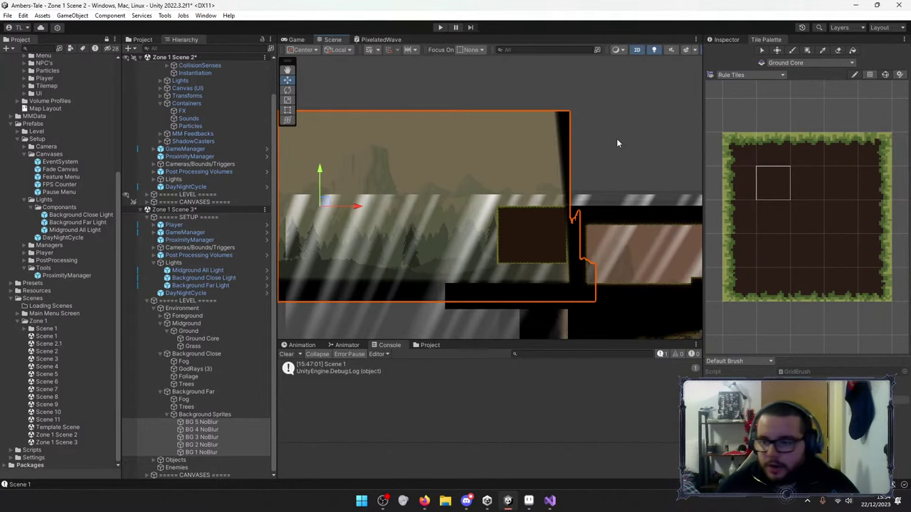
scroll(617, 148, up, 1)
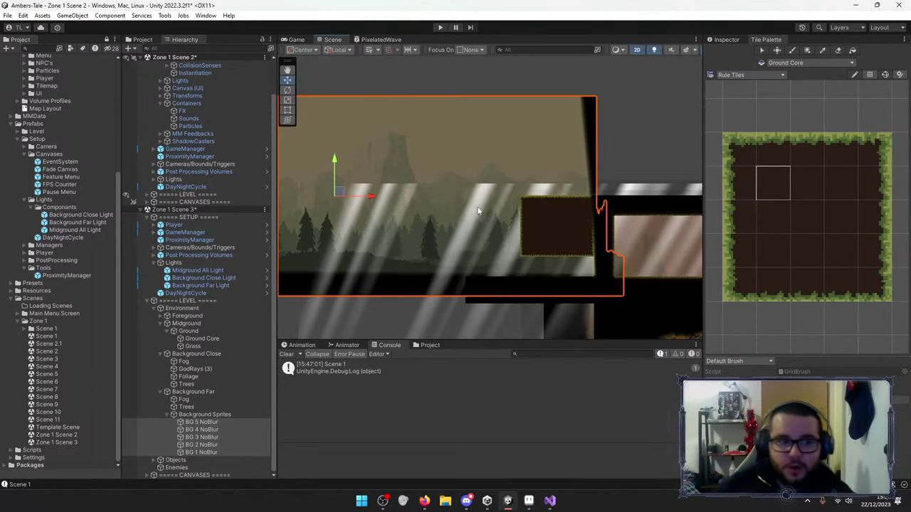
click(609, 133)
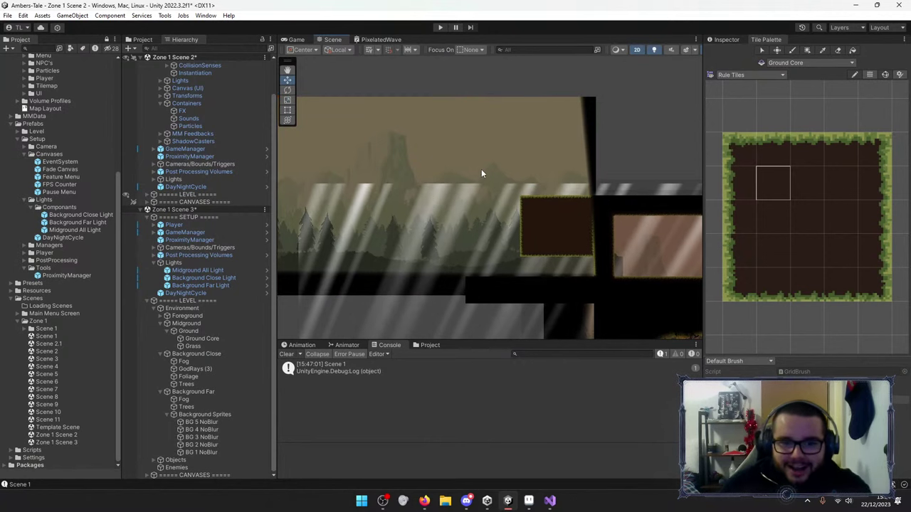
Switch to Aseprite, undo the orange pencil marks on the Map Layout, and return to Unity.
middle_drag(567, 337, 566, 320)
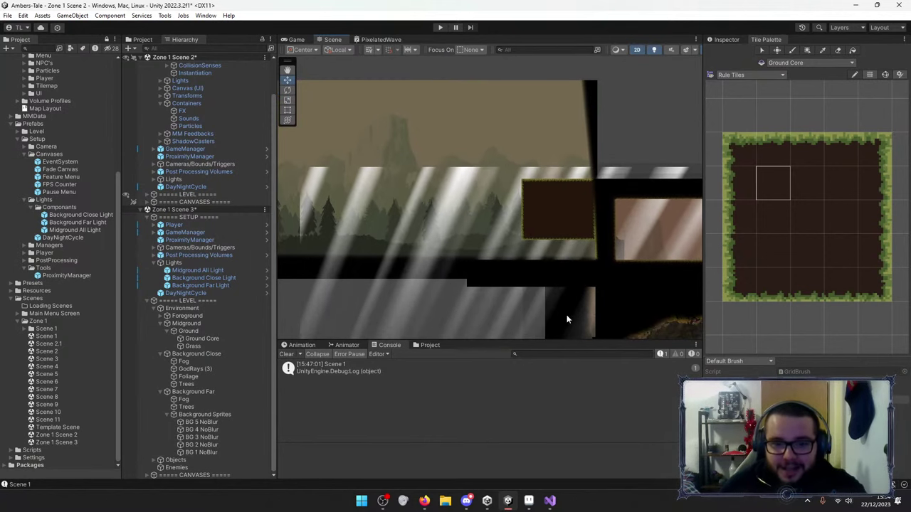
click(528, 500)
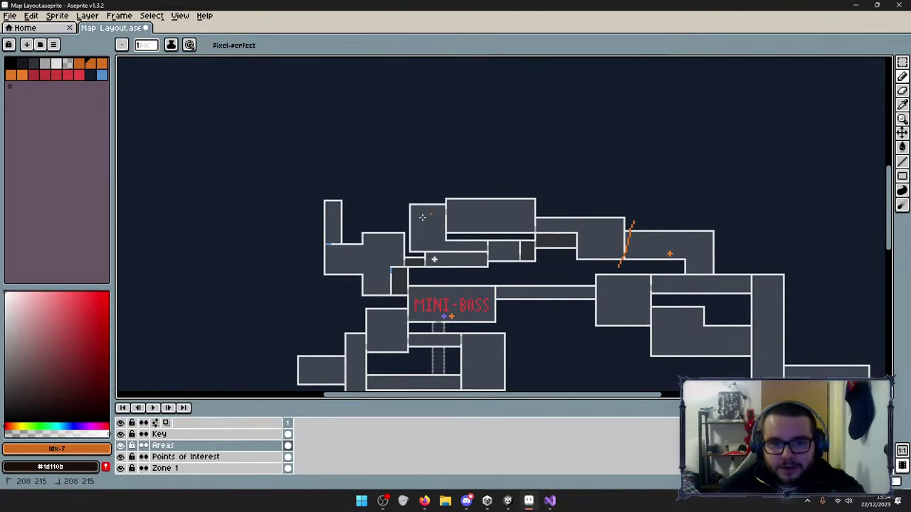
key(ctrl+z)
key(ctrl+z)
key(ctrl+z)
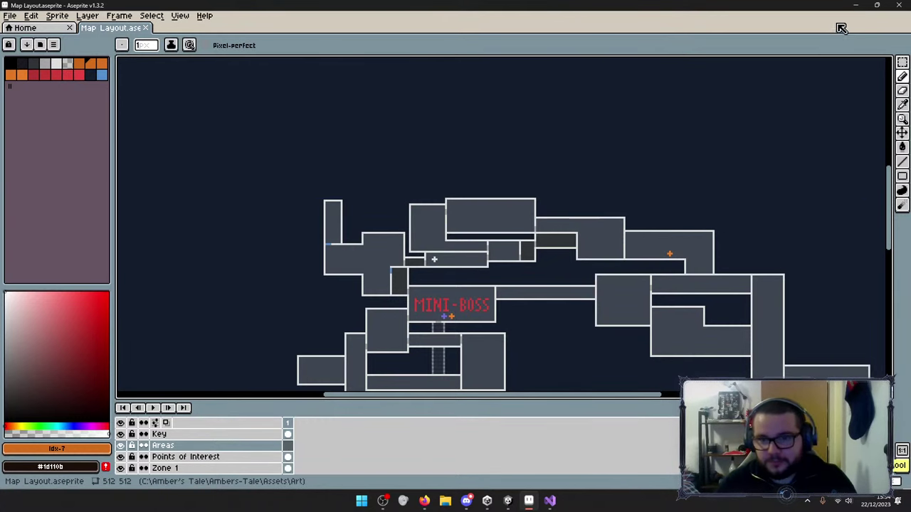
click(854, 5)
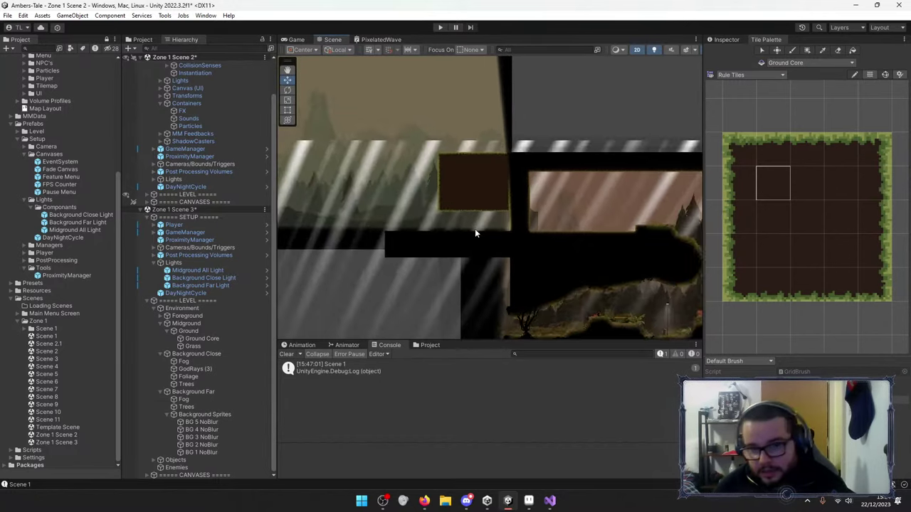
Compare the placement of Zone 1 Scene 3 in Unity with the room arrangement on the Aseprite Map Layout.
scroll(474, 227, up, 3)
scroll(475, 222, down, 6)
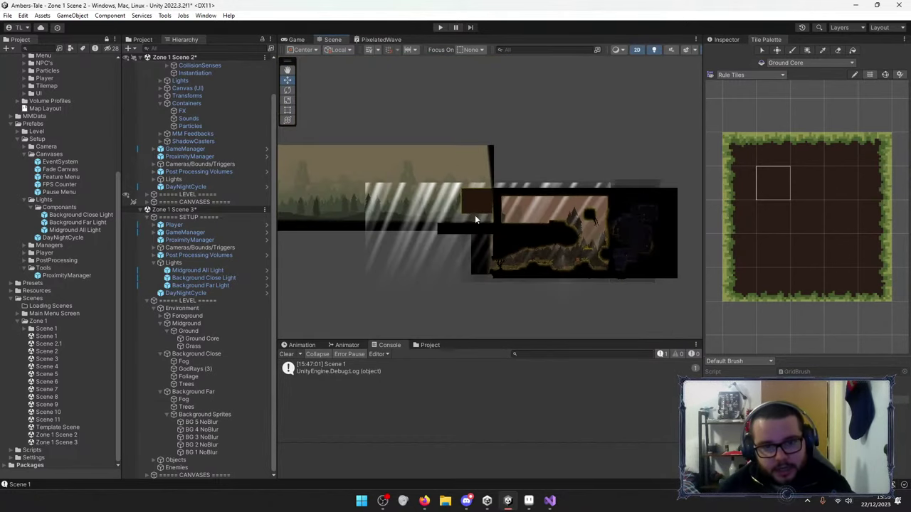
click(528, 503)
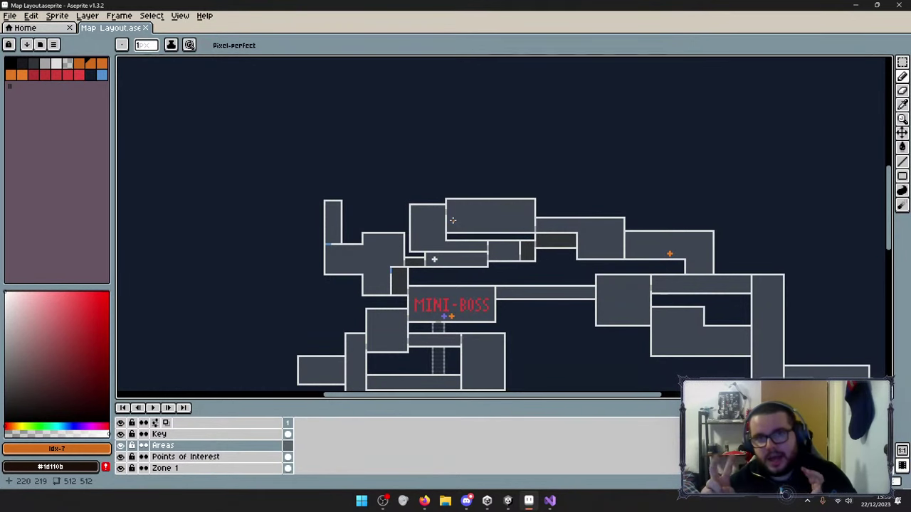
click(863, 5)
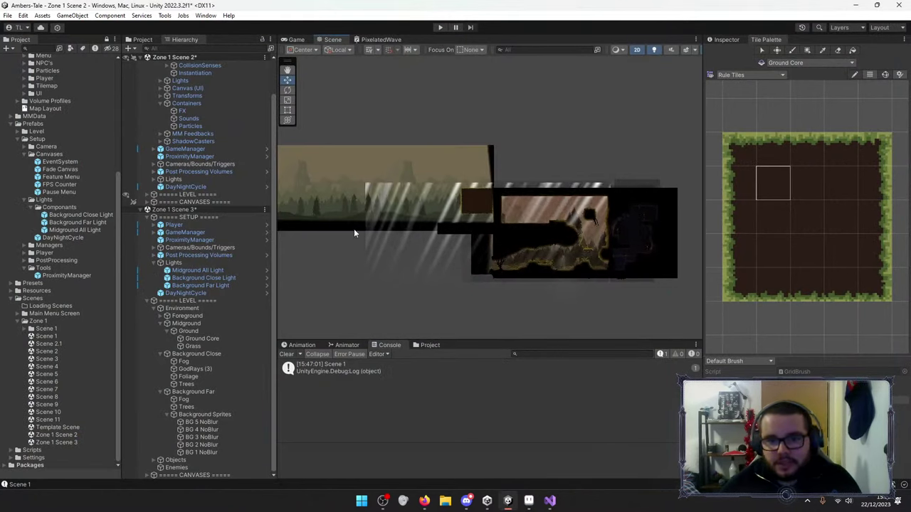
Examine how Zone 1 Scene 3's painted ground and background sprites meet the left edge of Zone 1 Scene 2.
middle_drag(392, 200, 476, 211)
middle_drag(427, 248, 396, 181)
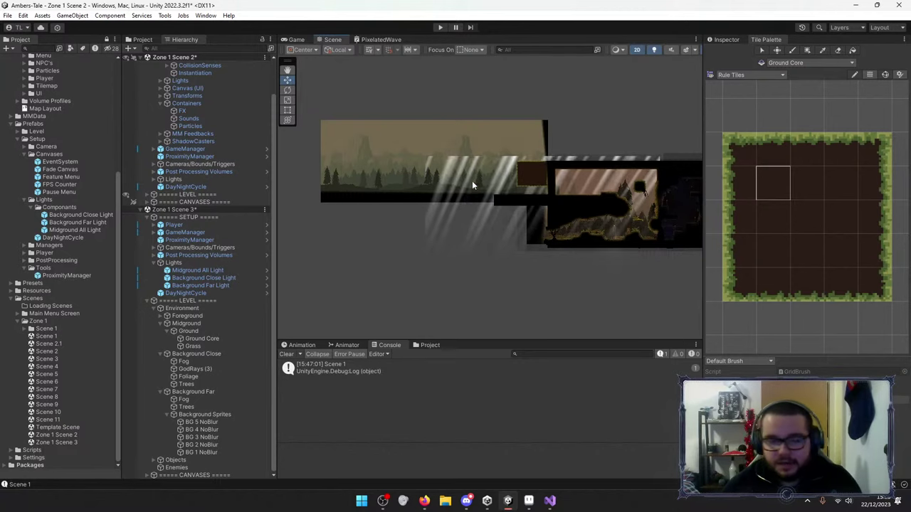
scroll(484, 190, up, 5)
scroll(508, 203, up, 3)
scroll(510, 204, down, 6)
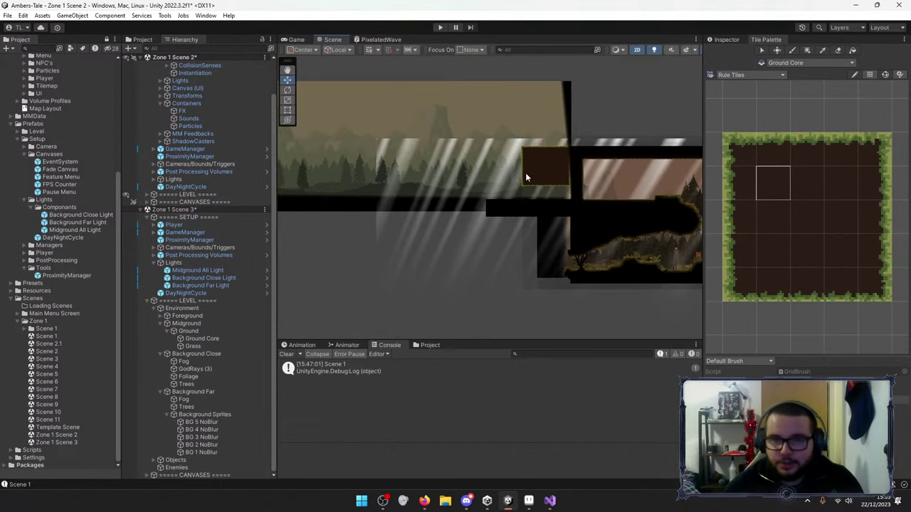
middle_drag(528, 175, 510, 195)
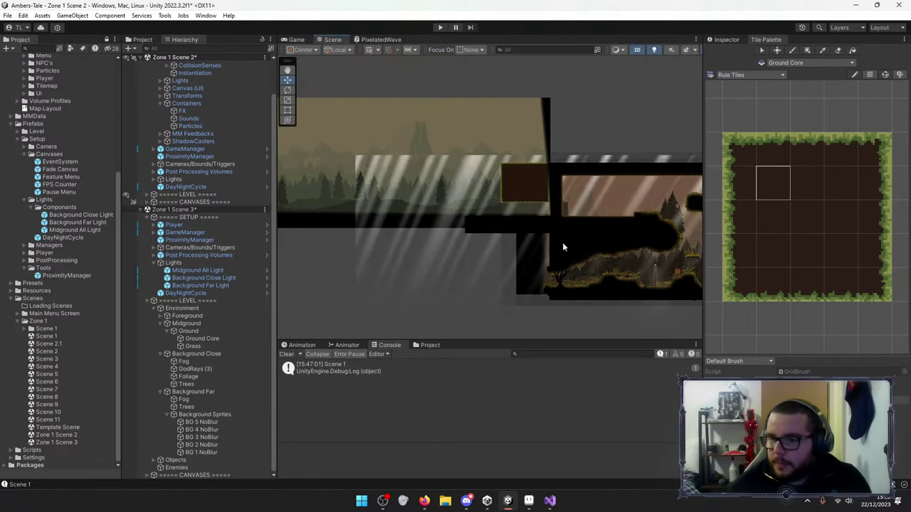
scroll(526, 191, up, 3)
scroll(505, 198, up, 3)
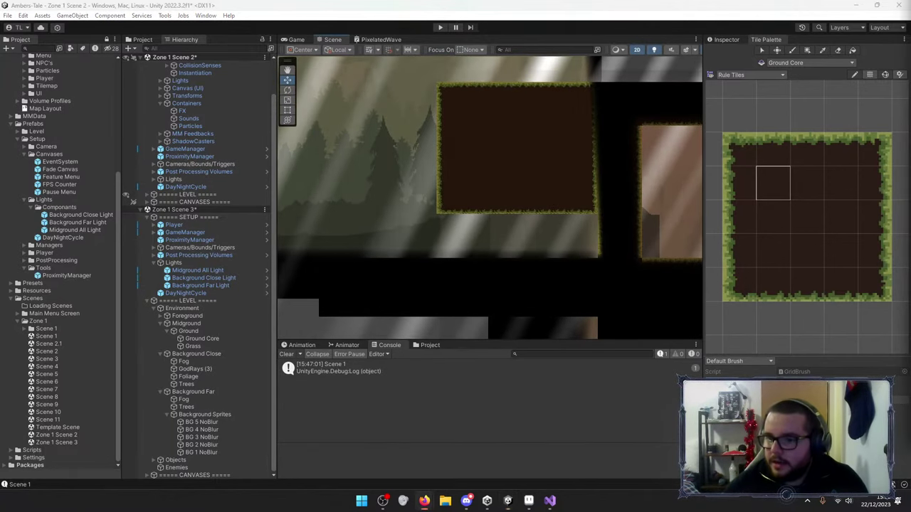
click(424, 500)
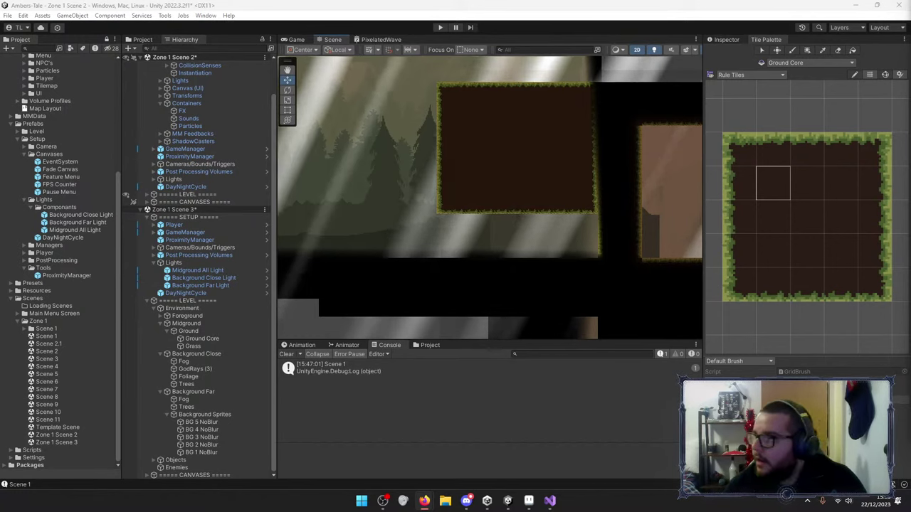
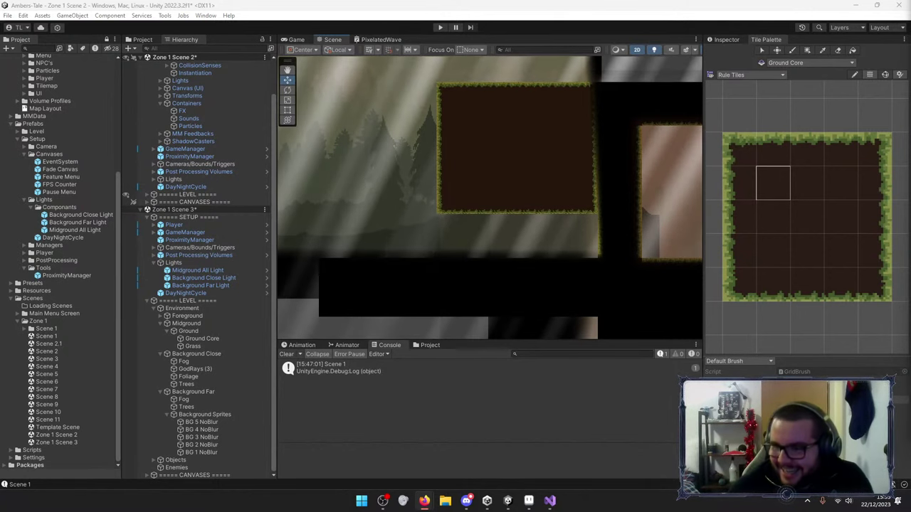
scroll(488, 236, down, 3)
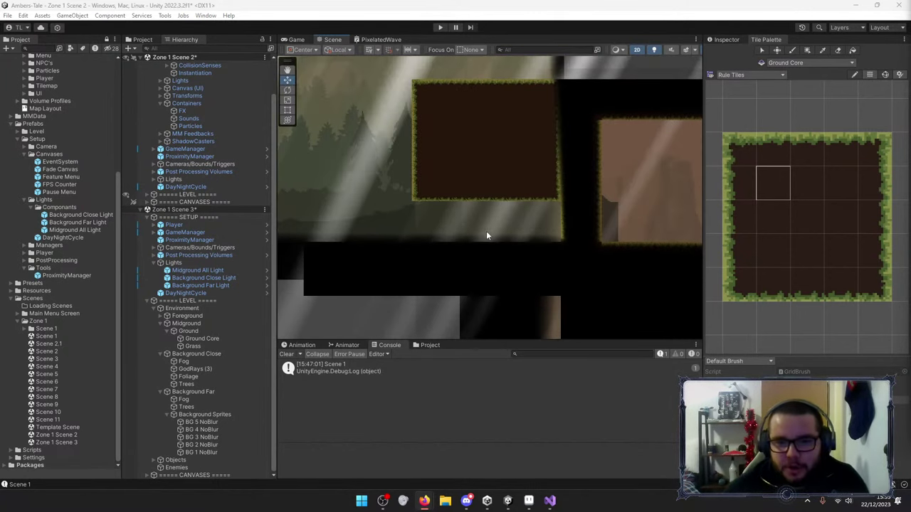
middle_drag(517, 189, 419, 231)
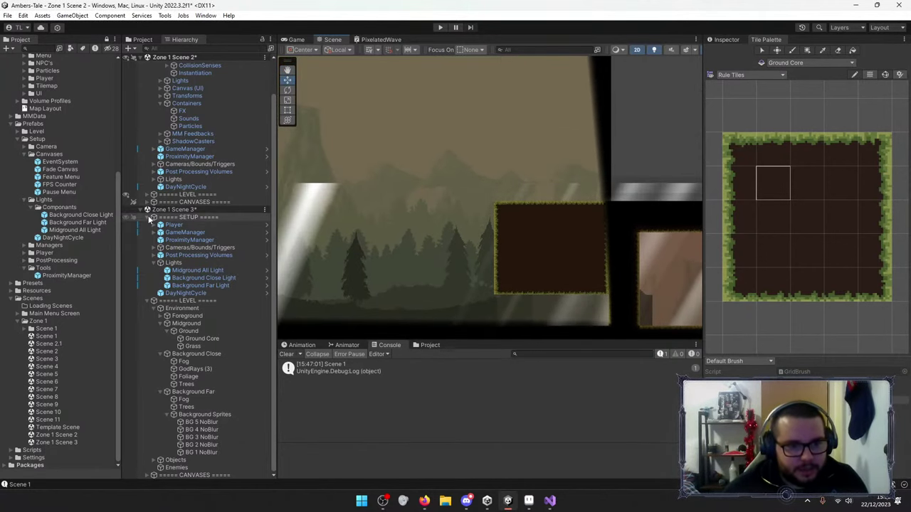
Collapse Zone 1 Scene 3's SETUP and Midground groups, expand Objects, and locate the Portals object in the scene.
click(147, 217)
click(160, 284)
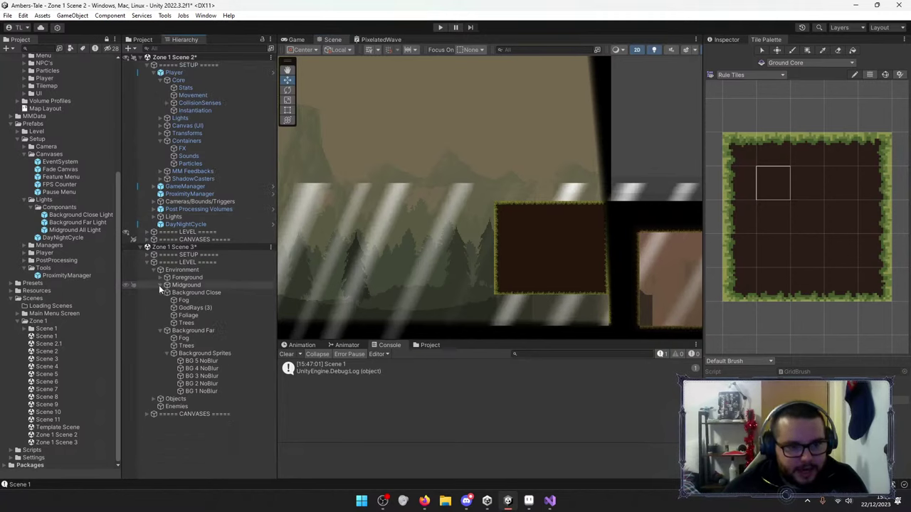
click(153, 399)
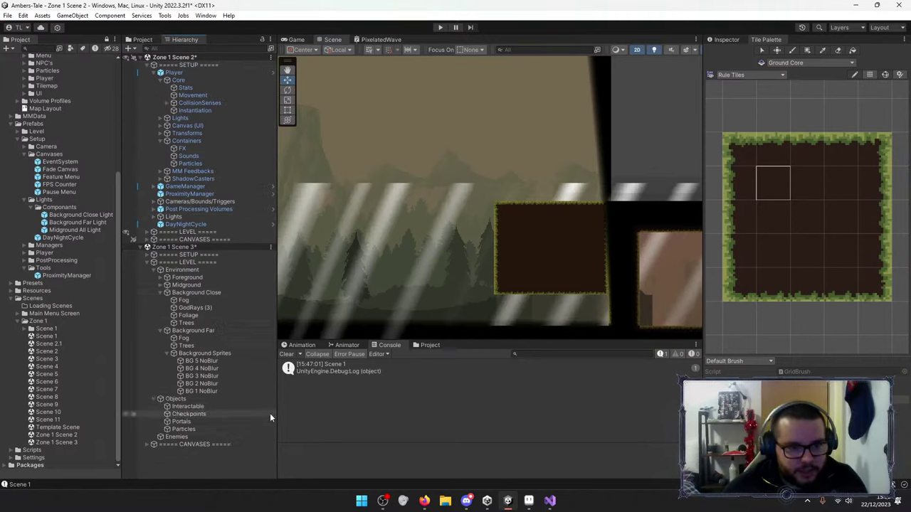
double_click(182, 422)
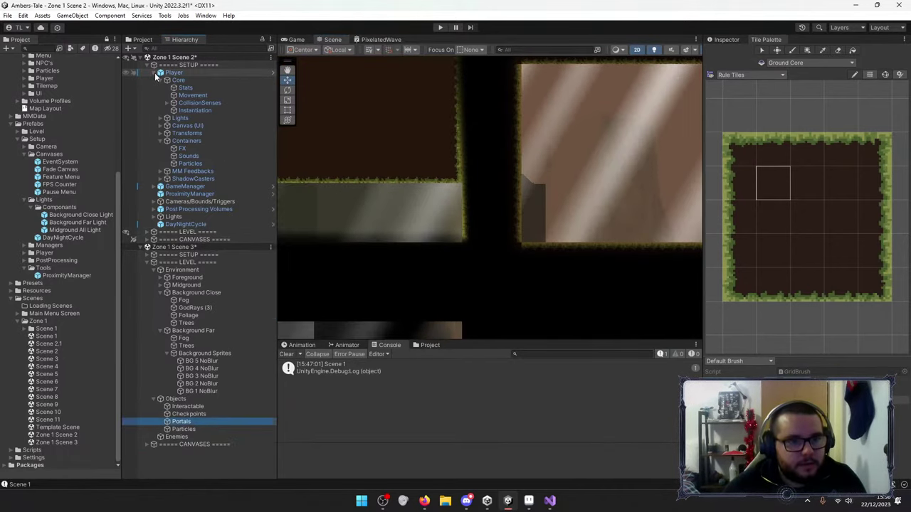
Collapse Zone 1 Scene 2's SETUP, Foreground, Background Close and Objects groups in the hierarchy.
click(160, 73)
click(154, 65)
click(154, 73)
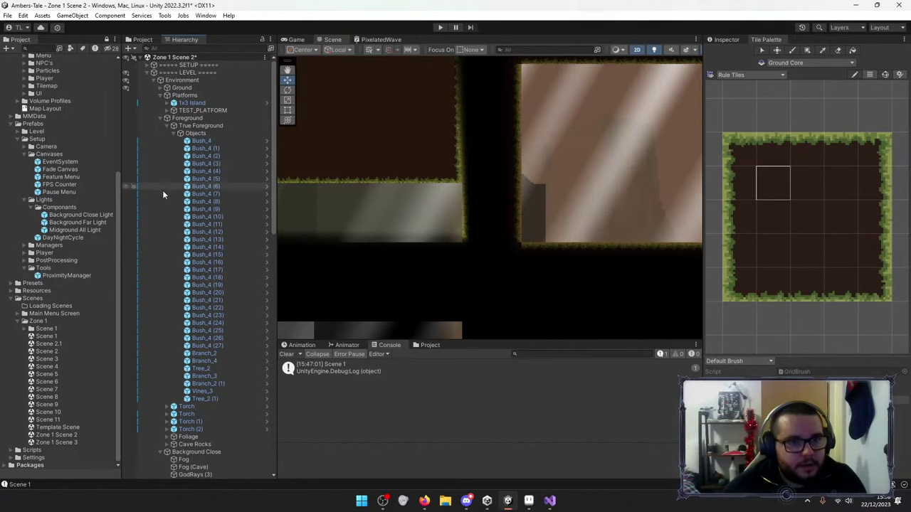
click(179, 133)
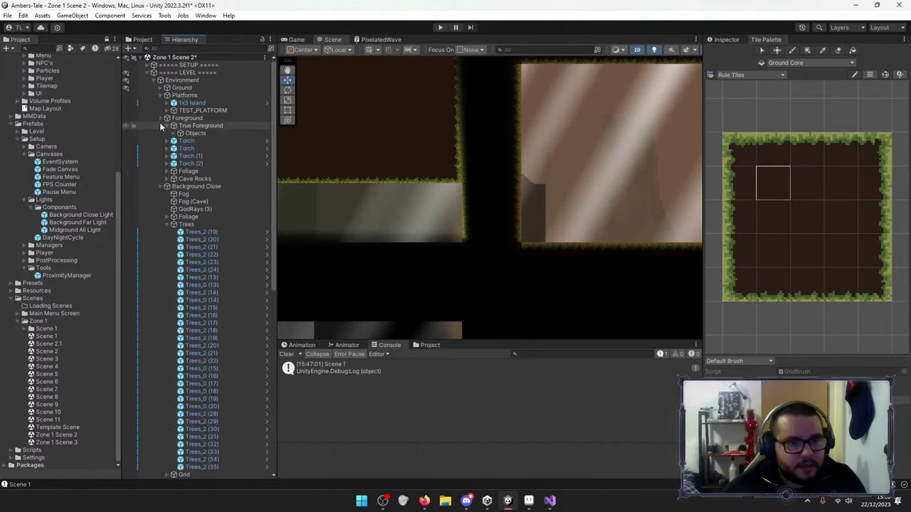
click(166, 118)
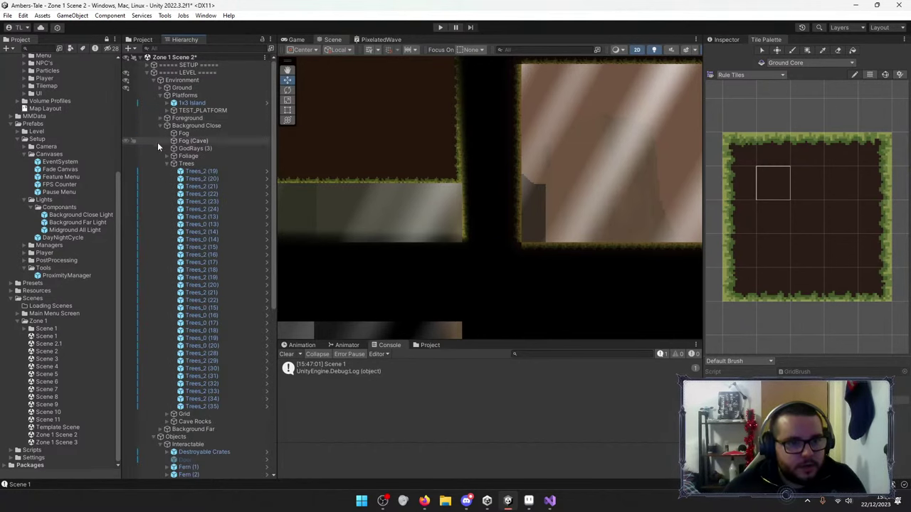
click(166, 163)
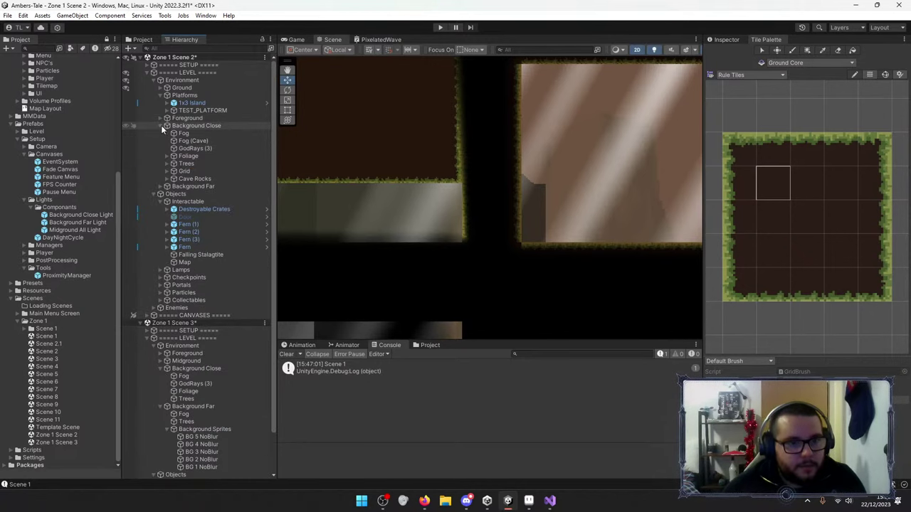
click(161, 126)
click(167, 148)
click(160, 141)
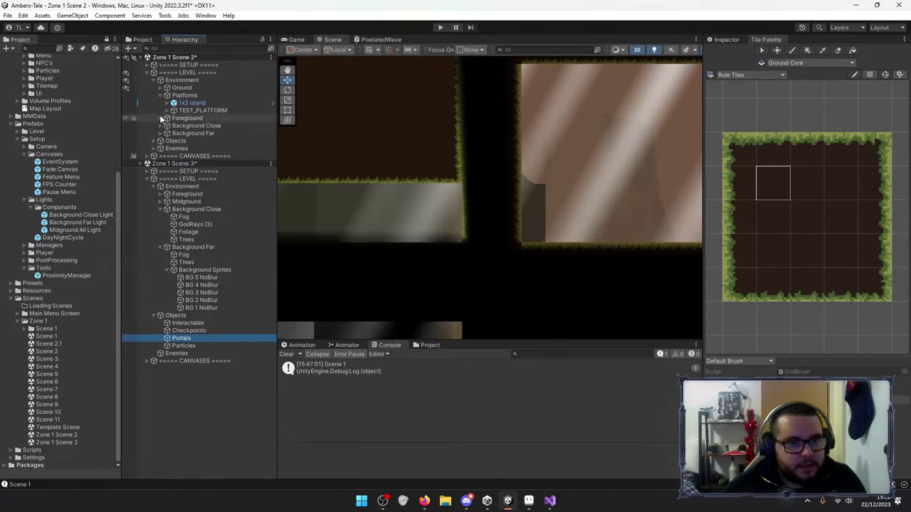
Erase Ground Core tiles at the lower left of Zone 1 Scene 2's room to open a passage into Zone 1 Scene 3.
click(160, 88)
click(195, 94)
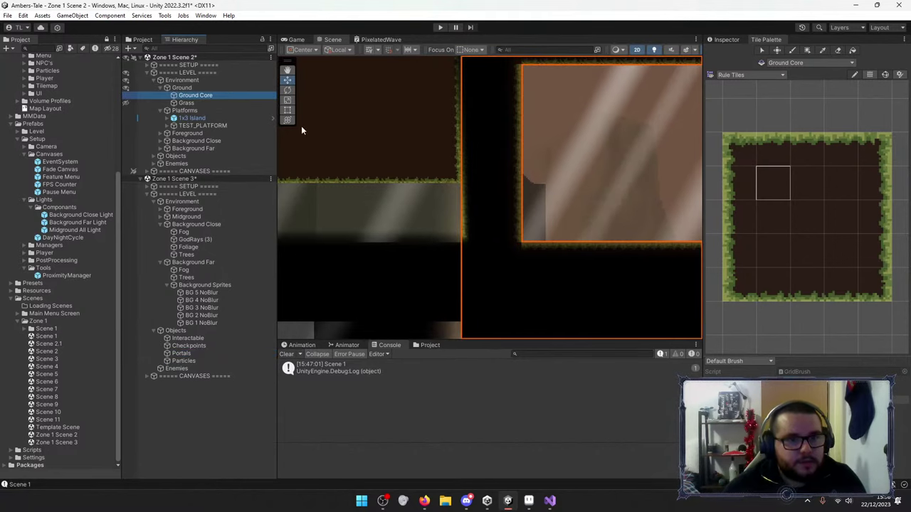
click(838, 51)
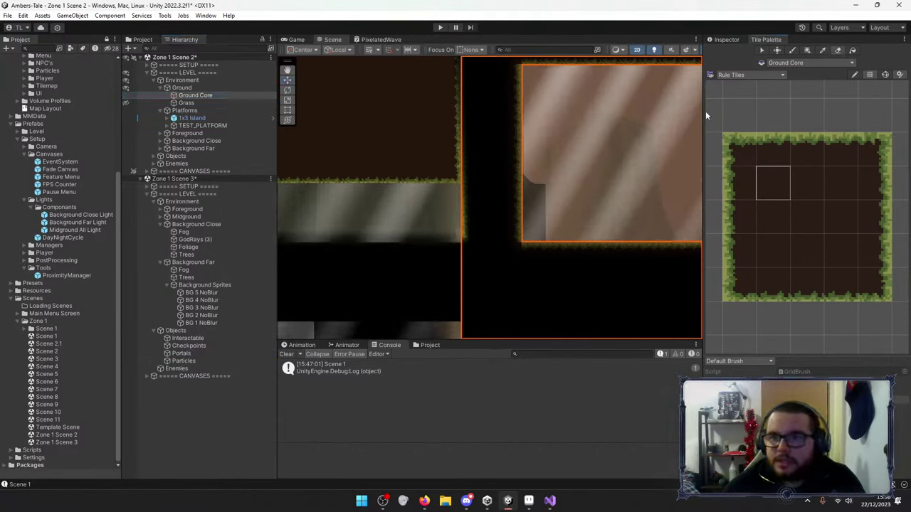
mouse_move(498, 185)
mouse_down()
mouse_move(521, 193)
mouse_move(483, 209)
mouse_move(500, 214)
mouse_move(482, 212)
mouse_move(484, 227)
mouse_move(553, 234)
mouse_up()
scroll(588, 173, down, 3)
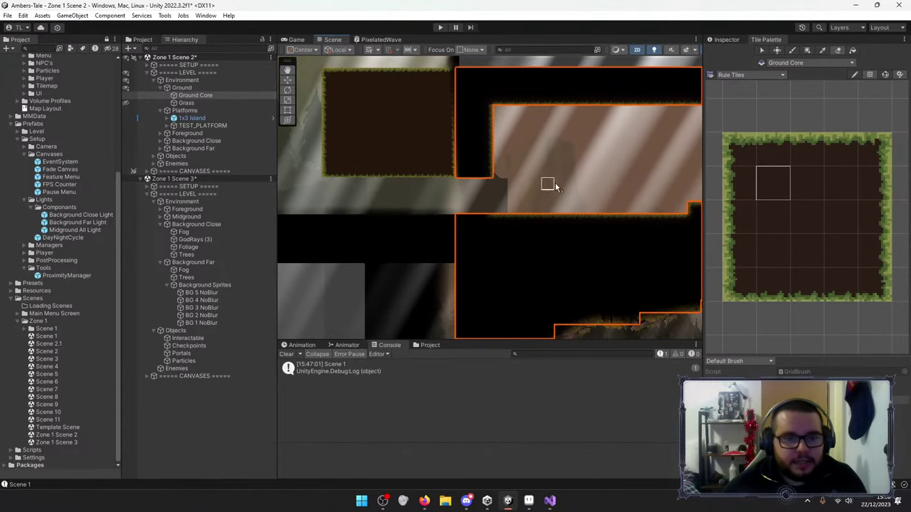
Collapse the Setup prefabs folder and open the Portals folder within the Level prefabs.
scroll(63, 114, up, 5)
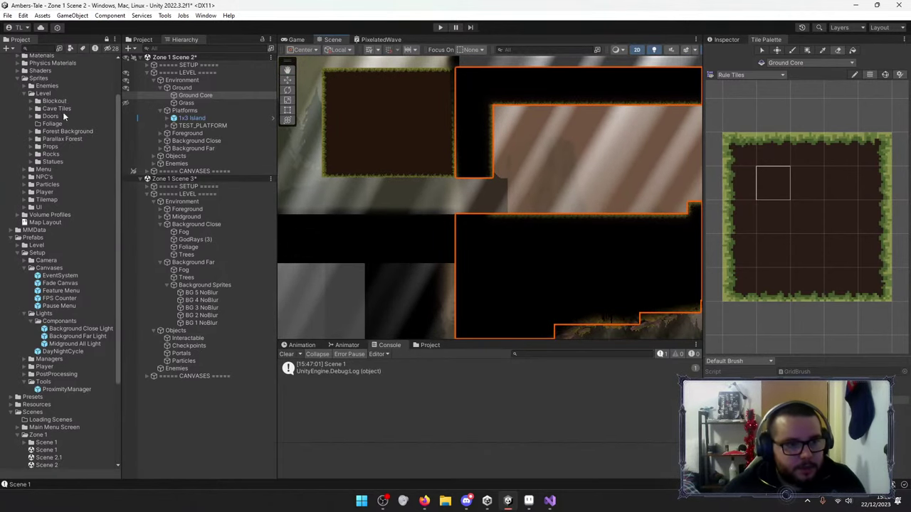
click(17, 253)
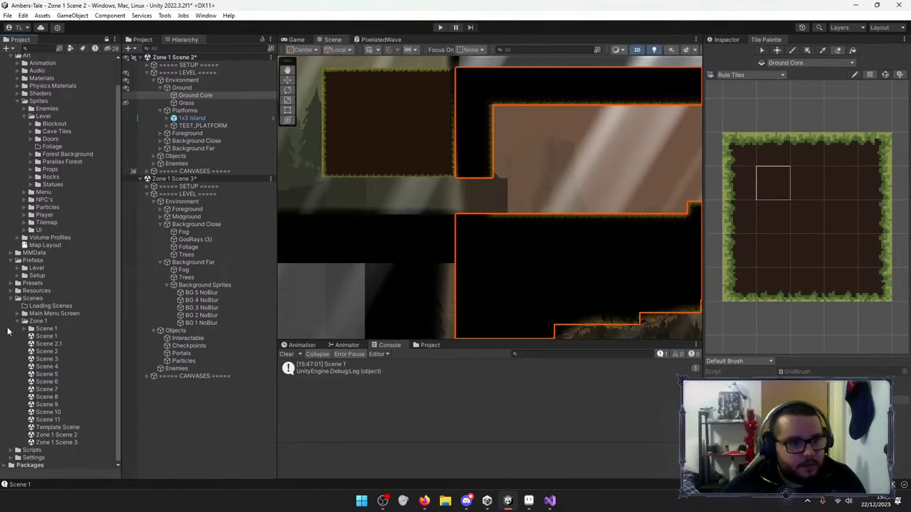
click(17, 268)
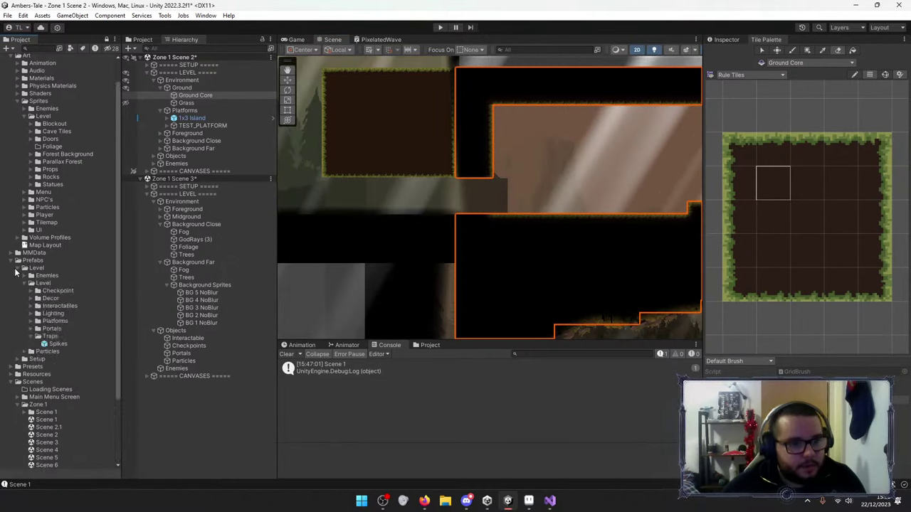
click(32, 328)
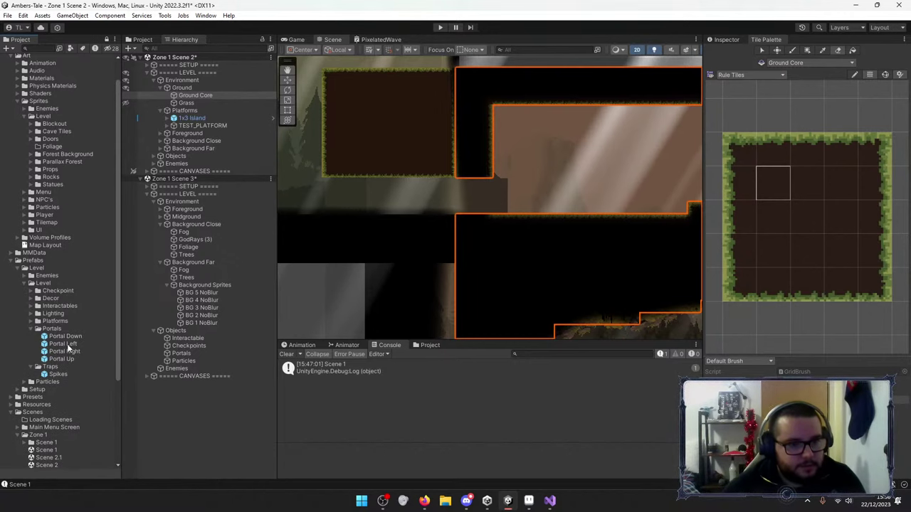
Add the Portal Left prefab to Zone 1 Scene 2, standing in the passage opening where the two scenes meet.
drag(69, 347, 571, 73)
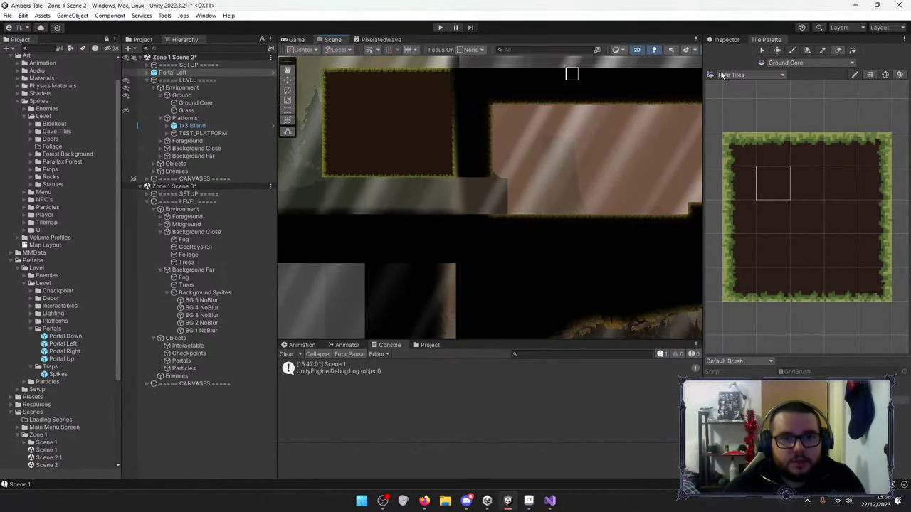
drag(704, 79, 766, 78)
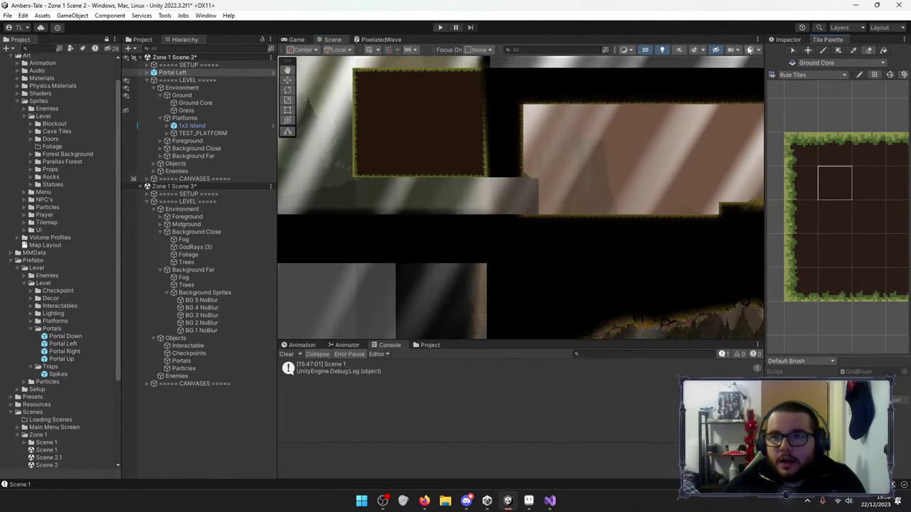
key(w)
scroll(503, 207, up, 2)
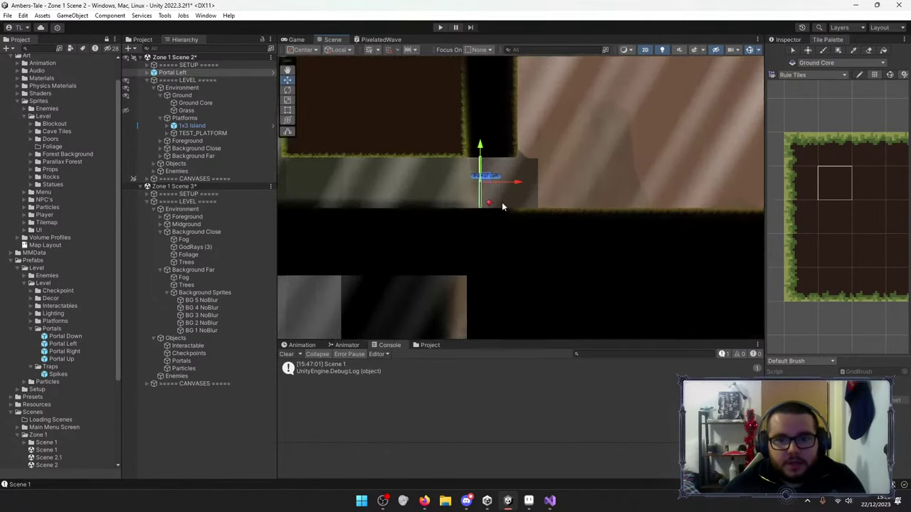
scroll(503, 208, up, 2)
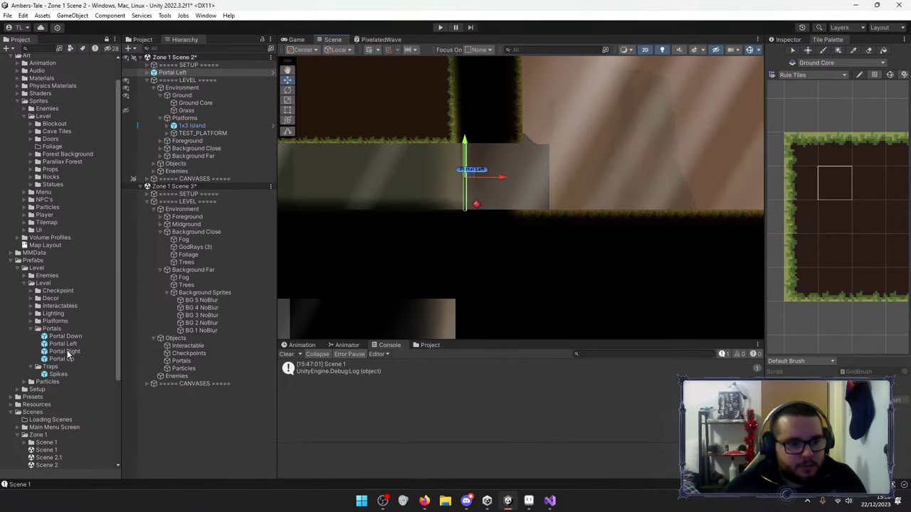
Parent the new Portal Left to Zone 1 Scene 2's Portals object, rename it Portal Left (Top), and show its component properties.
click(174, 74)
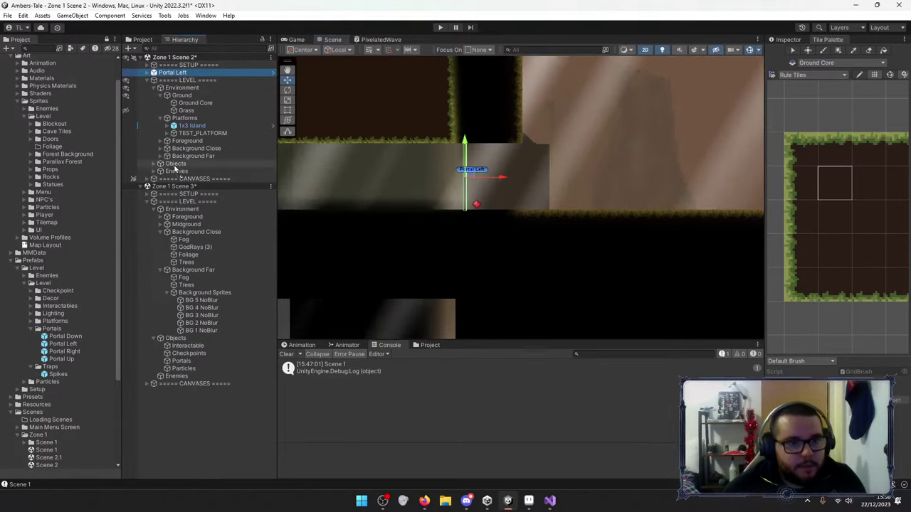
drag(176, 168, 165, 167)
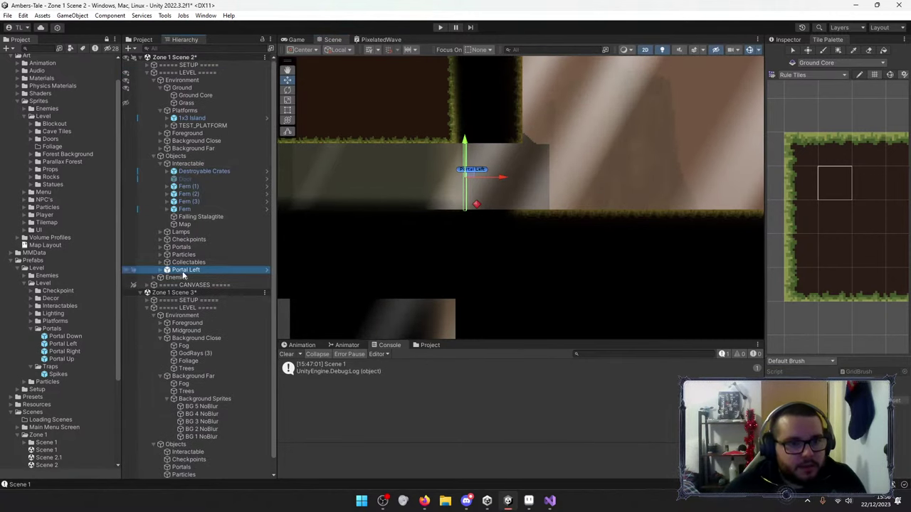
drag(185, 253, 162, 251)
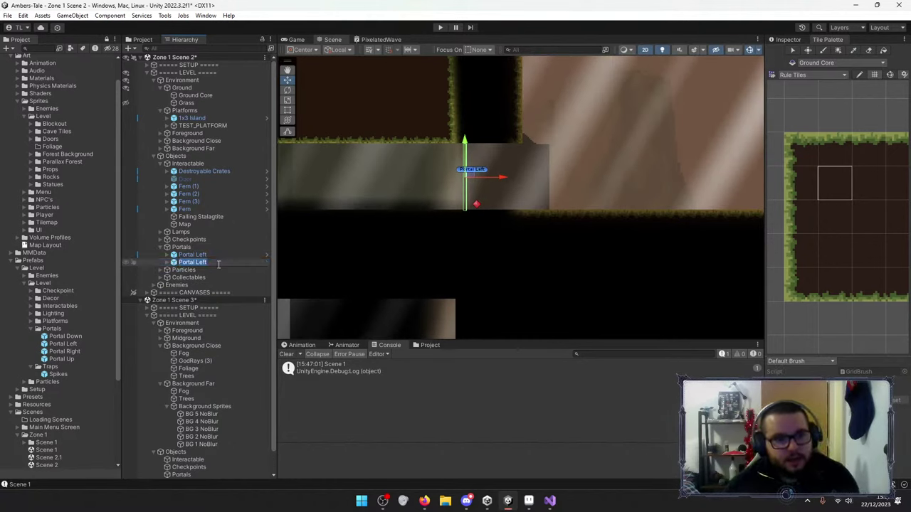
text((T)
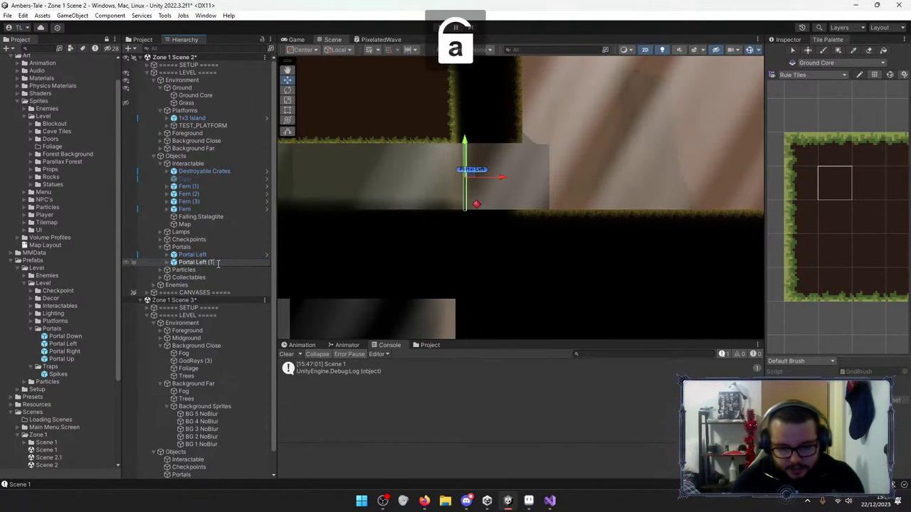
text(op))
key(Return)
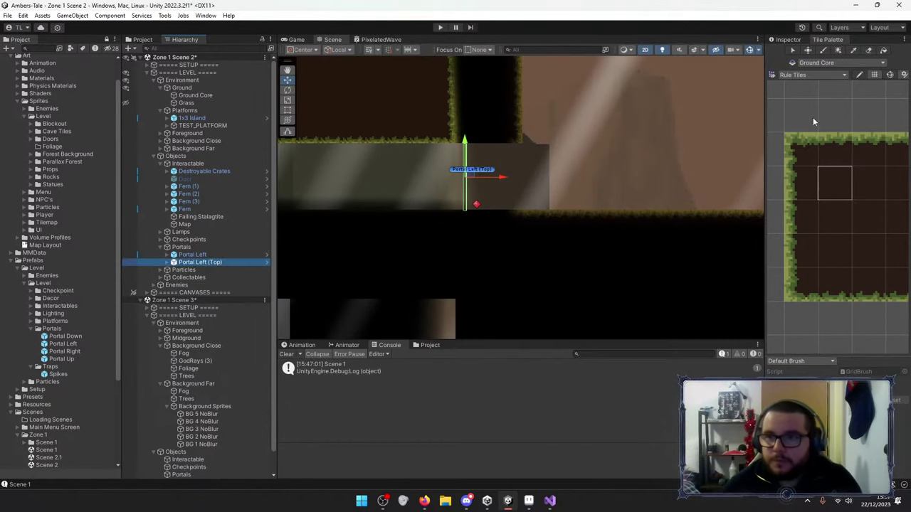
click(788, 40)
drag(759, 87, 699, 87)
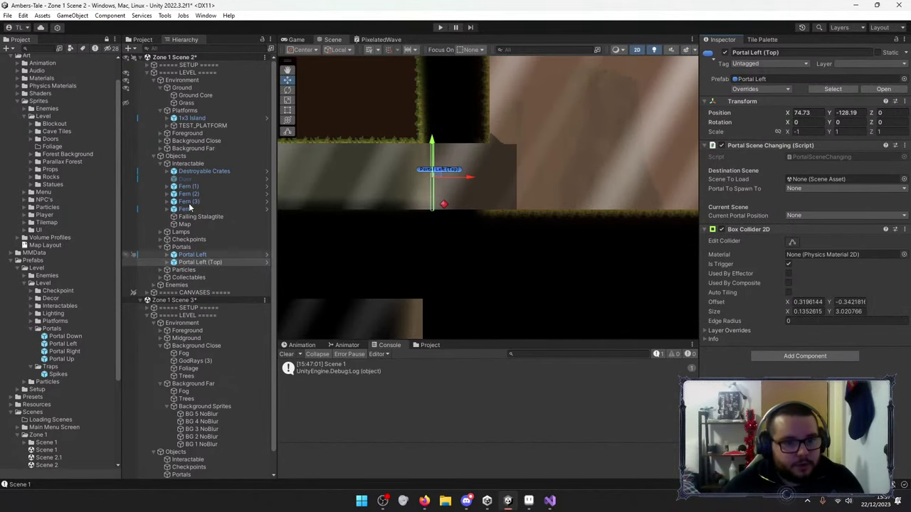
Place the Portal Right prefab just left of Portal Left (Top) and parent it to Zone 1 Scene 3's Portals object.
scroll(187, 392, down, 1)
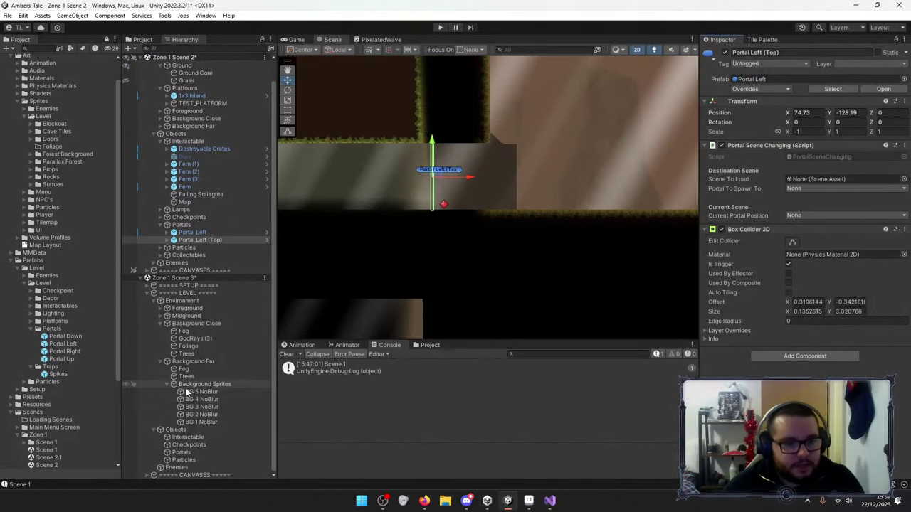
click(151, 300)
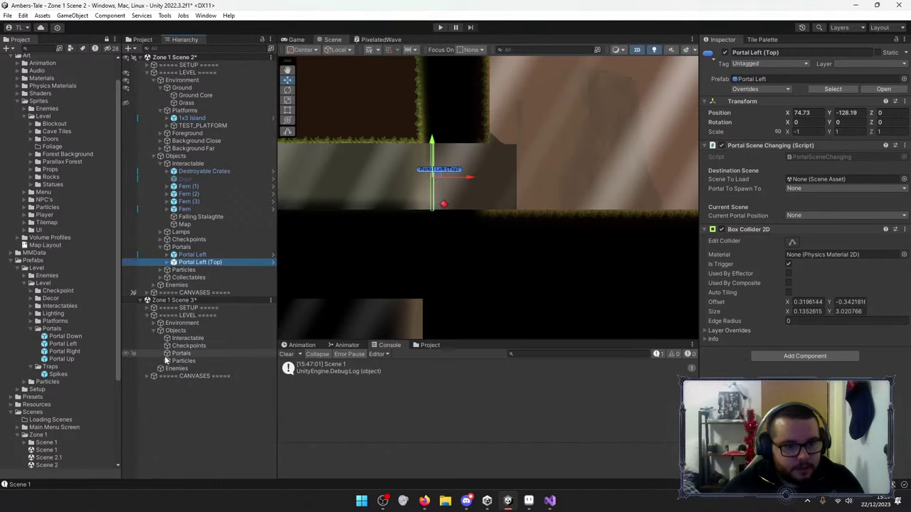
drag(64, 352, 419, 175)
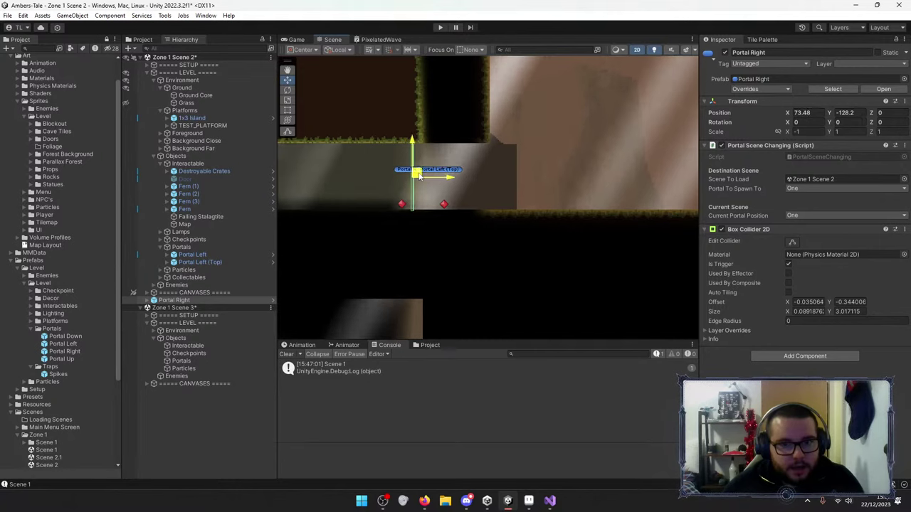
click(175, 302)
drag(175, 302, 186, 361)
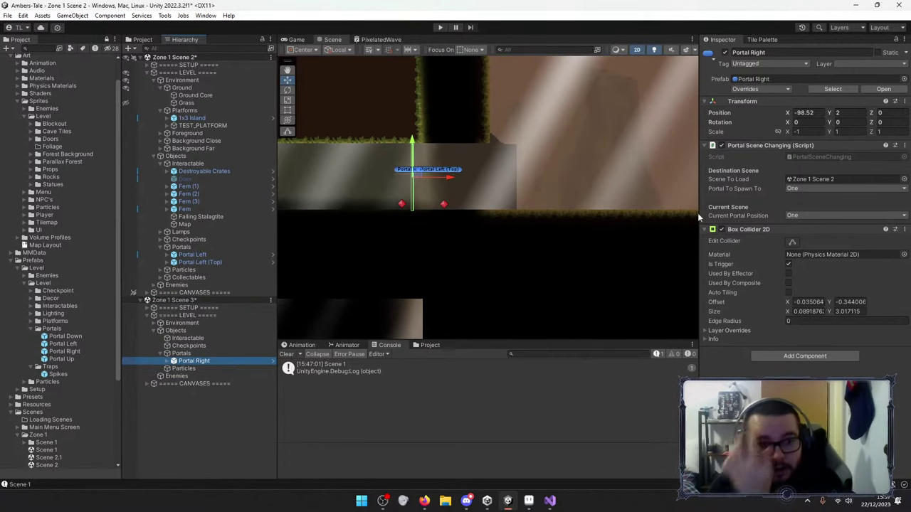
Set Portal Left (Top)'s Current Portal Position to Two.
scroll(61, 369, down, 5)
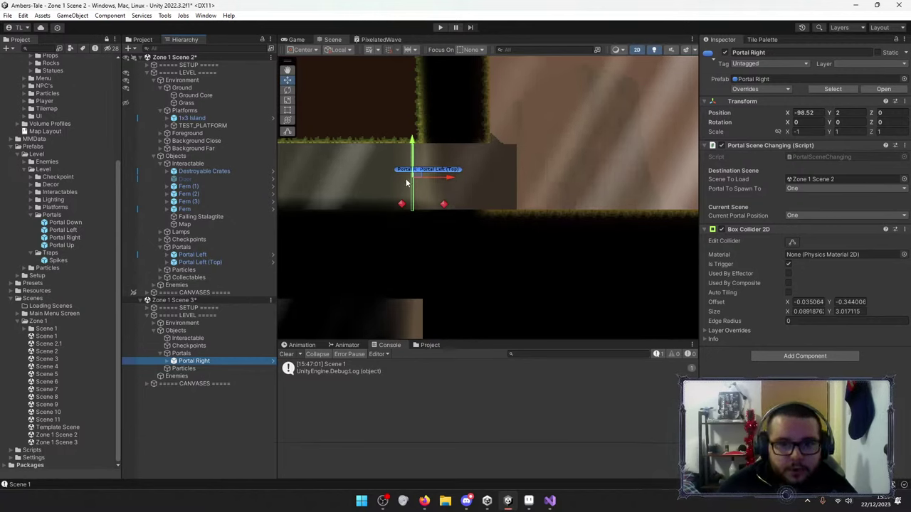
middle_drag(331, 122, 399, 133)
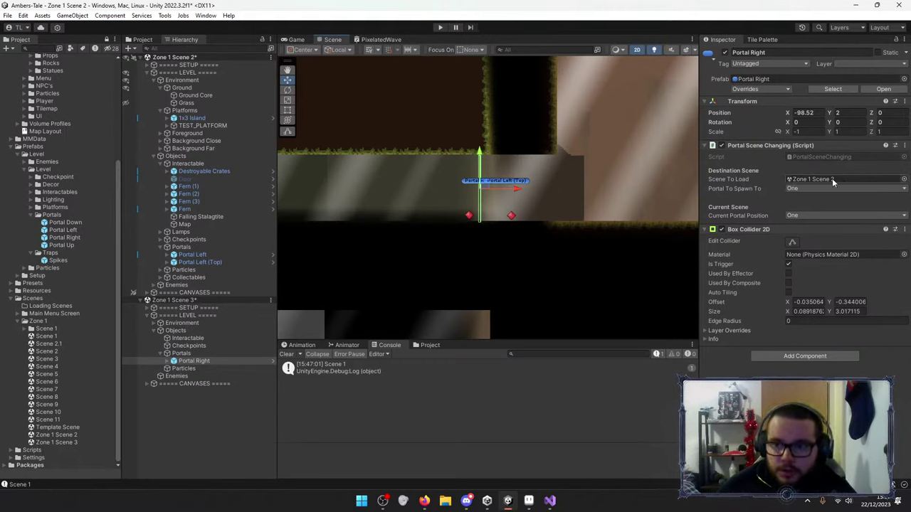
click(541, 175)
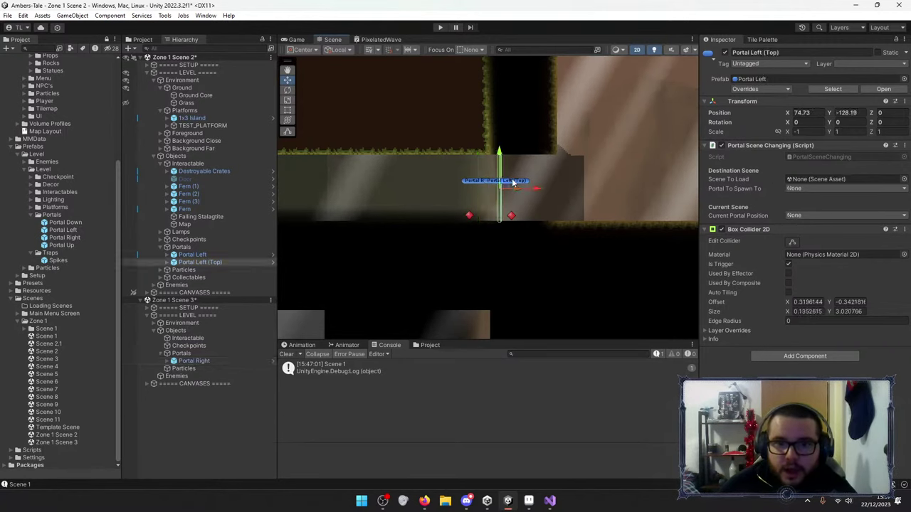
click(802, 215)
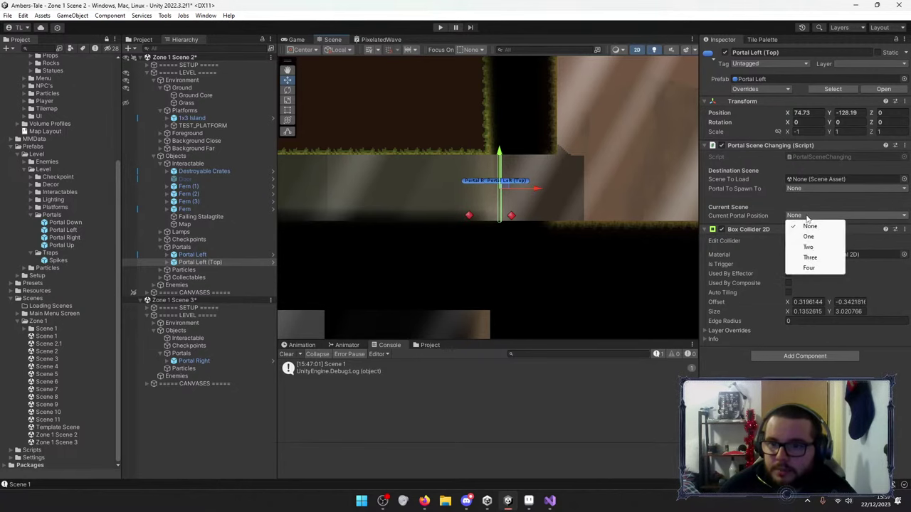
click(812, 237)
click(811, 214)
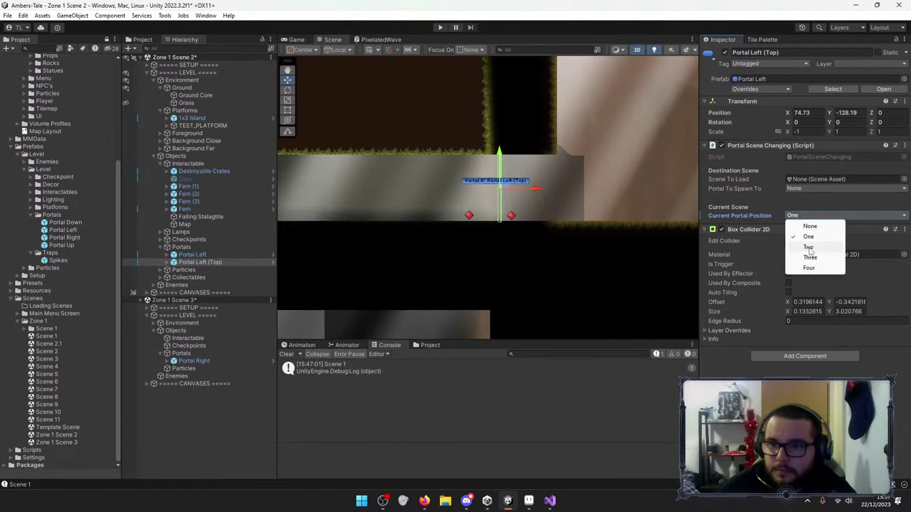
click(809, 247)
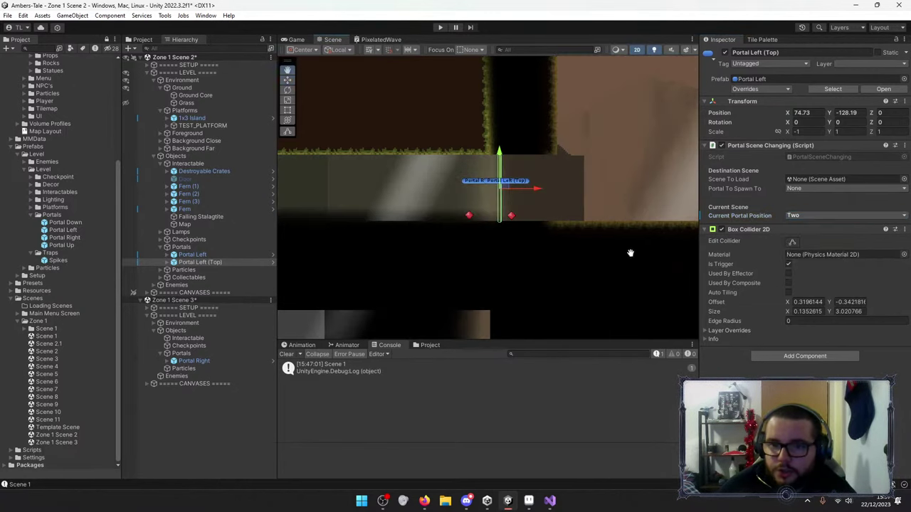
Compare with the lower Portal Left's settings and set Portal Left (Top)'s Portal To Spawn To to Two.
scroll(631, 253, down, 5)
click(489, 239)
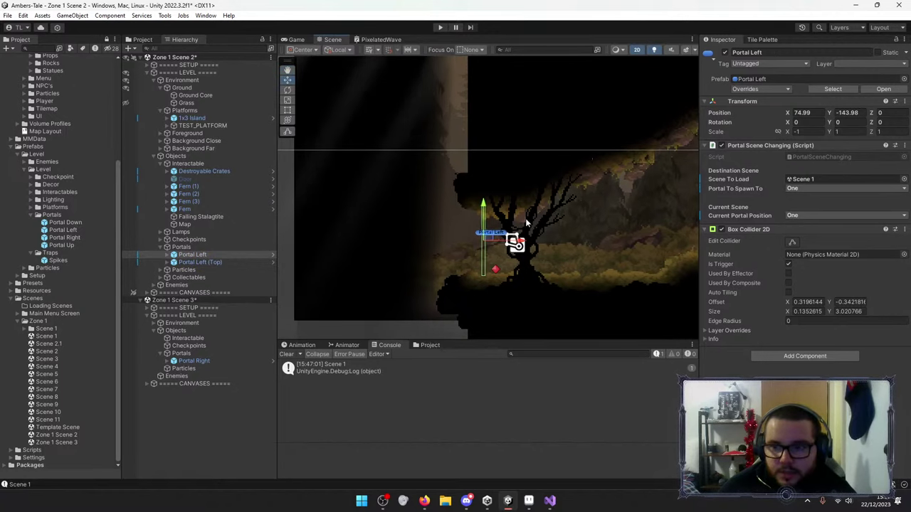
scroll(560, 260, up, 5)
click(456, 232)
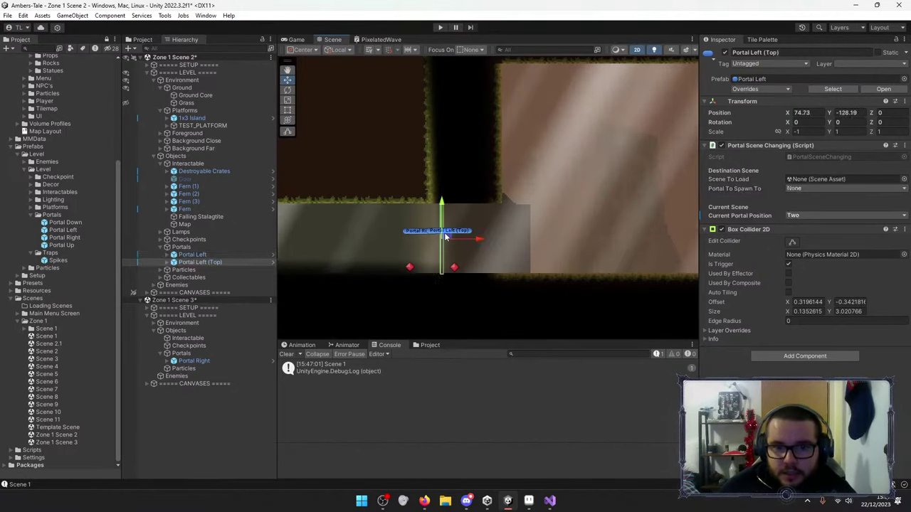
click(796, 188)
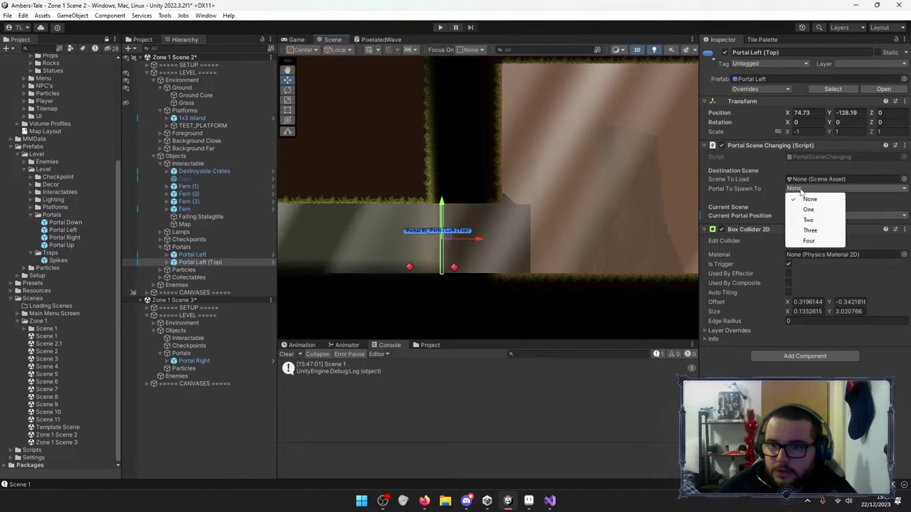
click(815, 220)
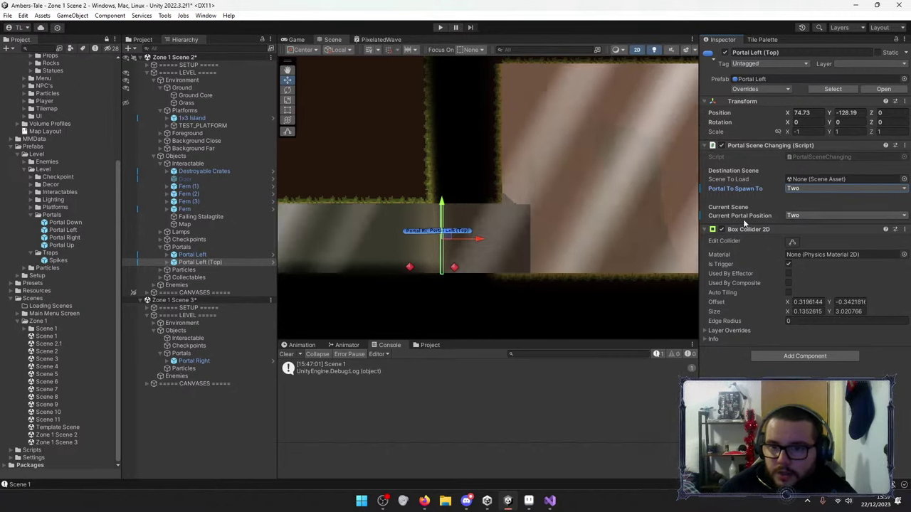
Shift Zone 1 Scene 3's Portal Right slightly left to about X -98.74 and collapse its Box Collider 2D settings.
click(441, 244)
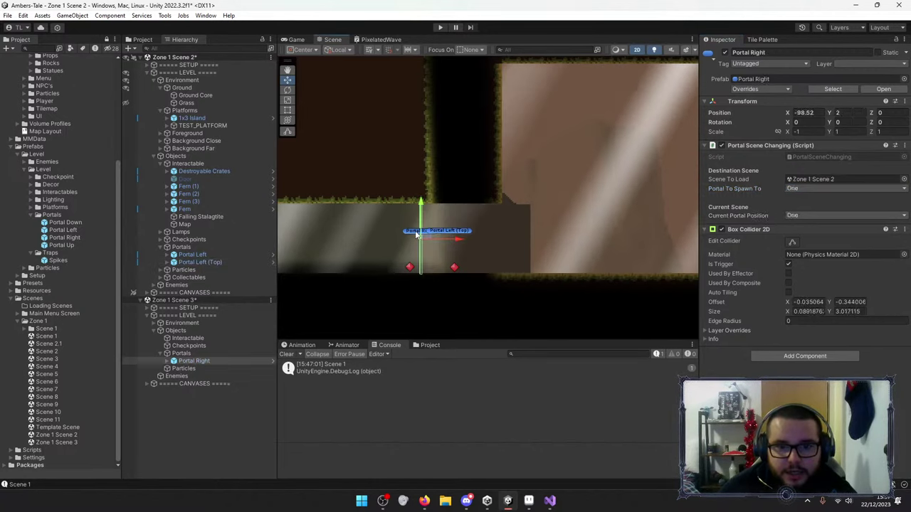
drag(441, 244, 437, 244)
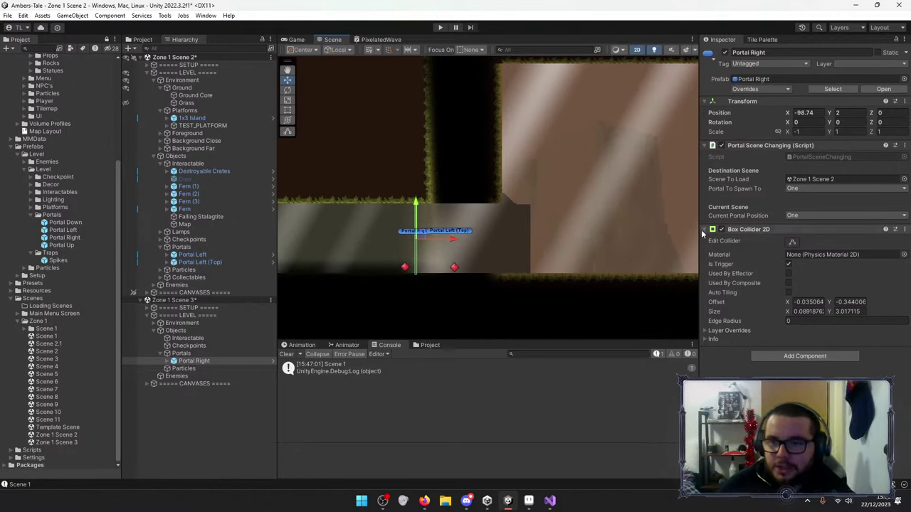
click(705, 229)
Check Portal Left (Top)'s Spawn Point and compare the settings of Portal Left, Portal Left (Top) and Portal Right.
click(444, 236)
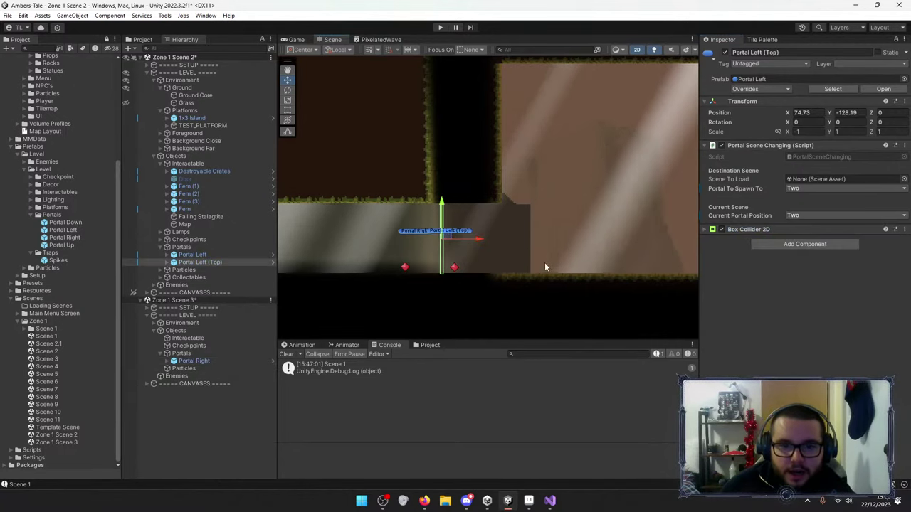
click(167, 263)
click(198, 270)
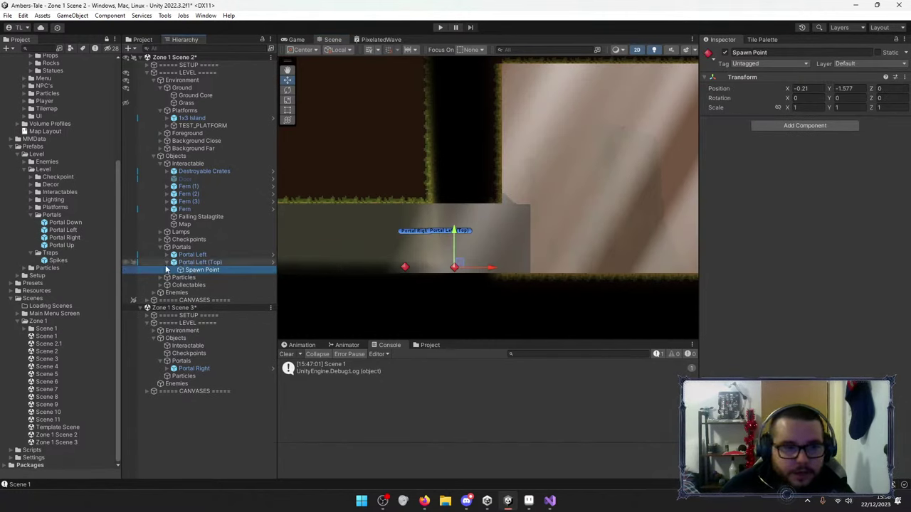
click(167, 263)
click(181, 256)
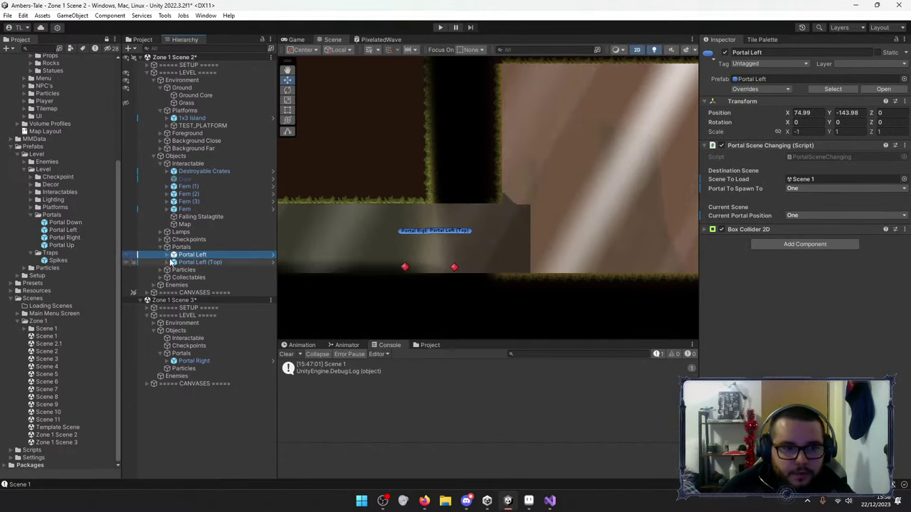
click(198, 263)
click(202, 361)
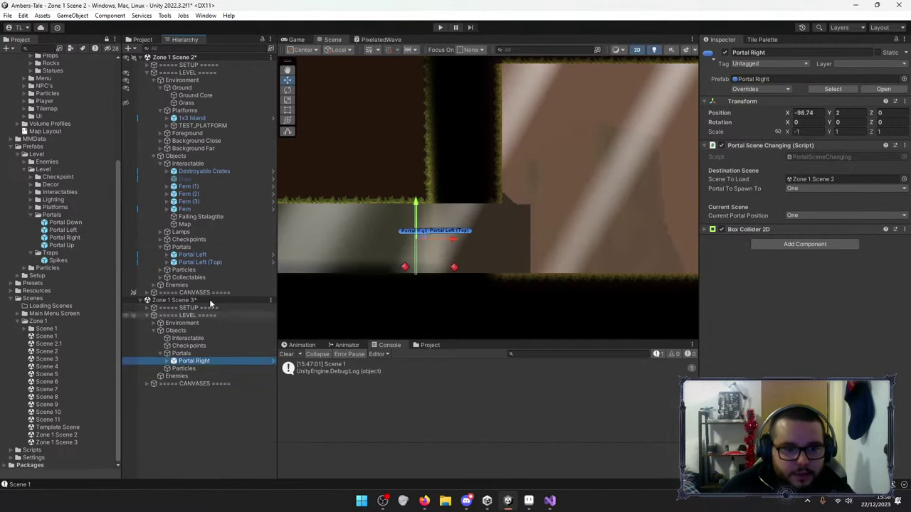
Assign the Zone 1 Scene 3 asset as Portal Left (Top)'s Scene To Load and collapse its Box Collider 2D settings.
click(201, 263)
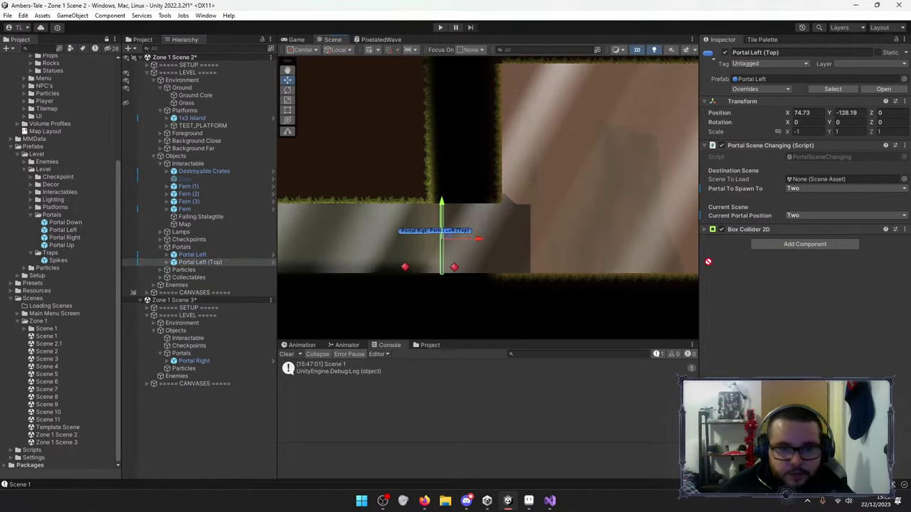
click(820, 179)
drag(69, 443, 829, 180)
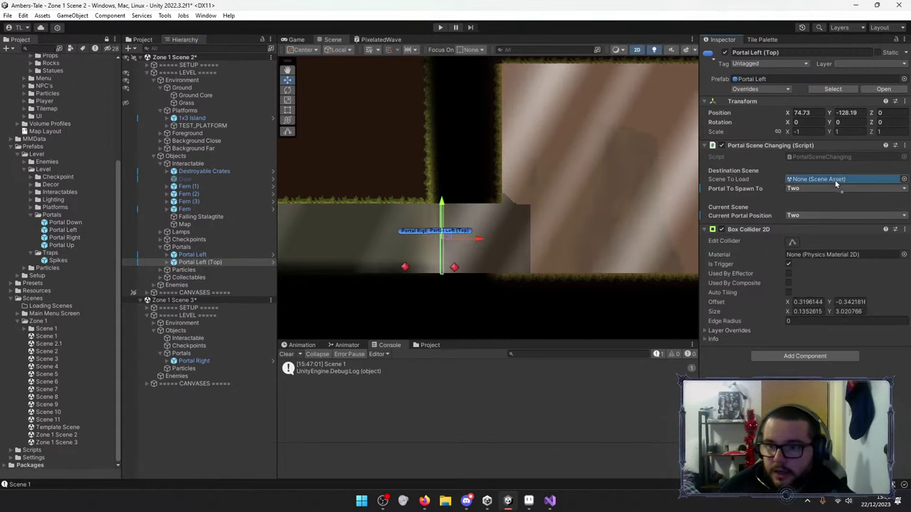
click(705, 230)
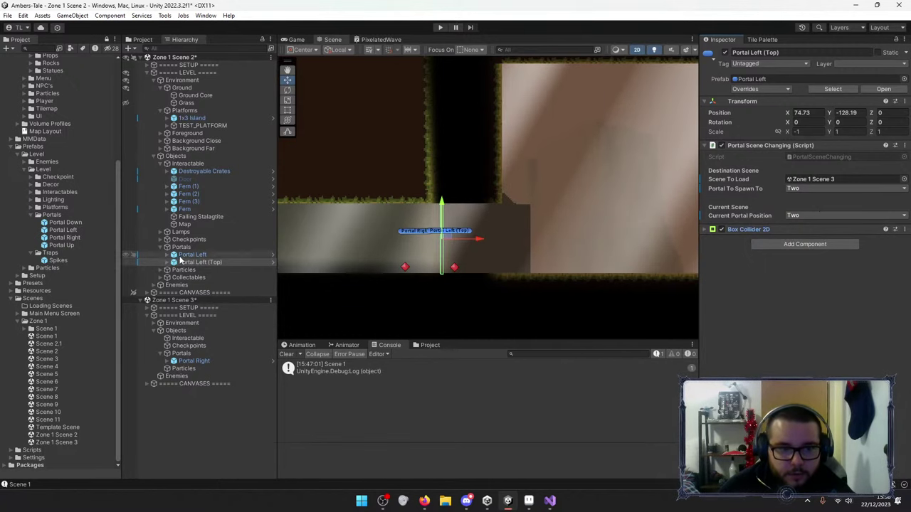
Set Portal To Spawn To to Two on Zone 1 Scene 3's Portal Right.
click(207, 360)
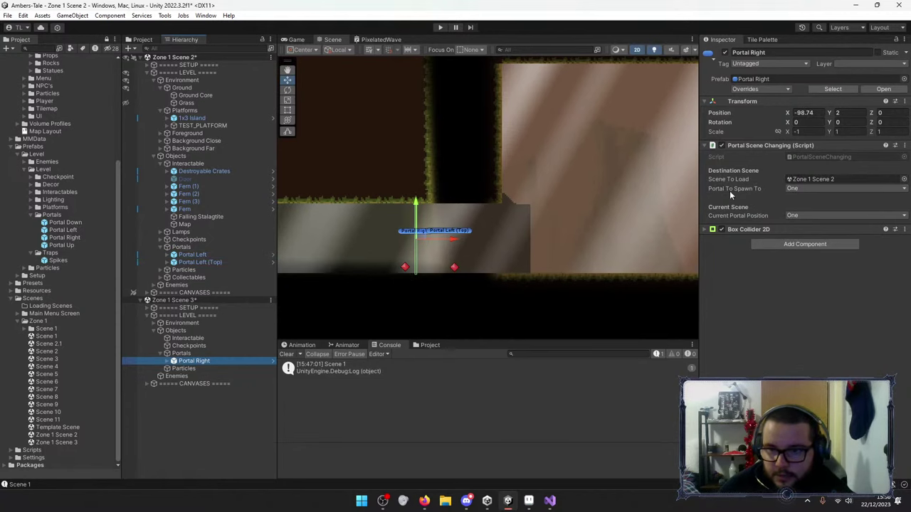
click(804, 188)
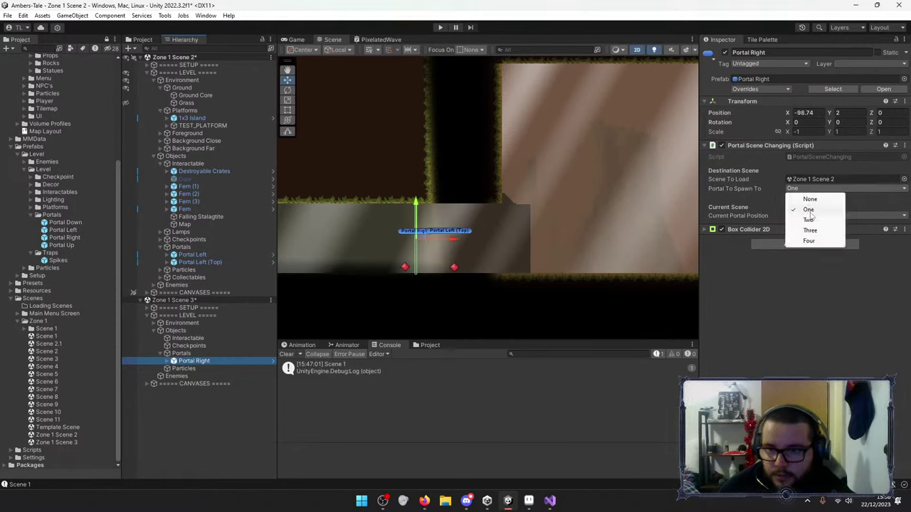
click(800, 214)
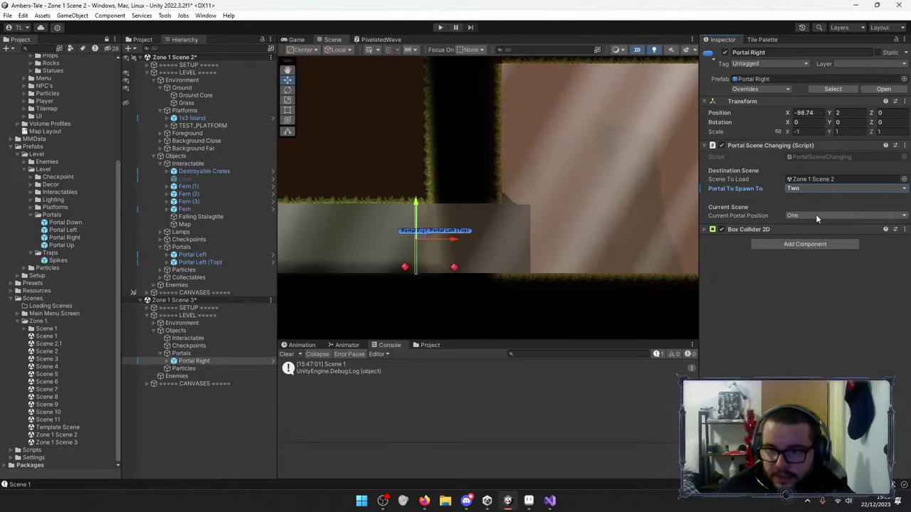
Set Portal To Spawn To to One on Zone 1 Scene 2's Portal Left (Top).
click(204, 262)
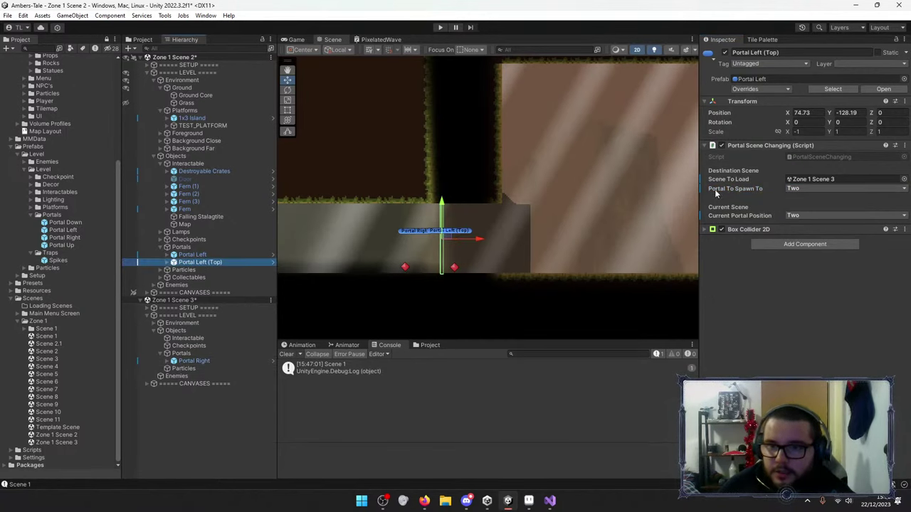
click(818, 189)
click(813, 211)
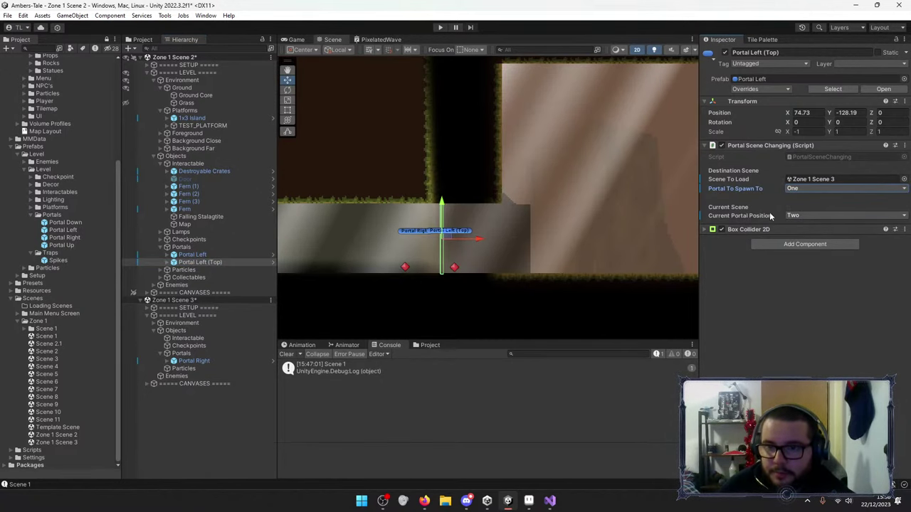
Review the portal placements and unload Zone 1 Scene 3 so only Zone 1 Scene 2 stays loaded.
scroll(484, 150, up, 3)
scroll(471, 249, up, 5)
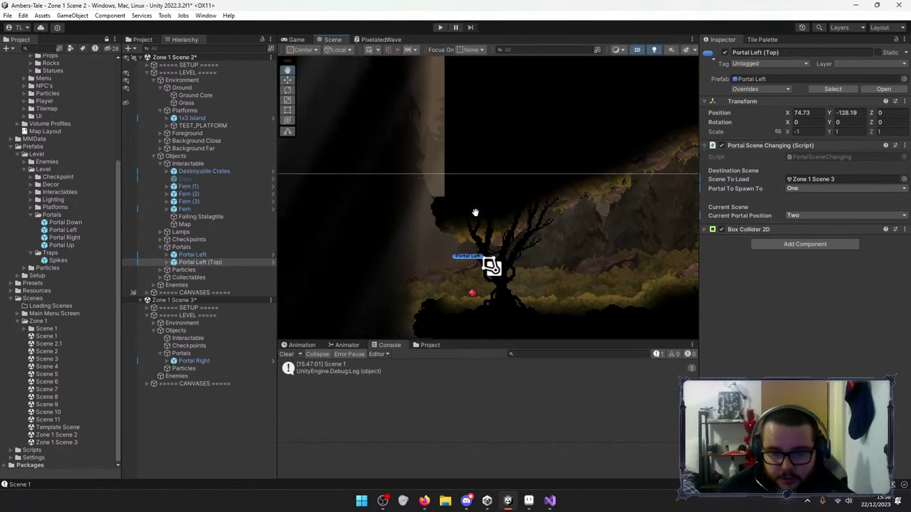
click(449, 211)
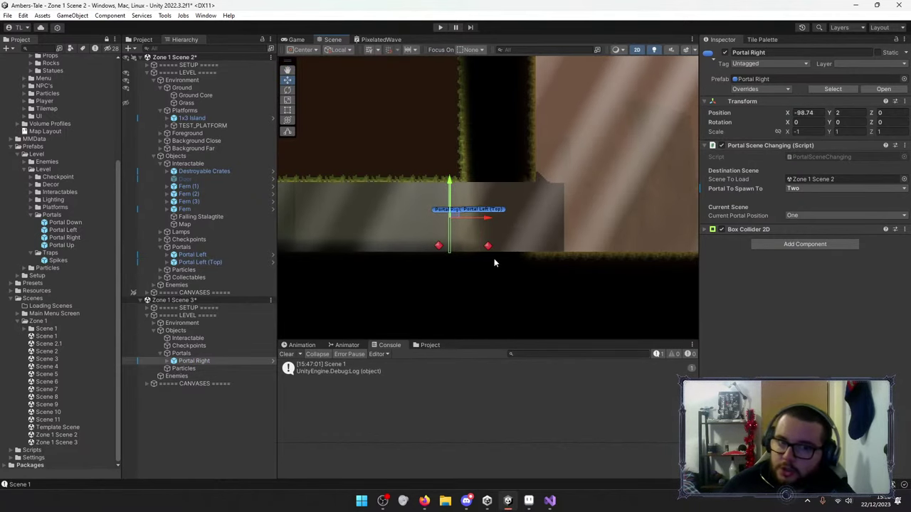
right_click(214, 299)
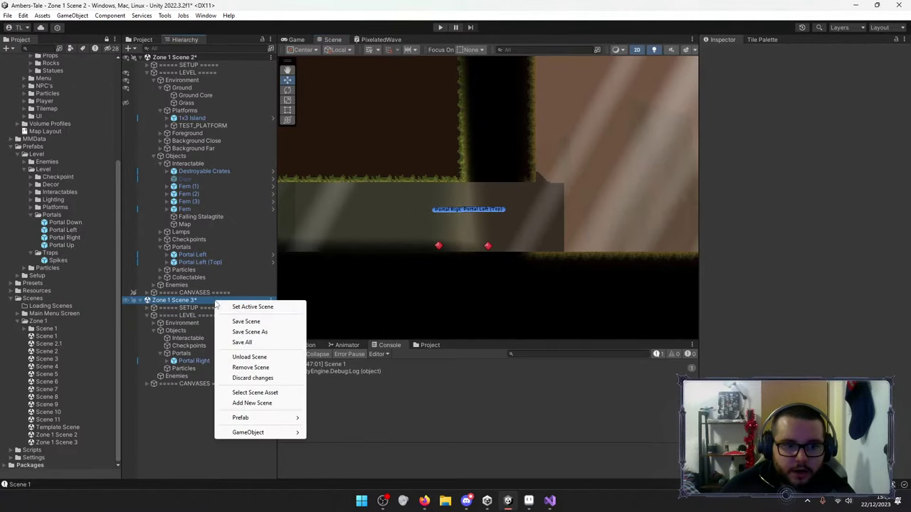
click(252, 357)
key(Escape)
Play-test Zone 1 Scene 2, moving the character through the upper left opening to test the portal into Zone 1 Scene 3.
click(440, 27)
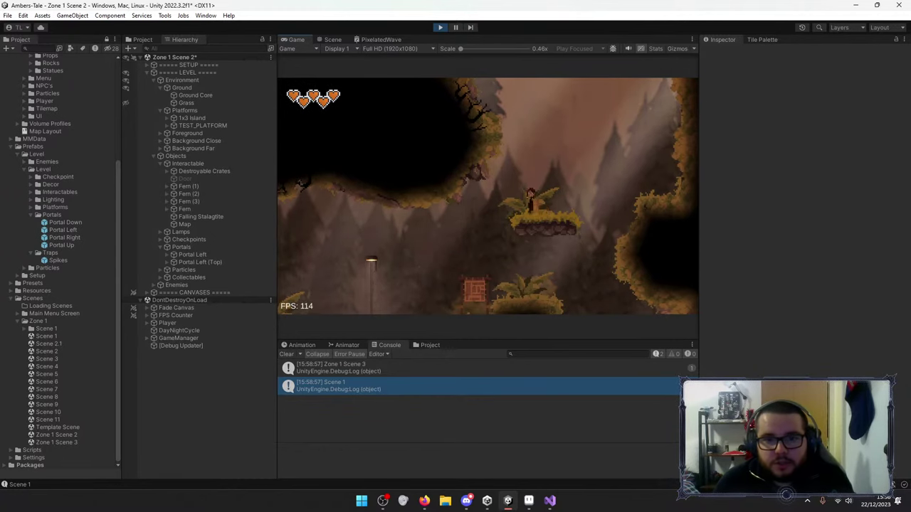
key(space)
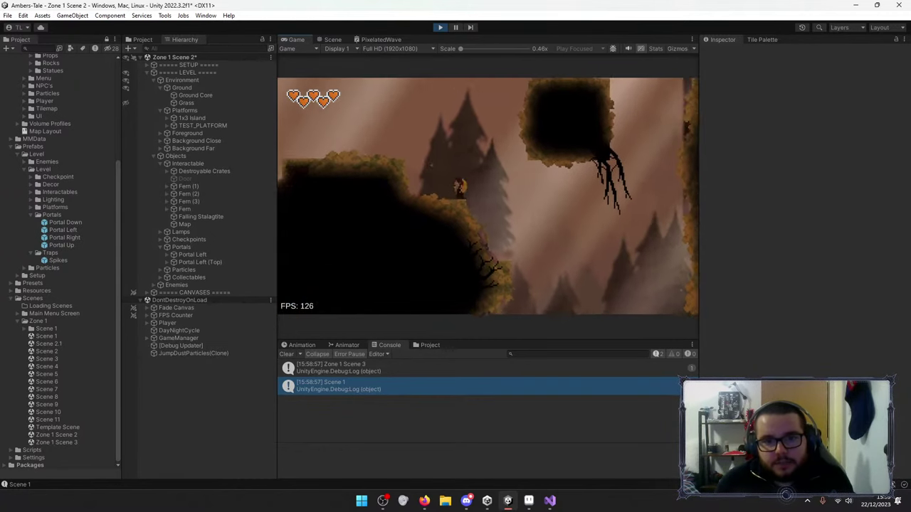
key(space)
key(Right)
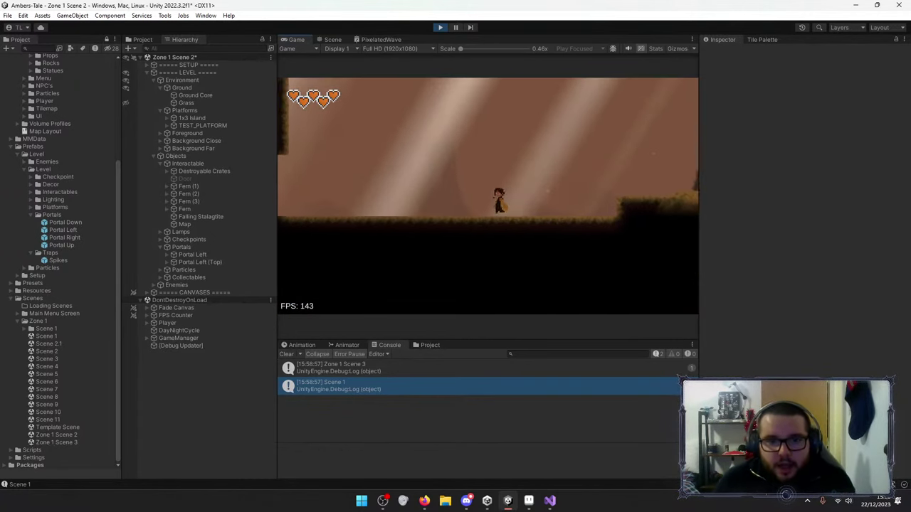
key(Left)
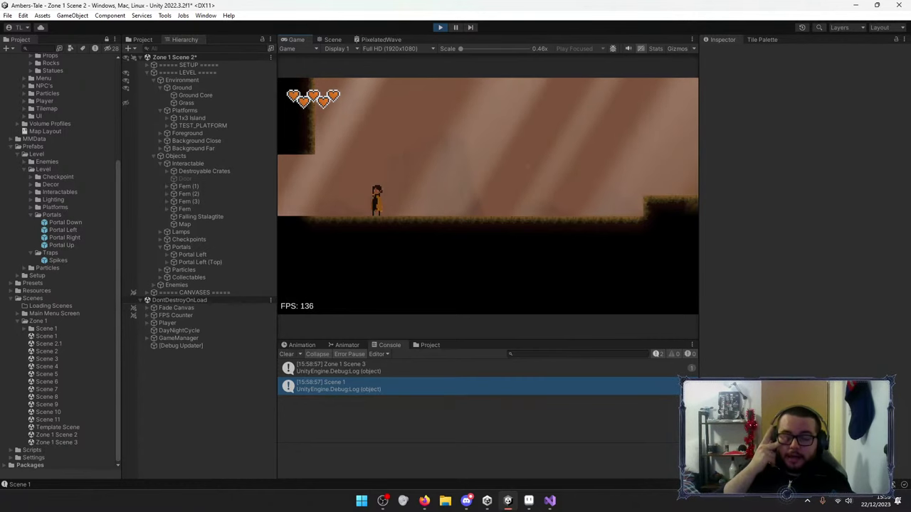
key(Tab)
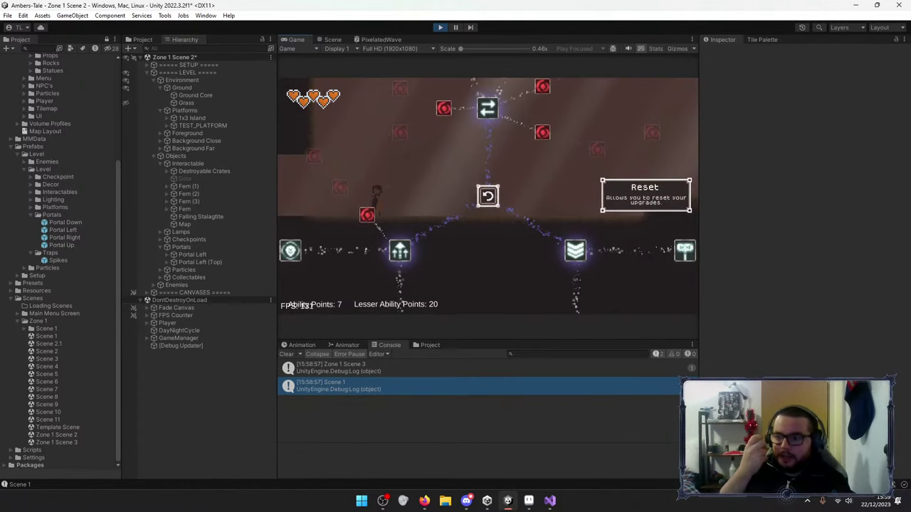
key(Tab)
key(a)
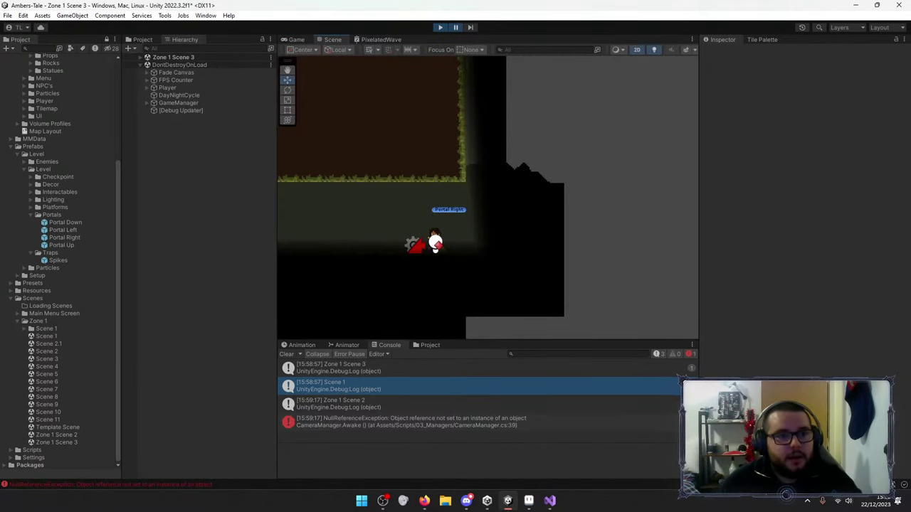
Inspect the CameraManager error logged during the play-test, stop play mode and collapse Zone 1 Scene 2's LEVEL group.
click(474, 425)
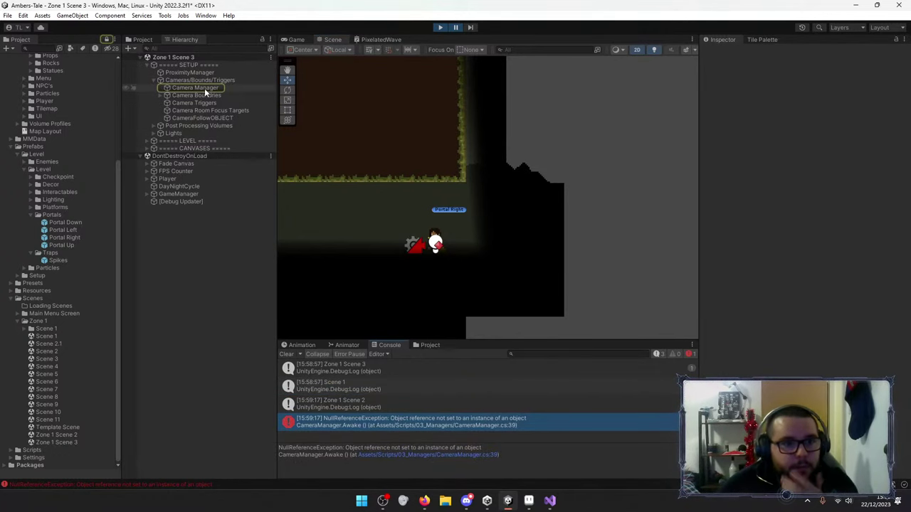
click(441, 28)
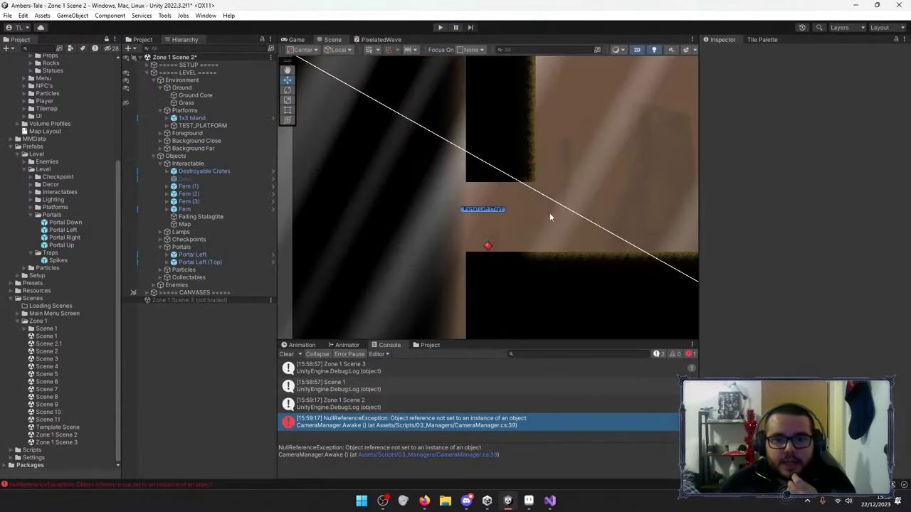
click(154, 72)
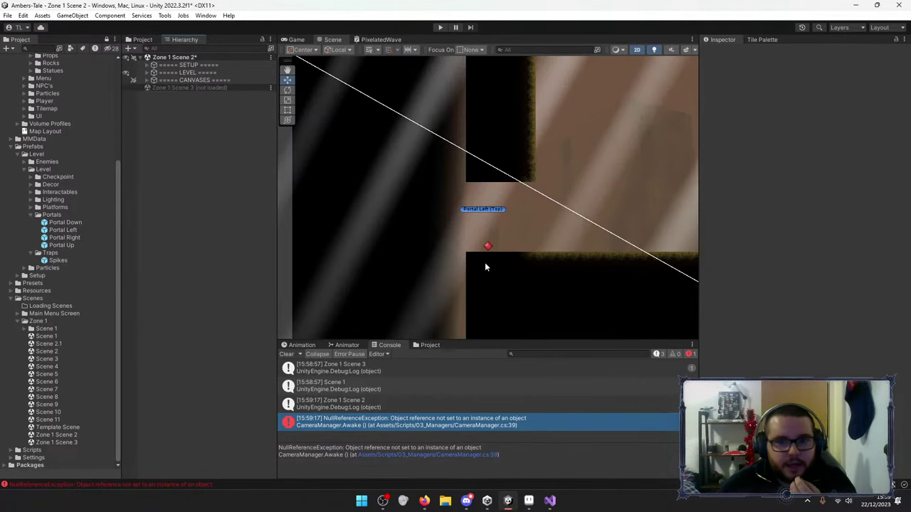
scroll(449, 258, down, 3)
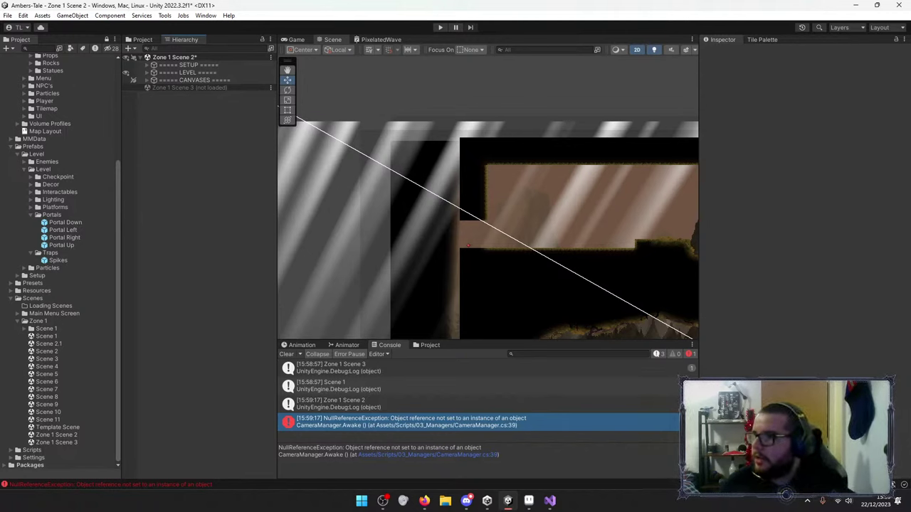
key(alt+Tab)
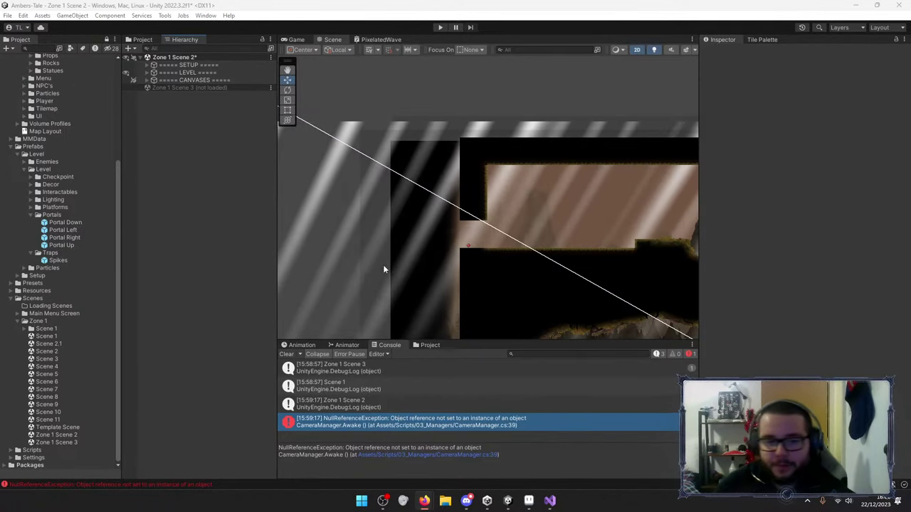
Clear the console, load Zone 1 Scene 3 again alongside Zone 1 Scene 2 and expand its SETUP group.
click(290, 354)
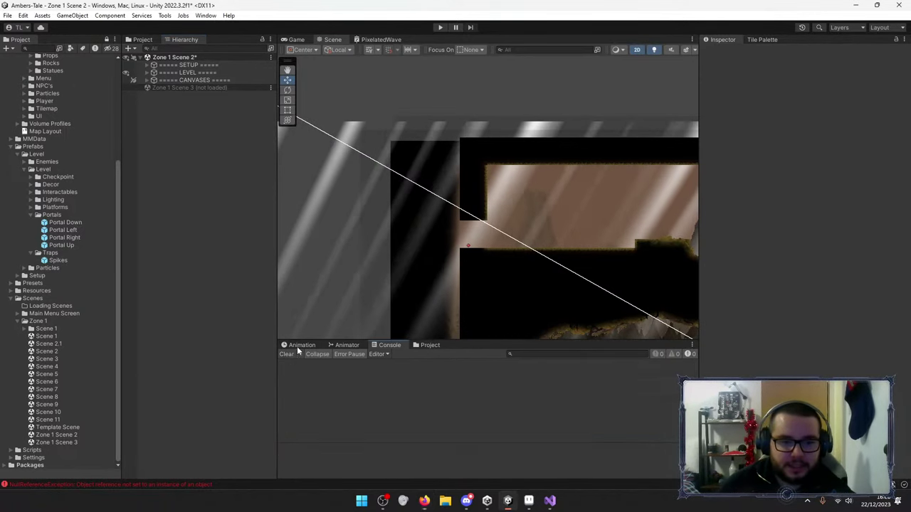
right_click(188, 86)
click(225, 94)
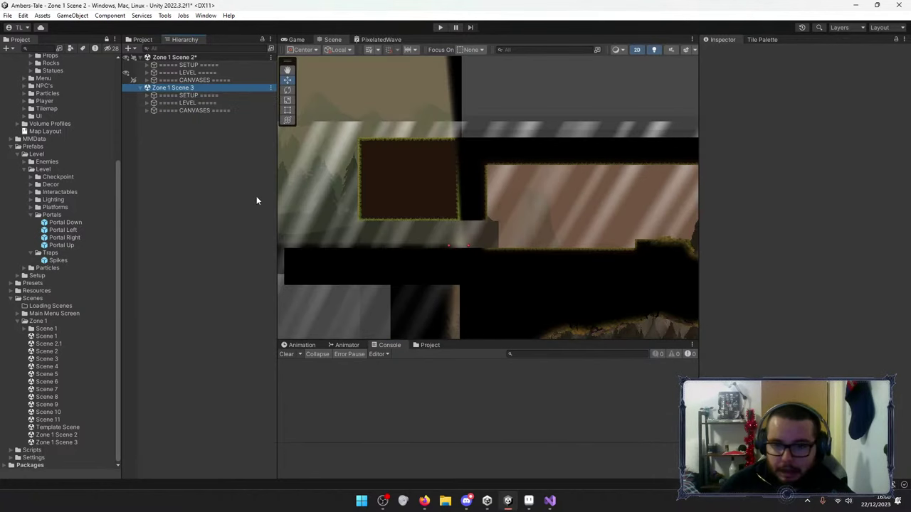
click(148, 95)
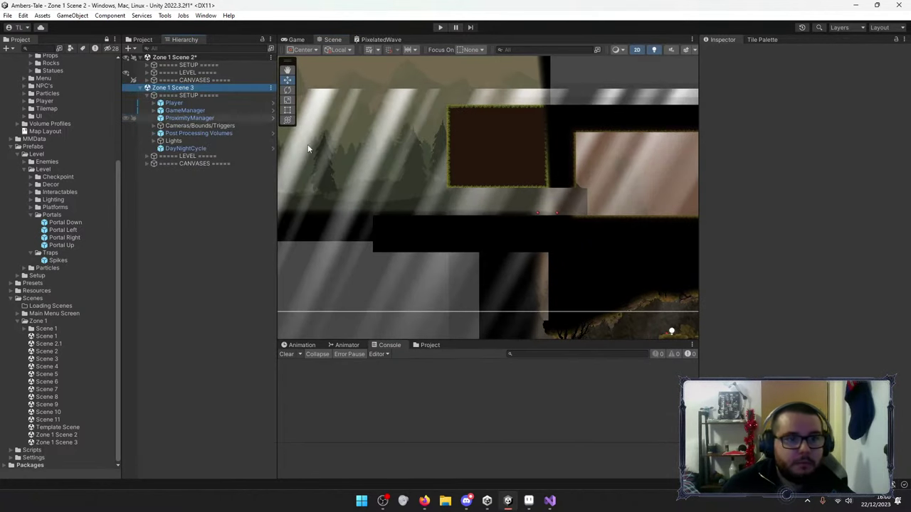
Open Zone 1 Scene 3's Cameras/Bounds/Triggers group and review the virtual cameras assigned in its Camera Manager.
middle_drag(414, 187, 504, 258)
scroll(498, 264, down, 5)
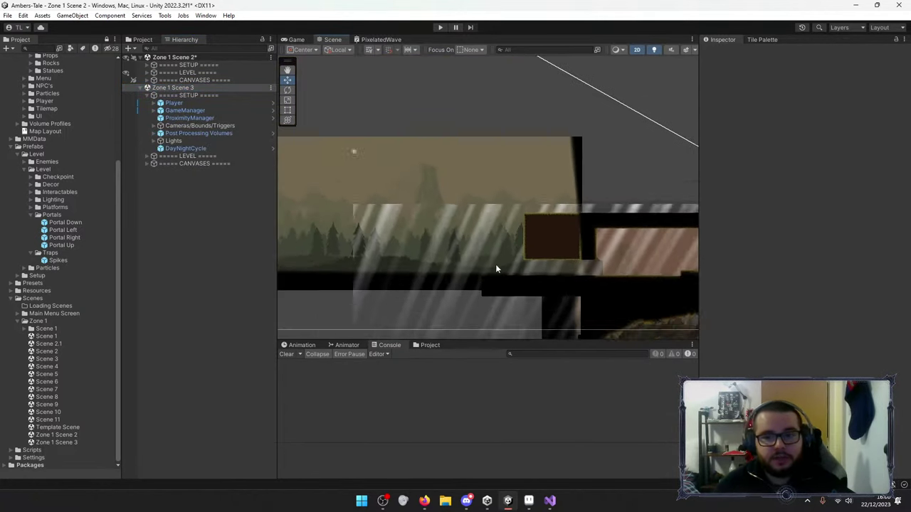
click(159, 126)
click(193, 133)
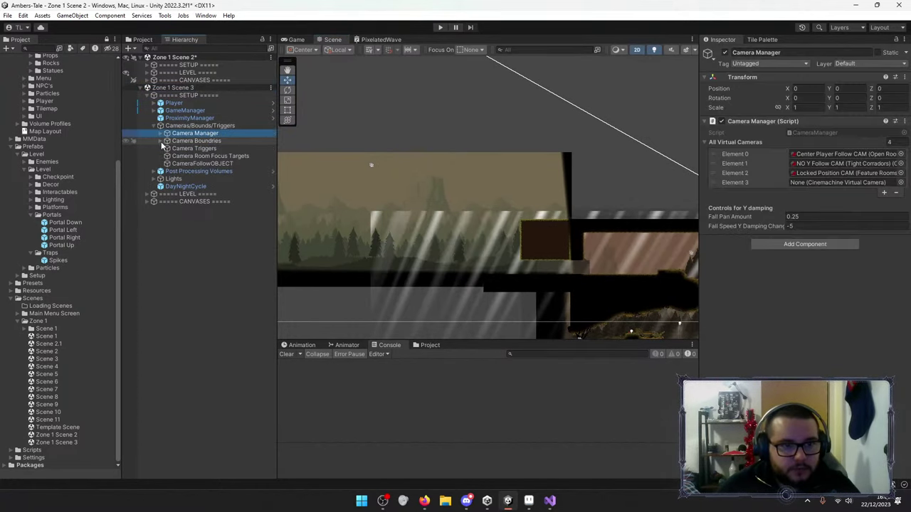
Move the Main Area camera boundary onto Zone 1 Scene 3's forest area, at about X 189.53, Y -143.16.
click(165, 142)
click(192, 148)
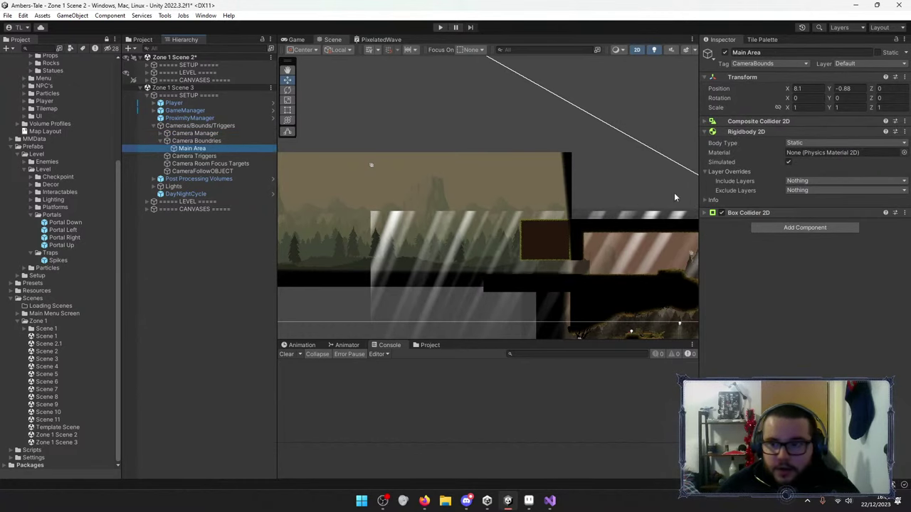
click(705, 213)
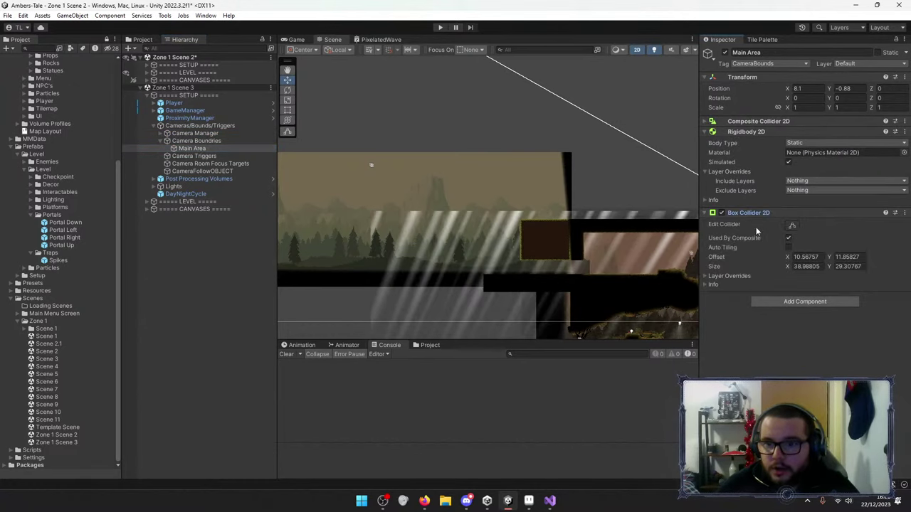
scroll(544, 250, down, 6)
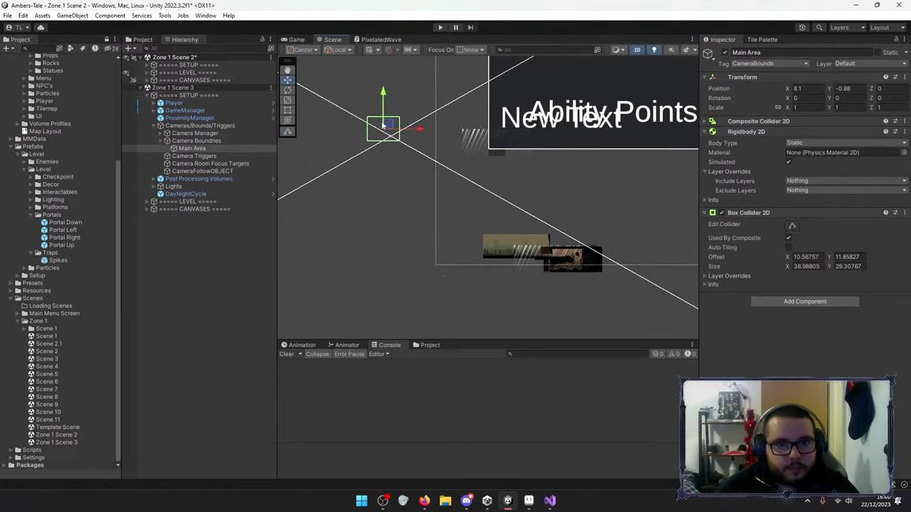
drag(383, 125, 526, 201)
scroll(523, 247, up, 4)
scroll(523, 248, up, 2)
scroll(530, 219, up, 2)
scroll(530, 219, up, 2)
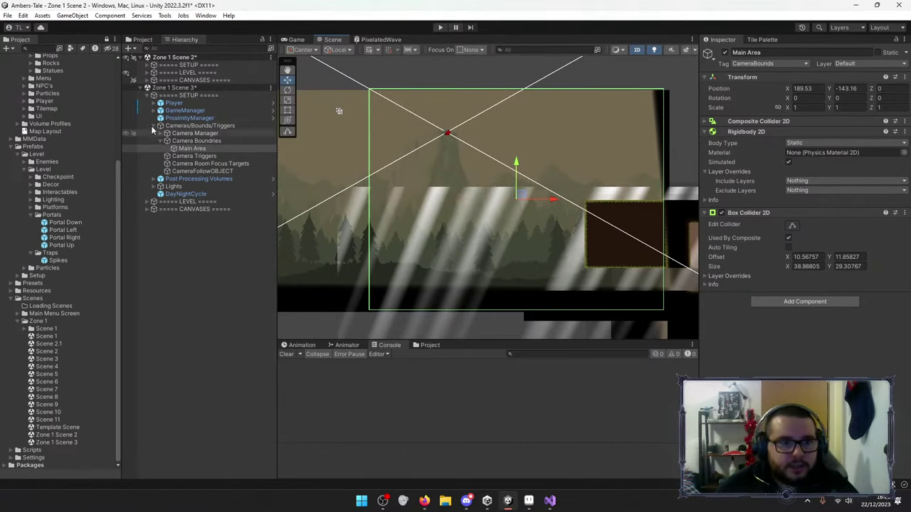
Reshape the Midground All Light, moving its lower right corner point to about X 43.24, Y -24.54 so it covers the ground edge.
click(160, 185)
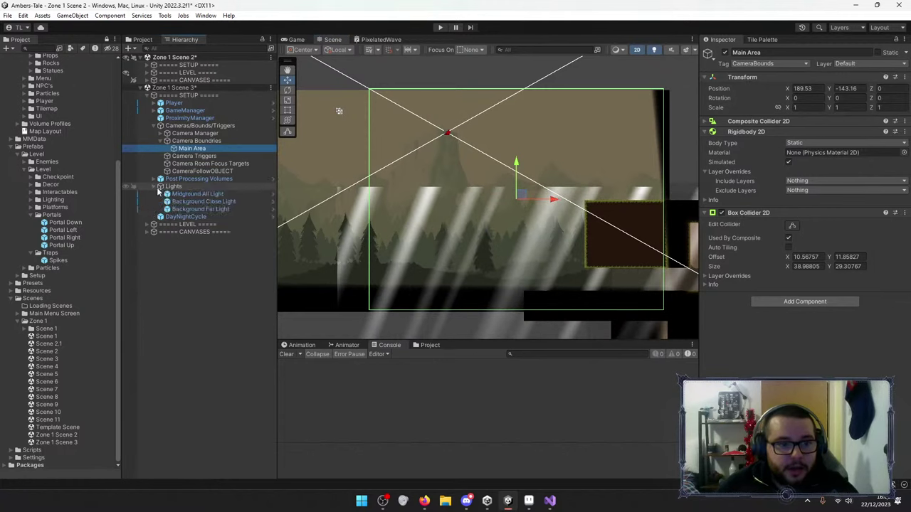
click(198, 193)
click(792, 217)
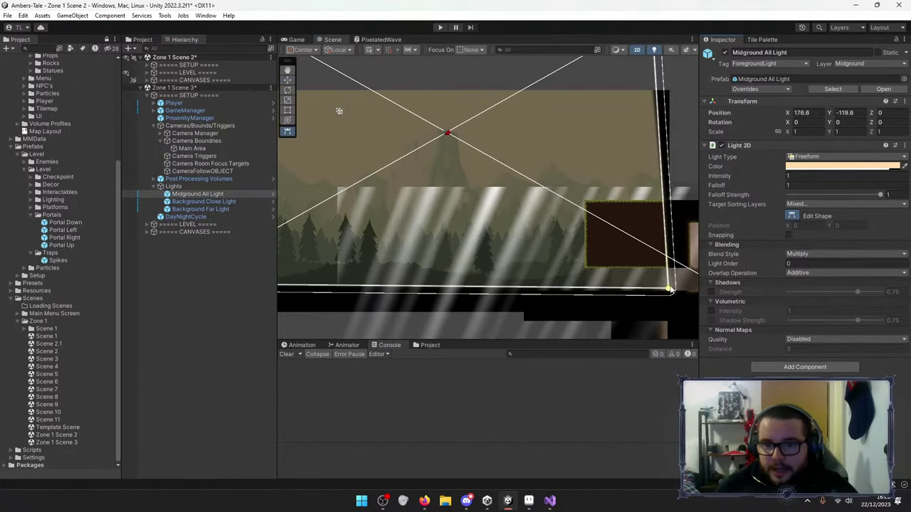
drag(673, 291, 665, 296)
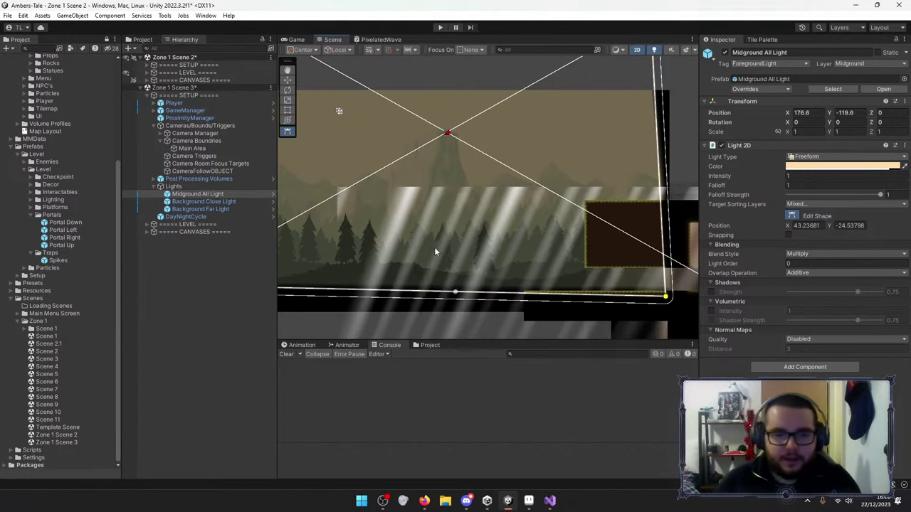
scroll(504, 276, up, 2)
middle_drag(646, 240, 481, 195)
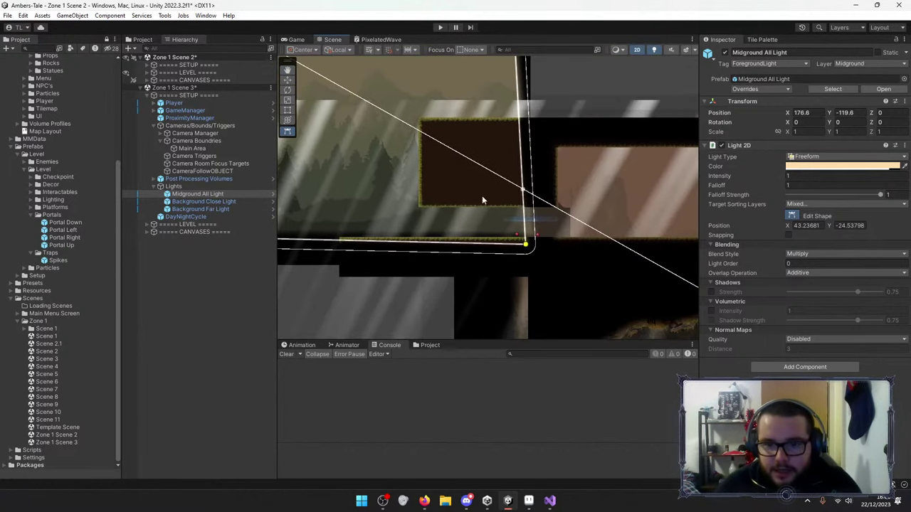
Select Zone 1 Scene 3's Camera Manager again to check its camera setup.
click(191, 134)
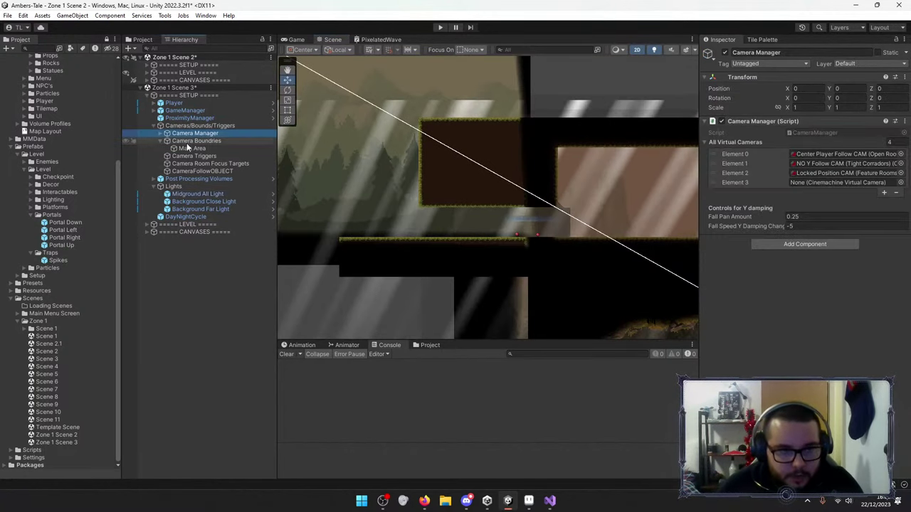
Check the Follow target of the virtual cameras under the Camera Manager in Zone 1 Scene 3.
click(160, 133)
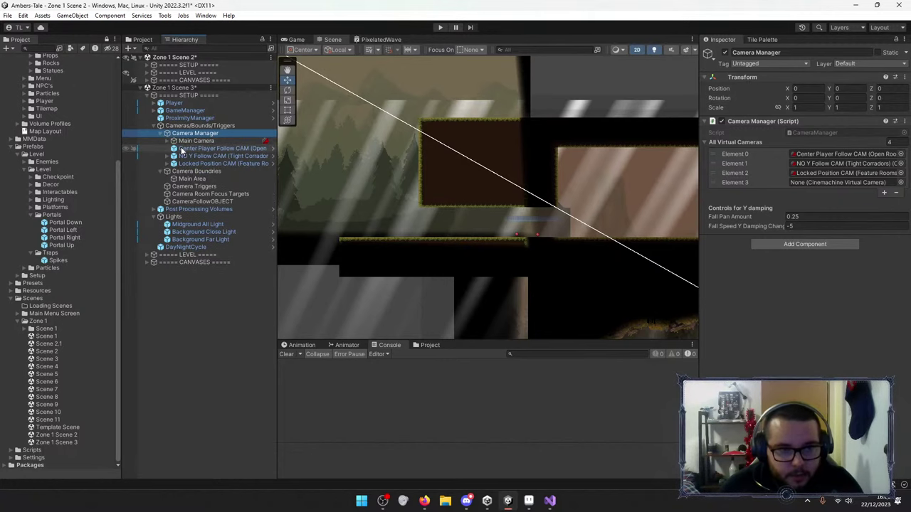
click(182, 150)
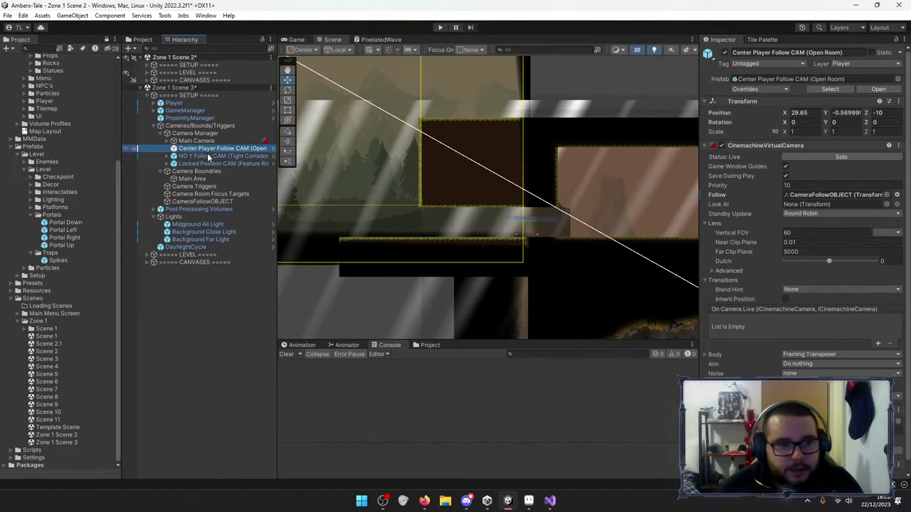
click(206, 156)
click(208, 163)
click(205, 149)
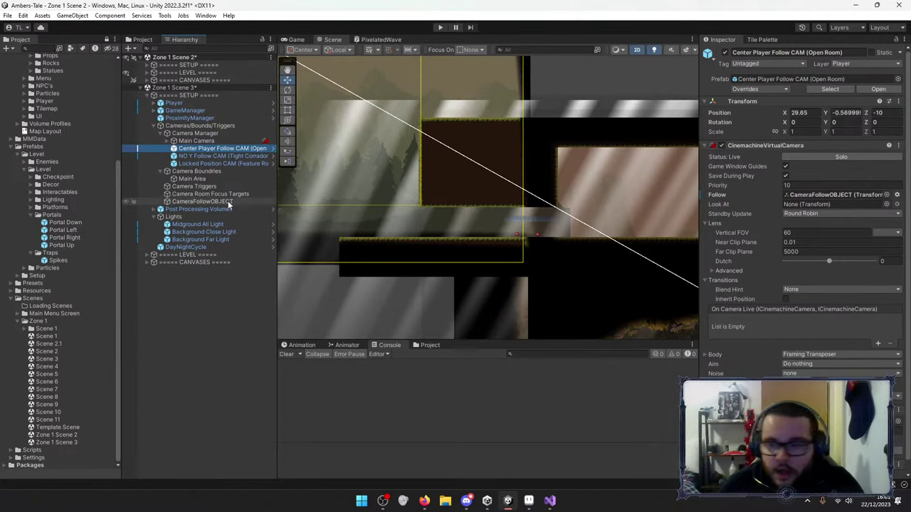
scroll(762, 377, down, 1)
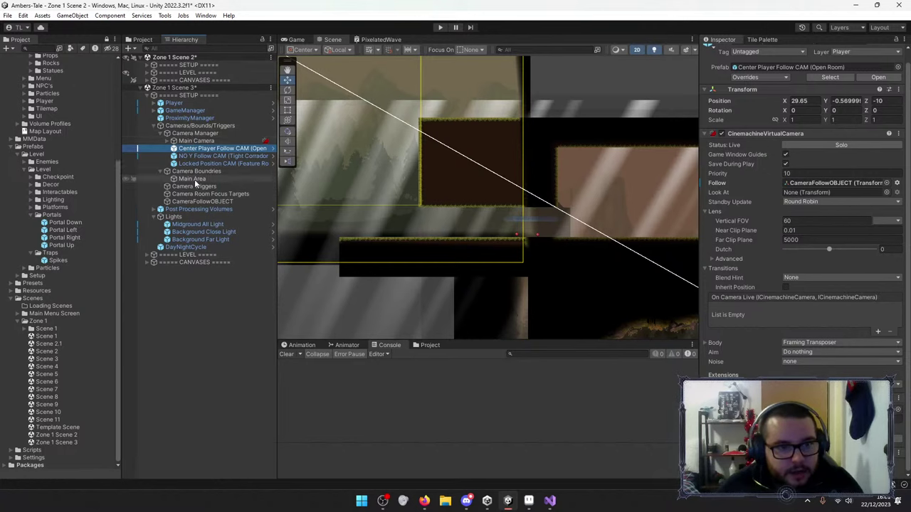
click(693, 357)
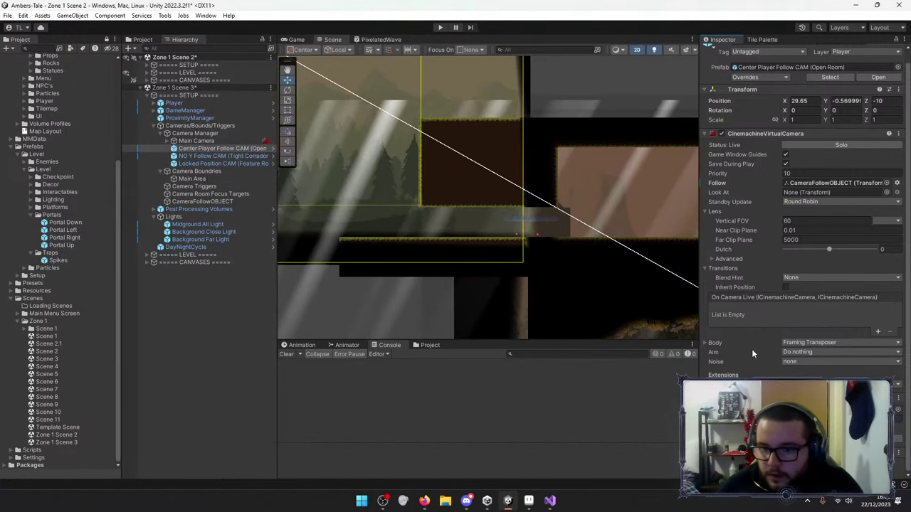
scroll(752, 352, up, 1)
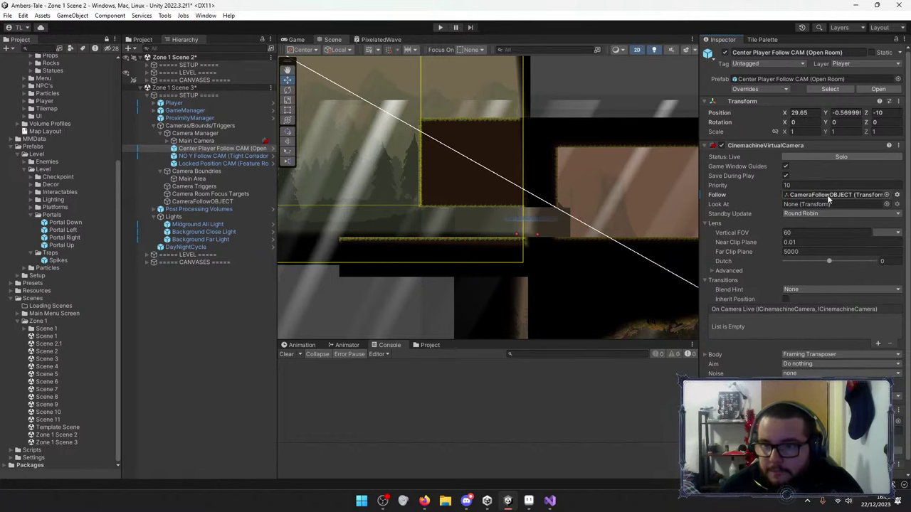
drag(199, 204, 829, 199)
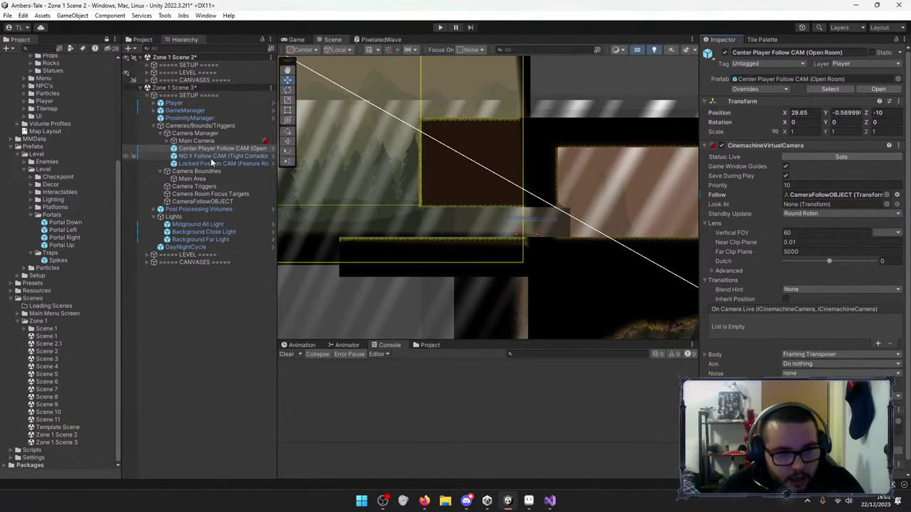
Move CameraFollowOBJECT into the level geometry at about X 205.2, Y -141.8.
double_click(207, 203)
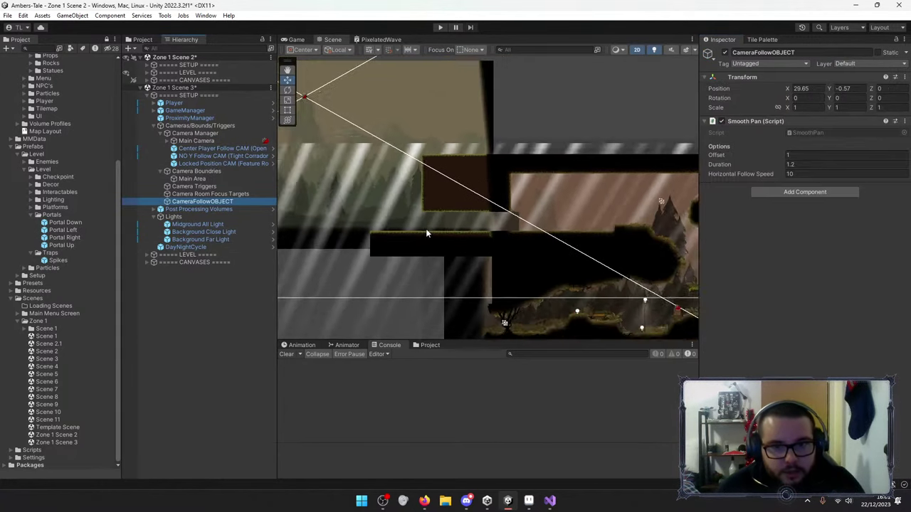
scroll(426, 235, down, 10)
middle_drag(380, 175, 535, 236)
drag(374, 140, 566, 296)
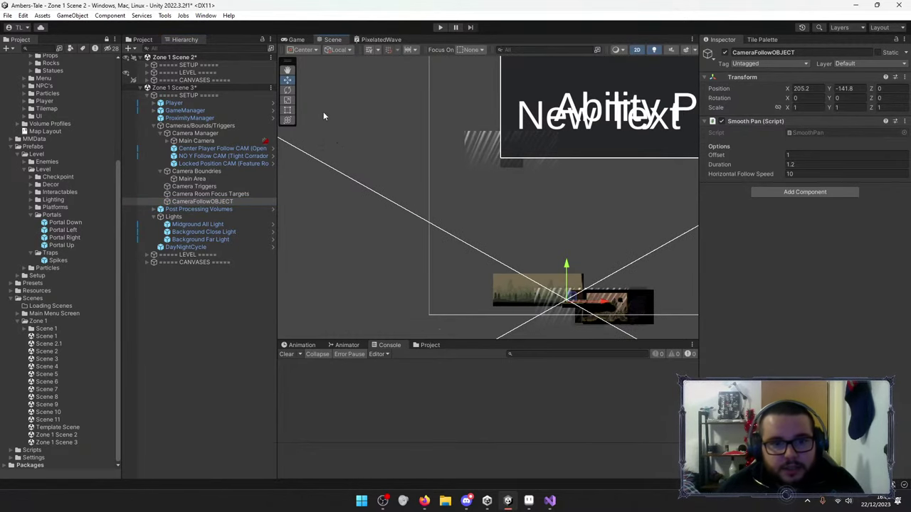
Place the Player on the ledge just before the portal at about X 211.25, Y -142.32.
drag(342, 136, 351, 165)
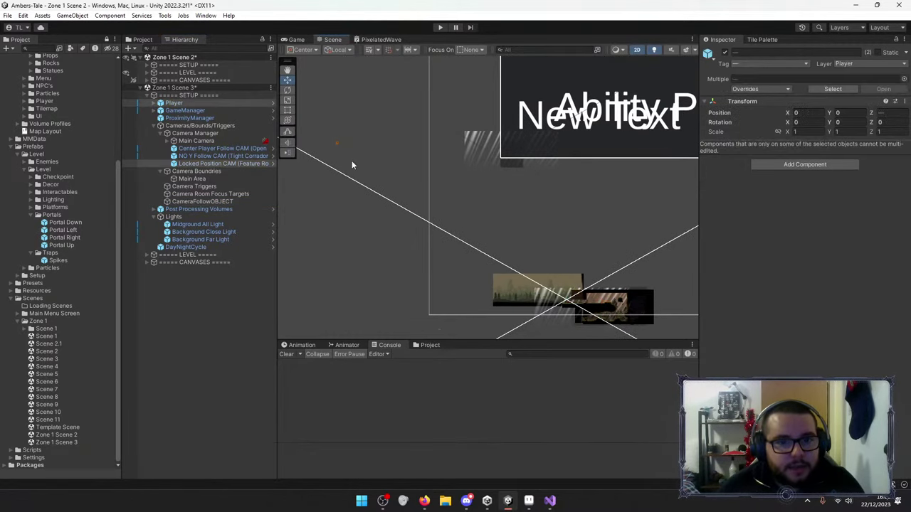
click(265, 103)
click(290, 114)
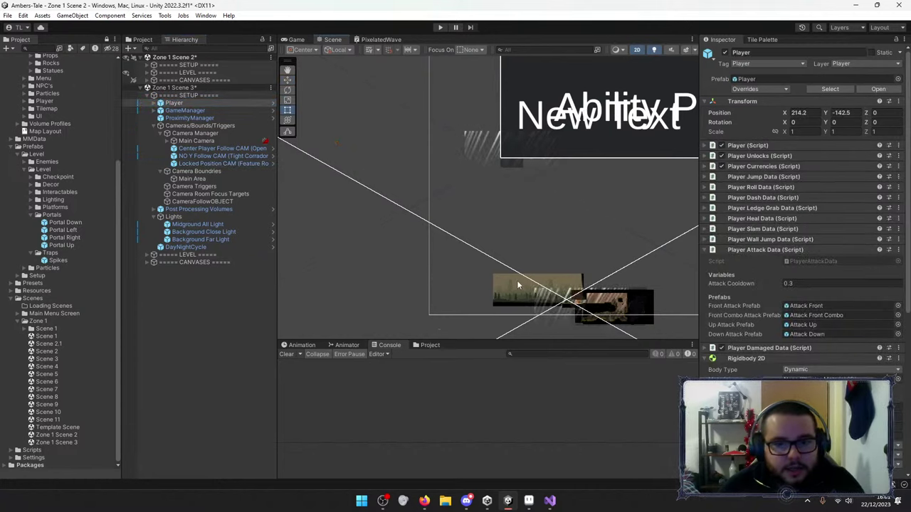
key(f)
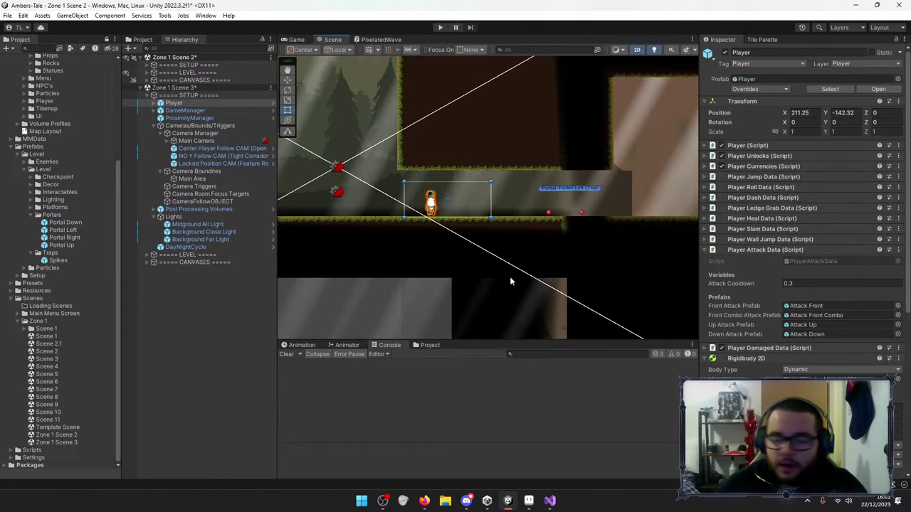
key(alt+Tab)
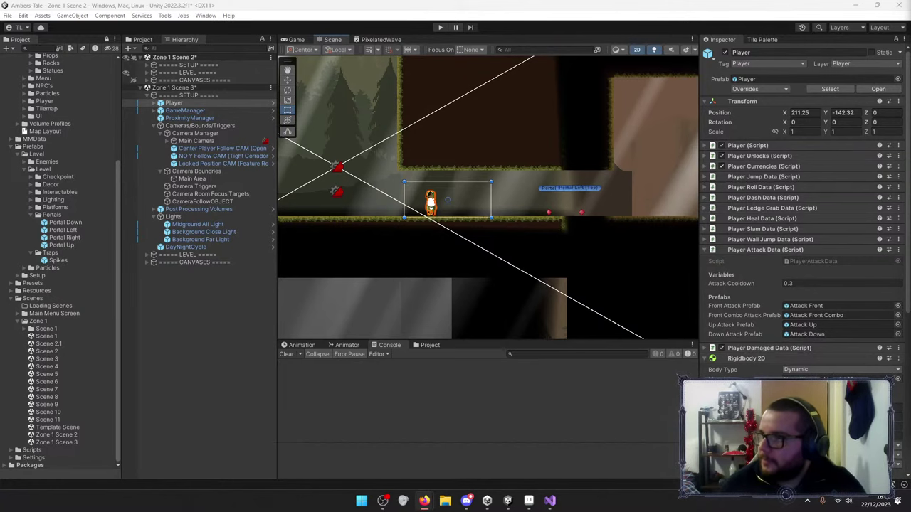
scroll(845, 250, down, 3)
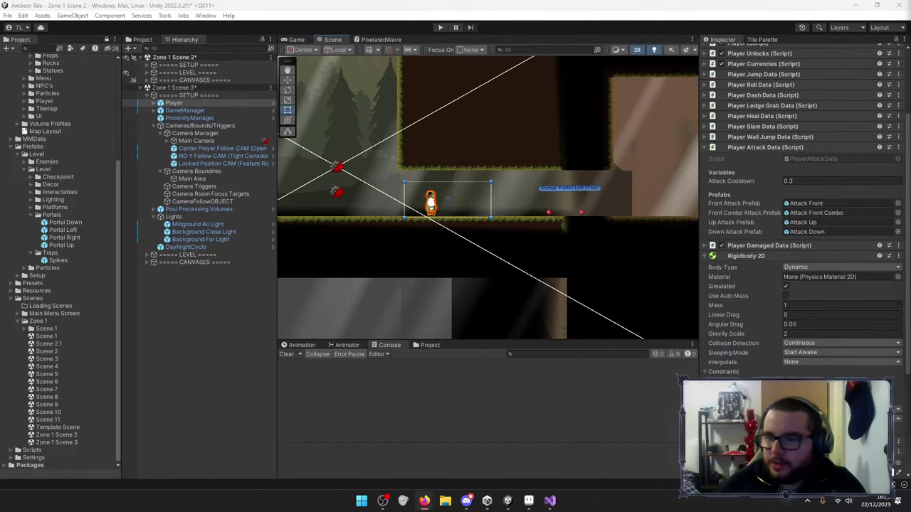
scroll(845, 250, down, 1)
scroll(431, 198, down, 3)
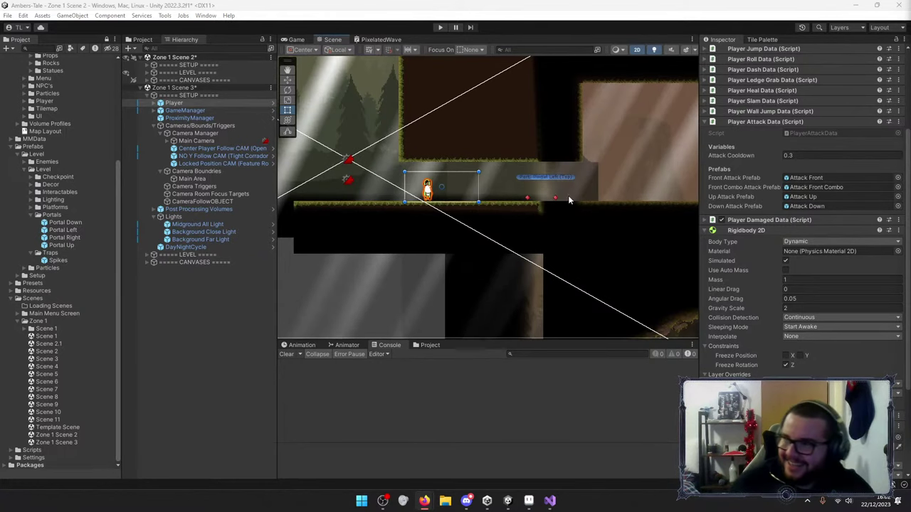
scroll(479, 224, down, 3)
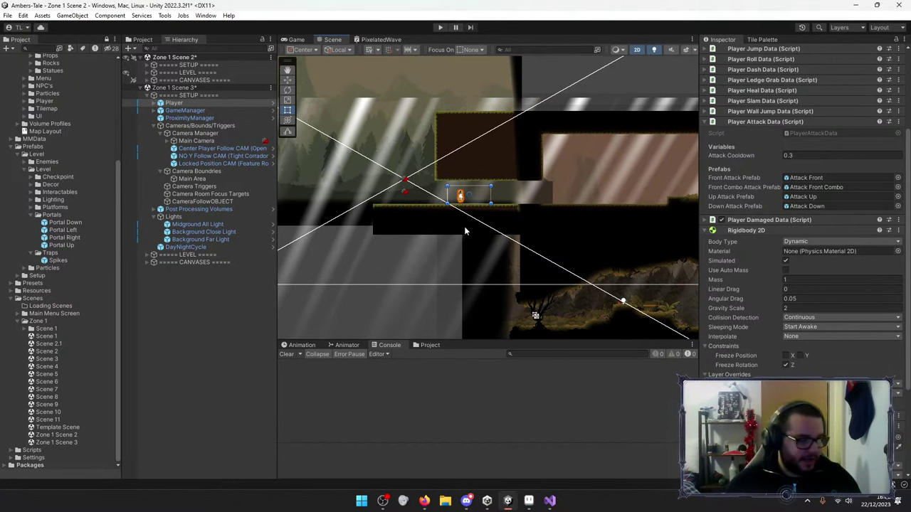
Stop a trial run made with both scenes loaded and unload Zone 1 Scene 3.
key(ctrl+p)
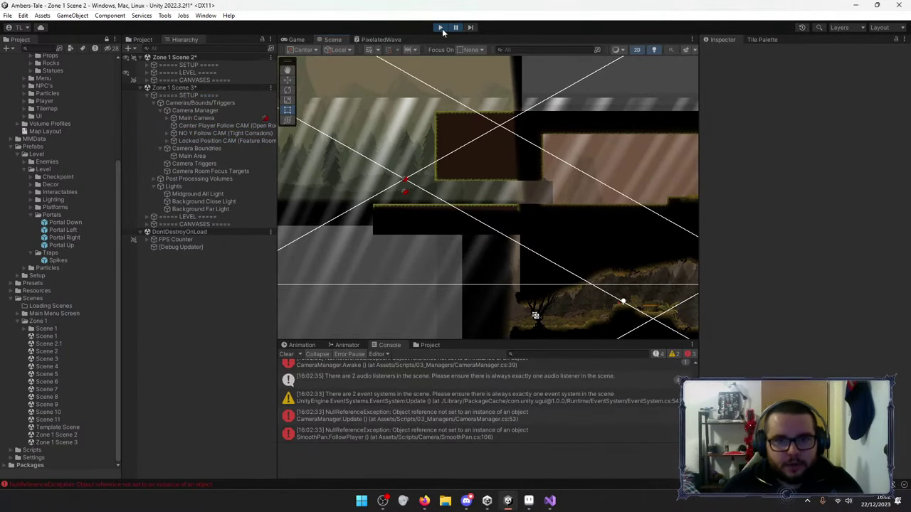
click(441, 27)
right_click(191, 88)
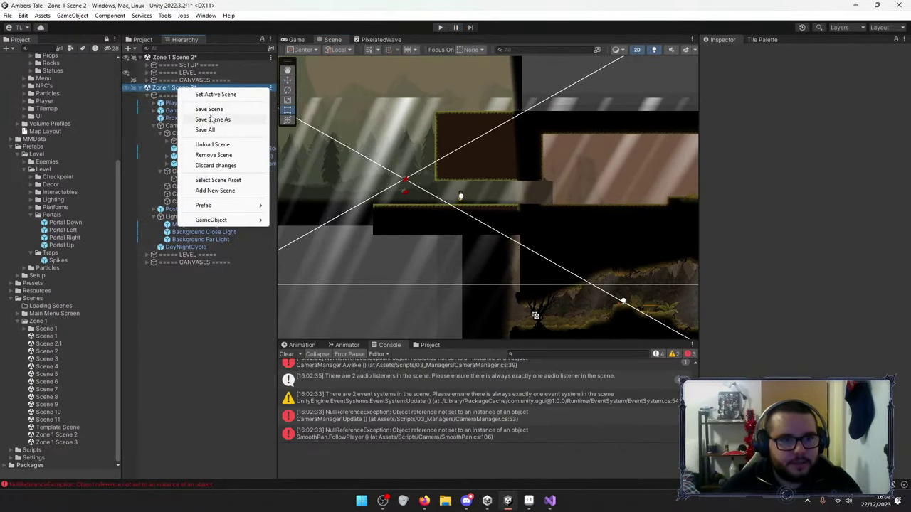
click(211, 145)
click(444, 269)
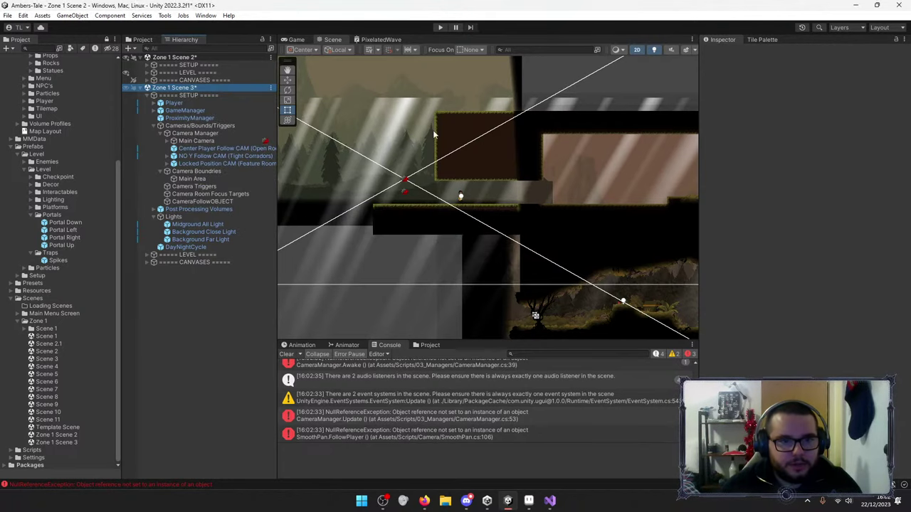
Play-test Zone 1 Scene 2 by climbing from the floating platform to the upper ledge and walking back along it.
click(440, 27)
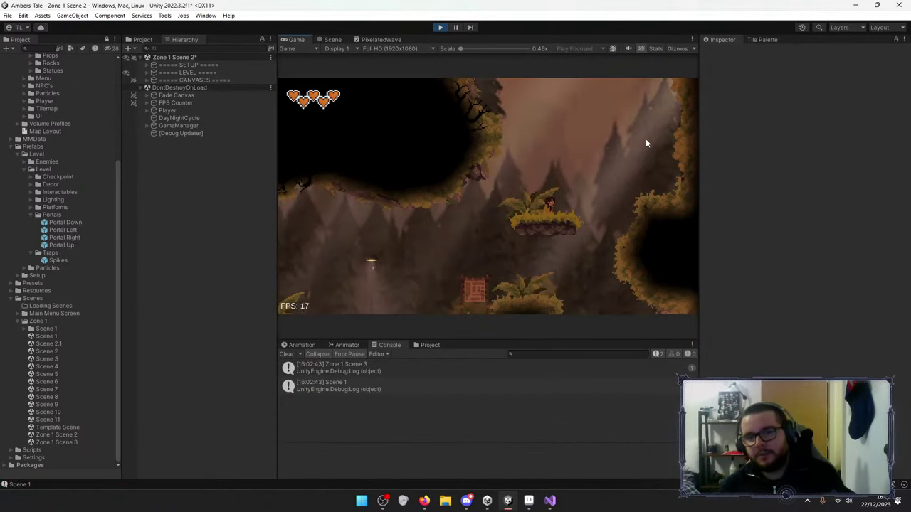
key(space)
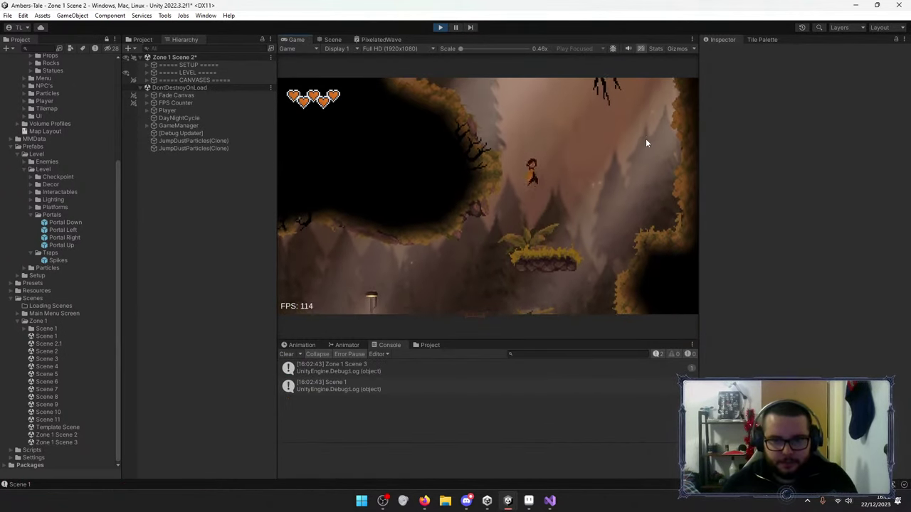
key(space)
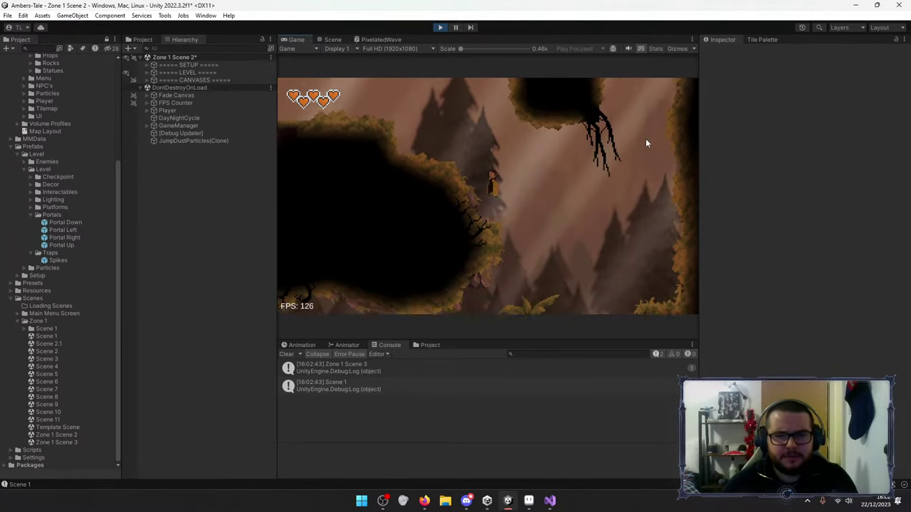
key(d)
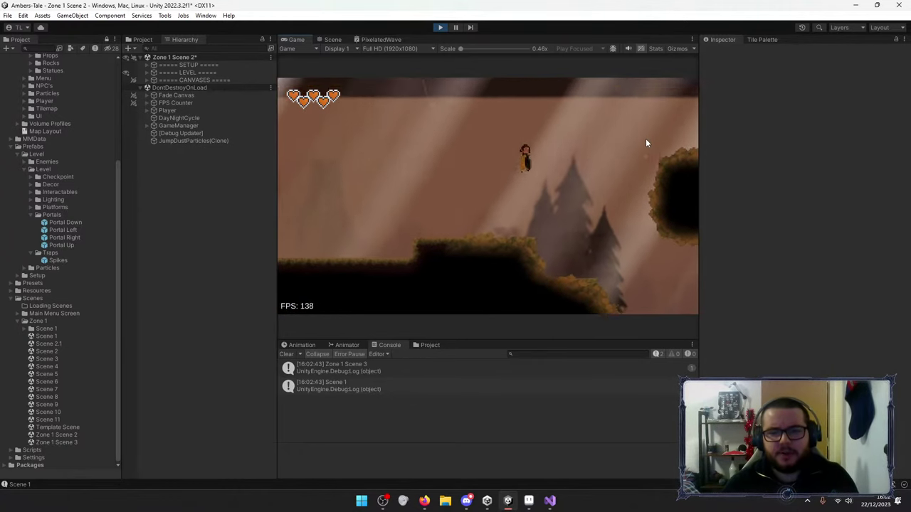
key(space)
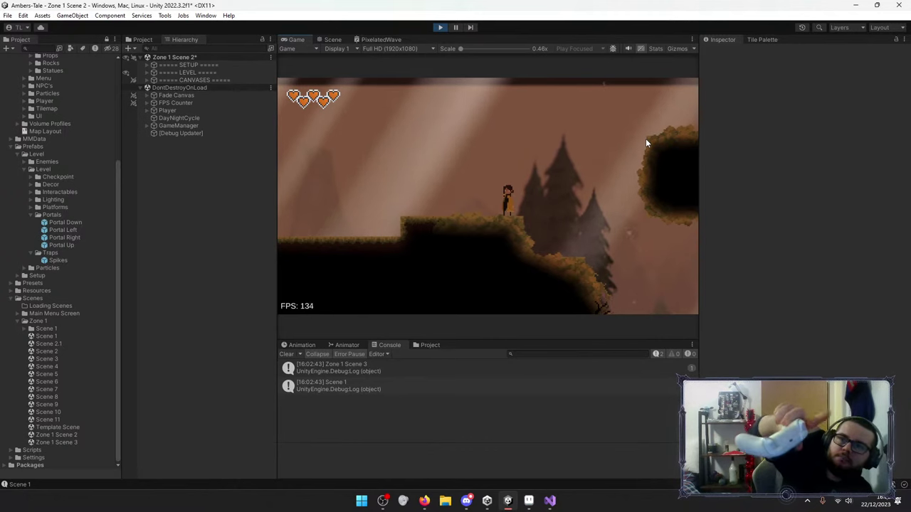
key(a)
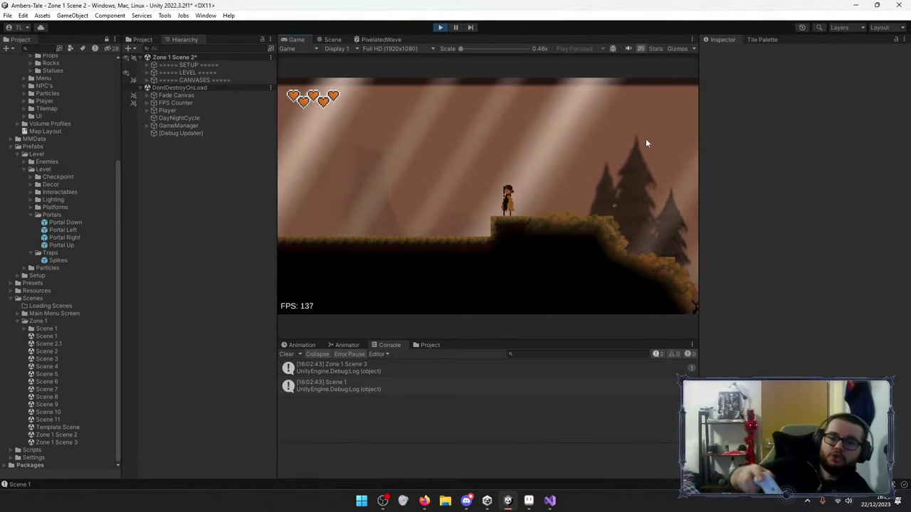
key(a)
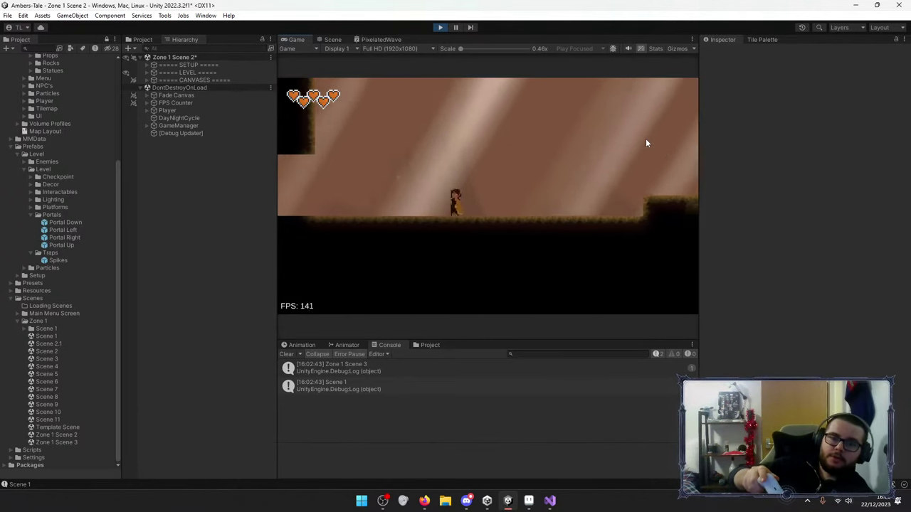
Test the character's jump, dash and slam around the upper ledge and pause the game.
key(space)
key(d)
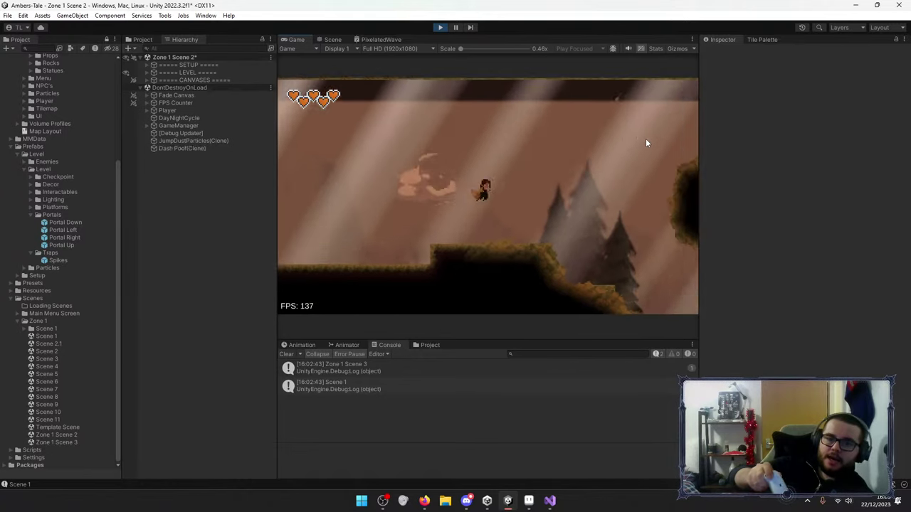
key(d)
key(a)
key(space)
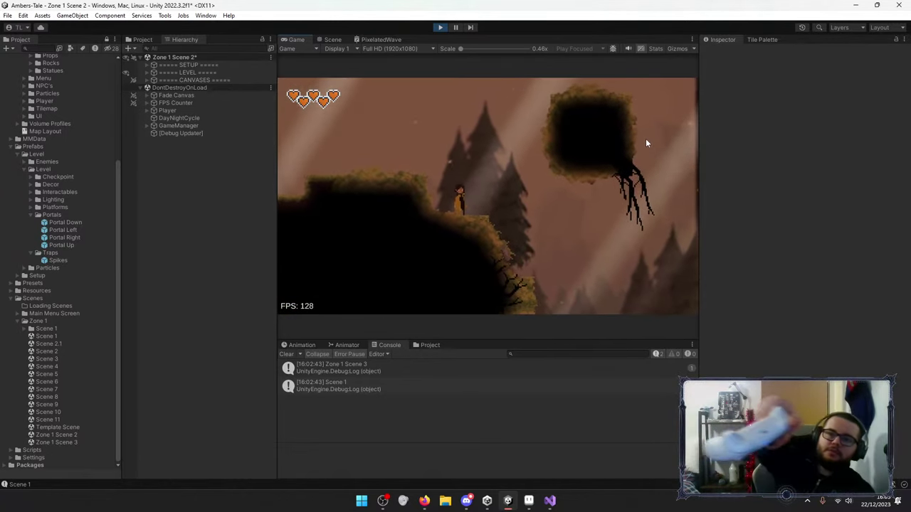
key(space)
key(s)
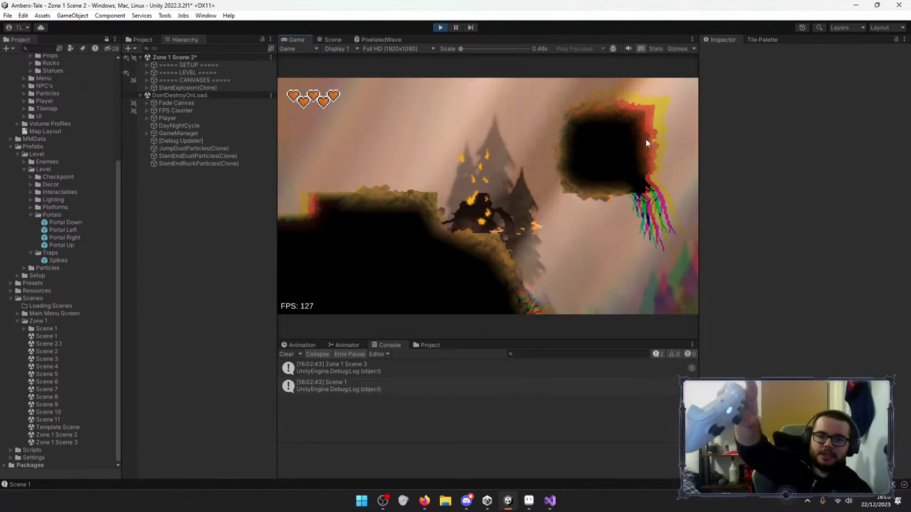
key(space)
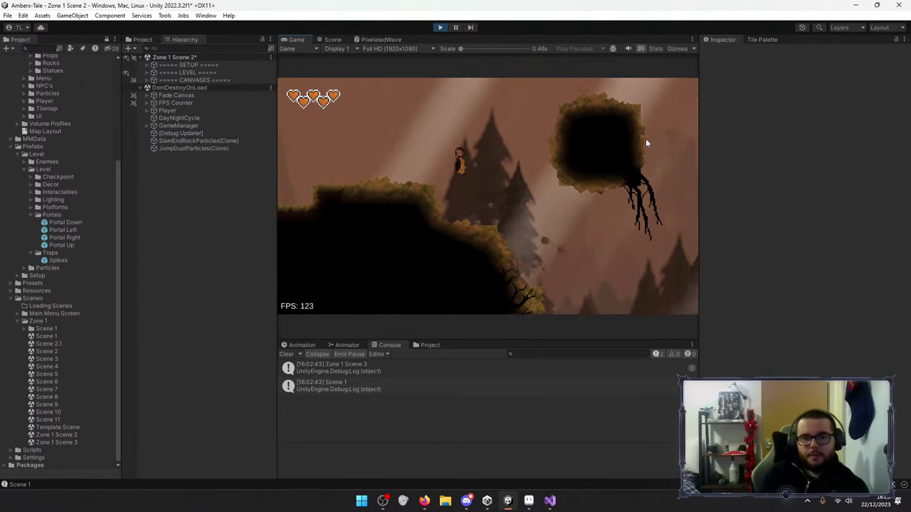
key(a)
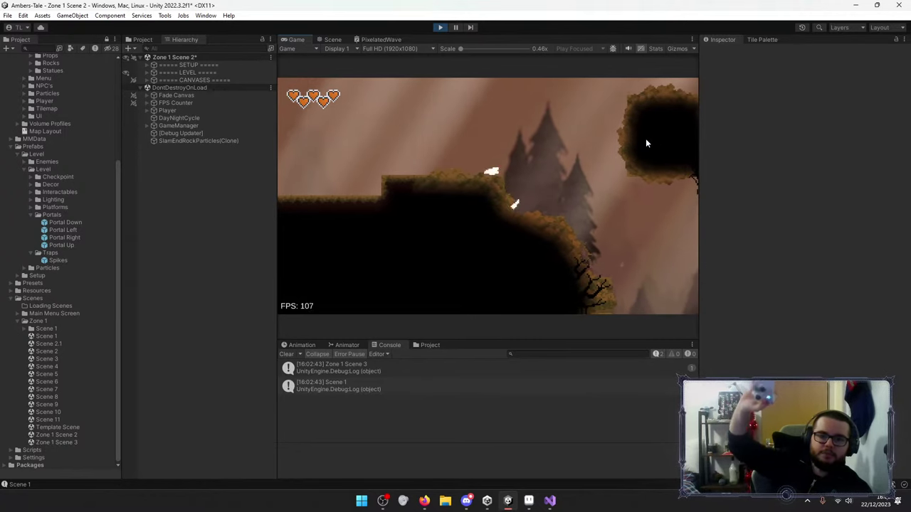
key(space)
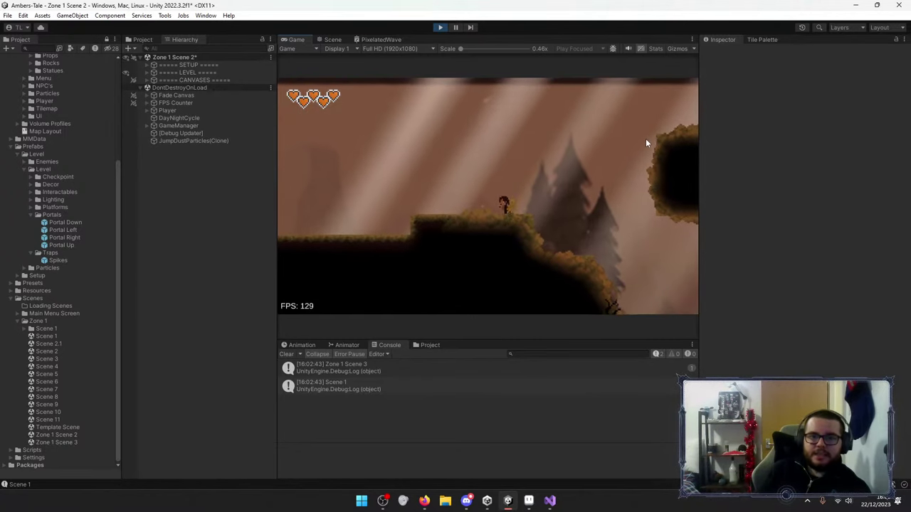
key(space)
key(space)
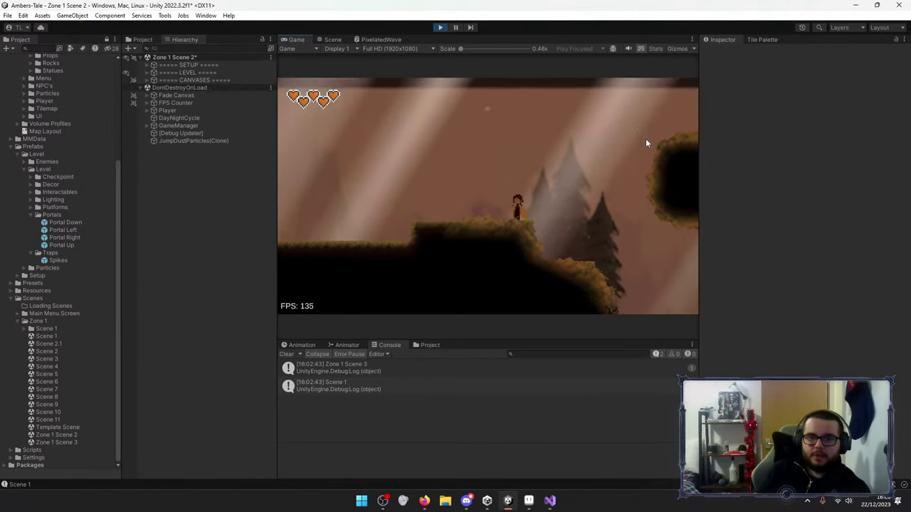
key(space)
key(a)
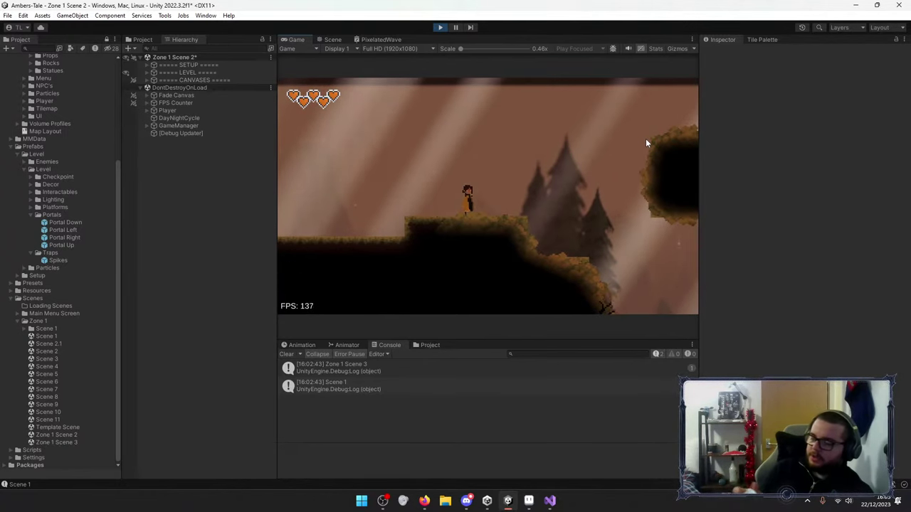
key(Escape)
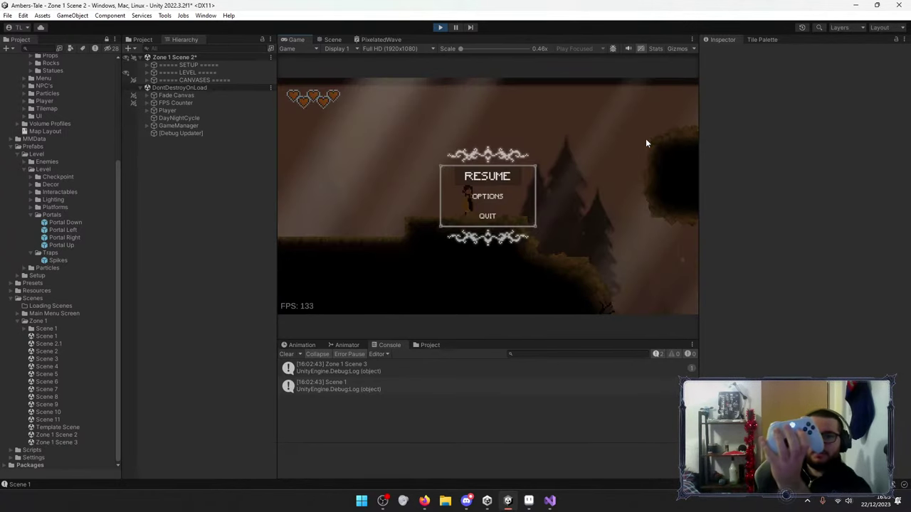
Resume the paused game, view the upgrade tree briefly, and end the play-test.
key(Escape)
key(Tab)
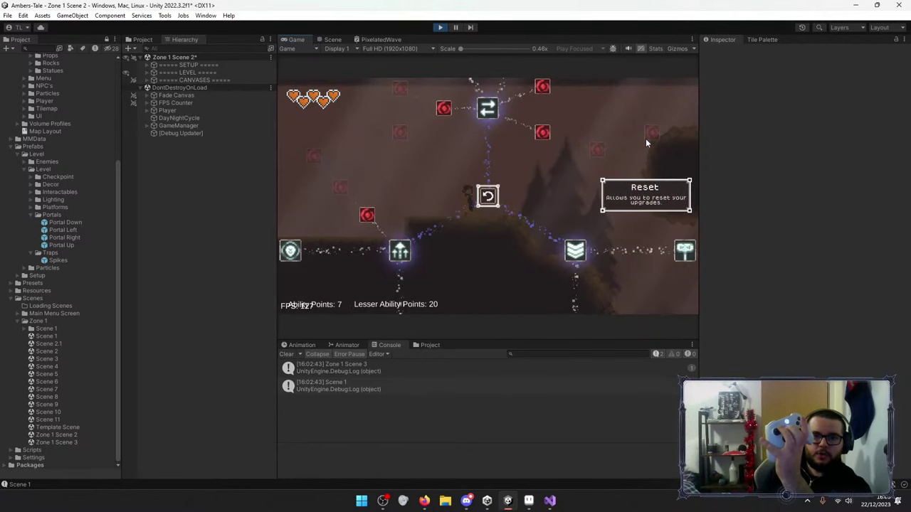
key(Tab)
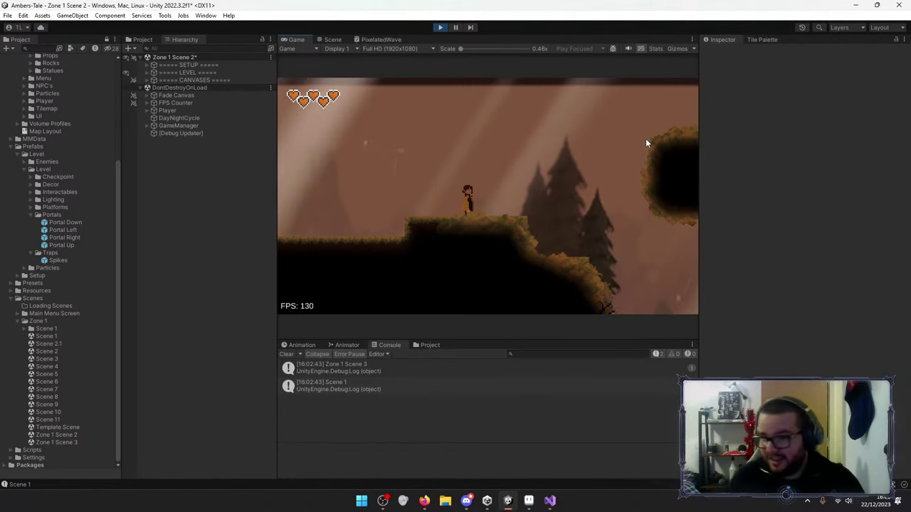
click(439, 28)
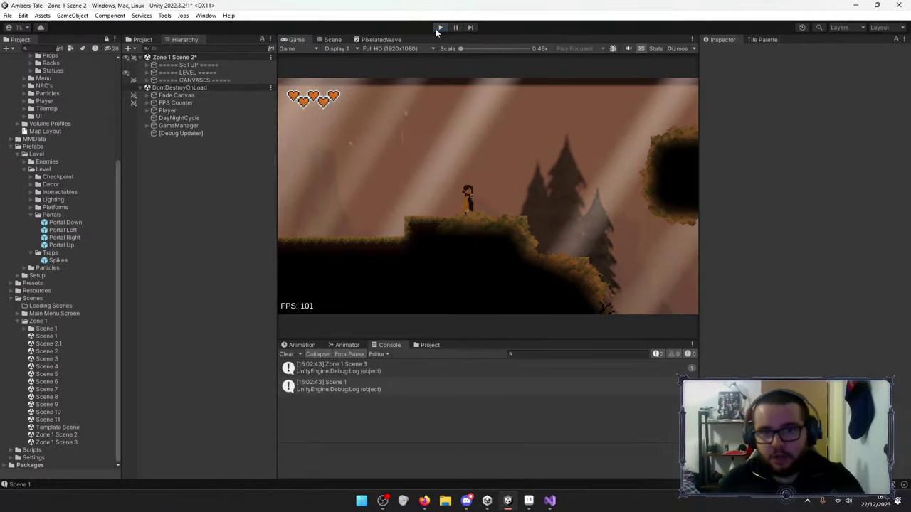
Play-test Zone 1 Scene 2 from the floating platform up to the upper ledge and along it, and end the run.
drag(545, 114, 415, 162)
middle_drag(416, 162, 343, 148)
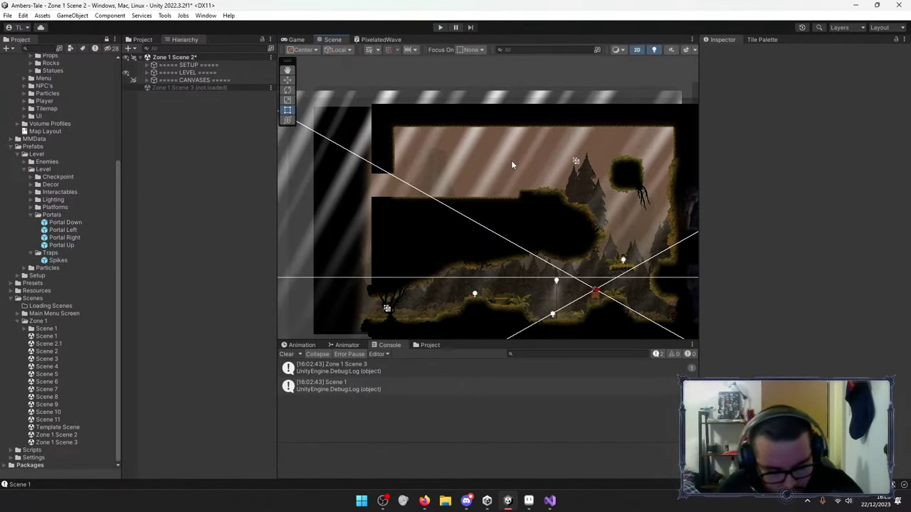
click(439, 27)
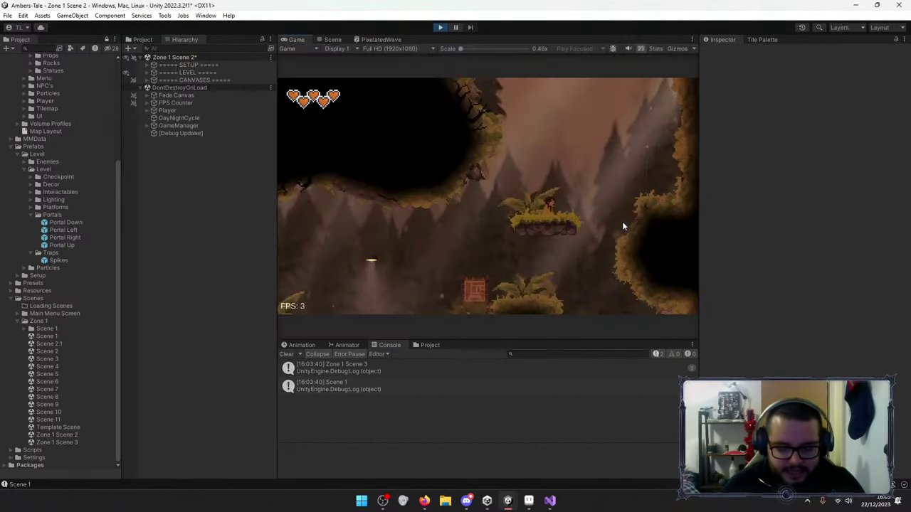
key(space)
key(space)
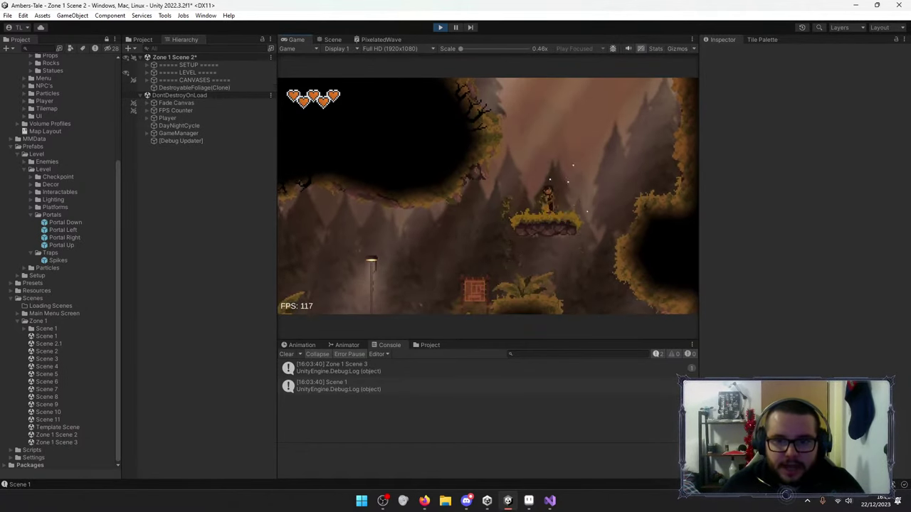
key(space)
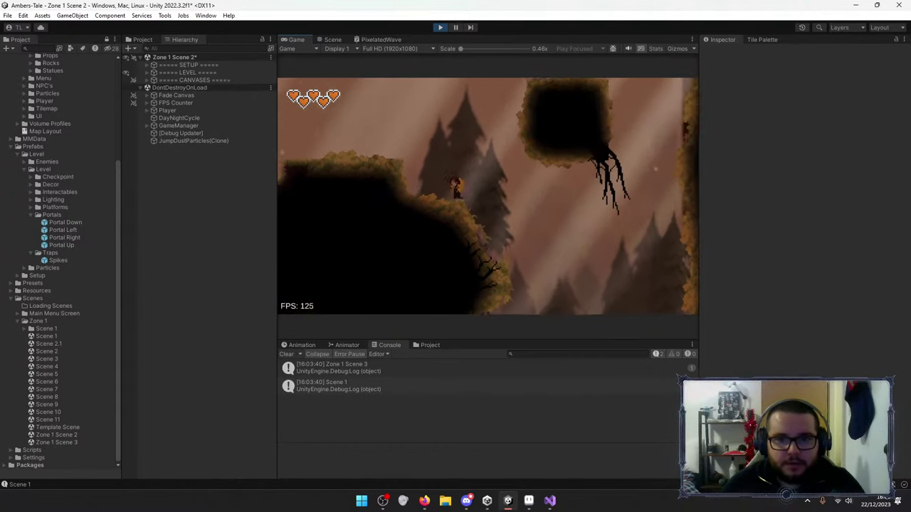
key(a)
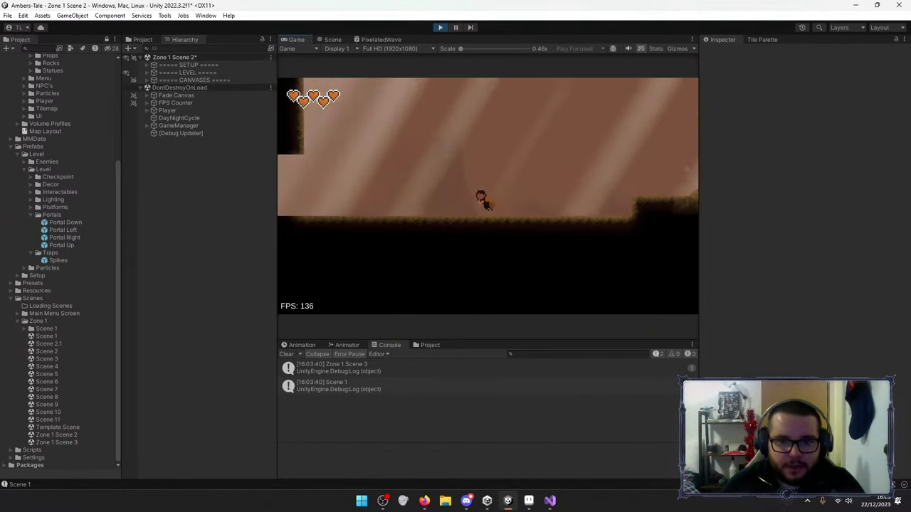
key(Escape)
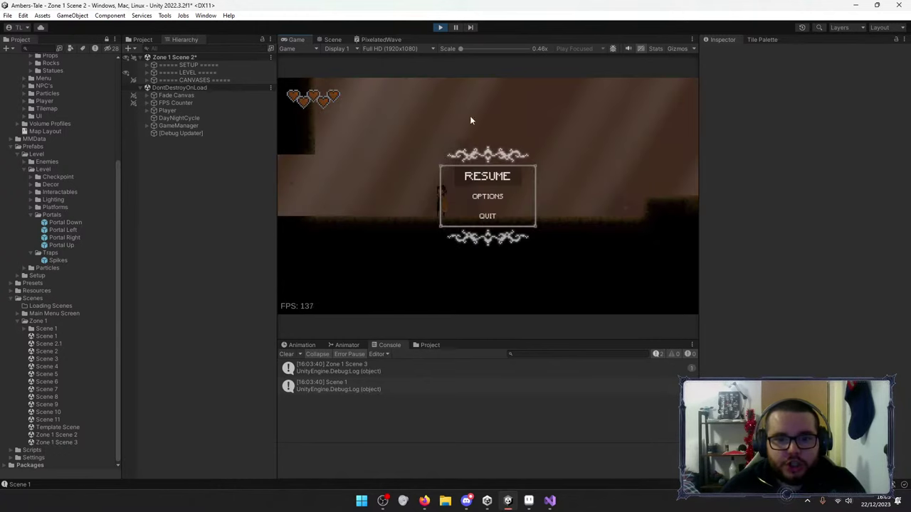
click(440, 28)
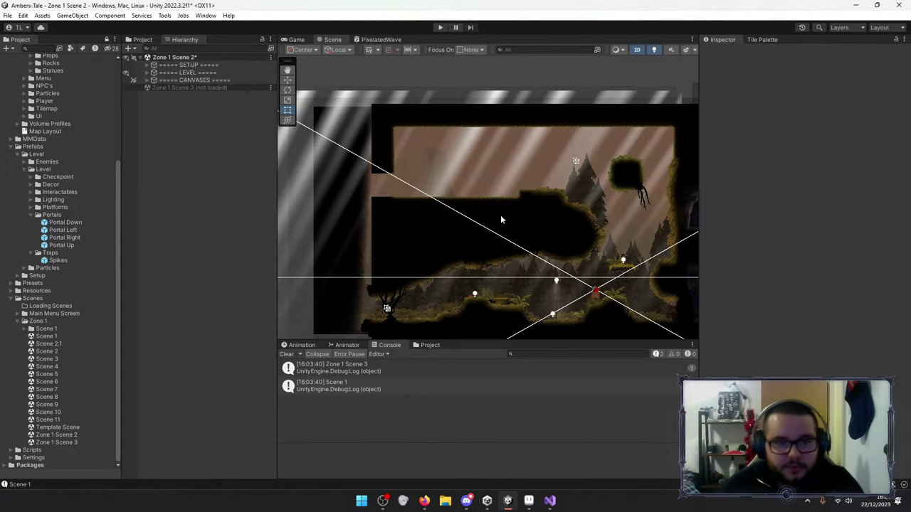
Load Zone 1 Scene 3 alongside Zone 1 Scene 2, expand its SETUP group, and examine the passage joining both levels.
right_click(173, 88)
click(202, 95)
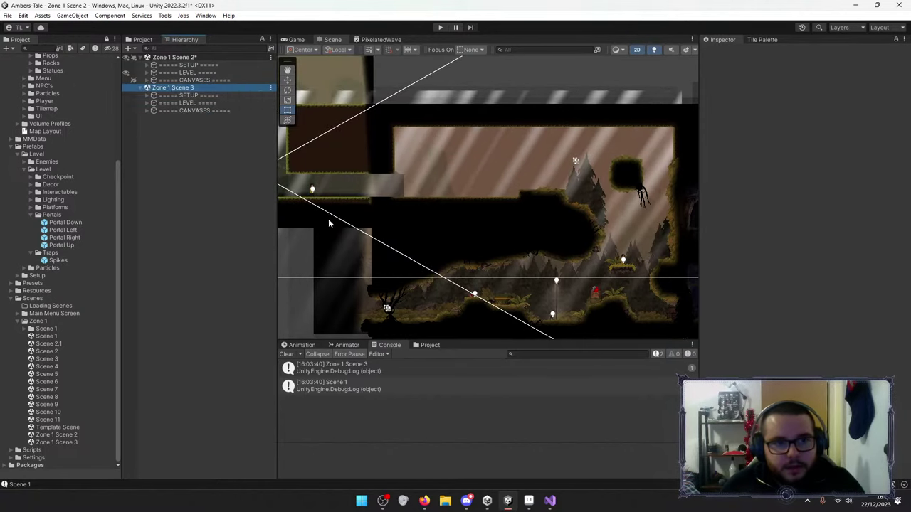
click(146, 96)
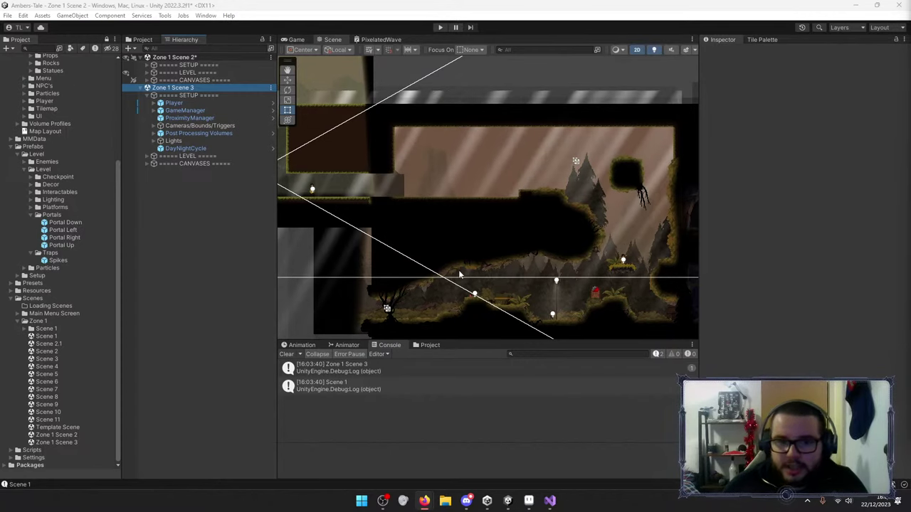
middle_drag(367, 191, 537, 237)
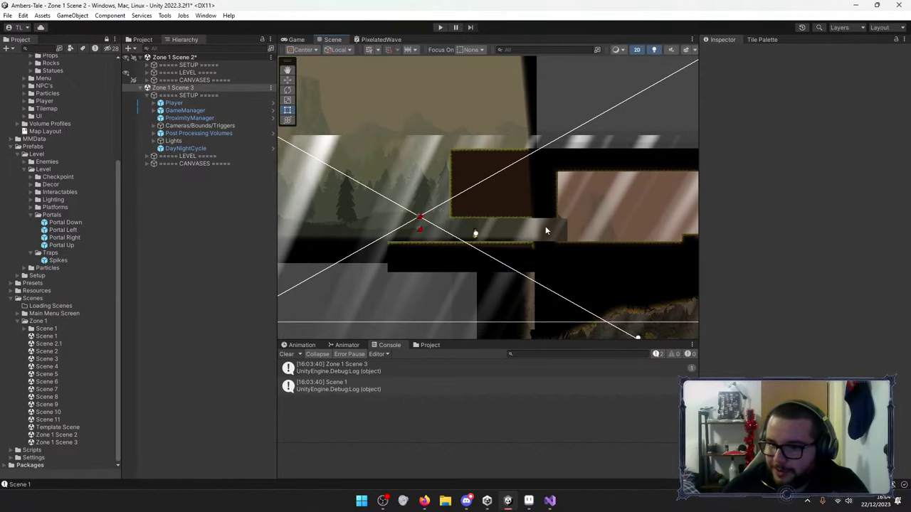
middle_drag(619, 229, 530, 232)
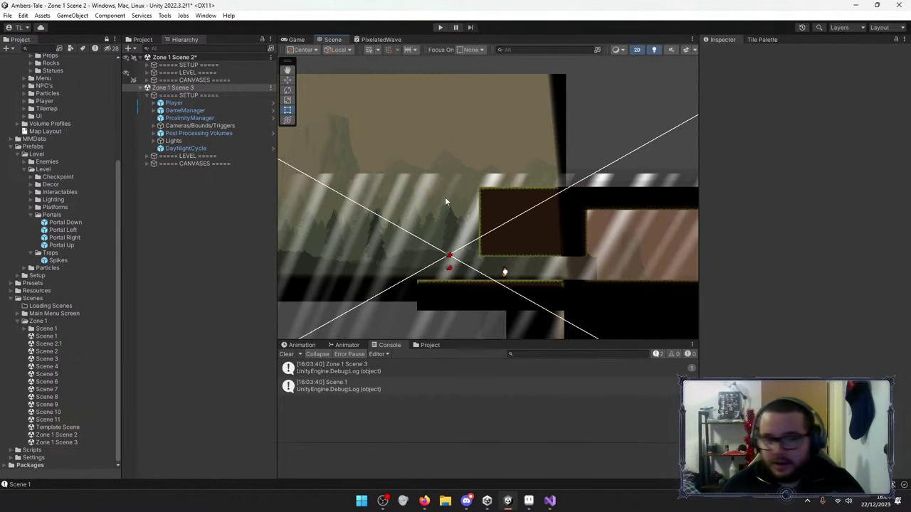
Switch to the Map Layout file in Aseprite, mark a route with orange strokes through the two narrow rooms above MINI-BOSS, and undo them.
click(529, 500)
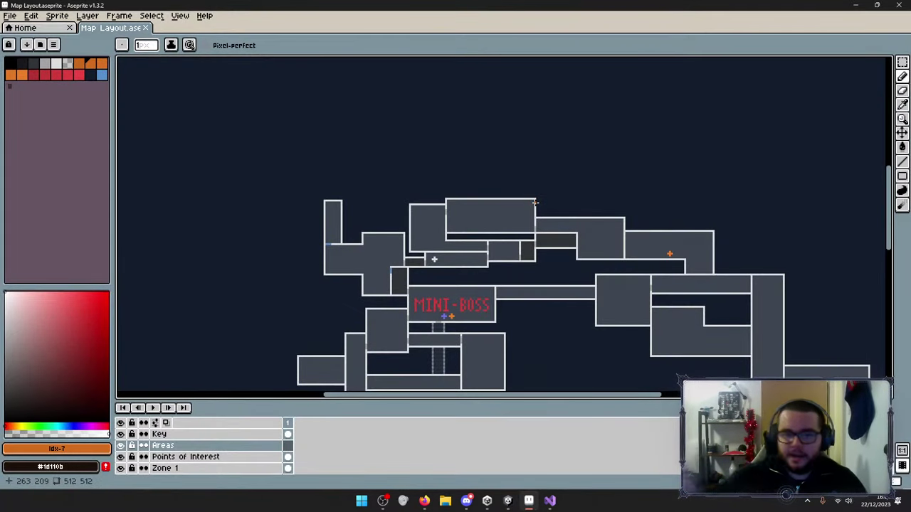
middle_drag(561, 350, 524, 279)
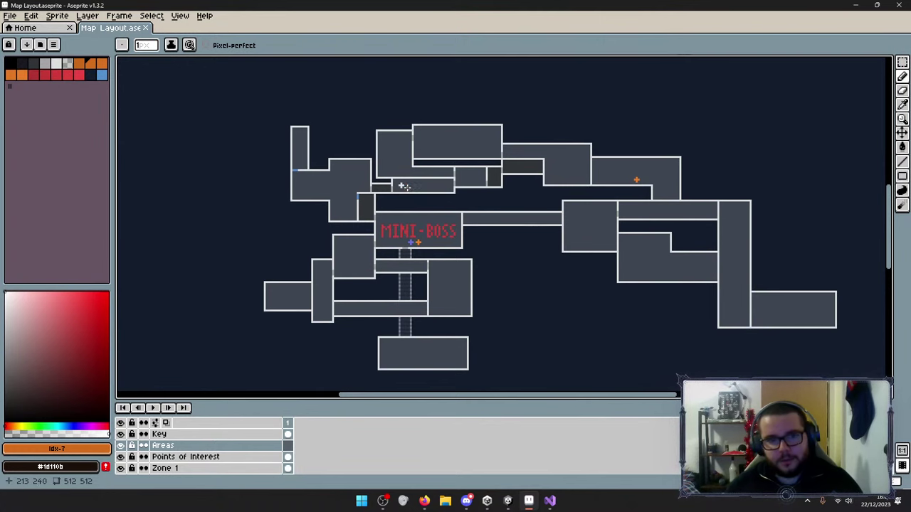
drag(403, 186, 424, 187)
drag(456, 177, 467, 175)
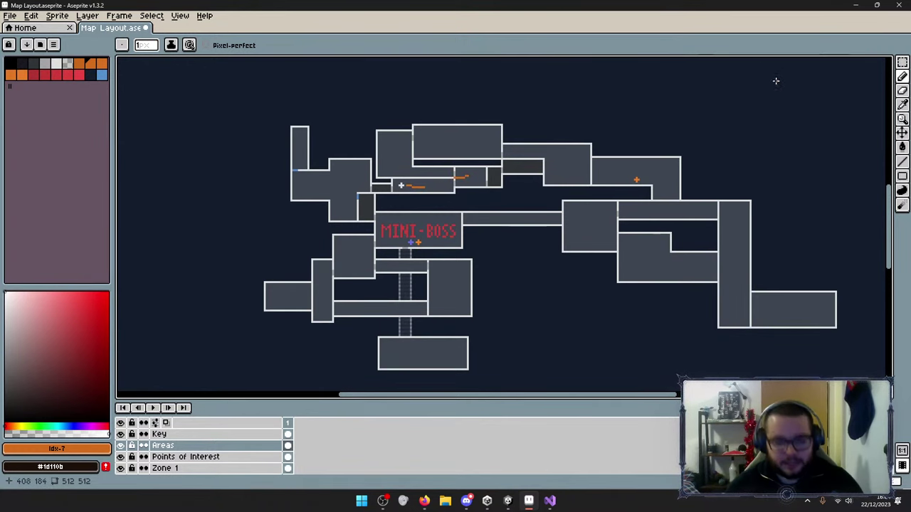
key(ctrl+z)
key(ctrl+z)
click(855, 5)
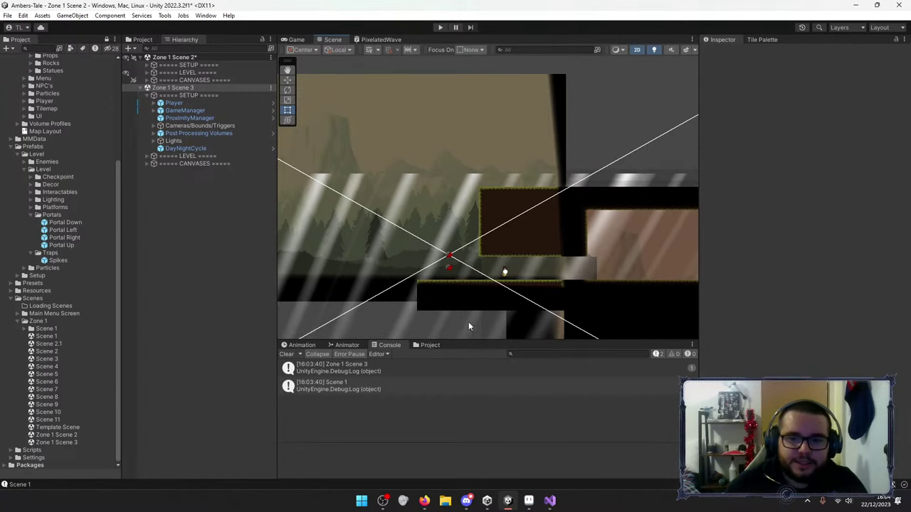
Try a run in Unity with both scenes loaded, stop it, and unload Zone 1 Scene 3.
middle_drag(463, 240, 483, 232)
click(440, 27)
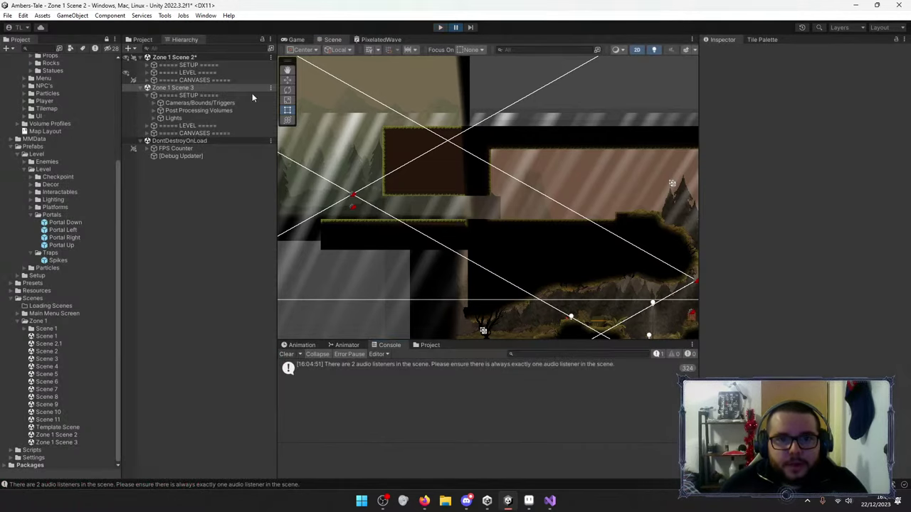
right_click(174, 91)
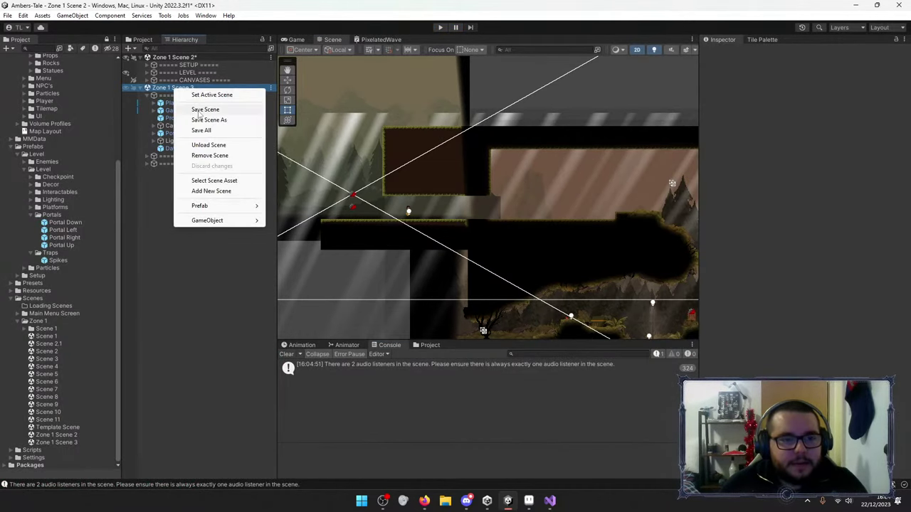
click(209, 145)
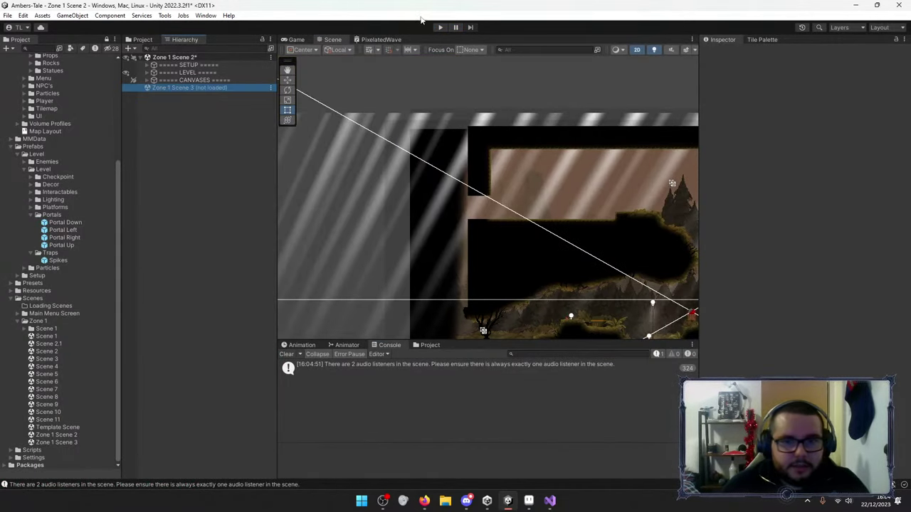
Run Zone 1 Scene 2, browse the upgrade tree between the Reset and Slide Slow nodes, and stop the game.
key(ctrl+p)
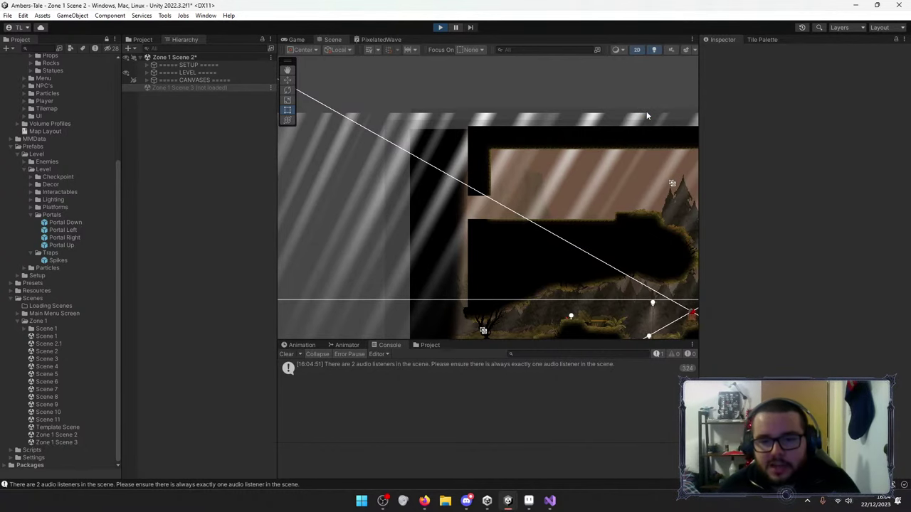
key(Tab)
key(Up)
key(Down)
key(Left)
key(Right)
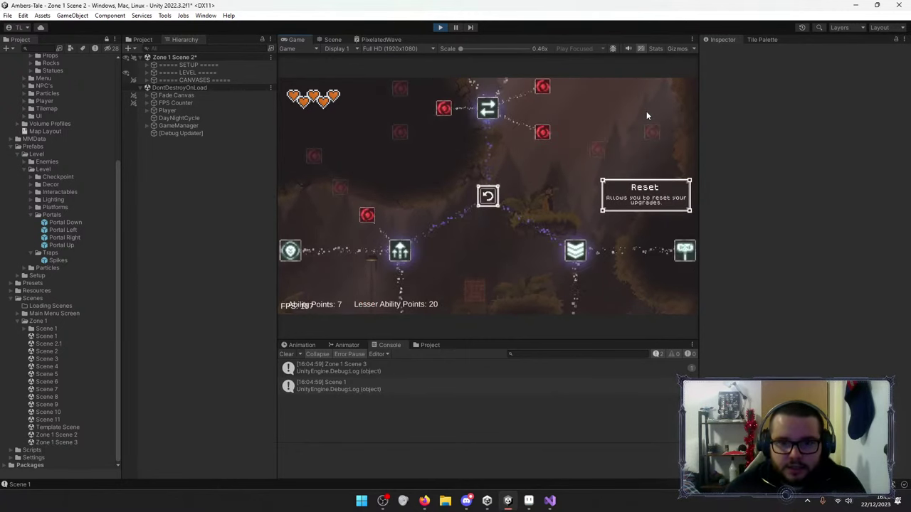
key(Down)
key(Down)
key(Left)
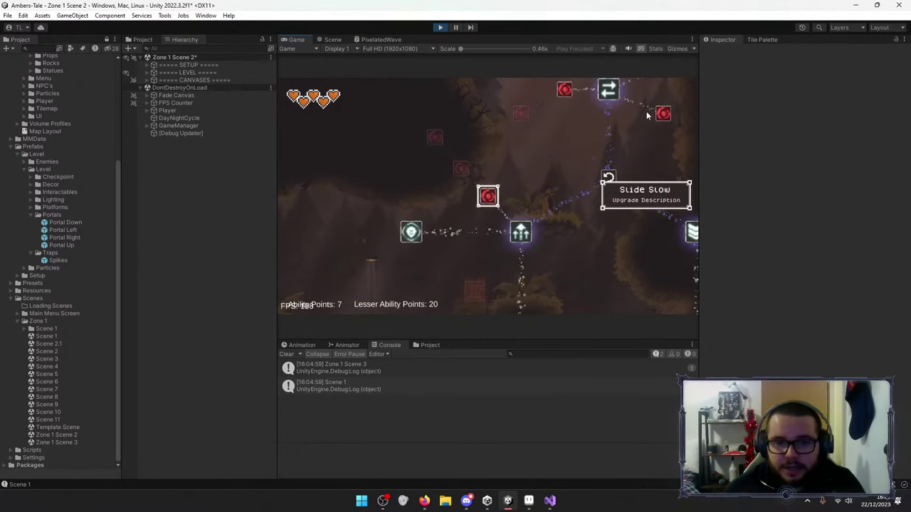
key(Right)
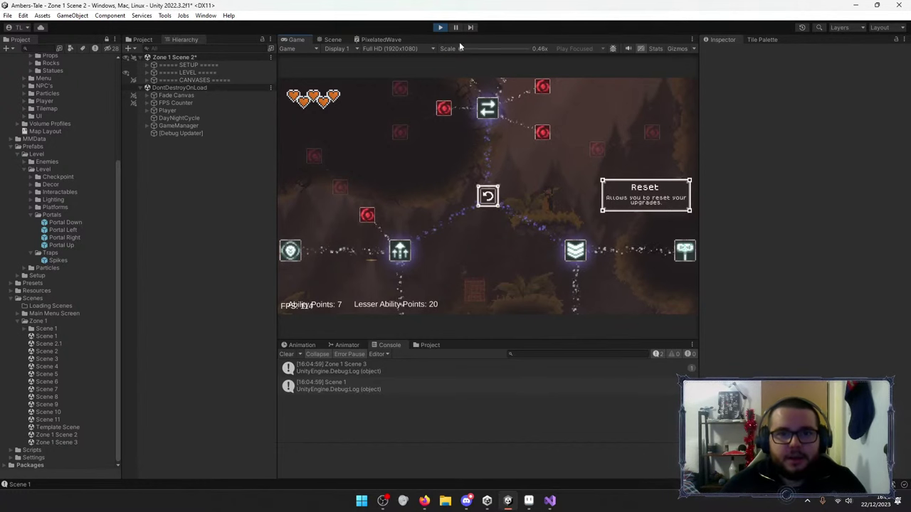
click(439, 27)
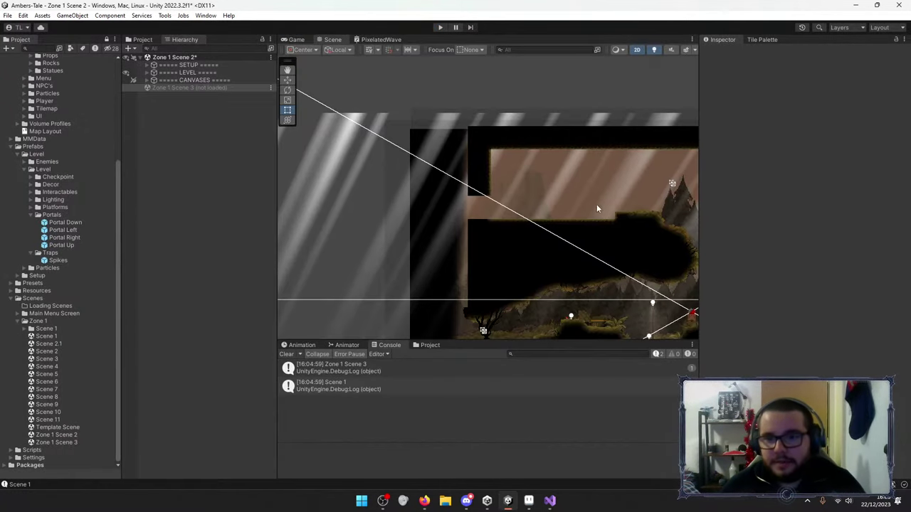
Select the Checkpoint at the player's spot on the floating platform and inspect its placement and settings.
middle_drag(596, 205, 466, 192)
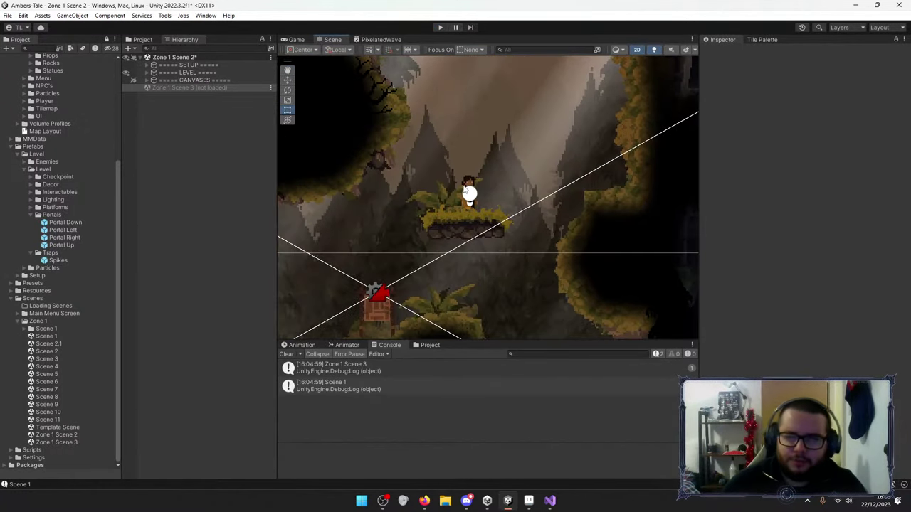
key(Left)
key(Up)
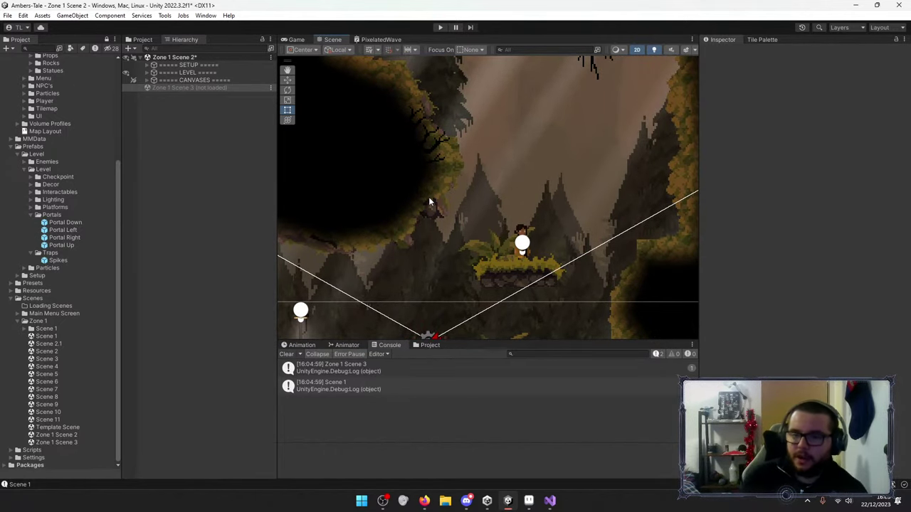
click(481, 186)
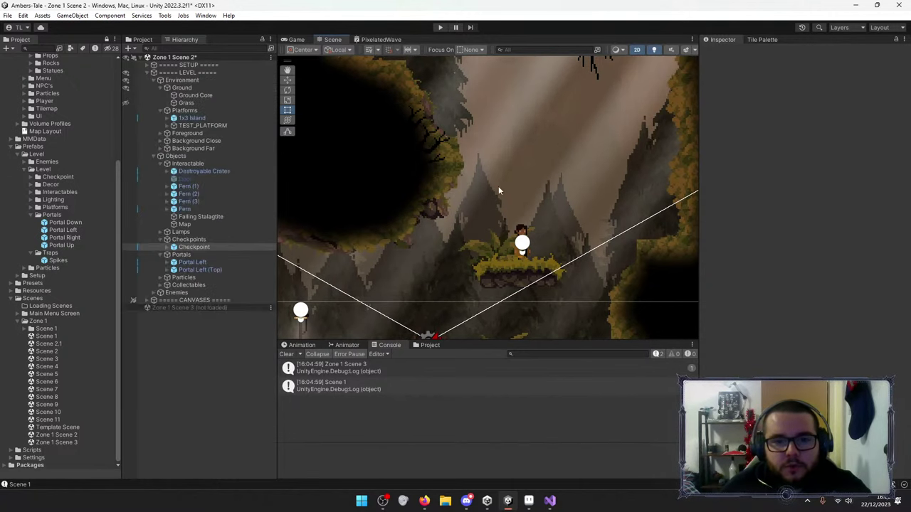
scroll(550, 264, up, 10)
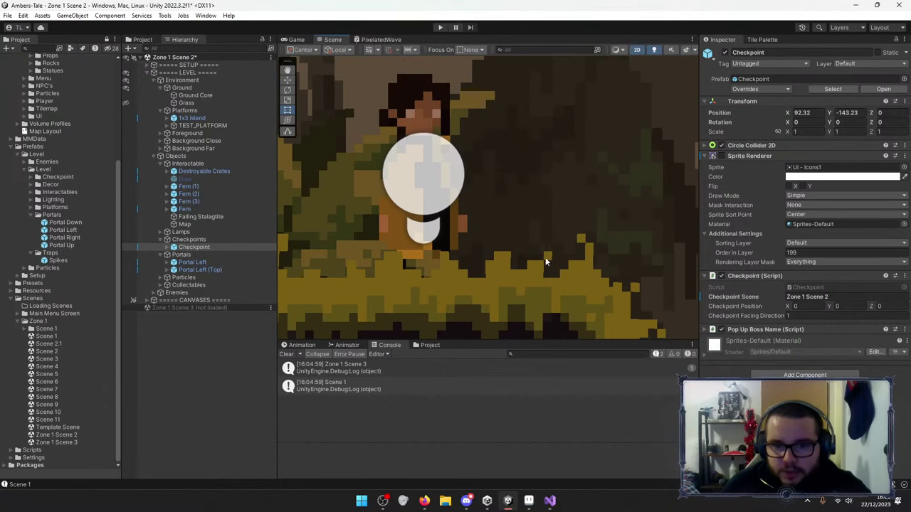
scroll(548, 265, down, 8)
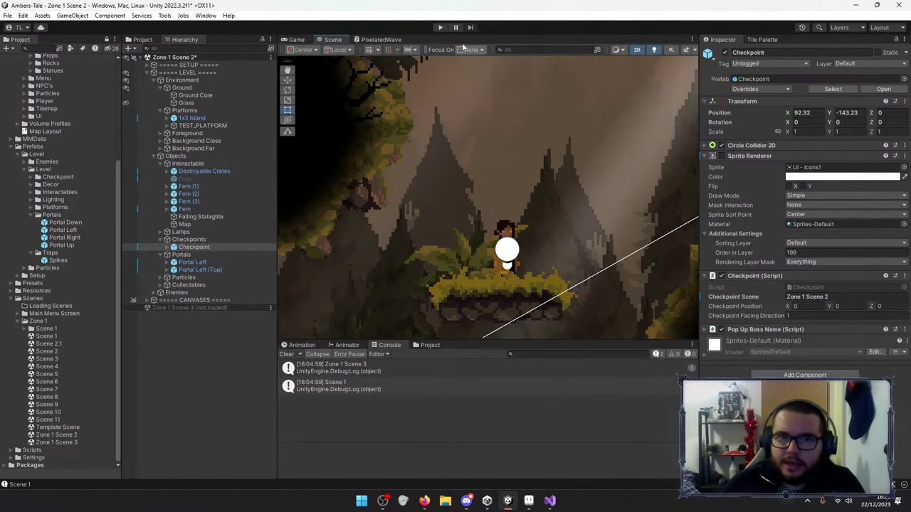
Run Zone 1 Scene 2, drop off the floating platform, and attack the enemy in the pit beside the lamp.
key(ctrl+p)
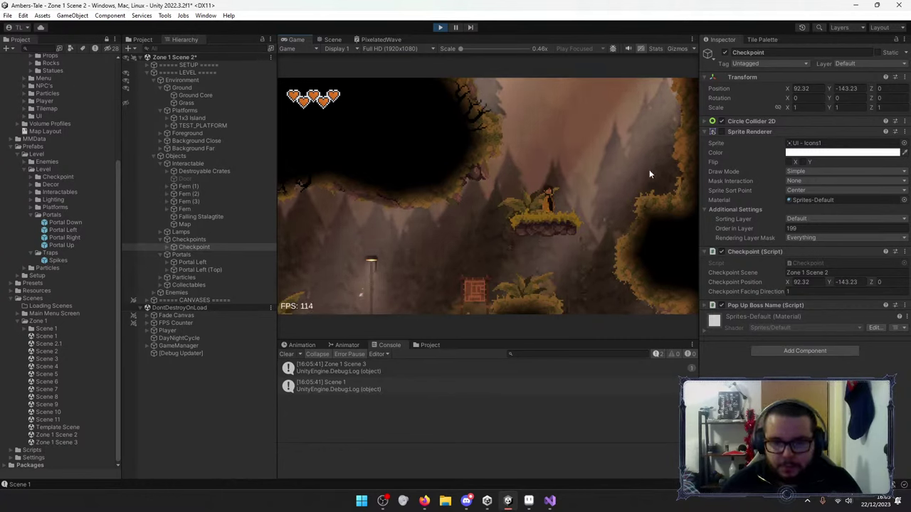
key(space)
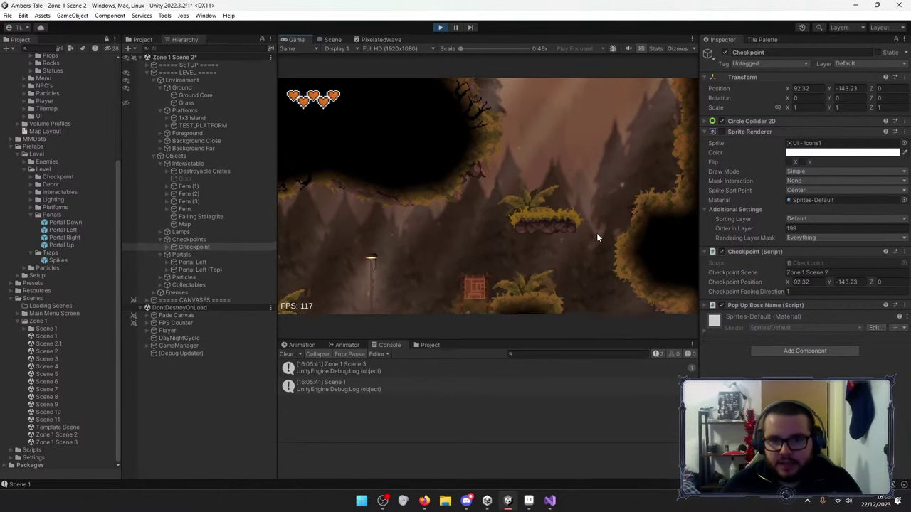
key(a)
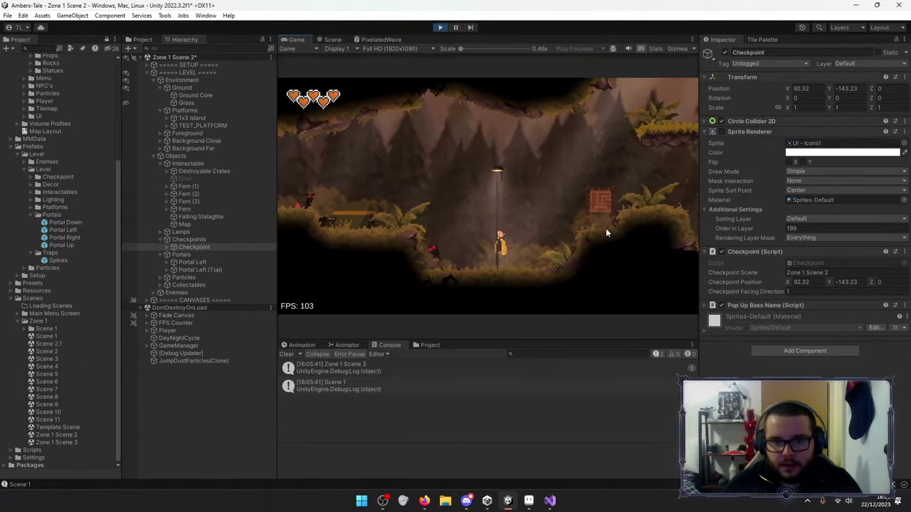
click(606, 232)
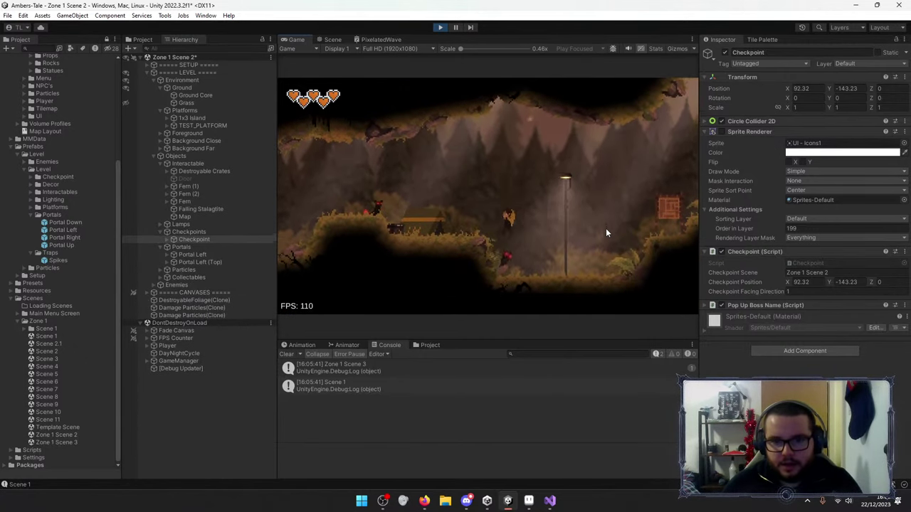
key(d)
click(606, 232)
key(d)
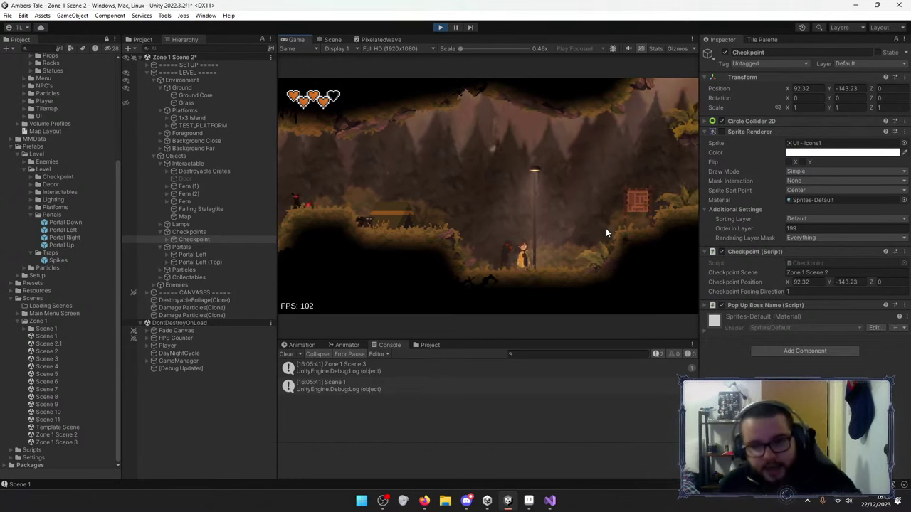
Slam the enemies in the lamp pit and on the raised ledge, and travel on through the portal into Scene 1.
key(space)
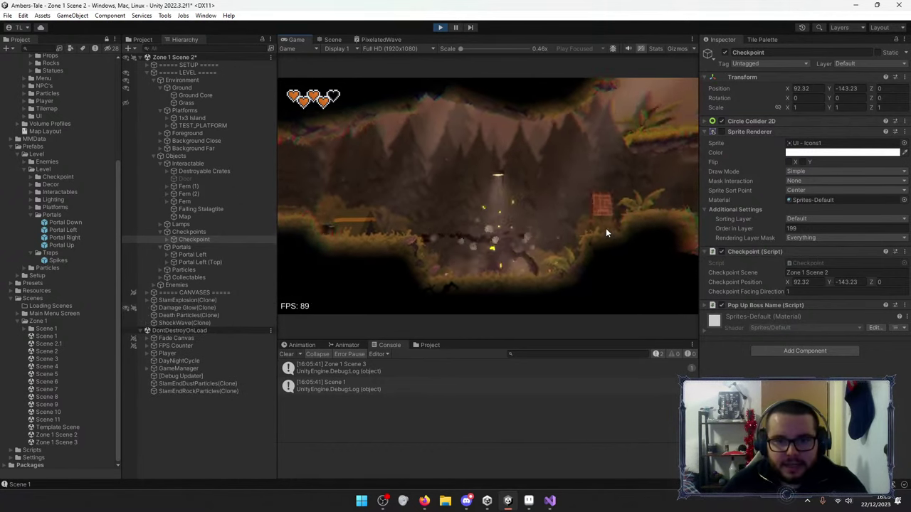
click(606, 232)
key(a)
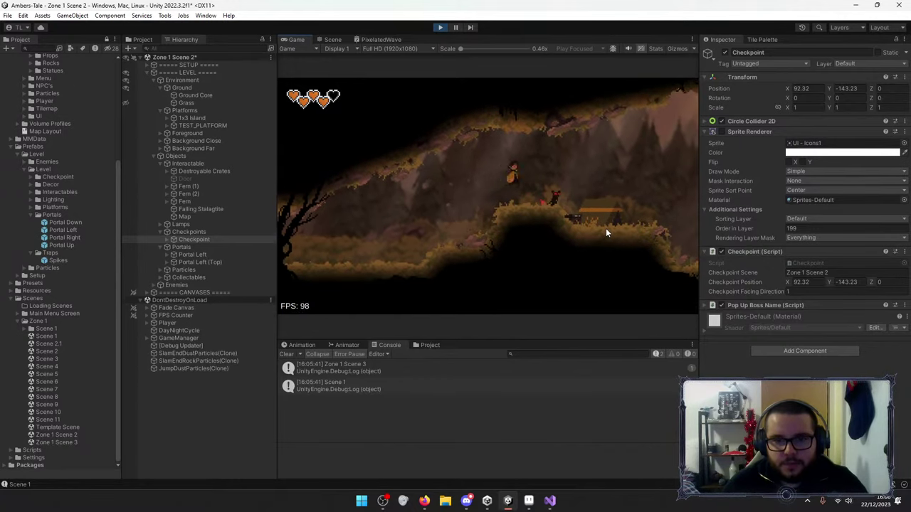
click(606, 228)
key(a)
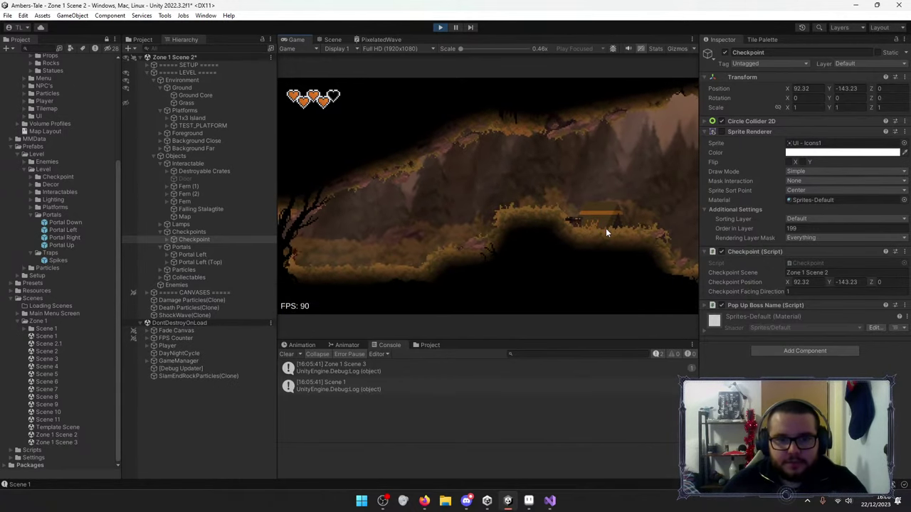
key(d)
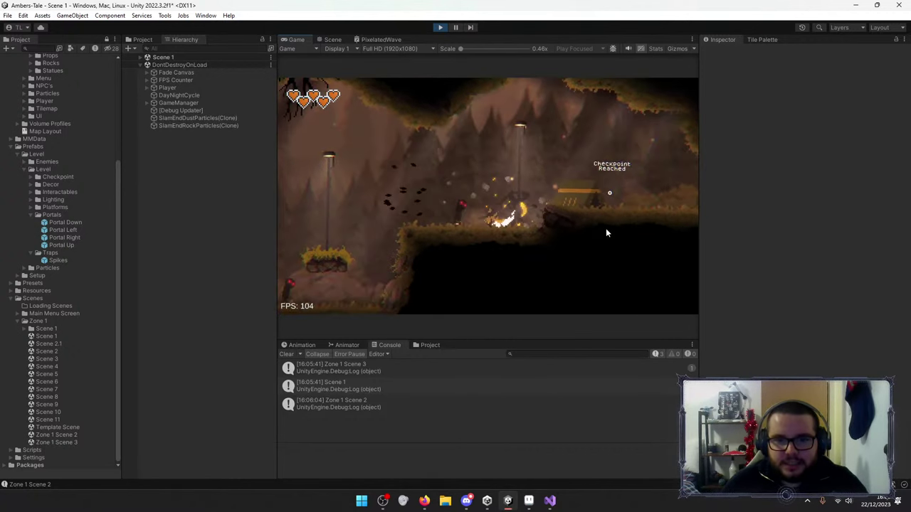
Test slam, dash and jump attacks in Scene 1 from the checkpoint down to the enemy below the small floating platform.
click(606, 228)
key(space)
key(a)
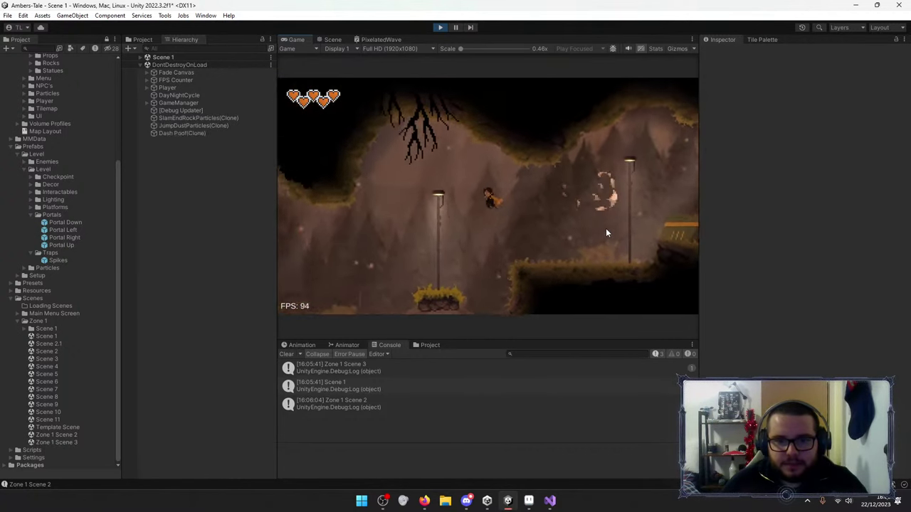
click(605, 232)
click(606, 233)
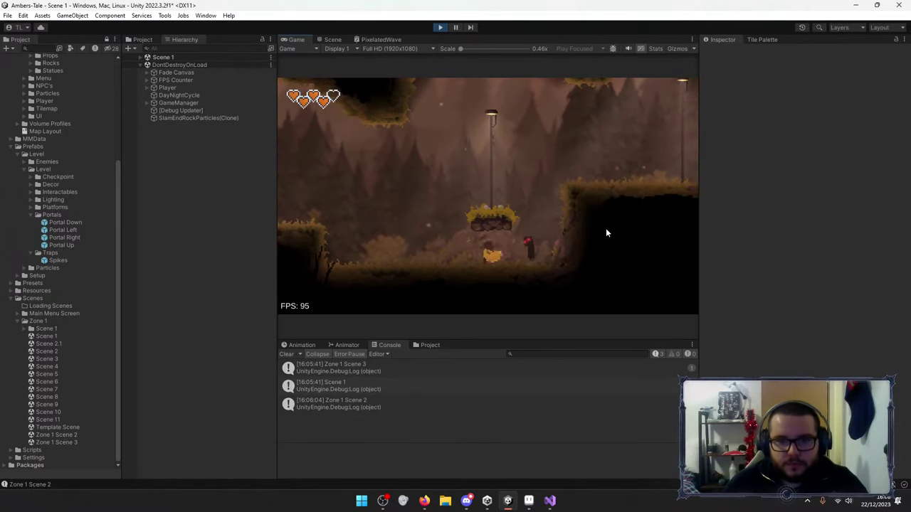
click(607, 233)
key(space)
key(a)
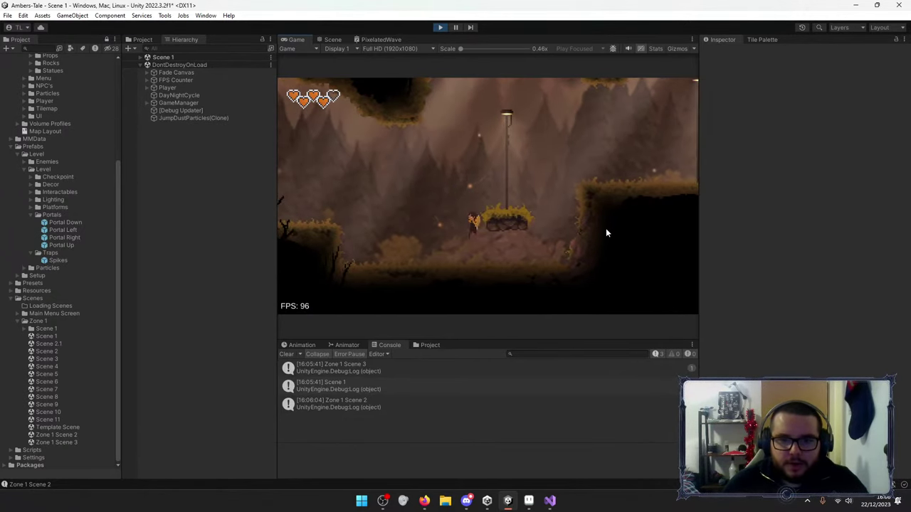
Climb past the bare branches to the upper ledge and fight the enemy in front of the first brick tower.
key(a)
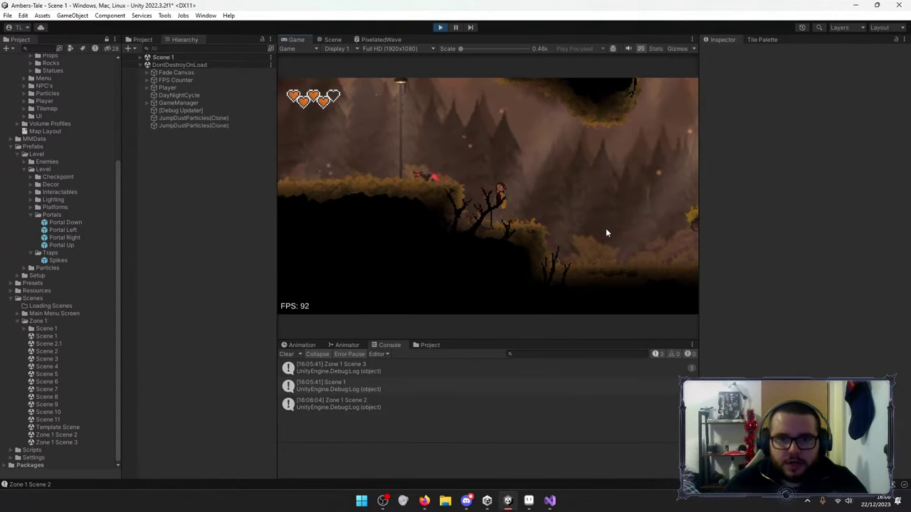
click(607, 233)
key(a)
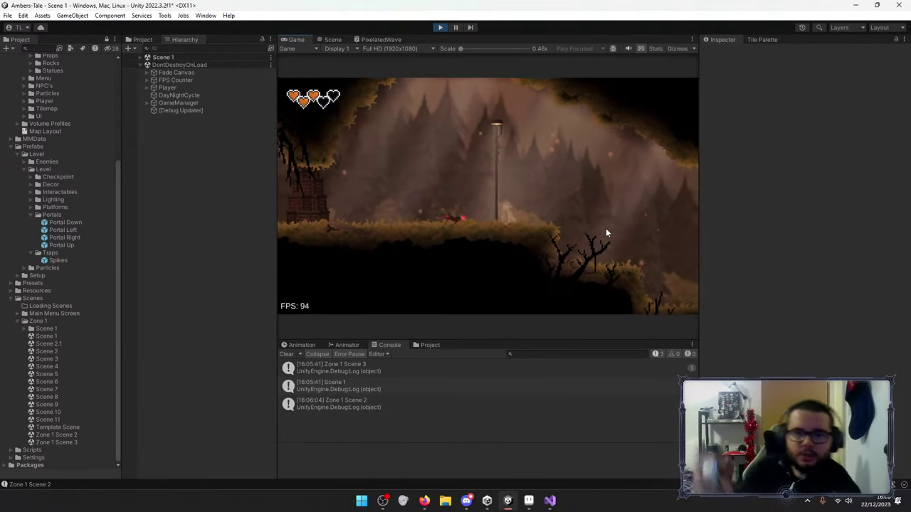
key(a)
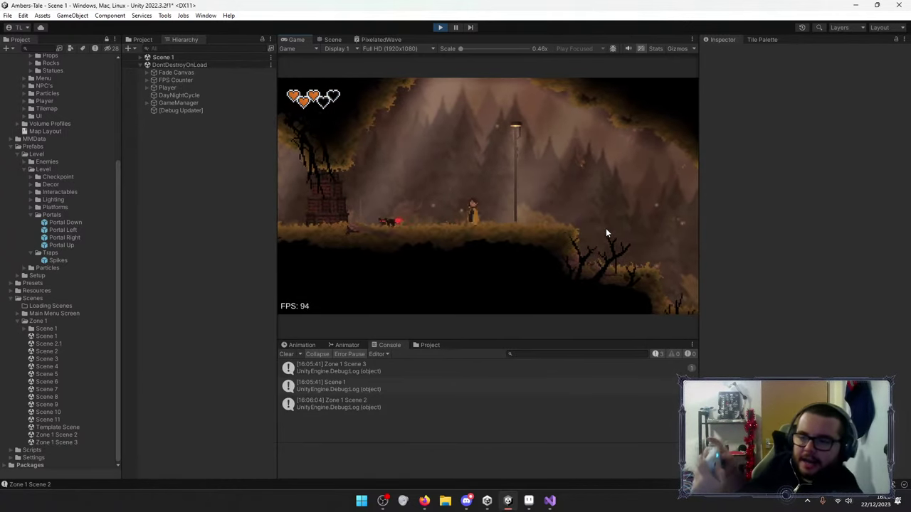
key(a)
click(606, 228)
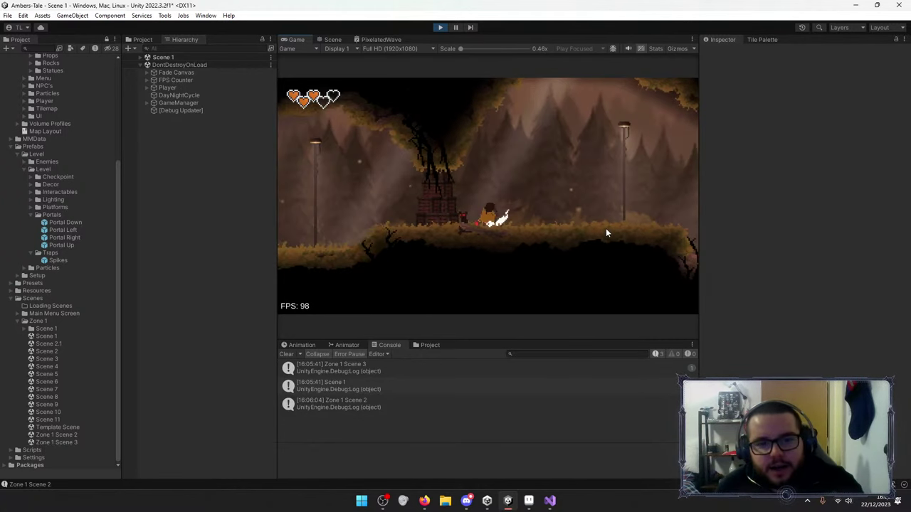
key(d)
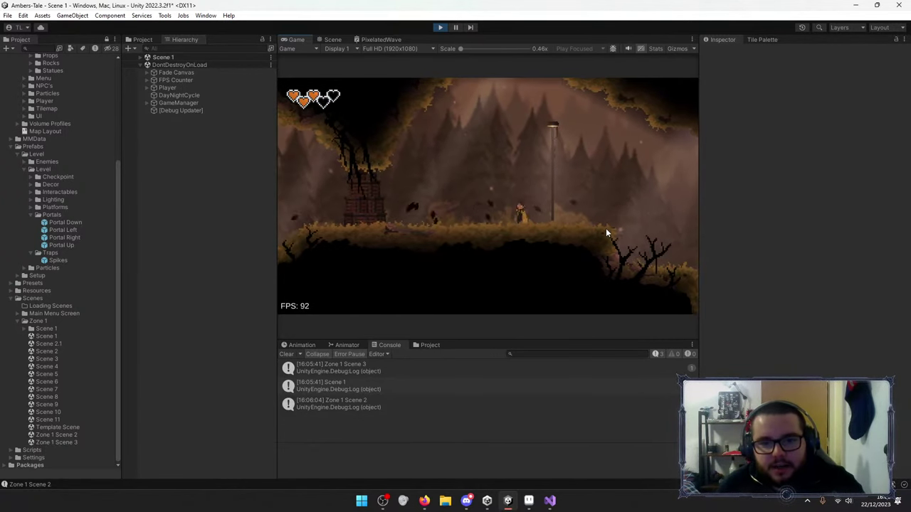
Smash through both brick towers in Scene 1 and attack the enemy in the dip between them.
key(a)
key(a)
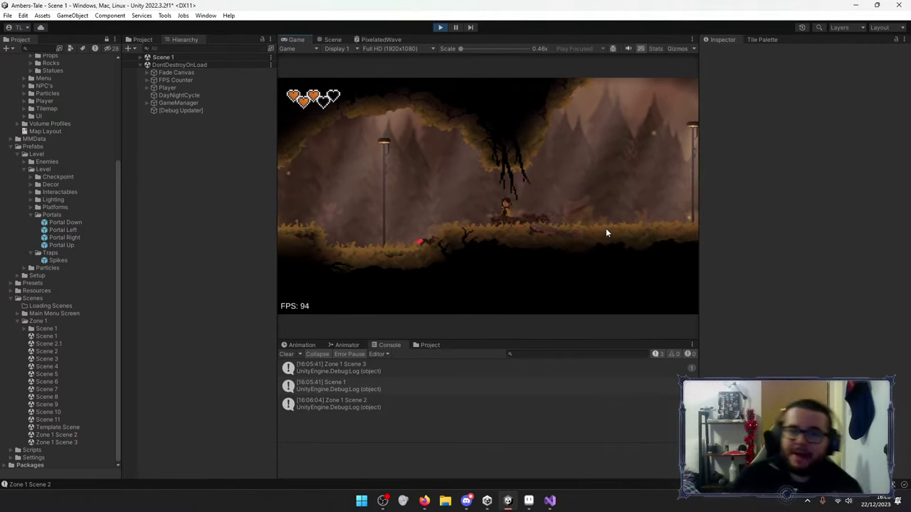
key(space)
key(a)
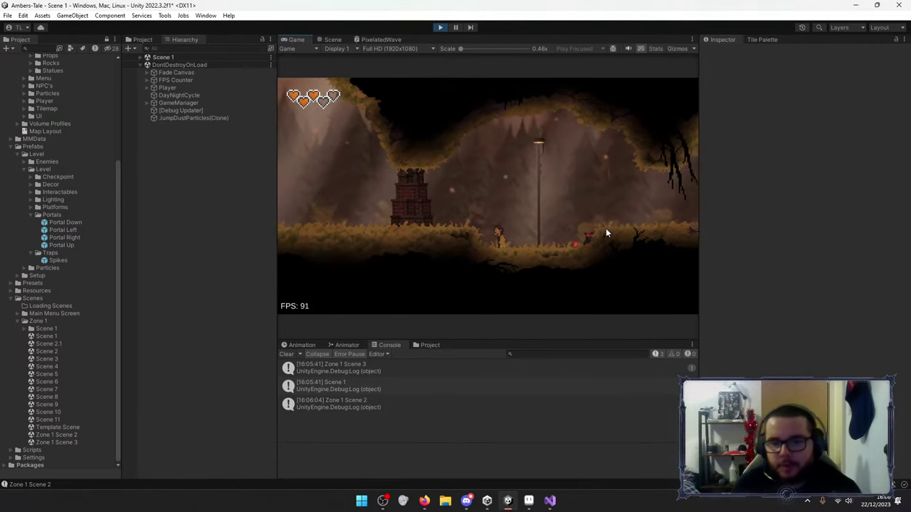
key(a)
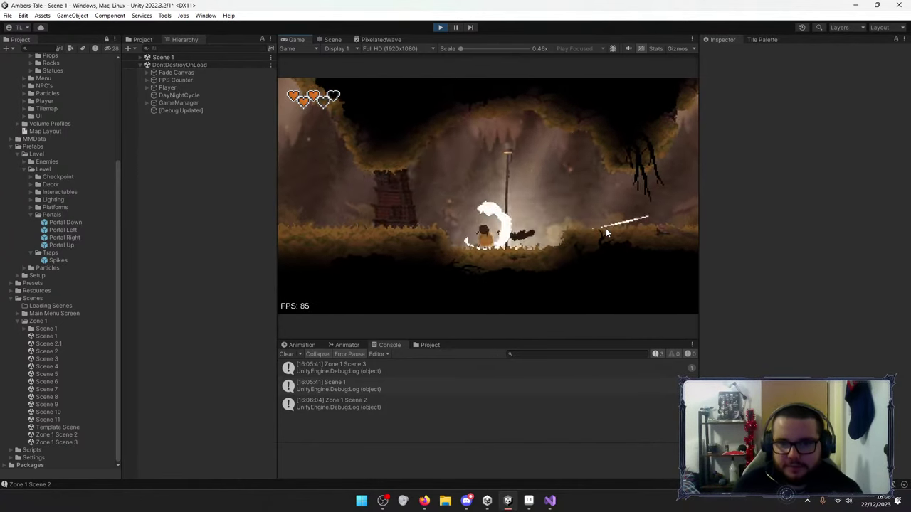
key(space)
key(a)
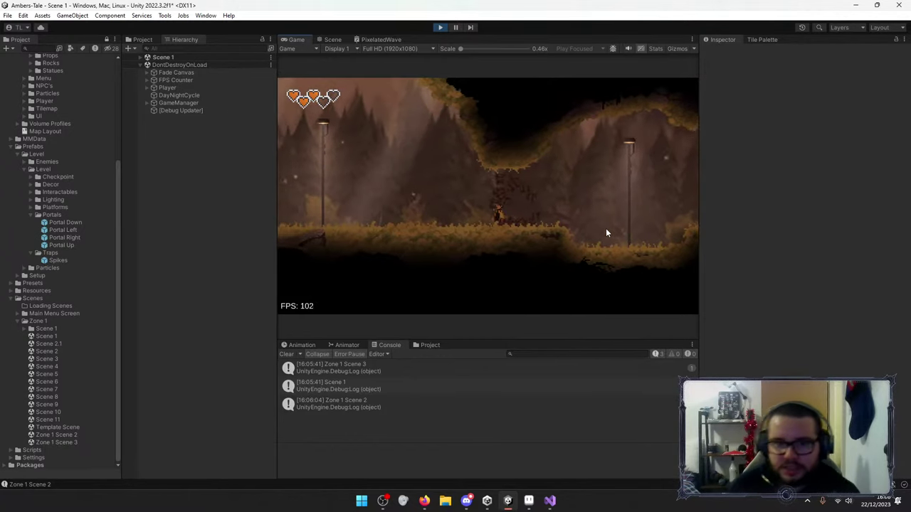
Walk to the far end wall of Scene 1, turn back to the second tower's spot, and stop the game.
key(a)
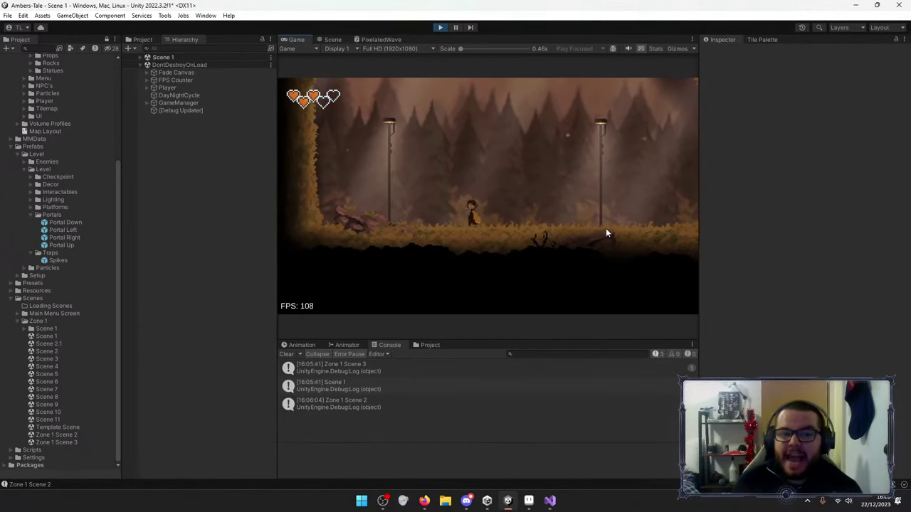
key(d)
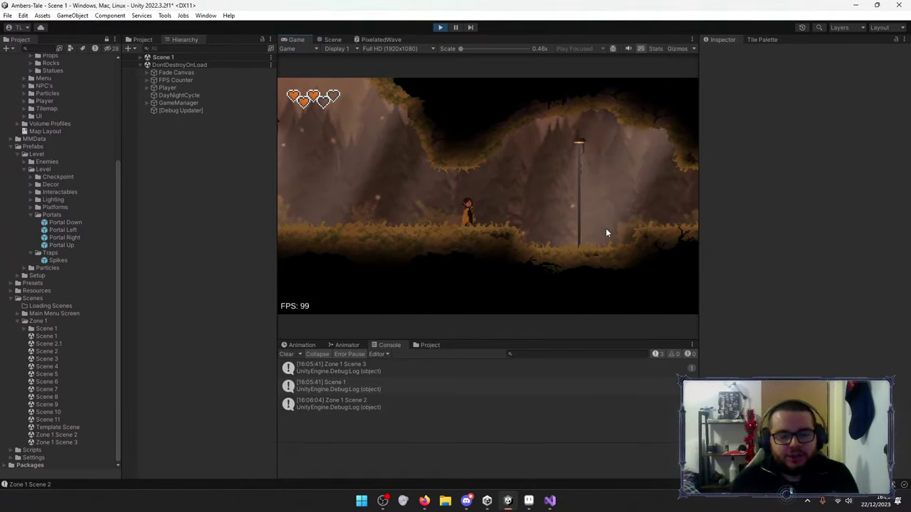
click(439, 27)
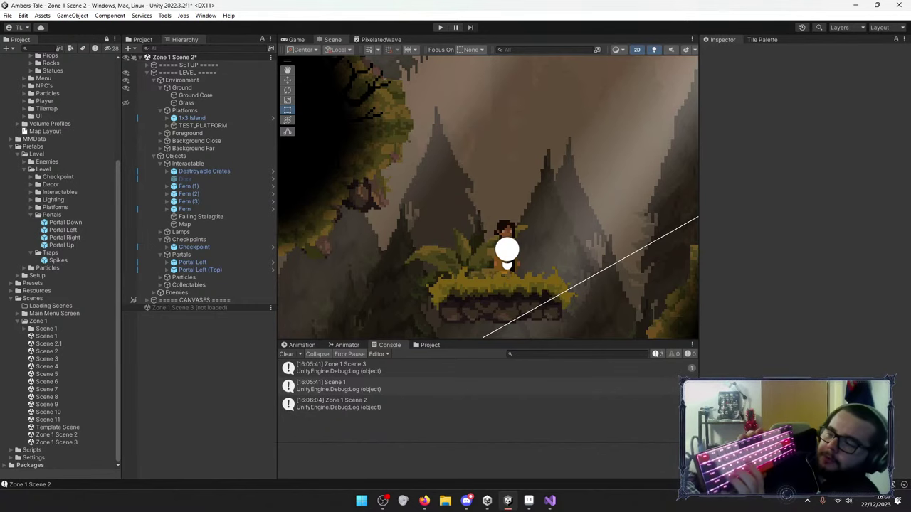
key(super)
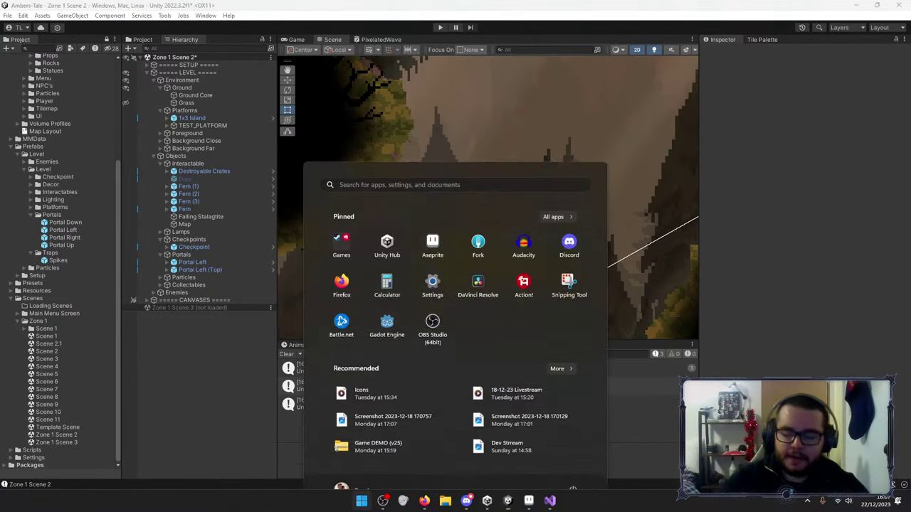
click(789, 207)
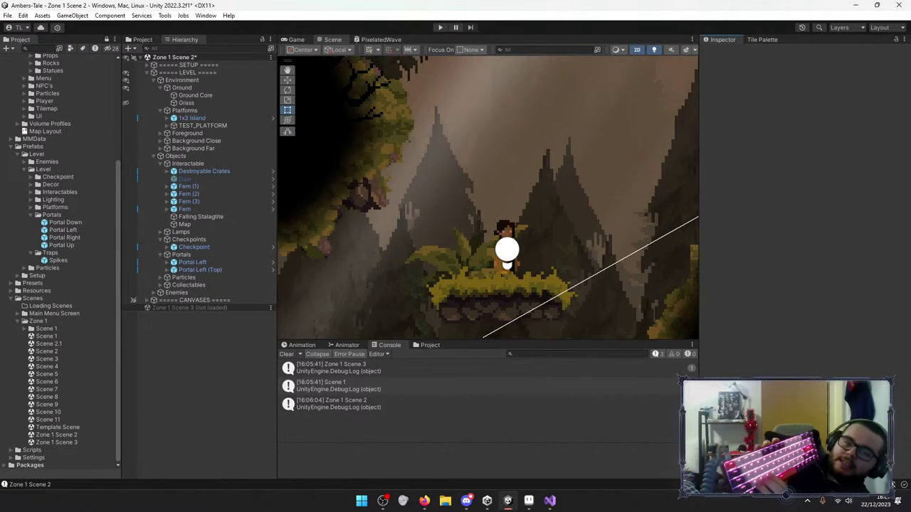
key(z)
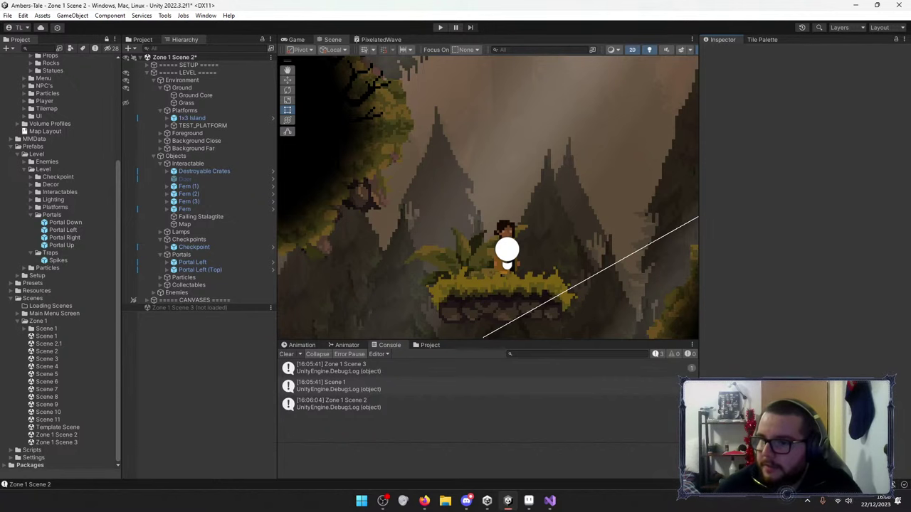
Run Zone 1 Scene 2 and jump from the small floating platform up onto the upper ledge.
scroll(548, 283, down, 10)
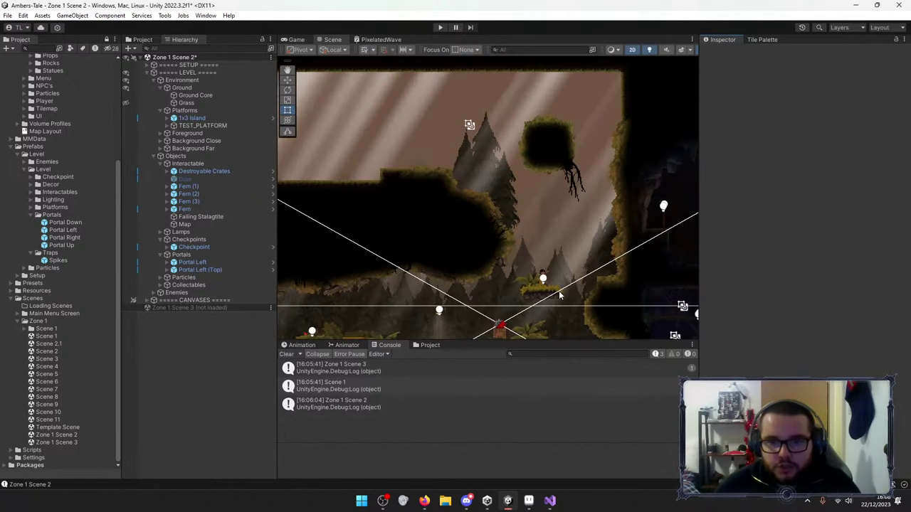
scroll(538, 228, up, 2)
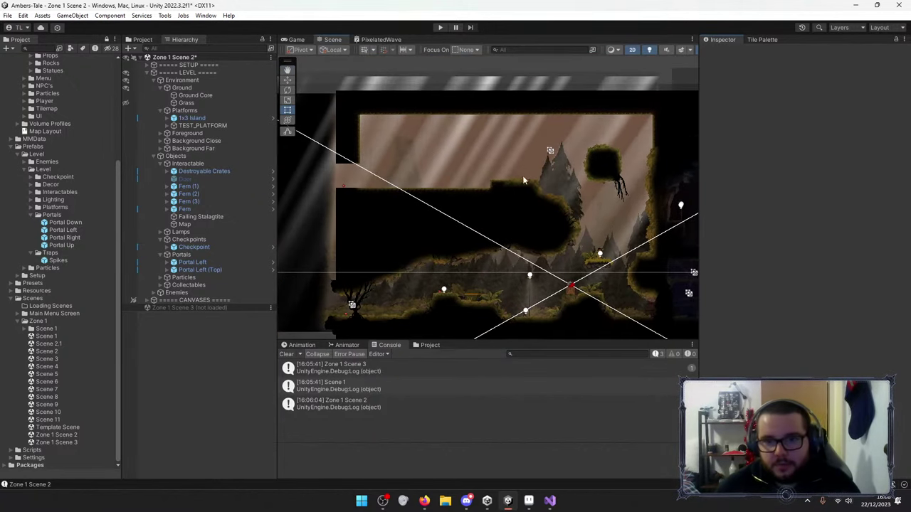
scroll(526, 189, down, 3)
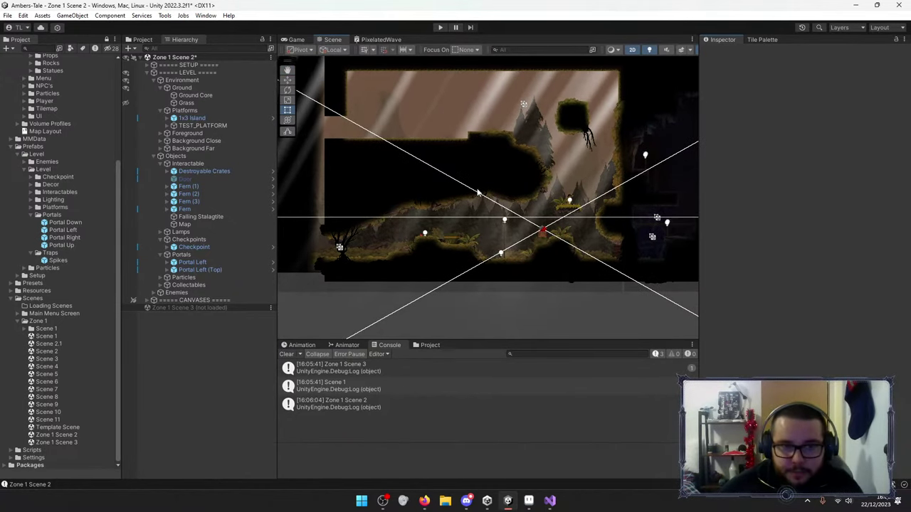
middle_drag(485, 92, 462, 162)
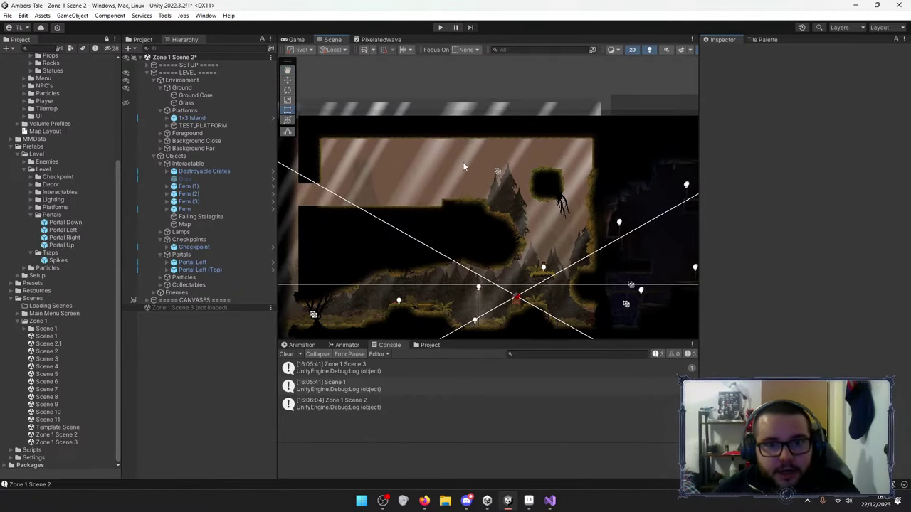
click(440, 27)
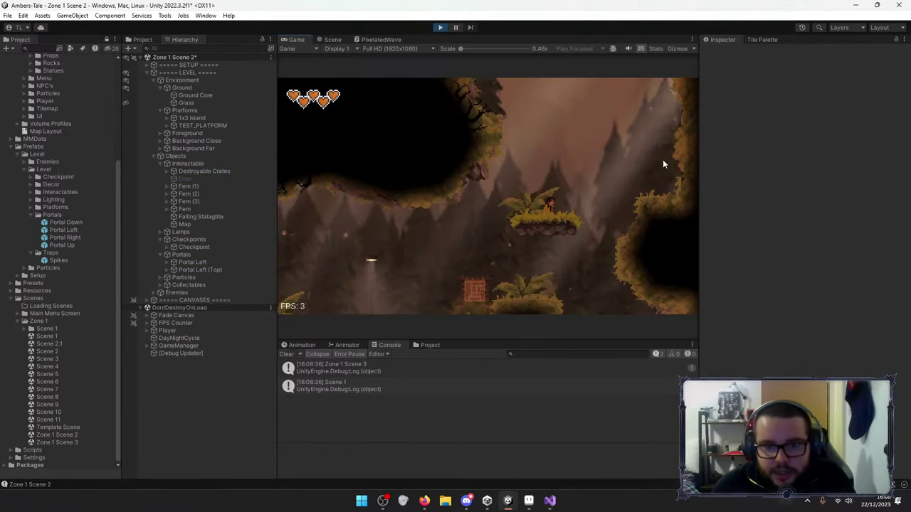
key(space)
key(a)
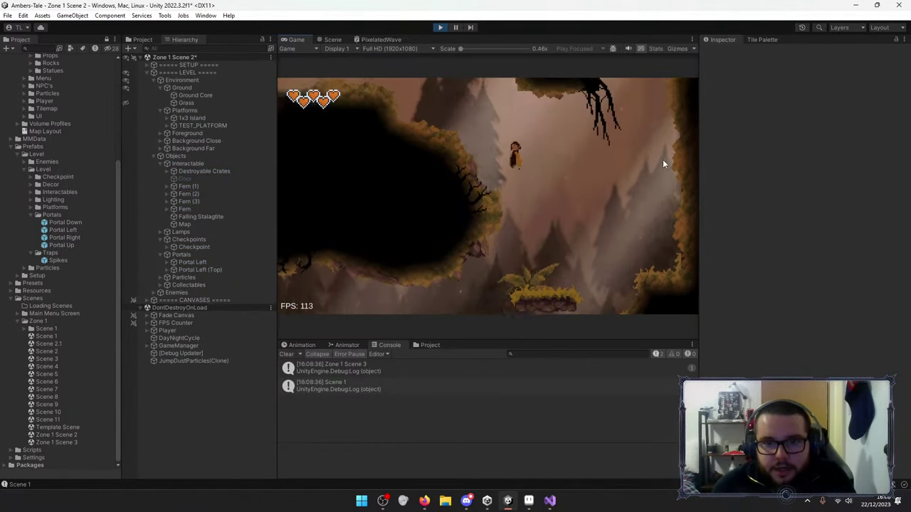
key(a)
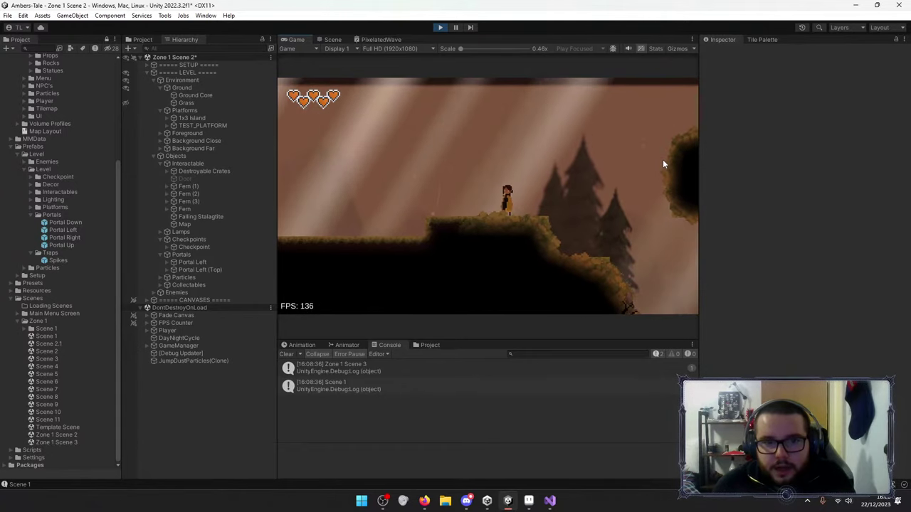
Jump repeatedly on the upper ledge to check the background behind it, and stop the game.
key(space)
key(space)
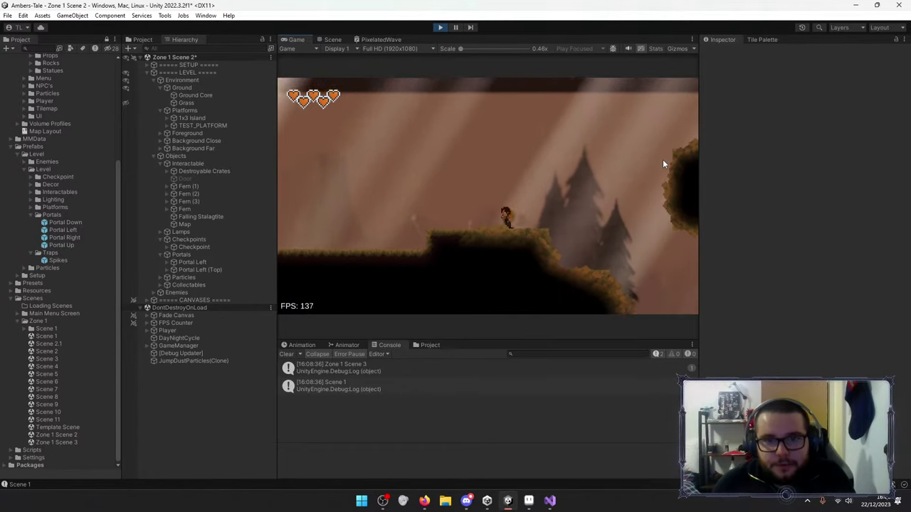
key(space)
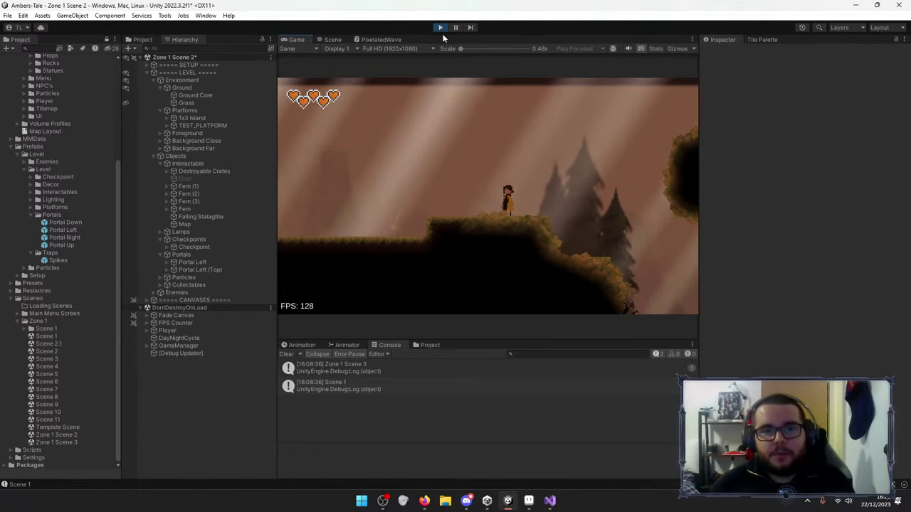
click(440, 27)
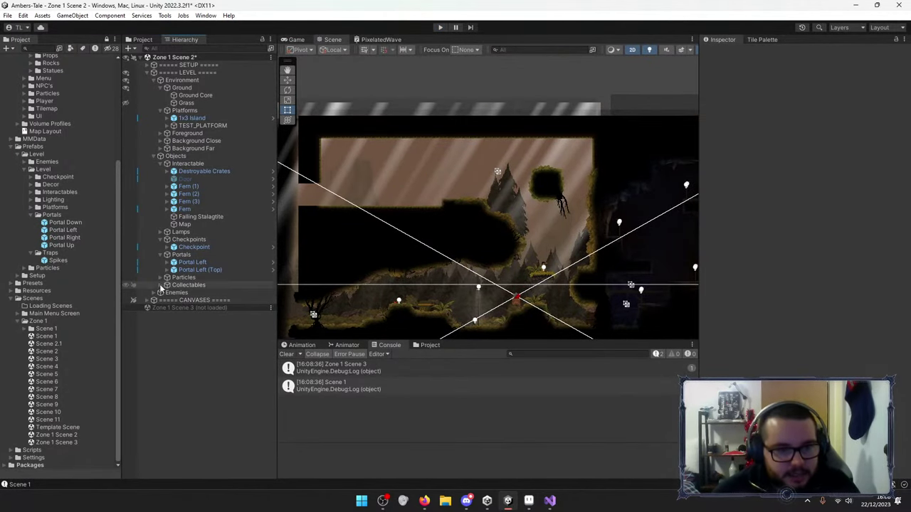
Expand the Background Far group and show the scene unlit in 3D perspective to reveal its layers.
click(153, 155)
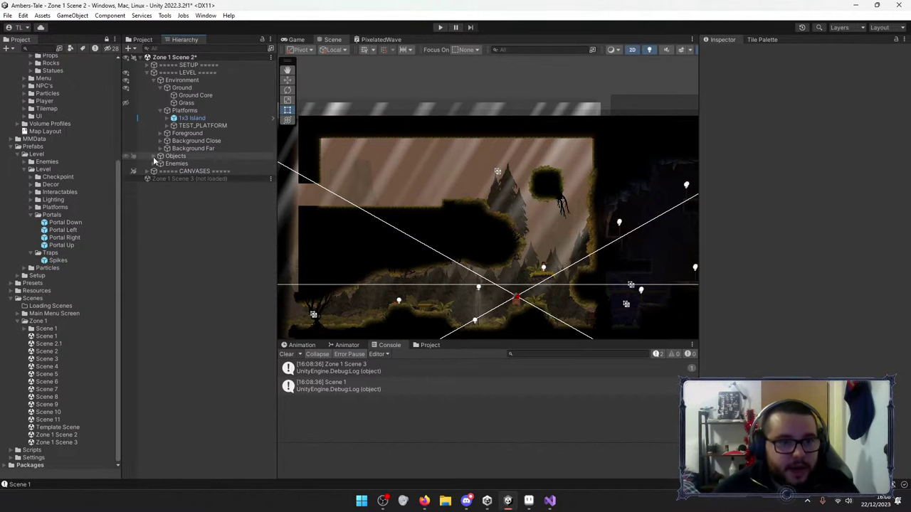
click(160, 148)
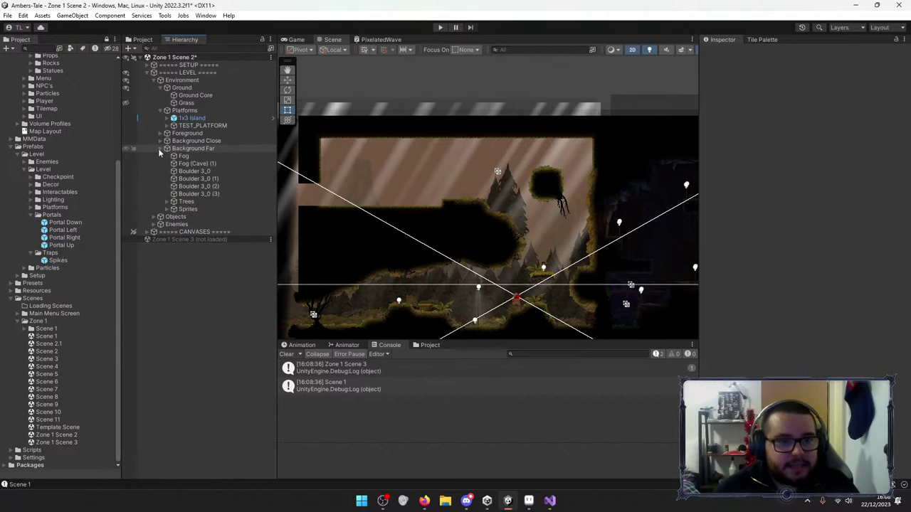
click(649, 49)
click(632, 50)
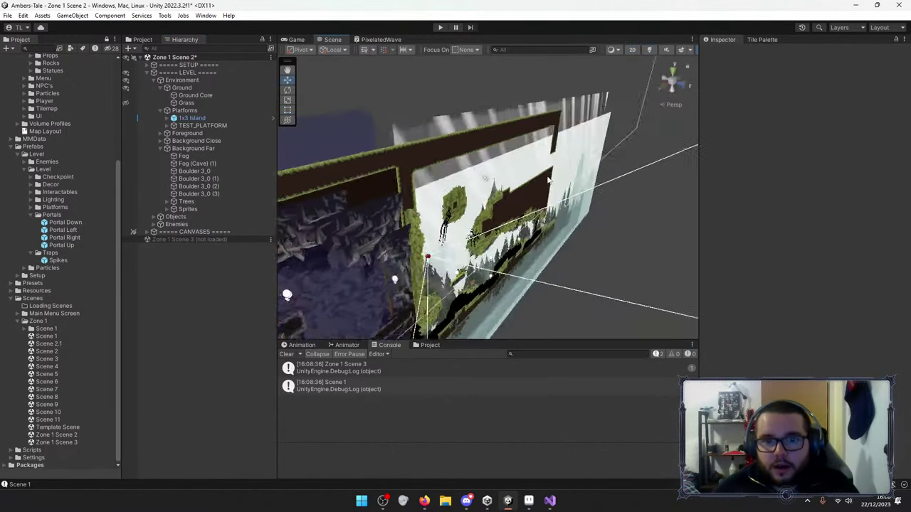
click(498, 213)
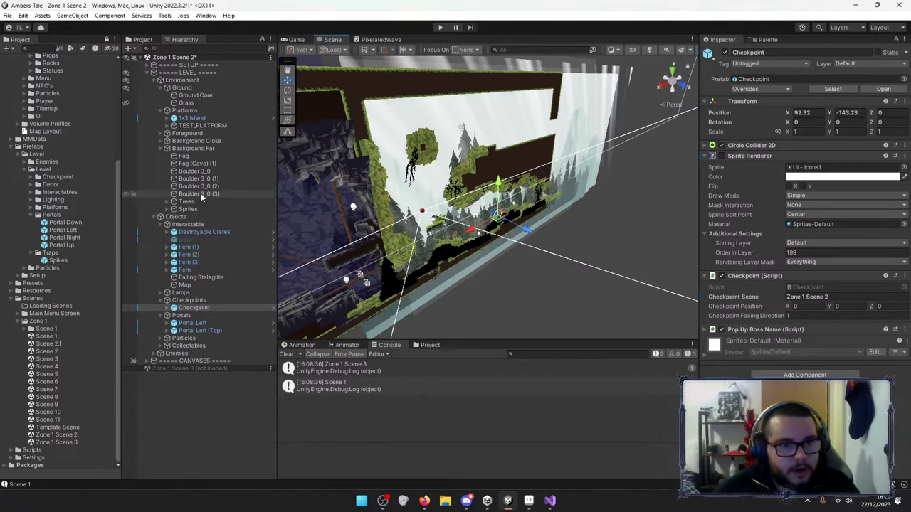
Select the BG 5 NoBlur sprite in Background Far's Sprites group and return the scene to the 2D view.
click(165, 213)
click(184, 210)
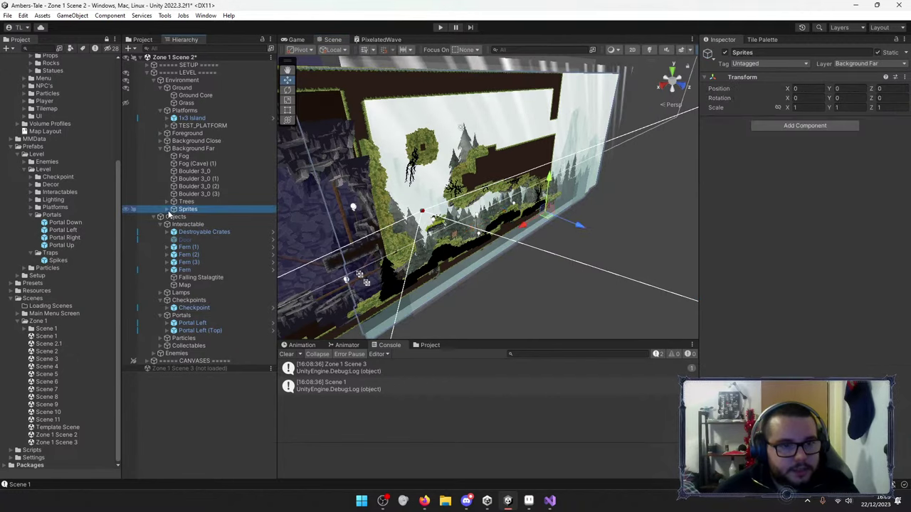
click(173, 210)
click(203, 247)
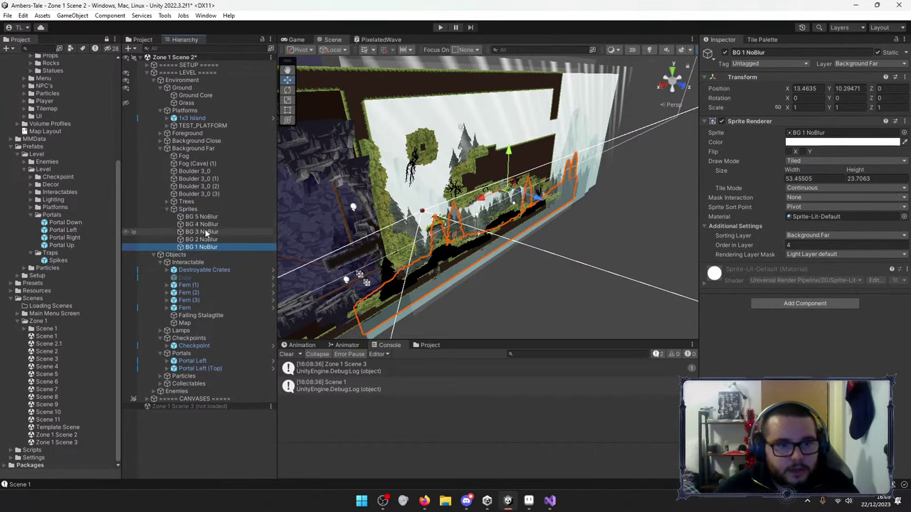
click(201, 217)
alt+drag(427, 213, 520, 171)
key(2)
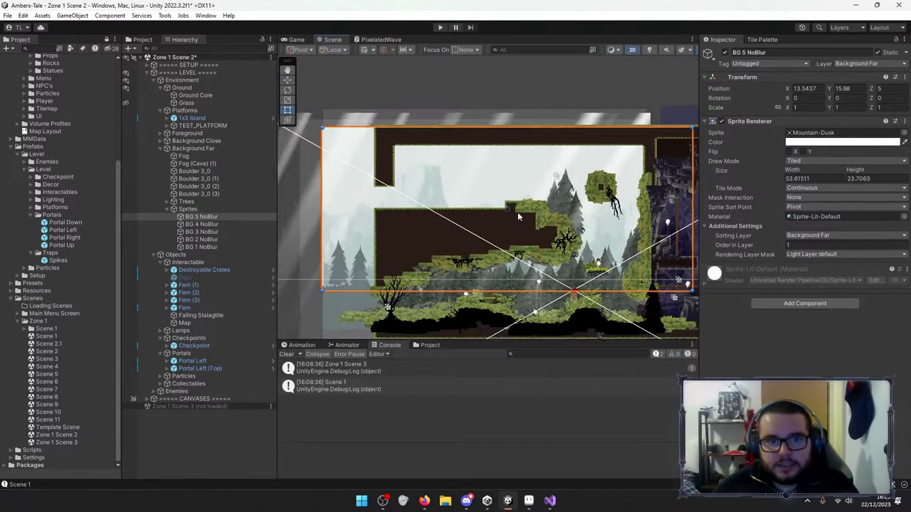
Scale BG 5 NoBlur uniformly to 1.77 and move it to X 16.5, Y 23.
drag(384, 136, 346, 136)
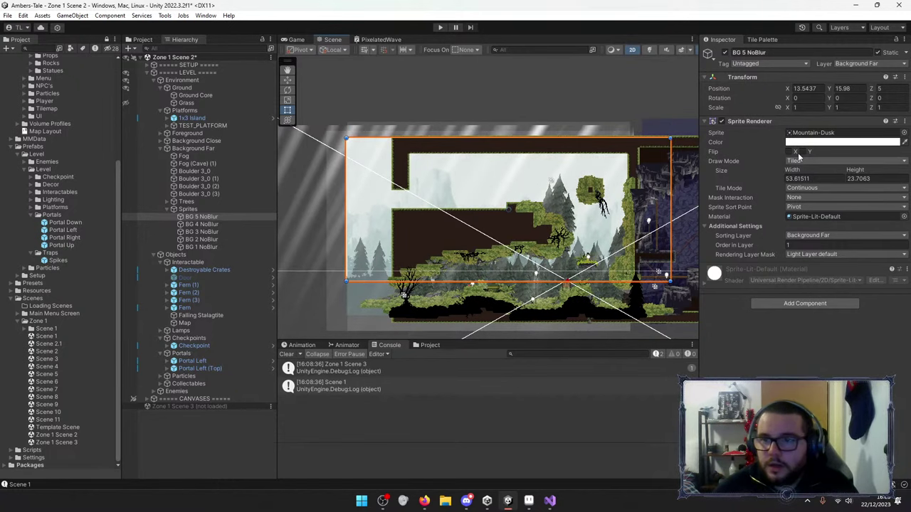
drag(788, 108, 799, 108)
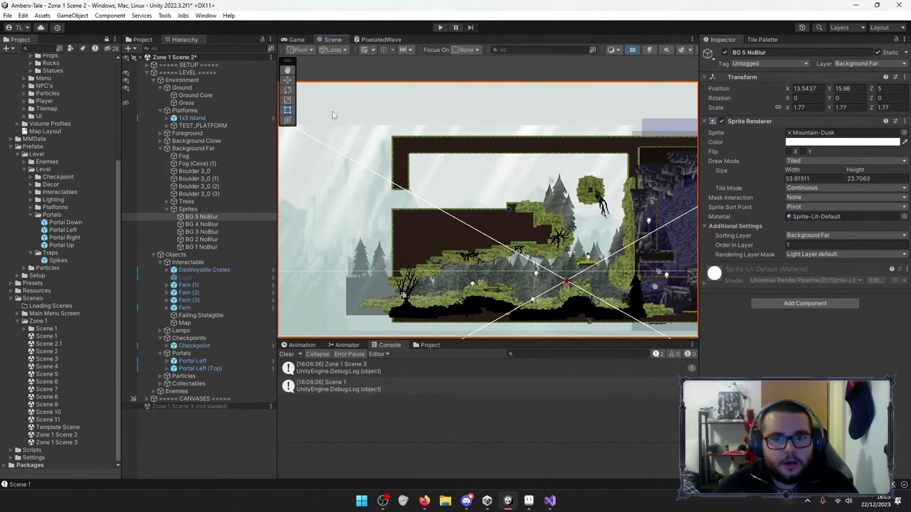
scroll(477, 204, down, 2)
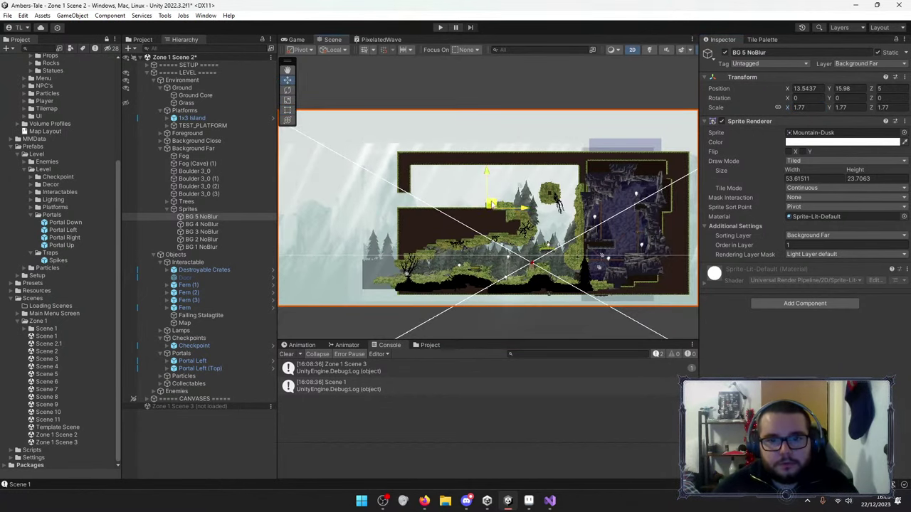
drag(490, 204, 505, 172)
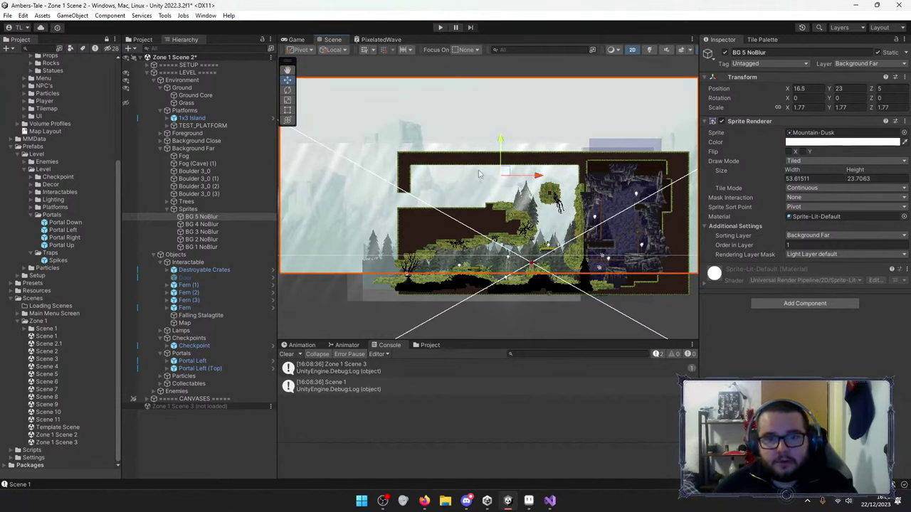
Turn the scene lighting back on and examine the enlarged backdrop behind the upper ledge.
click(649, 50)
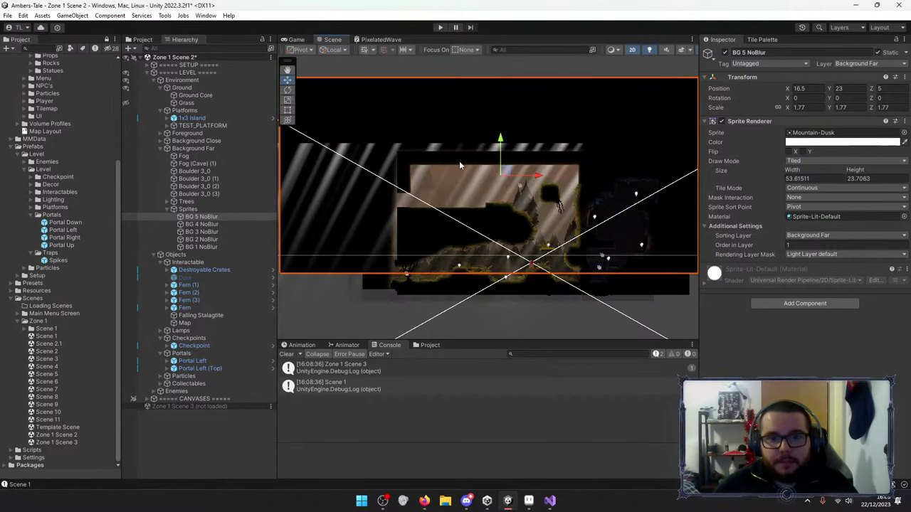
scroll(451, 185, up, 3)
scroll(451, 189, down, 4)
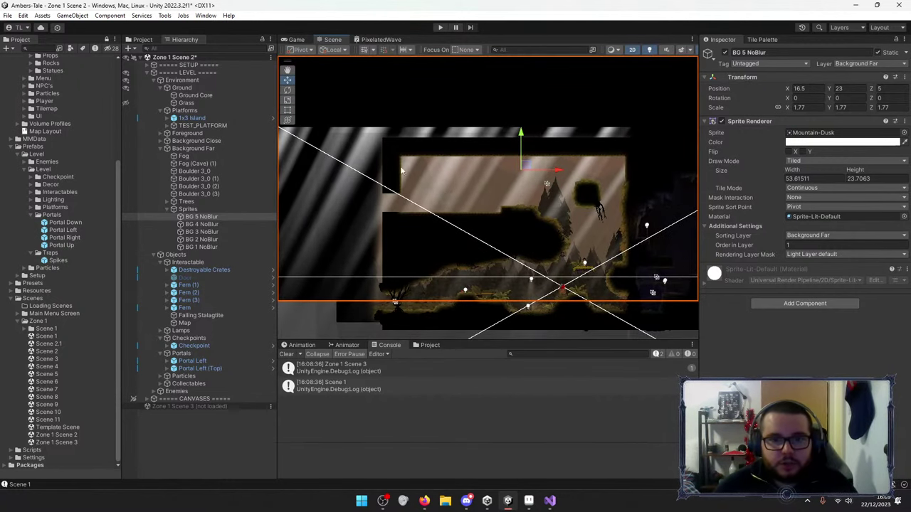
click(545, 210)
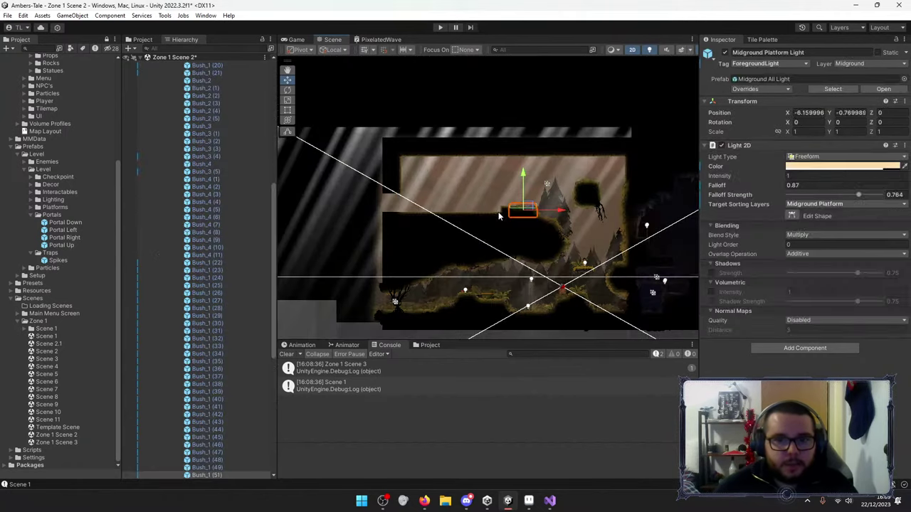
click(542, 208)
scroll(467, 270, up, 6)
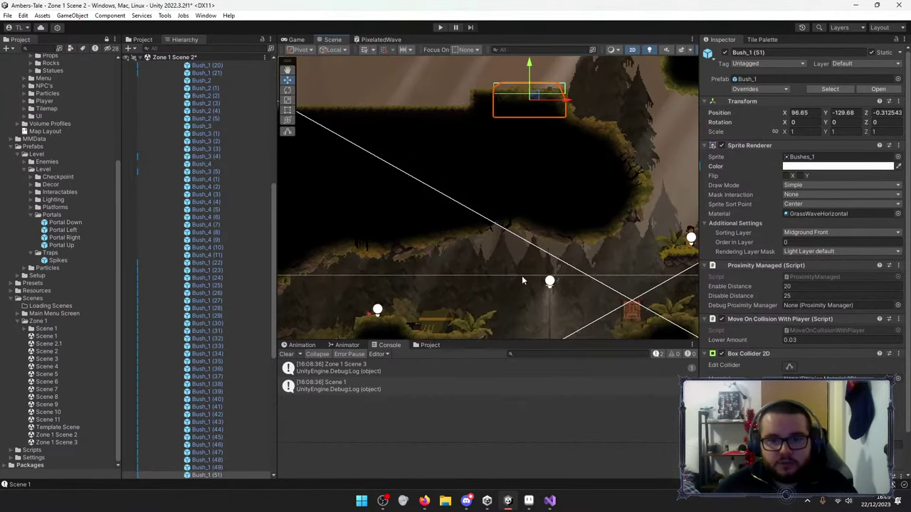
key(f)
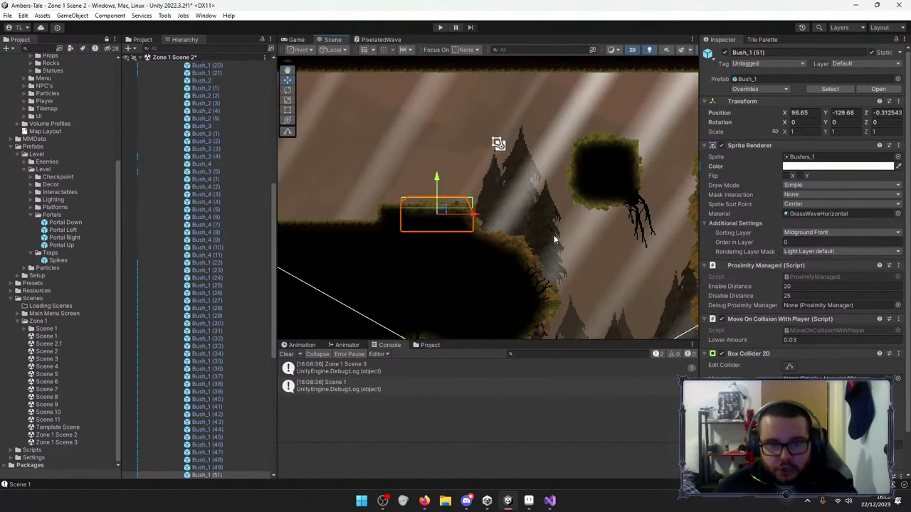
Examine how the backdrop, trees and light rays fill the upper area compared with the lower path.
middle_drag(461, 214, 500, 170)
scroll(598, 288, down, 4)
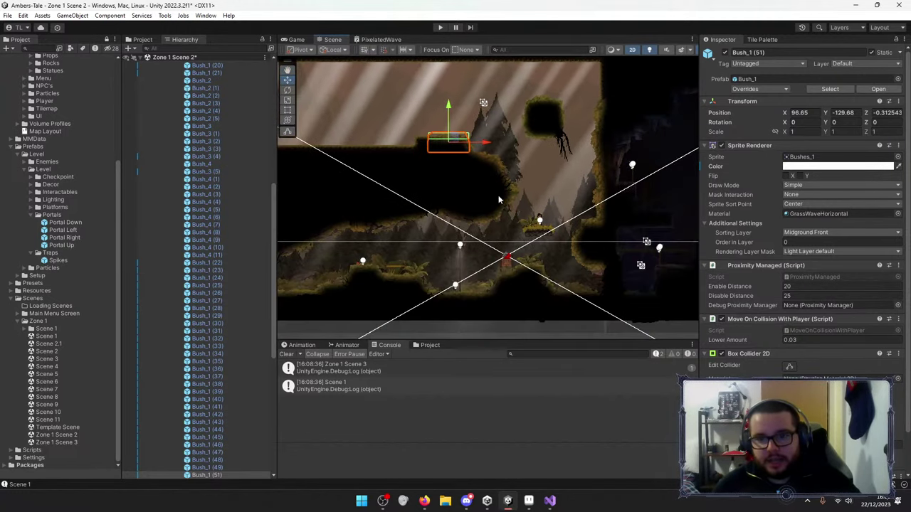
drag(360, 200, 498, 275)
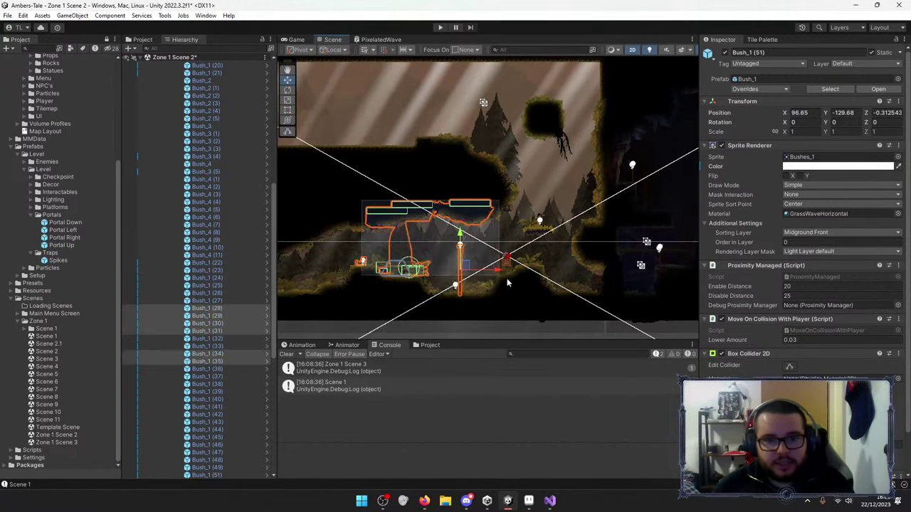
middle_drag(417, 244, 454, 276)
scroll(455, 276, up, 3)
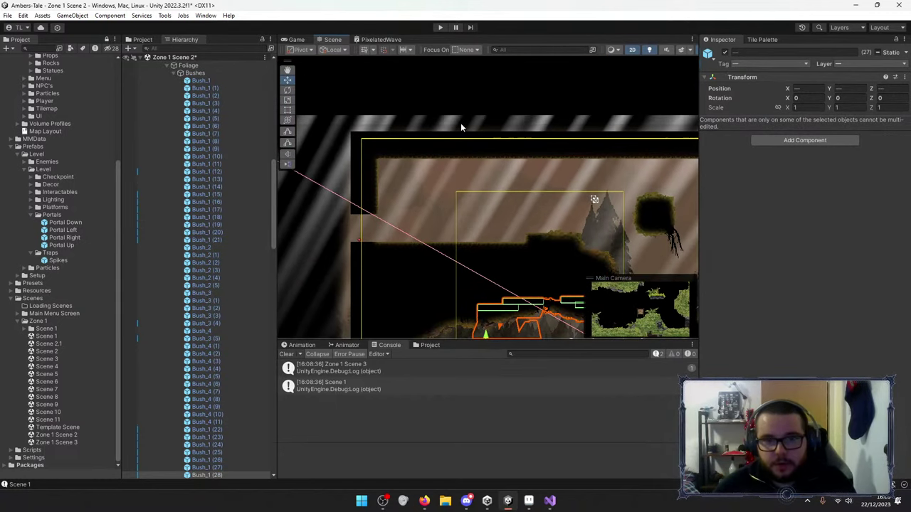
click(461, 198)
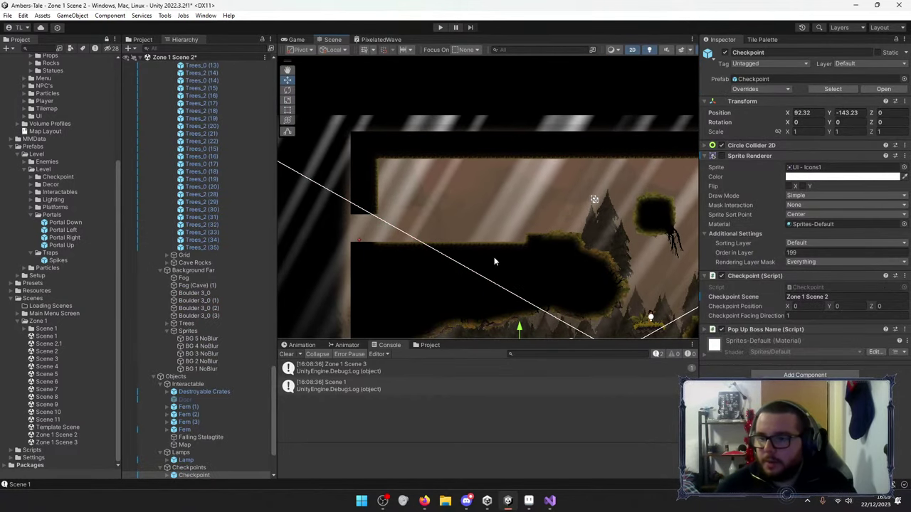
middle_drag(464, 183, 370, 150)
drag(302, 141, 455, 215)
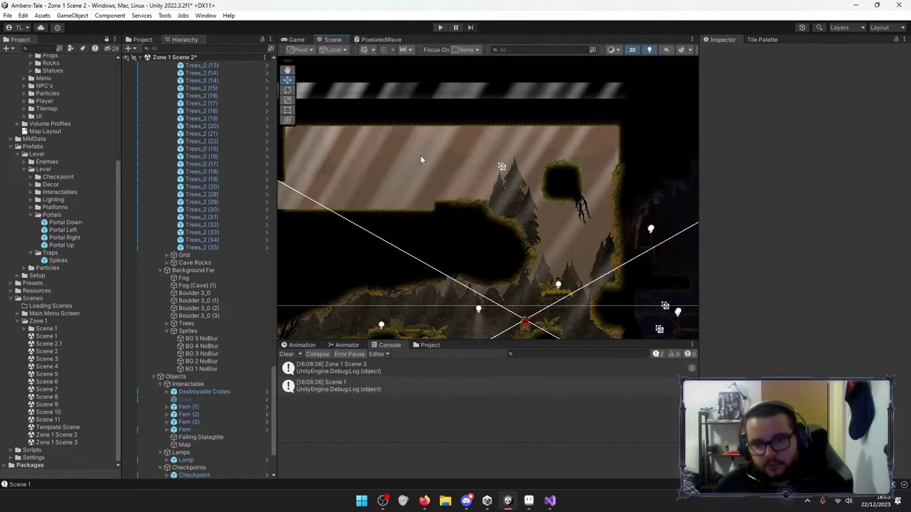
key(ctrl+z)
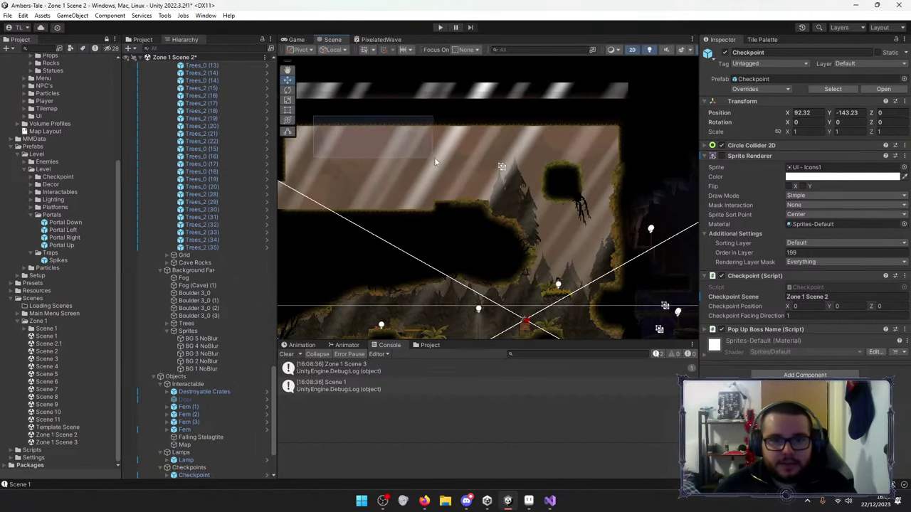
click(477, 173)
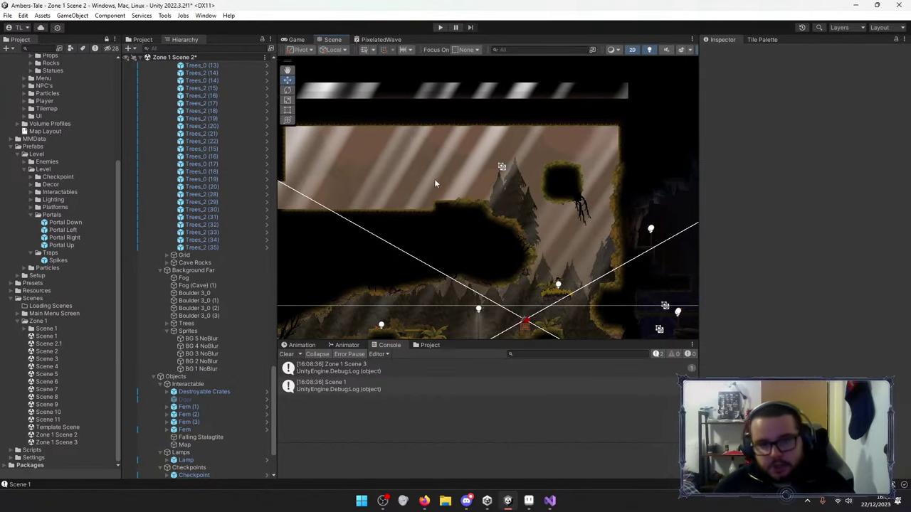
Duplicate the BG 1 to BG 4 NoBlur sprites and try the copies behind the upper ledge, shifted up and to the left.
middle_drag(431, 177, 520, 137)
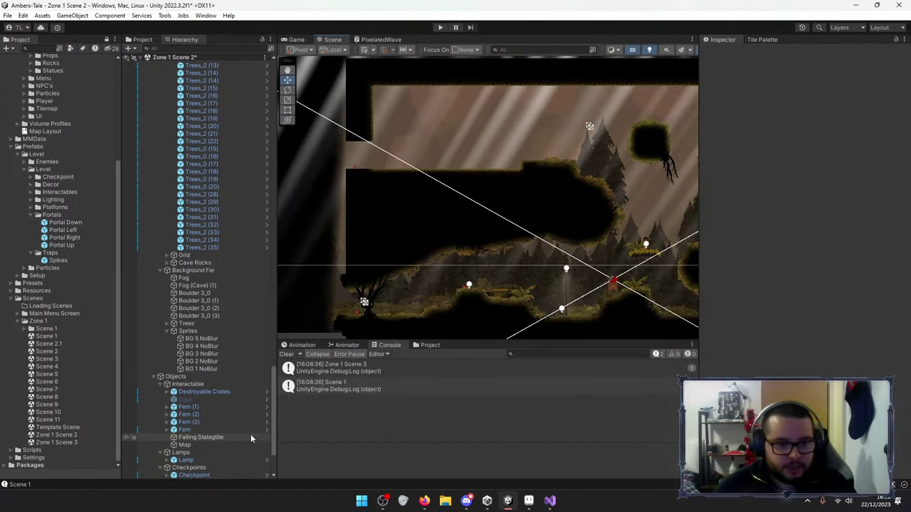
click(207, 369)
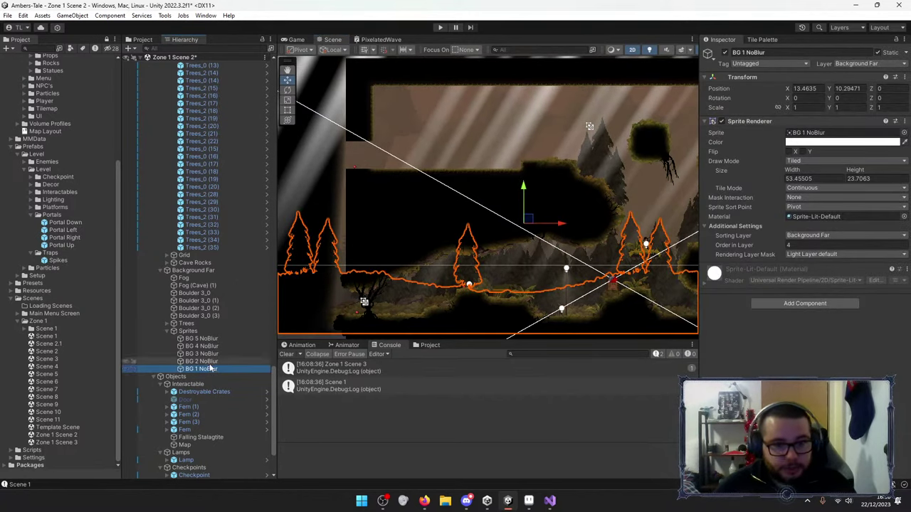
shift+click(201, 346)
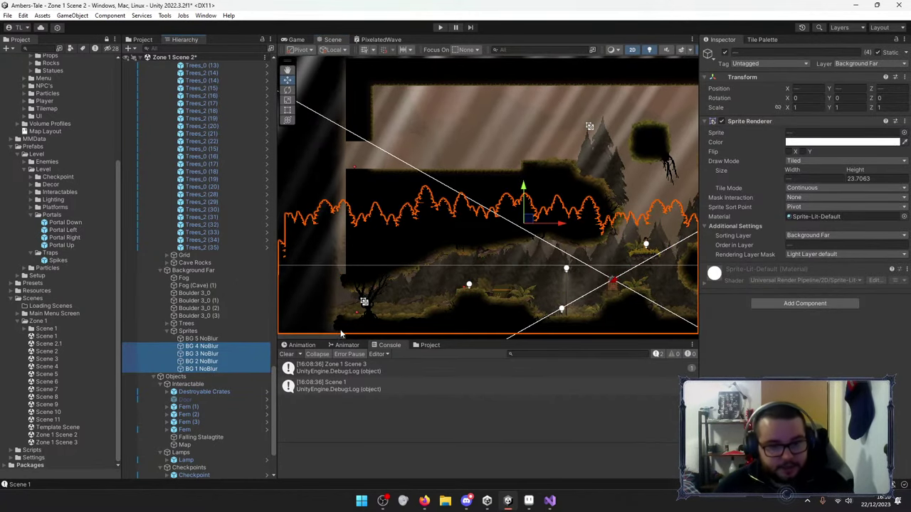
key(ctrl+d)
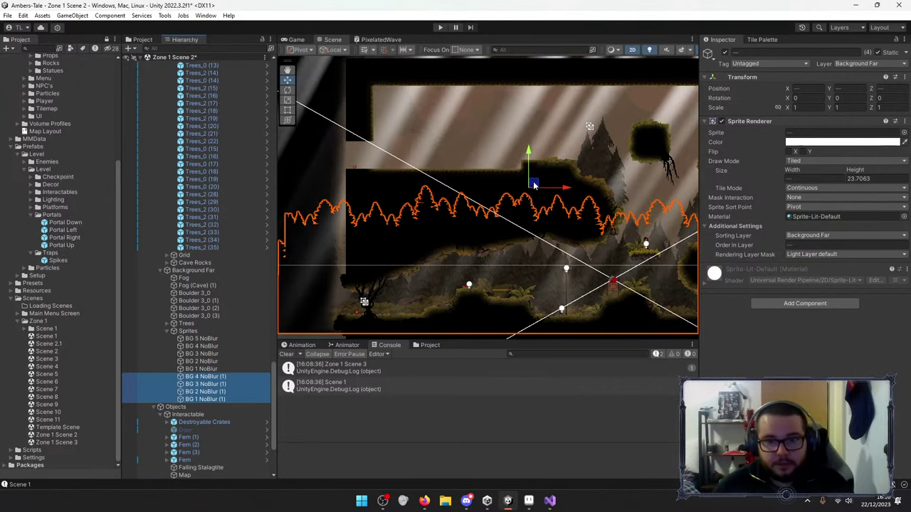
drag(534, 183, 361, 51)
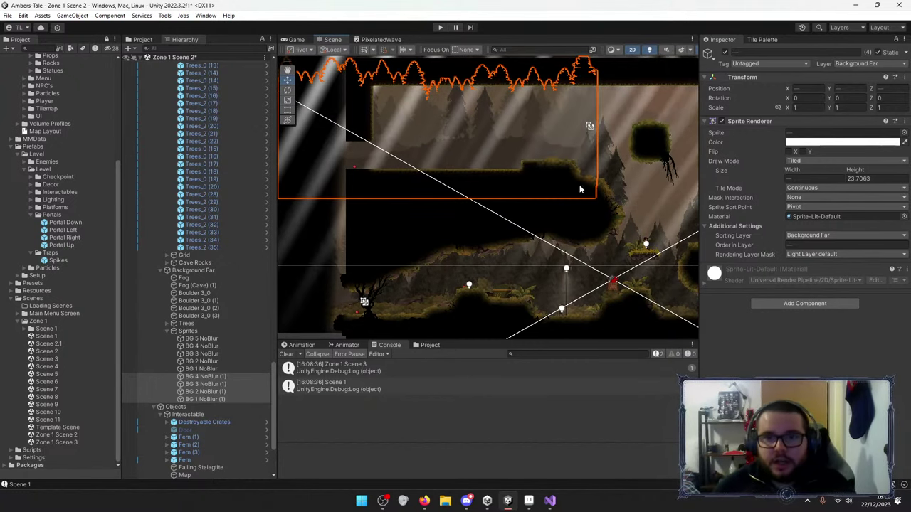
Examine the raised tree copies behind the upper ledge up close and undo their move.
click(590, 126)
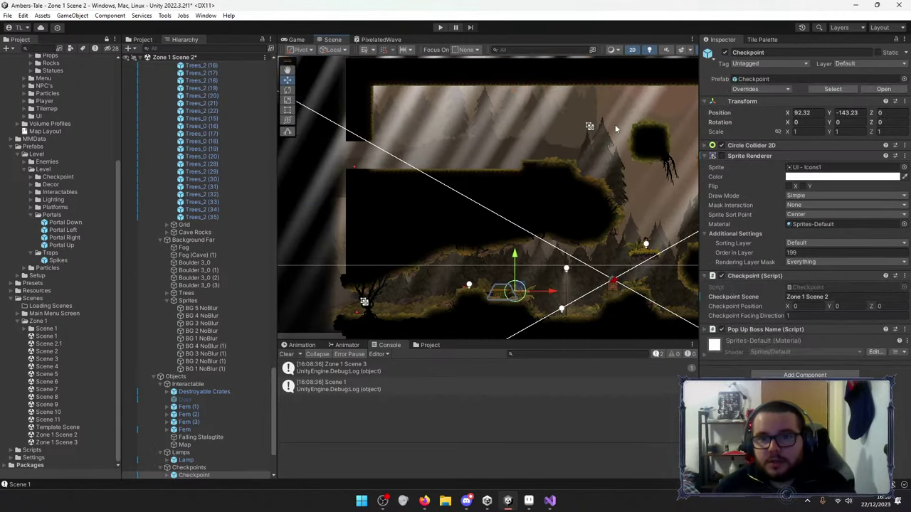
click(590, 126)
middle_drag(479, 148, 446, 221)
scroll(462, 205, up, 3)
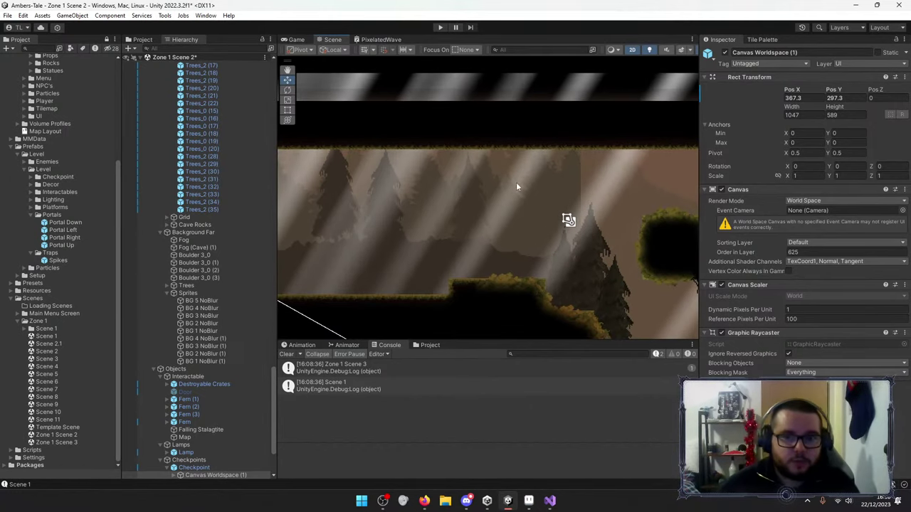
scroll(516, 182, down, 3)
click(515, 209)
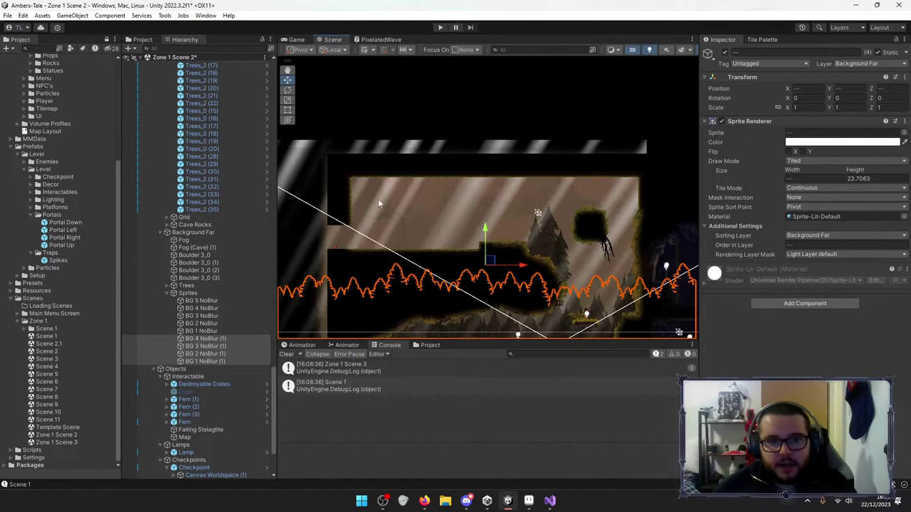
scroll(363, 186, down, 4)
click(464, 299)
middle_drag(398, 194, 394, 204)
scroll(519, 223, up, 5)
click(453, 198)
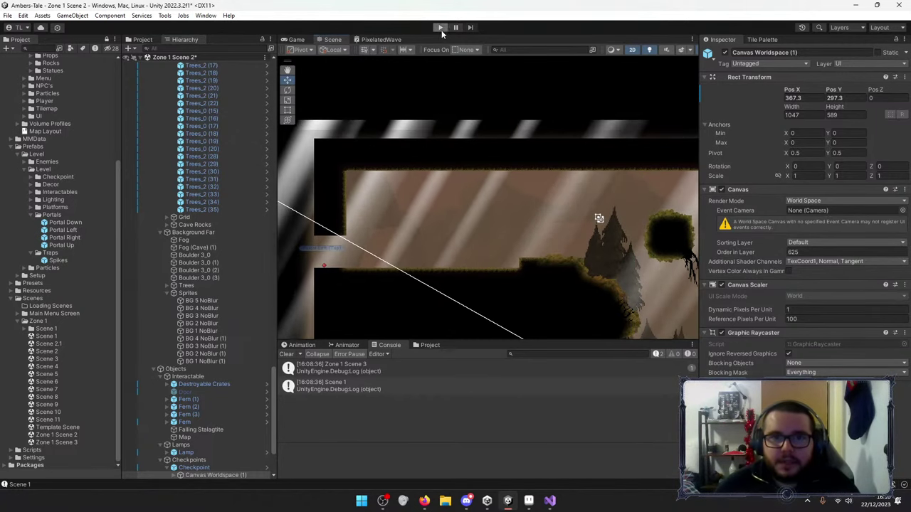
Play-test the scene from the floating platform leftward along the lower path to the enemies, and stop the game.
click(439, 28)
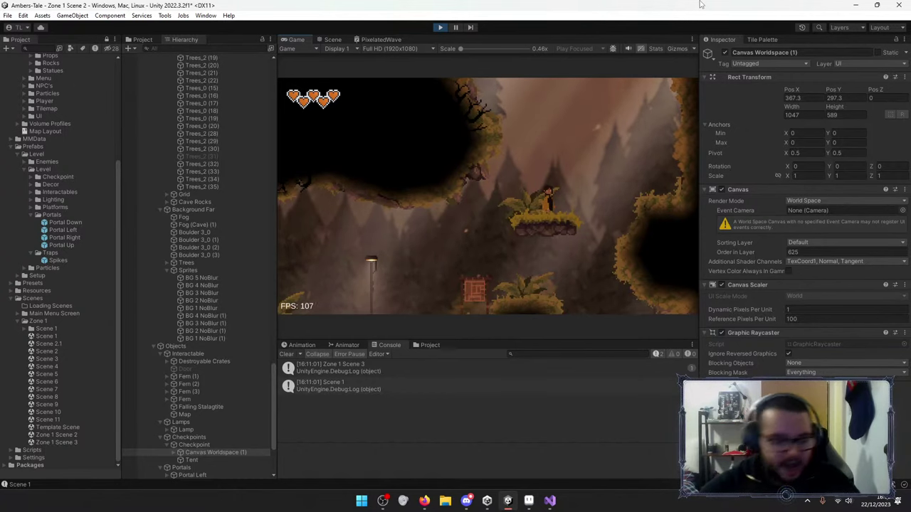
key(Left)
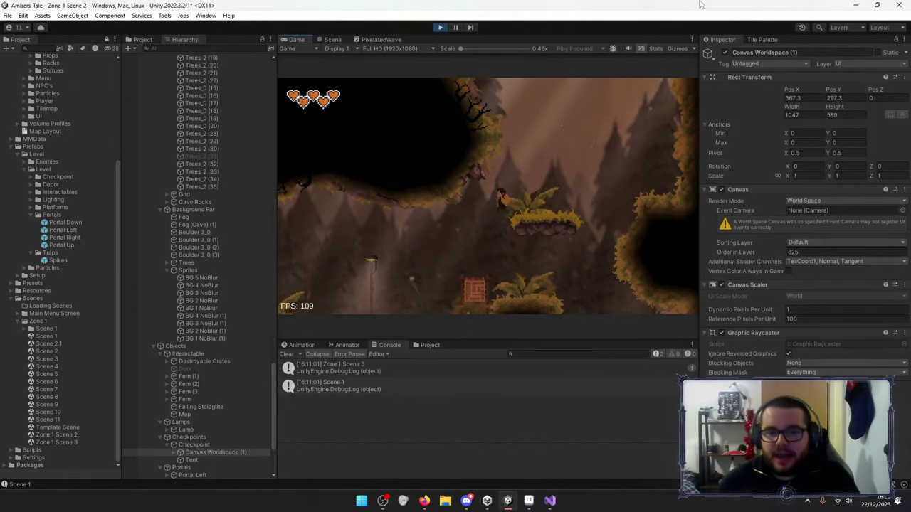
key(Left)
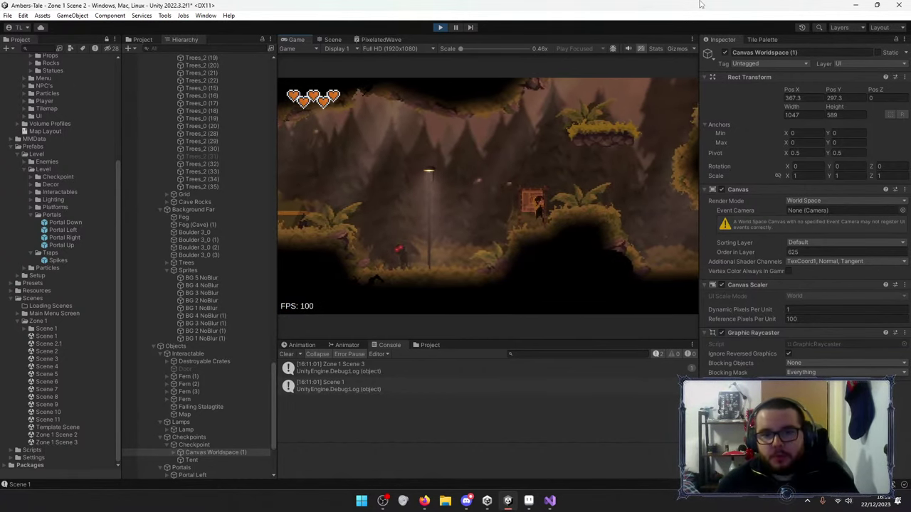
key(Left)
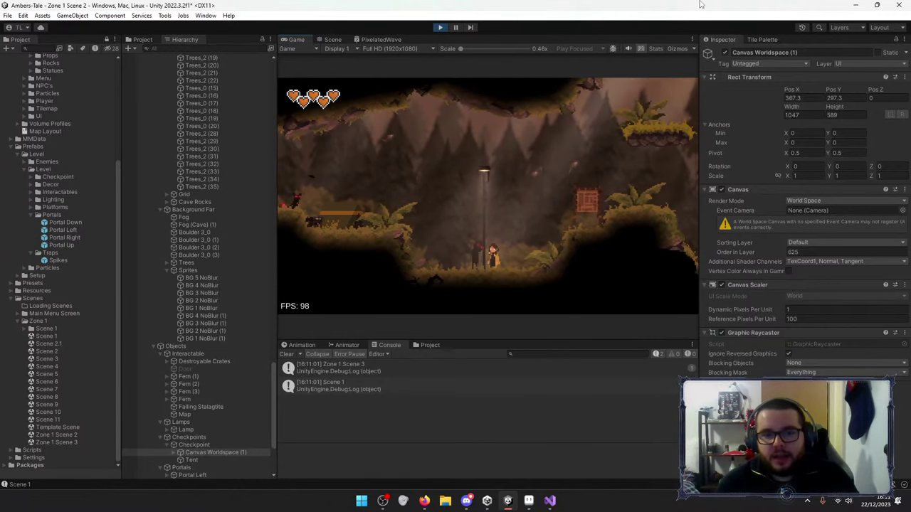
key(Right)
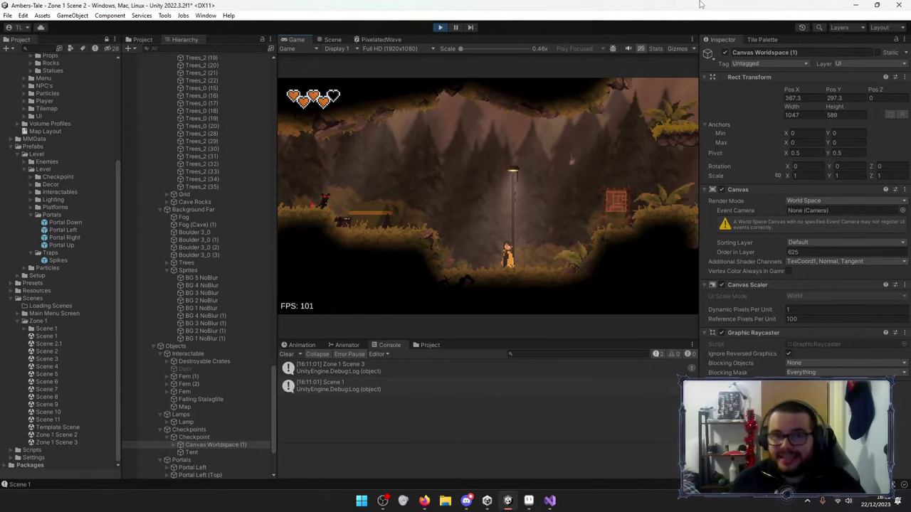
key(Left)
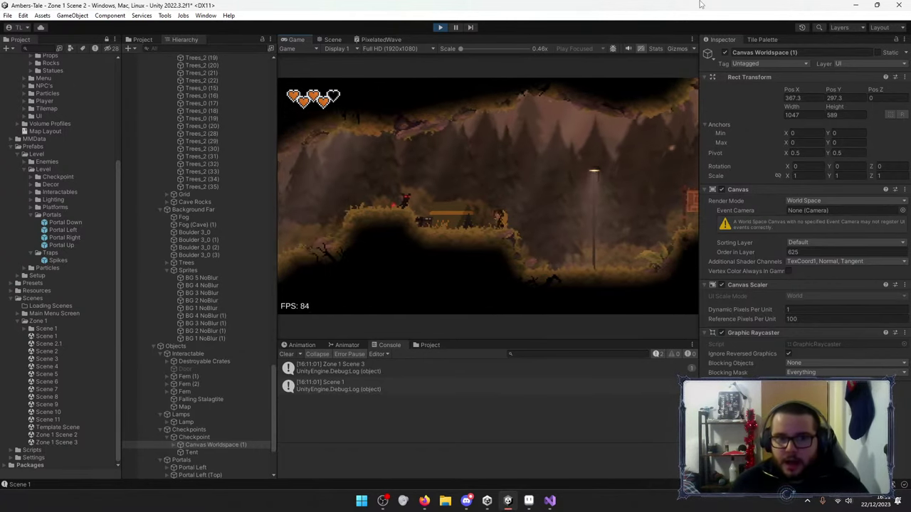
key(space)
key(x)
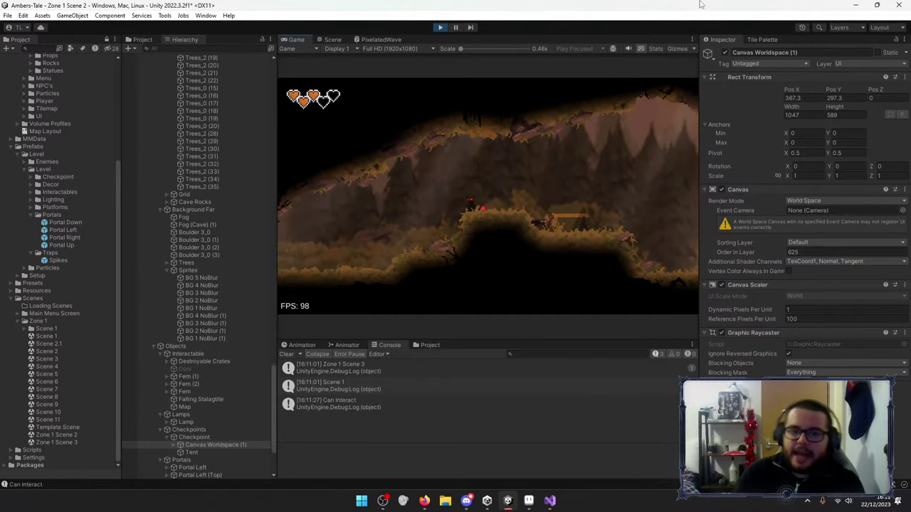
key(Right)
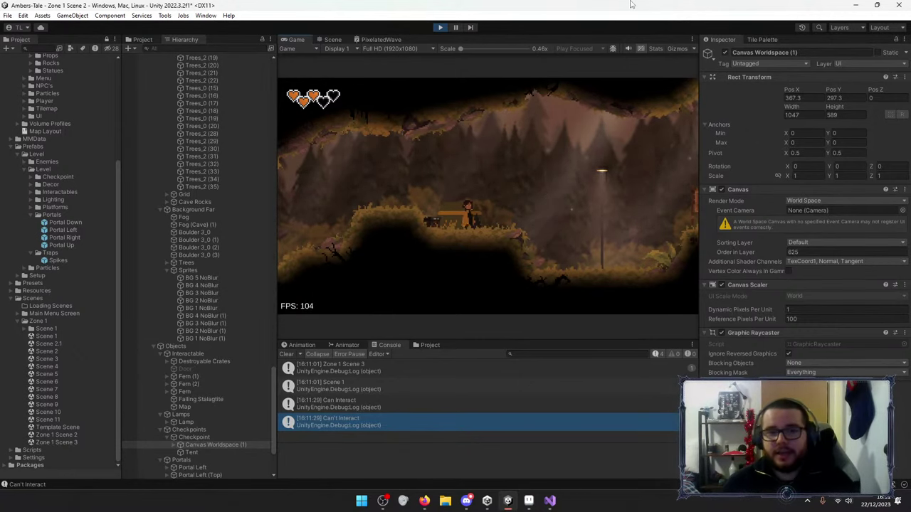
click(439, 28)
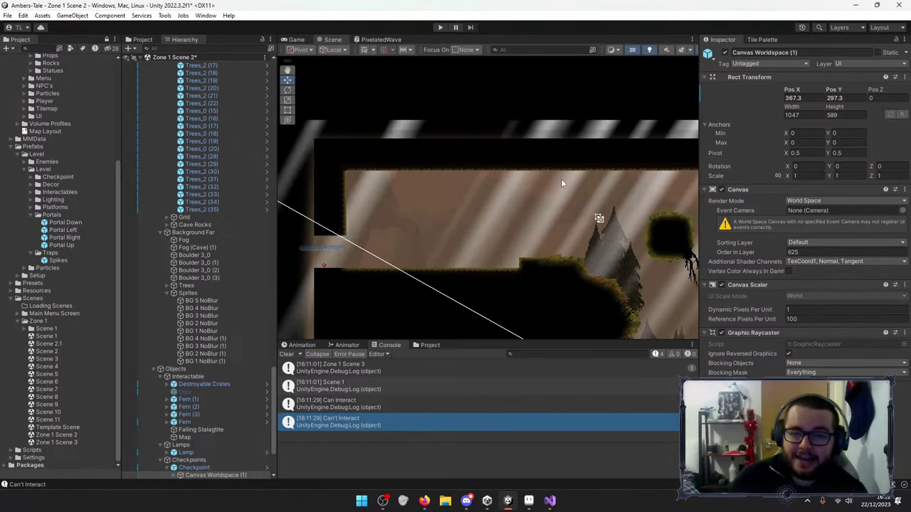
scroll(561, 183, down, 6)
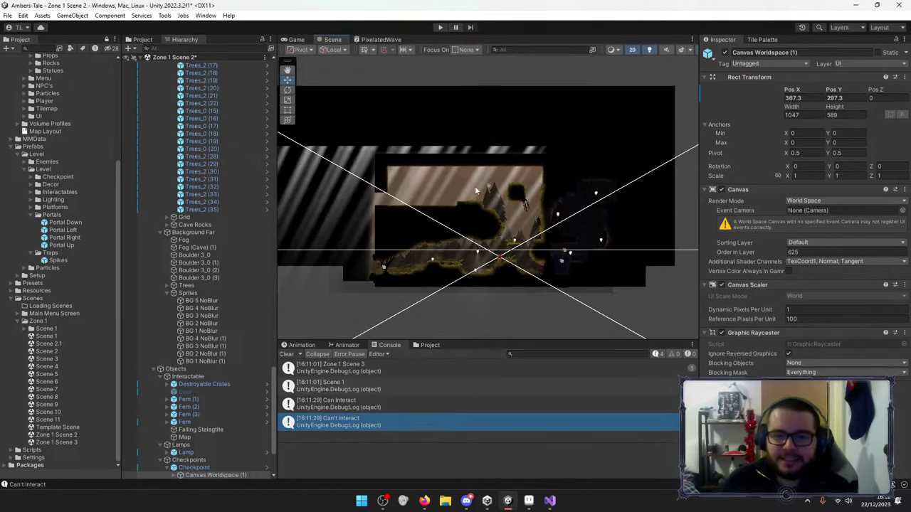
scroll(476, 190, down, 2)
click(462, 107)
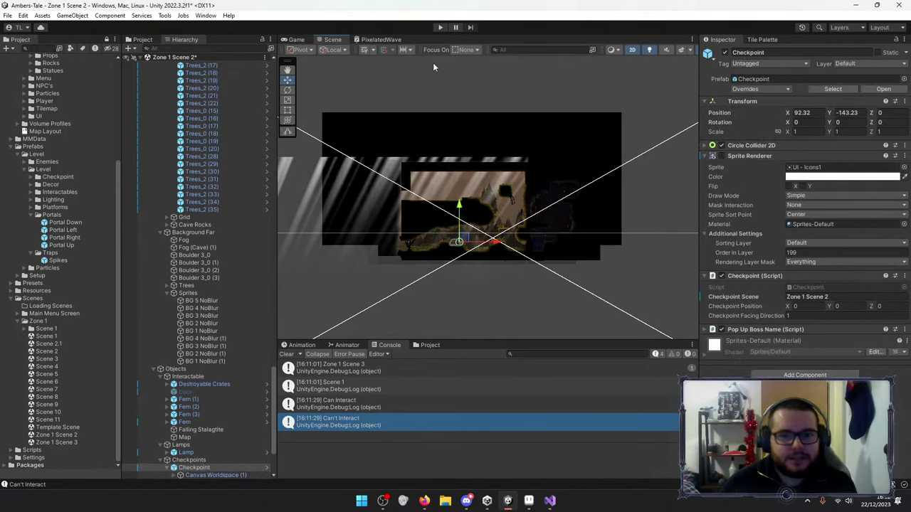
click(430, 68)
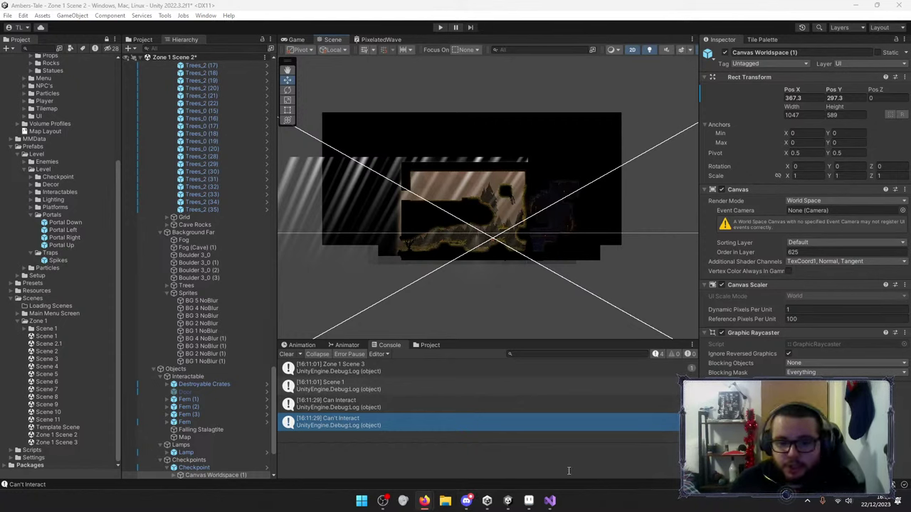
Switch to Hollow Knight as a reference and load the second save profile in Dirtmouth.
mouse_move(431, 502)
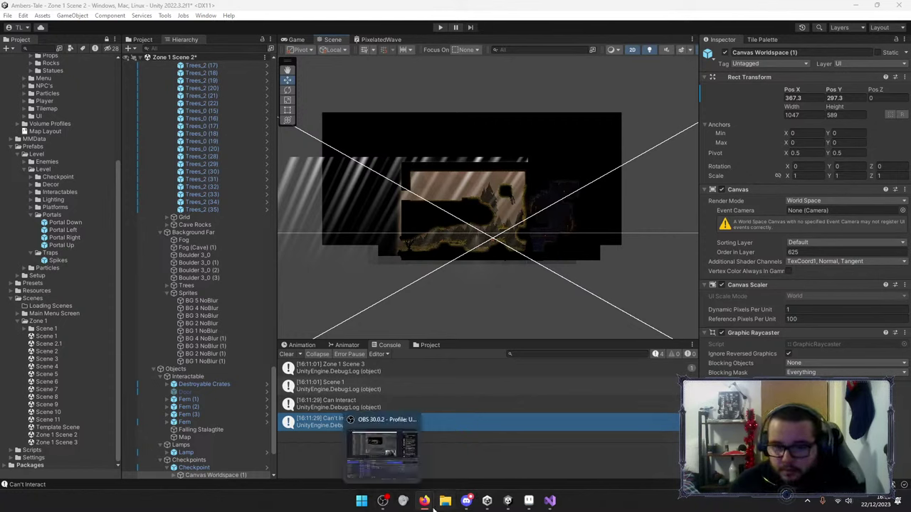
click(361, 501)
click(359, 228)
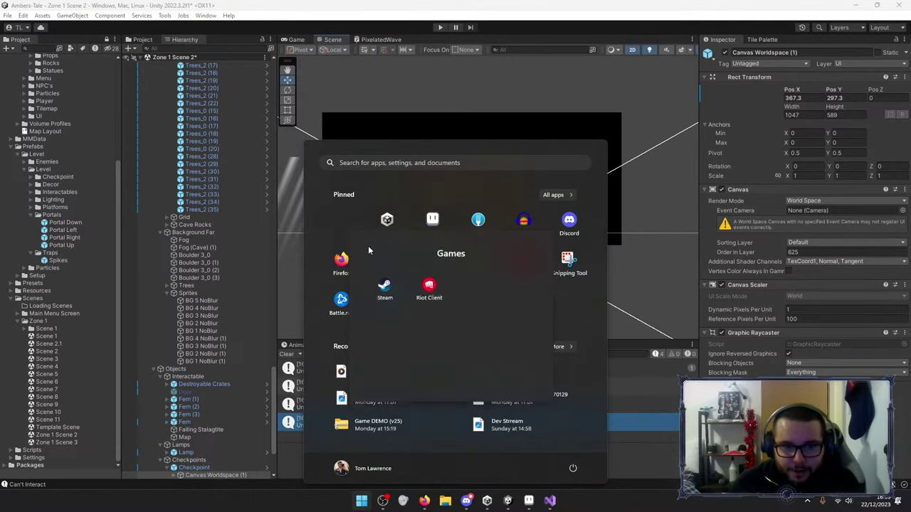
click(629, 249)
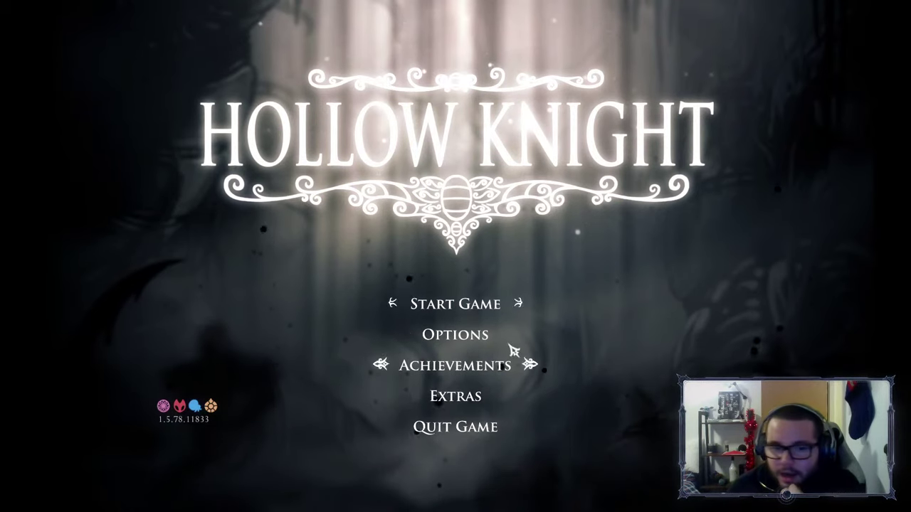
click(483, 304)
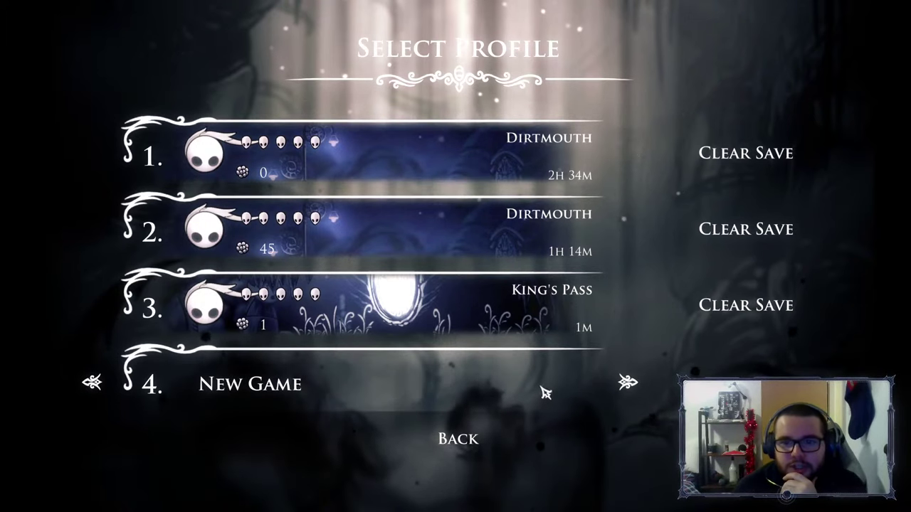
click(301, 240)
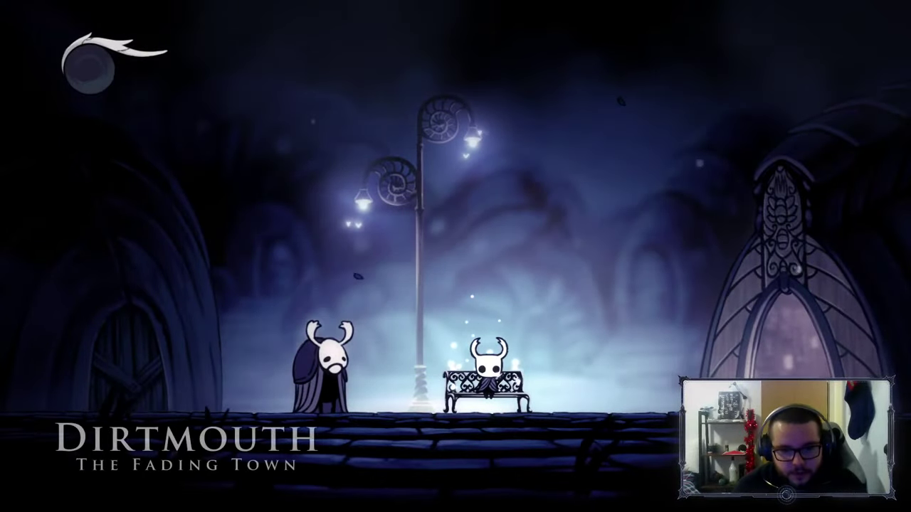
key(Right)
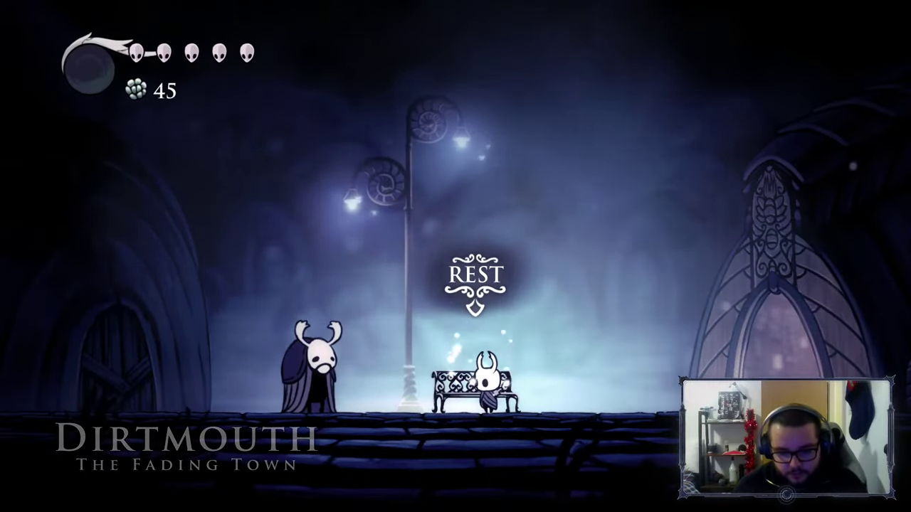
key(Up)
key(Right)
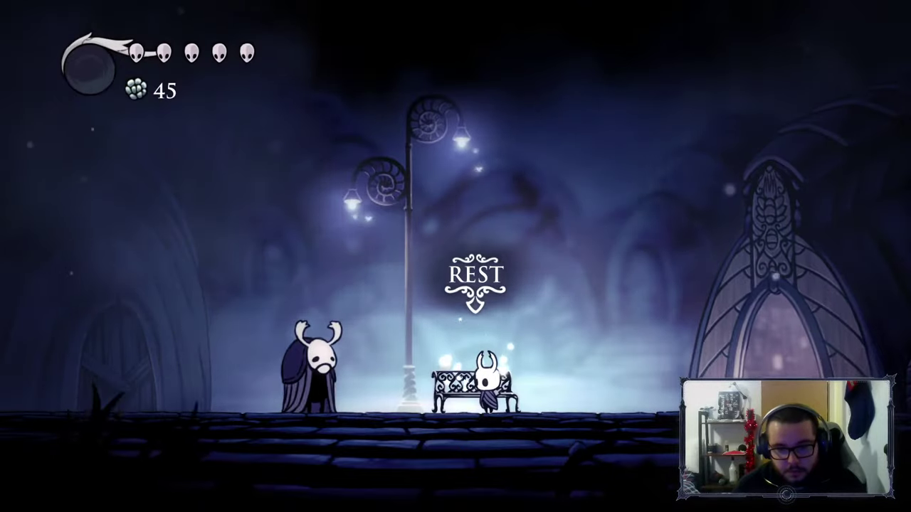
key(Up)
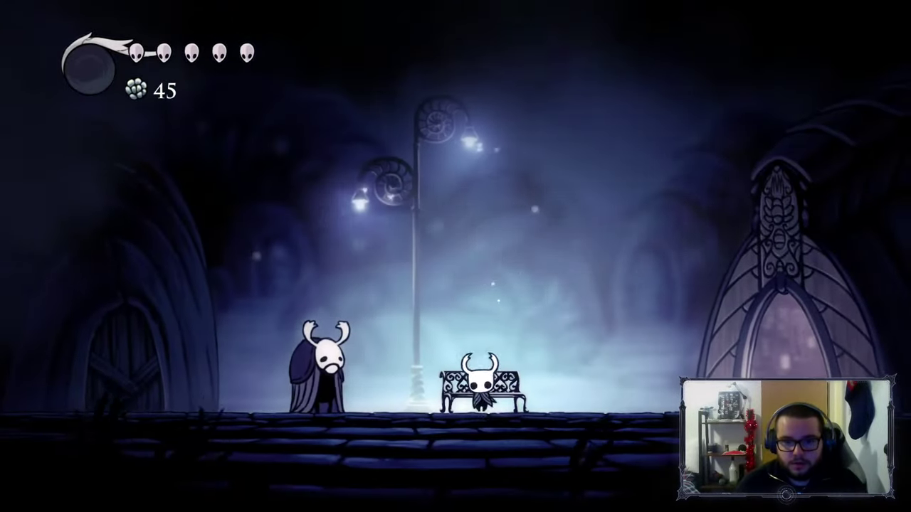
key(Left)
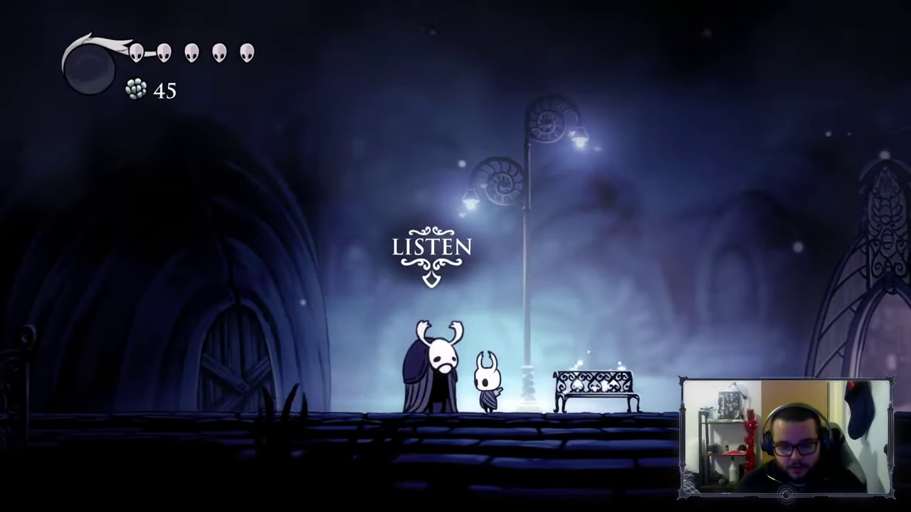
key(Up)
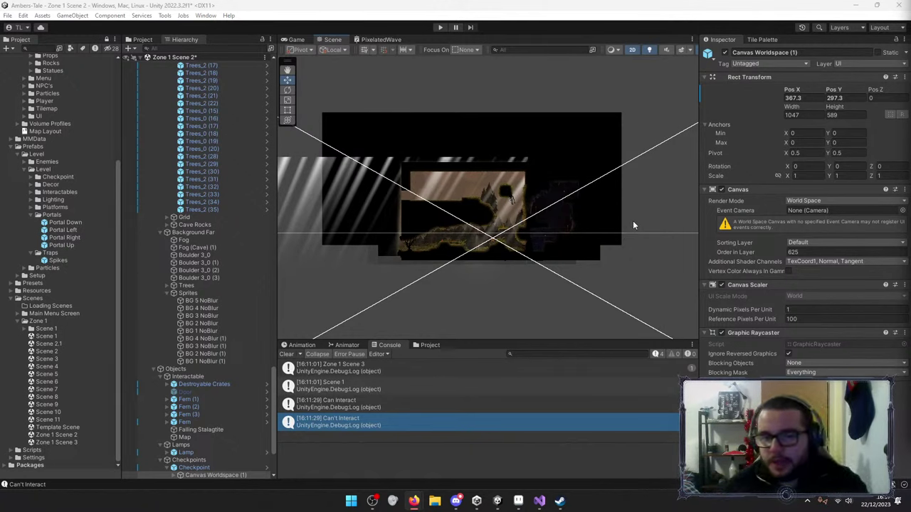
drag(626, 247, 503, 183)
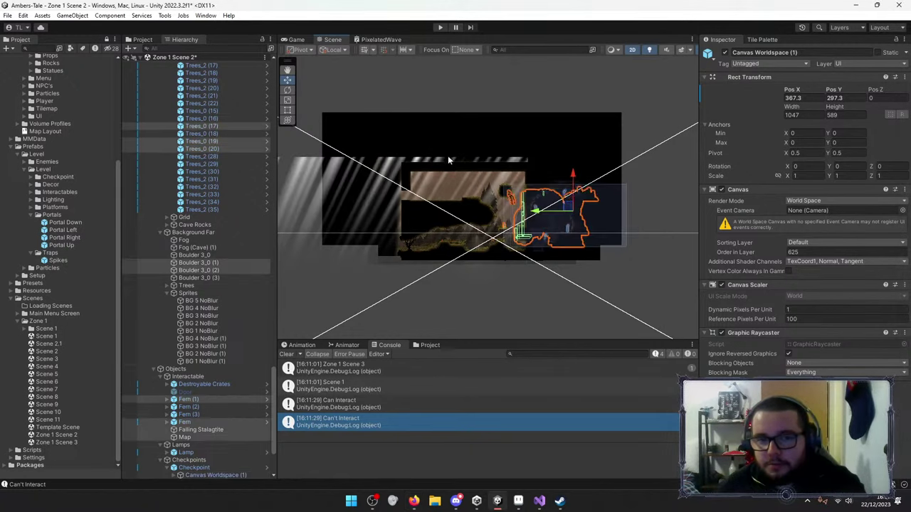
drag(379, 124, 621, 255)
click(637, 253)
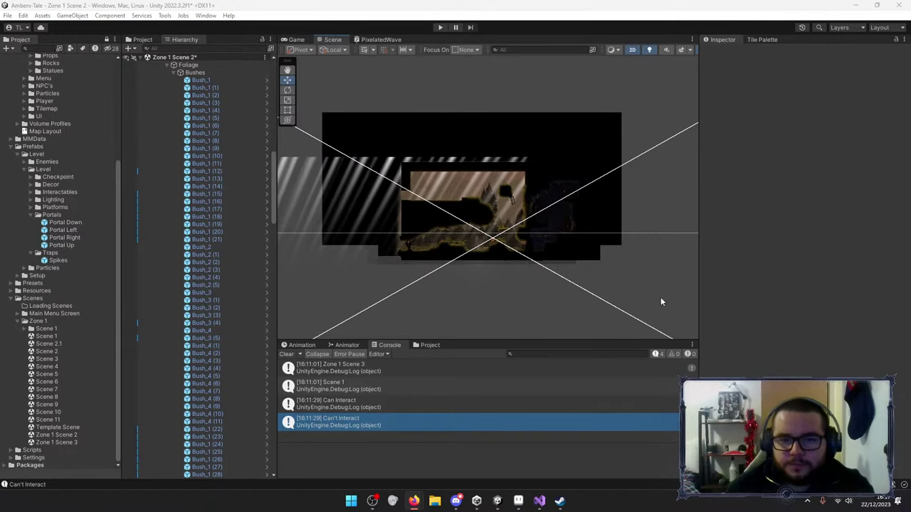
Save the changes to Zone 1 Scene 2 and open Scene 2 from the Zone 1 folder to view its level layout.
scroll(175, 303, down, 15)
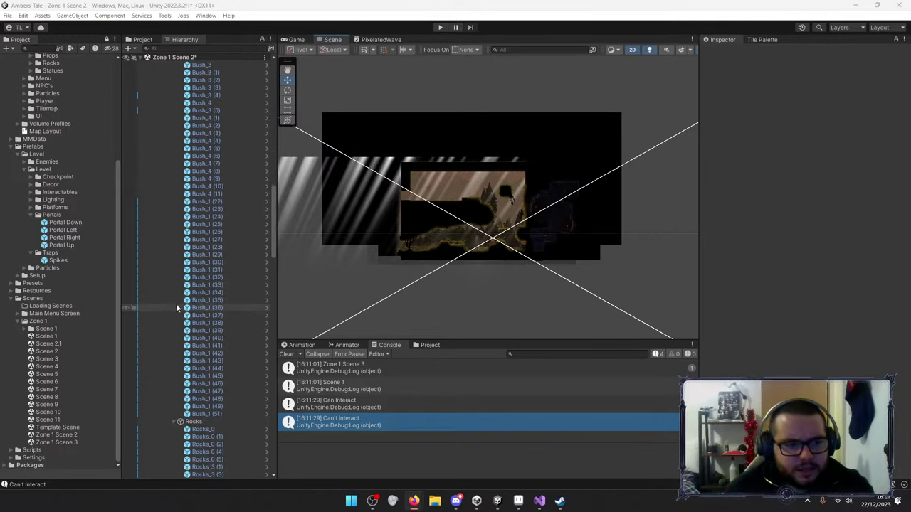
scroll(205, 340, down, 10)
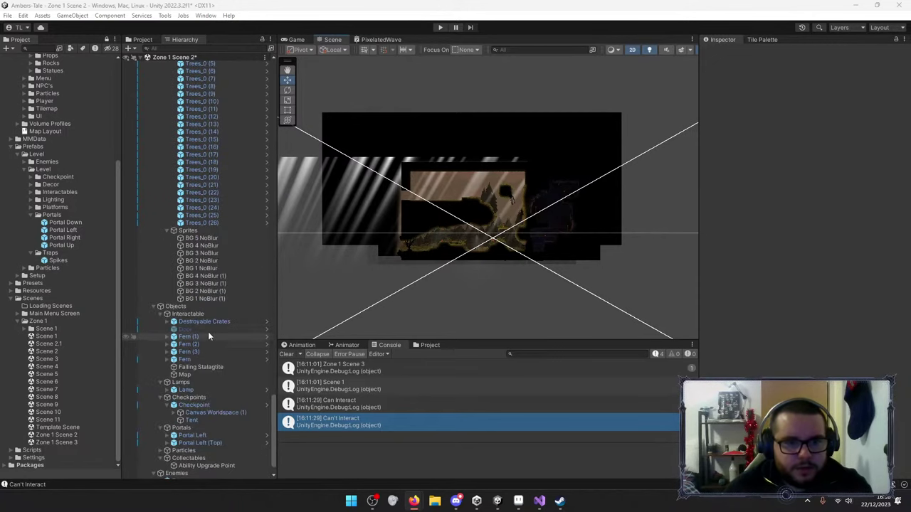
double_click(47, 351)
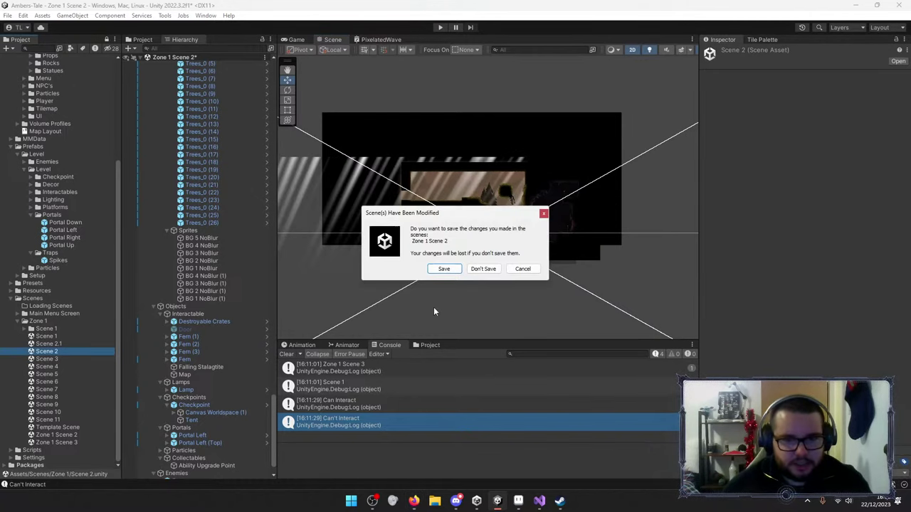
click(441, 269)
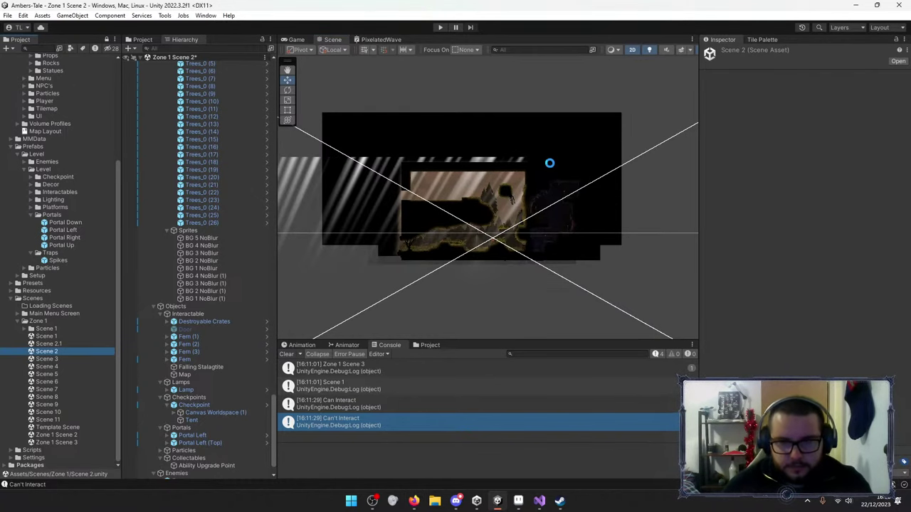
scroll(477, 257, up, 10)
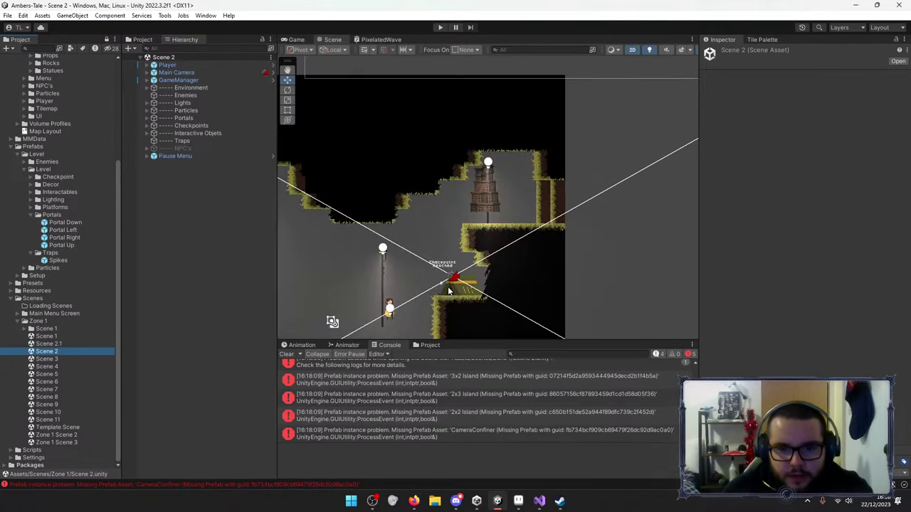
scroll(510, 227, down, 10)
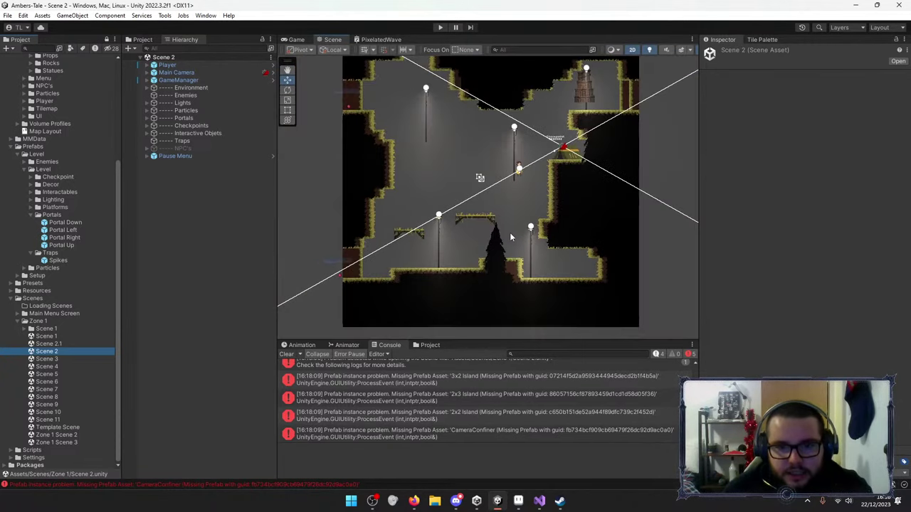
Inspect the script component on the disabled Avaline NPC in Scene 2.
click(148, 149)
click(163, 156)
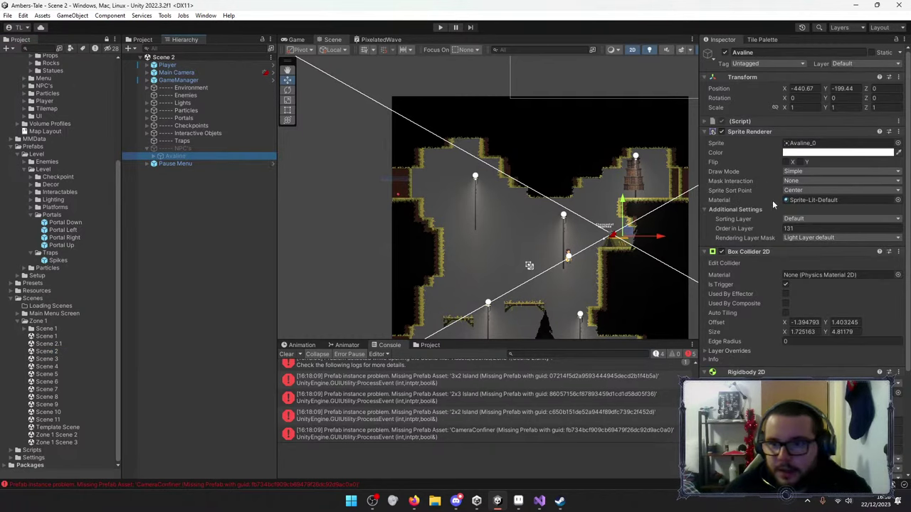
click(747, 121)
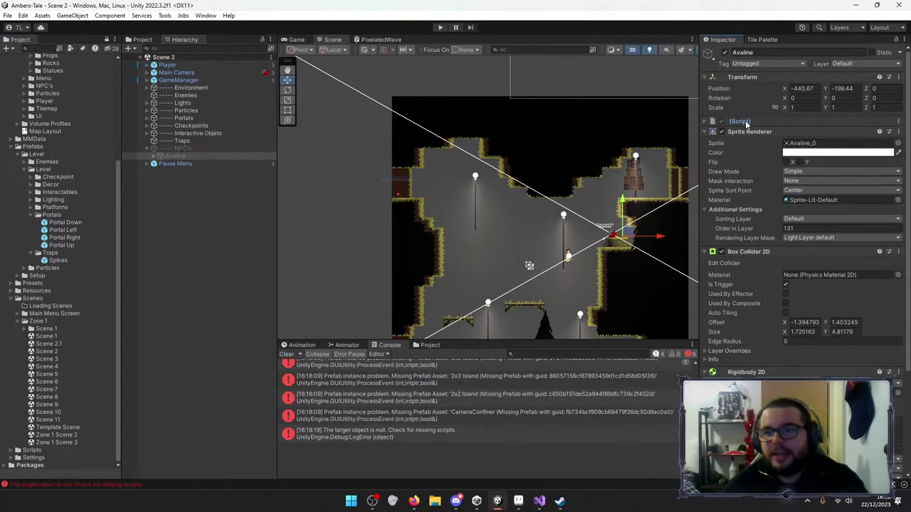
click(749, 121)
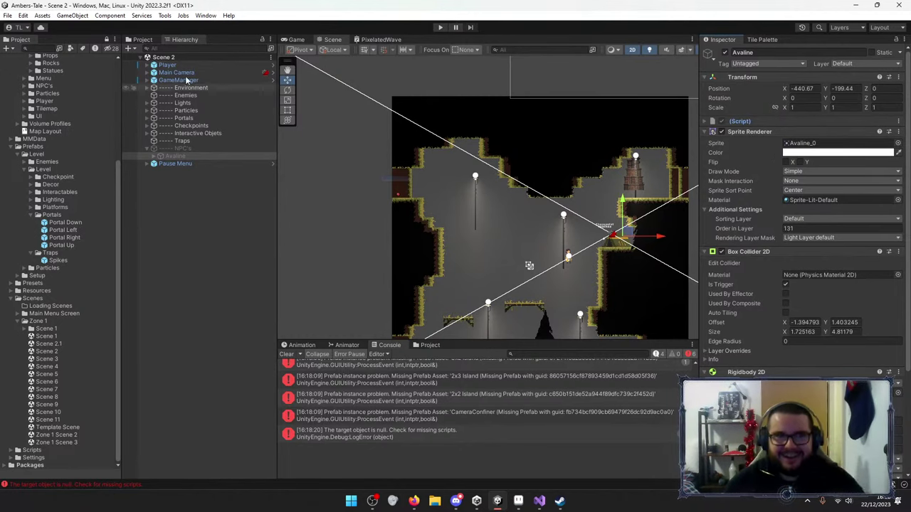
click(737, 122)
click(736, 122)
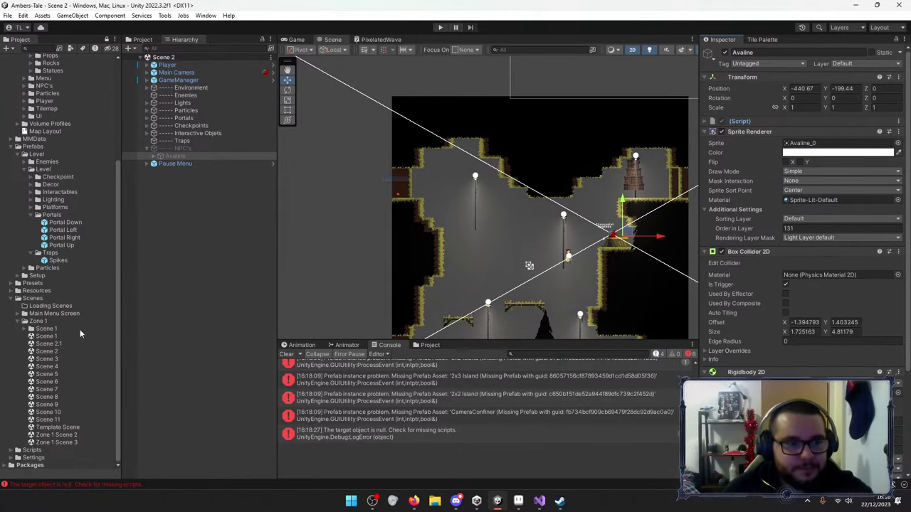
Reopen Zone 1 Scene 2 and clear the console messages.
click(71, 436)
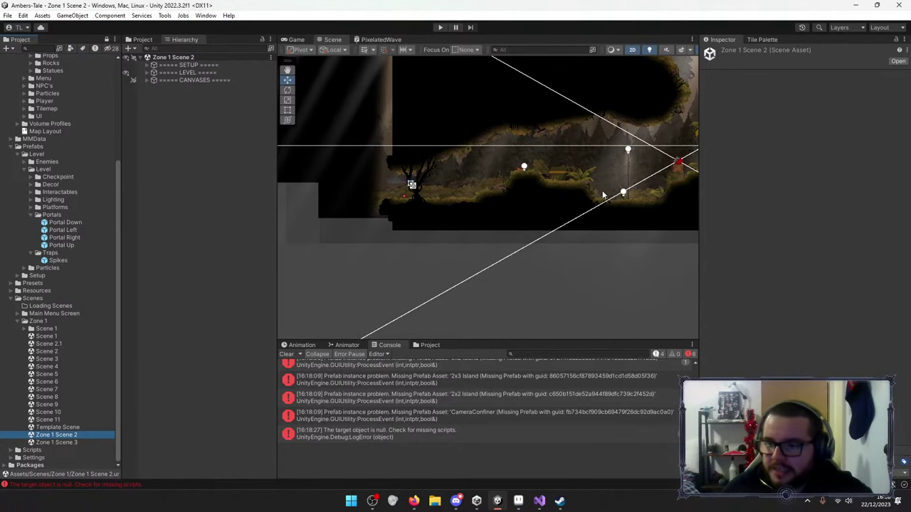
middle_drag(601, 172, 495, 248)
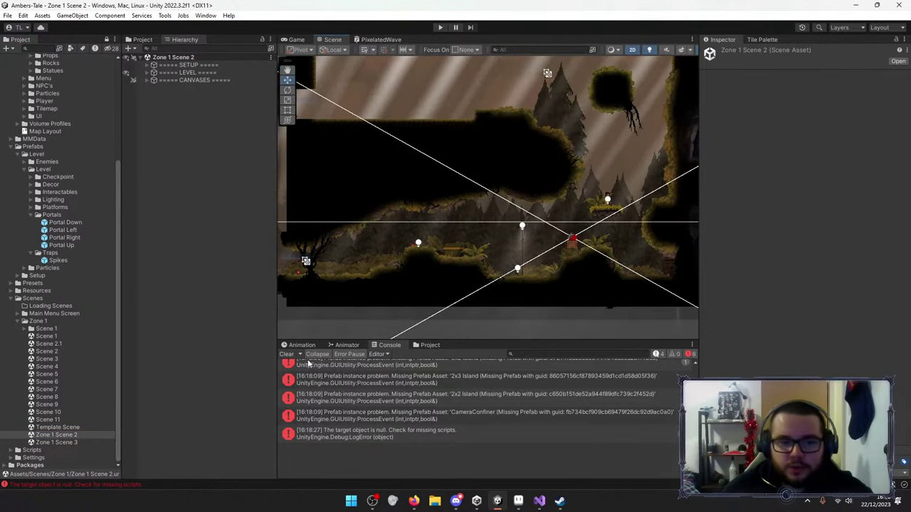
click(286, 354)
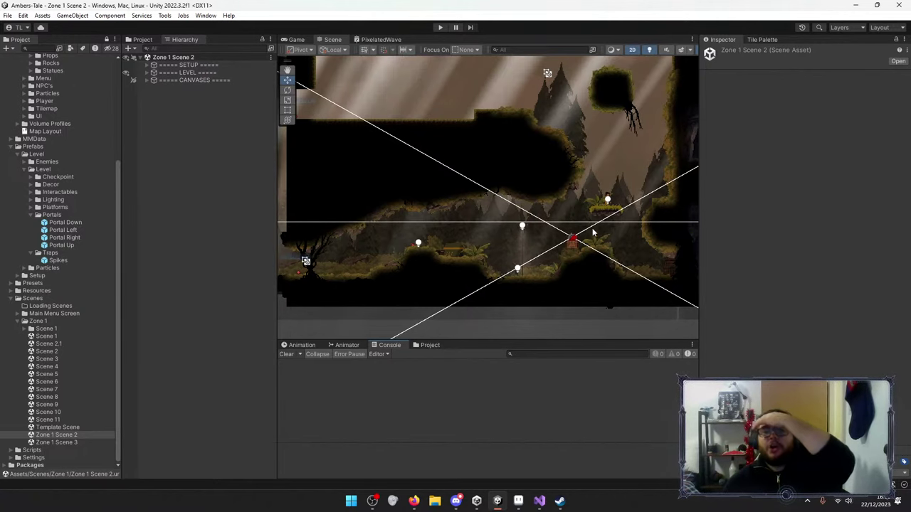
scroll(607, 200, up, 5)
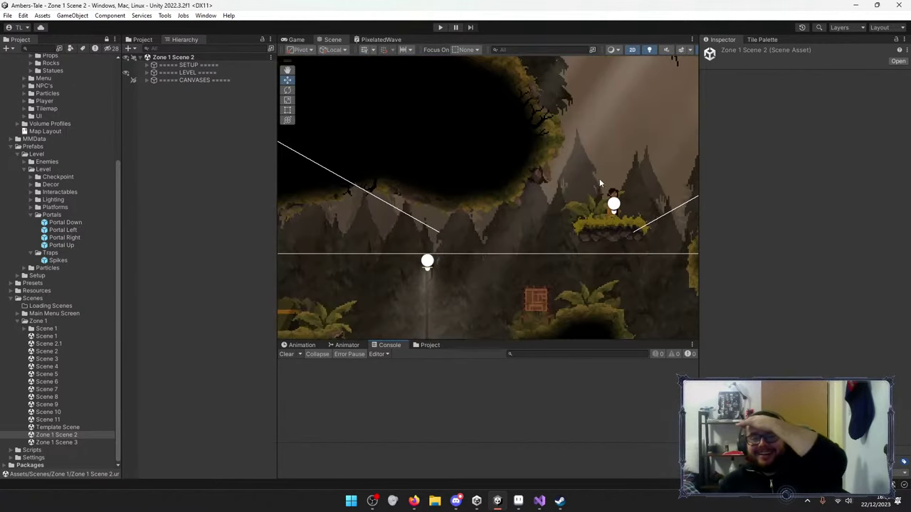
click(613, 206)
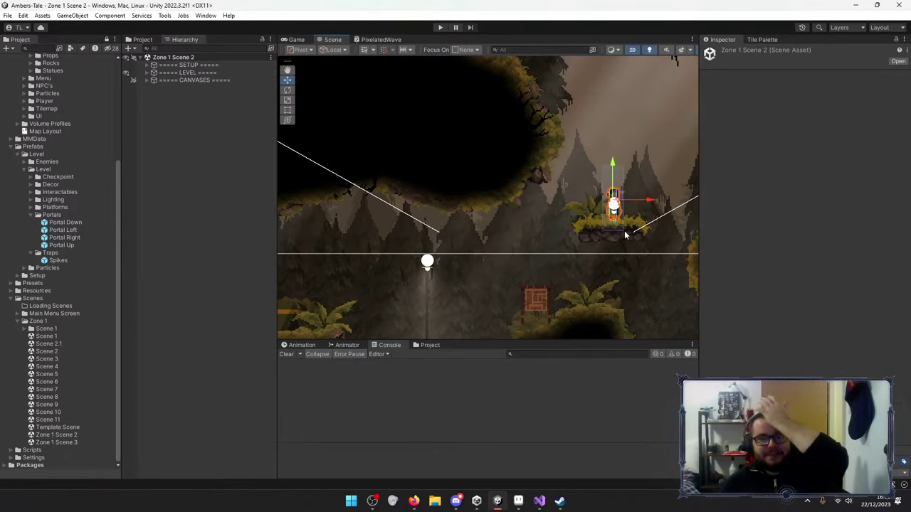
click(586, 165)
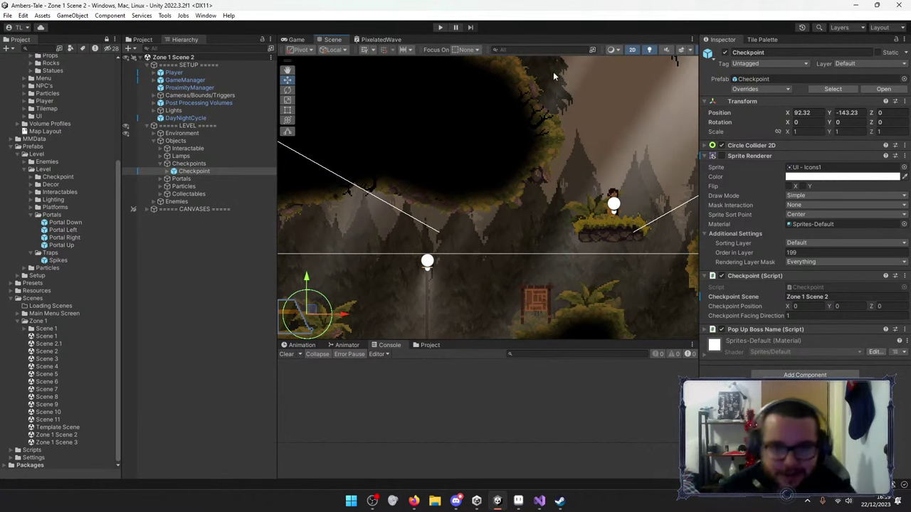
scroll(582, 142, down, 2)
drag(590, 147, 622, 235)
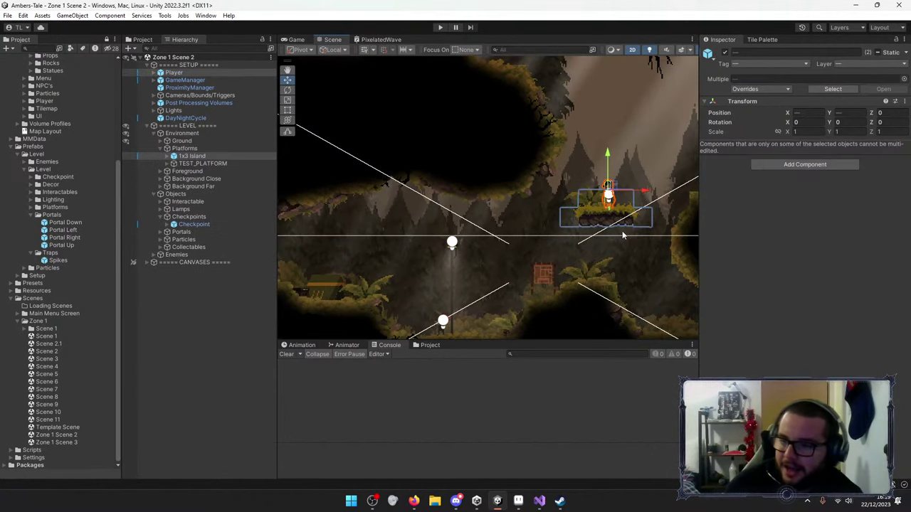
key(ctrl+z)
key(ctrl+y)
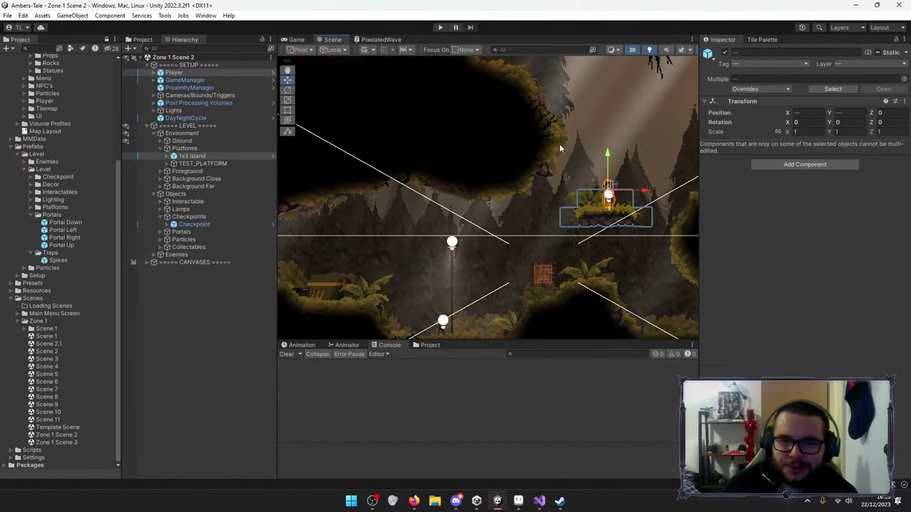
key(ctrl+z)
key(ctrl+z)
key(ctrl+z)
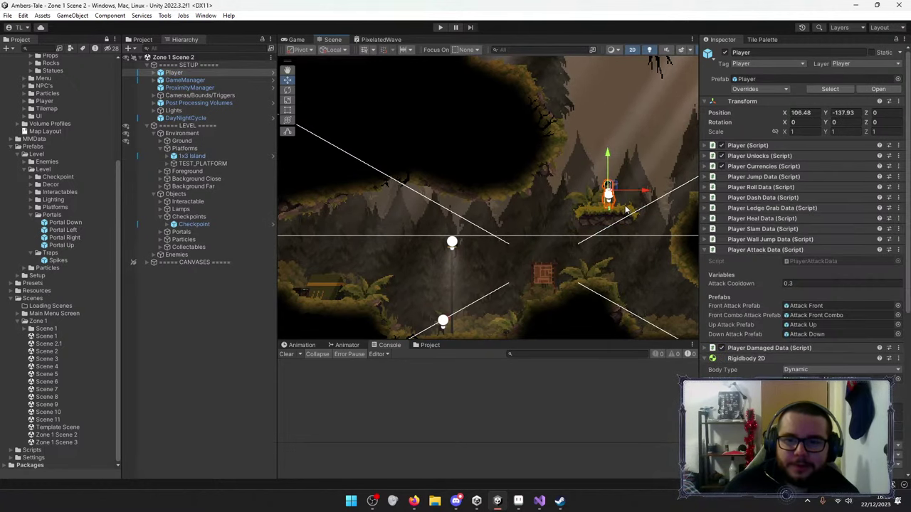
key(ctrl+z)
scroll(569, 226, down, 5)
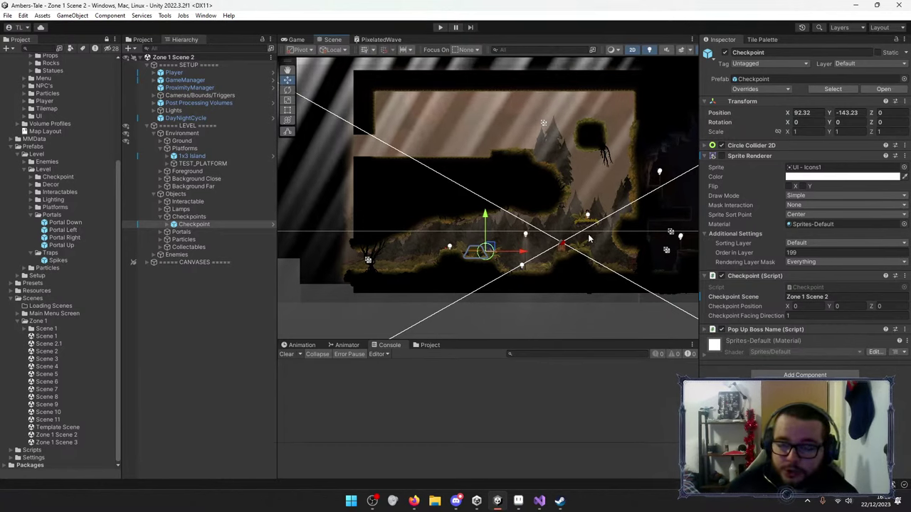
key(ctrl+z)
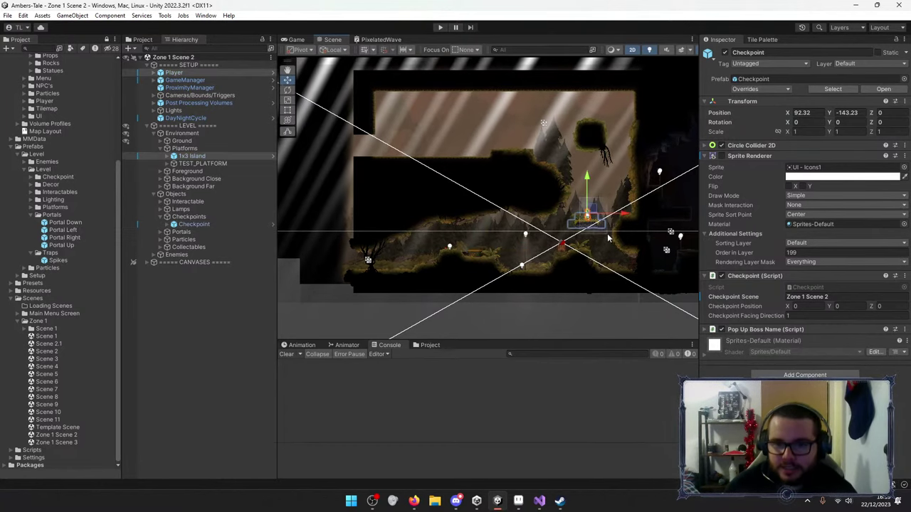
key(ctrl+z)
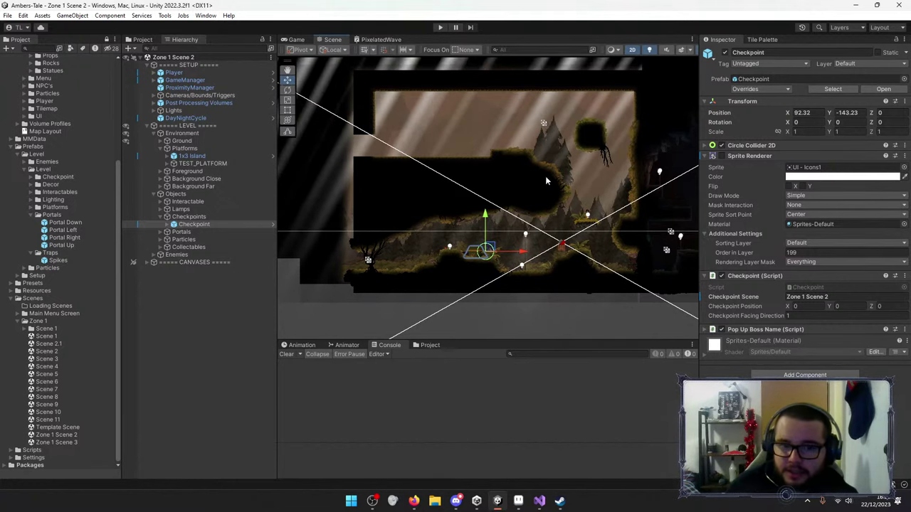
Switch to Aseprite and examine the room arrangement in the Map Layout file.
click(518, 501)
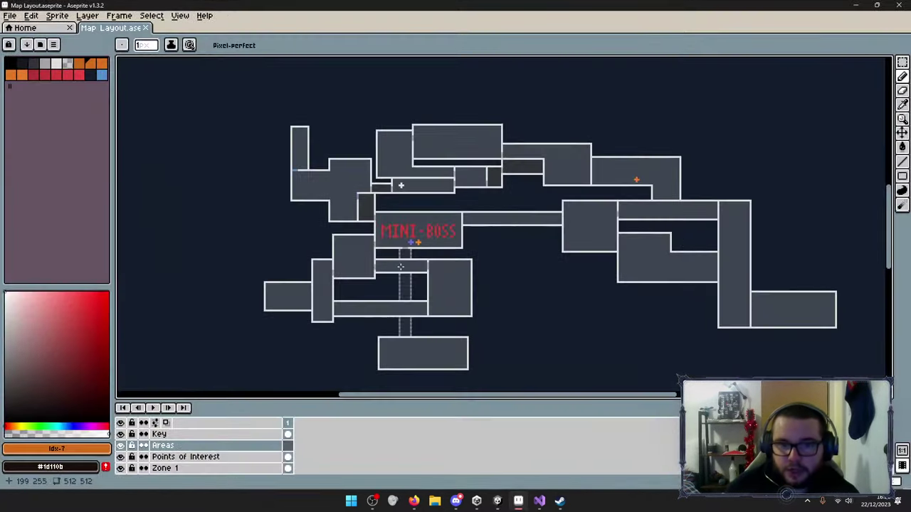
scroll(565, 256, down, 4)
scroll(481, 300, up, 5)
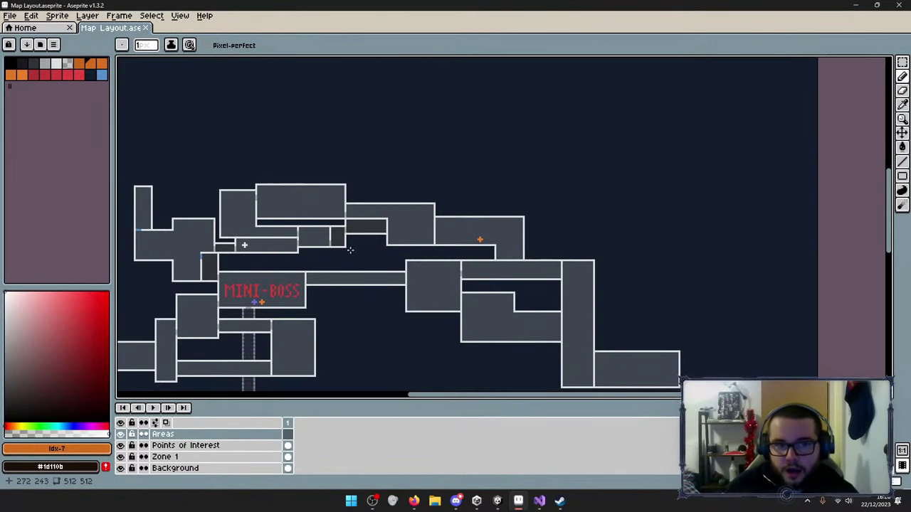
scroll(480, 300, down, 1)
Sketch loose orange pencil curves across the rooms around and below the mini-boss area and undo the strokes.
mouse_move(224, 98)
mouse_down()
mouse_move(388, 176)
mouse_move(224, 101)
mouse_up()
middle_drag(199, 324, 441, 185)
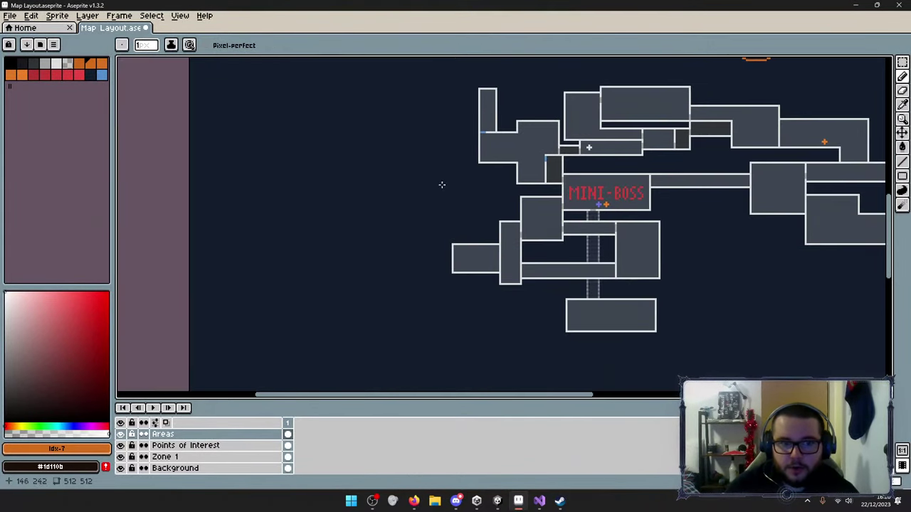
mouse_move(287, 177)
mouse_down()
mouse_move(348, 331)
mouse_move(530, 299)
mouse_up()
mouse_move(344, 158)
mouse_down()
mouse_move(527, 305)
mouse_move(876, 372)
mouse_up()
key(ctrl+z)
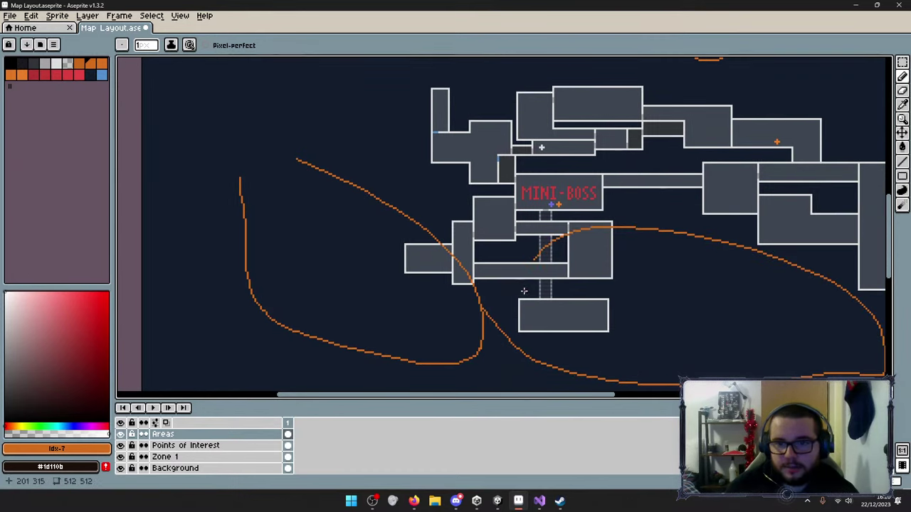
key(v)
key(ctrl+z)
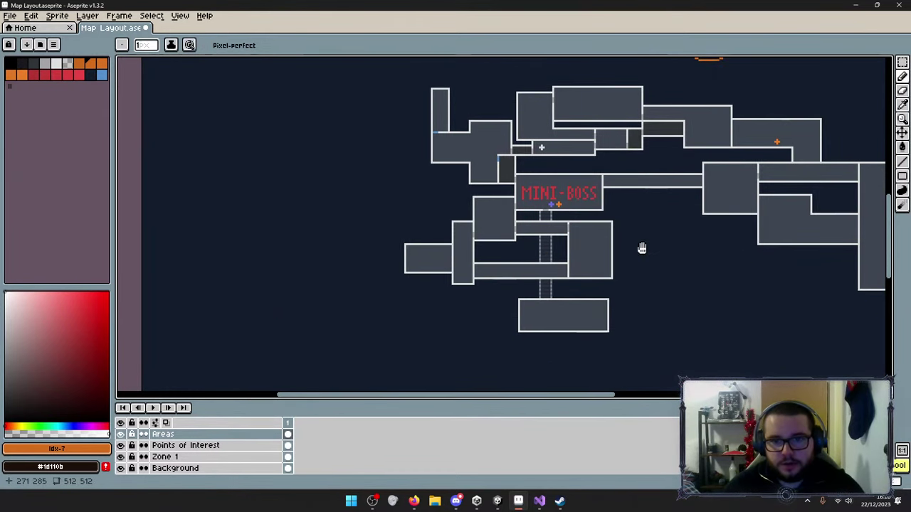
Sketch a large rough area below the mini-boss rooms with a small room inside it, and undo both outlines.
middle_drag(642, 248, 529, 298)
scroll(555, 306, down, 3)
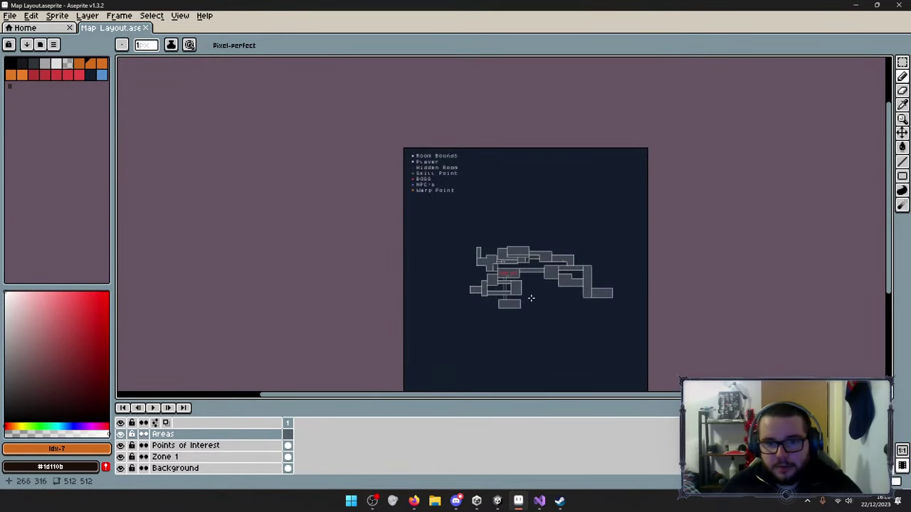
scroll(565, 254, up, 2)
middle_drag(565, 254, 515, 170)
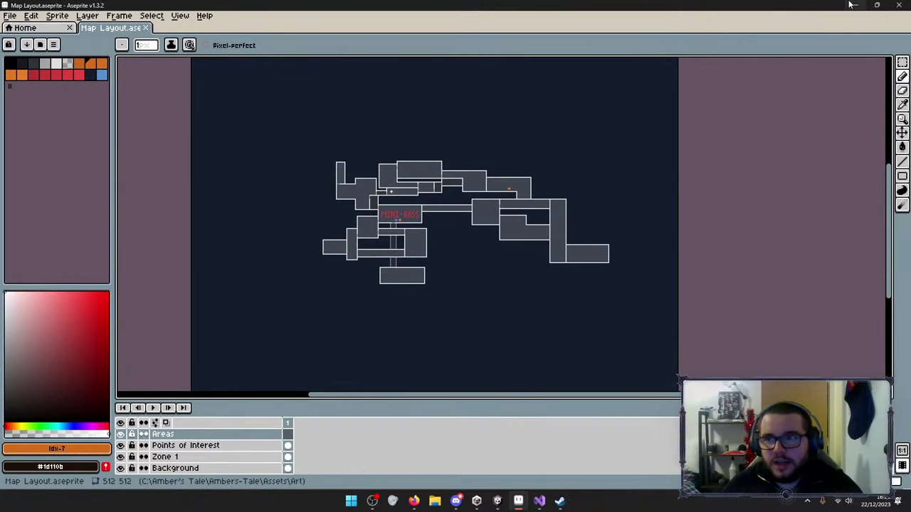
mouse_move(348, 268)
mouse_down()
mouse_move(503, 348)
mouse_move(336, 256)
mouse_up()
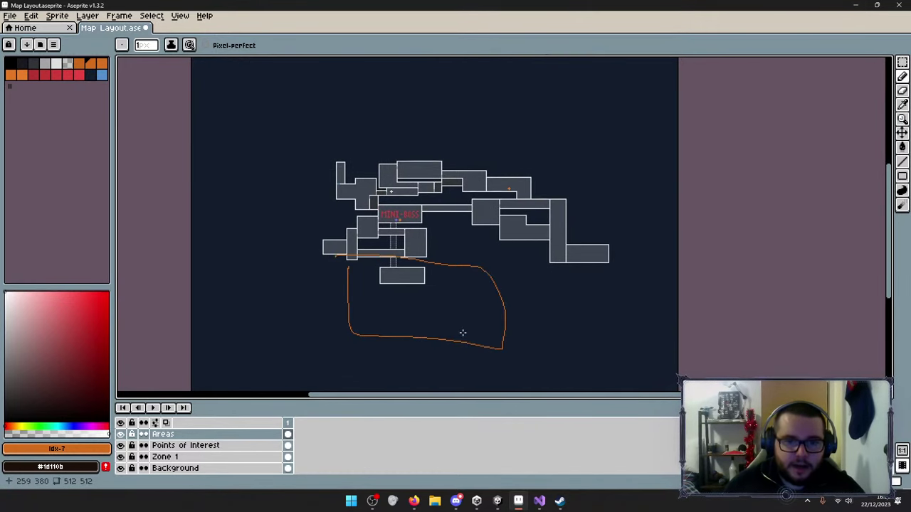
mouse_move(435, 301)
mouse_down()
mouse_move(452, 322)
mouse_move(456, 296)
mouse_up()
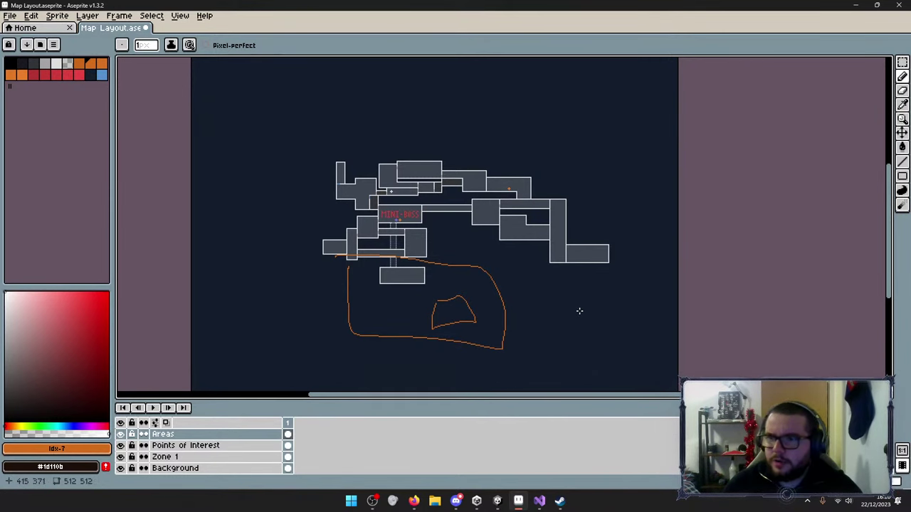
key(ctrl+z)
key(ctrl+z)
key(ctrl+z)
key(ctrl+z)
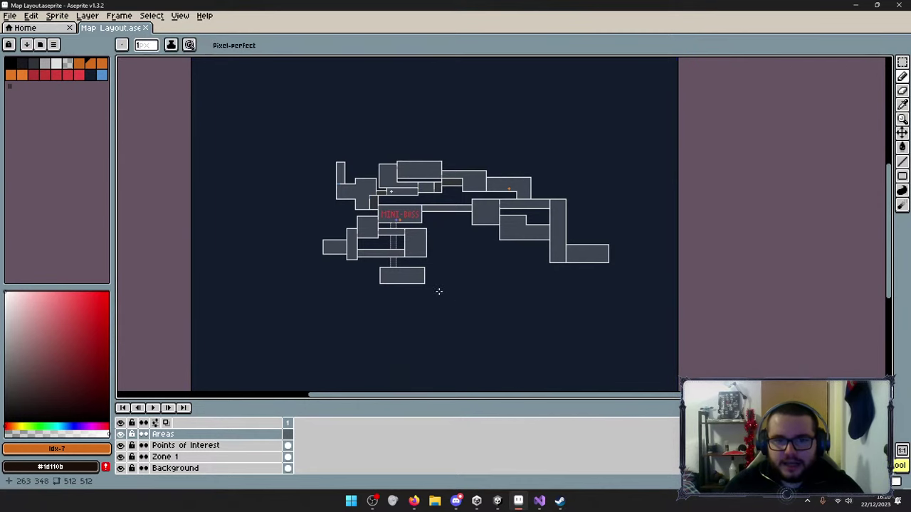
Sketch a rough room beneath the lowest room with an arrow leading into it, undo the strokes, and switch back to Unity.
mouse_move(437, 288)
mouse_down()
mouse_move(498, 331)
mouse_move(484, 290)
mouse_move(435, 287)
mouse_up()
drag(375, 306, 430, 310)
drag(407, 300, 417, 318)
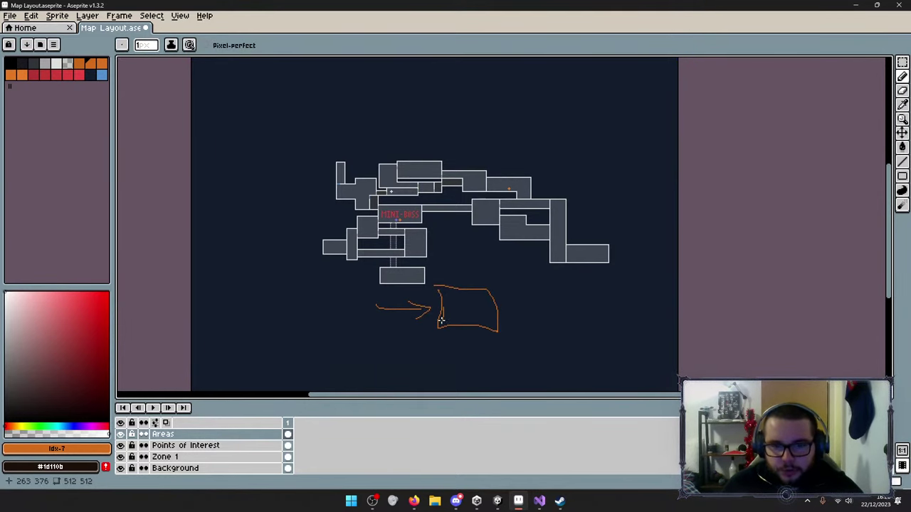
key(ctrl)
key(ctrl+z)
key(ctrl+z)
key(ctrl+z)
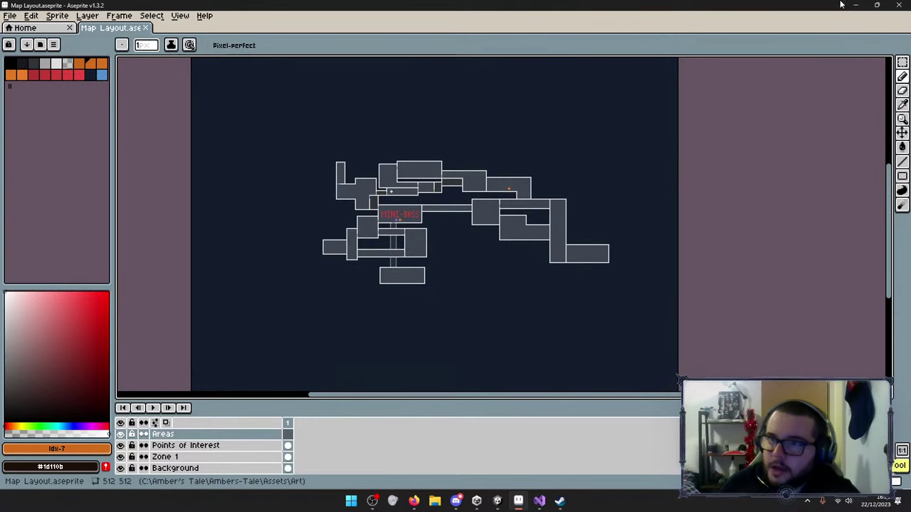
key(alt+Tab)
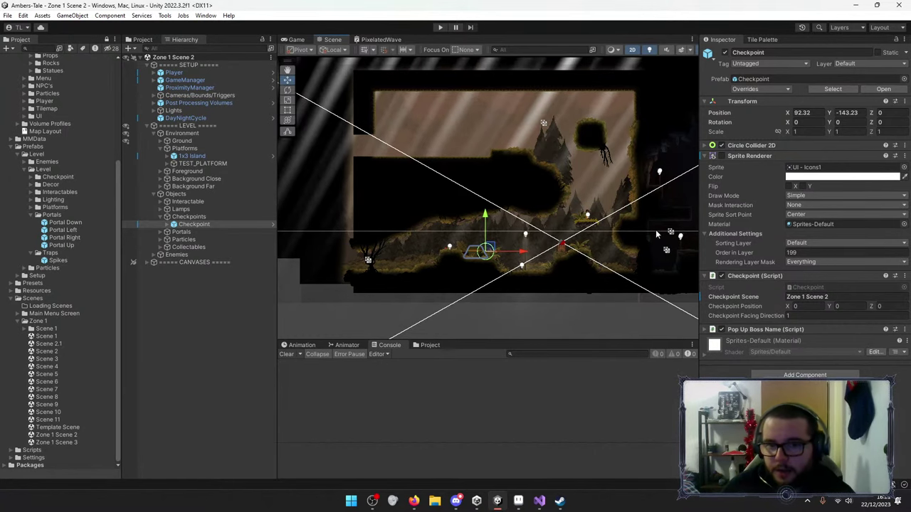
Nudge the Map object slightly downward onto the ground at about Y -143.38 in Zone 1 Scene 2.
click(562, 245)
drag(562, 245, 569, 251)
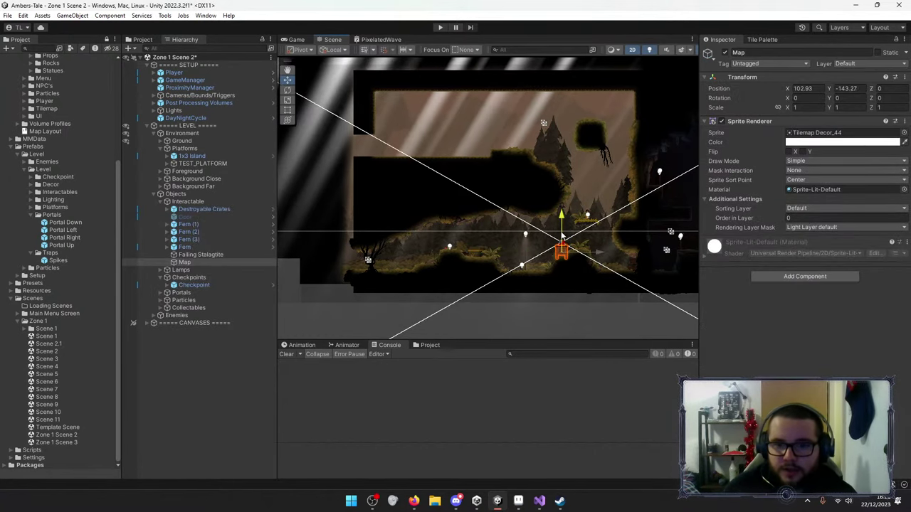
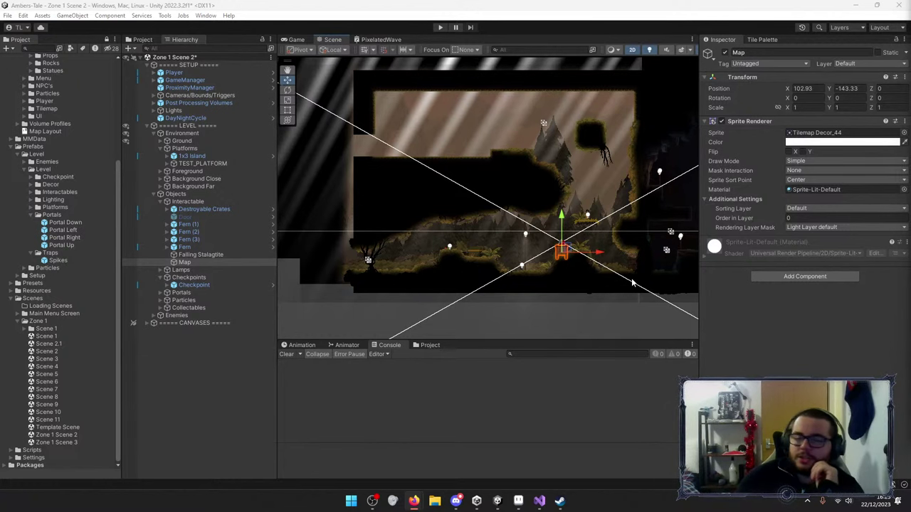
scroll(562, 269, up, 5)
scroll(553, 272, down, 5)
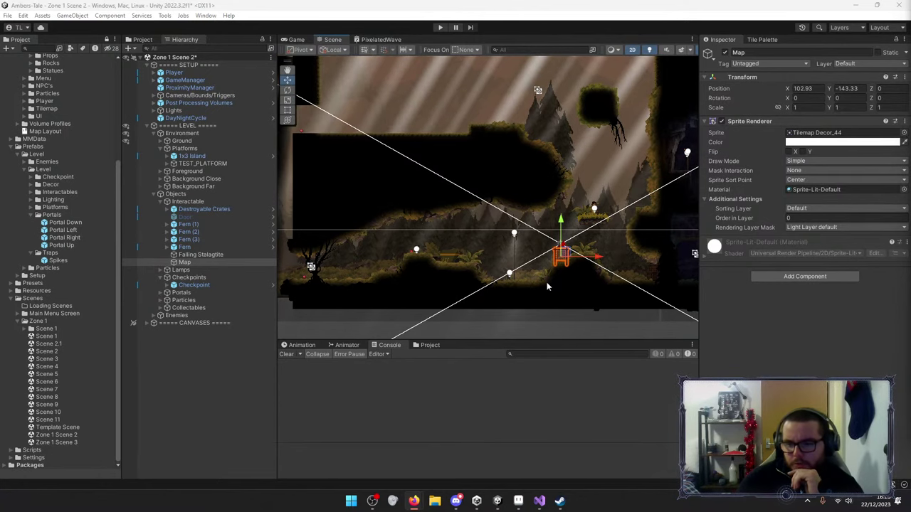
scroll(558, 288, down, 1)
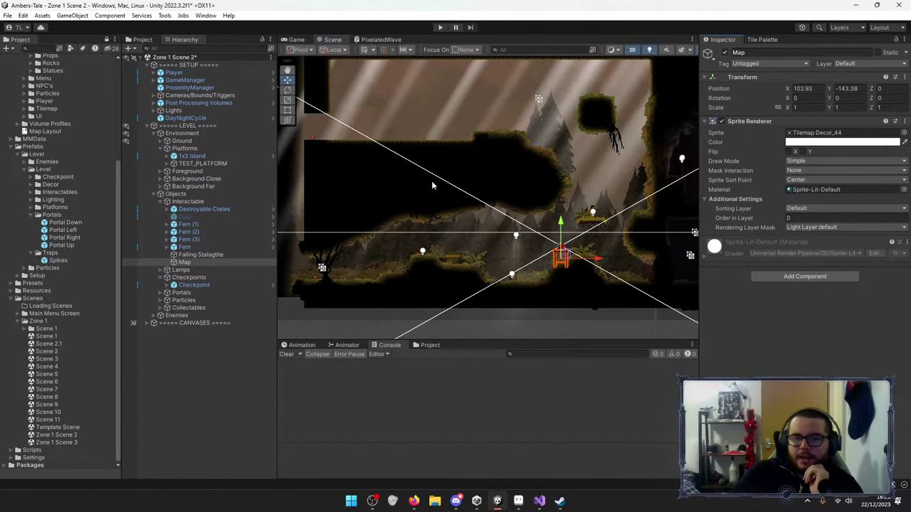
scroll(420, 188, down, 2)
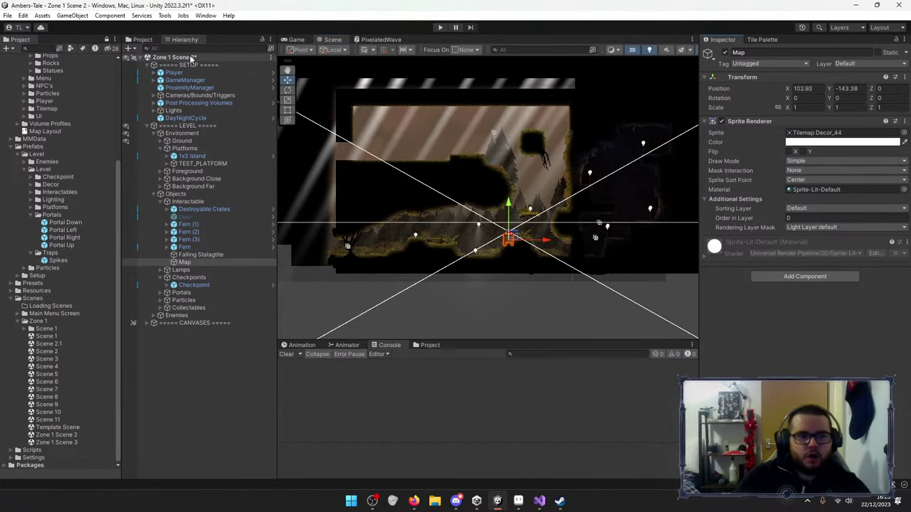
Open Zone 1 Scene 3 additively alongside Zone 1 Scene 2 and examine where their portals meet.
middle_drag(374, 141, 493, 188)
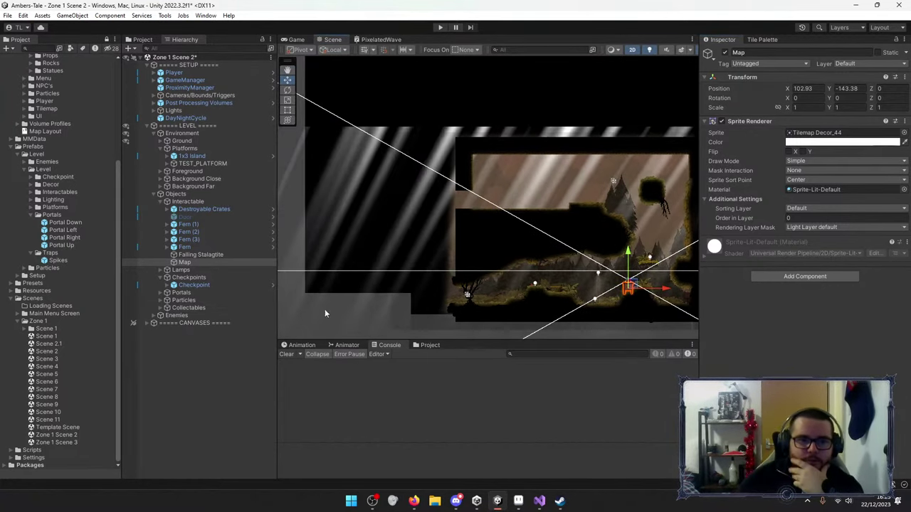
right_click(62, 442)
click(126, 245)
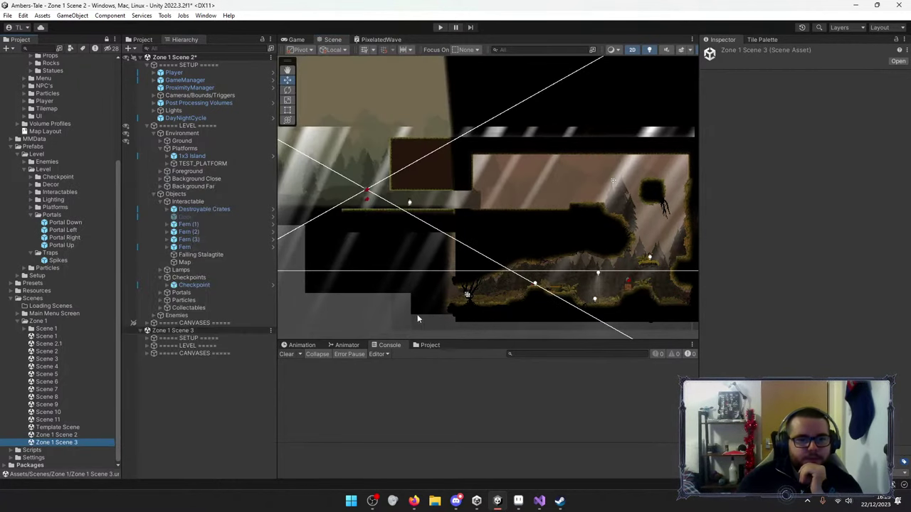
scroll(490, 216, up, 3)
scroll(491, 216, up, 2)
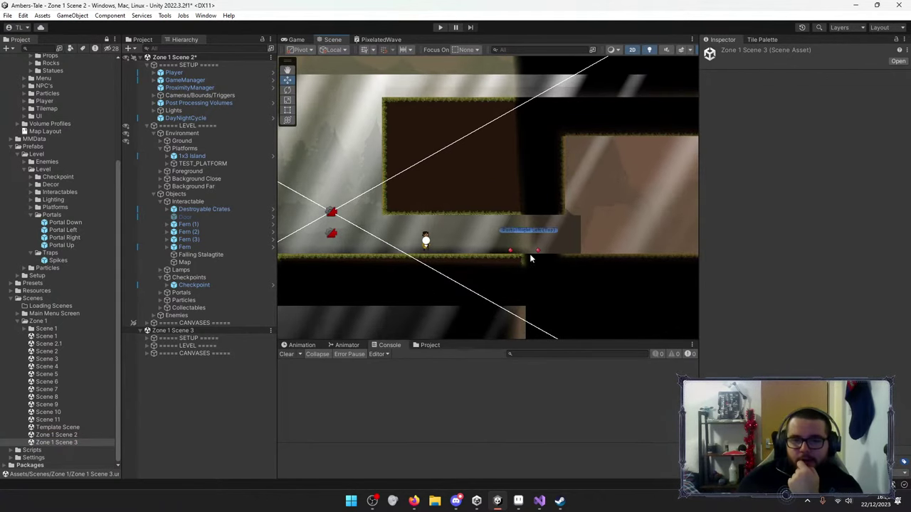
scroll(491, 246, up, 3)
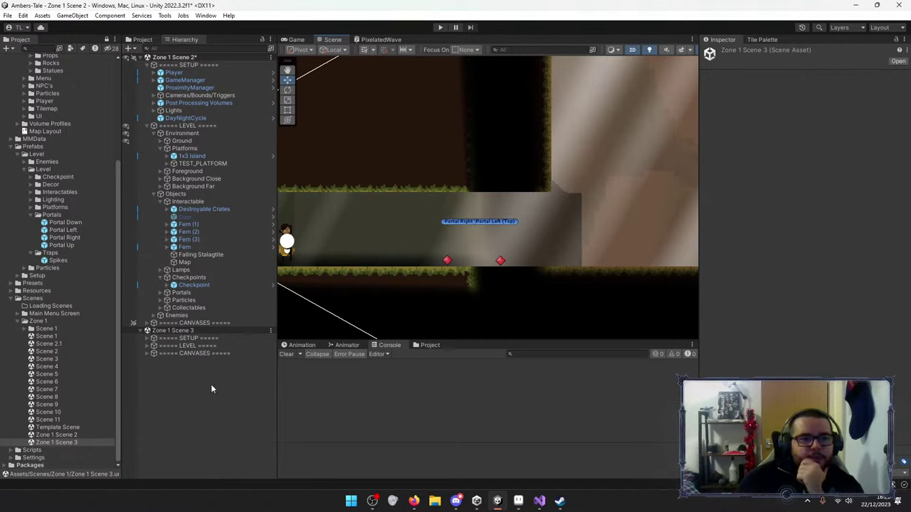
Inspect the setup objects of Zone 1 Scene 3, including the Player, ProximityManager and the Main Camera's settings.
click(153, 338)
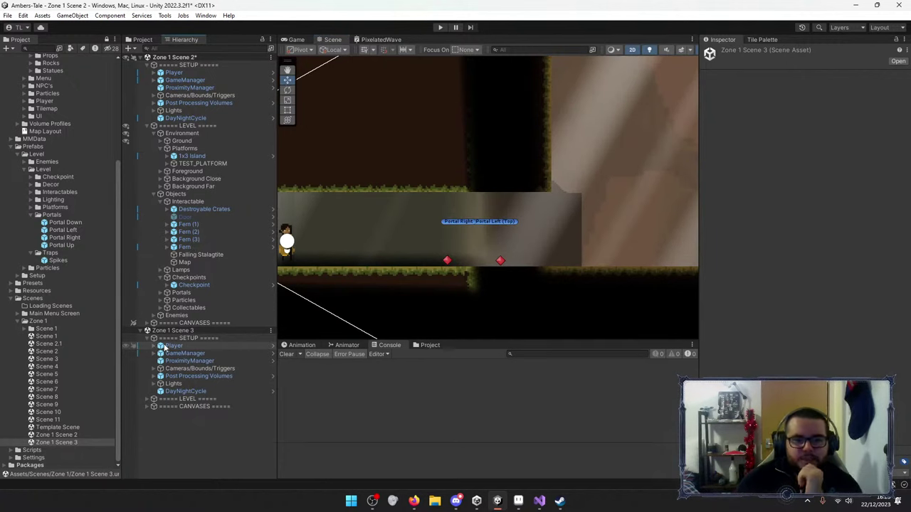
click(154, 345)
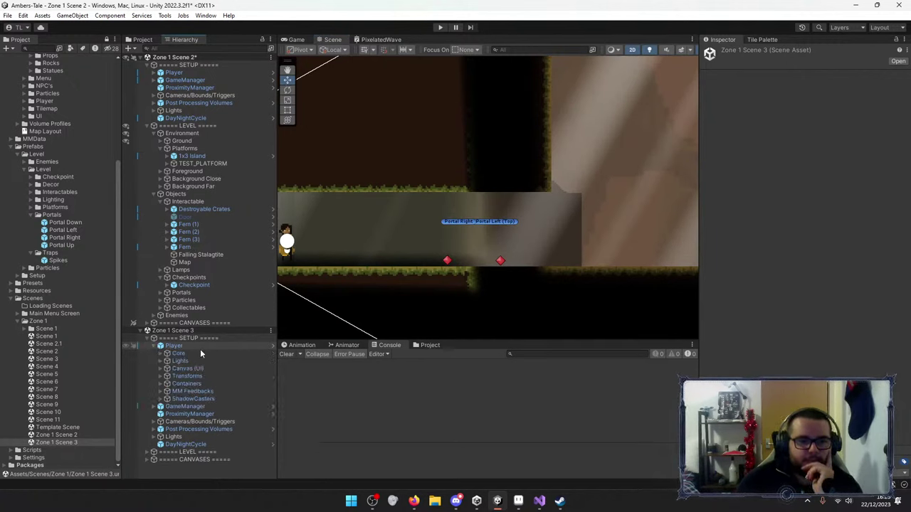
click(153, 346)
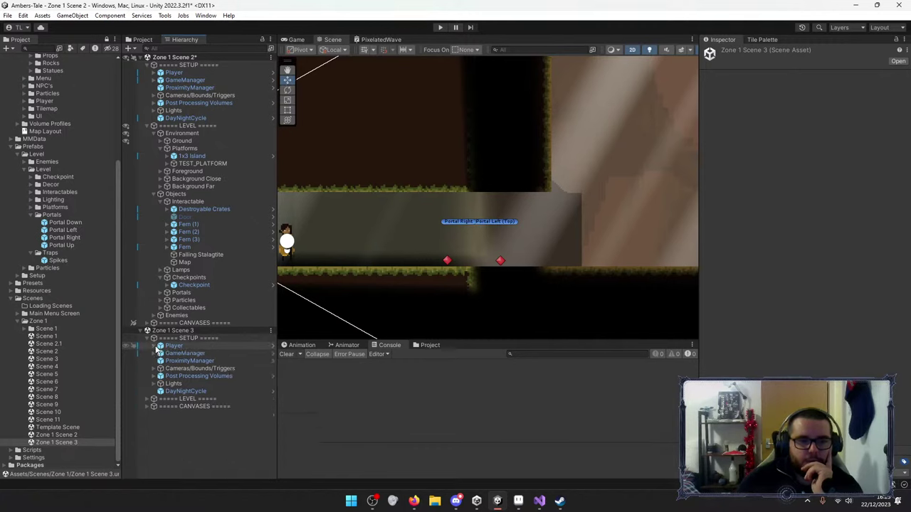
click(168, 361)
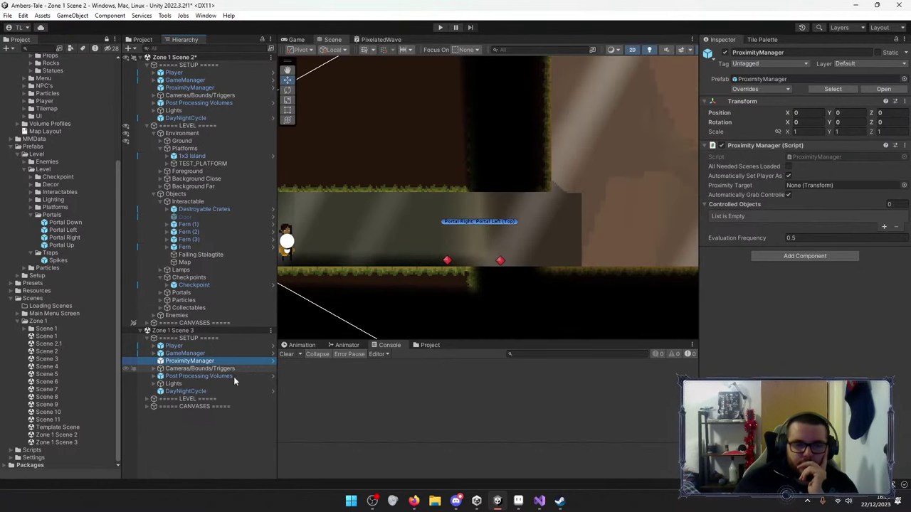
click(154, 368)
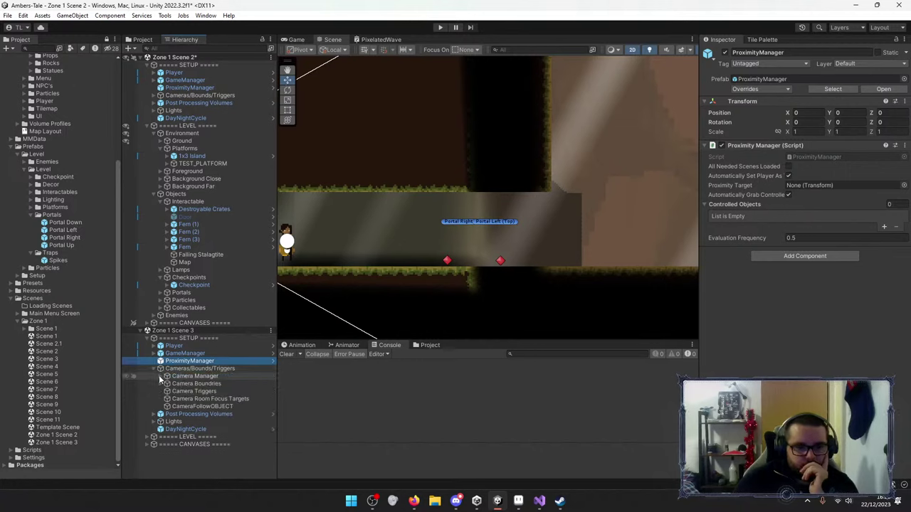
click(161, 376)
click(197, 384)
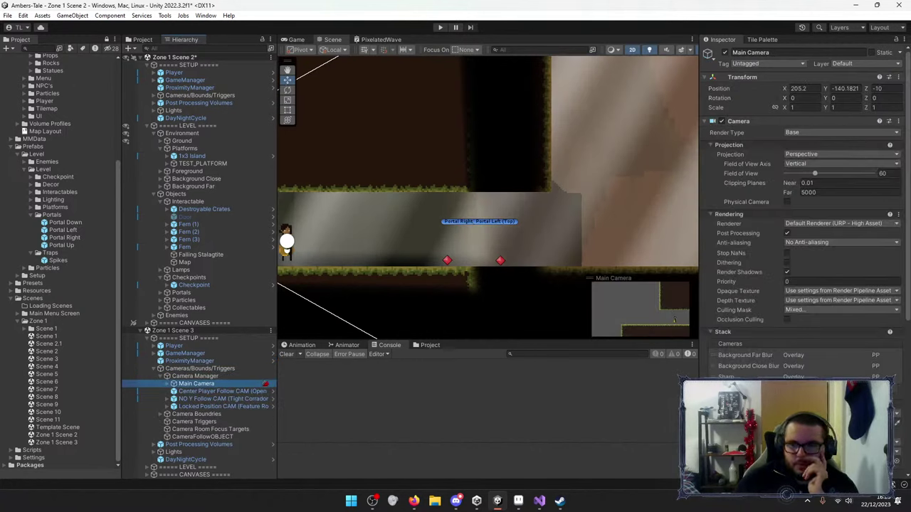
scroll(743, 363, down, 3)
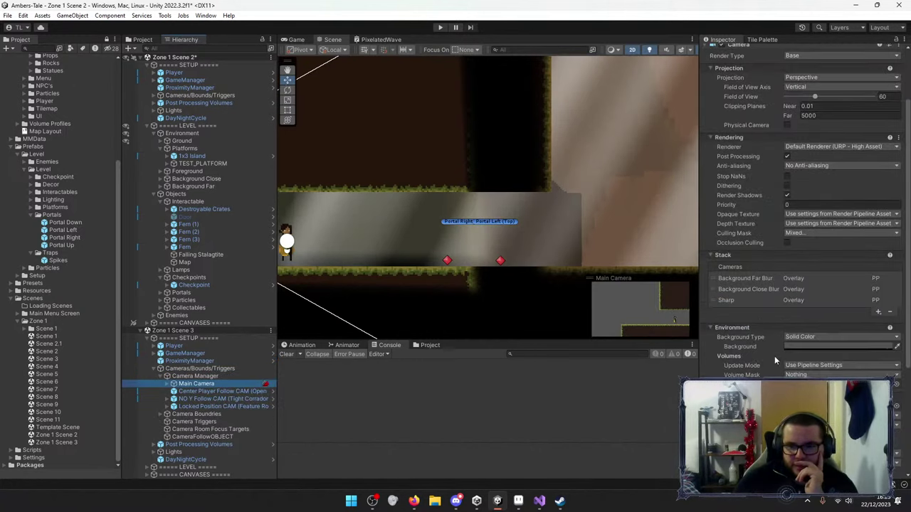
scroll(754, 345, down, 6)
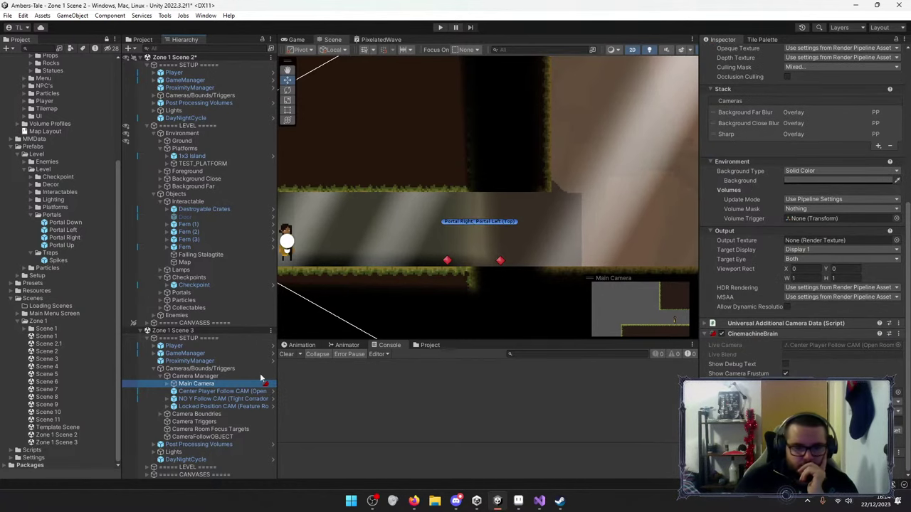
Inspect Scene 3's Center Player Follow CAM, Main Area camera boundary and Camera Room Focus Targets.
click(214, 391)
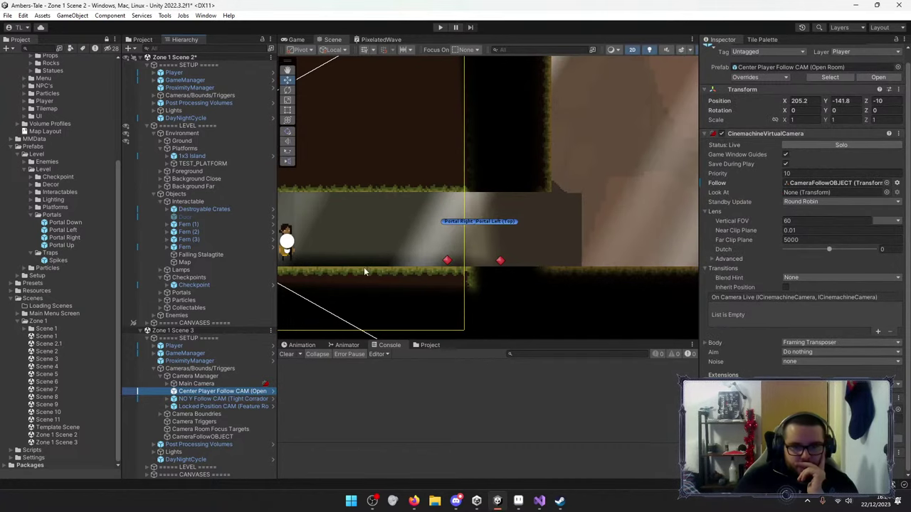
middle_drag(363, 267, 480, 285)
scroll(481, 285, down, 3)
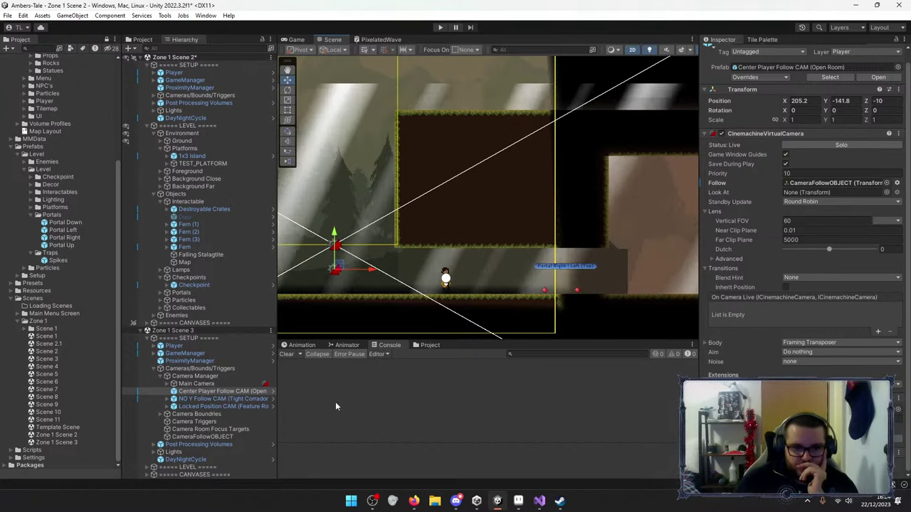
click(167, 414)
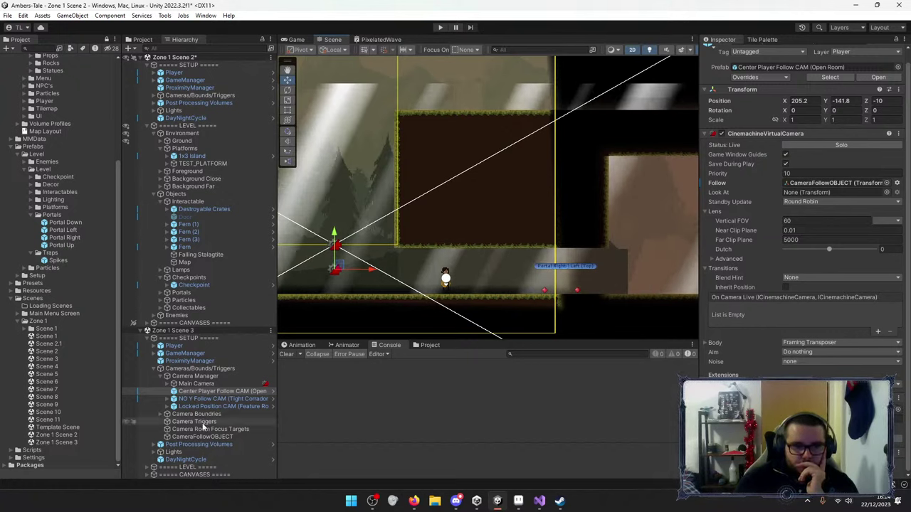
click(185, 423)
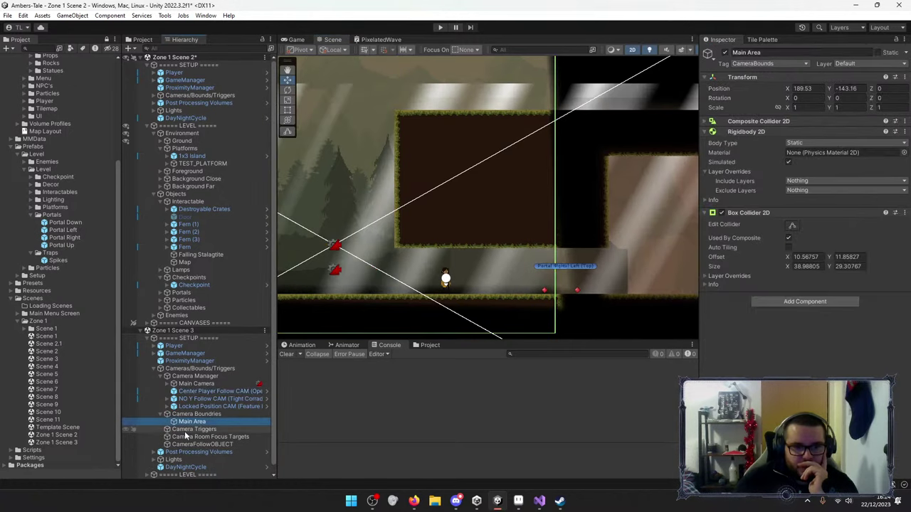
click(187, 436)
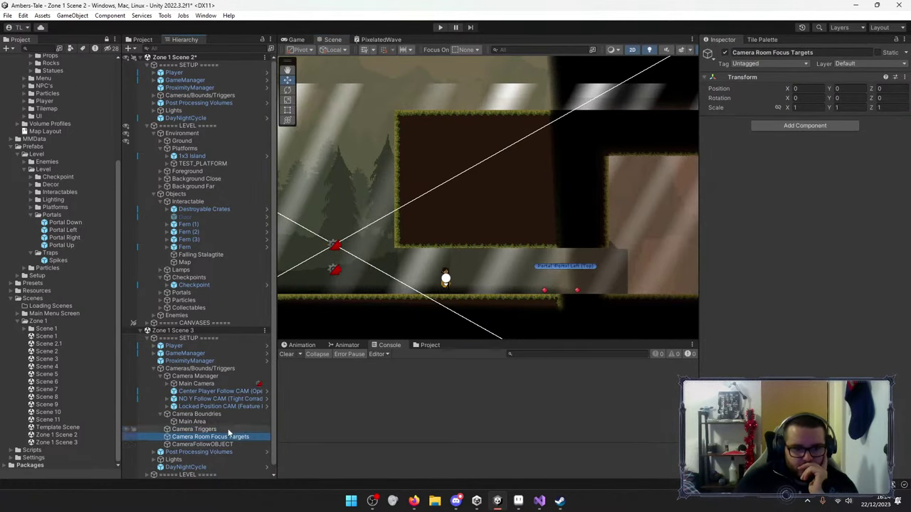
scroll(207, 441, down, 1)
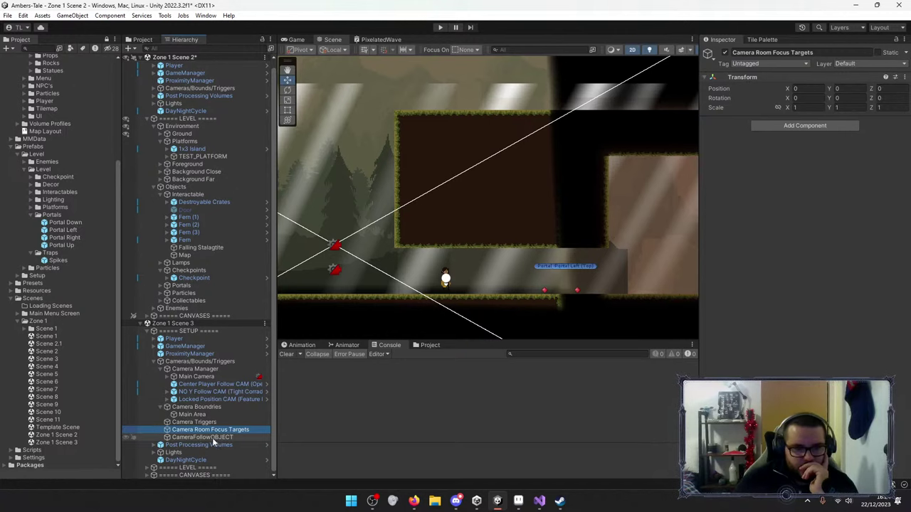
Unload Zone 1 Scene 3 while keeping it listed in the hierarchy, and start play mode.
right_click(203, 324)
click(196, 327)
right_click(192, 327)
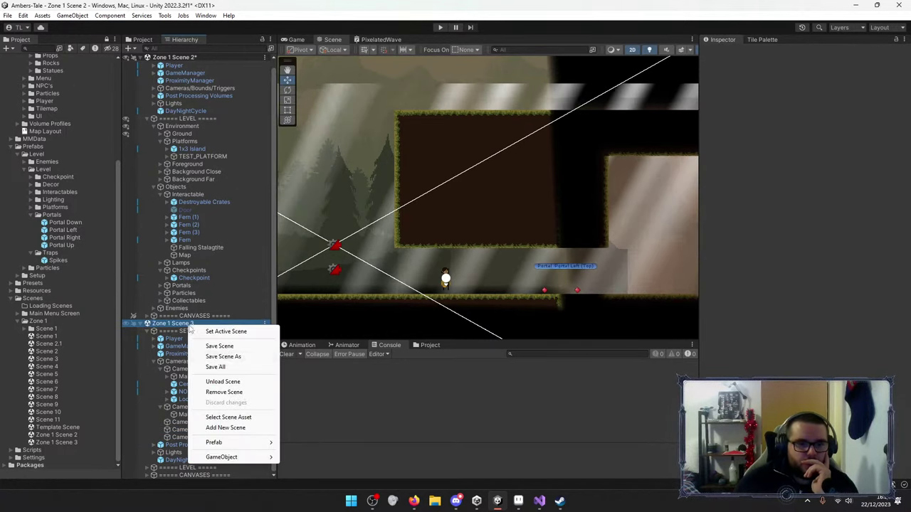
click(228, 383)
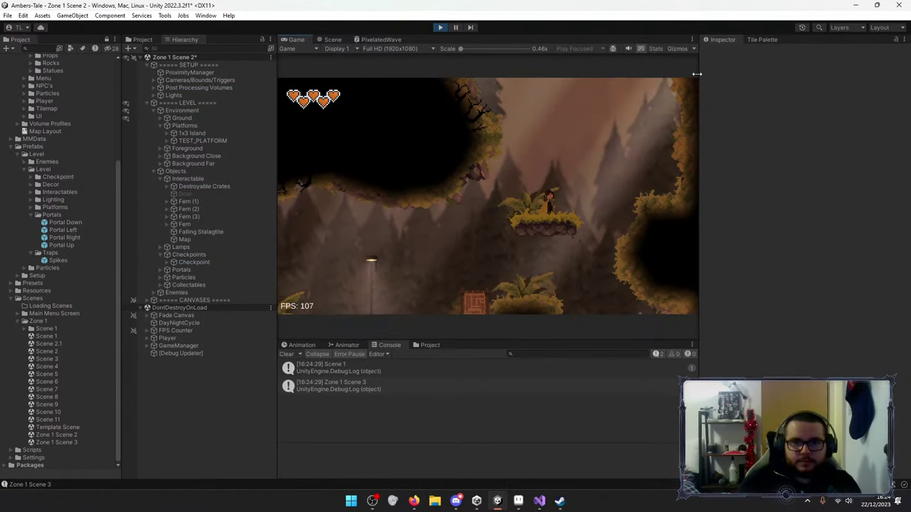
Play-test the passage from Scene 2 into Zone 1 Scene 3, trace the CameraManager error to its object, and stop the test.
key(space)
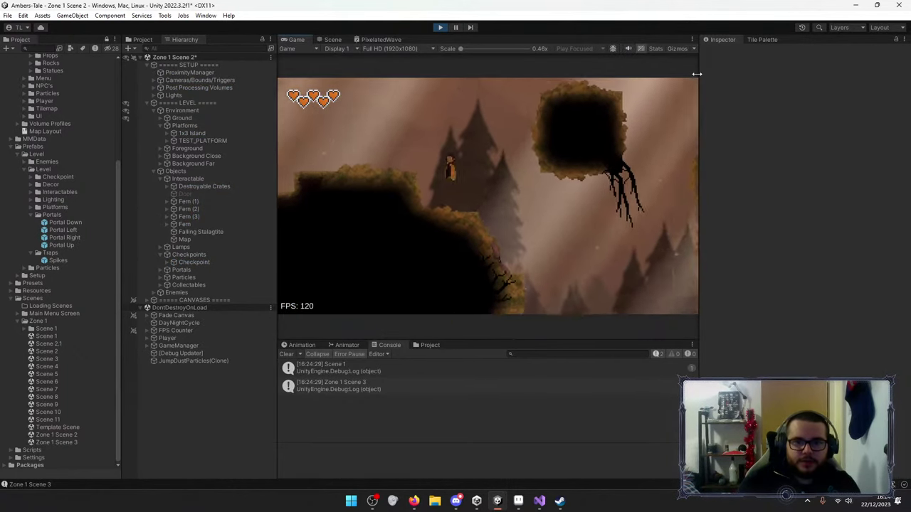
key(a)
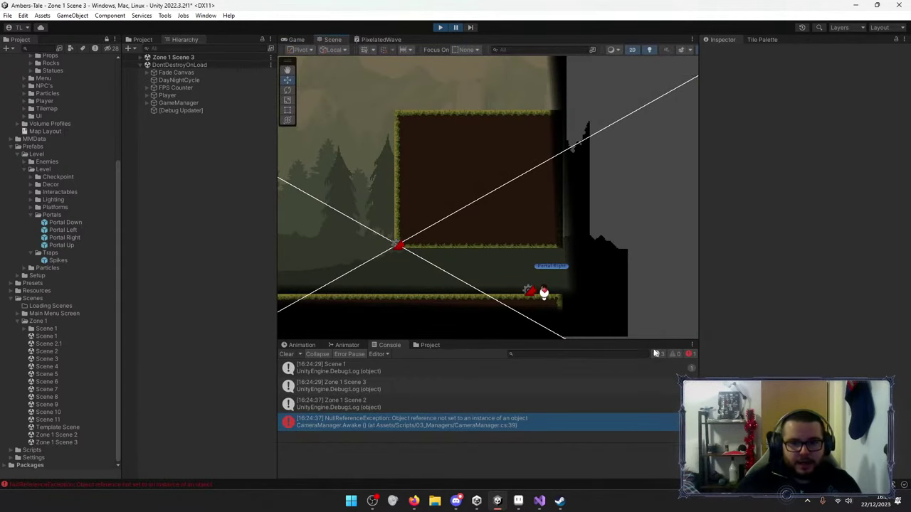
click(467, 426)
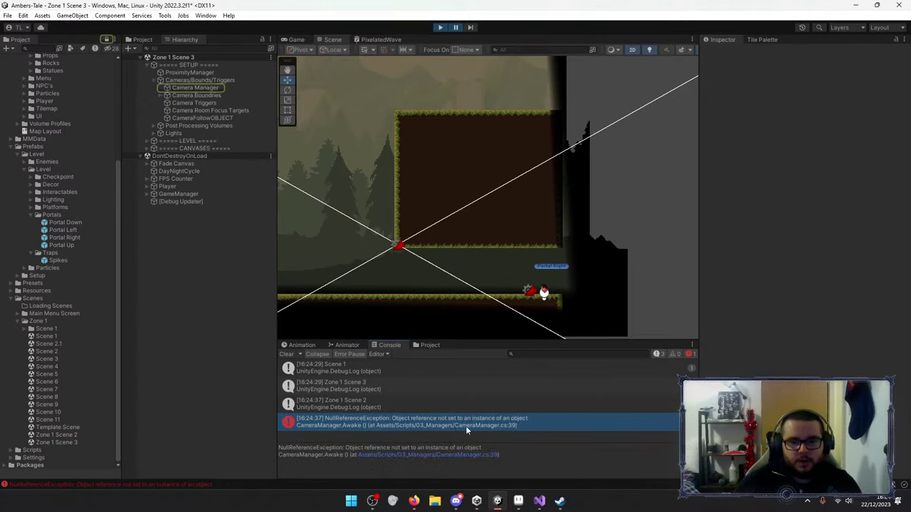
click(190, 87)
click(743, 183)
click(442, 28)
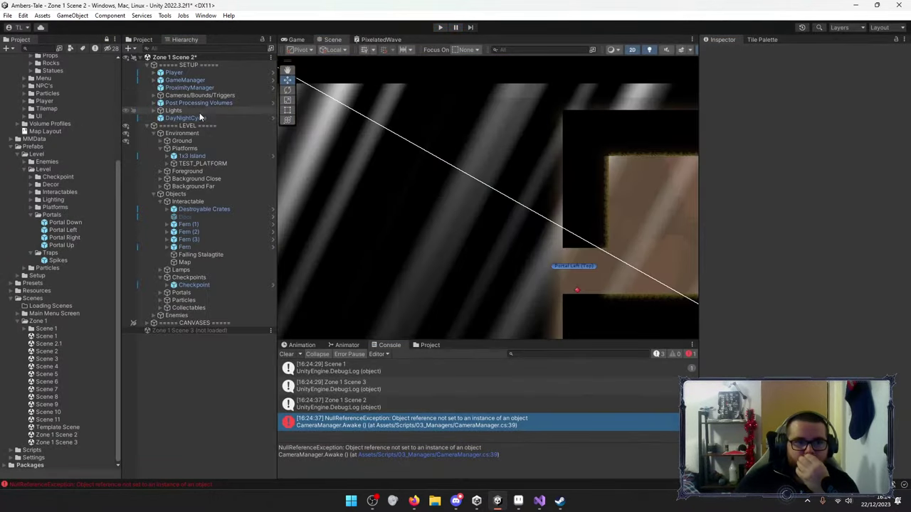
Load Zone 1 Scene 3 again and expand its Setup and Cameras/Bounds/Triggers groups.
right_click(187, 331)
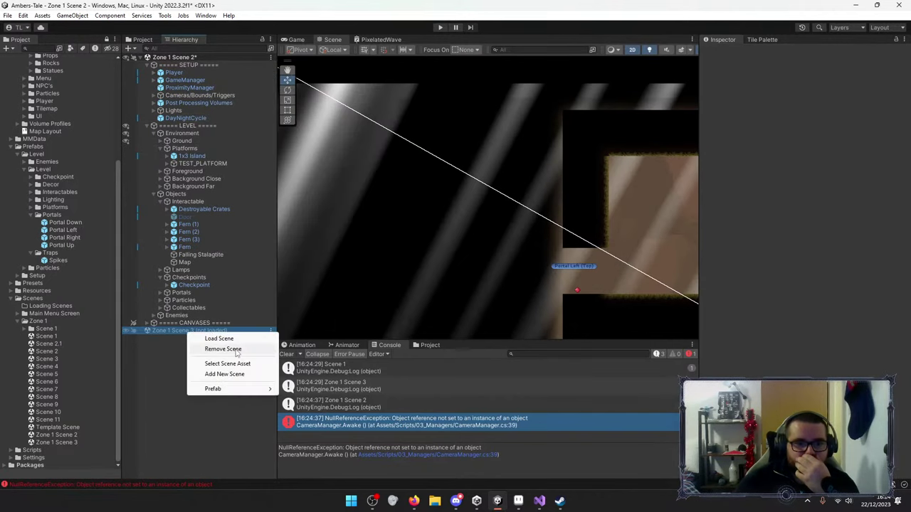
click(217, 337)
click(153, 338)
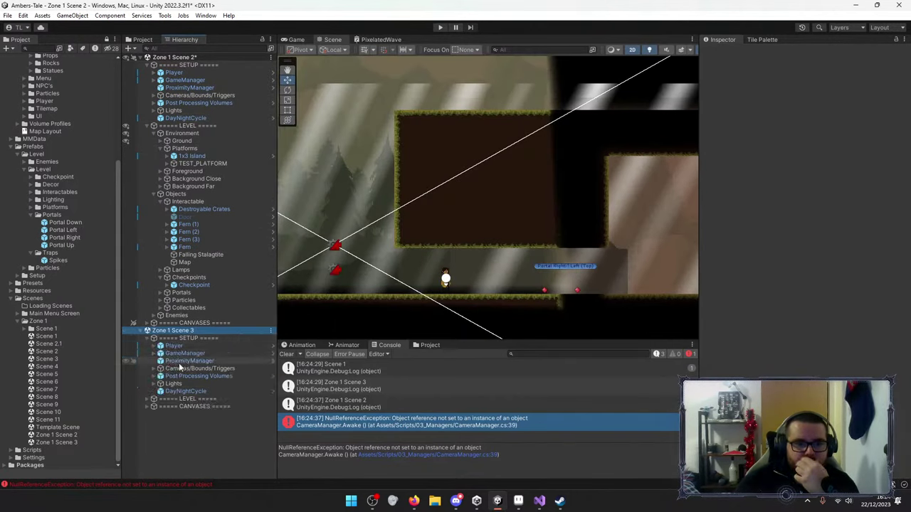
click(154, 368)
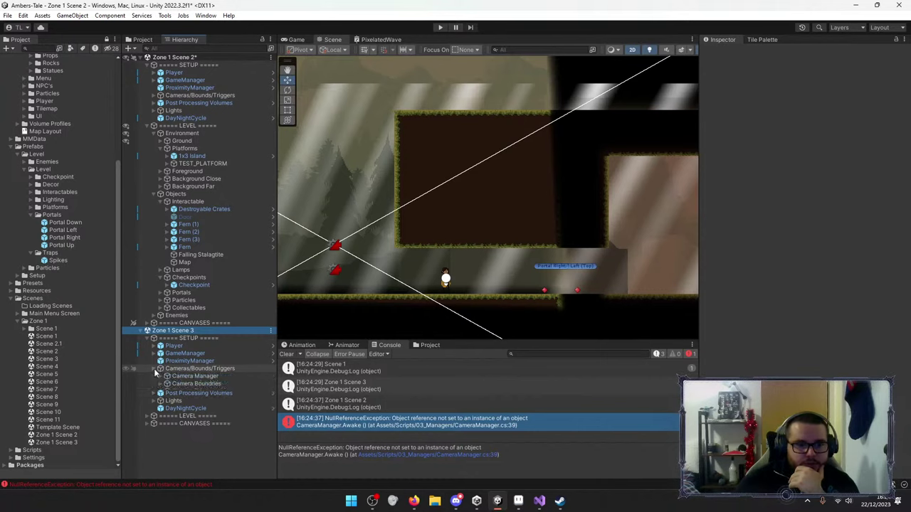
Remove the empty Element 3, Locked Position CAM and NO Y Follow CAM entries from Scene 3's Camera Manager virtual camera list.
click(192, 375)
click(756, 180)
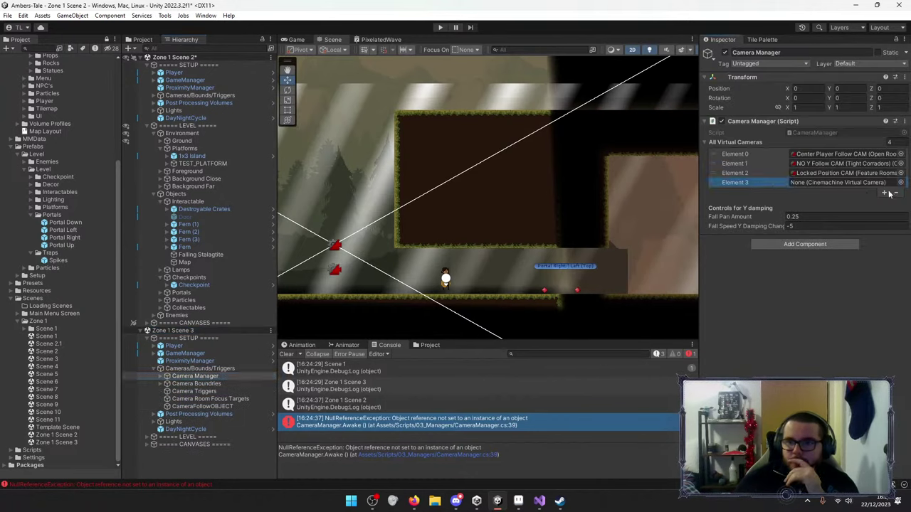
click(896, 192)
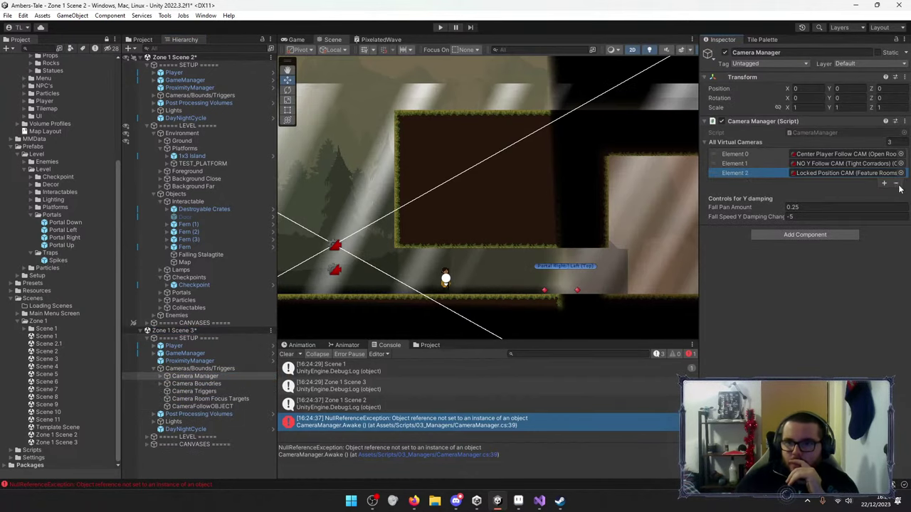
click(896, 183)
click(896, 174)
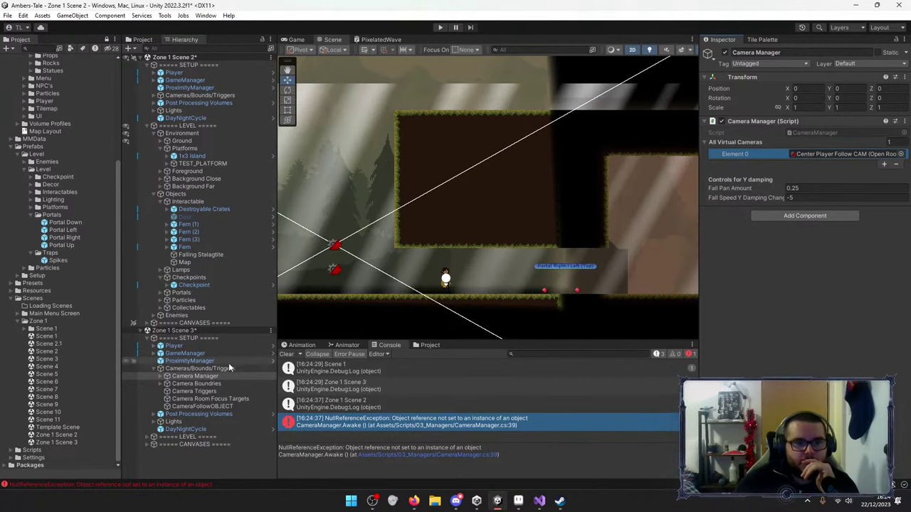
Expand Scene 3's Camera Manager and examine the settings of its Center Player Follow, NO Y Follow and Locked Position cameras.
click(160, 377)
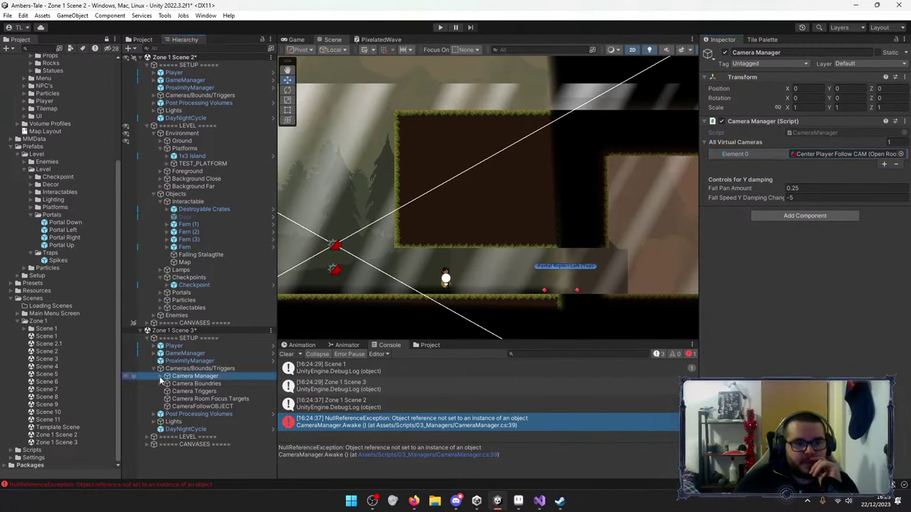
click(207, 392)
click(210, 406)
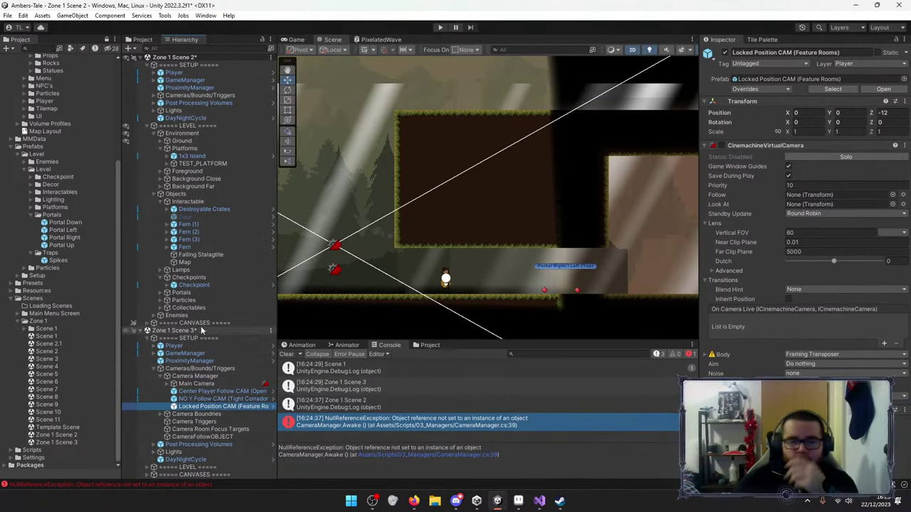
scroll(380, 281, down, 2)
click(210, 391)
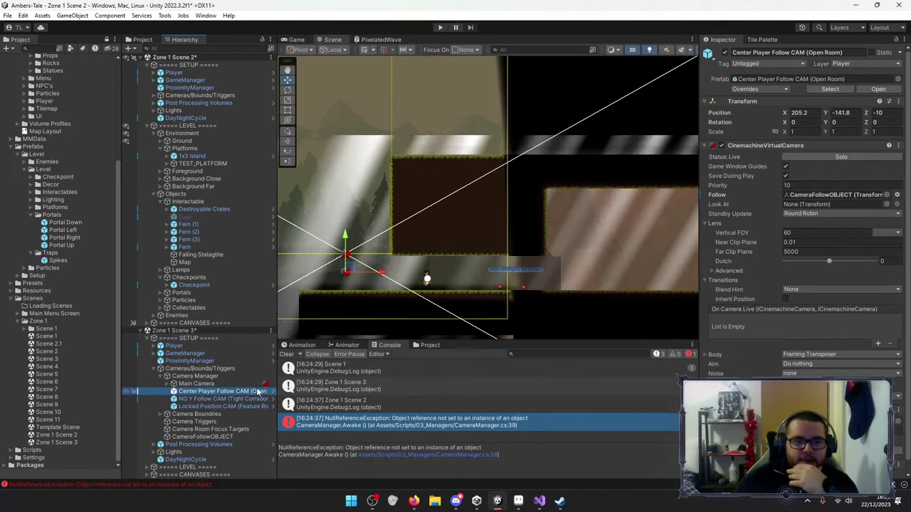
scroll(375, 245, down, 2)
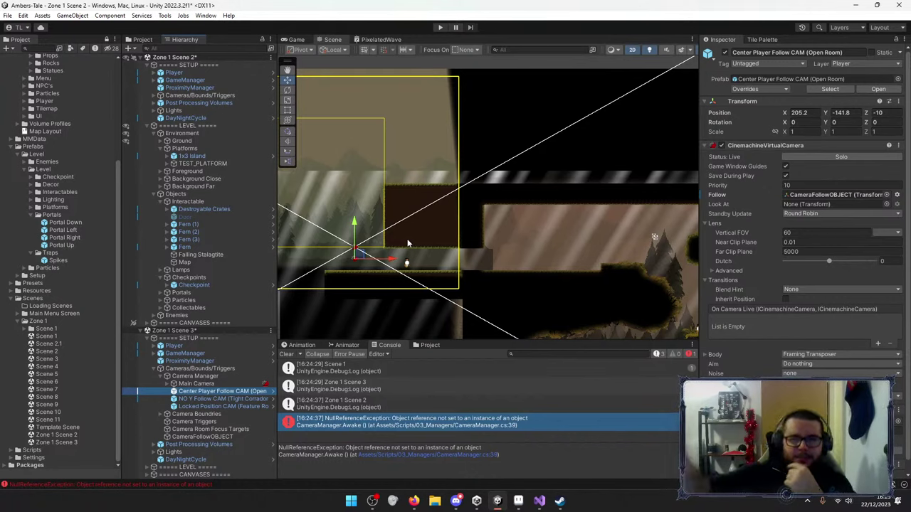
click(229, 399)
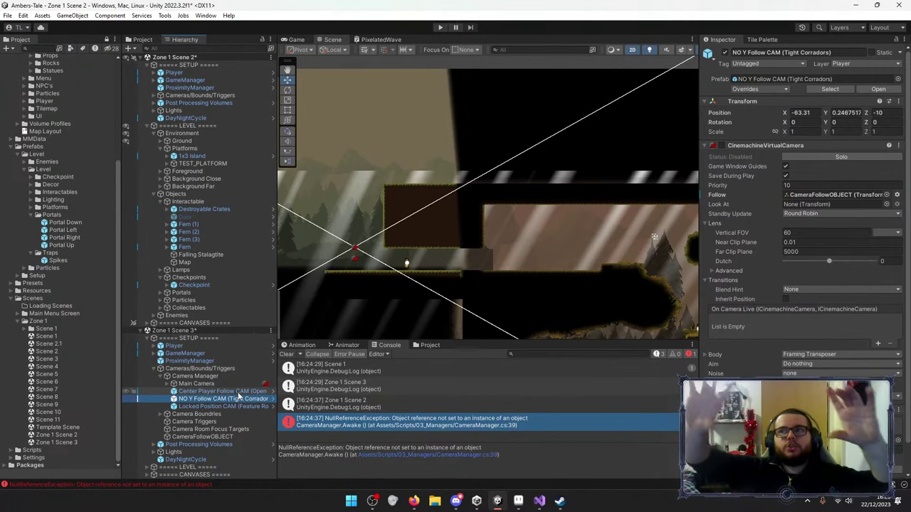
click(235, 406)
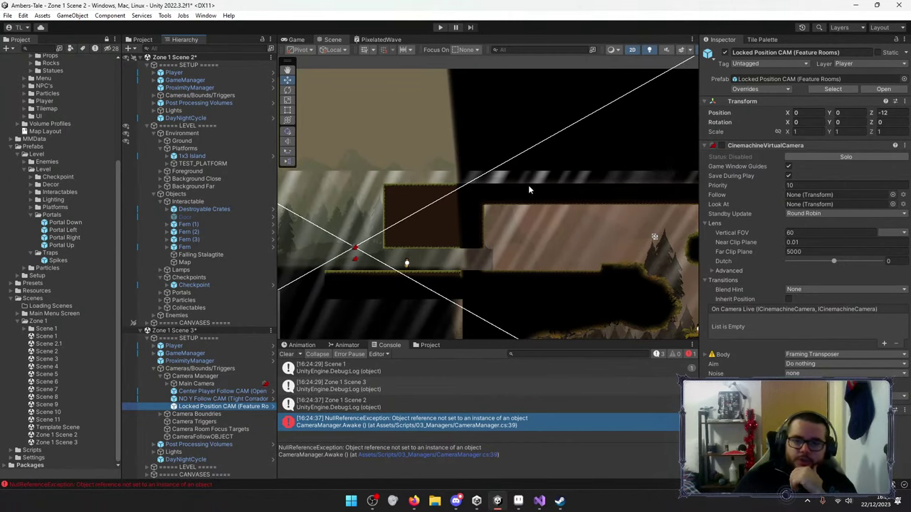
Save Zone 1 Scene 3 and unload it while keeping it listed in the hierarchy.
right_click(187, 331)
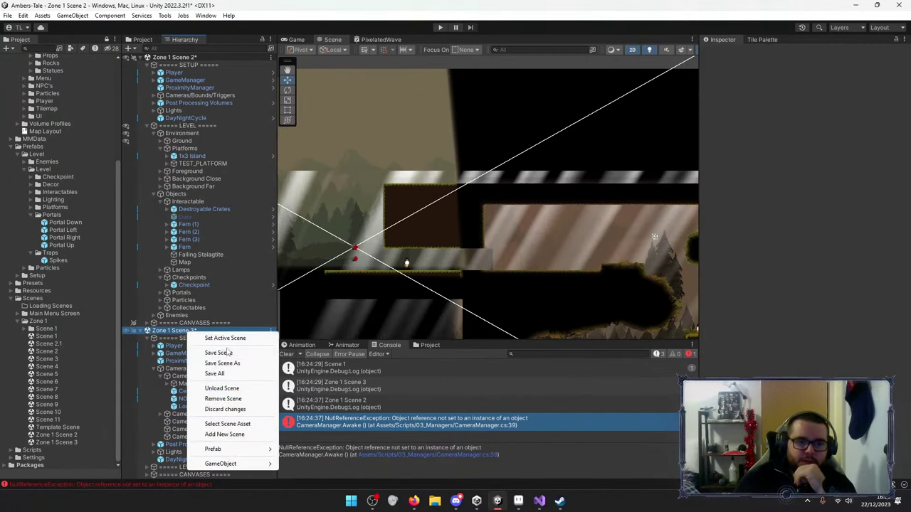
click(206, 352)
right_click(210, 331)
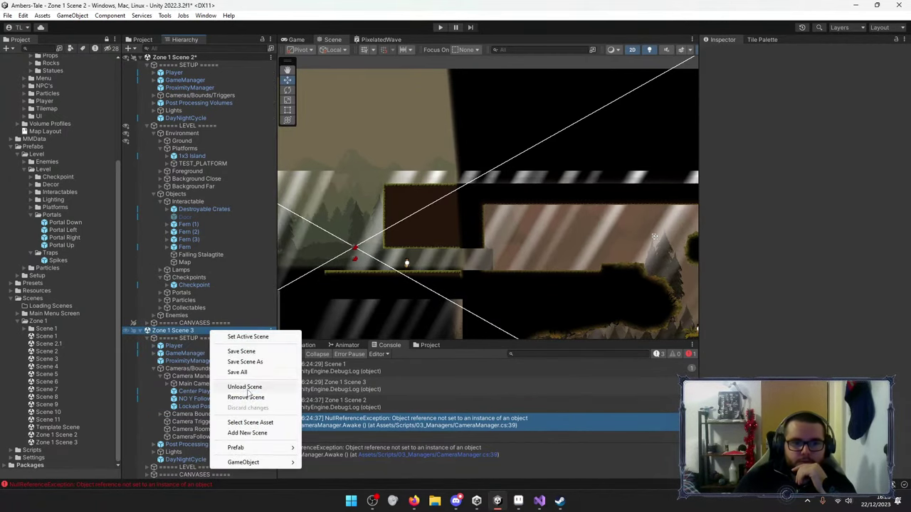
click(245, 387)
Start play mode and play-test the portal passage from Scene 2 into Zone 1 Scene 3 and back.
click(437, 28)
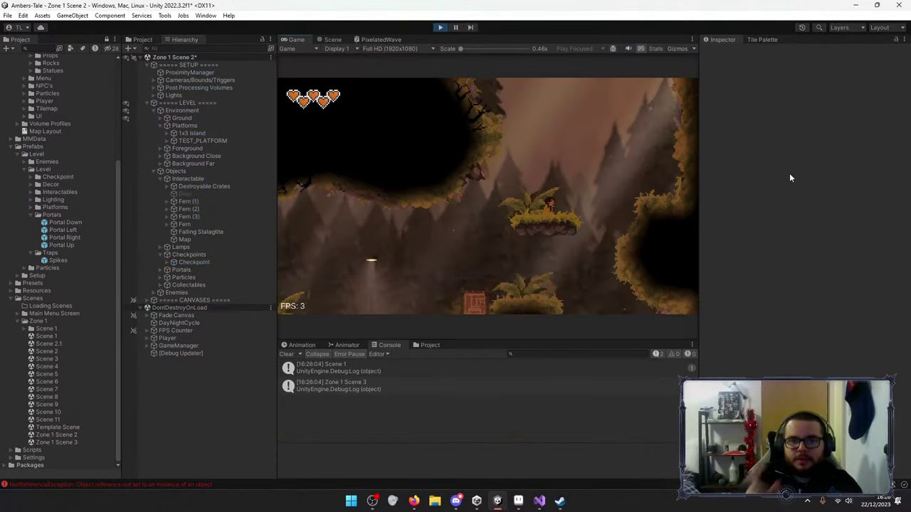
key(space)
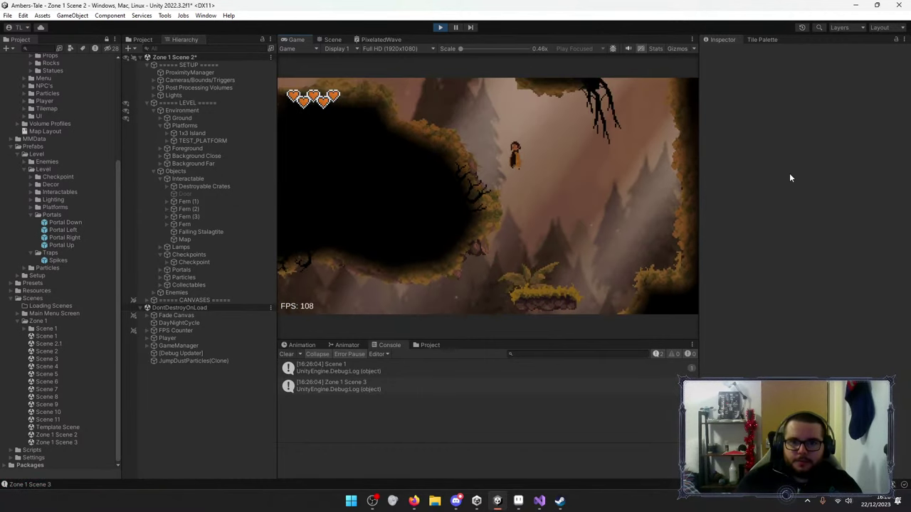
key(Right)
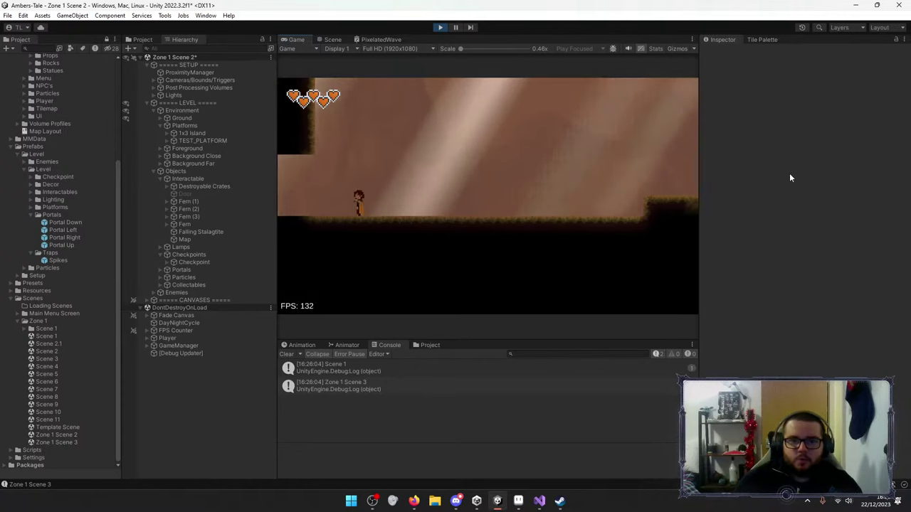
key(Left)
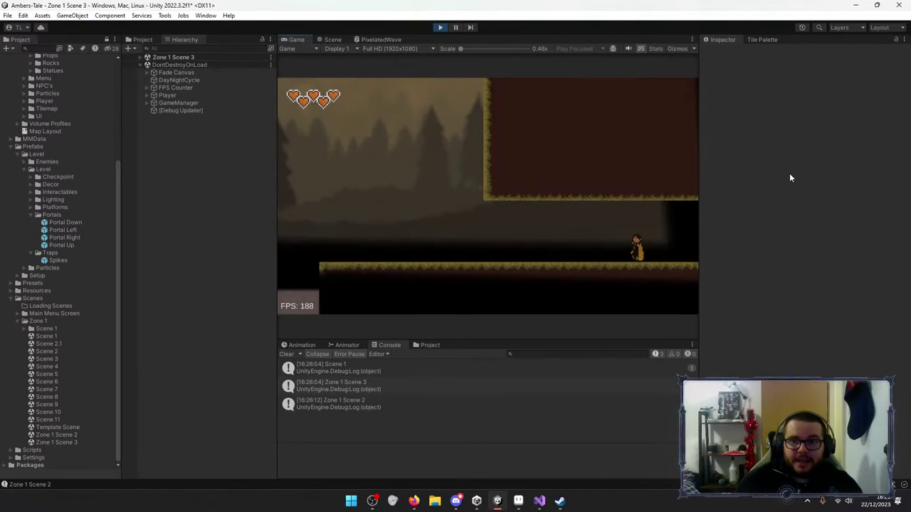
key(Left)
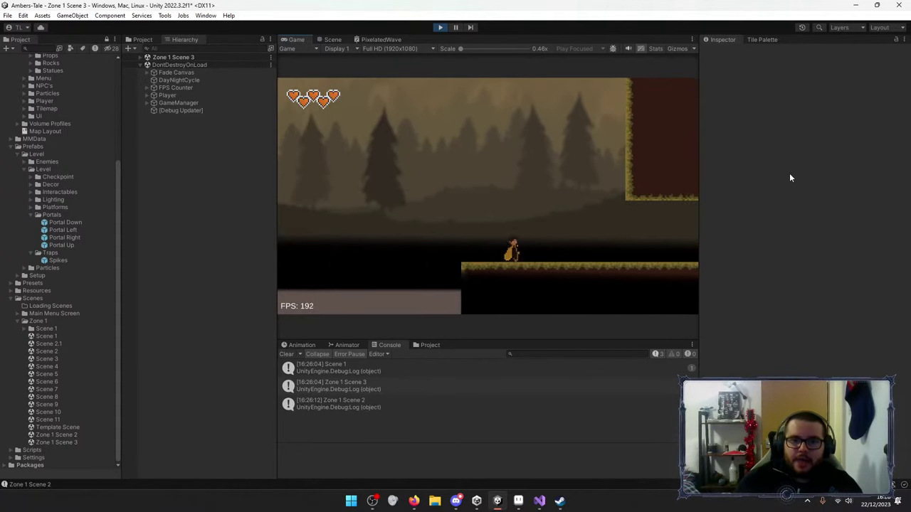
key(Left)
key(space)
key(Right)
key(Right)
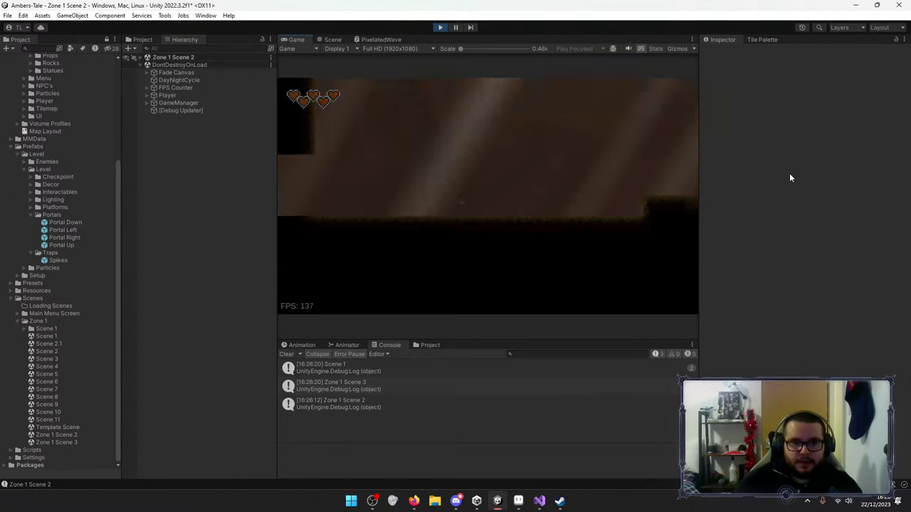
Cross the portal between Scene 2 and Scene 3 repeatedly in both directions to check the camera, and stop play mode.
key(Right)
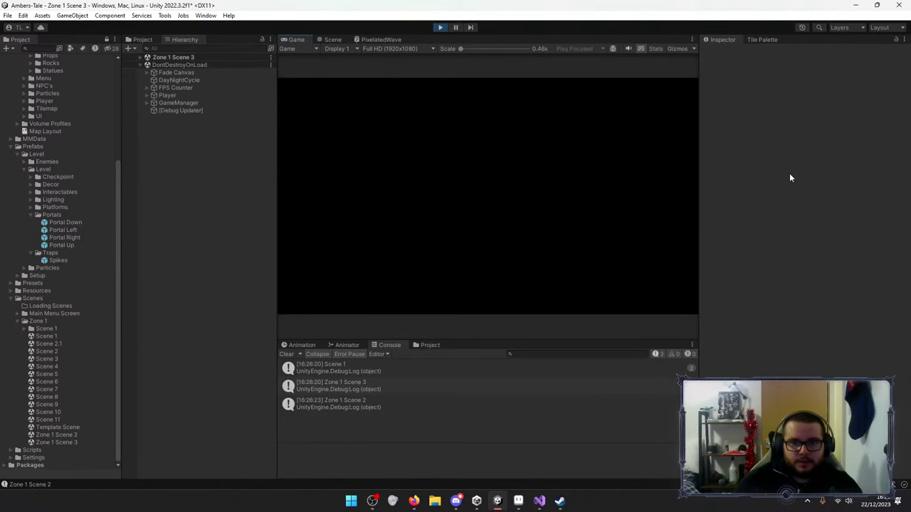
key(Left)
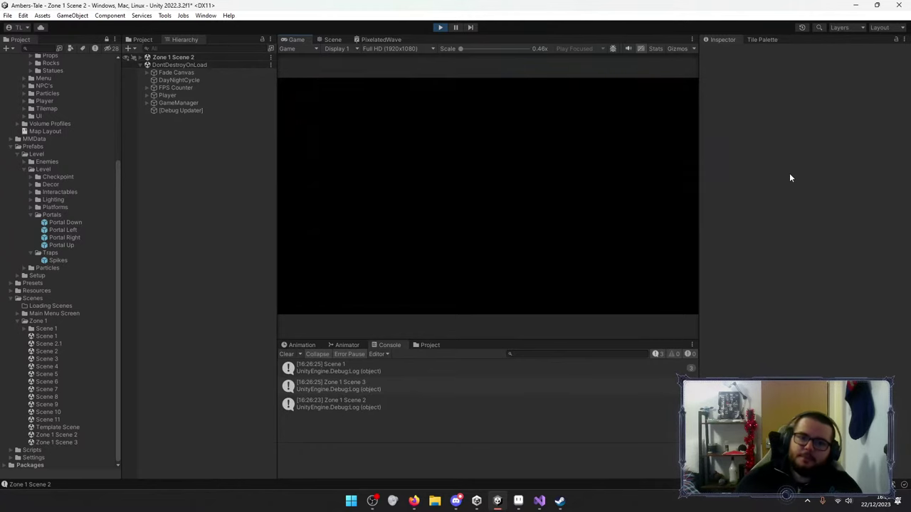
key(Right)
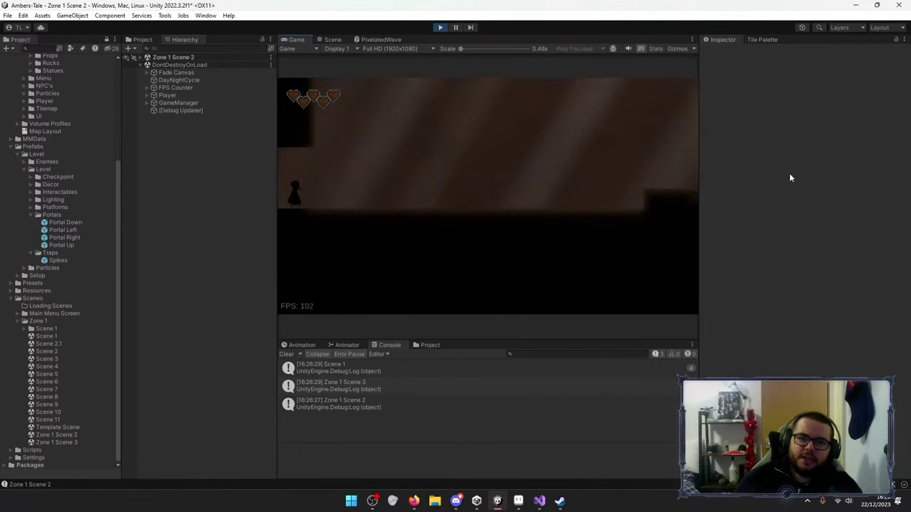
key(Left)
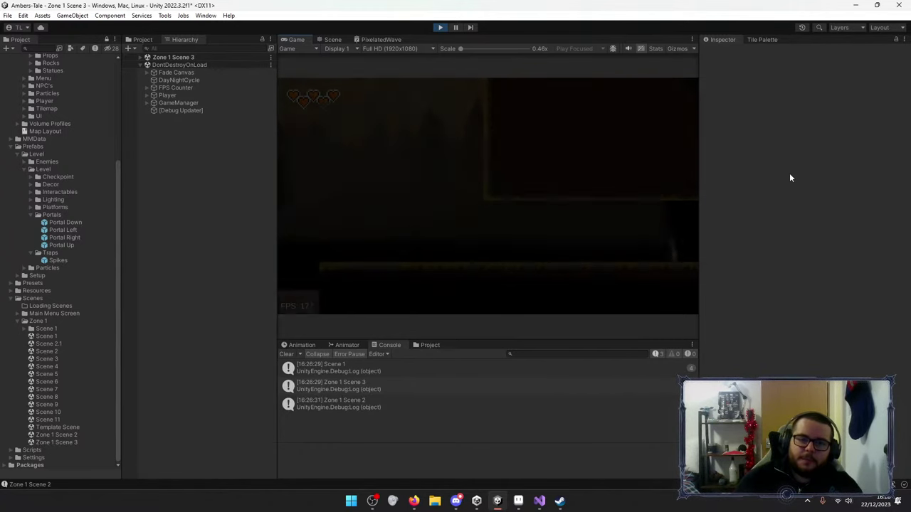
key(Right)
key(Right)
key(space)
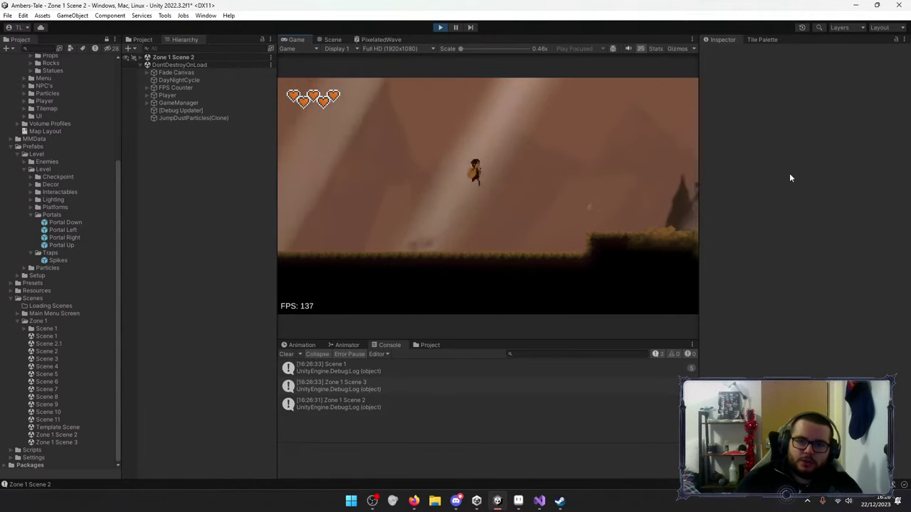
key(Right)
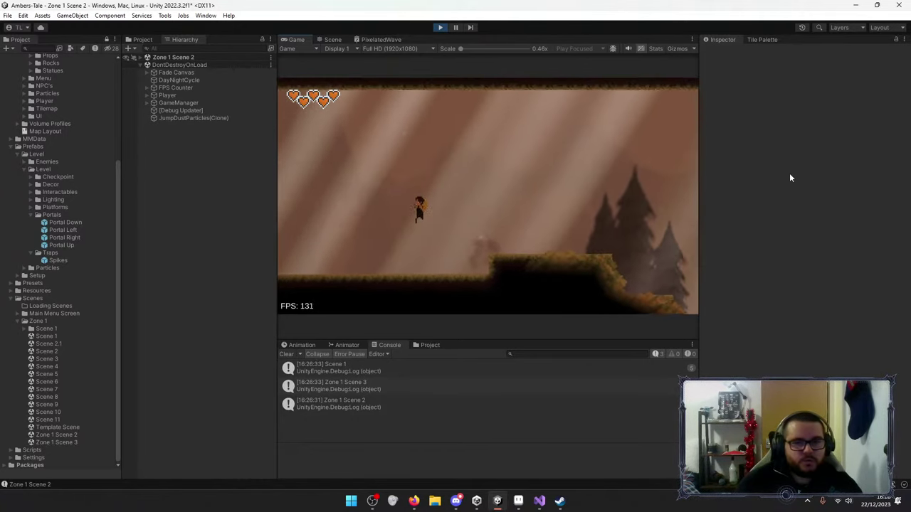
key(Left)
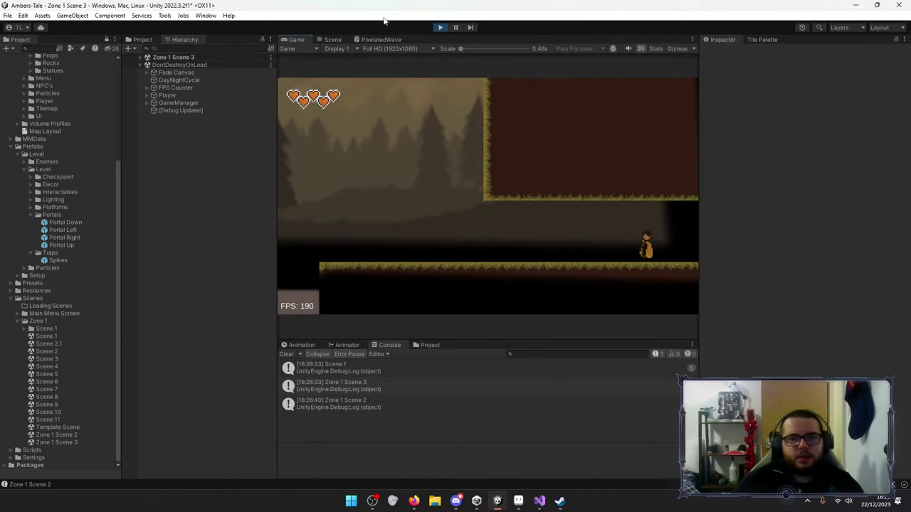
click(441, 27)
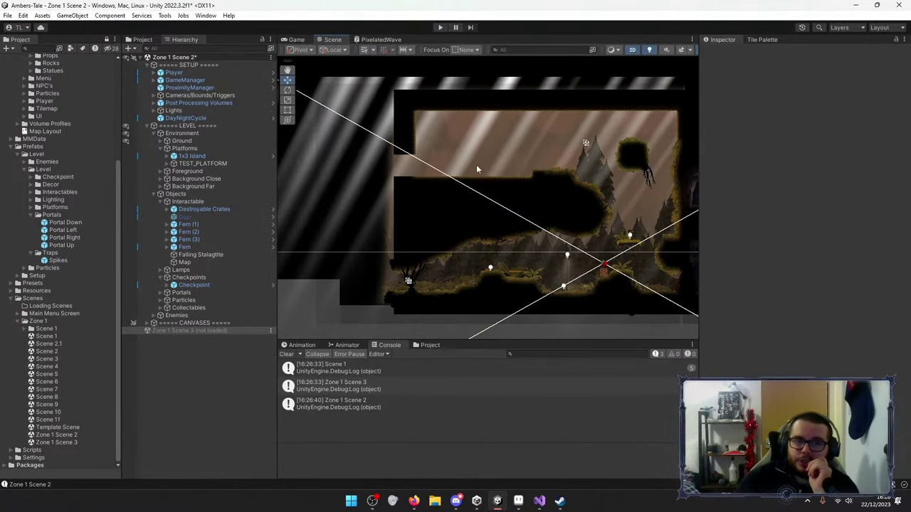
Select Portal Left (Top) in Scene 2 and examine its portal settings and the surrounding upper room.
scroll(438, 191, up, 2)
scroll(402, 168, up, 5)
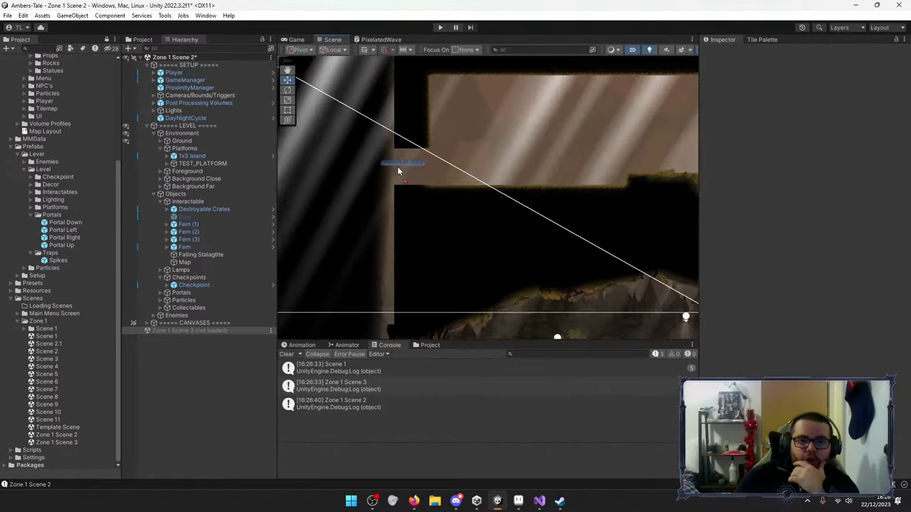
click(401, 166)
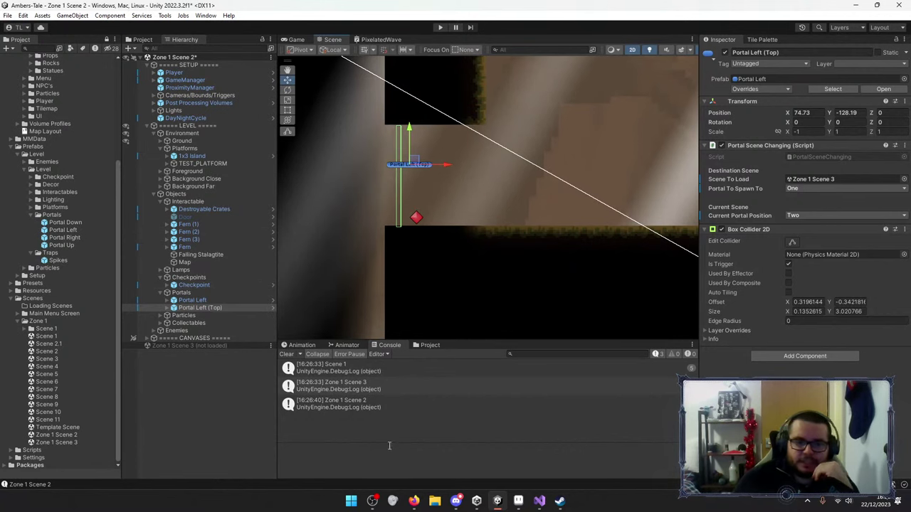
scroll(460, 156, down, 2)
middle_drag(530, 237, 360, 232)
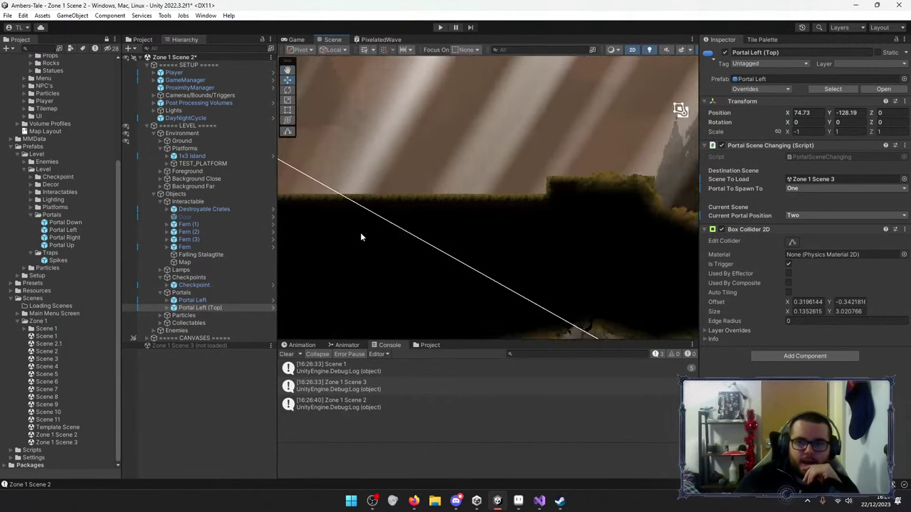
scroll(360, 232, down, 2)
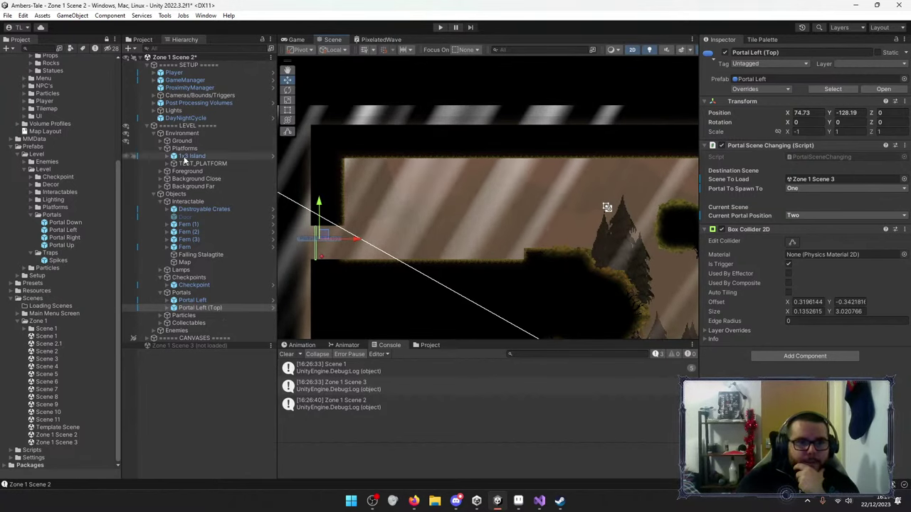
Examine Scene 2's Camera Manager list, Camera Boundries children and the Center Player Follow CAM (Open Room) settings.
click(159, 111)
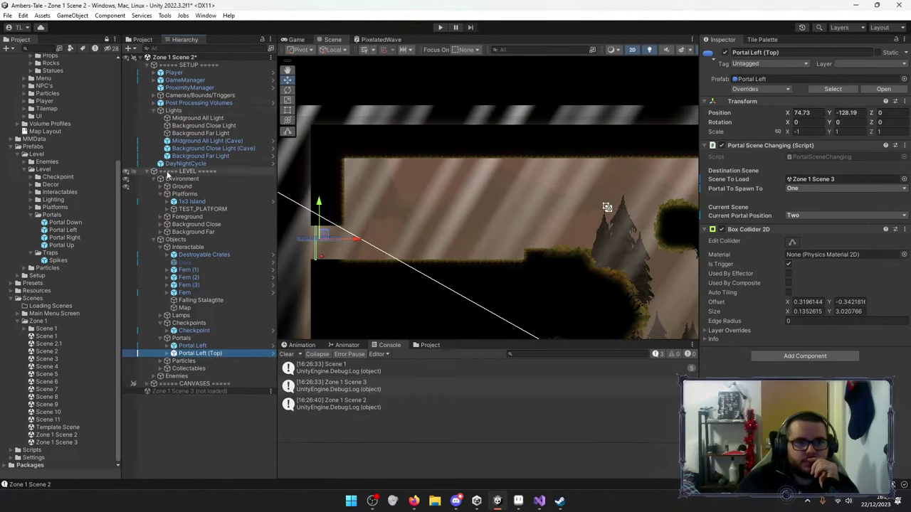
click(160, 111)
click(159, 96)
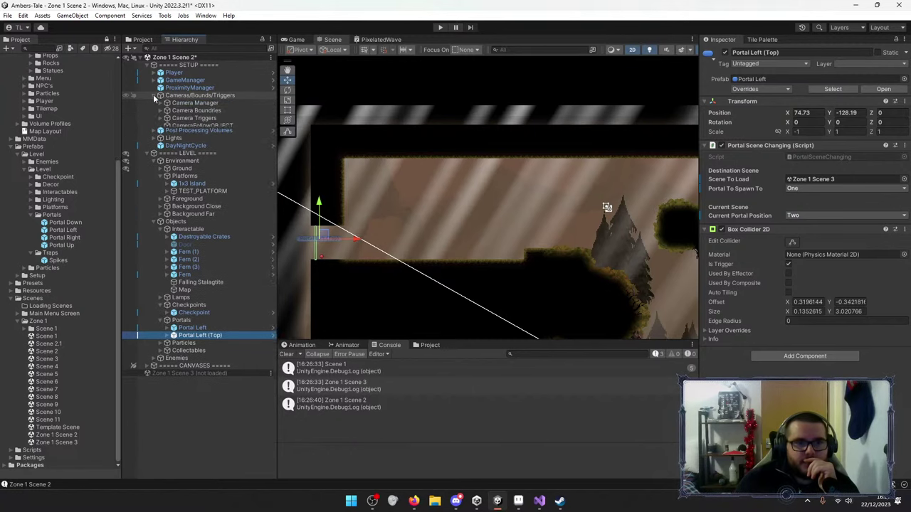
click(194, 102)
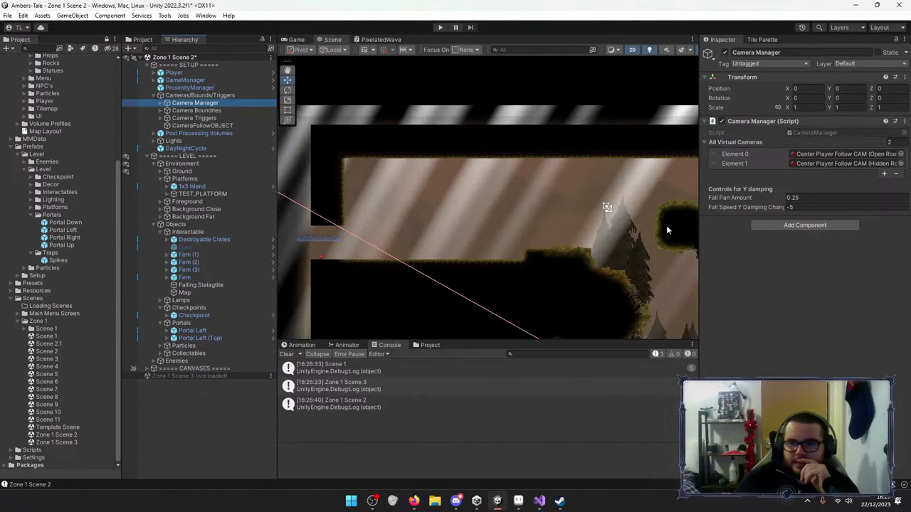
click(146, 111)
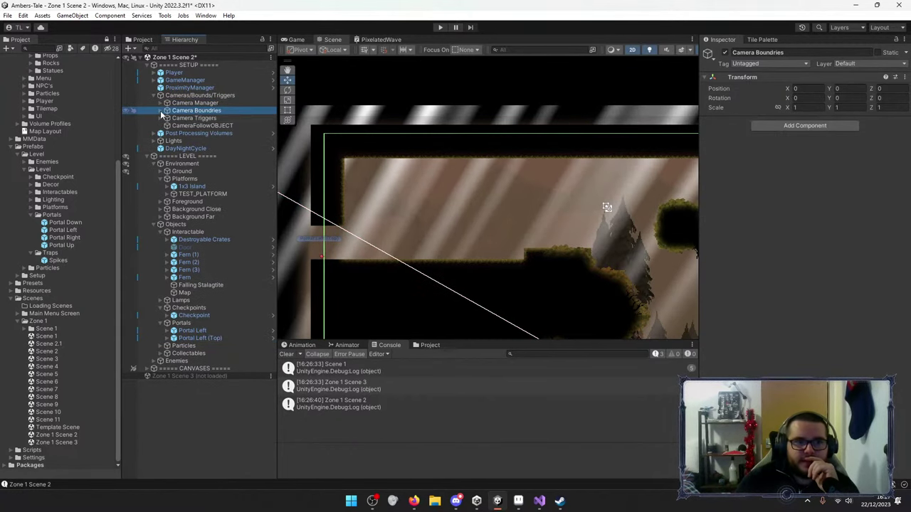
click(166, 111)
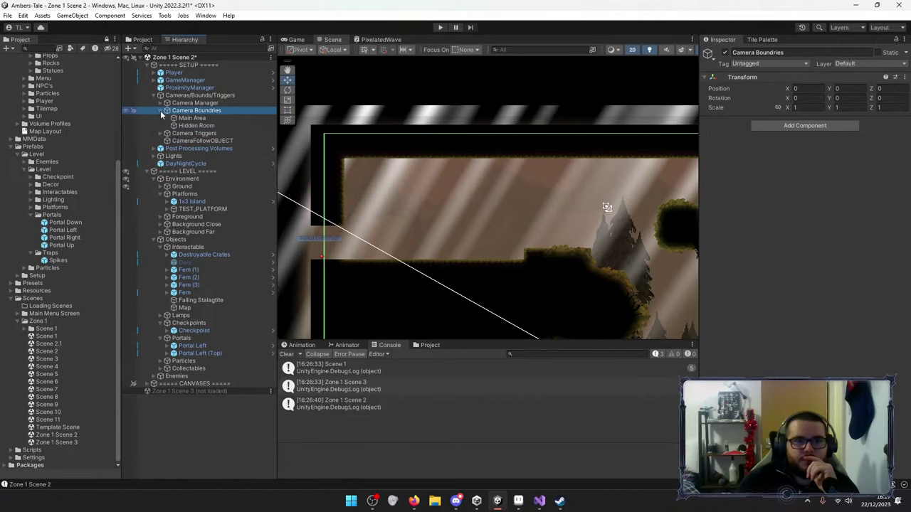
click(165, 111)
click(160, 104)
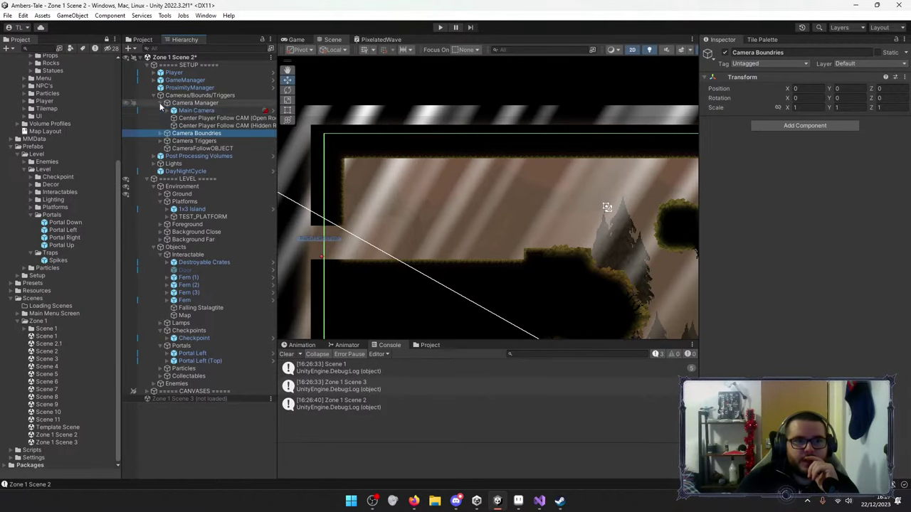
click(188, 118)
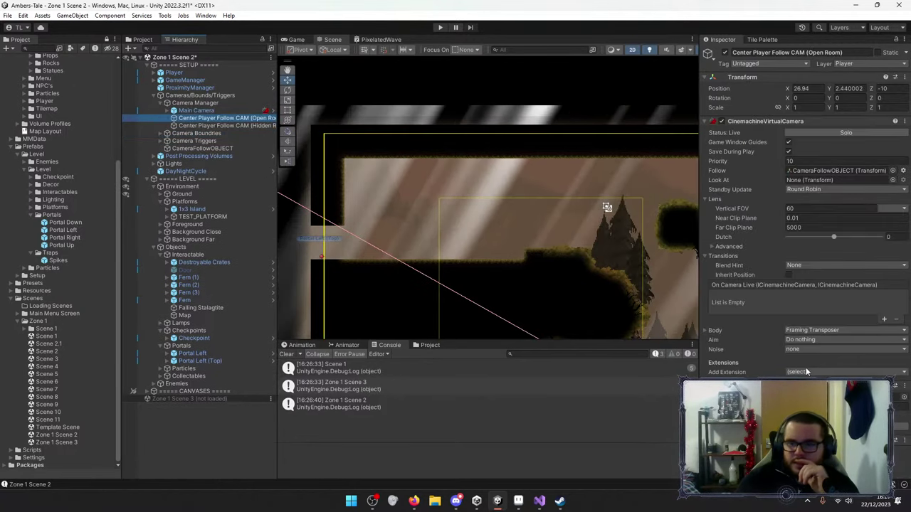
click(606, 207)
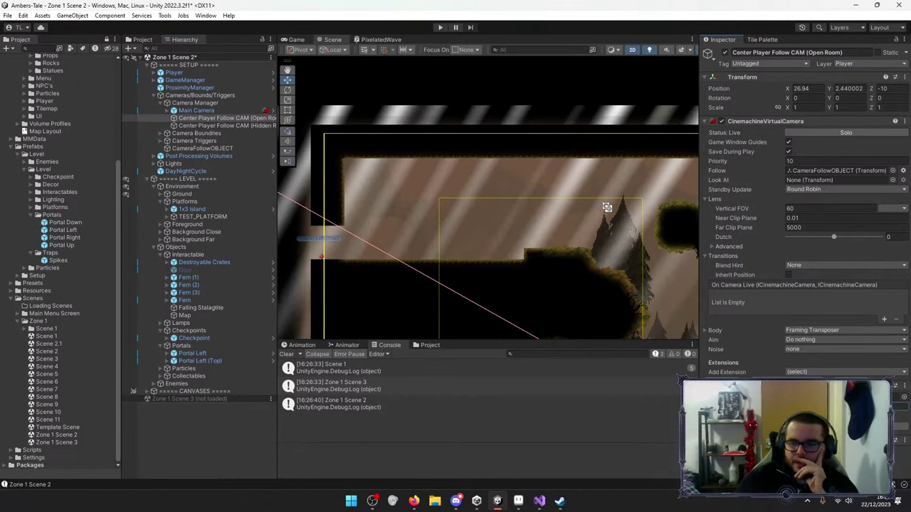
Play-test the climb to Scene 2's upper room and the upper portal passage to Zone 1 Scene 3 and back, and stop play mode.
click(439, 28)
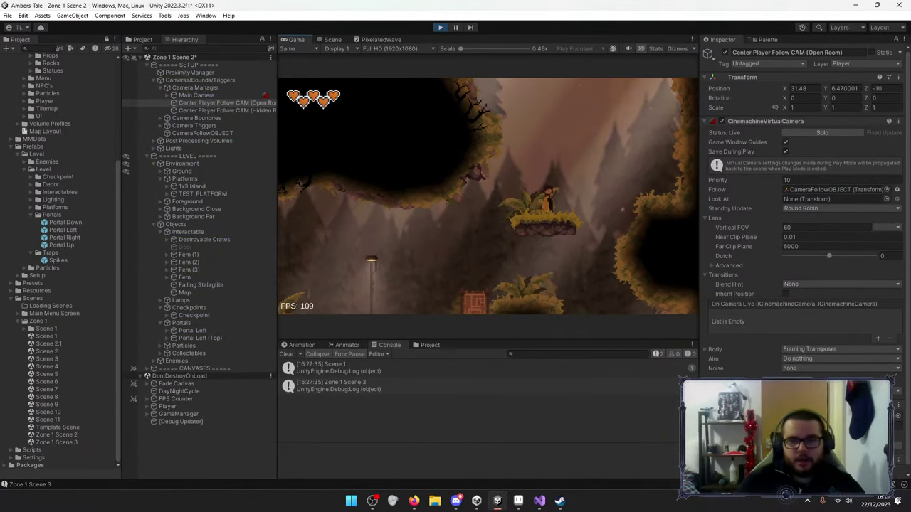
key(a)
key(space)
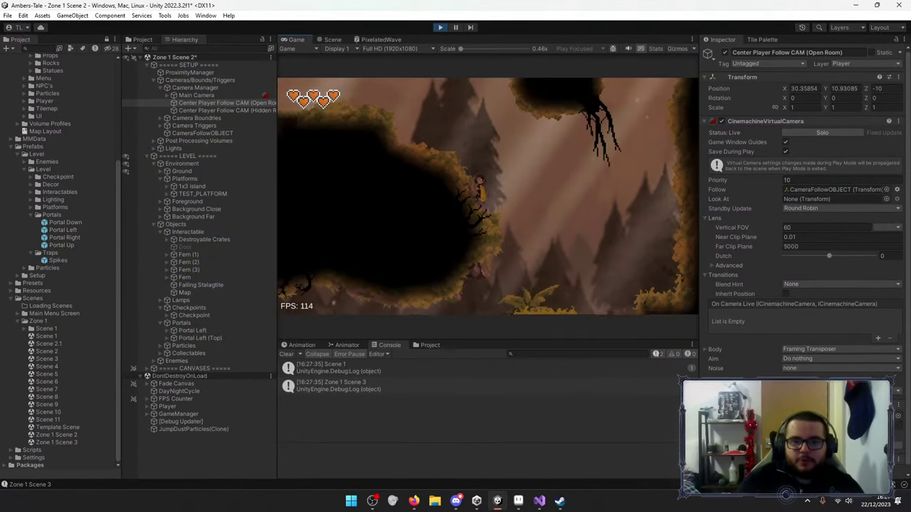
key(a)
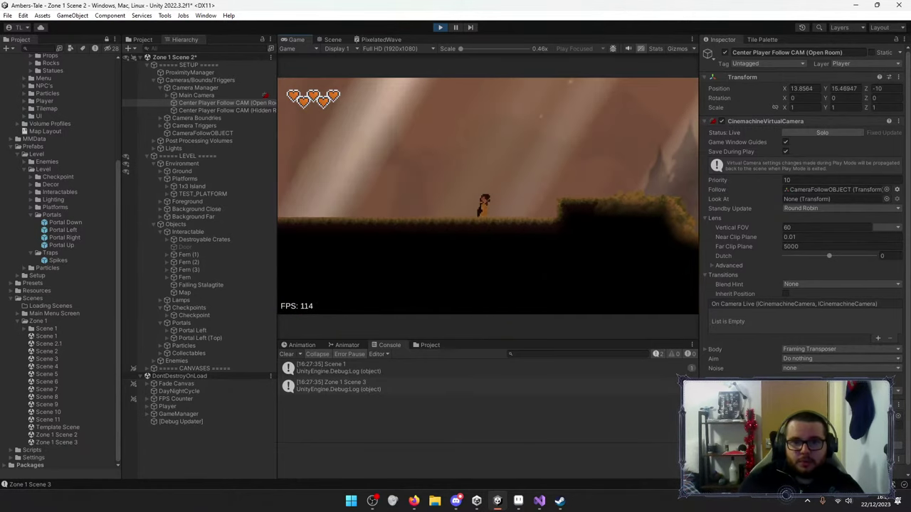
key(a)
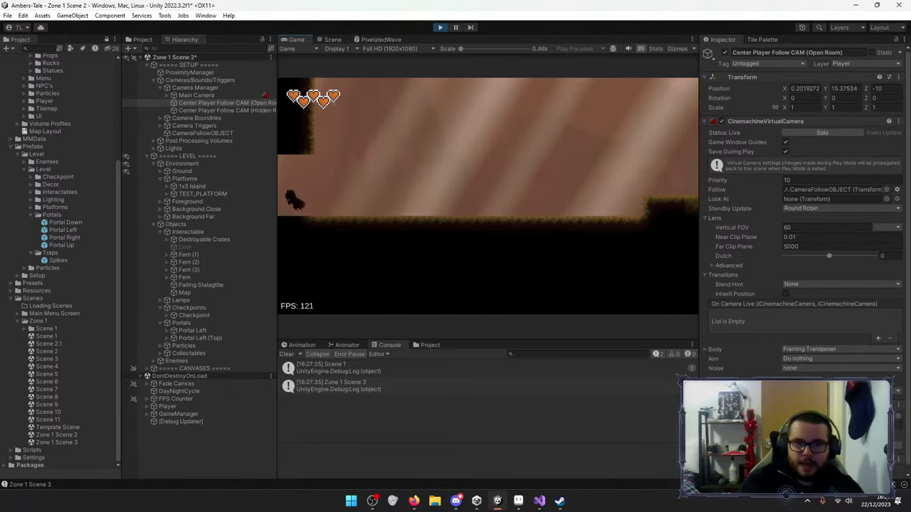
key(a)
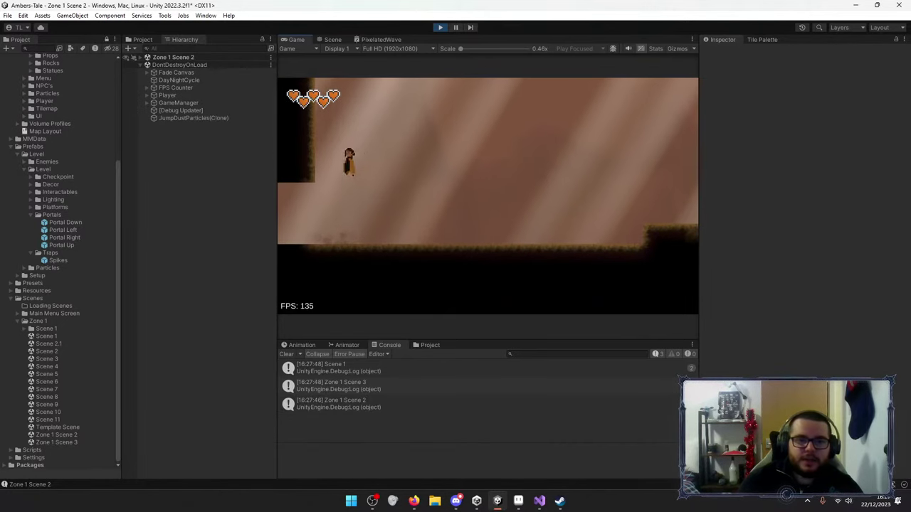
key(a)
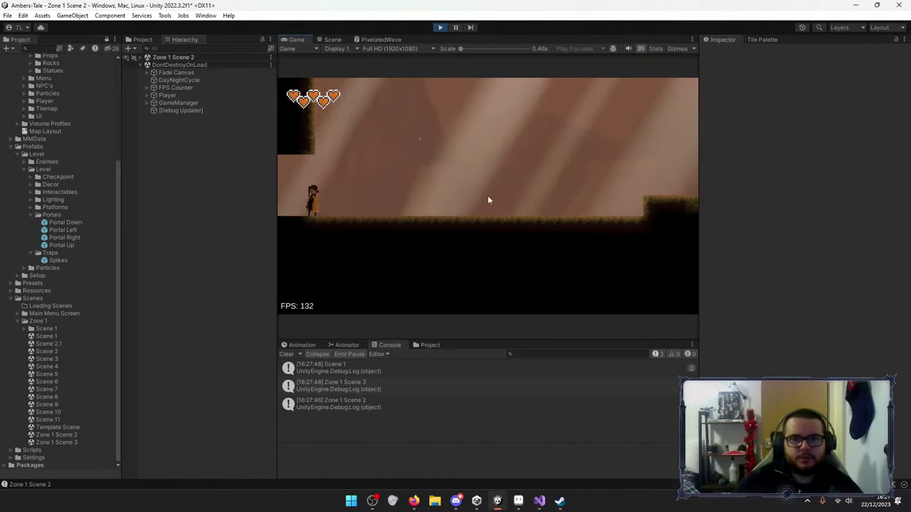
key(Escape)
key(ctrl+p)
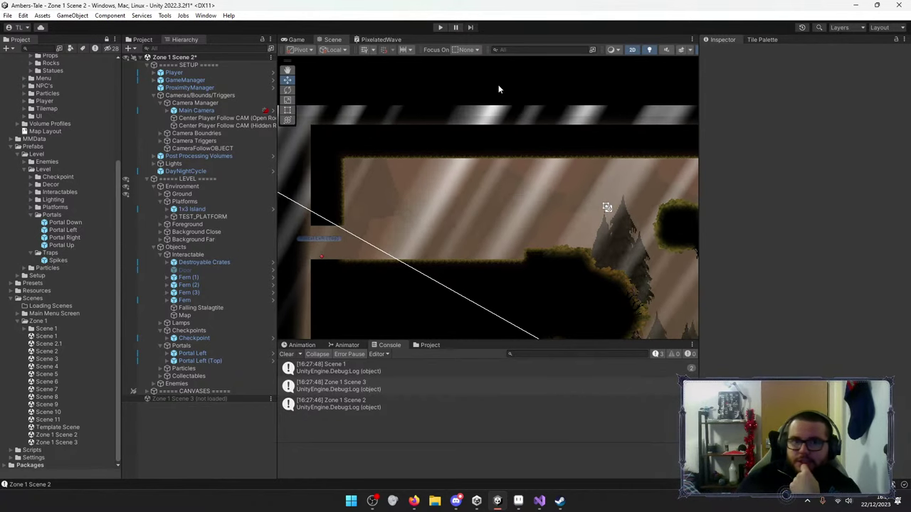
Start play mode, inspect the SaveLoadManager under the persistent GameManager, and restart play mode with it still selected.
key(ctrl+p)
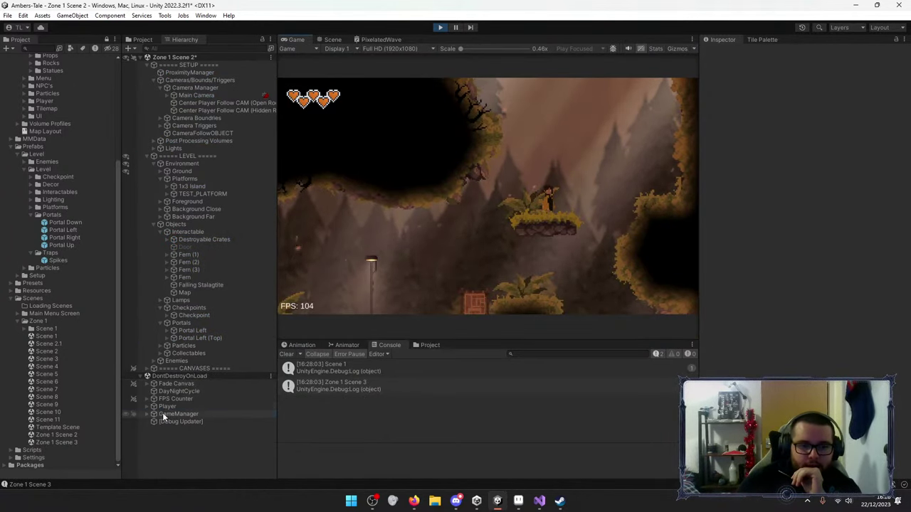
click(162, 412)
click(145, 415)
click(180, 423)
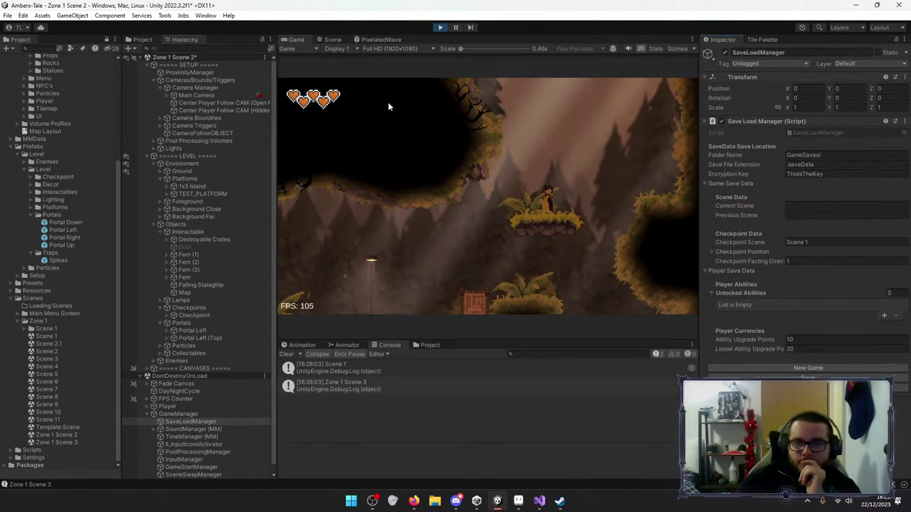
click(441, 28)
click(441, 28)
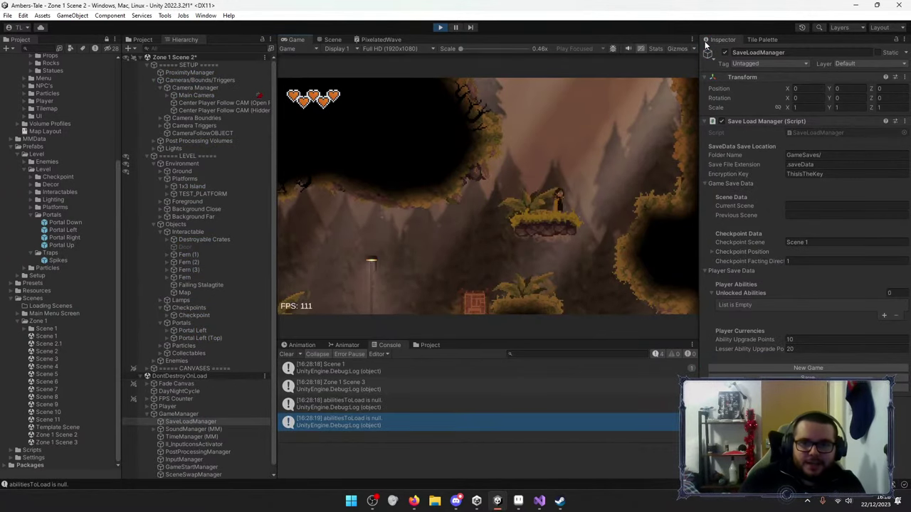
Play-test Scene 2 from the floating platform through the lower area into the dark torch-lit room.
key(a)
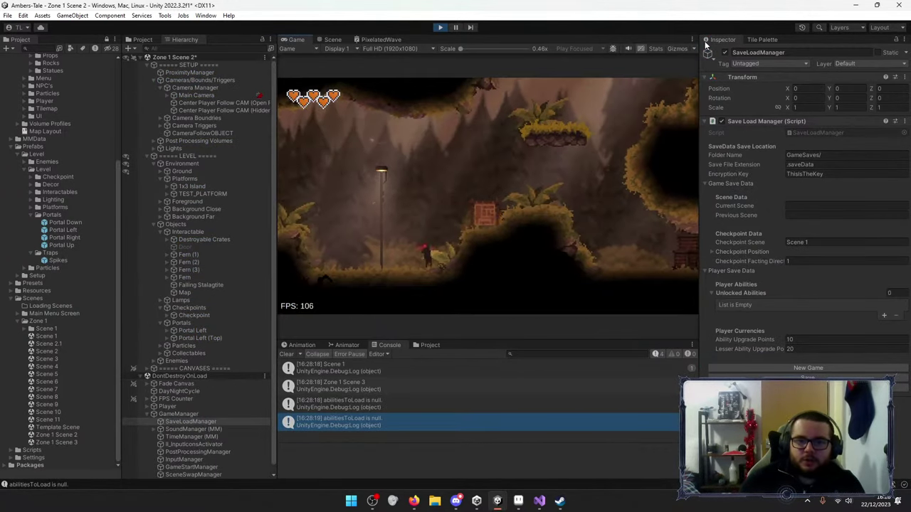
key(d)
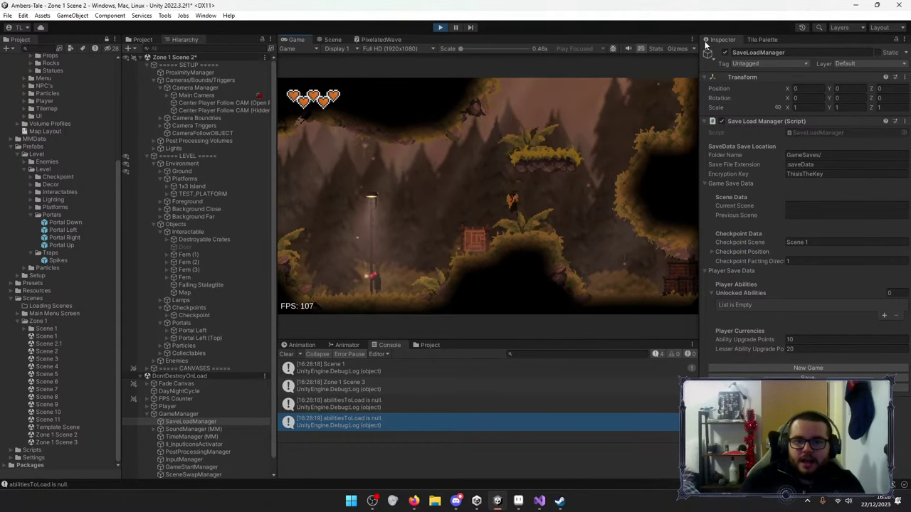
key(d)
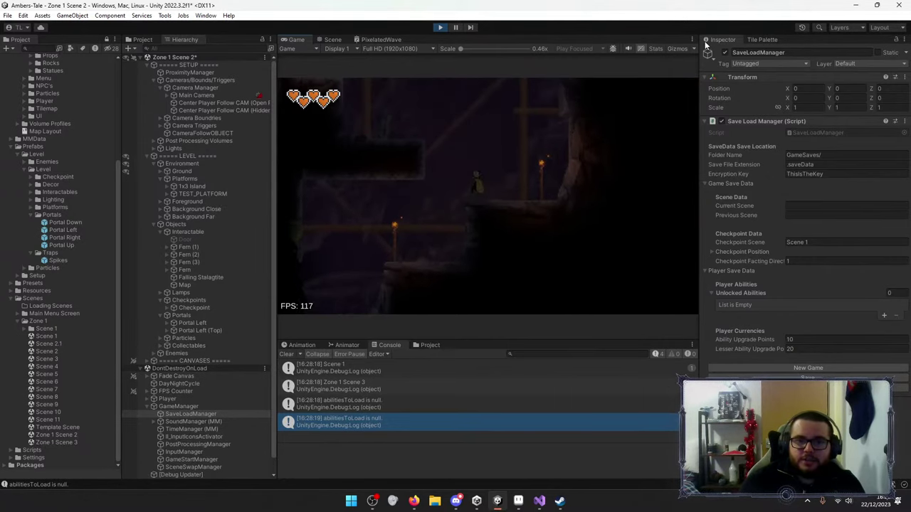
Open the in-game ability tree and look through its Dash, Dash Damage V1, Wall Jump and Reapers Gift entries.
key(e)
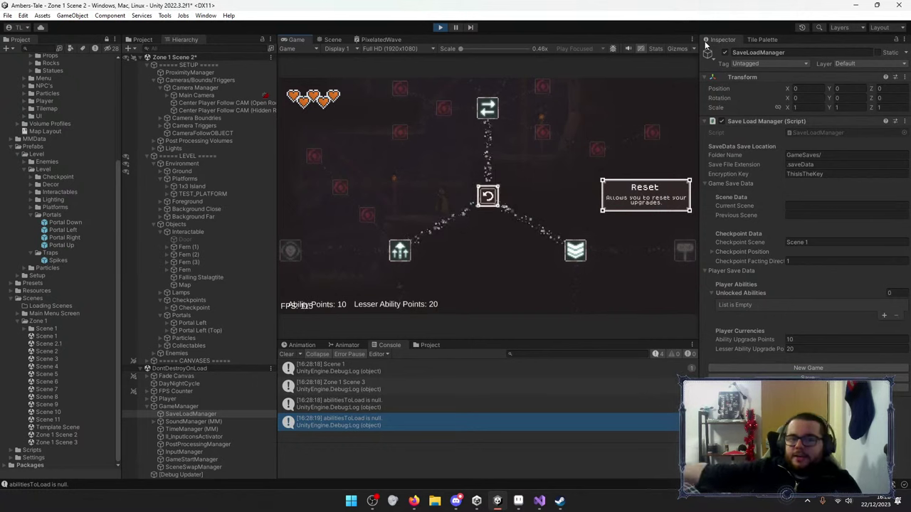
key(w)
key(w)
key(w)
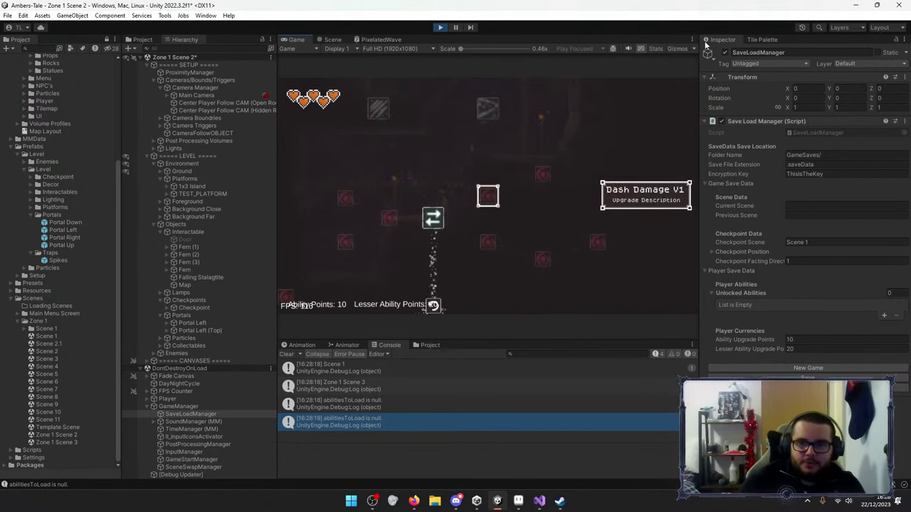
key(s)
key(s)
key(s)
key(s)
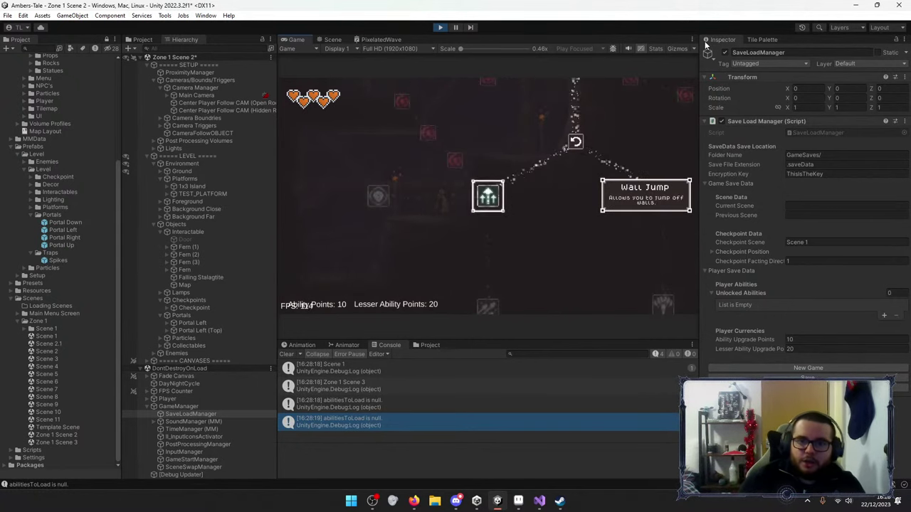
key(w)
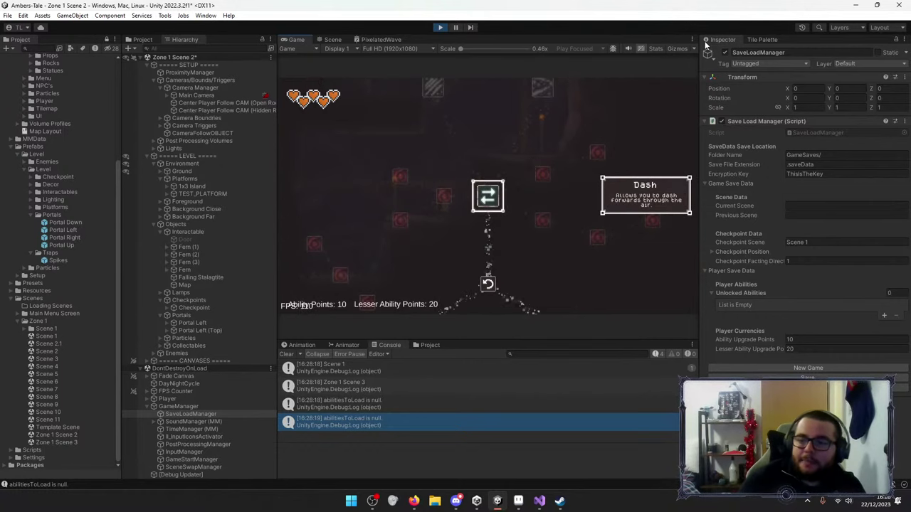
key(s)
key(s)
key(s)
key(w)
key(s)
key(s)
key(s)
key(w)
key(d)
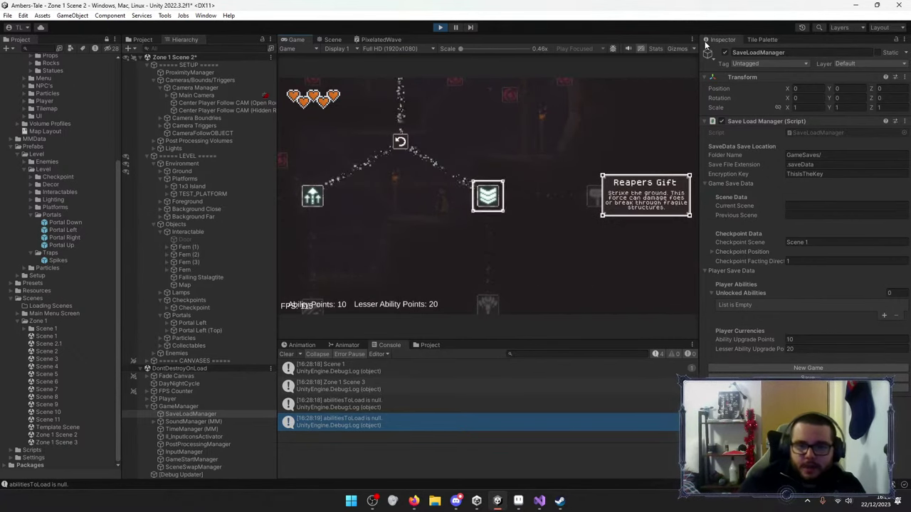
Unlock the Dash ability in the ability tree.
key(a)
key(w)
key(space)
key(s)
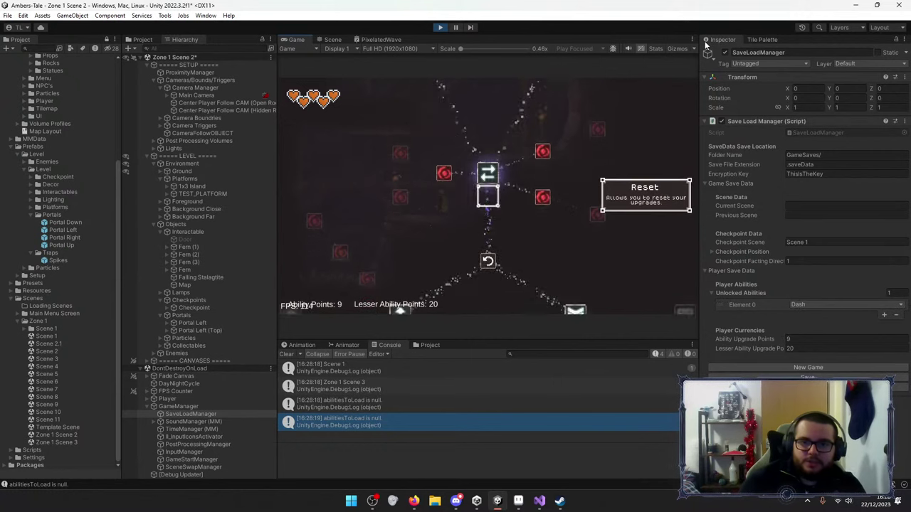
Look through the upgrades around the Dash node, including Dash Increase V1, and close the ability tree.
key(w)
key(d)
key(s)
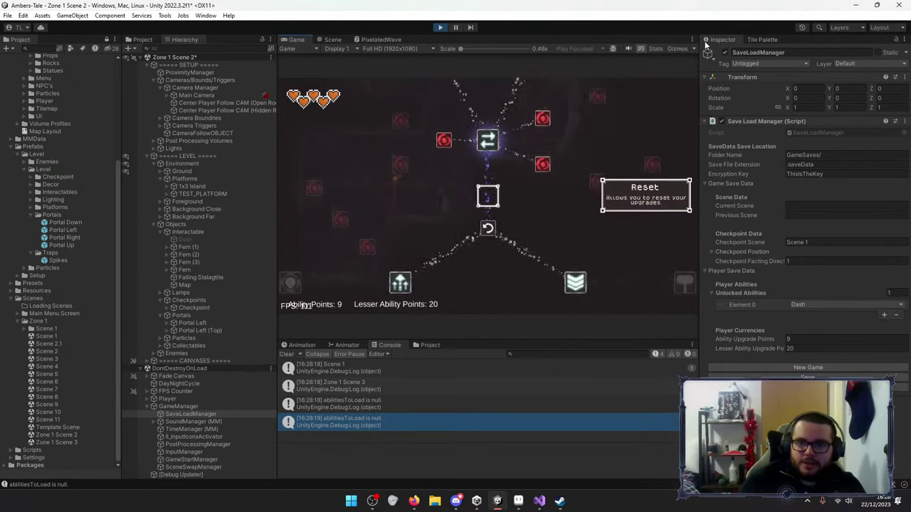
key(w)
key(a)
key(d)
key(s)
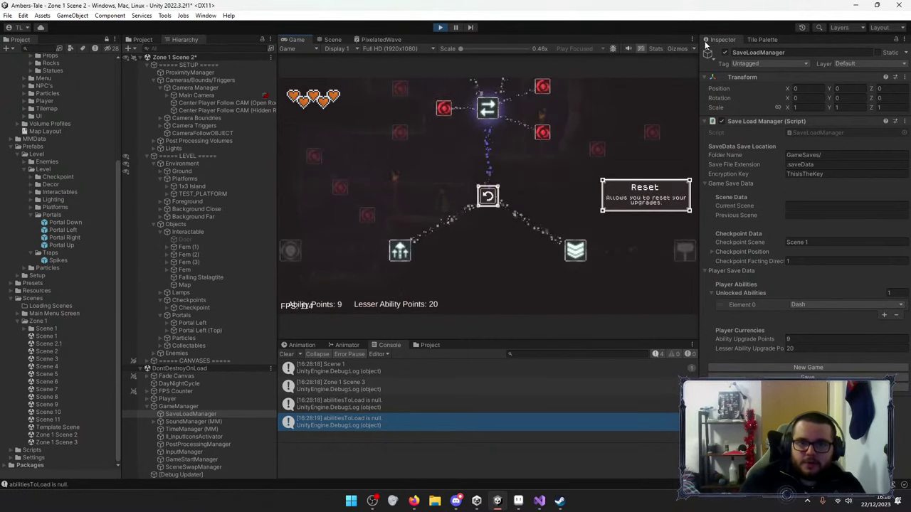
key(d)
key(w)
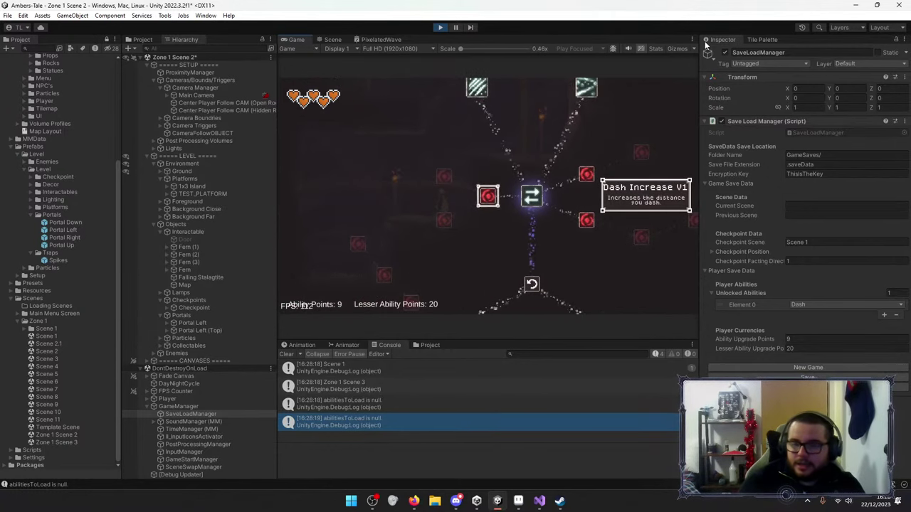
key(Escape)
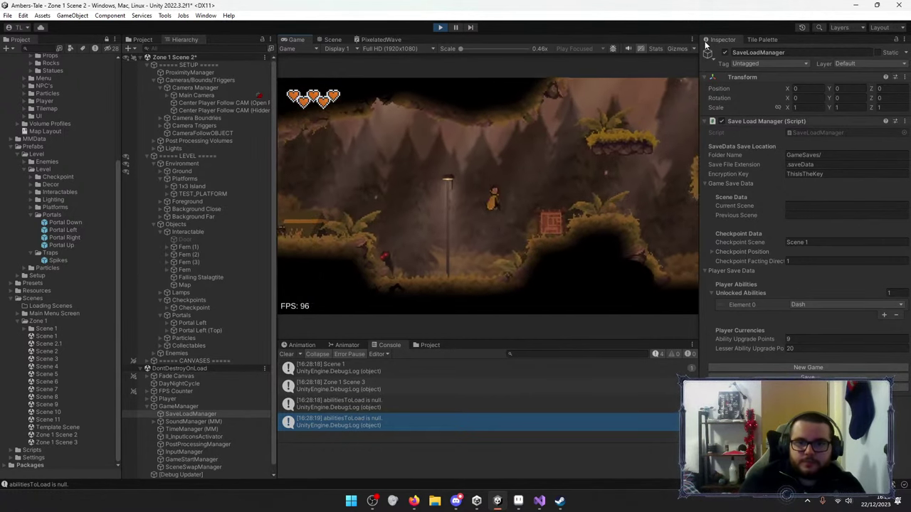
Try jumping around the floating platform, and unlock the Wall Jump ability in the ability tree.
key(space)
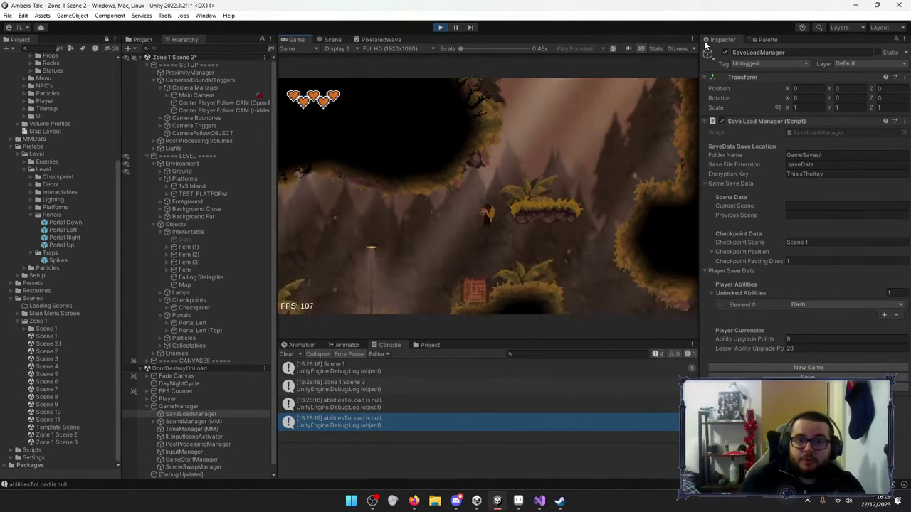
key(d)
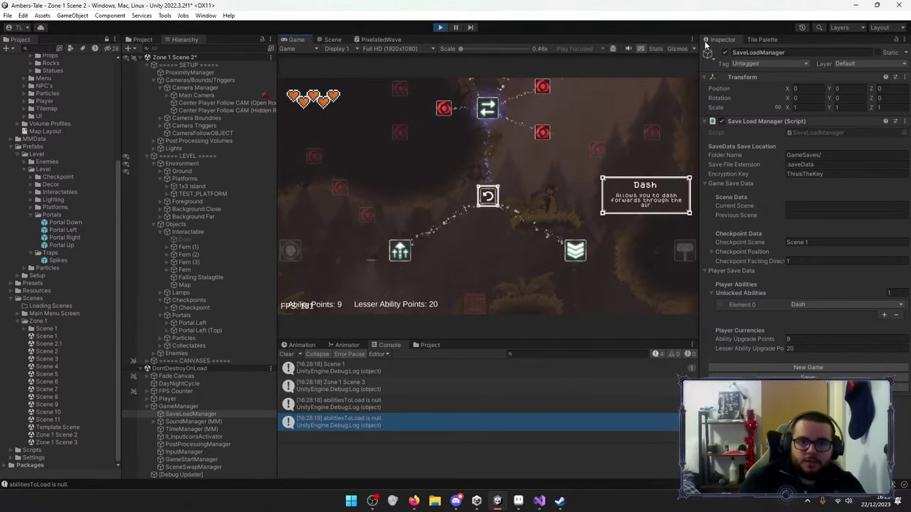
key(e)
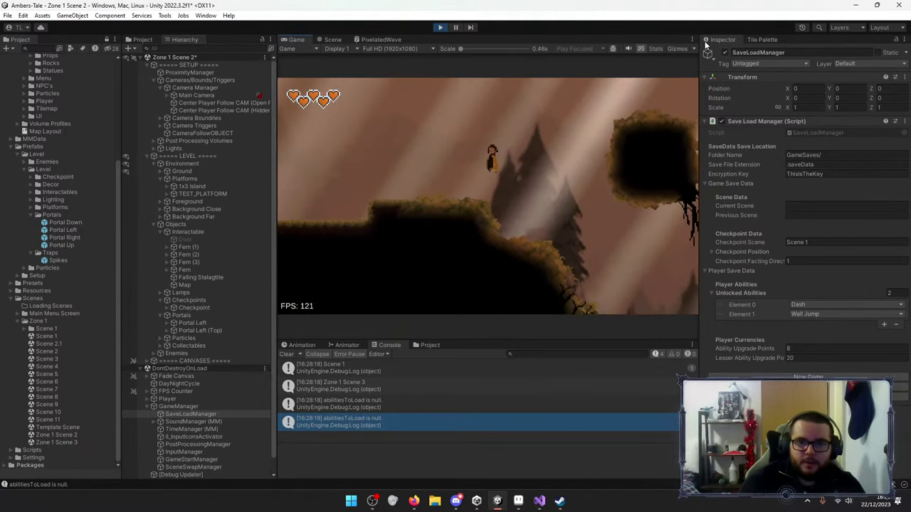
Play-test Scene 2's upper room with Dash and Wall Jump, climbing from the floating platform along the far wall back to the upper ledge.
key(space)
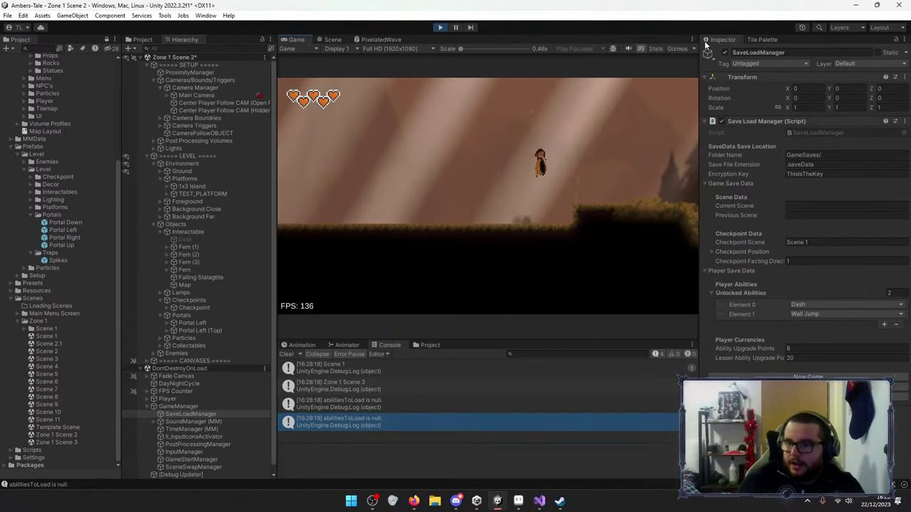
key(d)
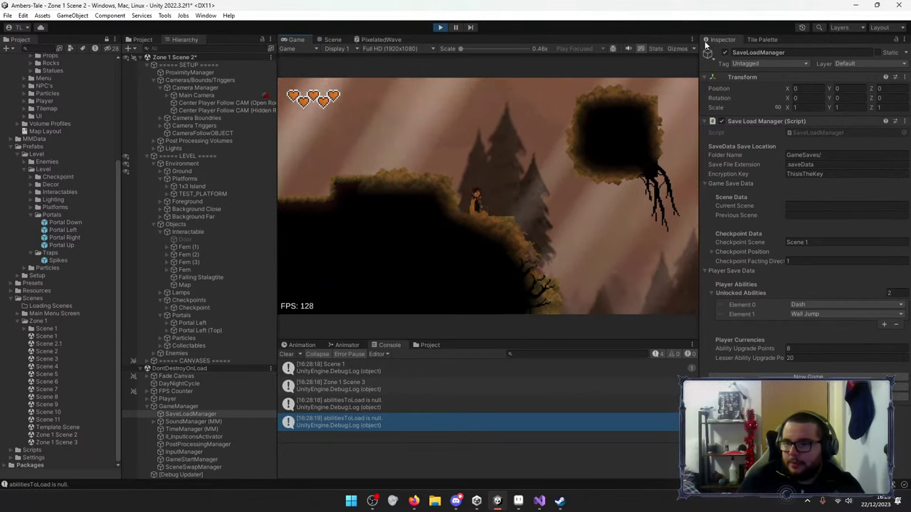
key(space)
key(space)
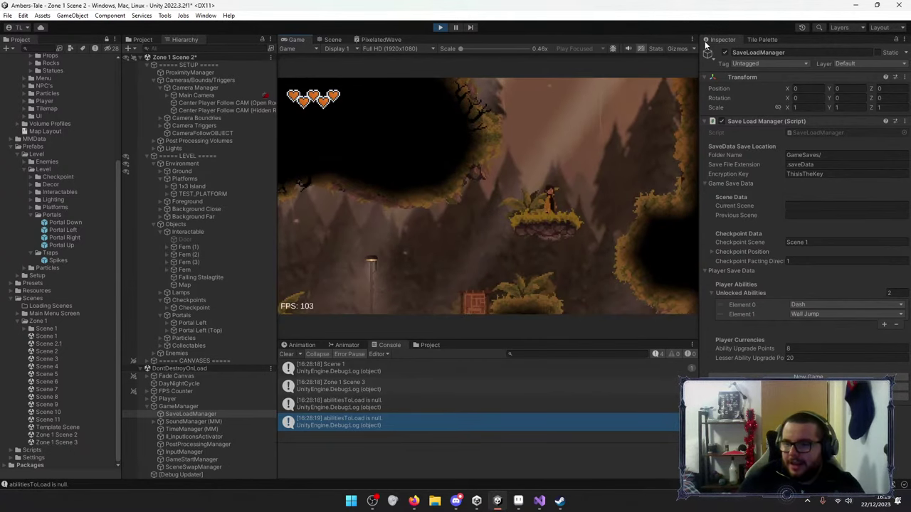
key(space)
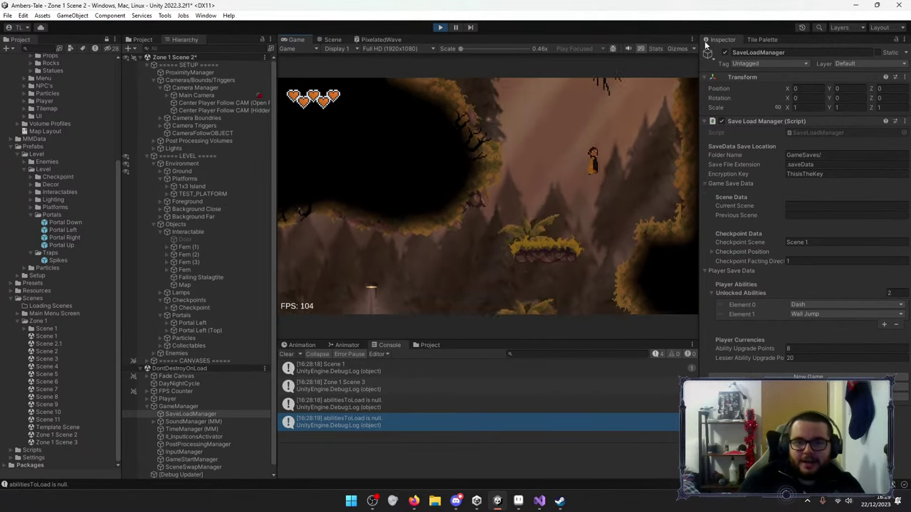
key(space)
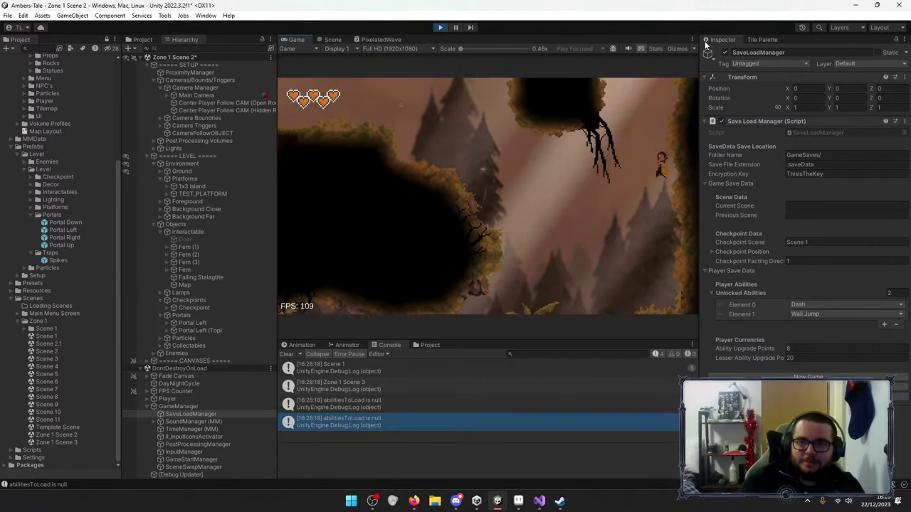
key(Right)
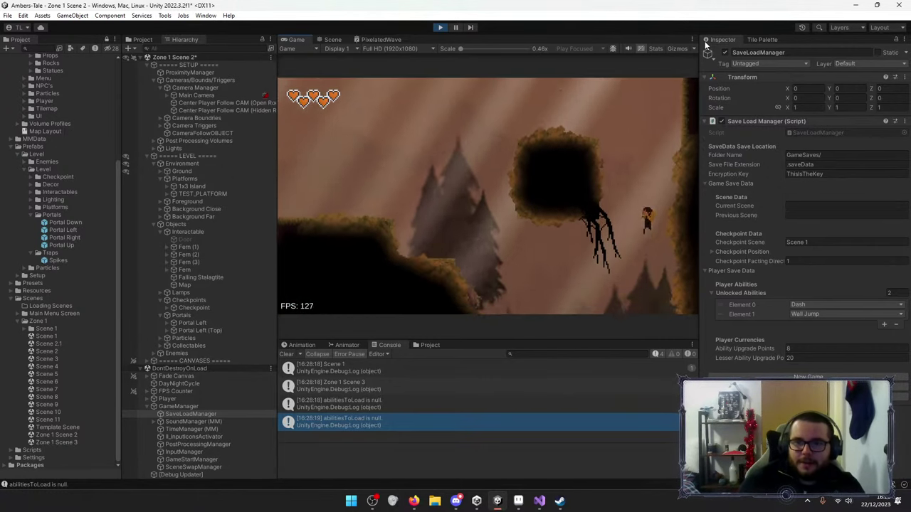
key(space)
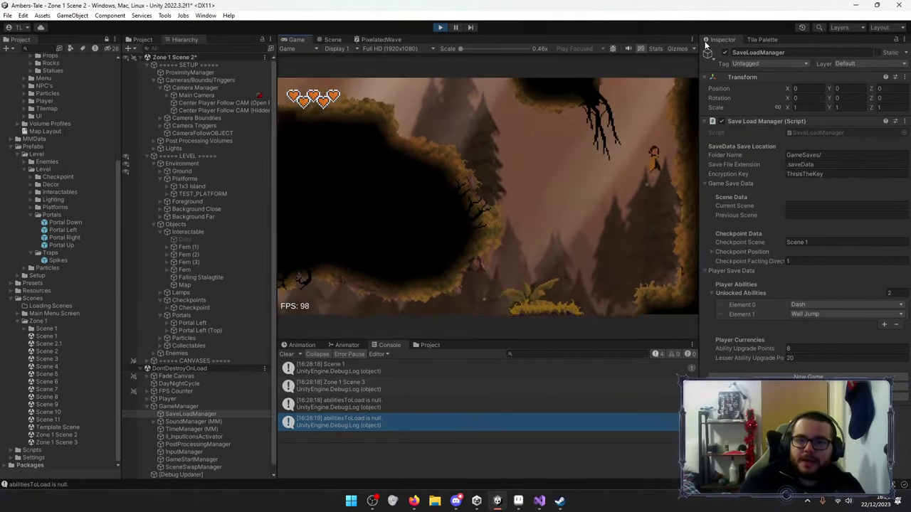
key(space)
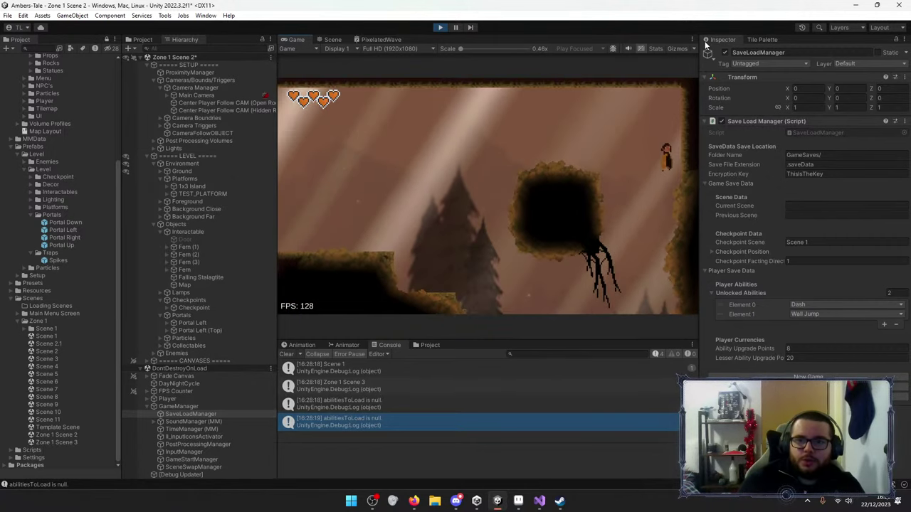
key(Left)
key(space)
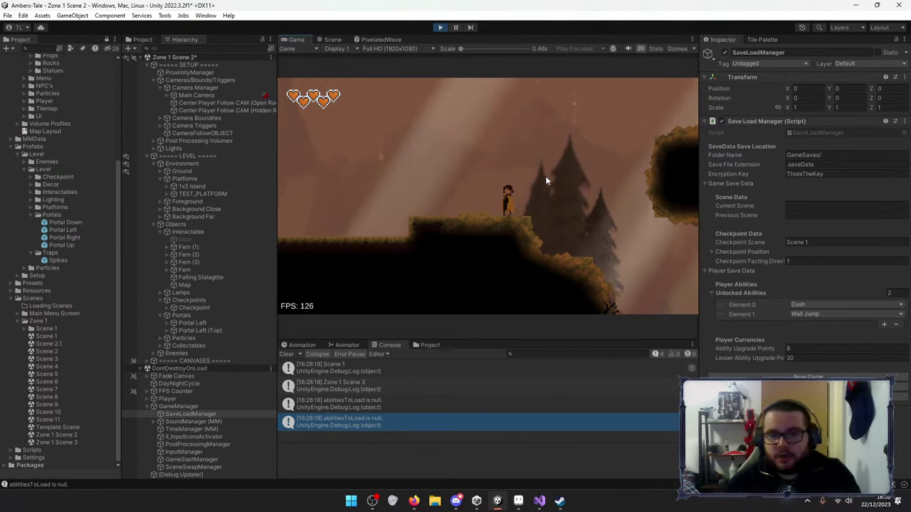
Examine the ability tree around Wall Jump, including the Hammer, Blast and Reset nodes and their descriptions.
key(Tab)
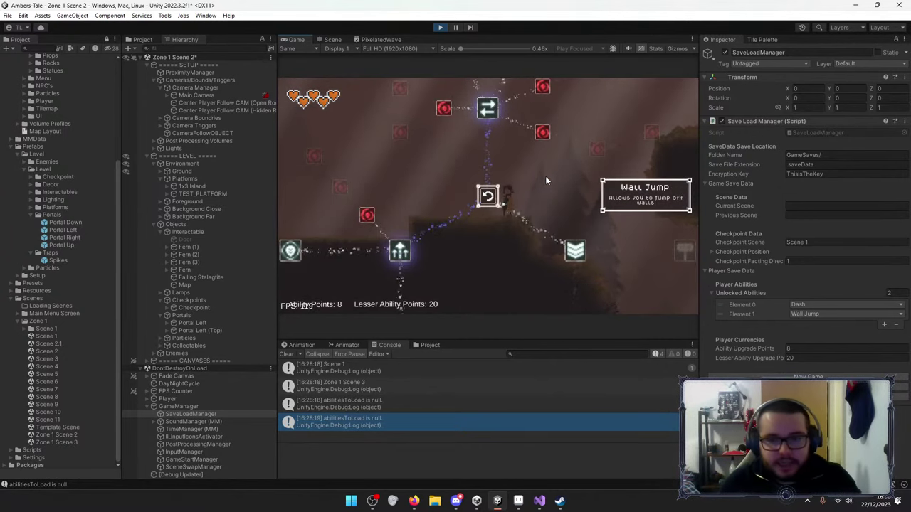
key(Up)
key(Down)
key(Right)
key(Left)
key(Left)
key(Right)
key(Left)
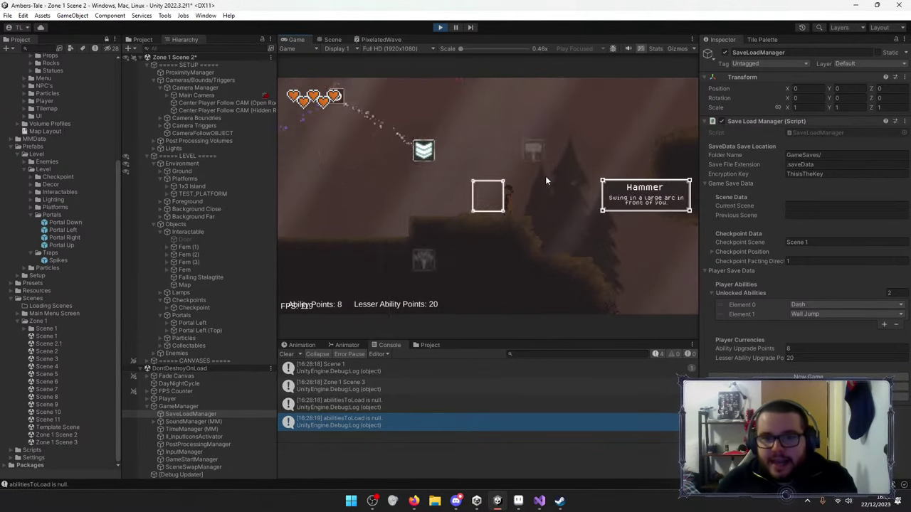
key(Right)
key(Up)
key(Down)
key(Down)
key(Left)
key(Right)
key(Down)
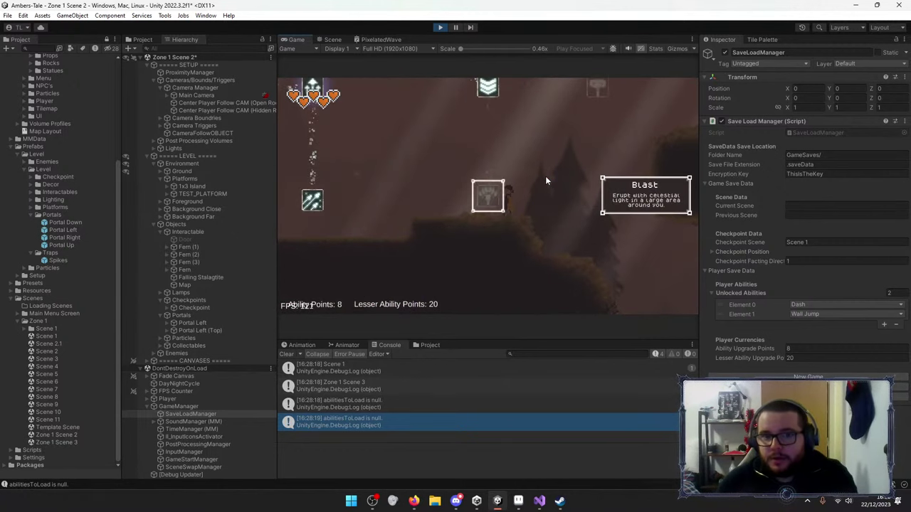
key(Up)
key(Left)
key(Up)
key(Down)
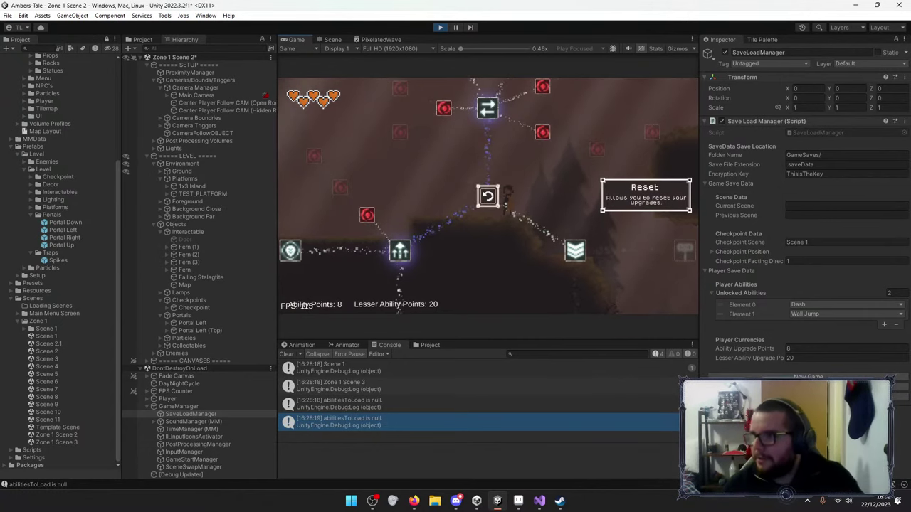
Stop play mode and bring Scene 2's floating platform and the lower rooms into the Scene view.
key(alt+Tab)
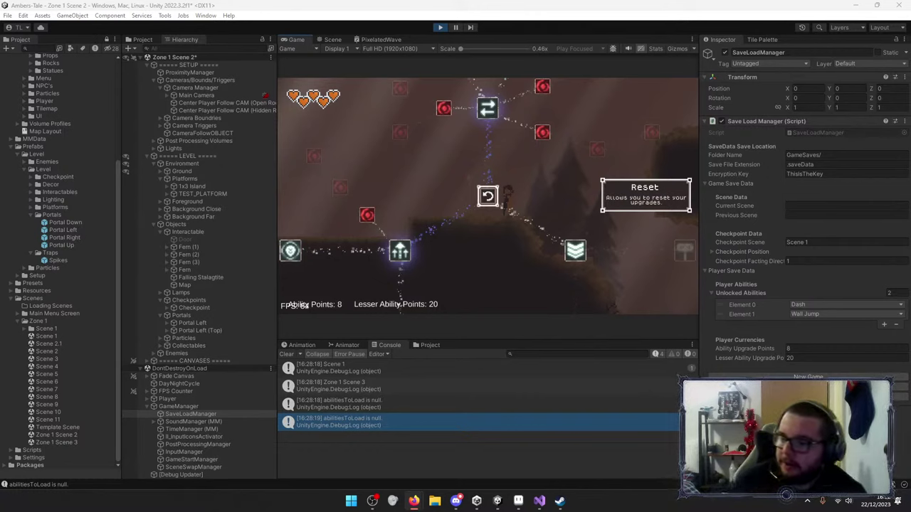
click(439, 28)
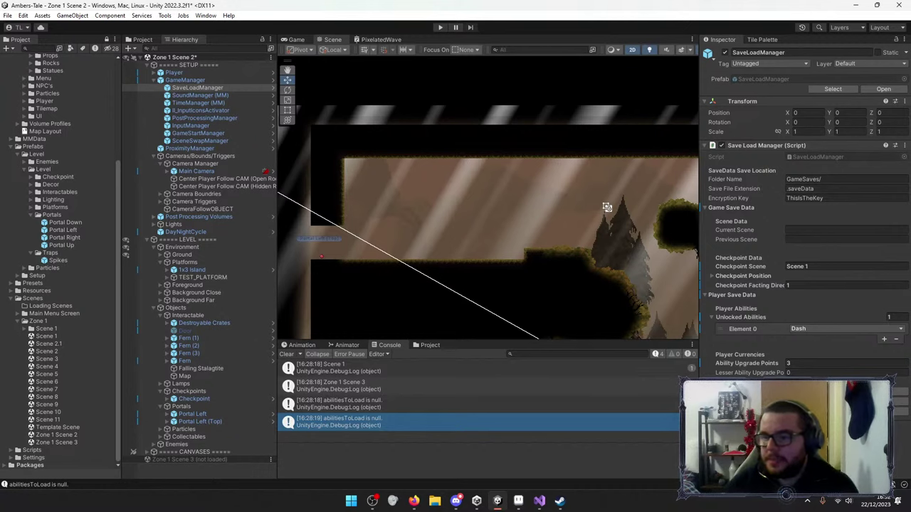
middle_drag(631, 281, 483, 212)
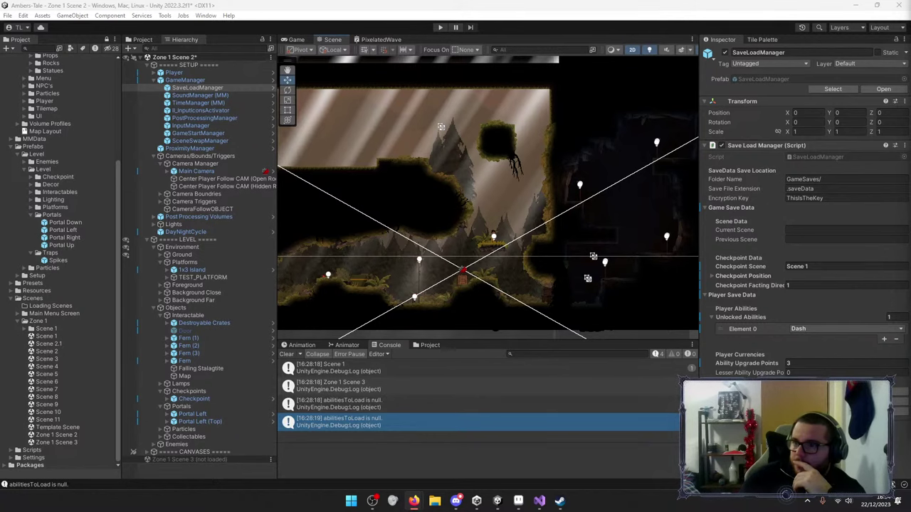
Switch to YouTube Studio's Earn page in the browser and review the subscriber, video upload and public watch hour requirements.
key(alt+Tab)
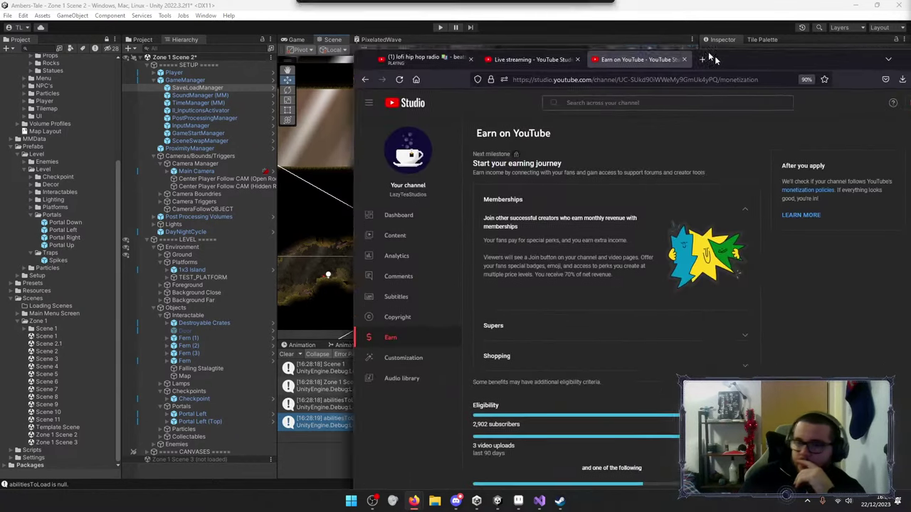
scroll(583, 261, down, 3)
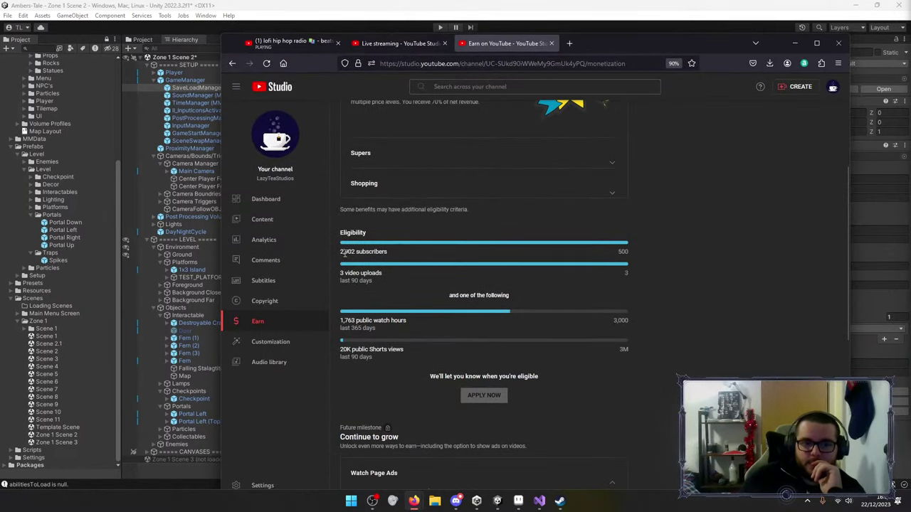
drag(345, 253, 388, 254)
click(390, 255)
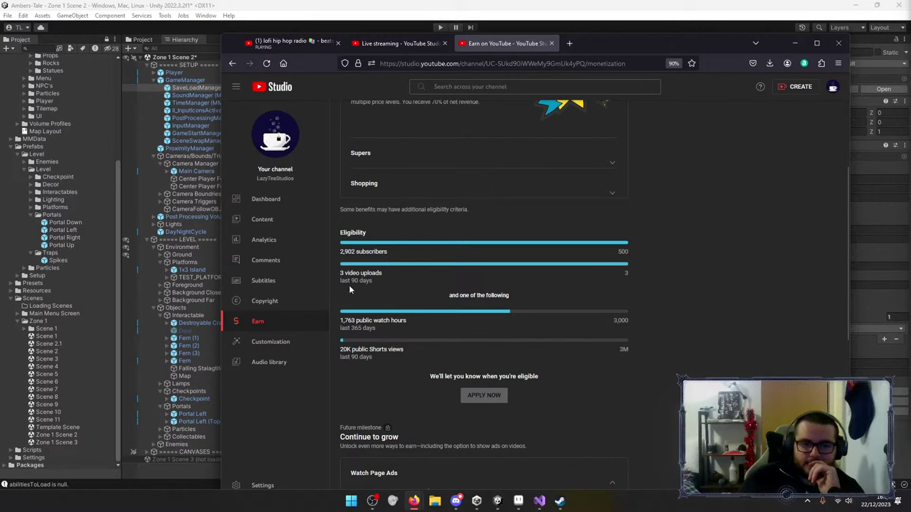
drag(342, 273, 386, 278)
drag(510, 296, 449, 294)
drag(350, 321, 429, 335)
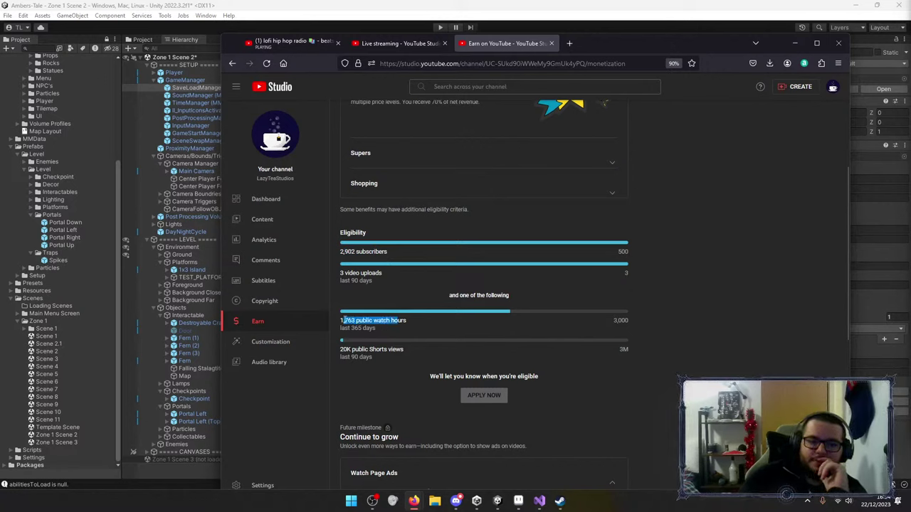
click(480, 331)
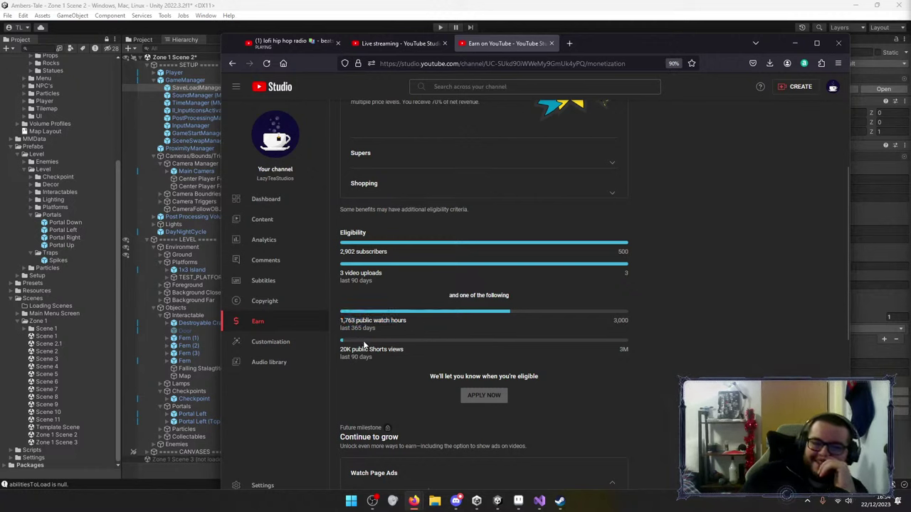
Compare the public Shorts views requirement with the public watch hours requirement, and leave the browser.
mouse_move(340, 349)
mouse_down()
mouse_move(404, 351)
mouse_move(331, 349)
mouse_up()
click(405, 352)
click(461, 367)
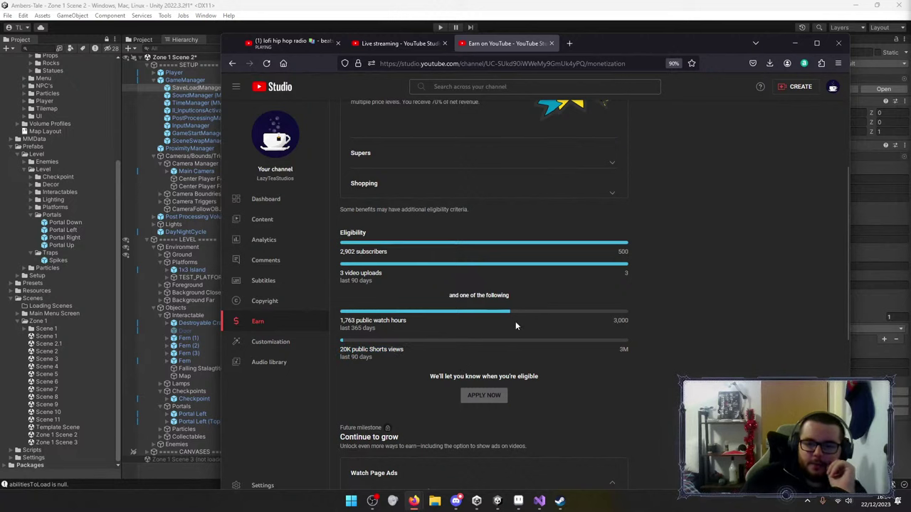
drag(372, 321, 340, 322)
click(427, 325)
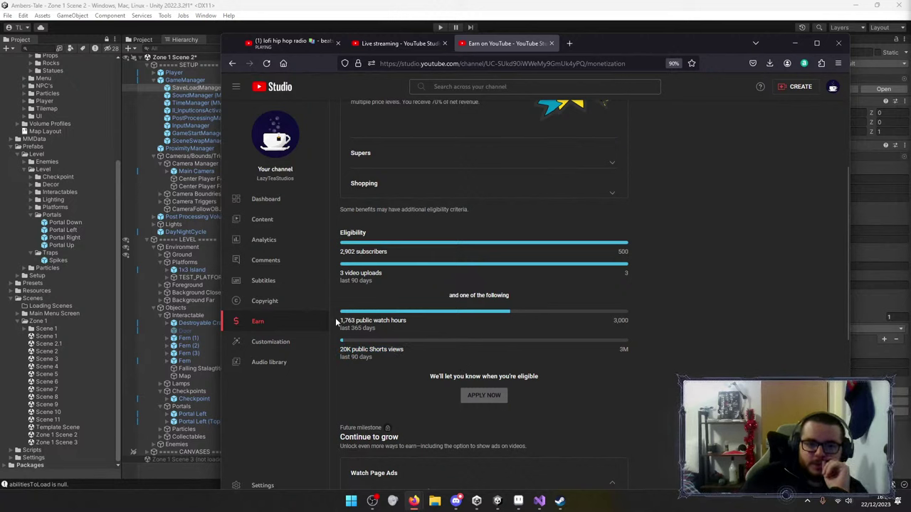
drag(400, 322, 356, 321)
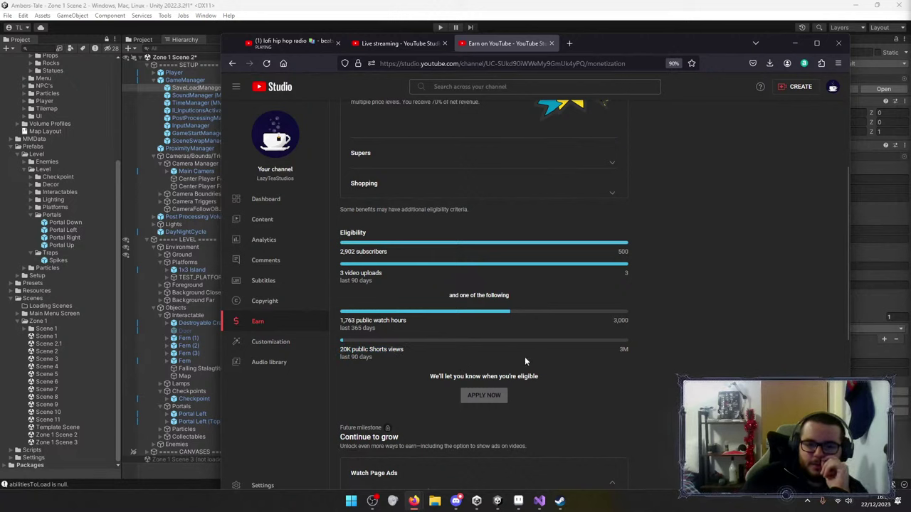
key(alt+Tab)
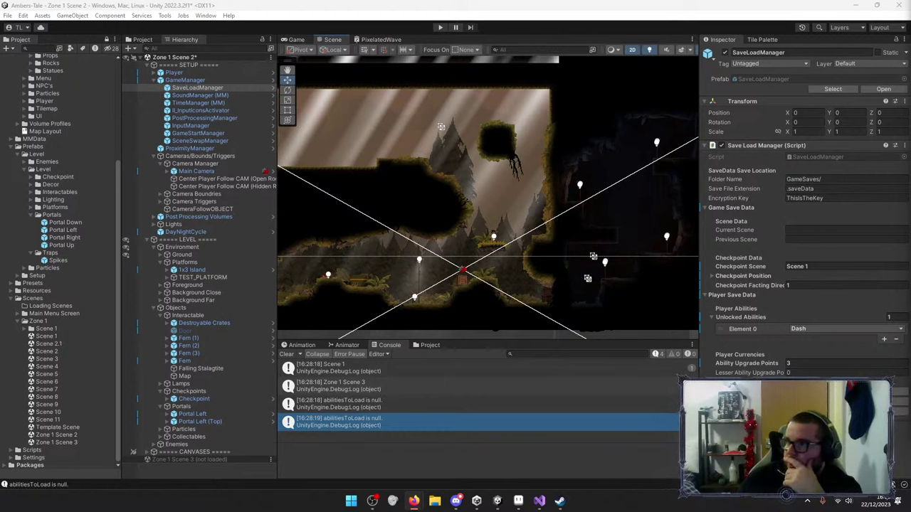
Show the Metroidvania Progression video's analytics in YouTube Studio, review its watch time and Premiere viewers, and minimize the browser.
drag(910, 92, 556, 52)
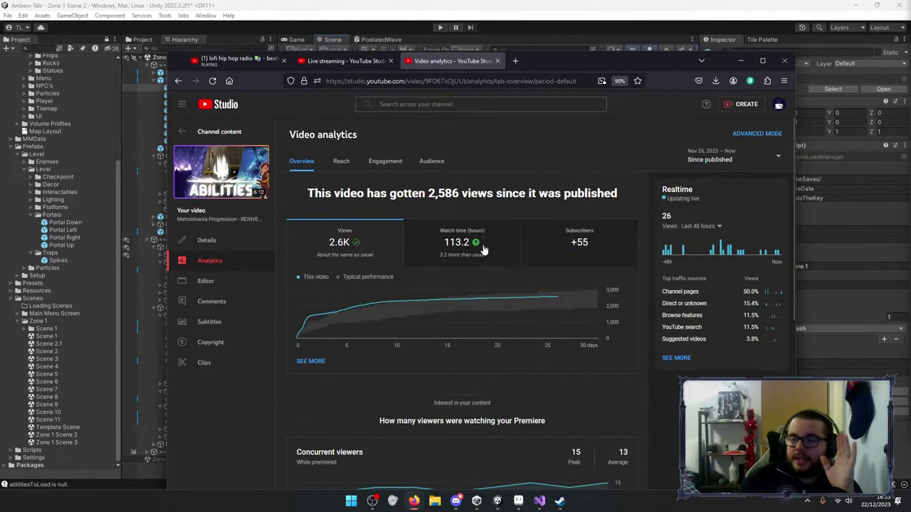
mouse_move(470, 250)
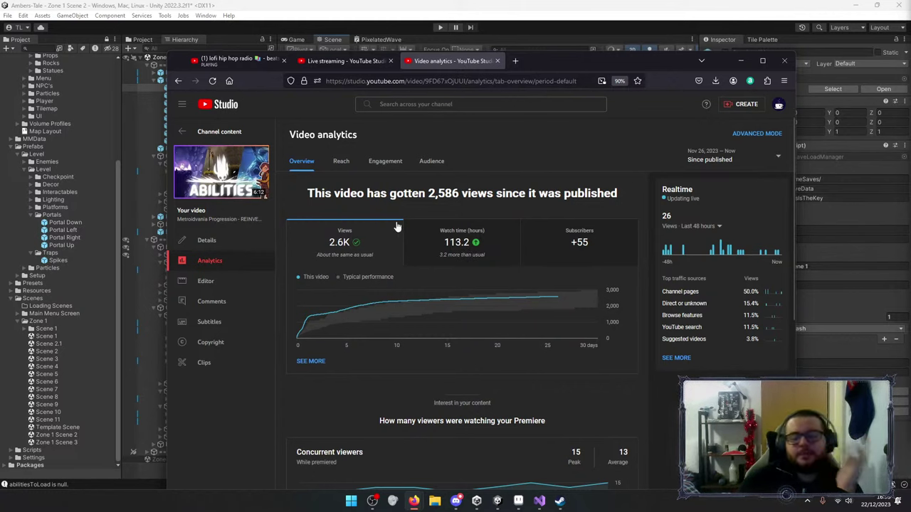
scroll(419, 269, down, 3)
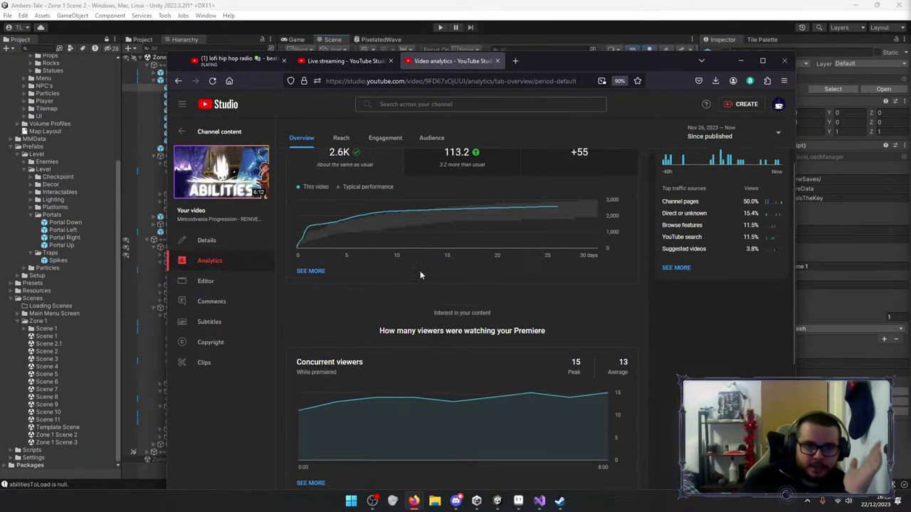
scroll(421, 284, down, 3)
scroll(427, 263, up, 5)
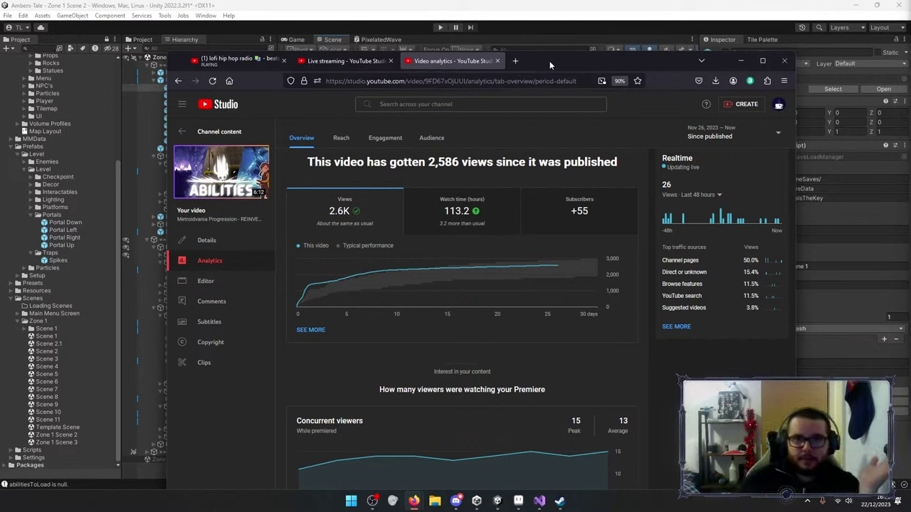
click(740, 61)
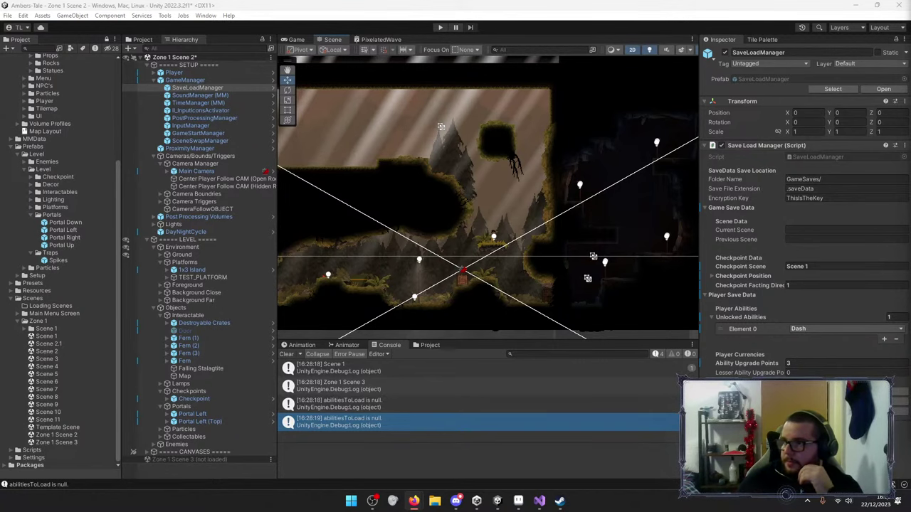
Switch to the browser and review the views and watch time of the December 18 dev stream.
key(alt+Tab)
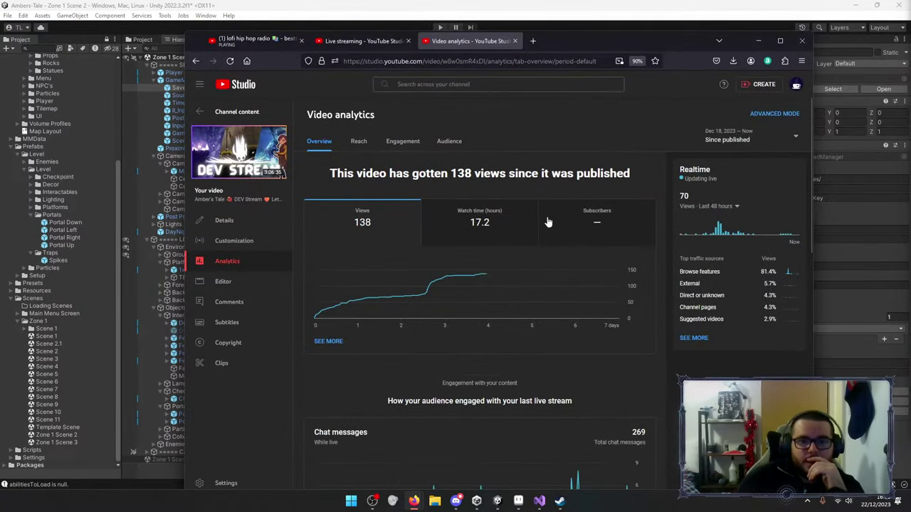
mouse_move(483, 231)
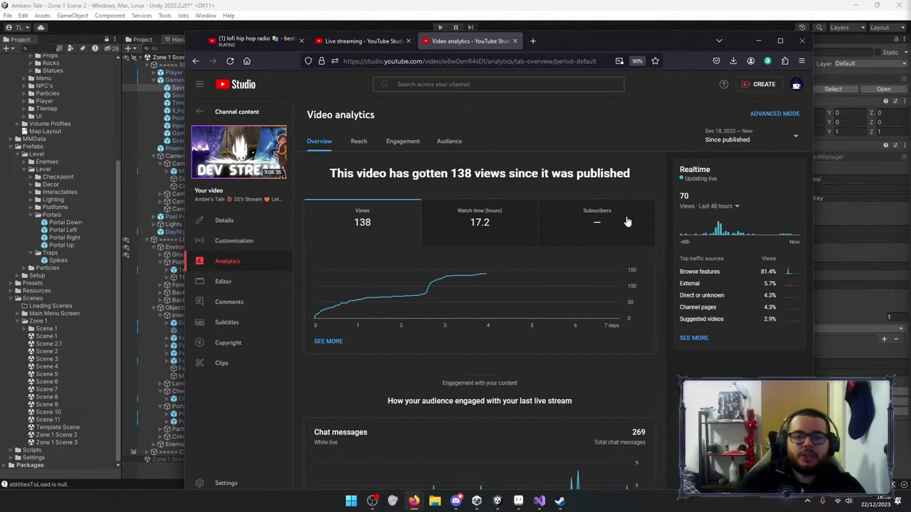
drag(575, 37, 555, 38)
Open the analytics of the December 13 dev stream from the channel's live content, review them, and minimize the browser.
click(180, 114)
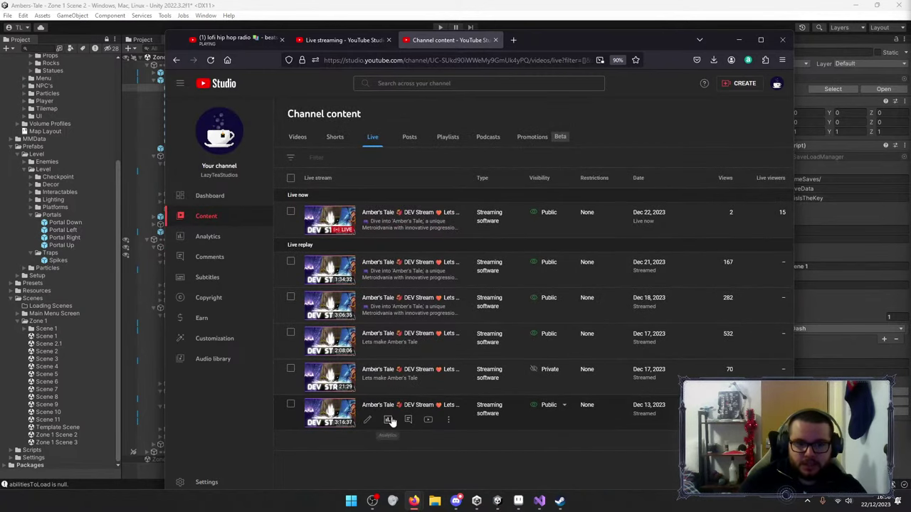
click(388, 422)
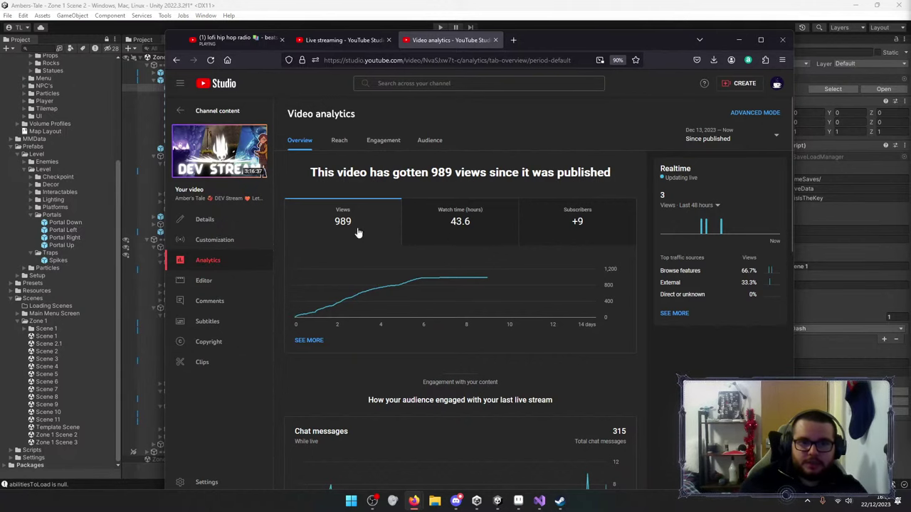
drag(602, 42, 585, 70)
click(722, 69)
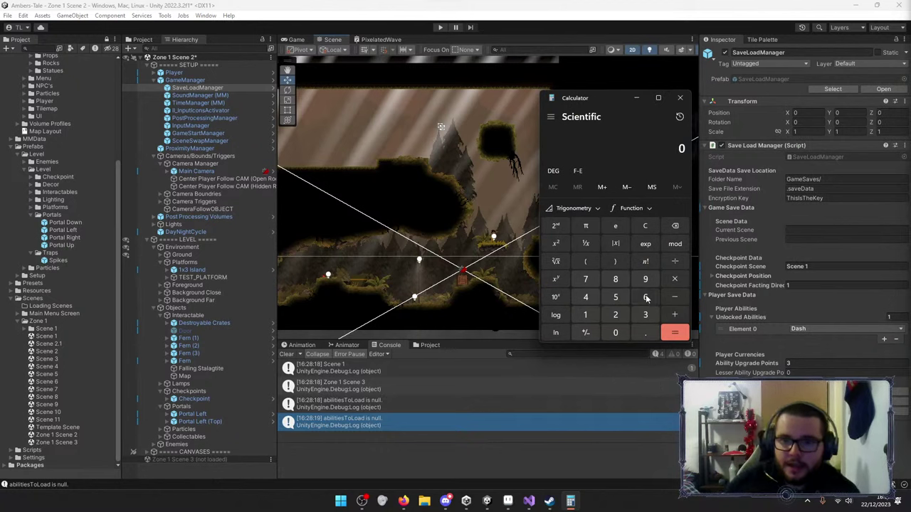
Calculate 12 × 52 in the Calculator.
click(586, 315)
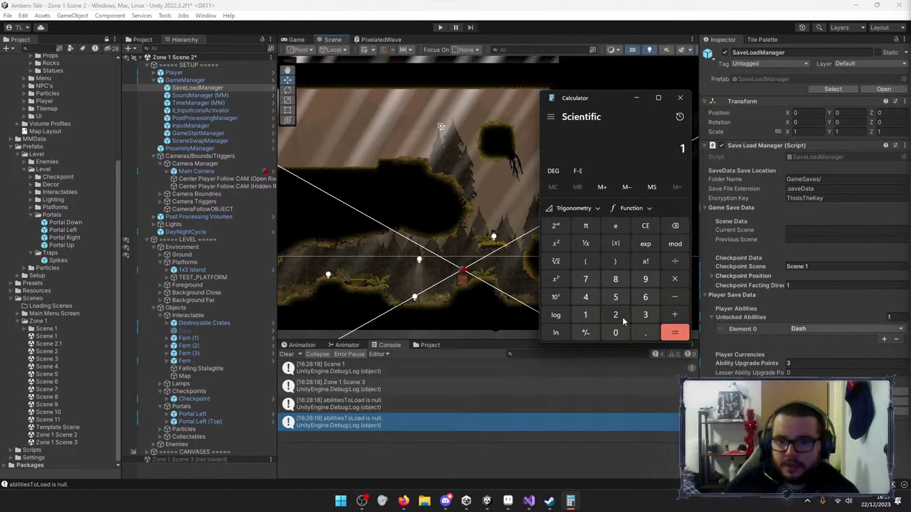
click(616, 315)
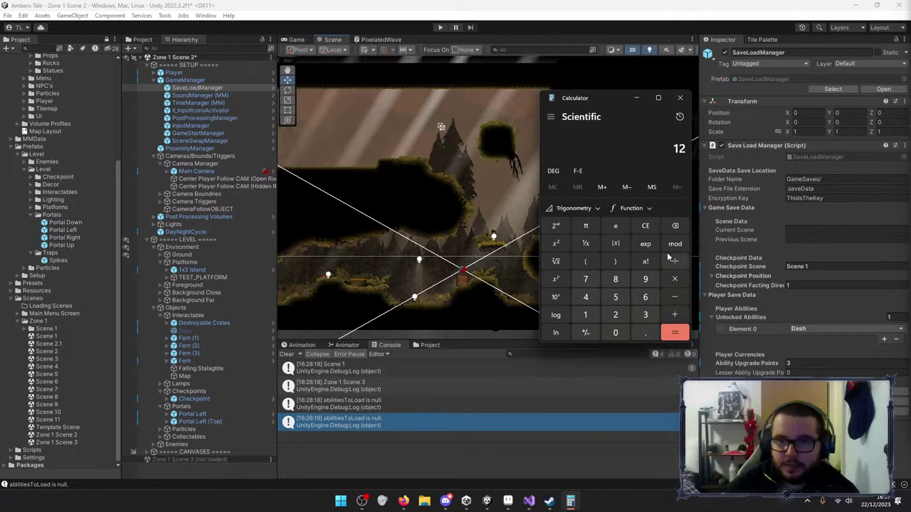
click(674, 279)
click(616, 296)
click(615, 314)
click(675, 333)
Multiply the calculated result by 30.
click(675, 279)
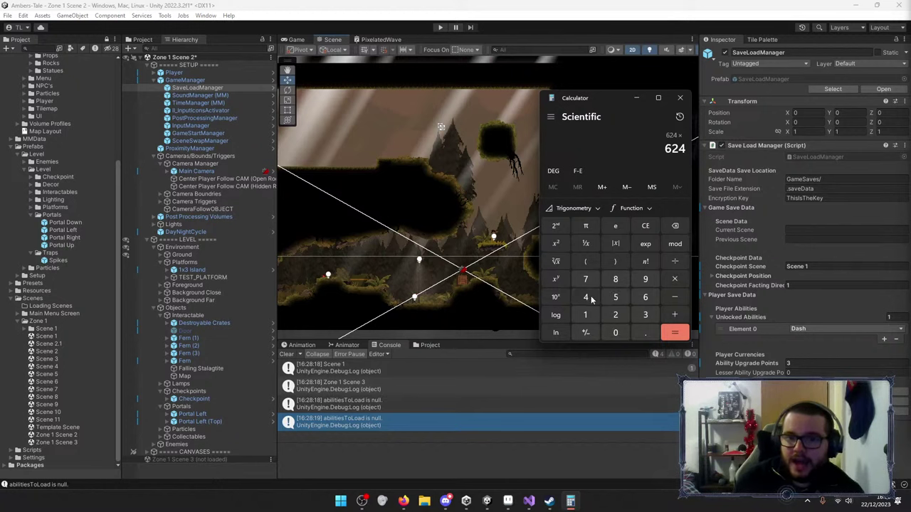
click(646, 315)
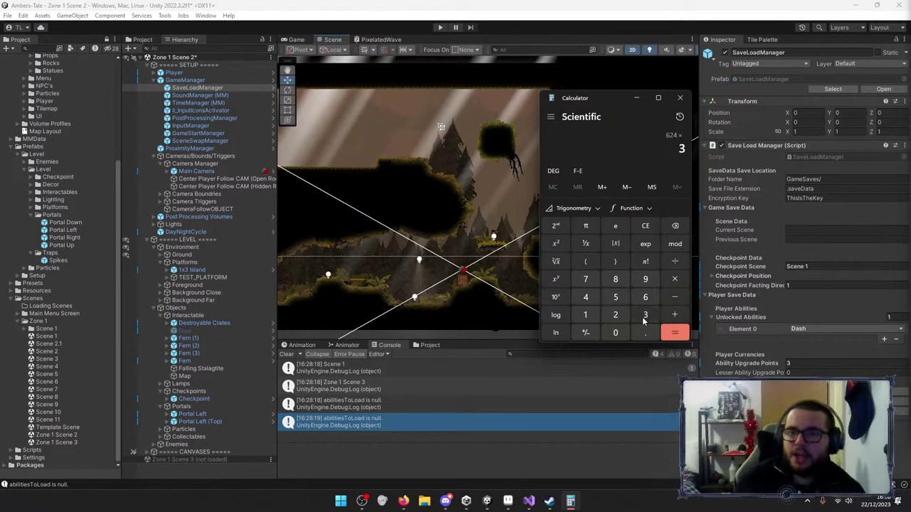
click(609, 338)
click(678, 338)
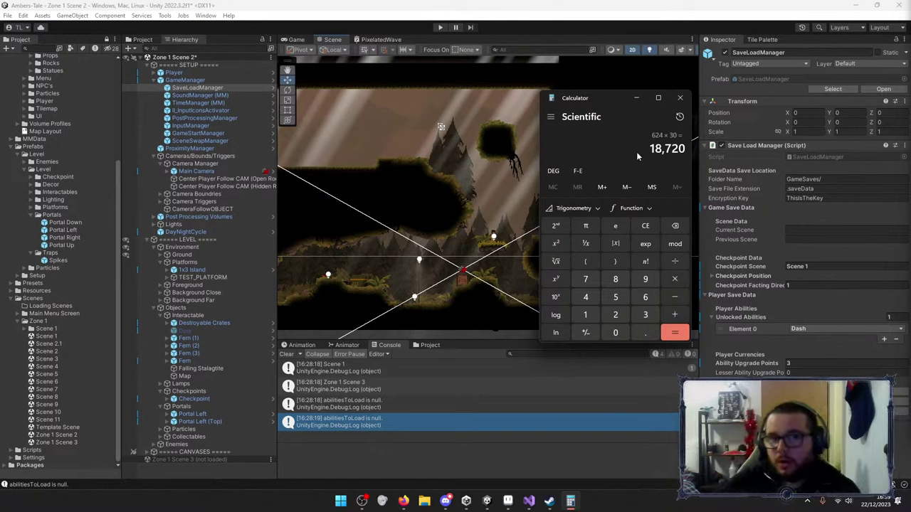
Highlight and copy the product of 624 × 30 in the Calculator.
drag(670, 149, 680, 155)
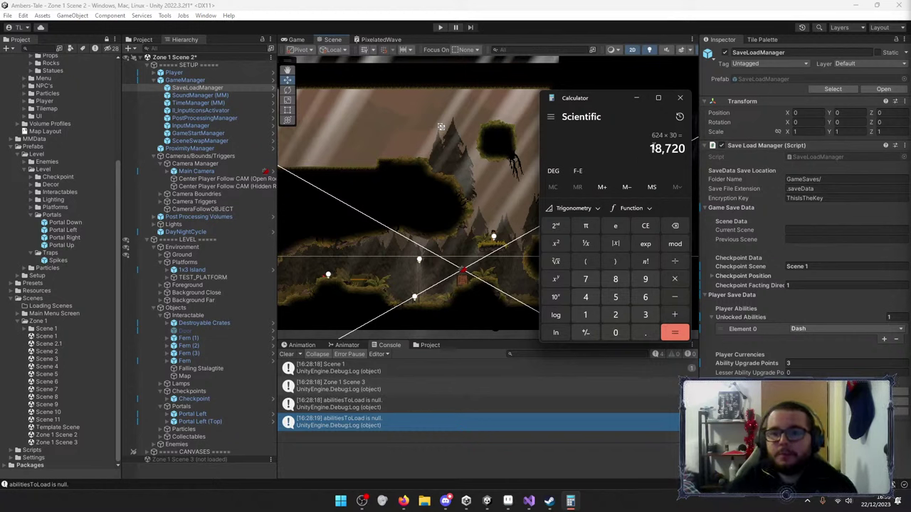
double_click(651, 147)
key(ctrl+c)
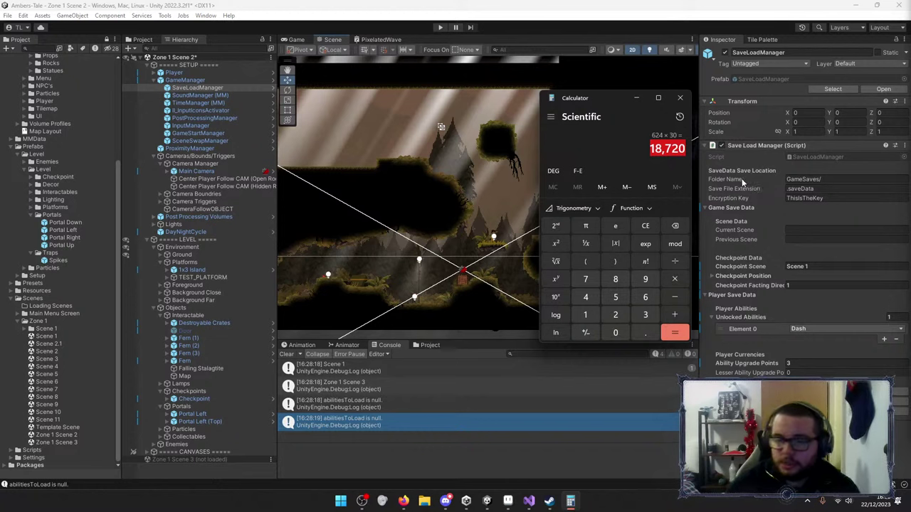
click(648, 148)
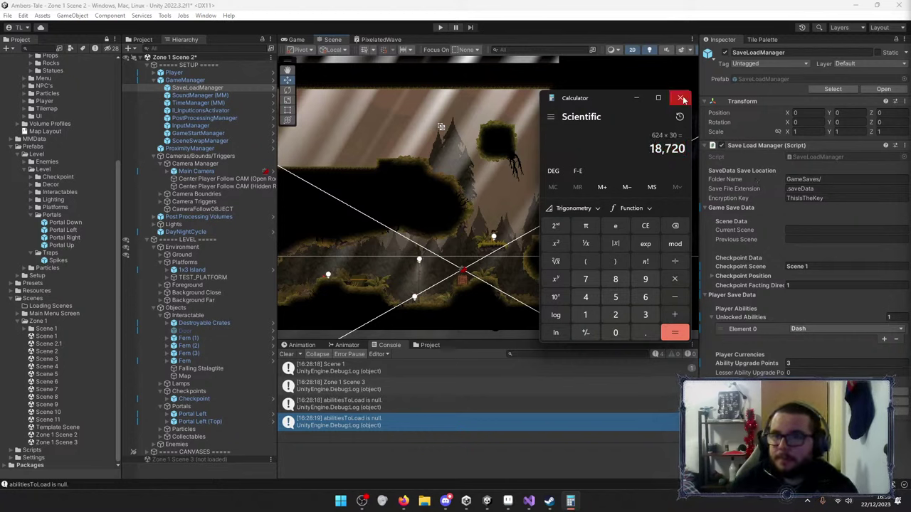
click(664, 149)
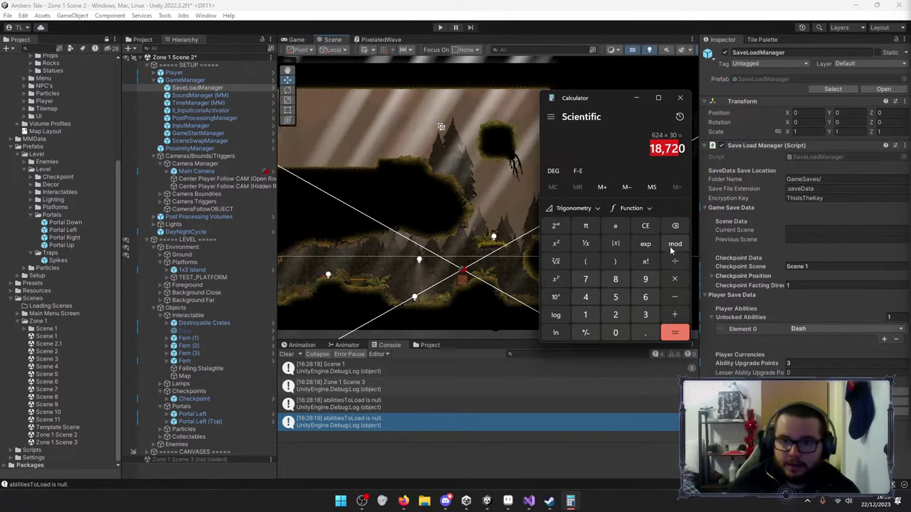
Close the Calculator and start play mode for Zone 1 Scene 2.
click(680, 98)
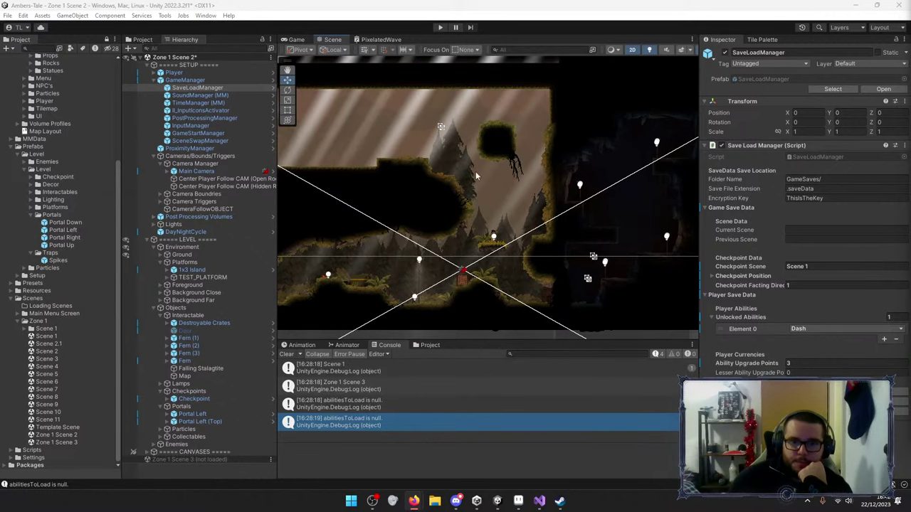
key(ctrl+p)
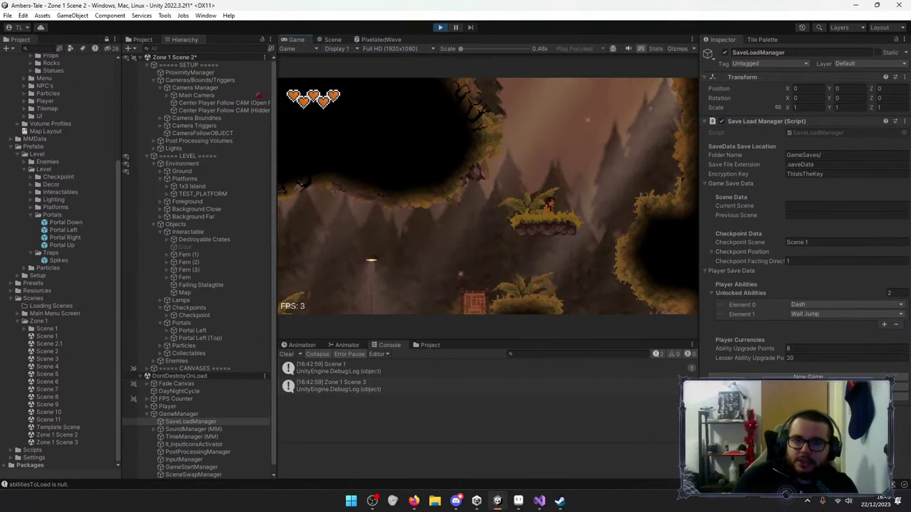
Open the in-game ability tree, unlock the Reapers Gift slam ability, and return to the game.
key(Tab)
key(Down)
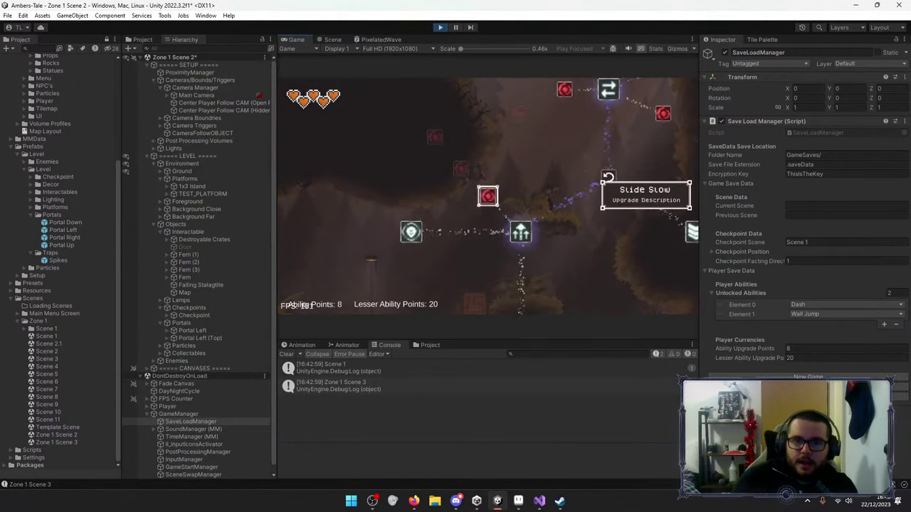
key(Down)
key(Down)
key(Left)
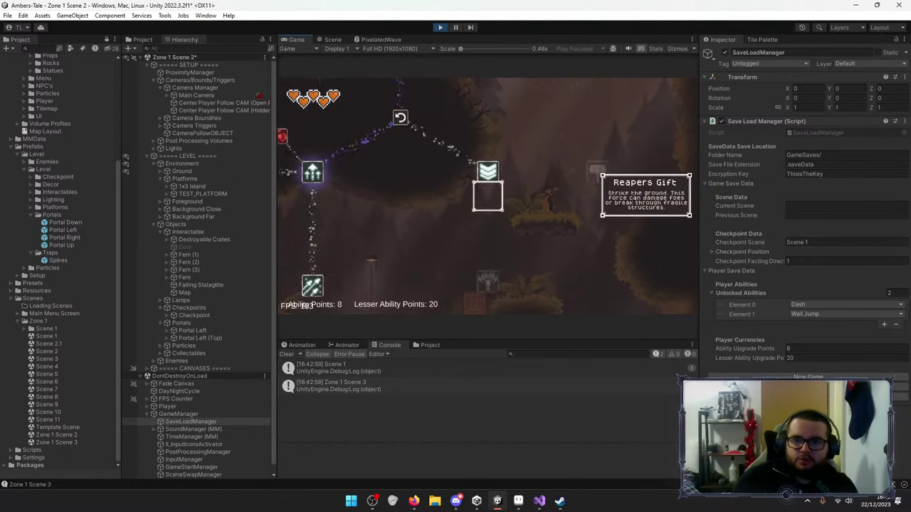
key(Tab)
key(Tab)
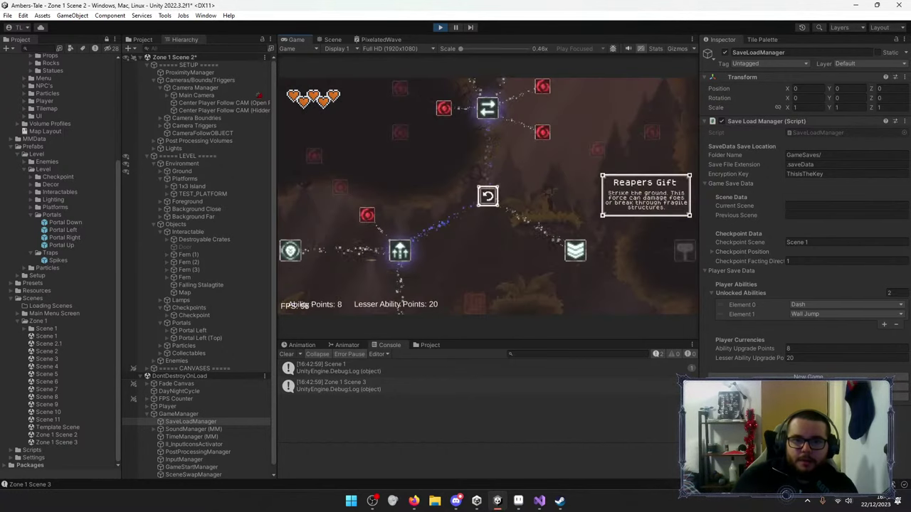
key(Return)
key(Tab)
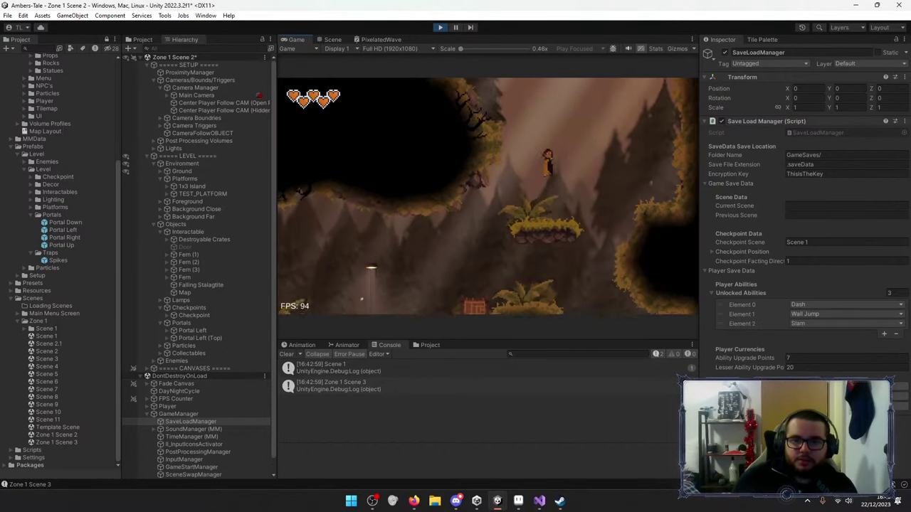
Jump around the floating platform and slam down onto the fern growing on it.
key(Right)
key(space)
key(Left)
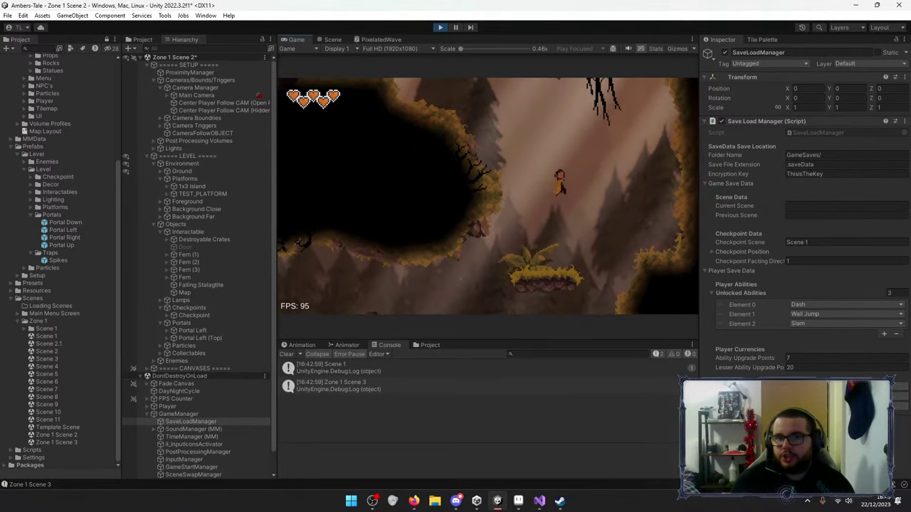
key(Left)
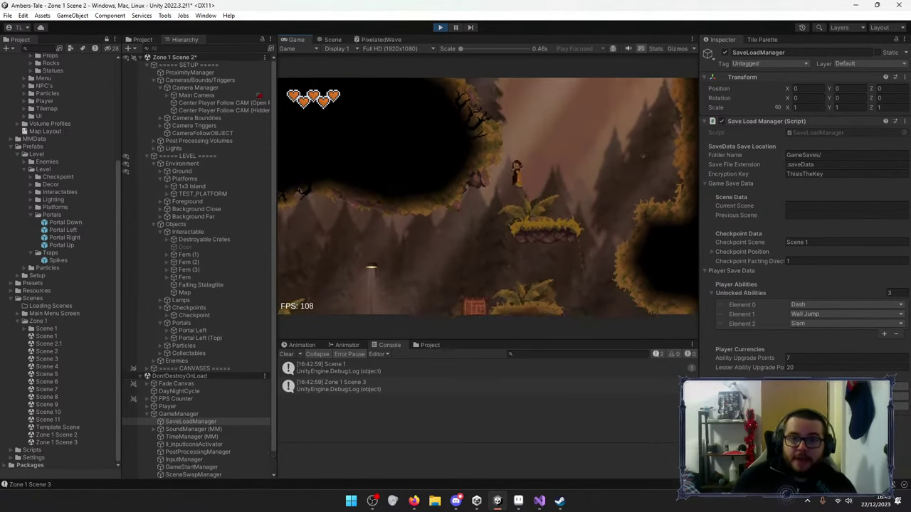
key(Right)
key(space)
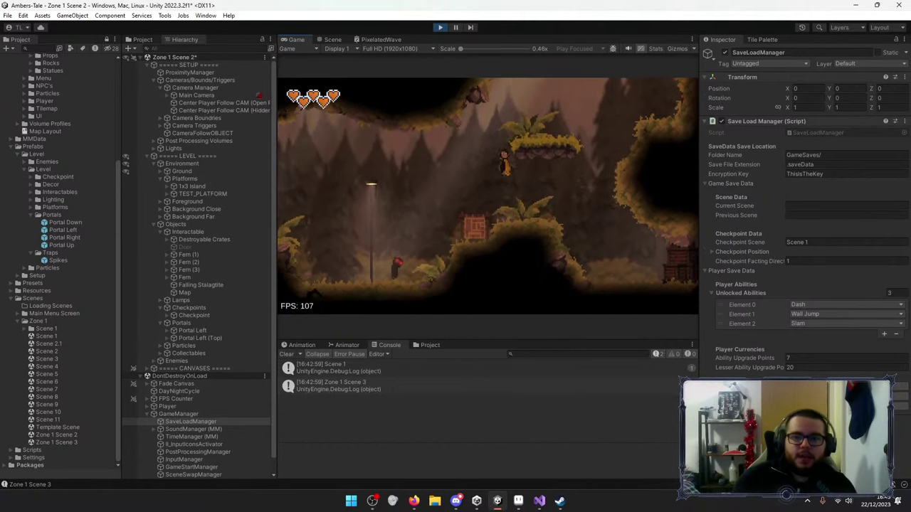
key(space)
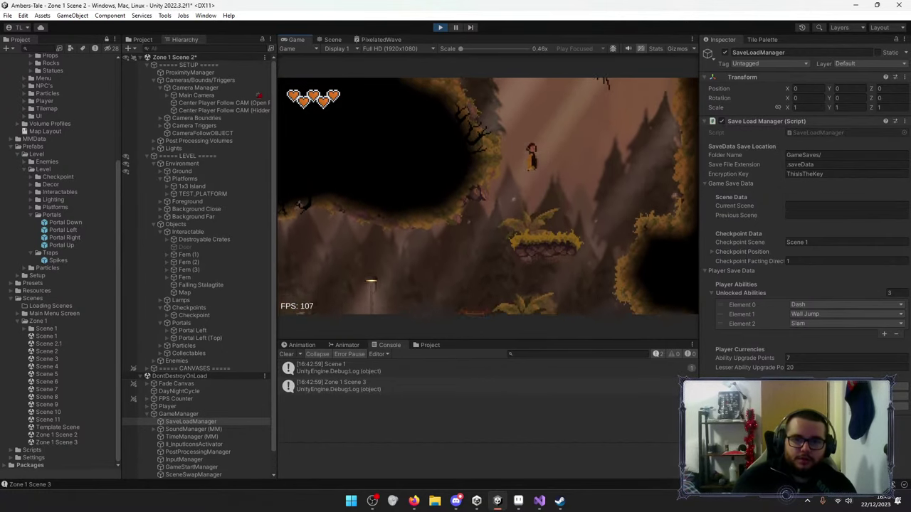
key(Down)
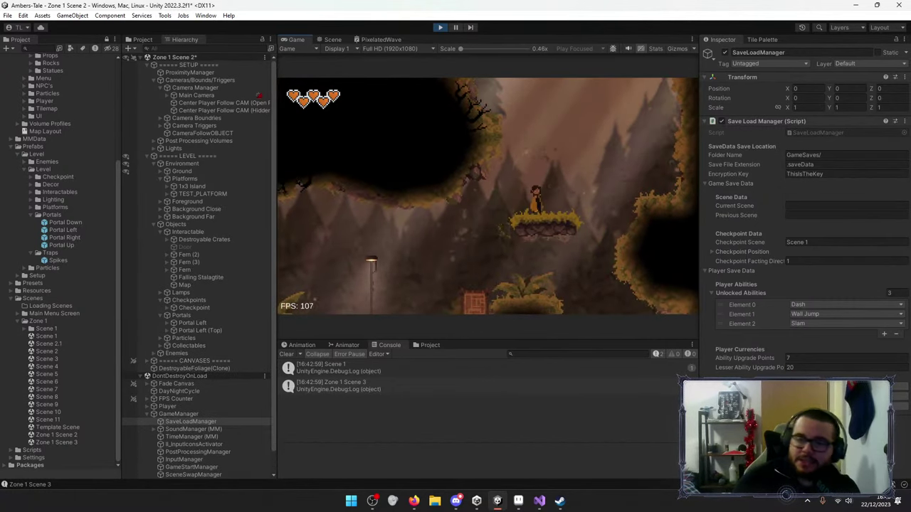
Repeat the slam in jumps off the floating platform, striking the ground beside the mound, and climb back up.
key(space)
key(Down)
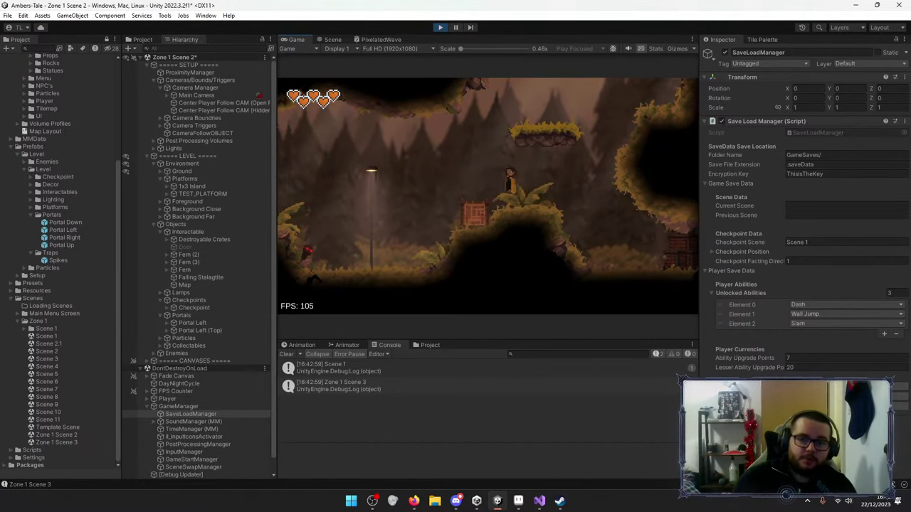
key(space)
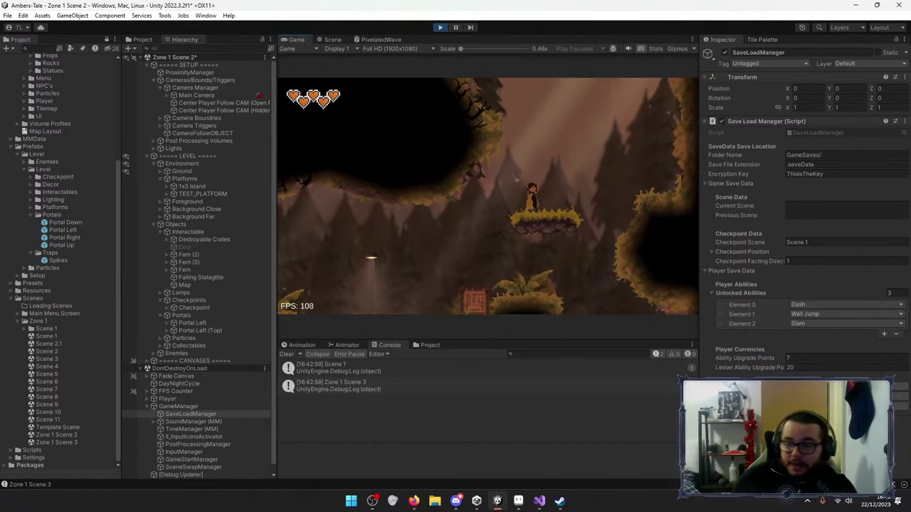
key(Right)
key(space)
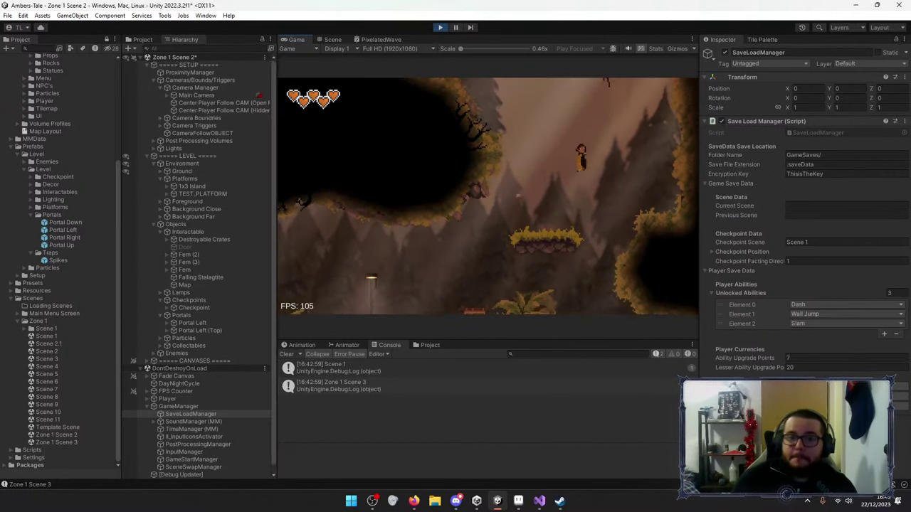
key(Down)
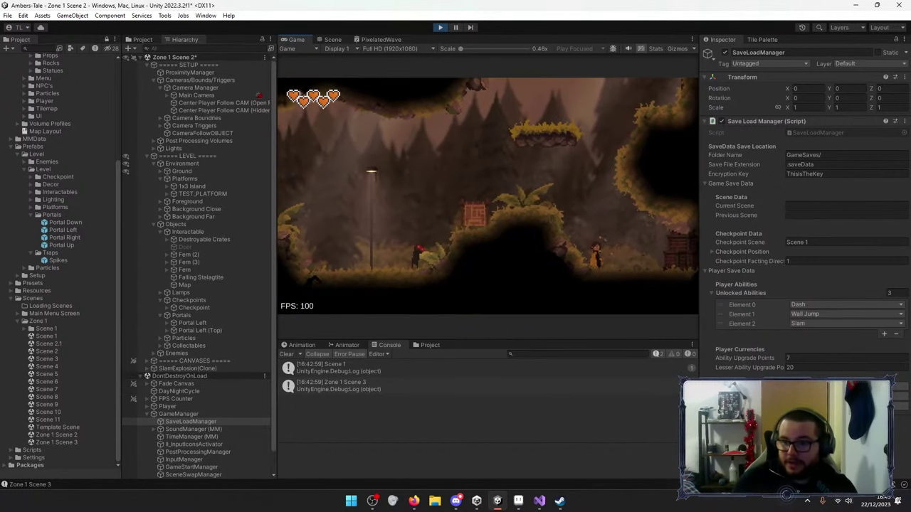
key(Left)
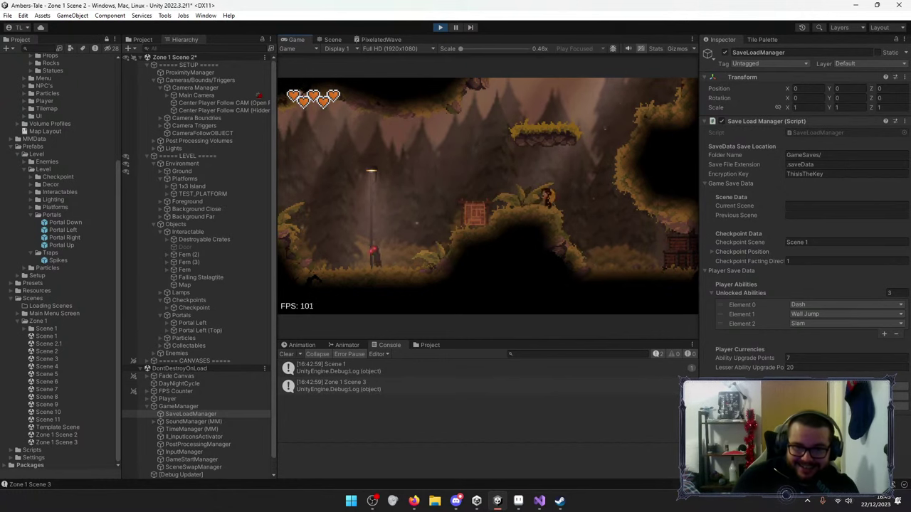
key(Right)
key(space)
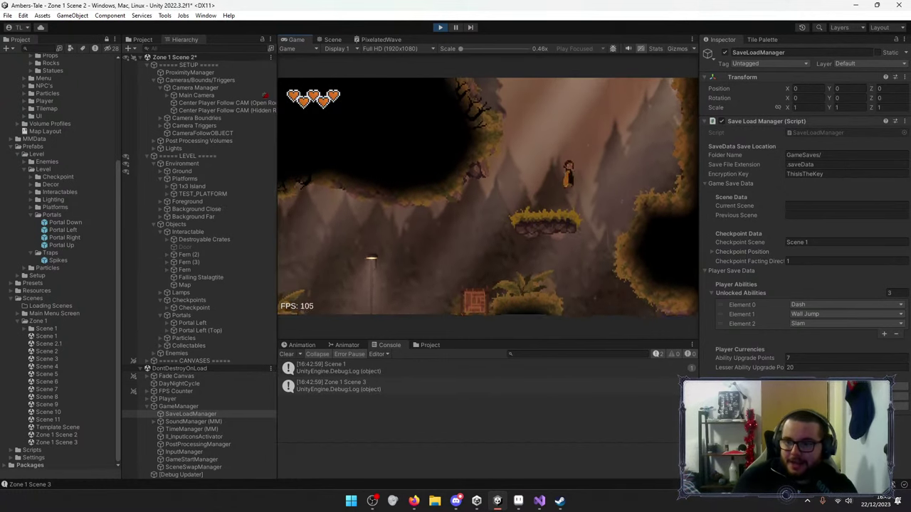
key(Down)
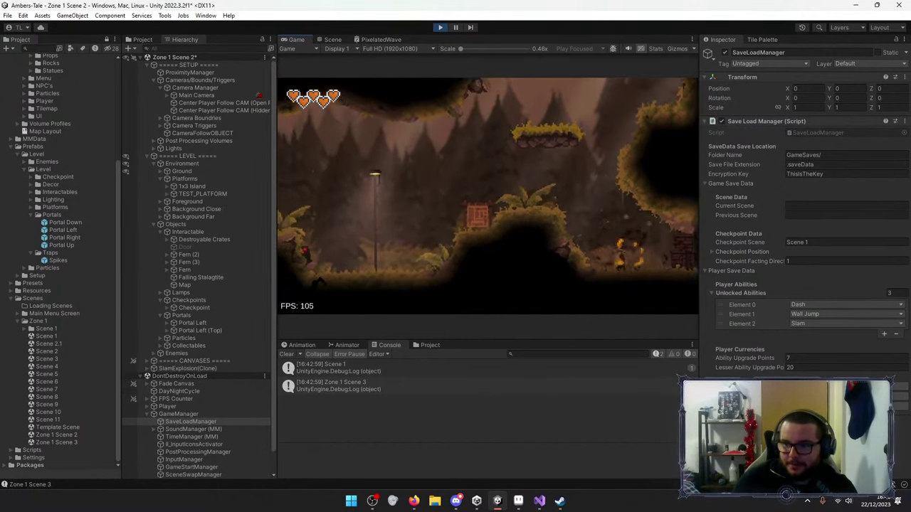
key(Right)
key(space)
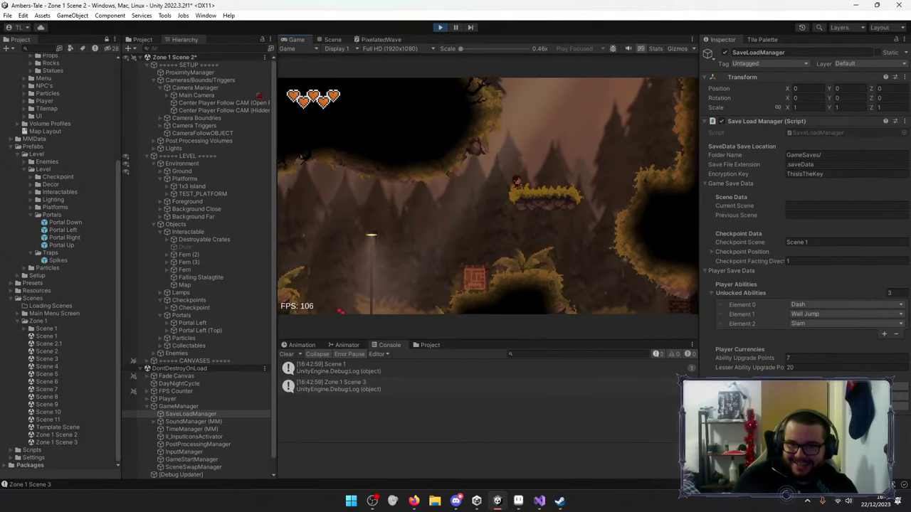
Bring up the in-game ability tree again and stop play mode.
key(Tab)
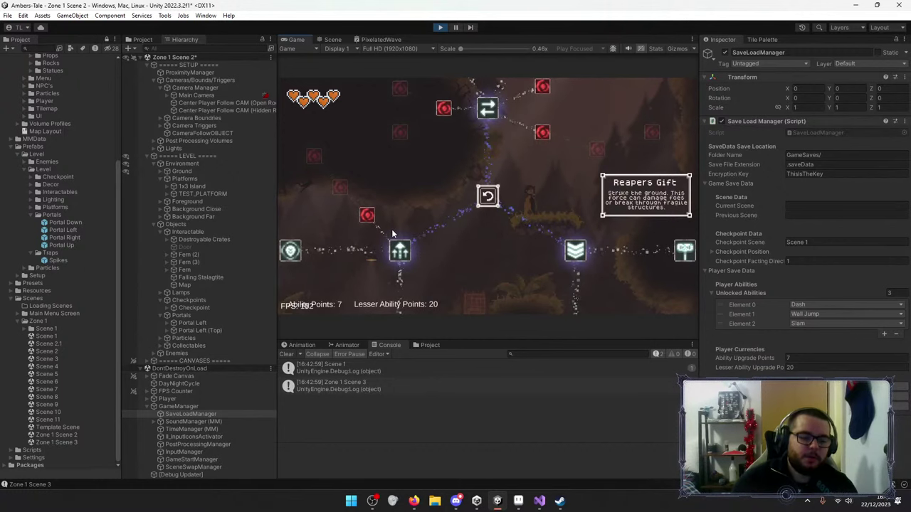
click(439, 27)
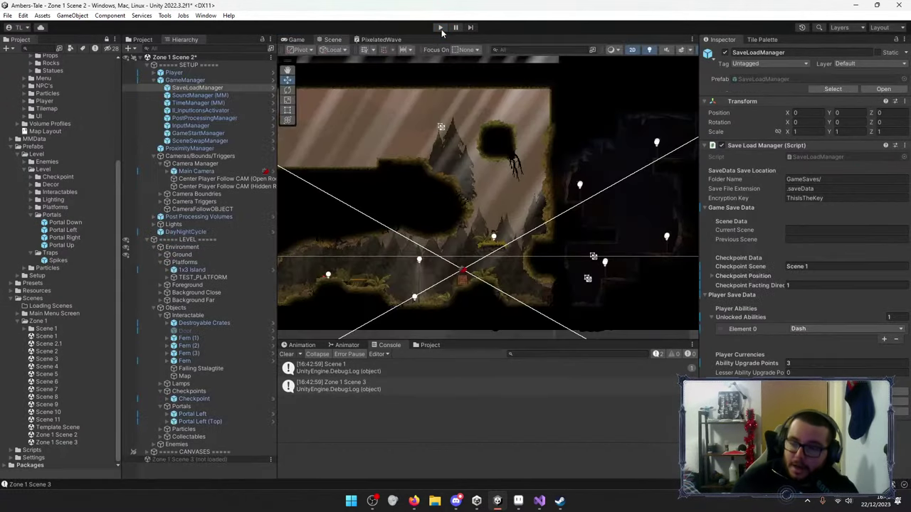
Switch to Aseprite and examine the rooms above the mini-boss area in the Map Layout drawing.
click(517, 501)
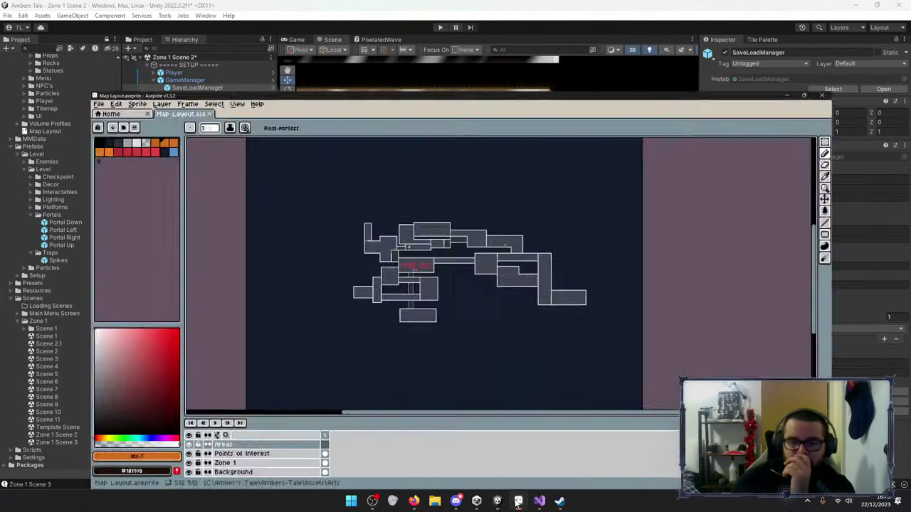
scroll(382, 182, up, 3)
middle_drag(377, 210, 337, 221)
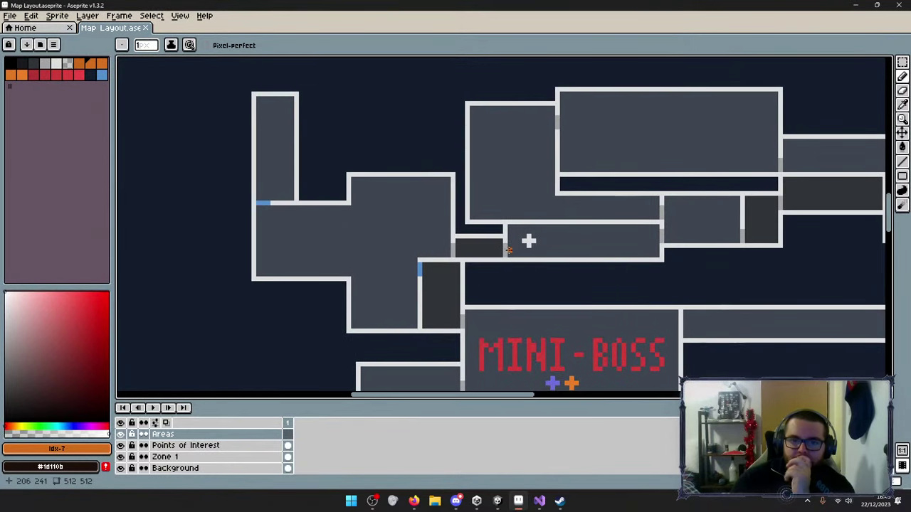
Sketch orange trial strokes along the corridor with the white cross on the Areas layer, and undo them.
mouse_move(514, 250)
mouse_down()
mouse_move(445, 242)
mouse_move(461, 231)
mouse_move(431, 246)
mouse_move(456, 255)
mouse_up()
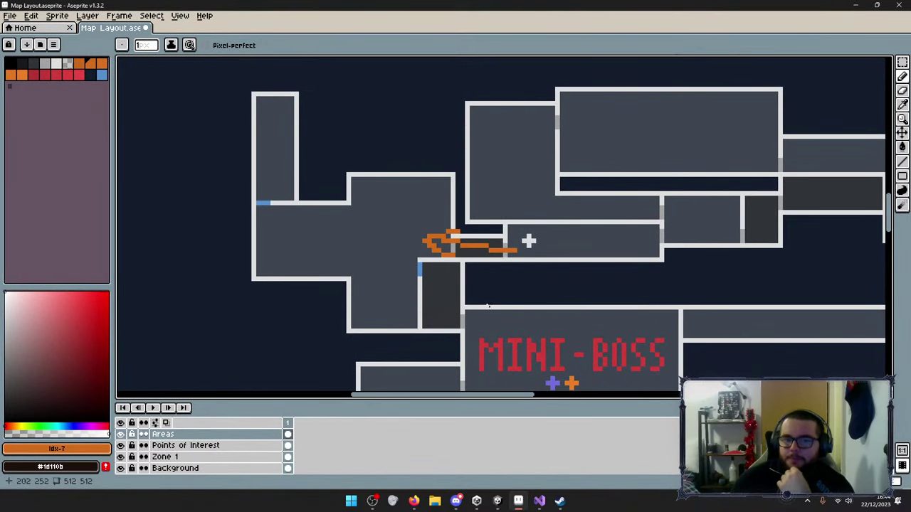
drag(560, 247, 688, 245)
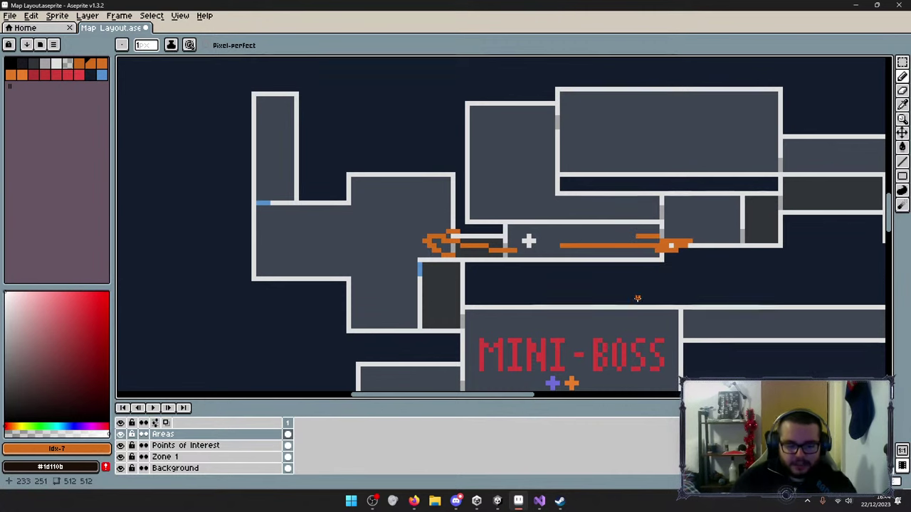
key(ctrl+z)
key(ctrl+z)
key(ctrl+z)
key(ctrl+z)
key(ctrl+z)
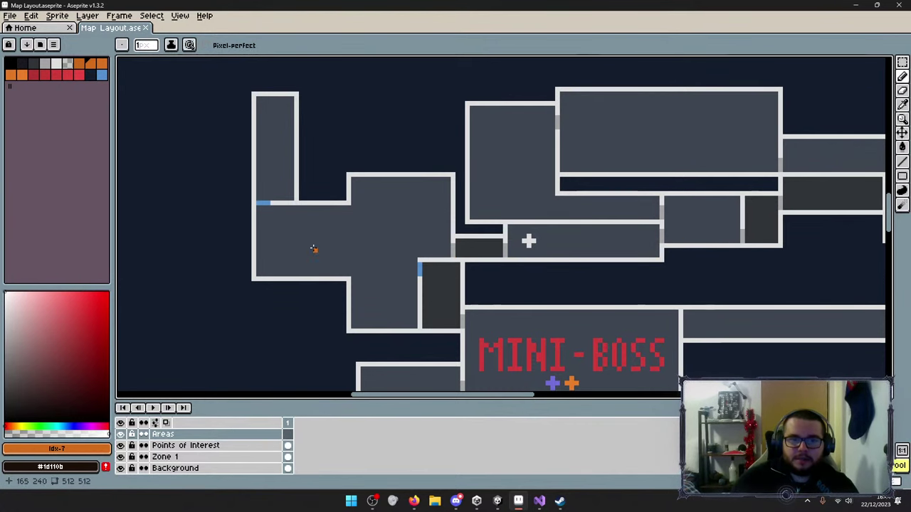
Sketch a trial orange route through the large western room toward the tall narrow room above its blue door, and undo it.
drag(313, 248, 274, 214)
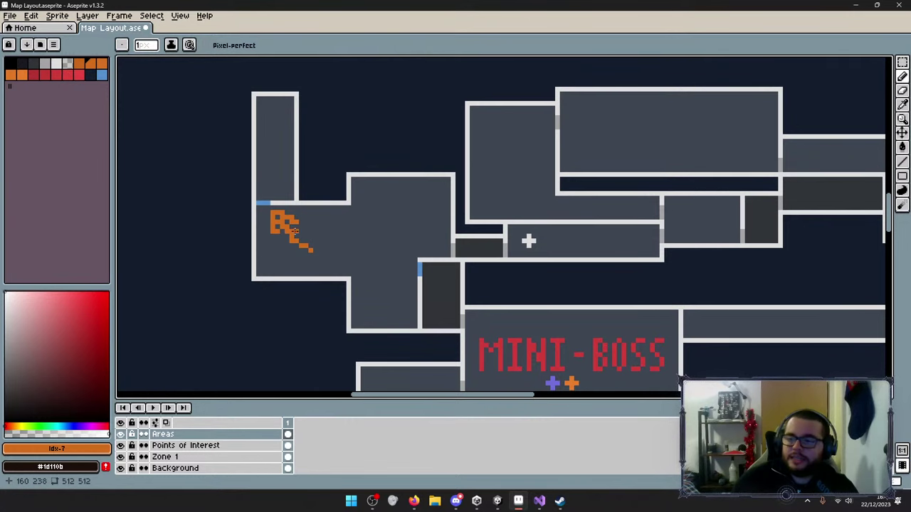
mouse_move(254, 233)
mouse_down()
mouse_move(271, 215)
mouse_move(260, 156)
mouse_up()
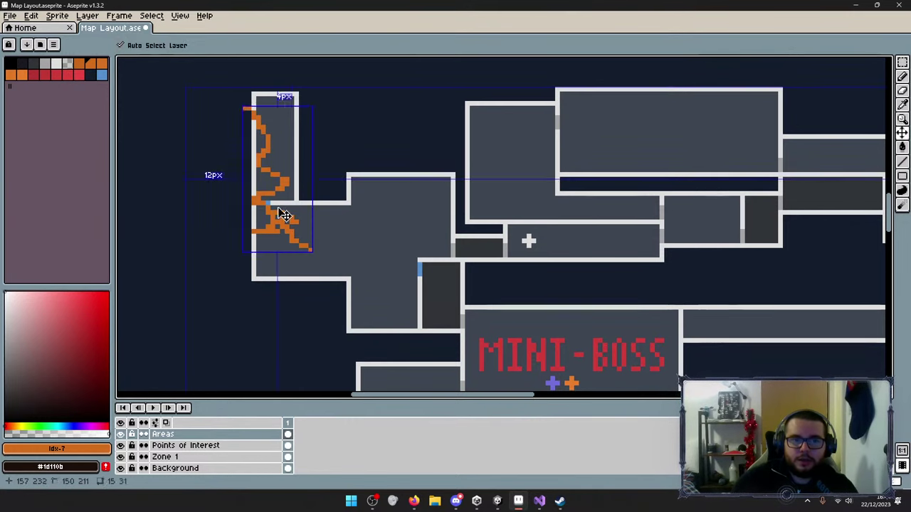
key(ctrl+z)
key(ctrl+z)
key(ctrl+z)
mouse_move(431, 240)
mouse_down()
mouse_move(365, 240)
mouse_move(338, 227)
mouse_move(303, 237)
mouse_move(320, 242)
mouse_move(285, 237)
mouse_move(271, 217)
mouse_up()
key(ctrl+z)
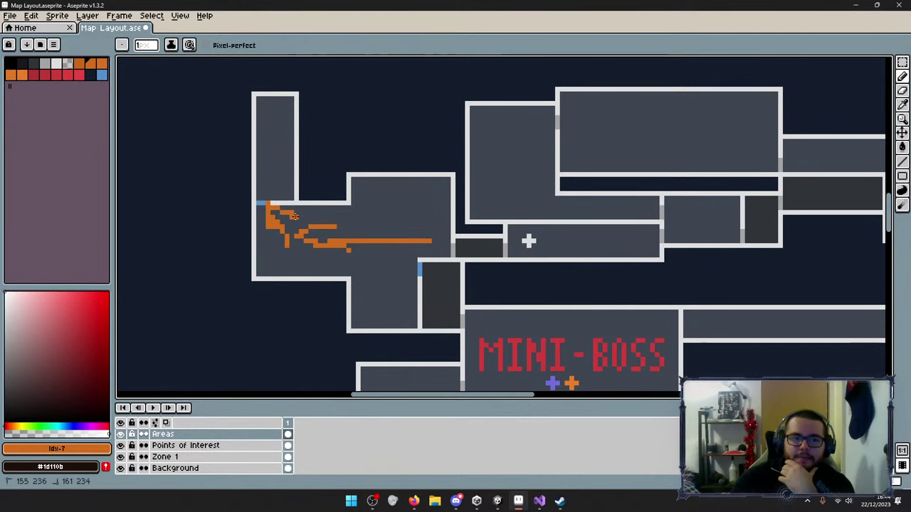
key(ctrl+z)
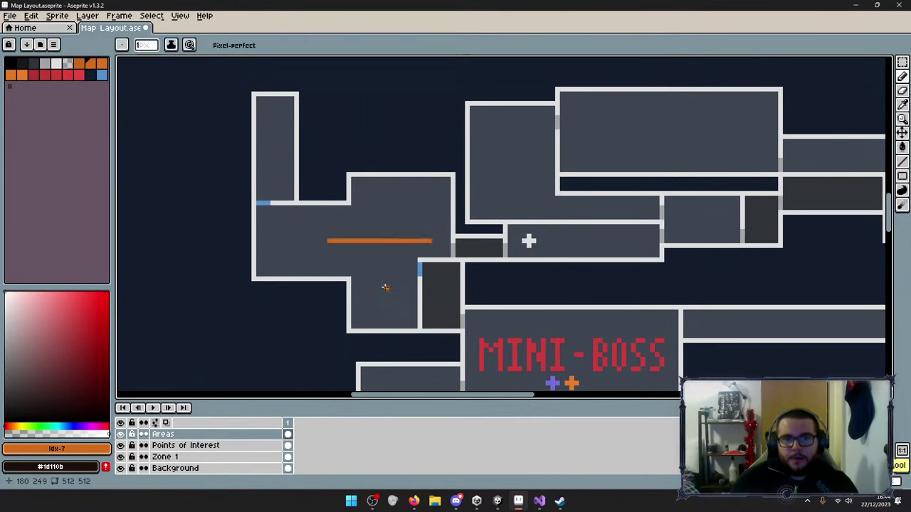
key(ctrl+z)
Mark the small dark passage into the large western room with an orange stroke, and undo it.
scroll(488, 261, down, 4)
middle_drag(555, 308, 451, 271)
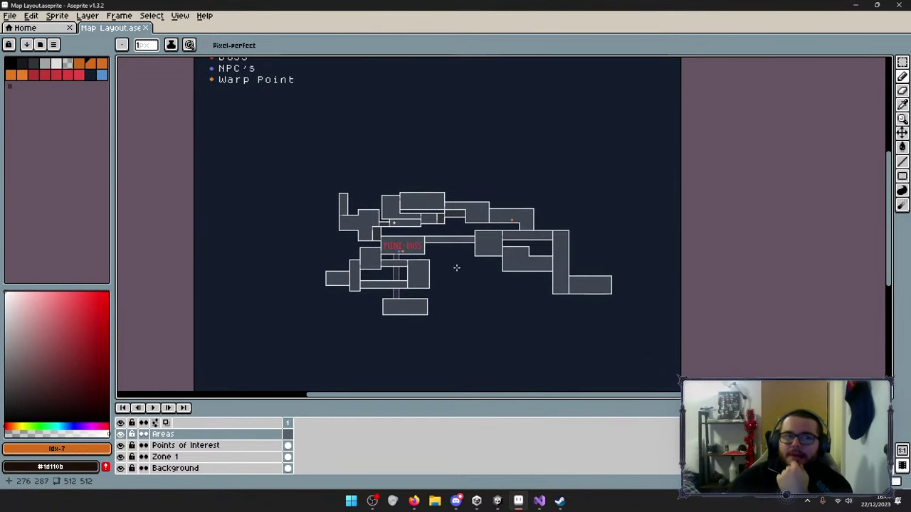
scroll(352, 226, up, 3)
drag(429, 208, 355, 206)
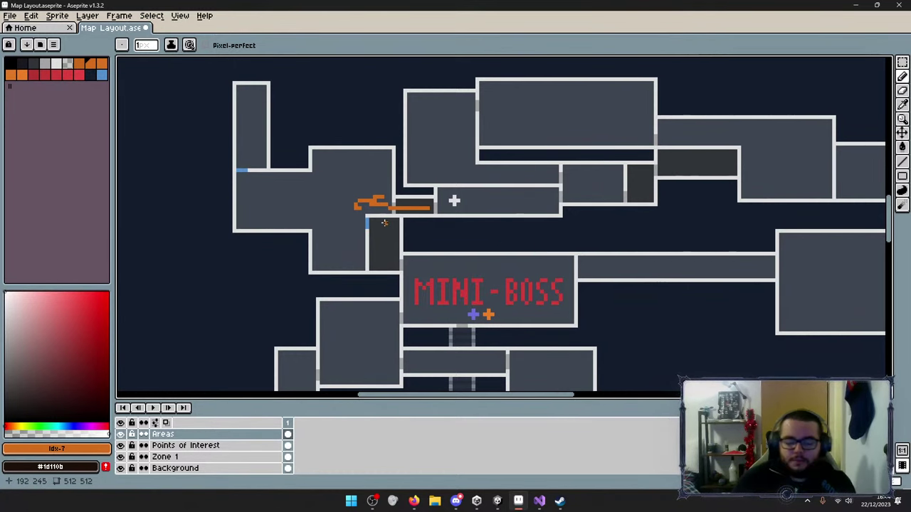
key(ctrl+z)
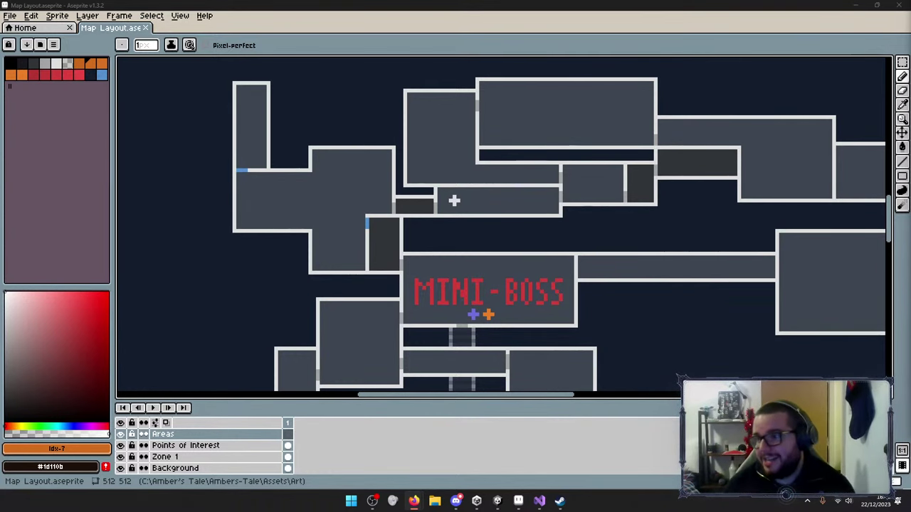
scroll(757, 224, down, 5)
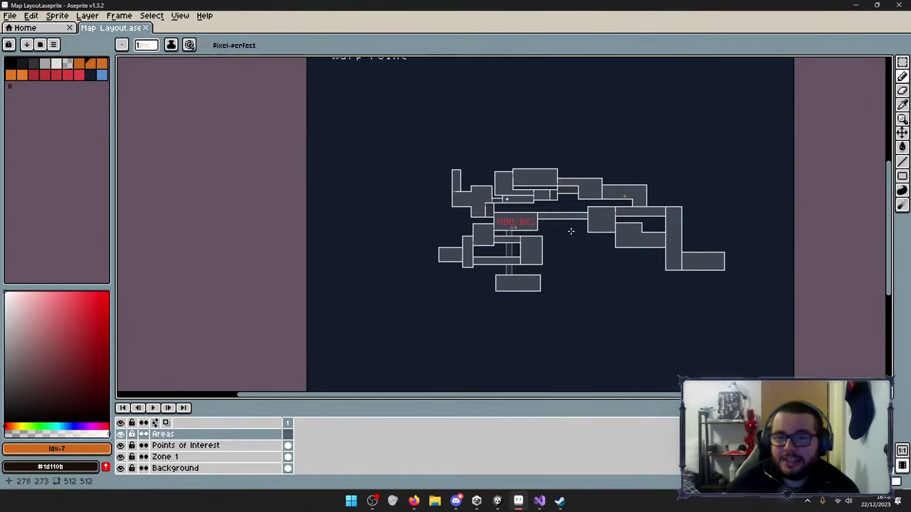
scroll(580, 231, up, 1)
middle_drag(590, 232, 517, 240)
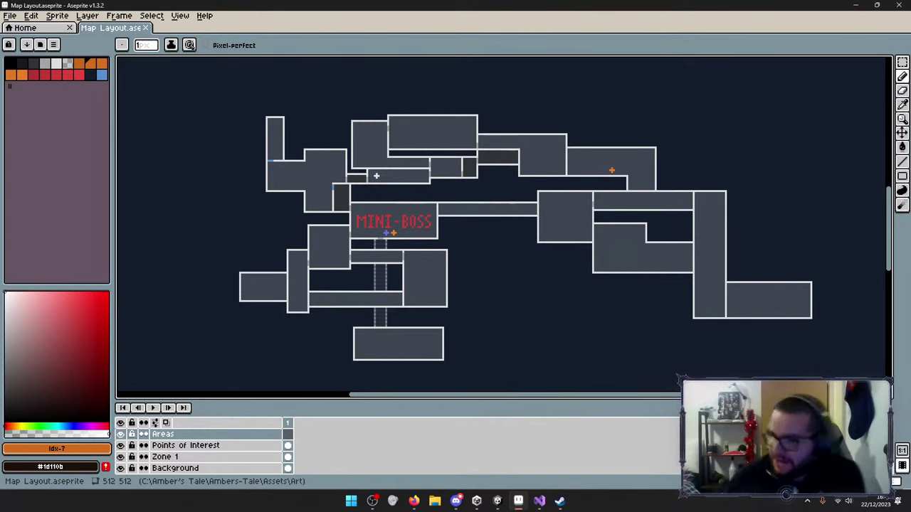
key(alt+Tab)
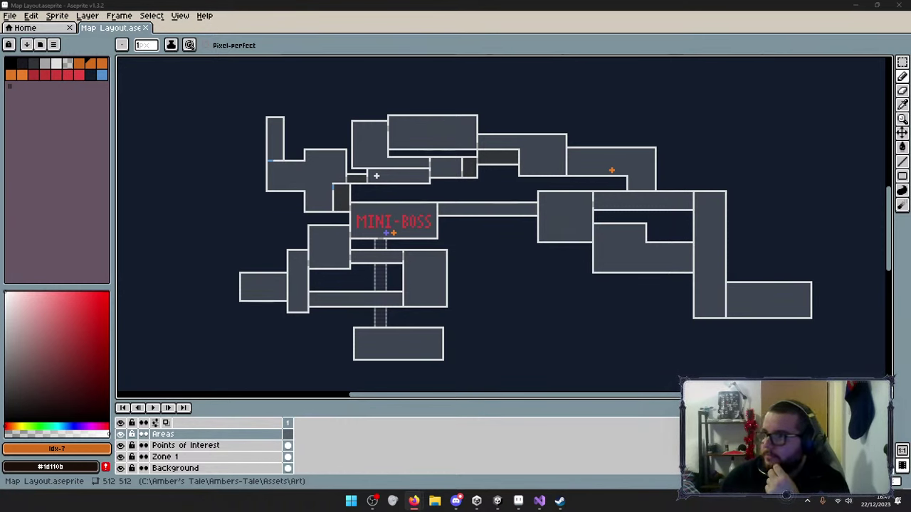
Sketch freehand orange strokes in the empty space below the long MINI-BOSS corridor, and undo them.
mouse_move(519, 265)
mouse_down()
mouse_move(550, 346)
mouse_move(594, 336)
mouse_move(654, 375)
mouse_up()
key(ctrl+z)
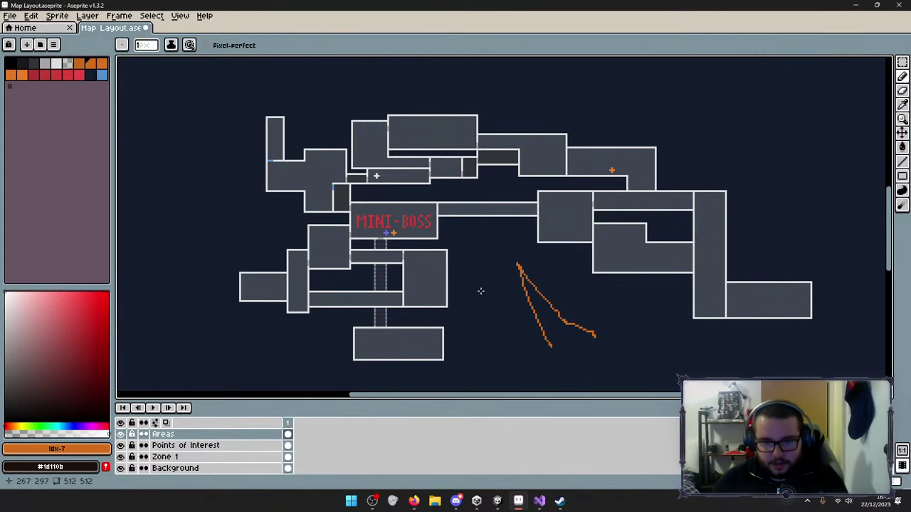
mouse_move(545, 294)
mouse_down()
mouse_move(579, 325)
mouse_move(628, 292)
mouse_up()
key(ctrl+z)
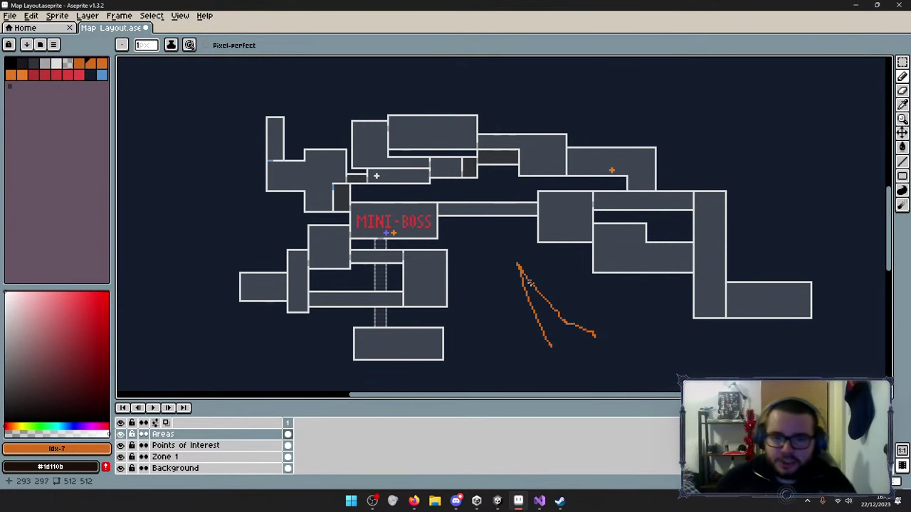
mouse_move(530, 283)
mouse_down()
mouse_move(616, 290)
mouse_move(494, 290)
mouse_move(480, 270)
mouse_move(520, 299)
mouse_up()
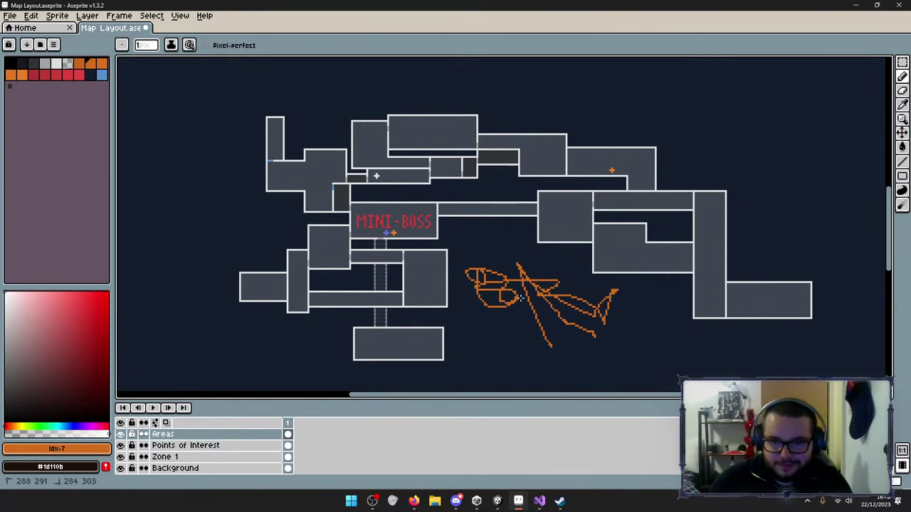
key(ctrl+z)
key(ctrl+z)
key(ctrl+z)
key(ctrl+z)
key(ctrl+z)
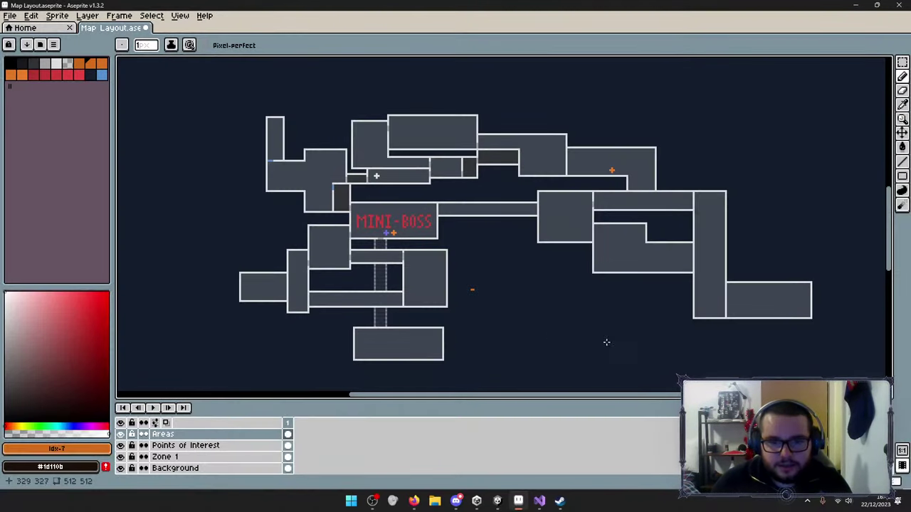
drag(522, 298, 567, 335)
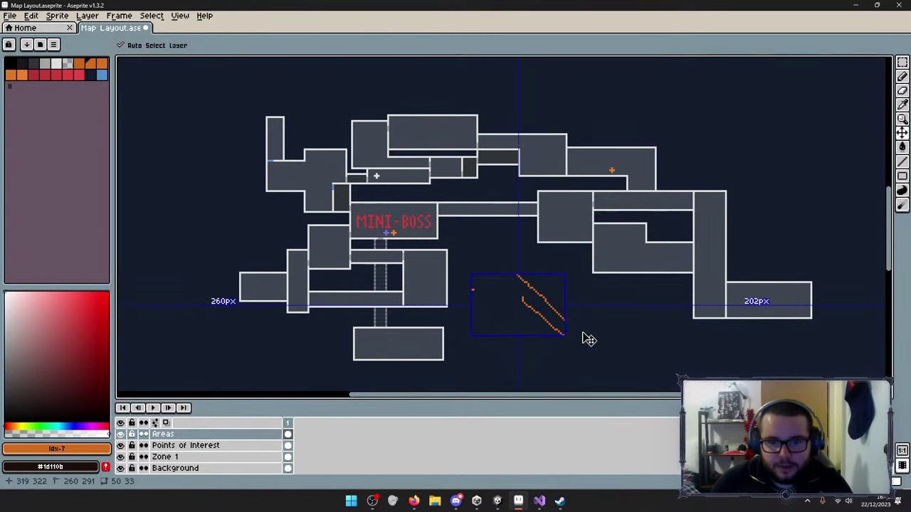
key(ctrl+z)
key(ctrl+z)
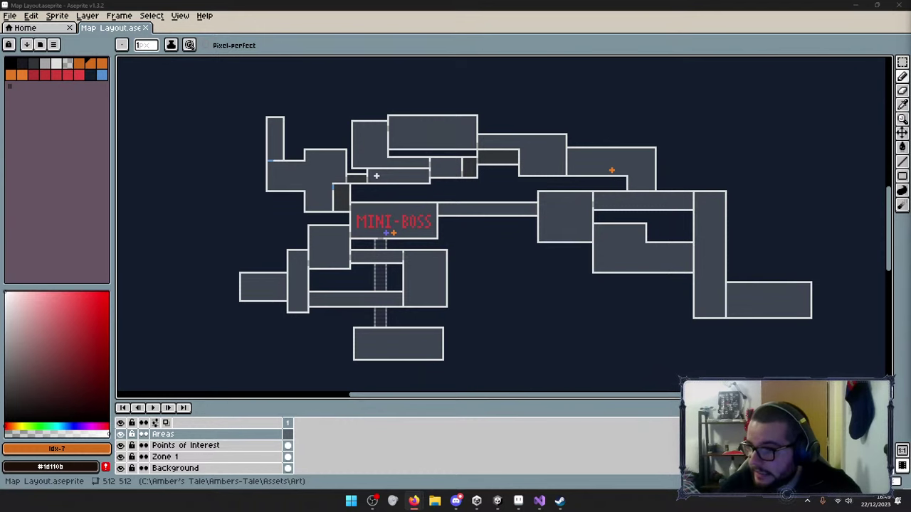
mouse_move(449, 259)
mouse_down()
mouse_move(508, 308)
mouse_move(455, 276)
mouse_move(498, 273)
mouse_move(417, 386)
mouse_move(348, 267)
mouse_up()
scroll(348, 266, up, 3)
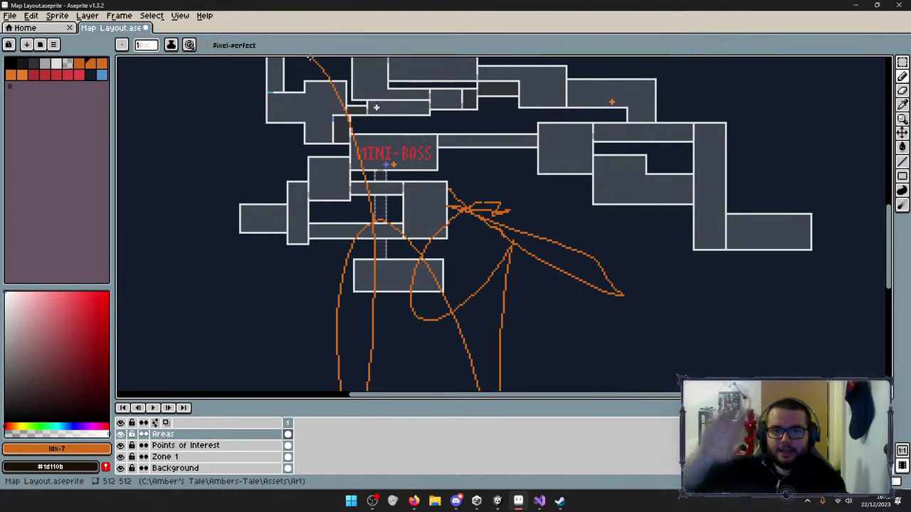
mouse_move(370, 107)
mouse_down()
mouse_move(527, 209)
mouse_move(558, 250)
mouse_move(651, 242)
mouse_move(641, 281)
mouse_up()
key(ctrl+z)
key(ctrl+z)
key(ctrl+z)
key(ctrl+z)
key(ctrl+z)
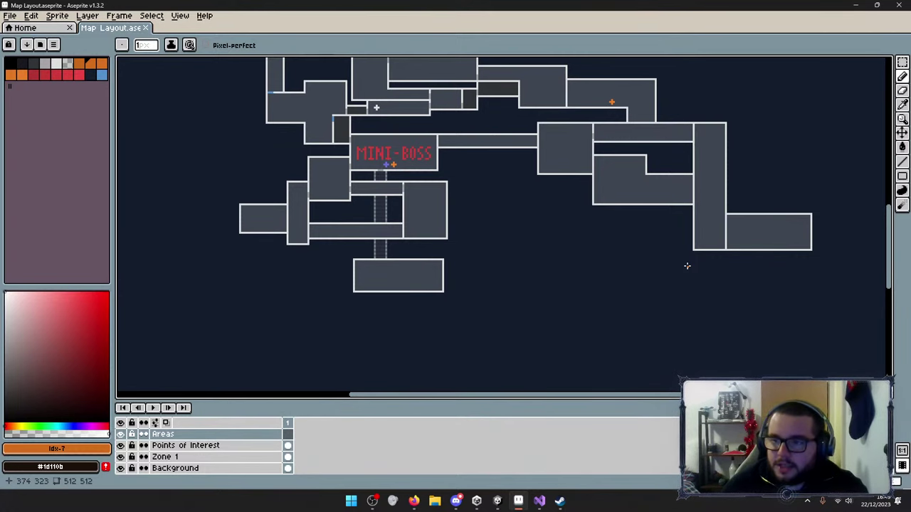
Examine the overall map layout and how its rooms and corridors connect.
scroll(567, 189, up, 1)
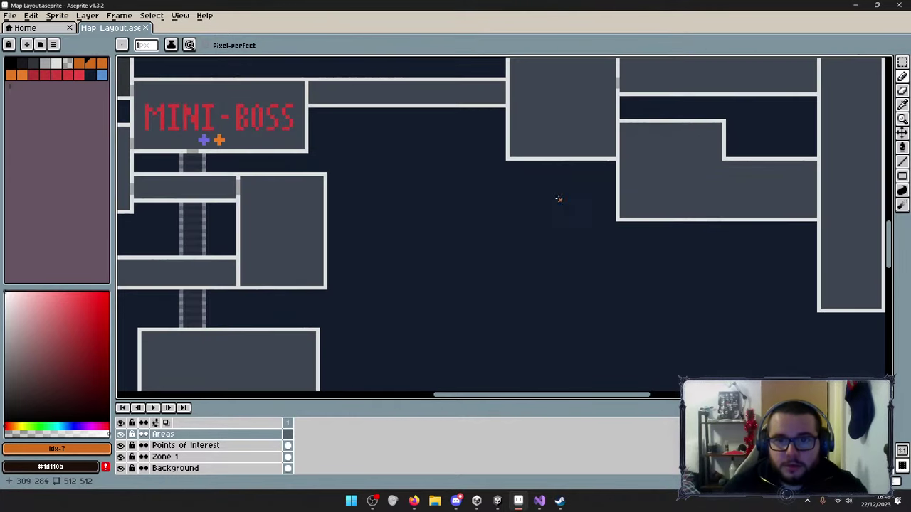
scroll(559, 198, down, 4)
scroll(564, 189, up, 4)
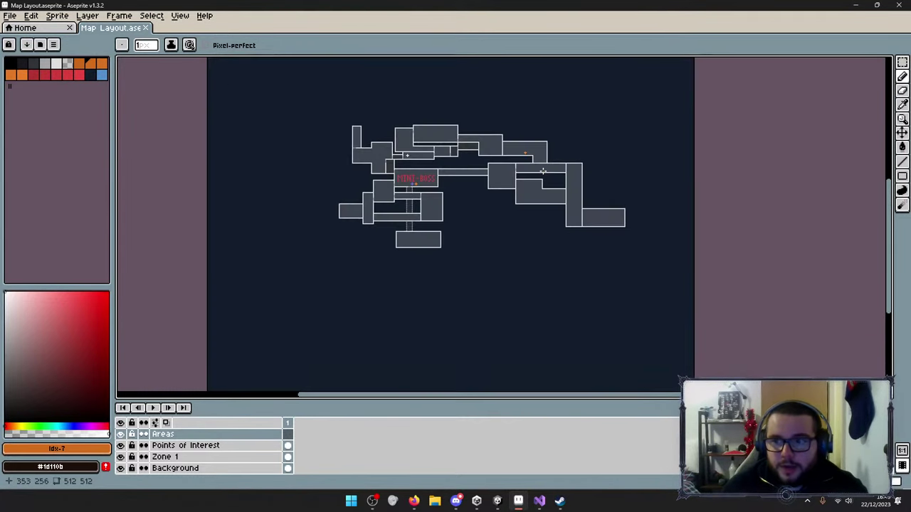
middle_drag(488, 227, 517, 200)
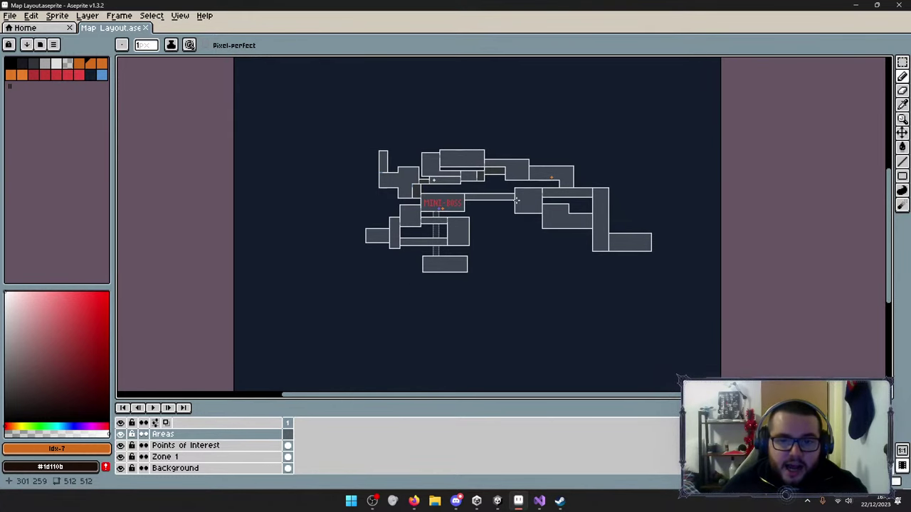
scroll(505, 224, up, 2)
scroll(501, 220, down, 2)
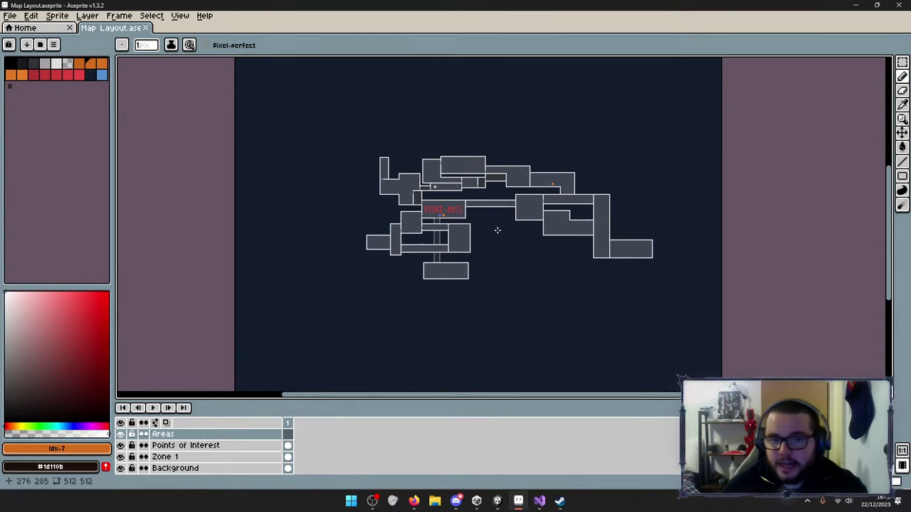
scroll(498, 230, up, 1)
middle_drag(500, 223, 494, 261)
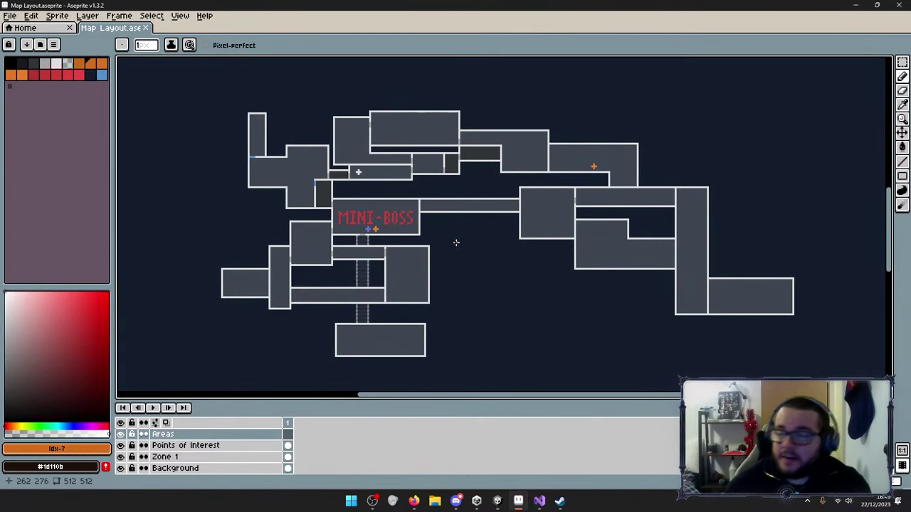
scroll(473, 224, up, 1)
scroll(478, 233, down, 1)
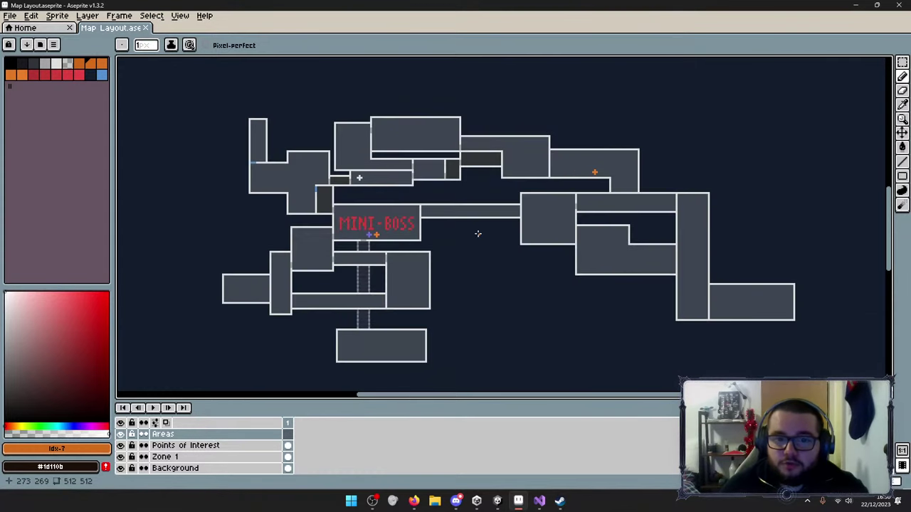
middle_drag(478, 264, 486, 266)
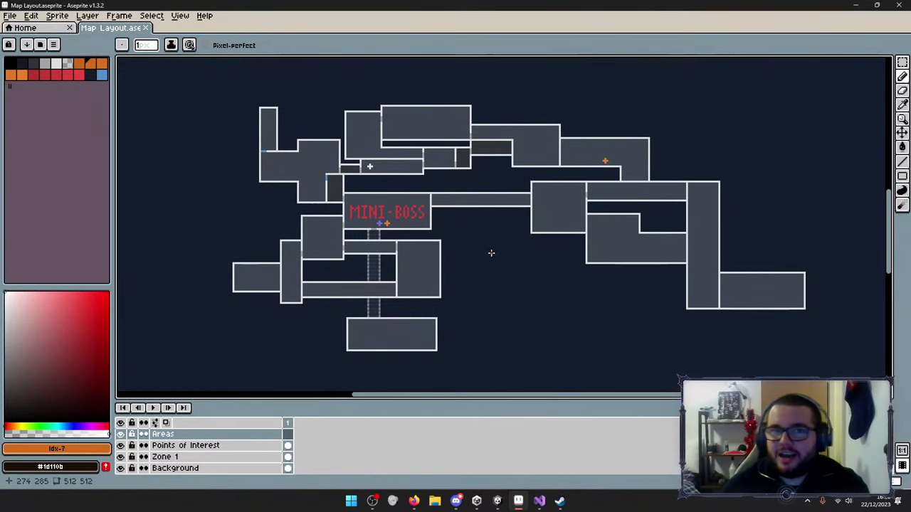
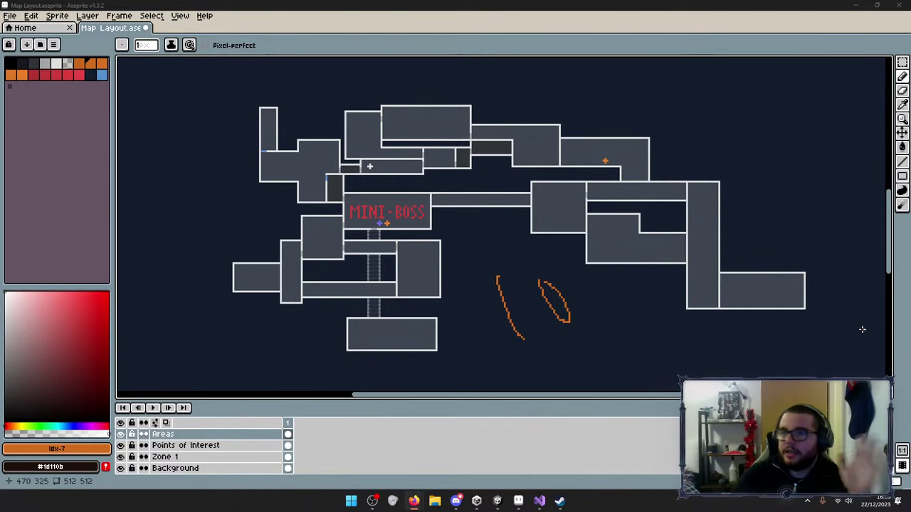
Switch to the Unity editor and select Midground All Light in the scene's Lights group.
click(497, 501)
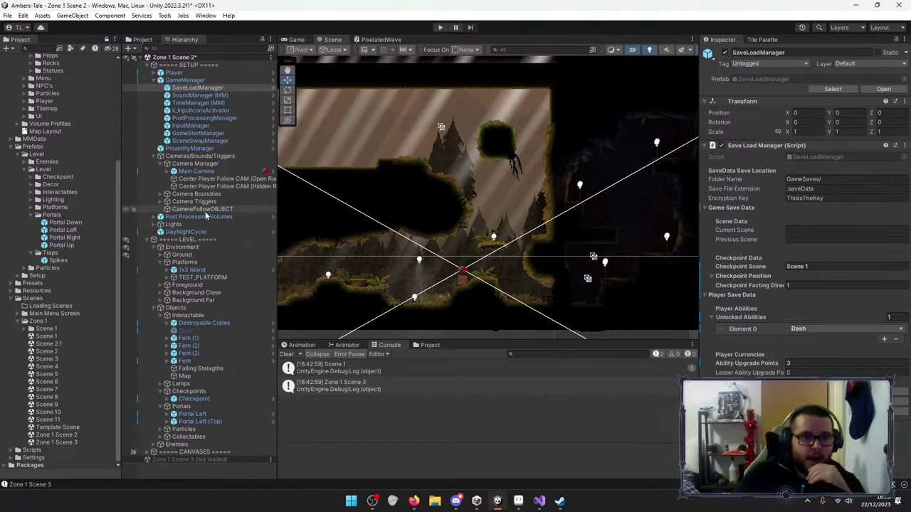
click(152, 228)
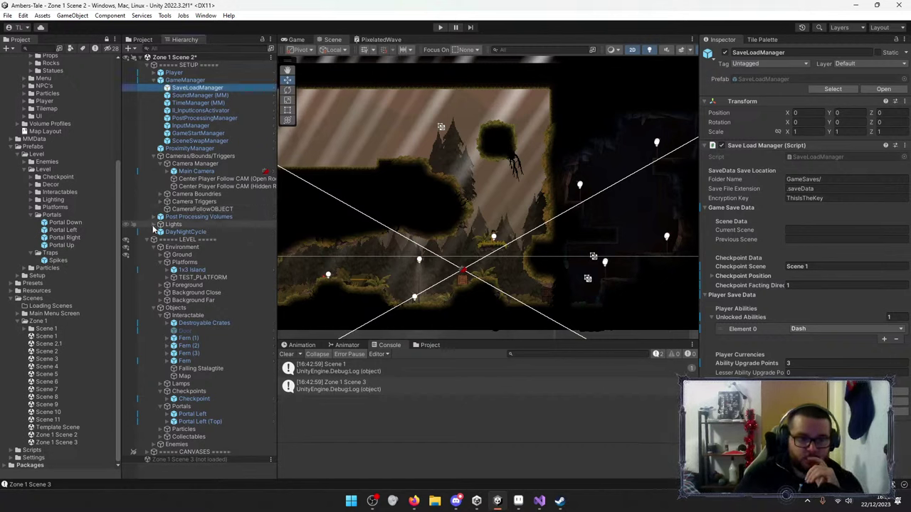
click(160, 224)
click(196, 232)
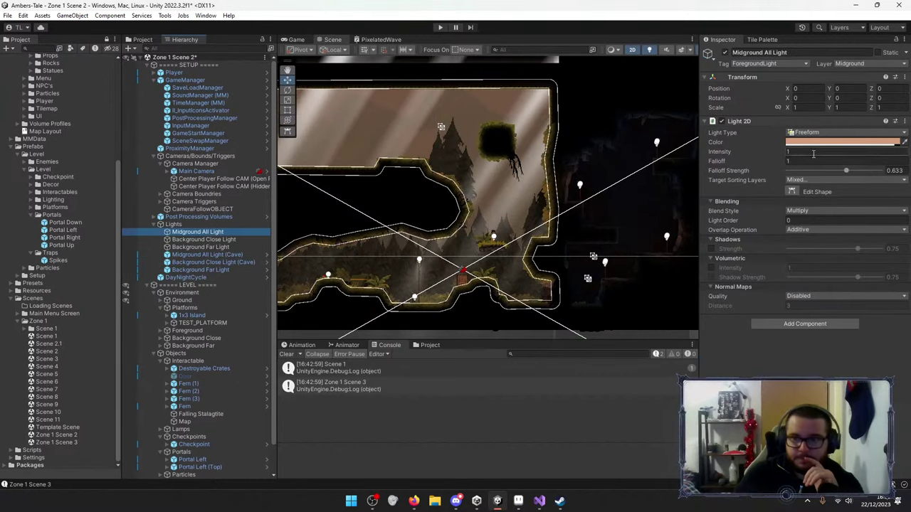
Edit the Midground All Light shape, adding a point on the rounded ledge's outline and placing it at about X 25.85, Y 12.76.
click(811, 191)
scroll(457, 187, up, 3)
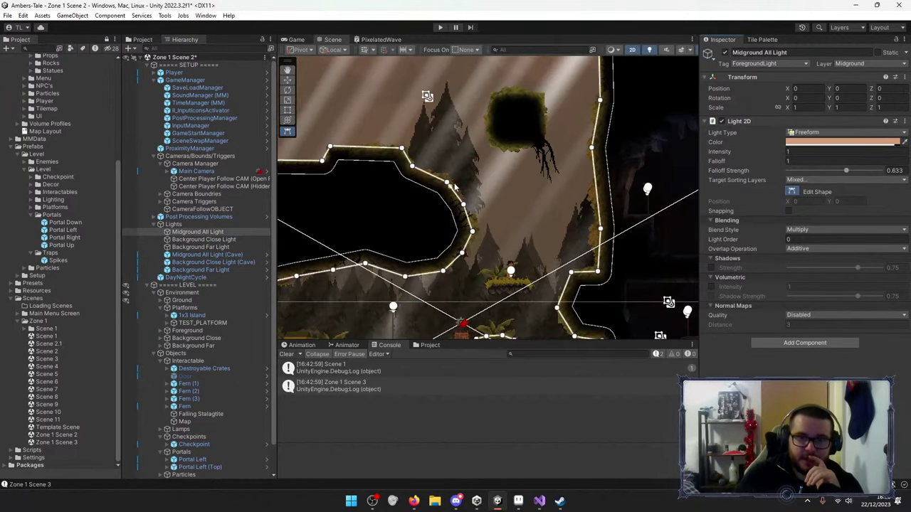
click(441, 179)
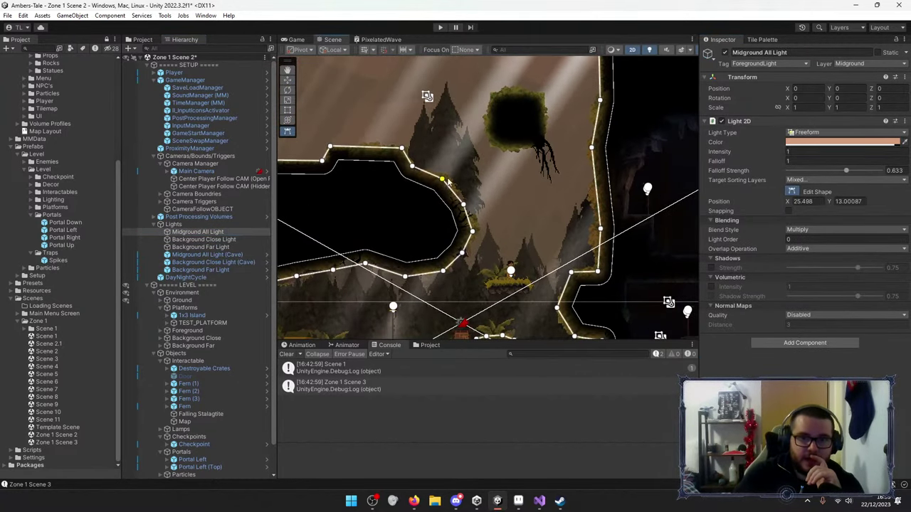
drag(445, 182, 450, 186)
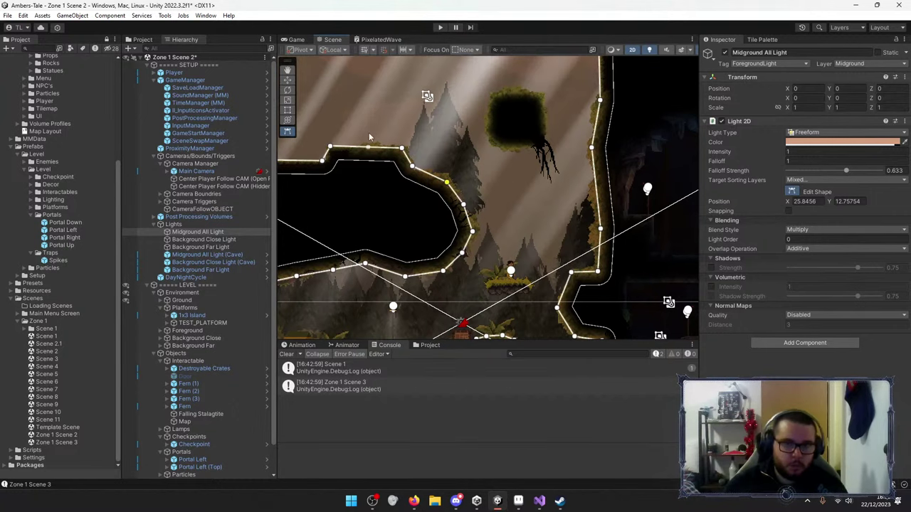
Switch to the map layout in Aseprite and undo the two orange freehand strokes in the empty space below the long MINI-BOSS corridor.
click(402, 147)
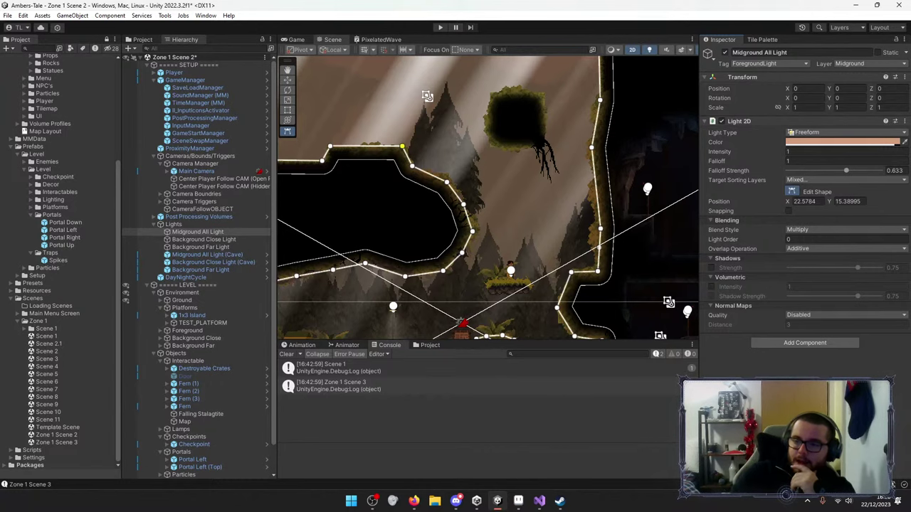
click(497, 500)
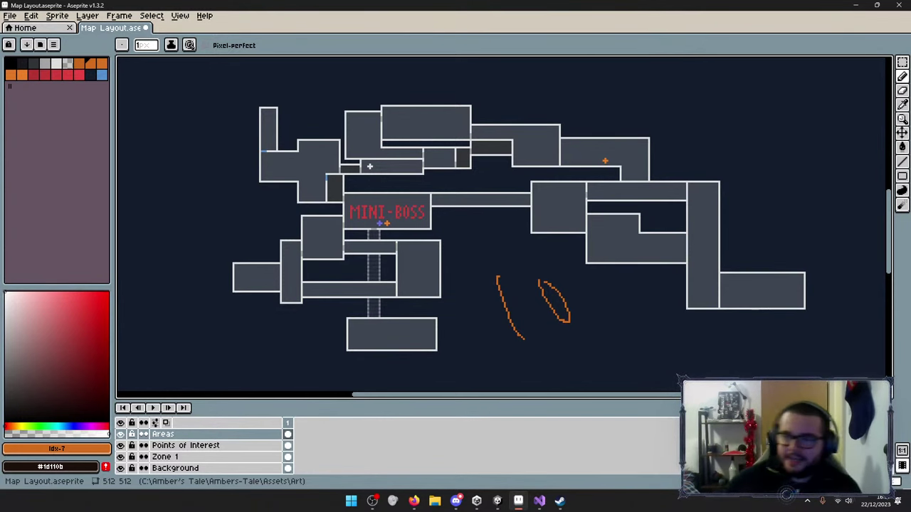
key(u)
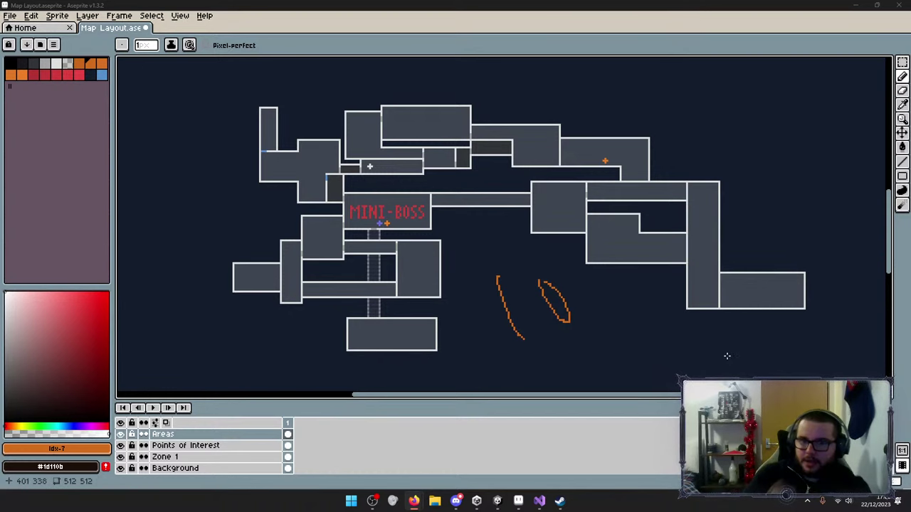
key(ctrl+z)
key(ctrl+z)
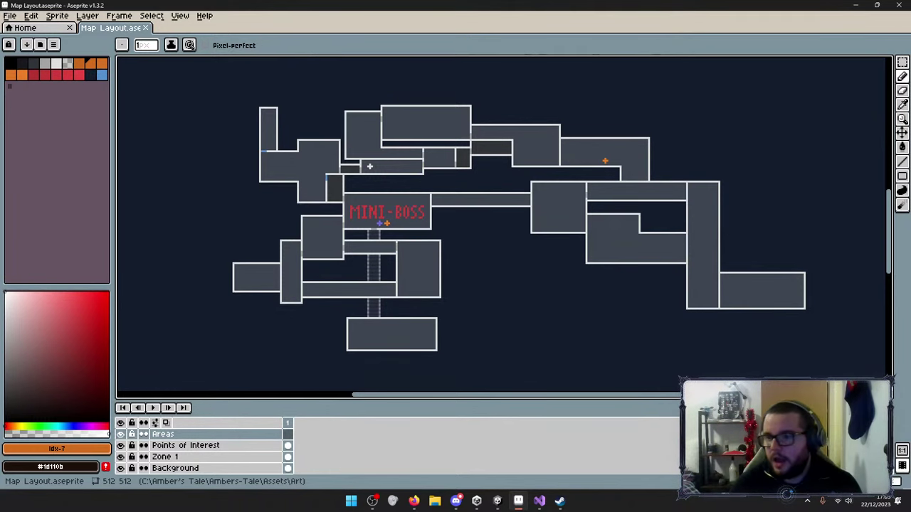
Switch to Unity, playtest Zone 1 Scene 2 and highlight the Send Forth ability in the in-game ability tree.
key(alt+Tab)
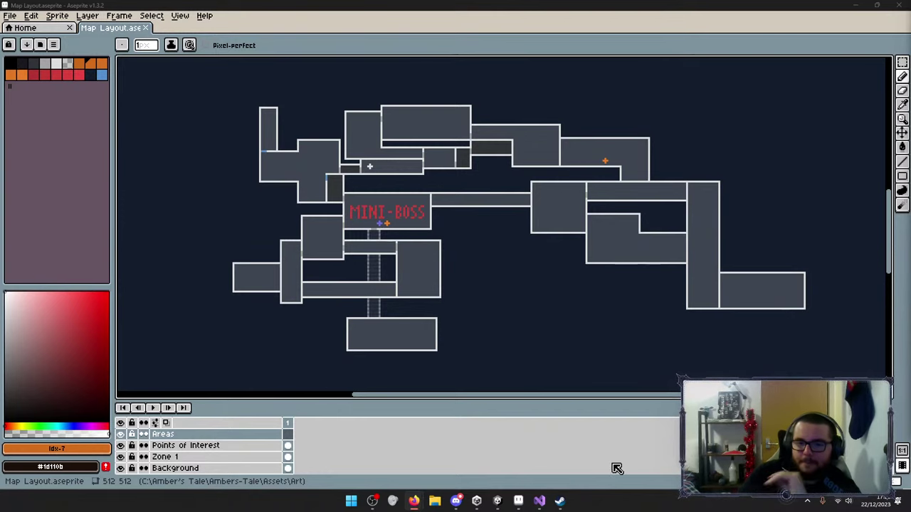
click(497, 500)
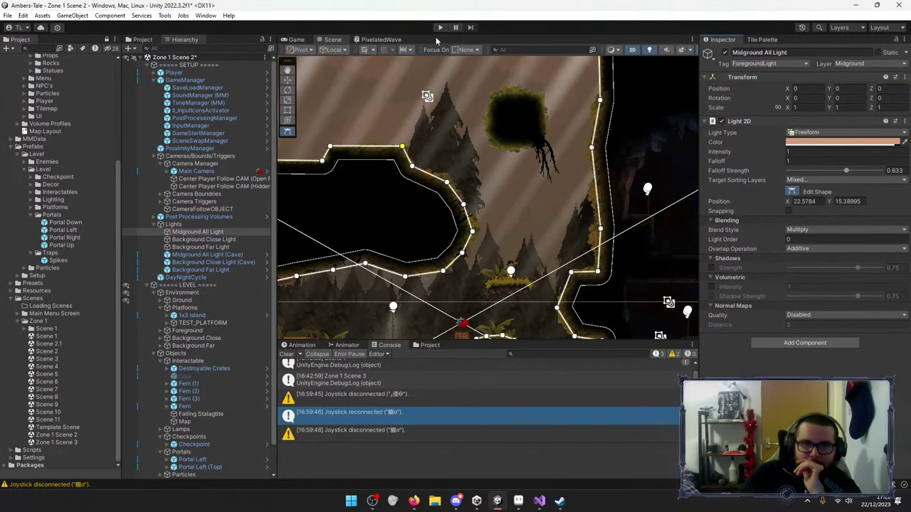
key(ctrl+p)
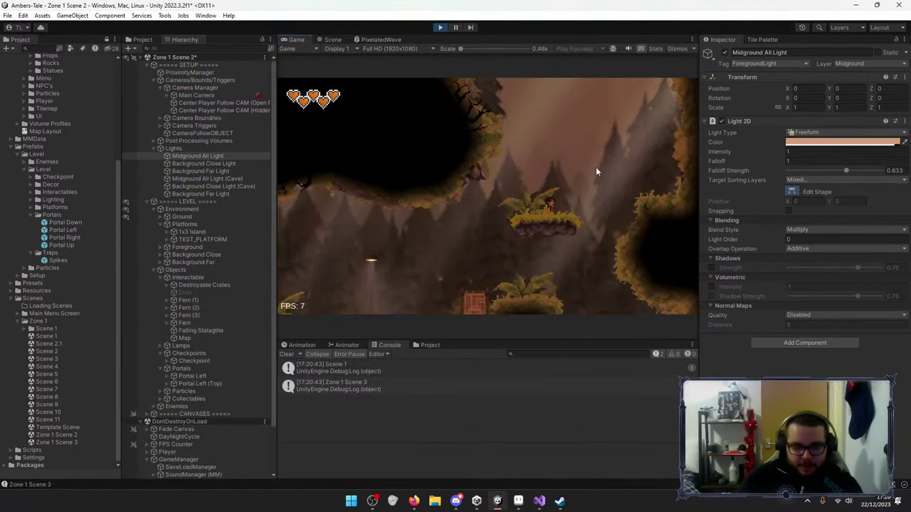
key(Tab)
key(Up)
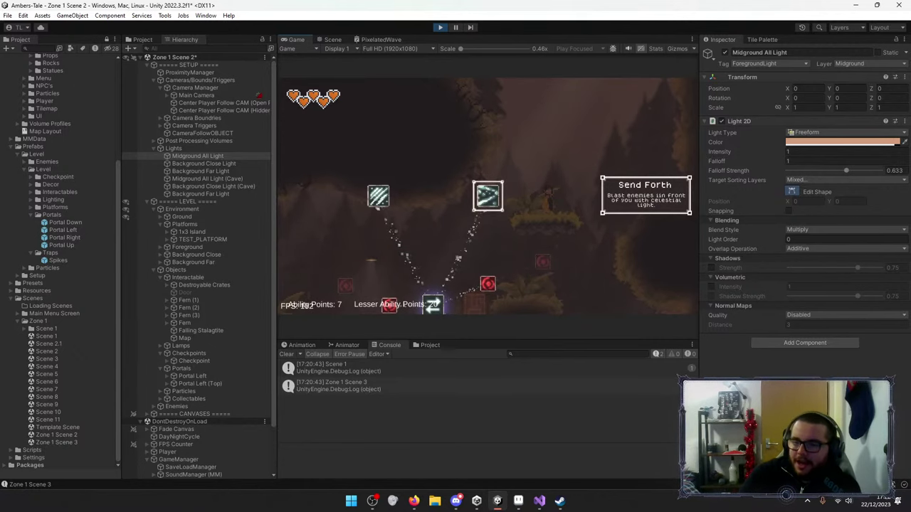
Clear the console messages and stop the play test.
click(413, 500)
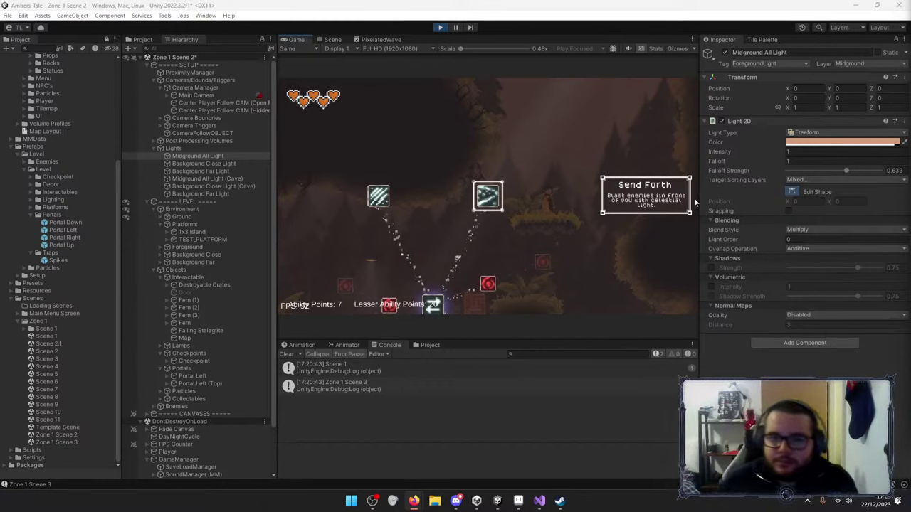
click(286, 354)
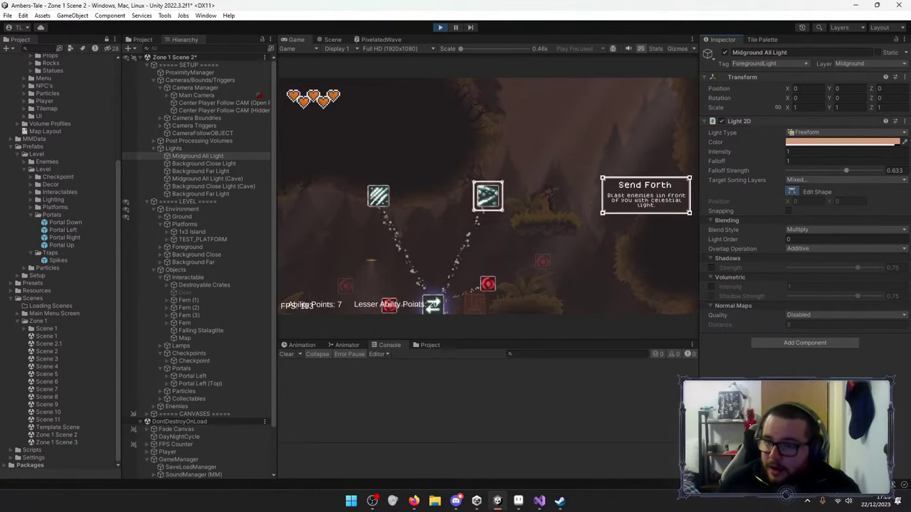
click(413, 501)
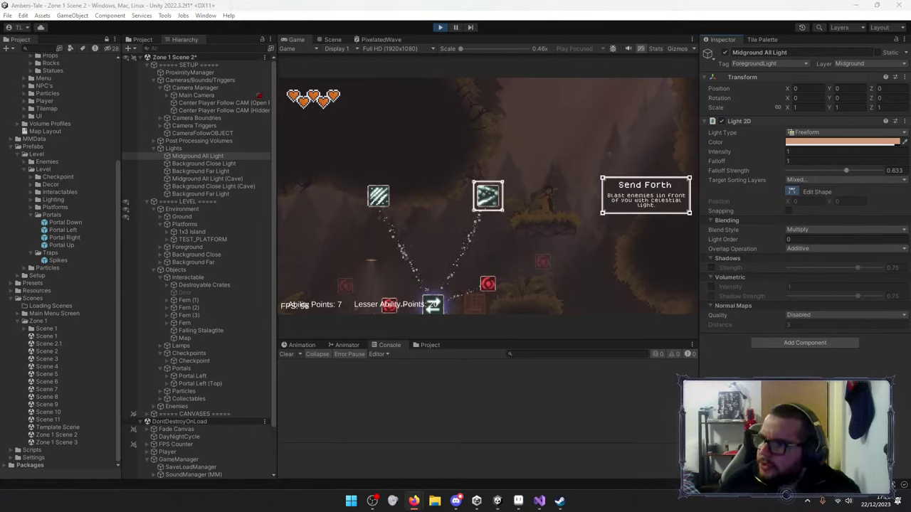
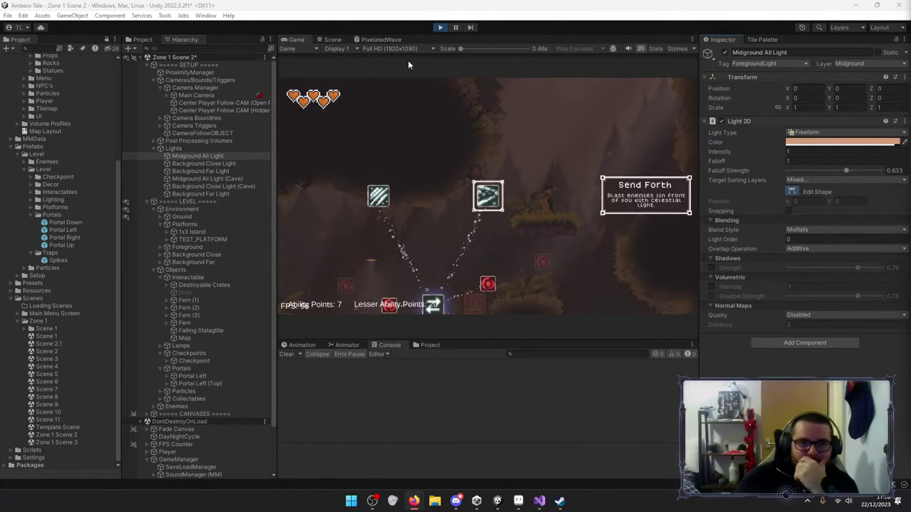
click(440, 27)
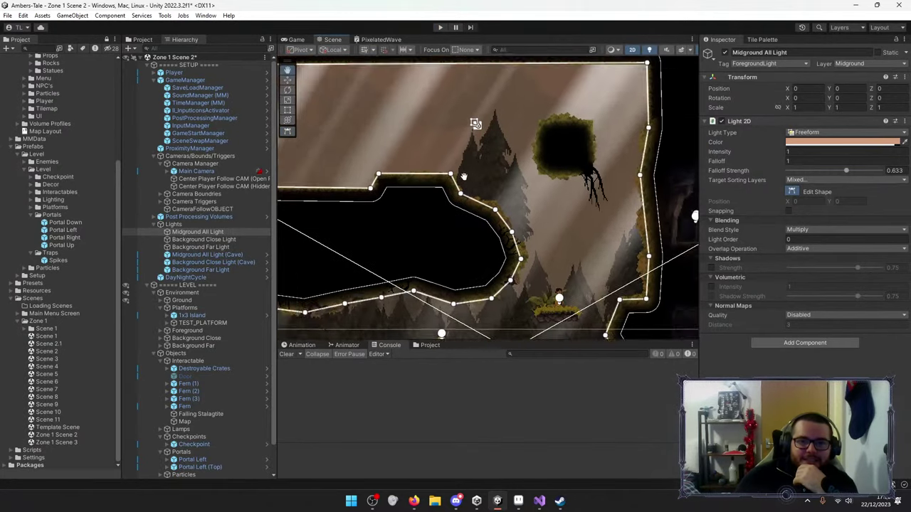
Load Zone 1 Scene 3 alongside Zone 1 Scene 2, collapsing the Scene 2 hierarchy.
scroll(463, 176, up, 5)
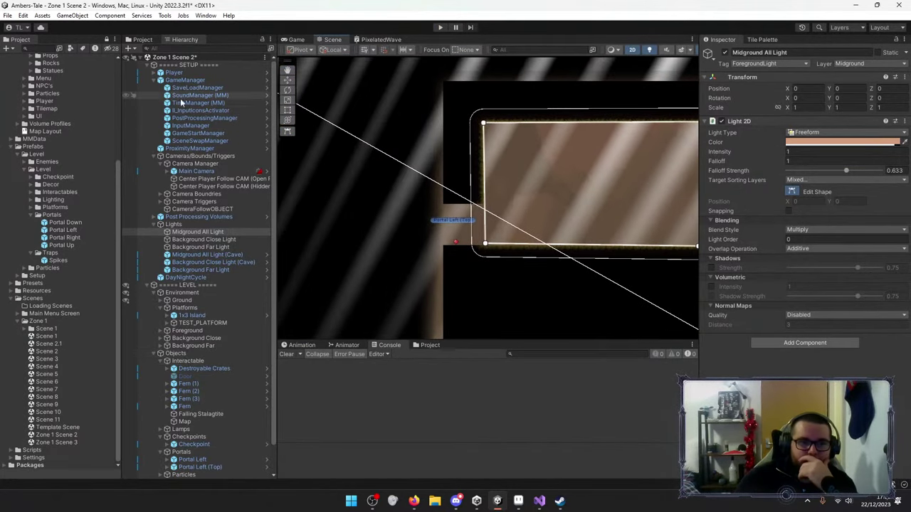
click(153, 65)
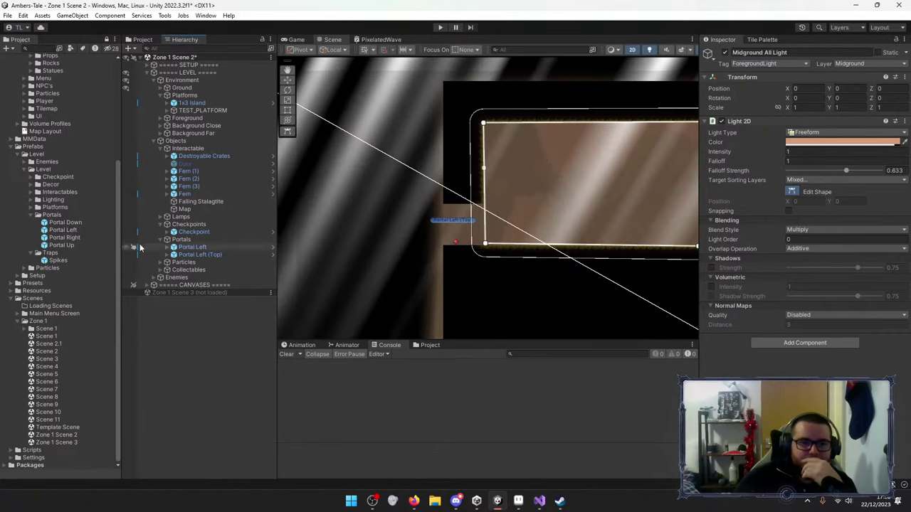
right_click(190, 296)
click(148, 64)
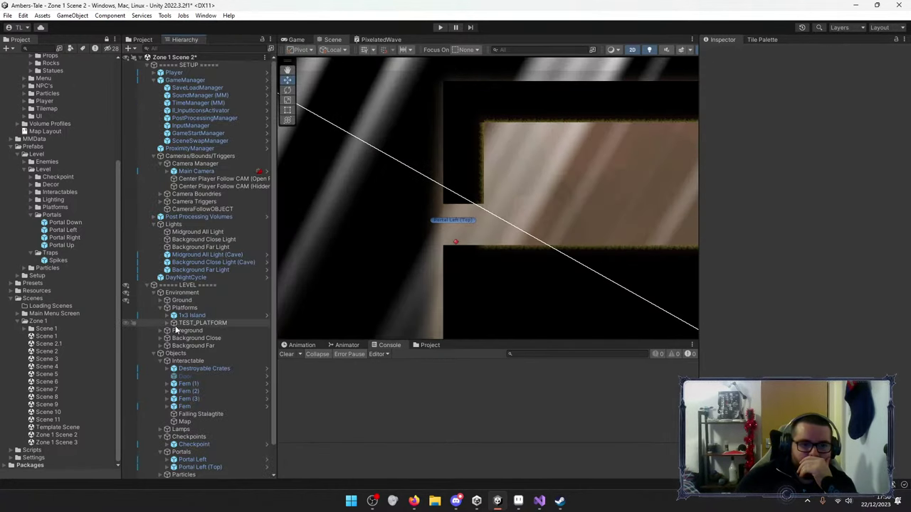
click(140, 57)
right_click(164, 63)
click(203, 70)
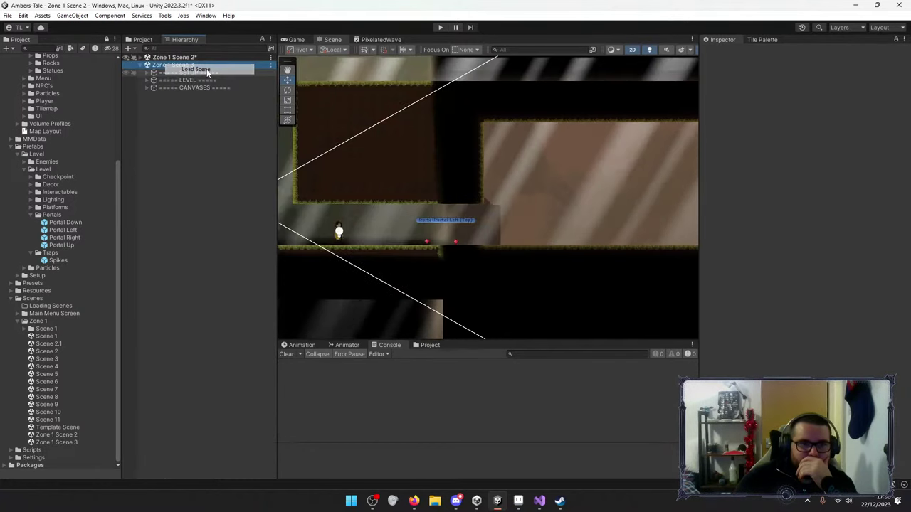
Save Zone 1 Scene 2 and unload it, keeping only Zone 1 Scene 3 loaded.
right_click(178, 58)
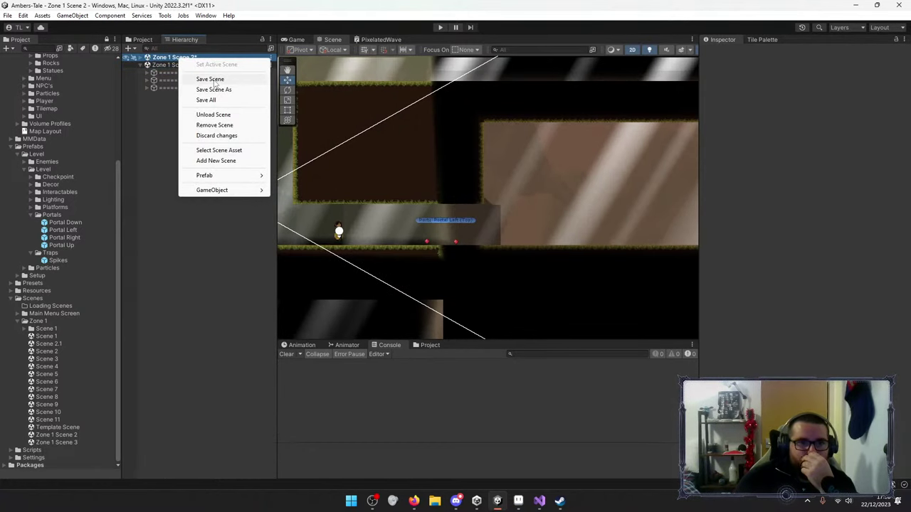
click(212, 79)
right_click(188, 58)
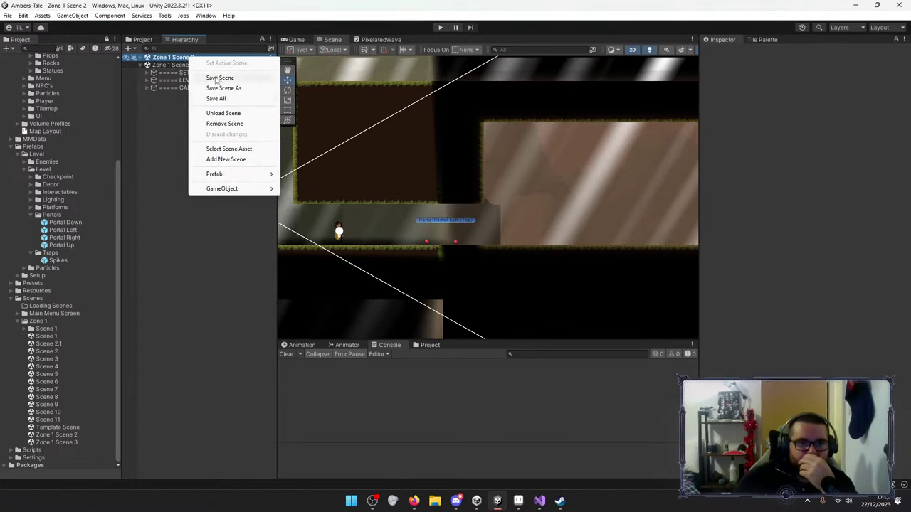
click(222, 113)
Scribble an orange stroke over the L-shaped room above the MINI-BOSS room in Aseprite's map layout, undo it and return to Unity.
scroll(361, 196, down, 4)
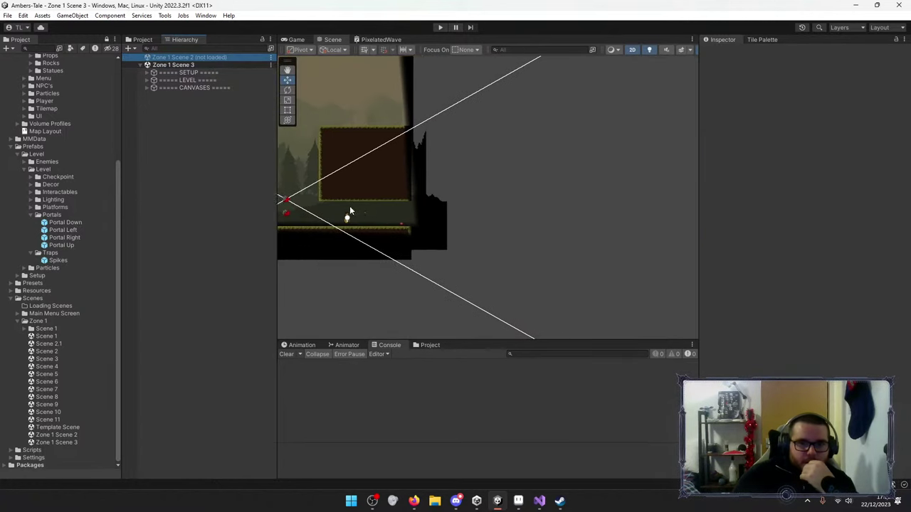
middle_drag(350, 212, 484, 228)
scroll(470, 231, down, 3)
middle_drag(400, 258, 474, 264)
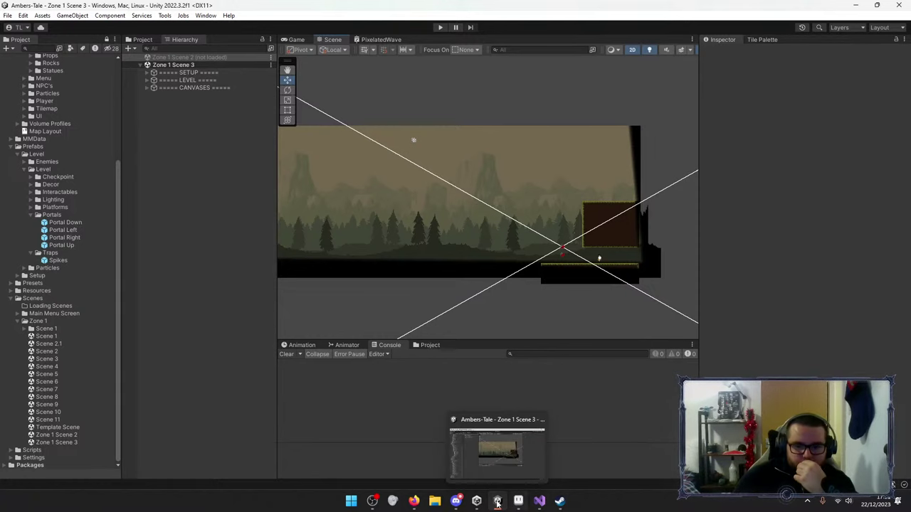
click(518, 501)
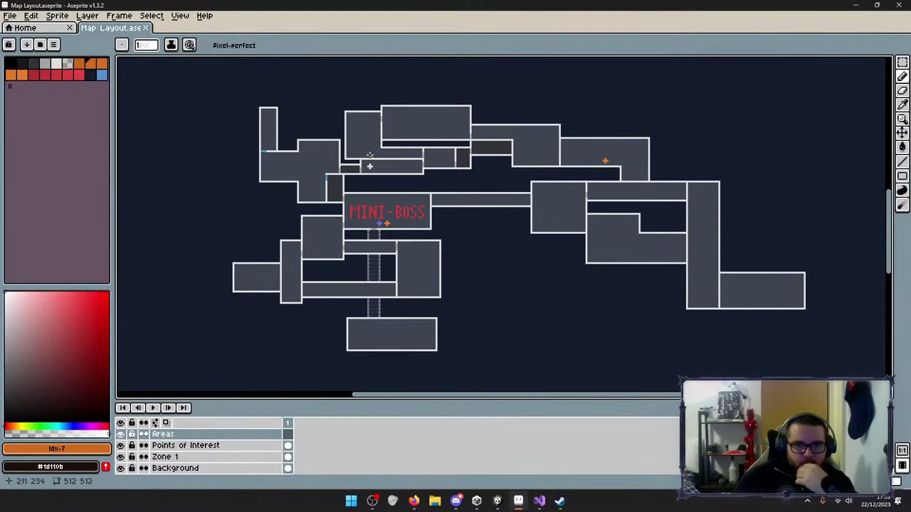
drag(363, 126, 401, 152)
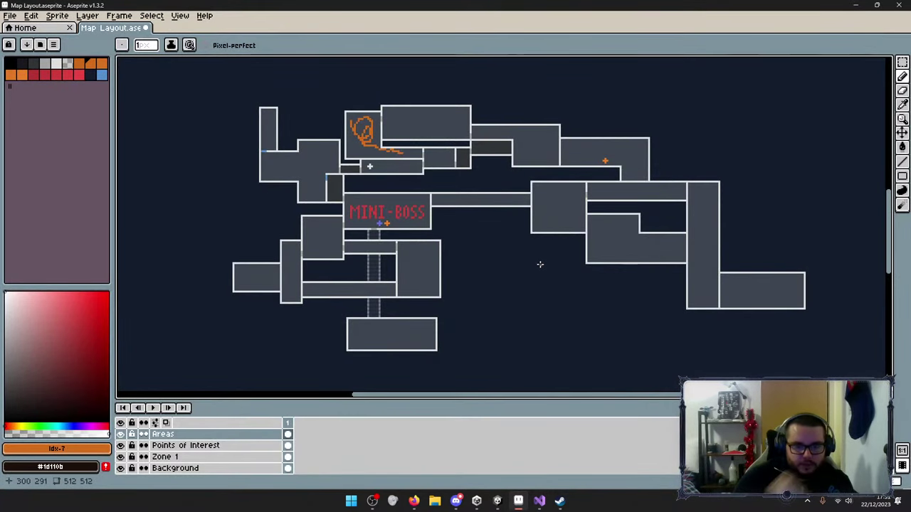
key(ctrl+z)
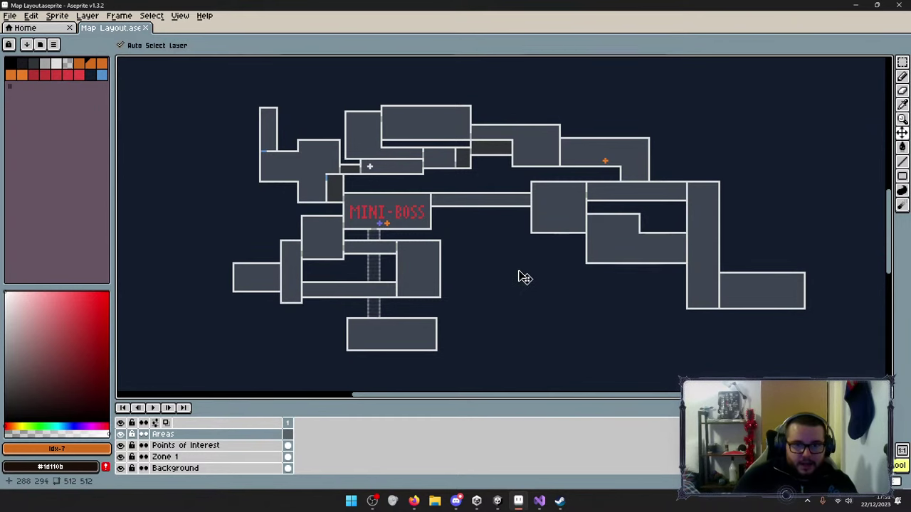
click(853, 6)
Scale the BG 5 NoBlur mountain background uniformly to 2.11 and move it to about X 36.3, Y -105.37.
scroll(397, 183, up, 3)
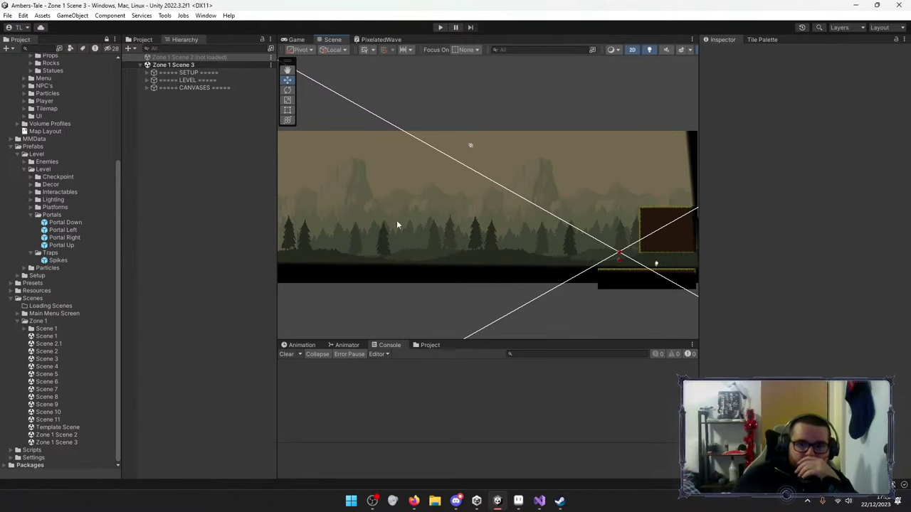
scroll(349, 223, down, 1)
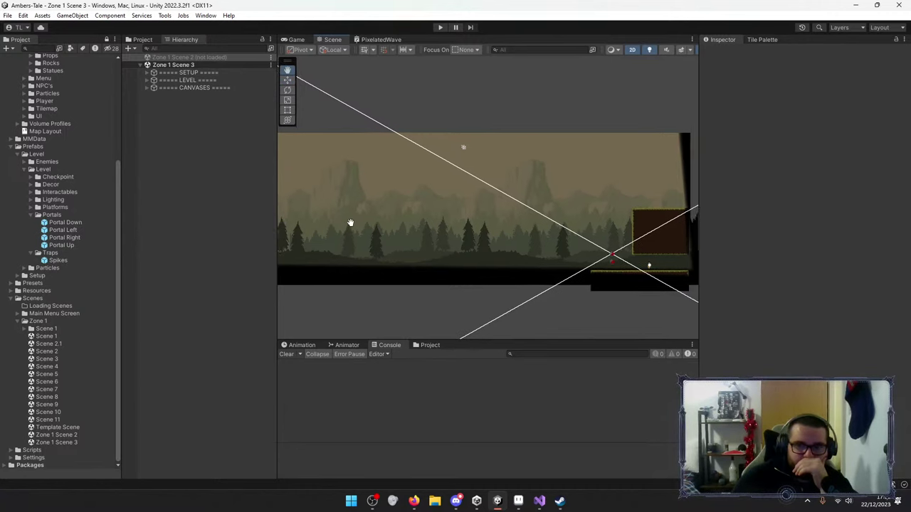
scroll(392, 218, up, 1)
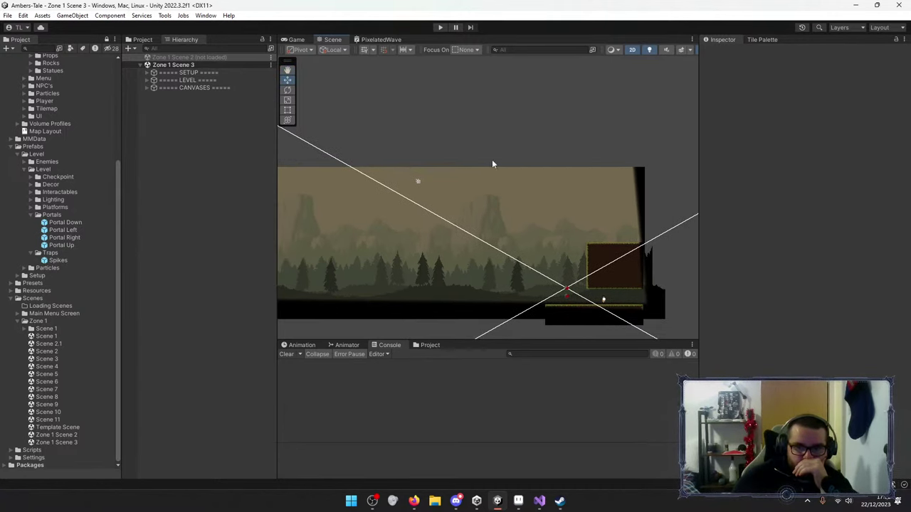
drag(447, 190, 534, 317)
click(511, 225)
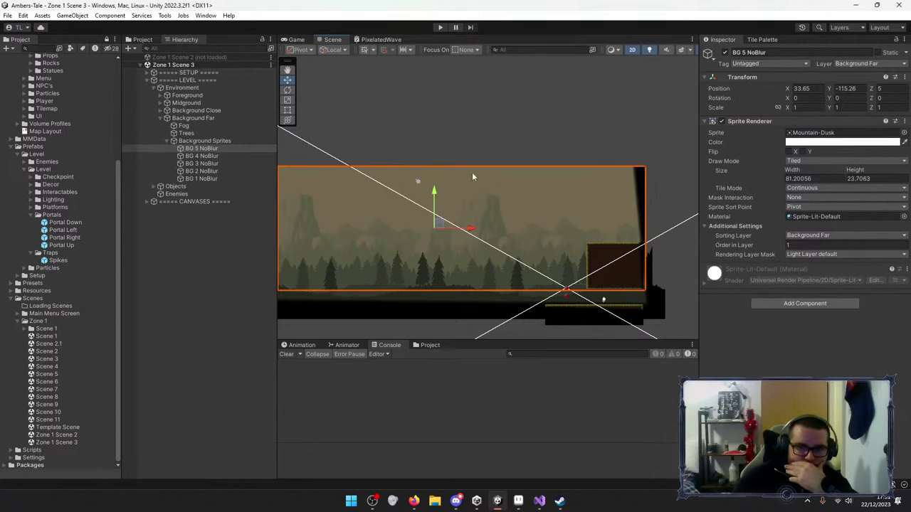
click(787, 107)
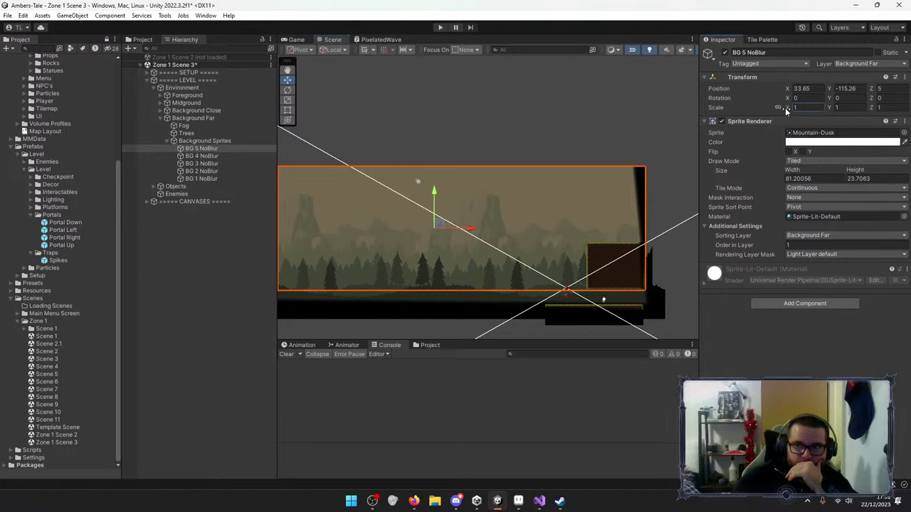
text(2.11)
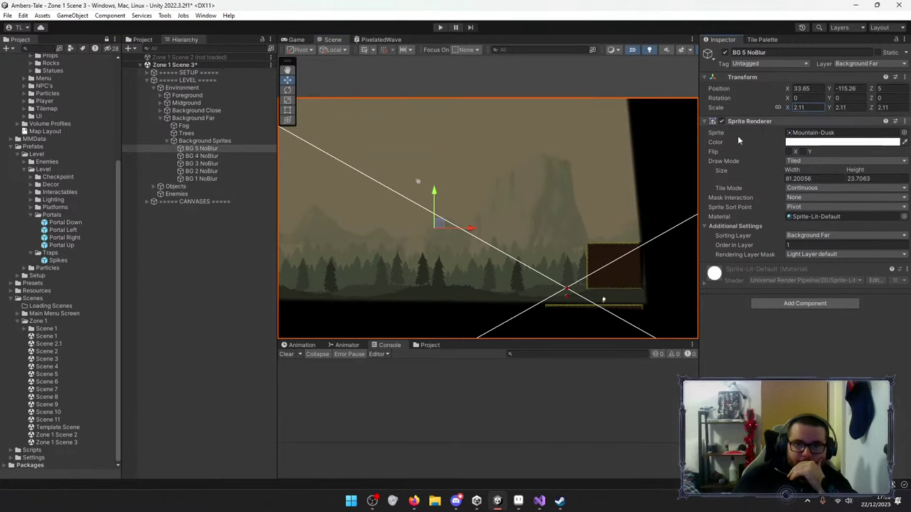
drag(440, 222, 450, 175)
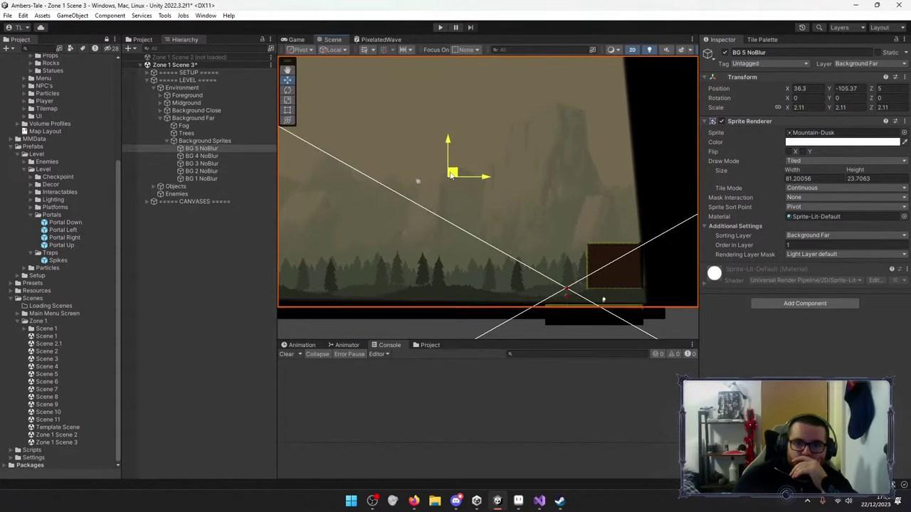
Shift the BG 3 NoBlur tree line slightly upward and select the BG 2 and BG 1 NoBlur tree layers to check their placement.
click(527, 277)
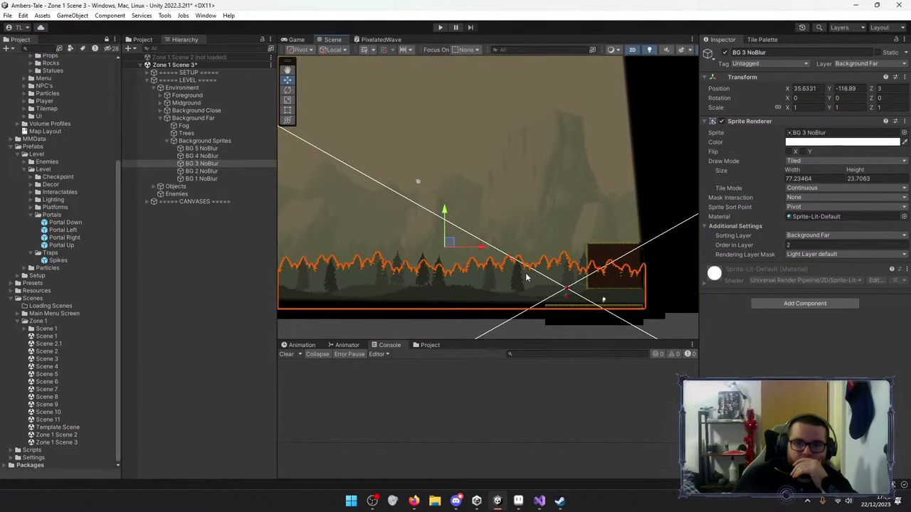
drag(470, 252, 447, 232)
click(488, 281)
click(451, 296)
click(475, 277)
click(486, 266)
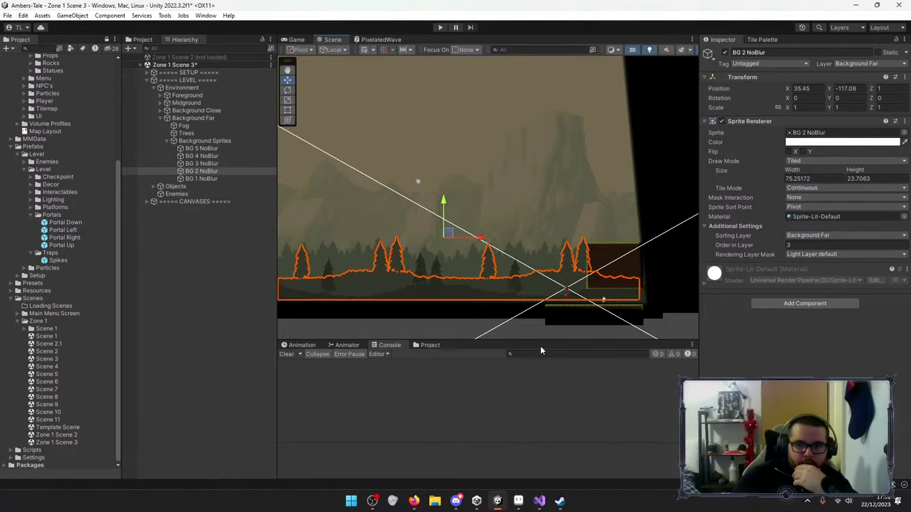
click(424, 316)
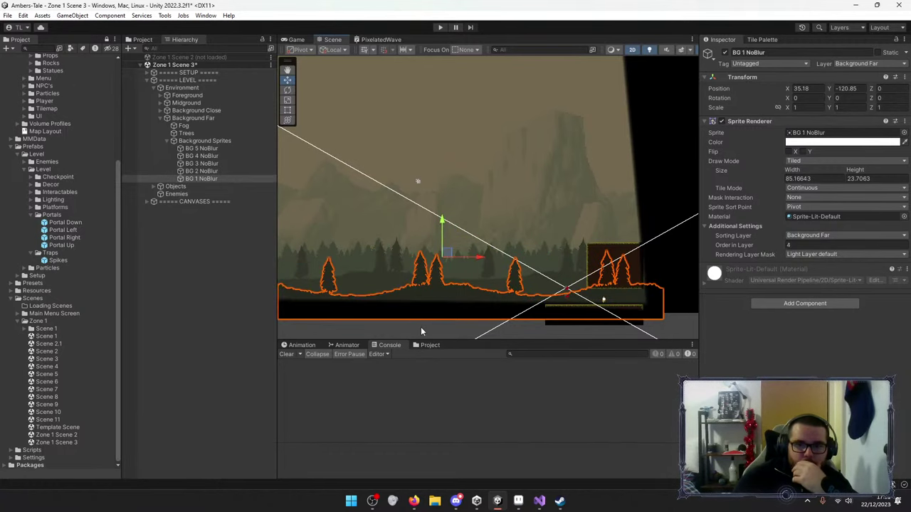
Start a play test of Zone 1 Scene 3.
click(440, 27)
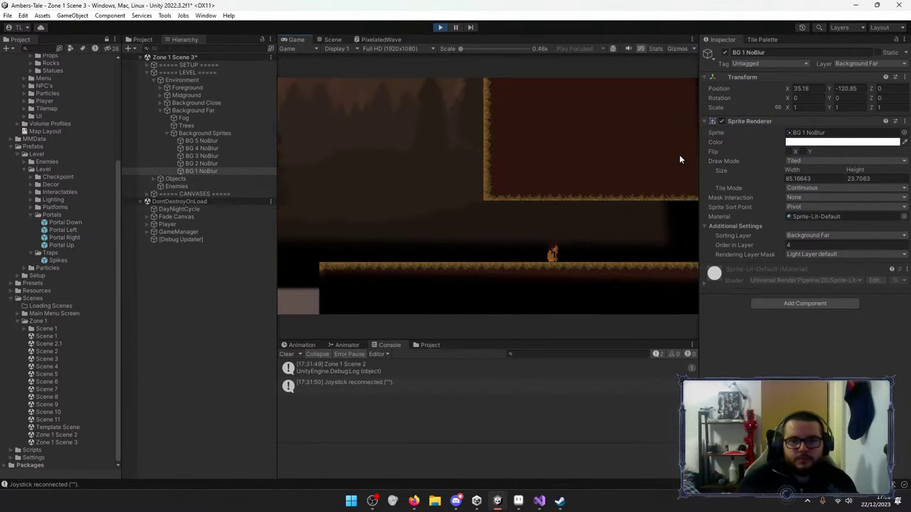
Play test Zone 1 Scene 3 by jumping the character onto the raised block to check the mountain background, and stop the test.
key(Left)
key(space)
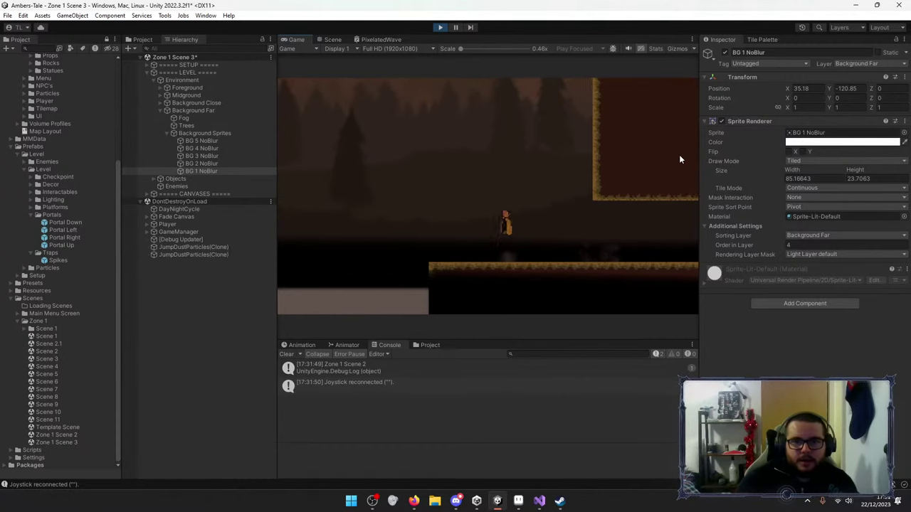
key(Left)
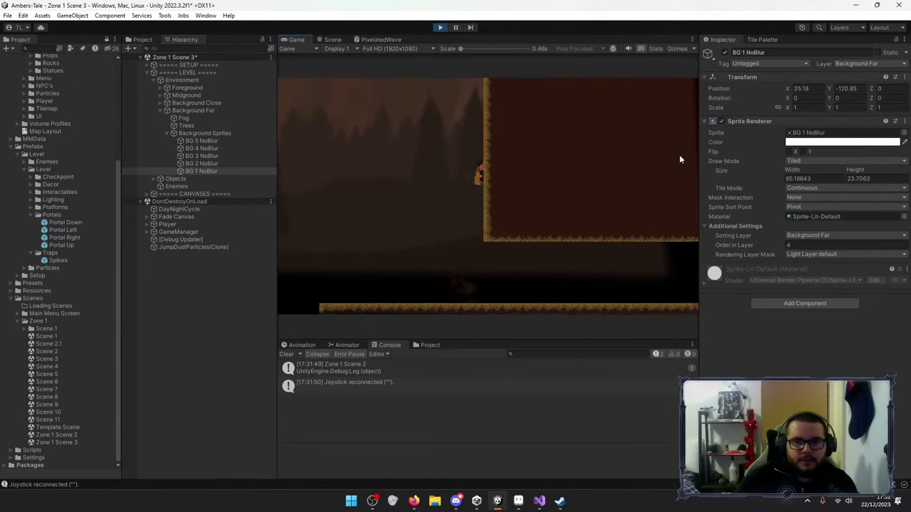
key(space)
key(Right)
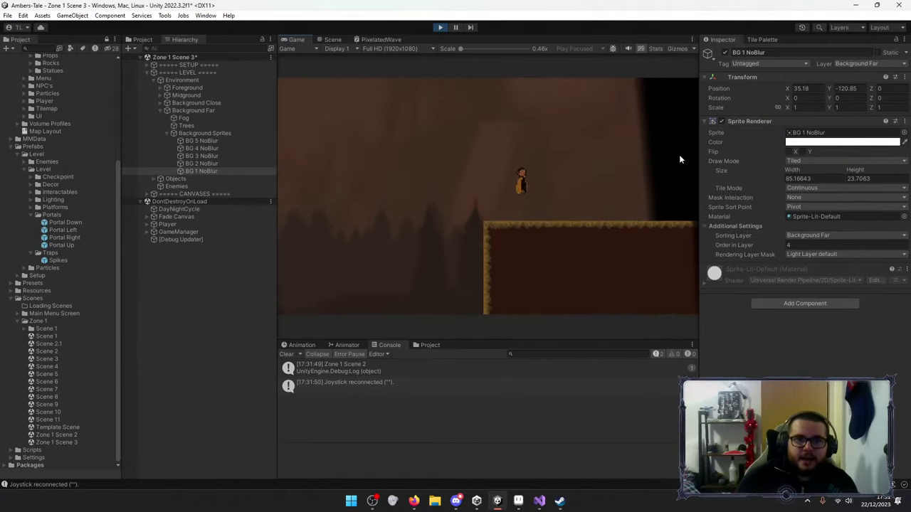
key(Left)
key(Right)
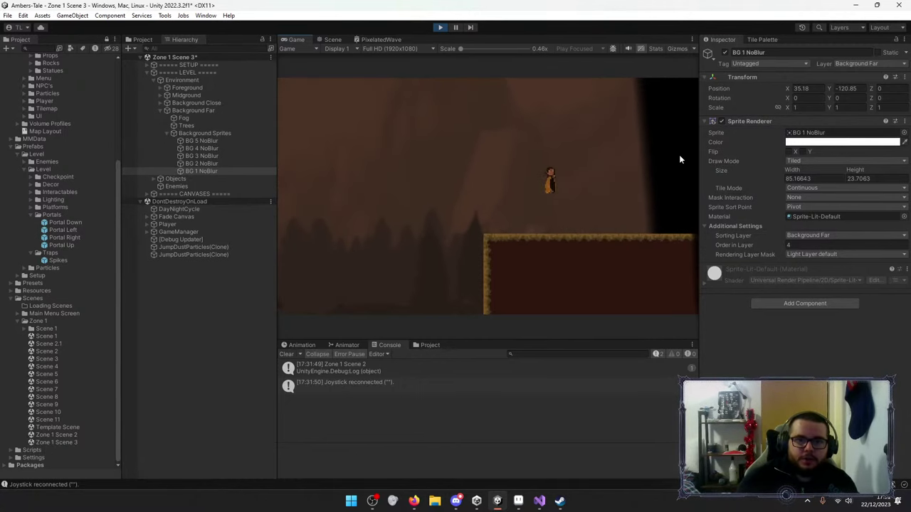
key(Left)
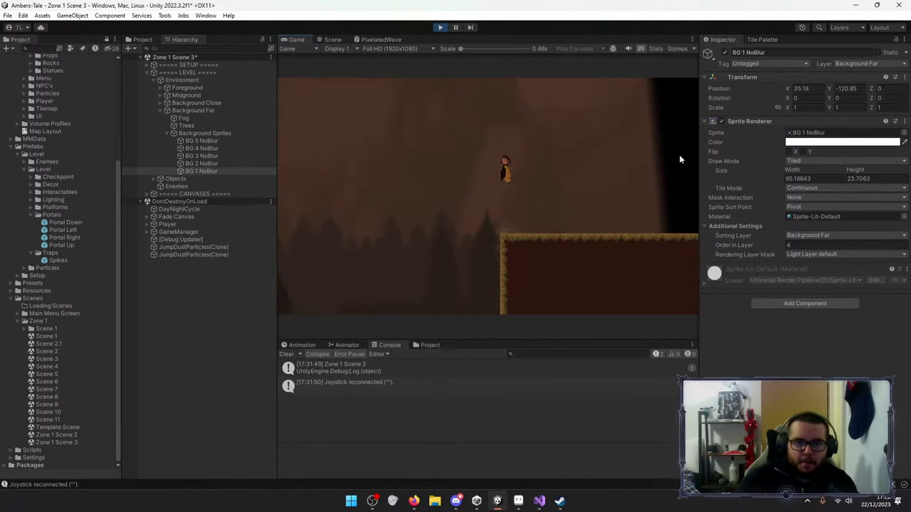
key(Right)
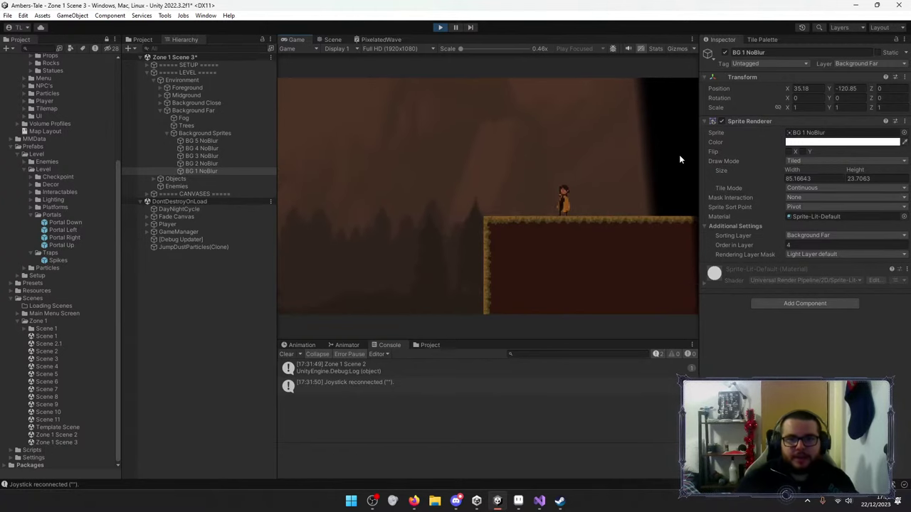
click(439, 28)
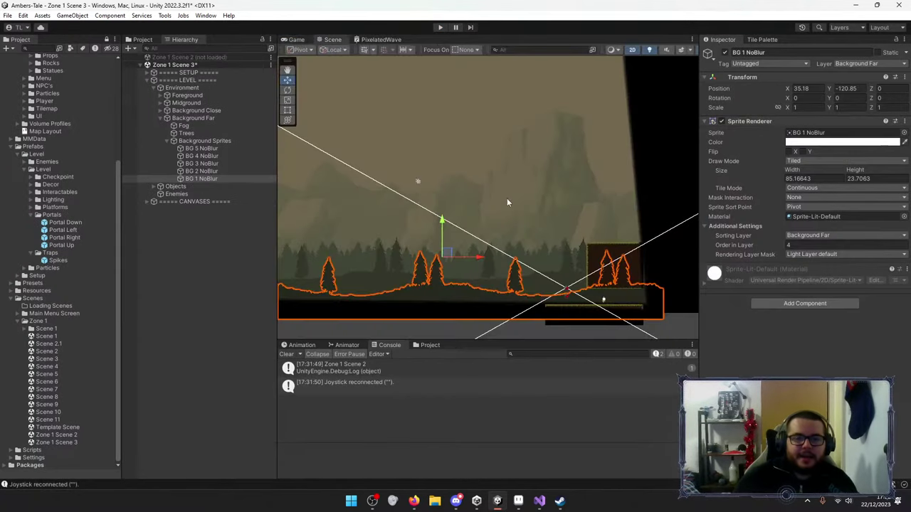
Set the Z position of the BG 5 NoBlur mountain background to 10.
click(501, 177)
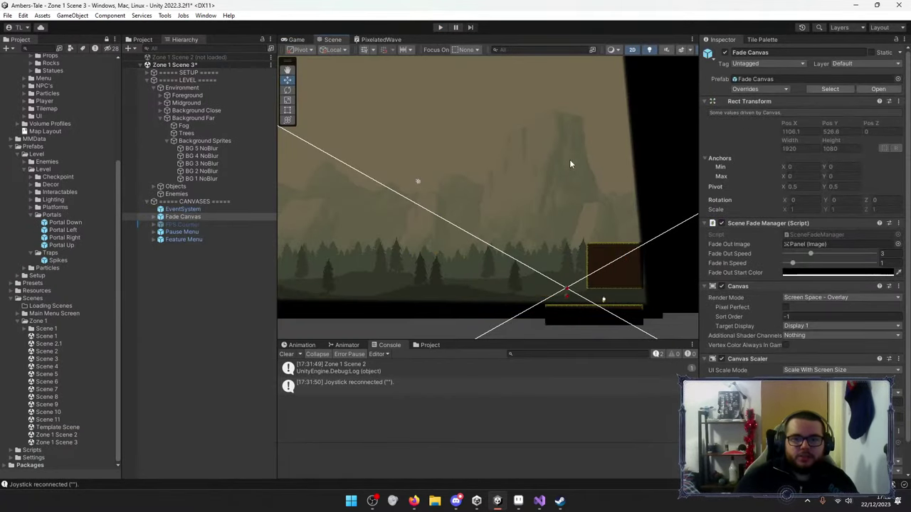
click(517, 159)
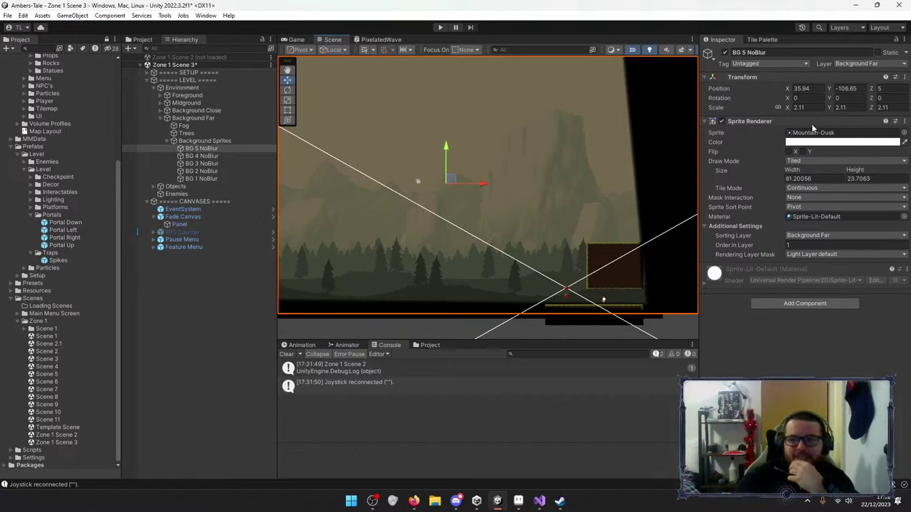
click(880, 88)
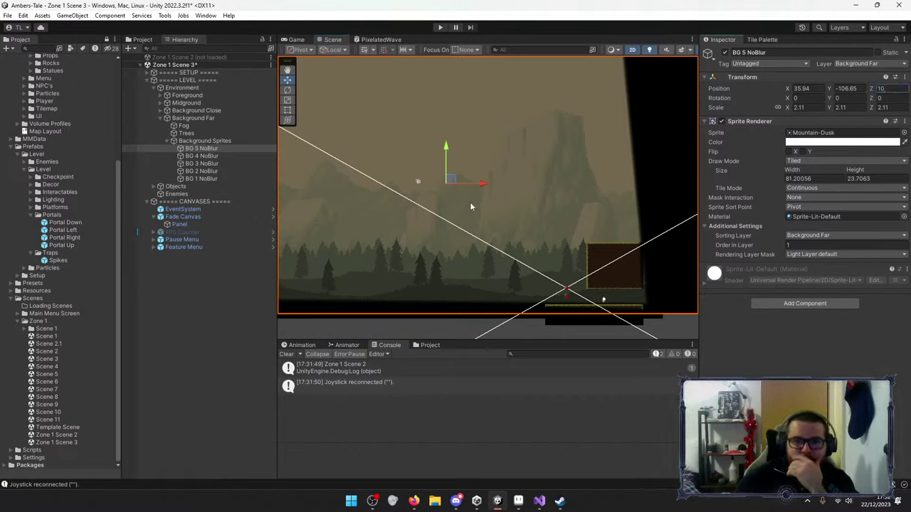
scroll(481, 215, down, 4)
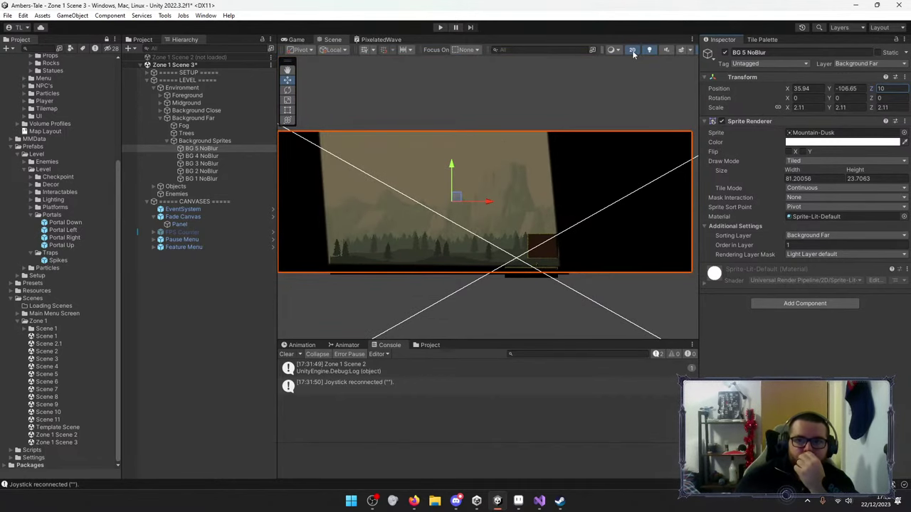
key(Return)
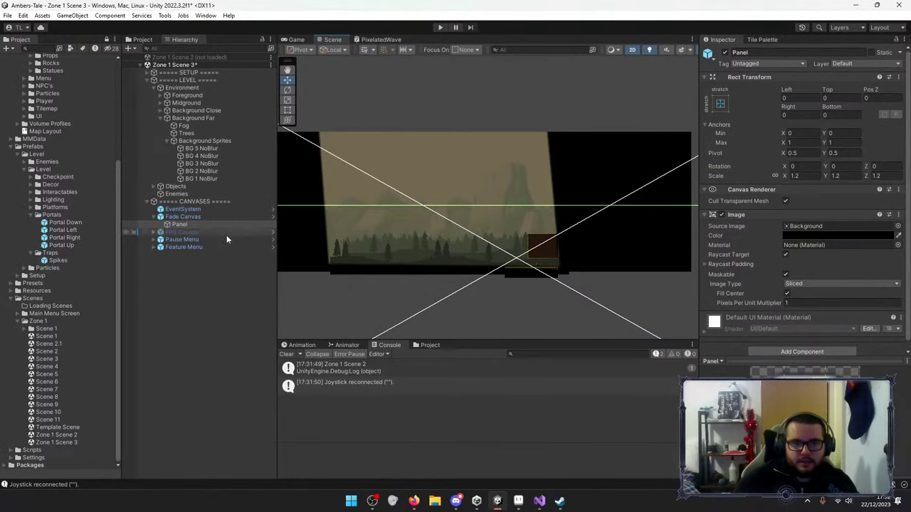
Compare BG 5 NoBlur's depth at Z 5 and Z 10 in the perspective view, keep Z 10 and return to the 2D view.
click(201, 178)
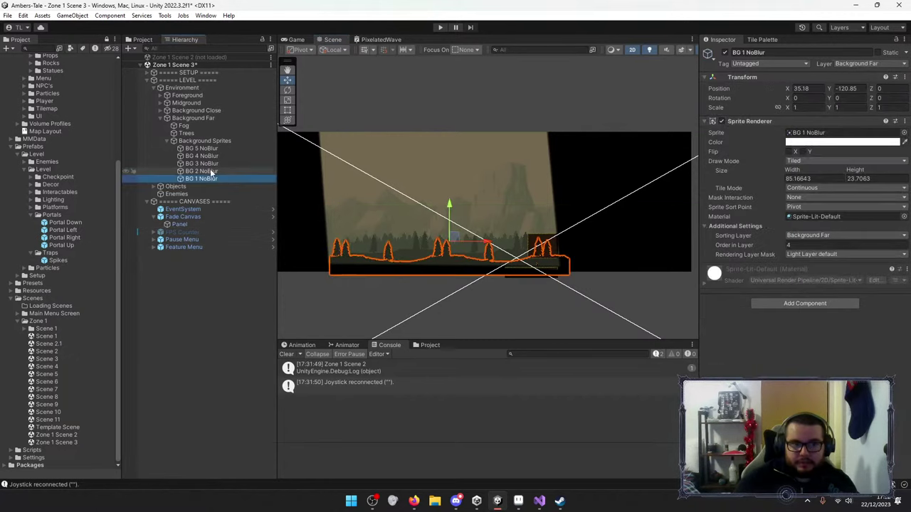
click(206, 148)
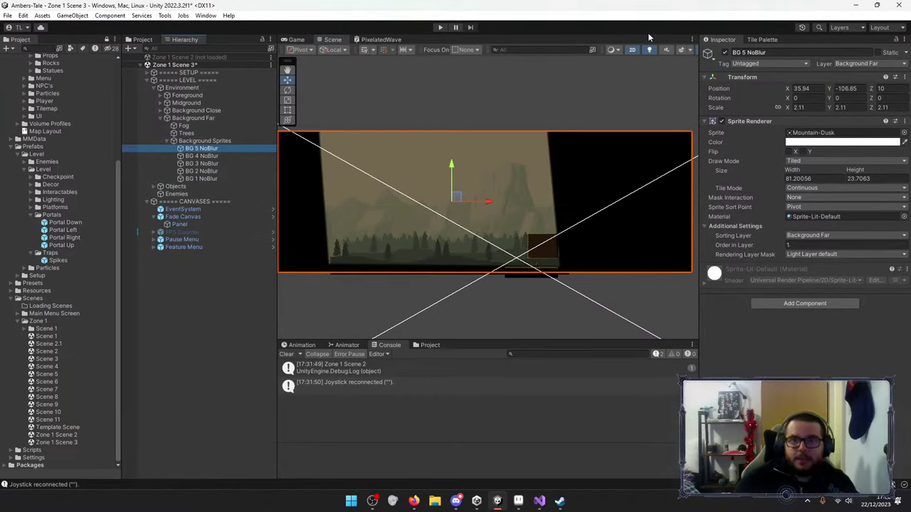
click(631, 50)
alt+drag(518, 219, 439, 135)
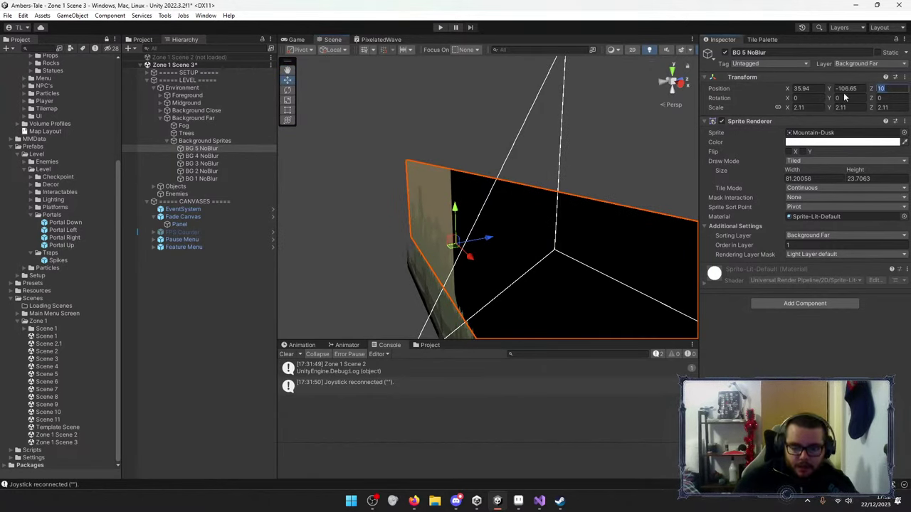
text(5)
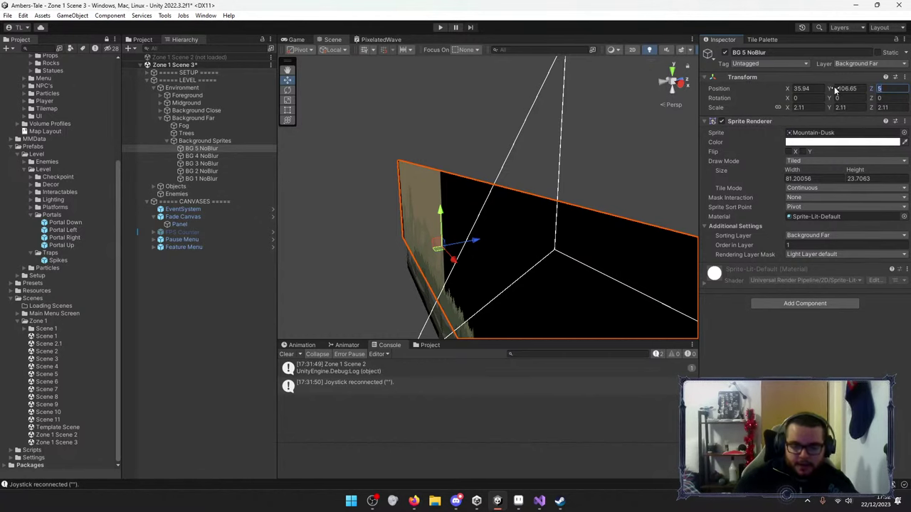
text(10)
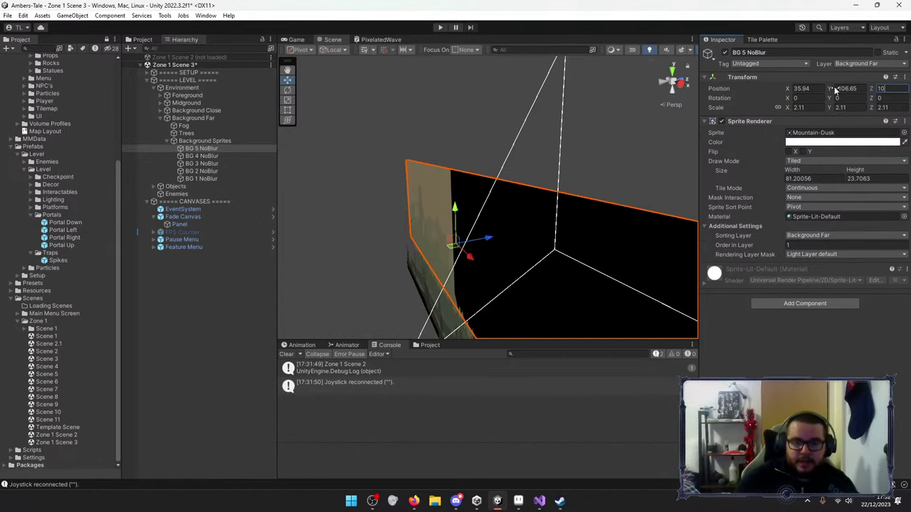
click(627, 49)
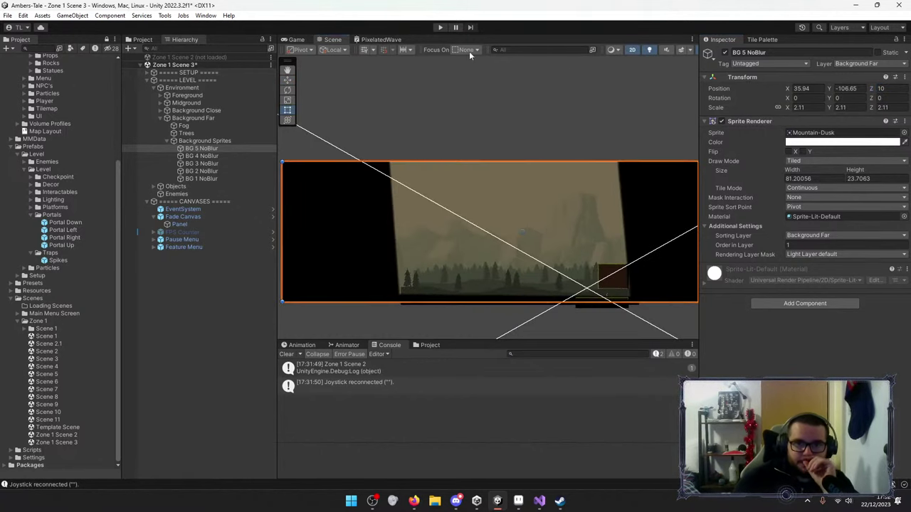
Play test the scene again, moving the character along the ground and onto the block to check the background depth, and stop the test.
click(439, 27)
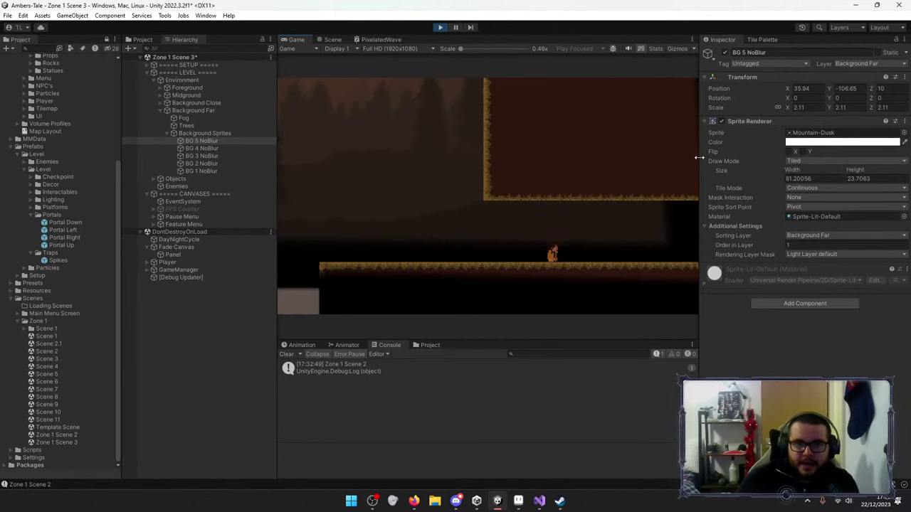
key(Left)
key(space)
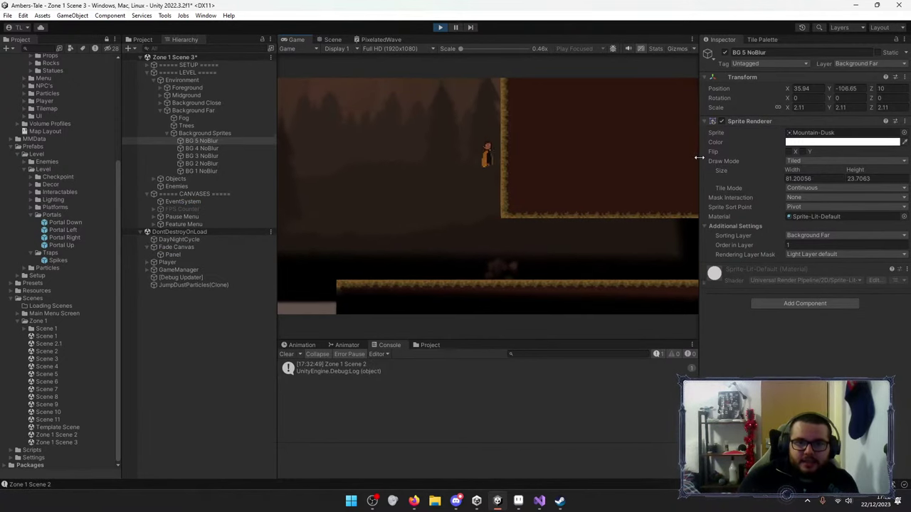
key(Up)
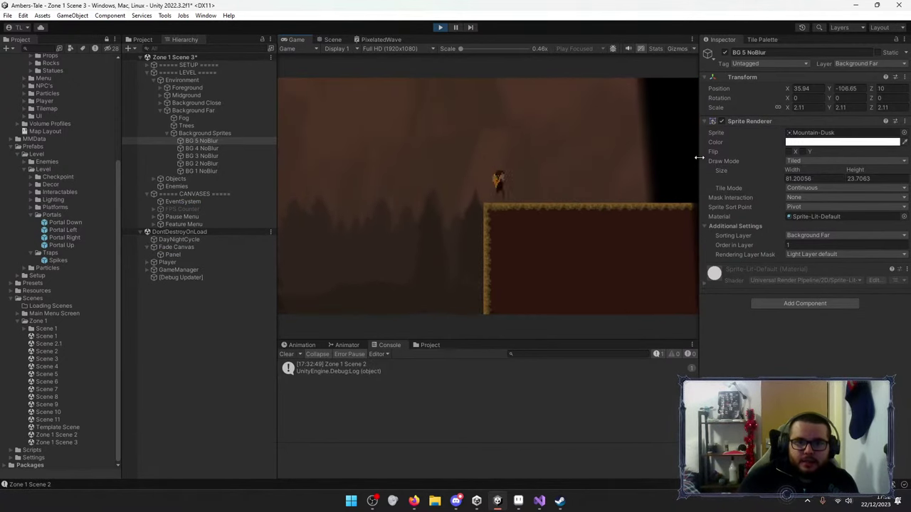
key(Right)
key(Left)
key(space)
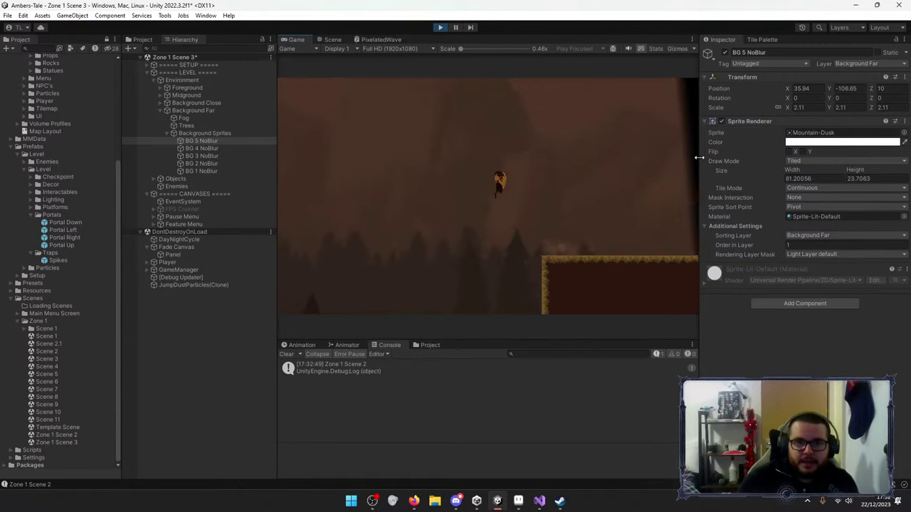
key(Left)
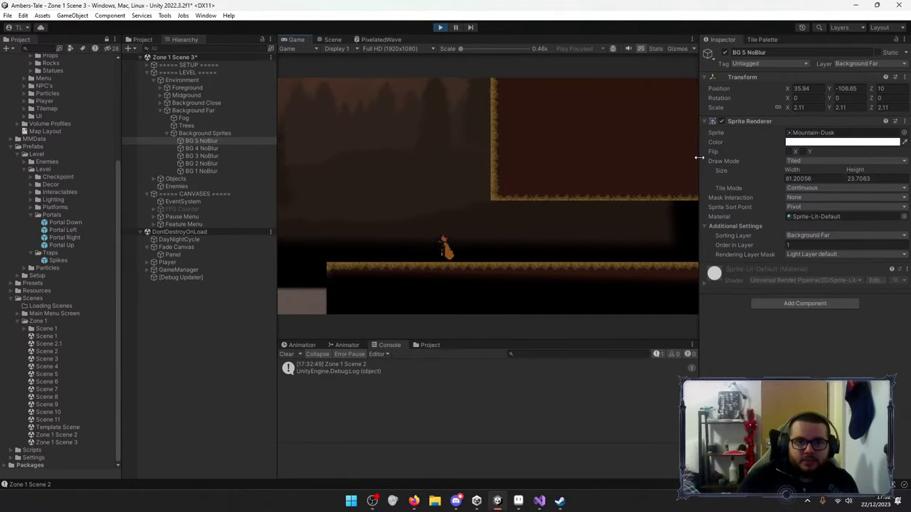
key(Left)
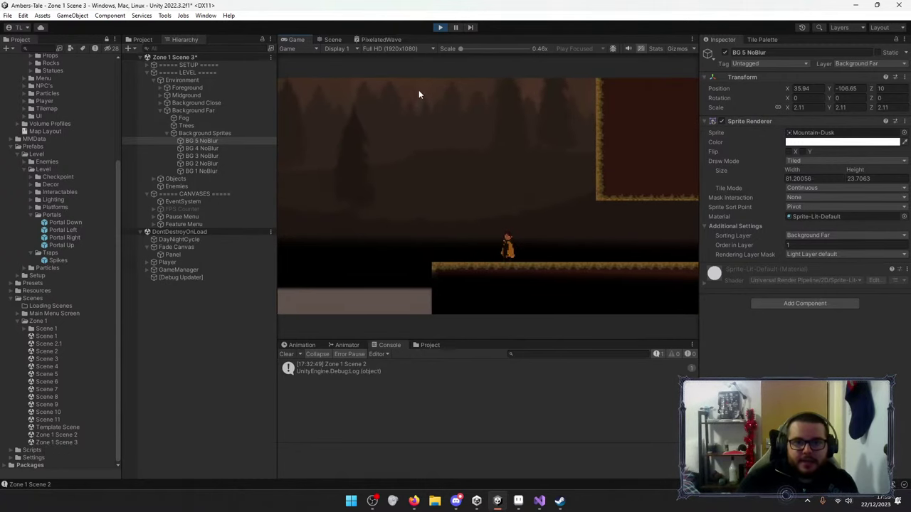
key(Right)
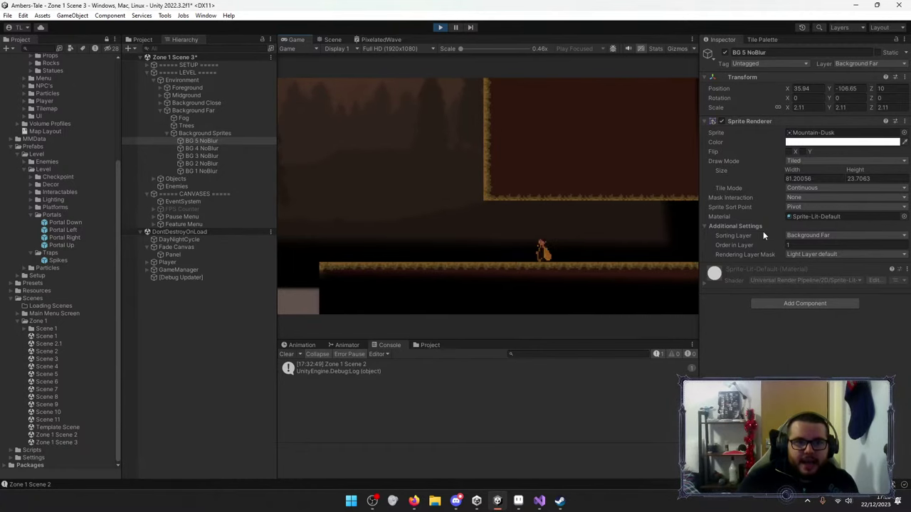
key(Left)
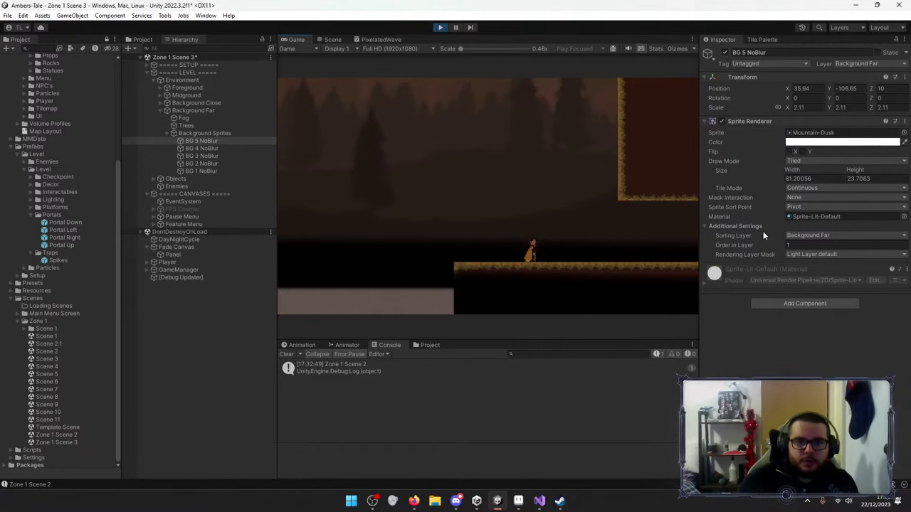
key(space)
key(Right)
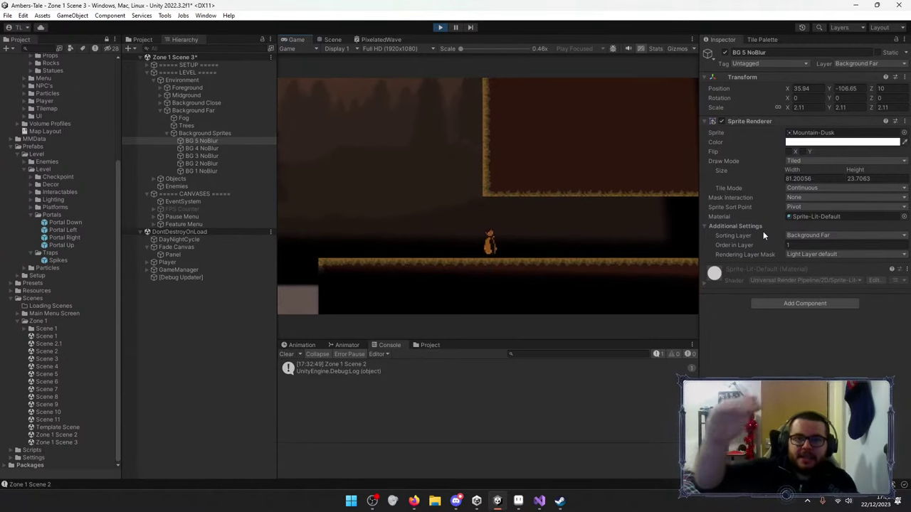
key(Left)
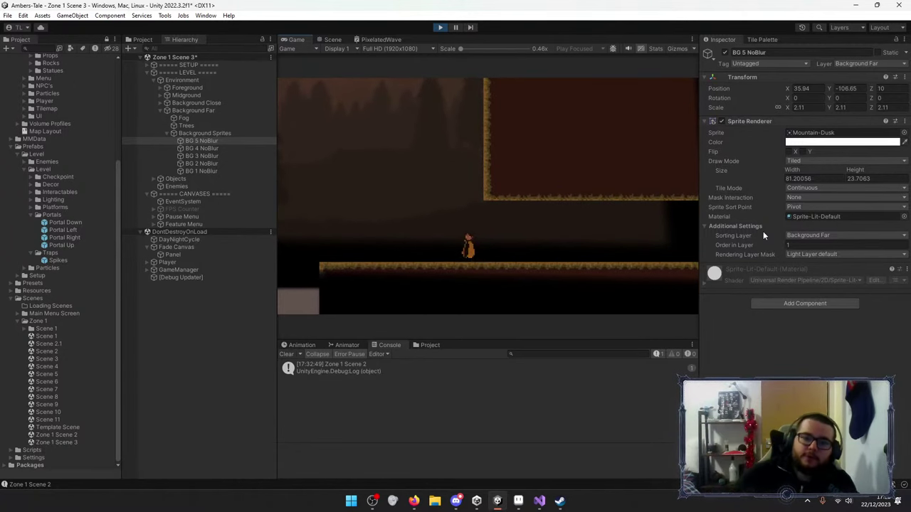
key(space)
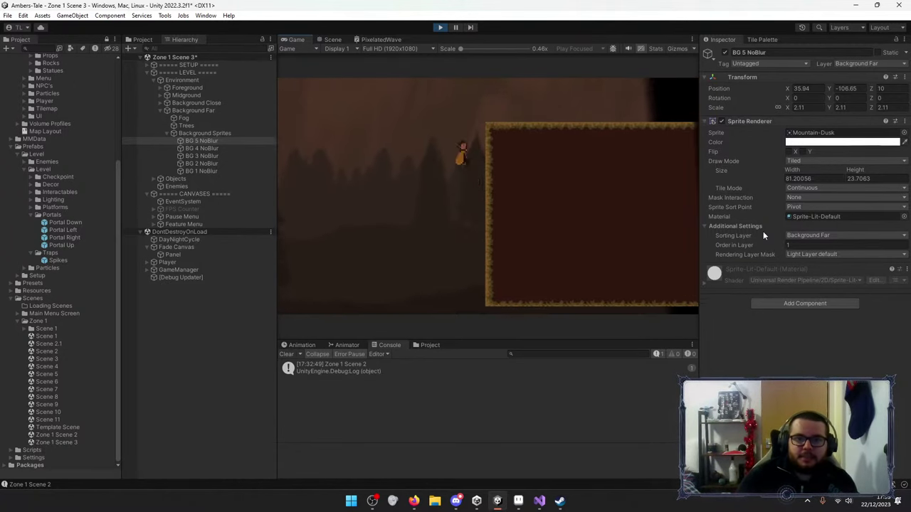
key(Right)
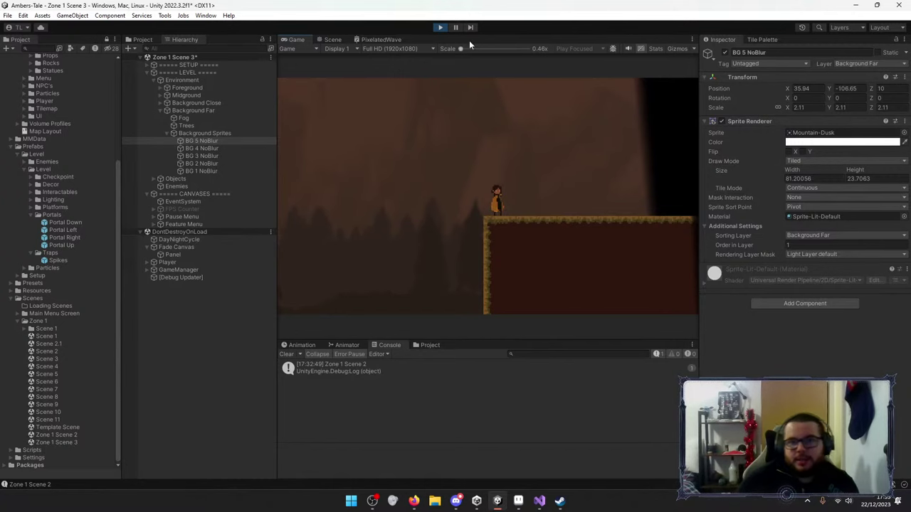
click(440, 27)
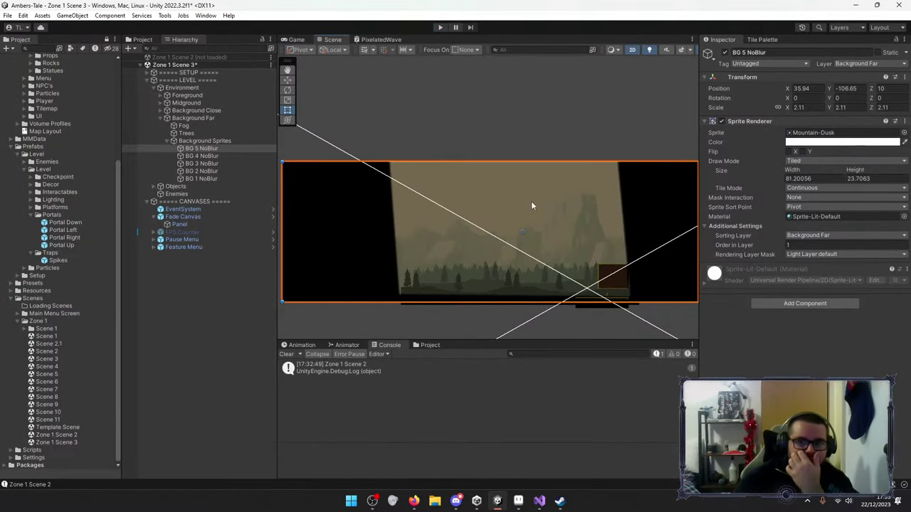
Move the BG 5 NoBlur mountain background up to about Y -103.6.
click(589, 249)
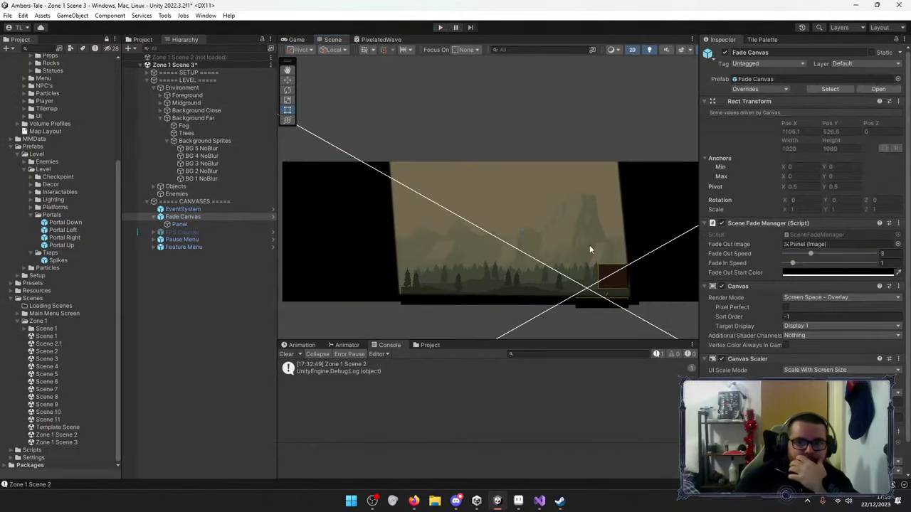
click(201, 178)
key(Up)
key(Up)
key(Up)
key(Up)
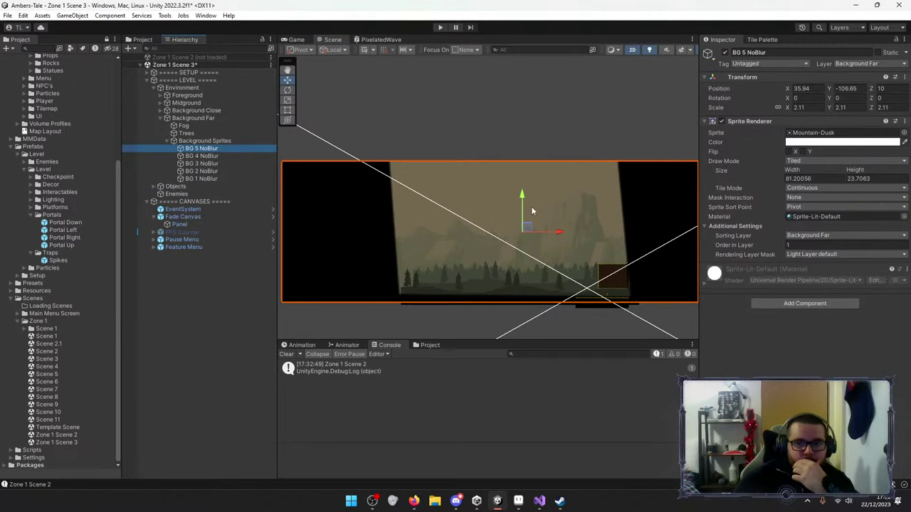
drag(530, 206, 527, 193)
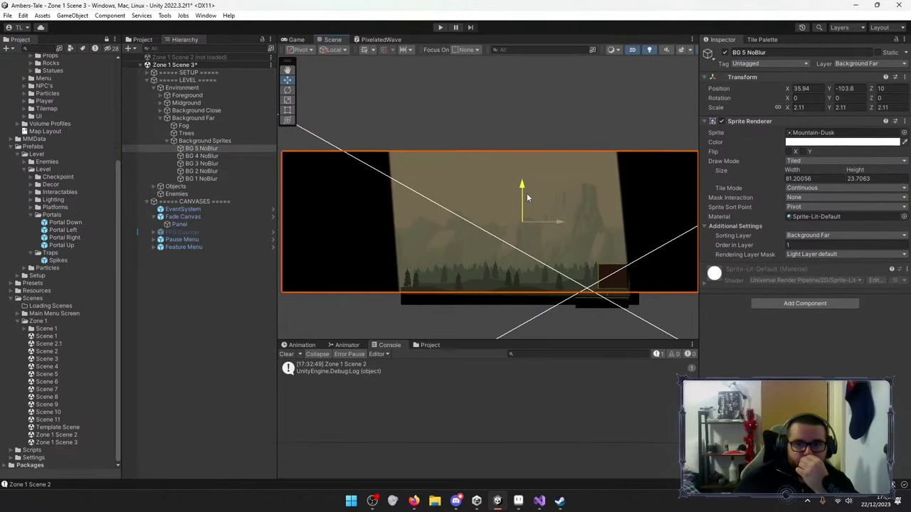
click(473, 230)
middle_drag(555, 262, 422, 221)
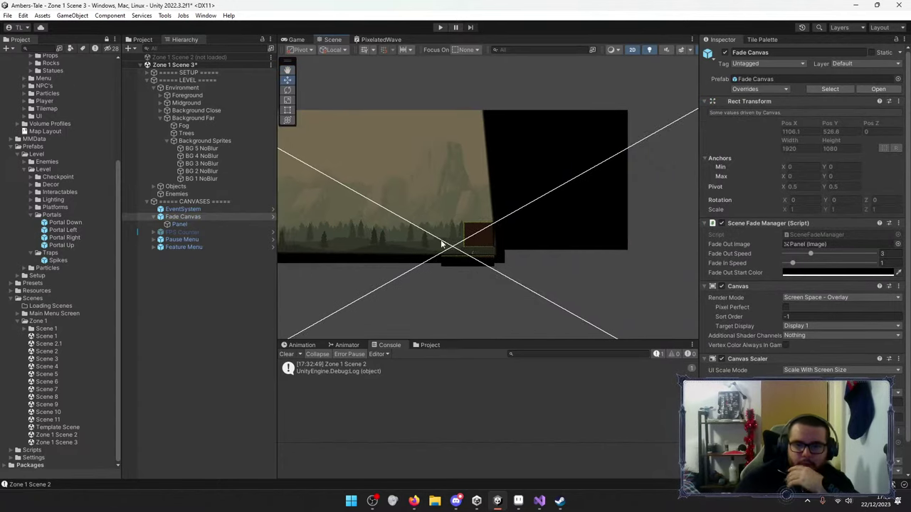
Examine the BG 5 NoBlur mountain background's coverage and depth in 2D and perspective, and return to the 2D view.
mouse_move(522, 508)
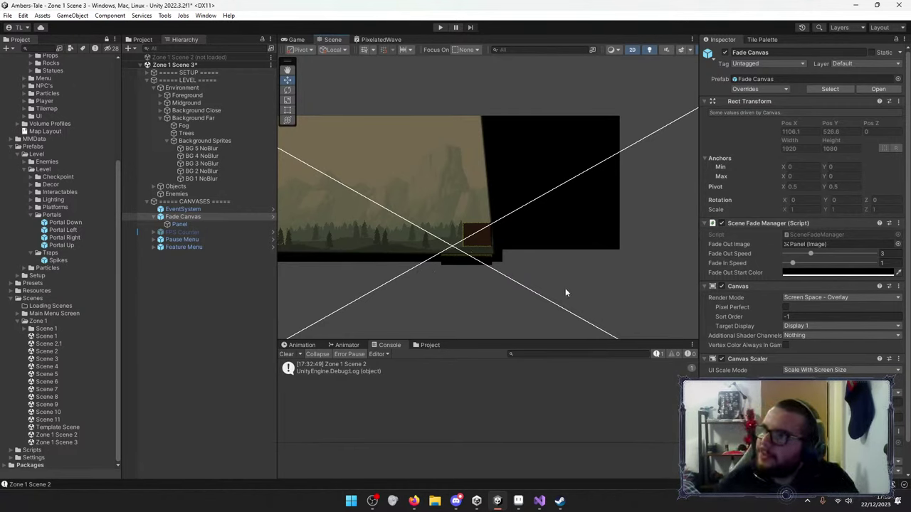
click(382, 161)
key(f)
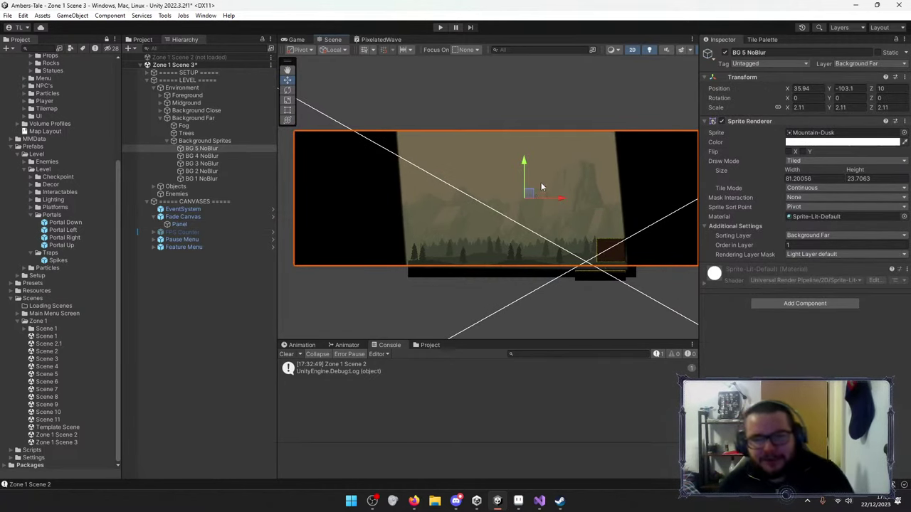
scroll(476, 185, up, 3)
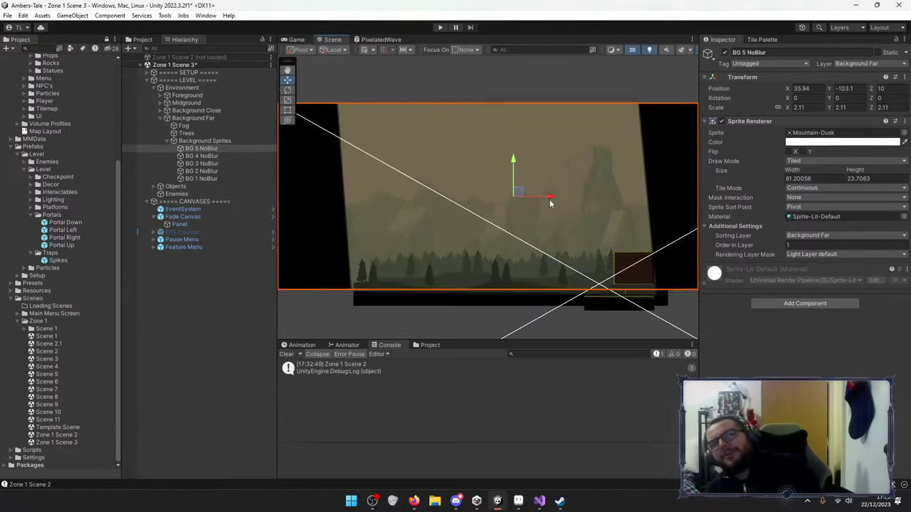
middle_drag(520, 230, 471, 219)
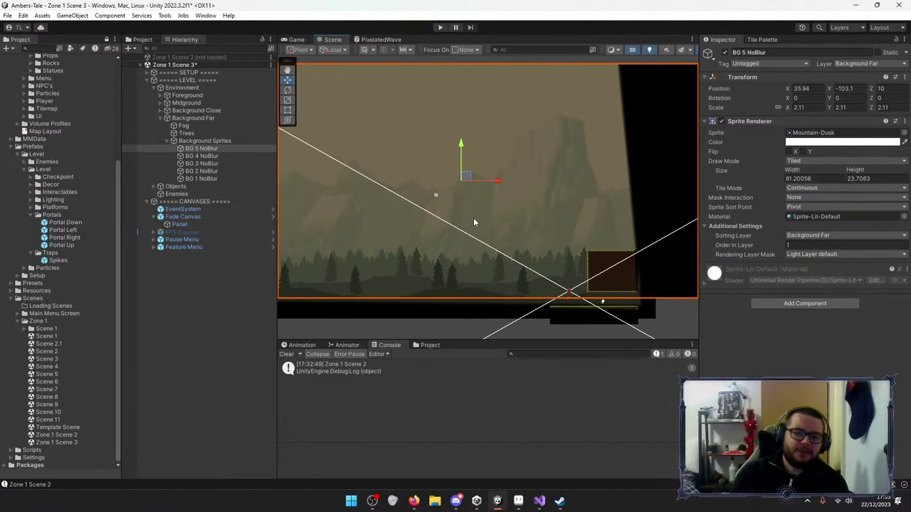
scroll(505, 215, up, 1)
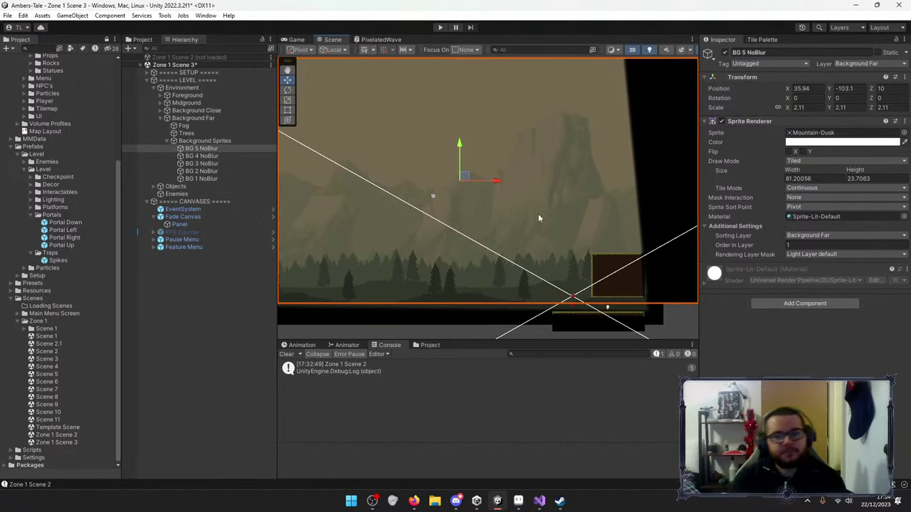
click(632, 49)
alt+drag(587, 169, 441, 218)
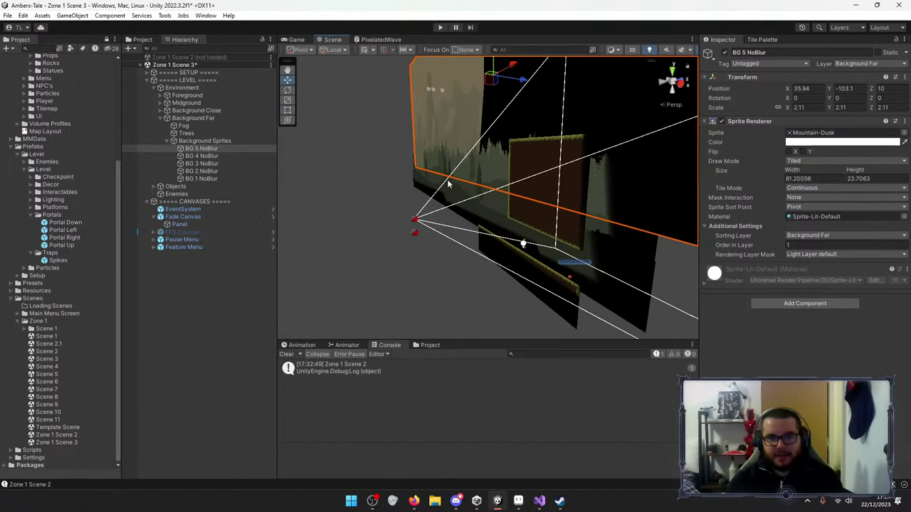
alt+drag(497, 161, 556, 236)
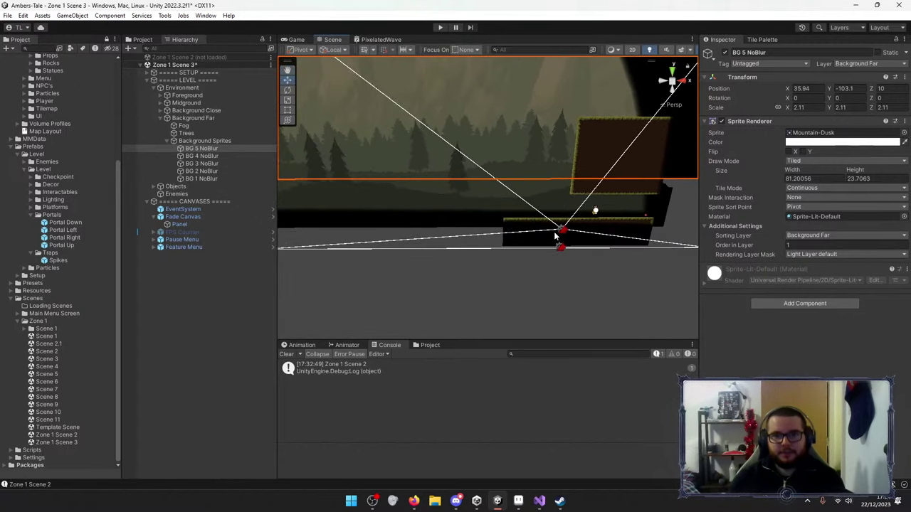
alt+drag(562, 205, 511, 204)
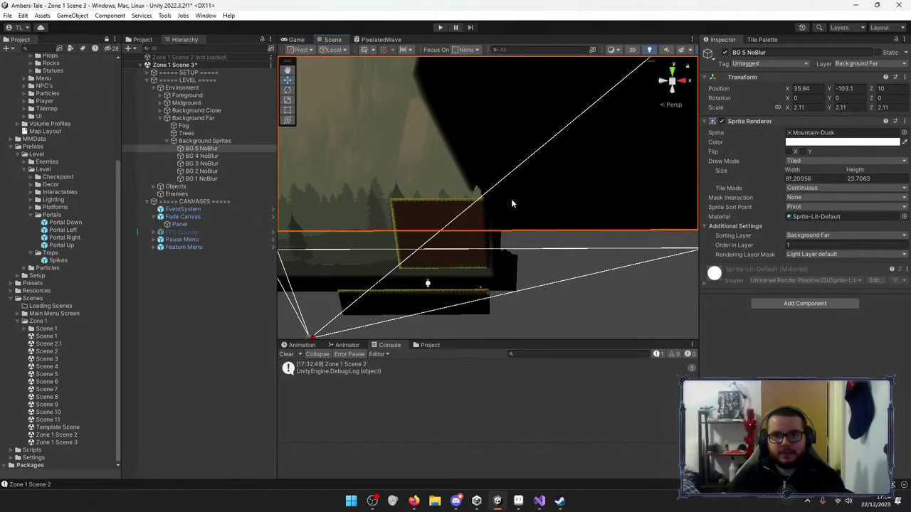
click(638, 51)
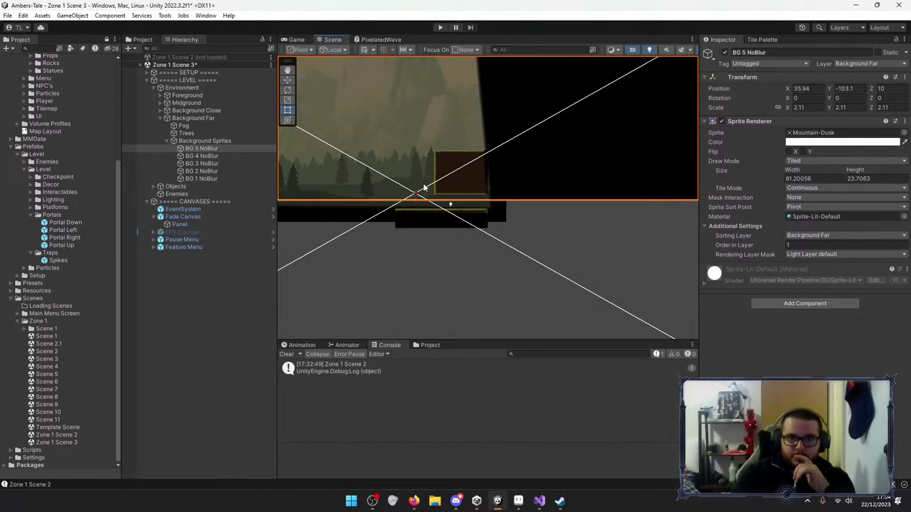
Deselect the mountain background, widen the Scene view and hide the gizmos to show the level unobstructed.
scroll(411, 170, up, 2)
click(366, 266)
scroll(458, 247, up, 2)
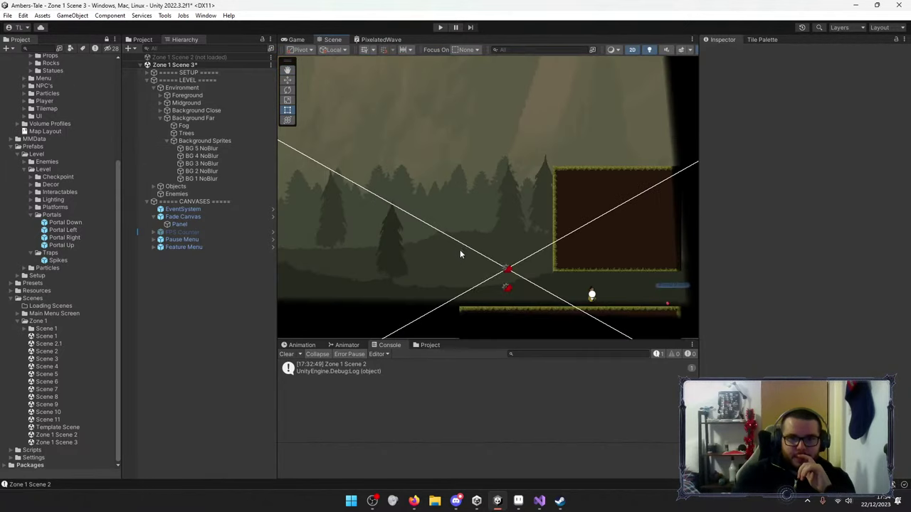
scroll(462, 258, up, 2)
scroll(587, 189, up, 1)
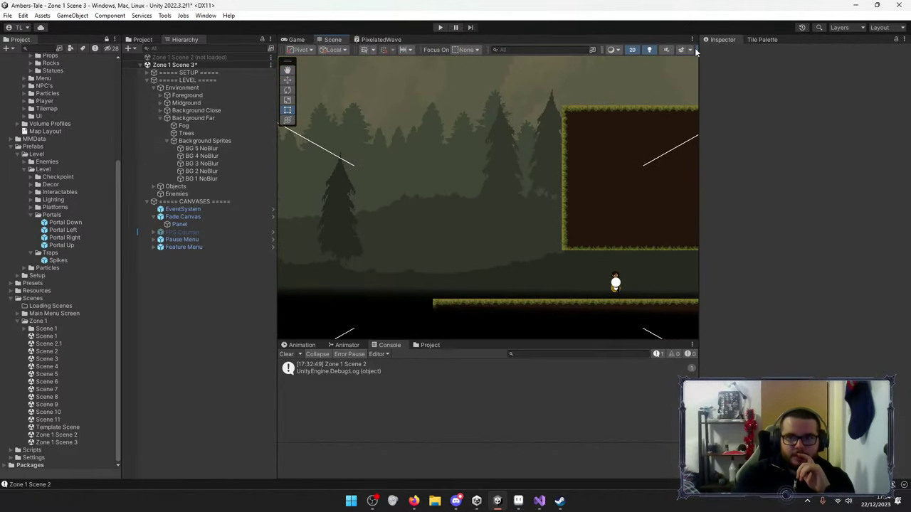
drag(697, 60, 755, 61)
click(740, 50)
scroll(425, 242, down, 3)
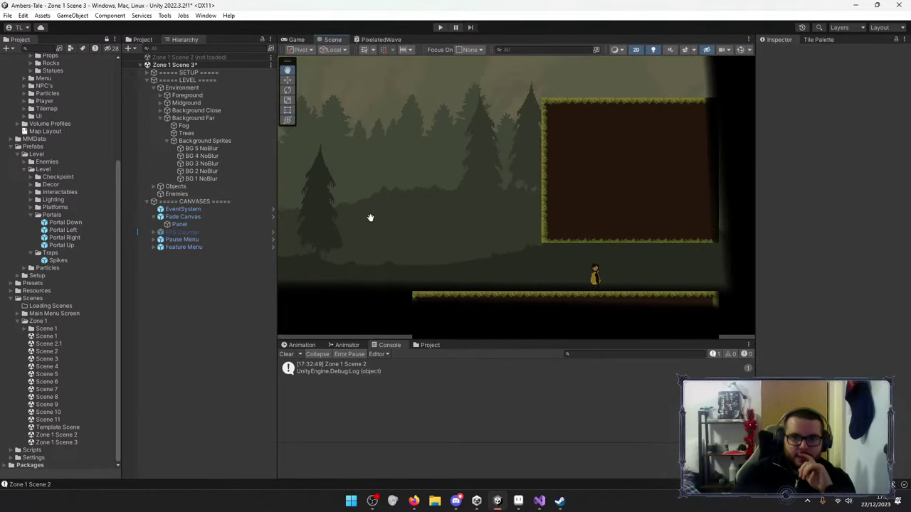
scroll(561, 254, down, 3)
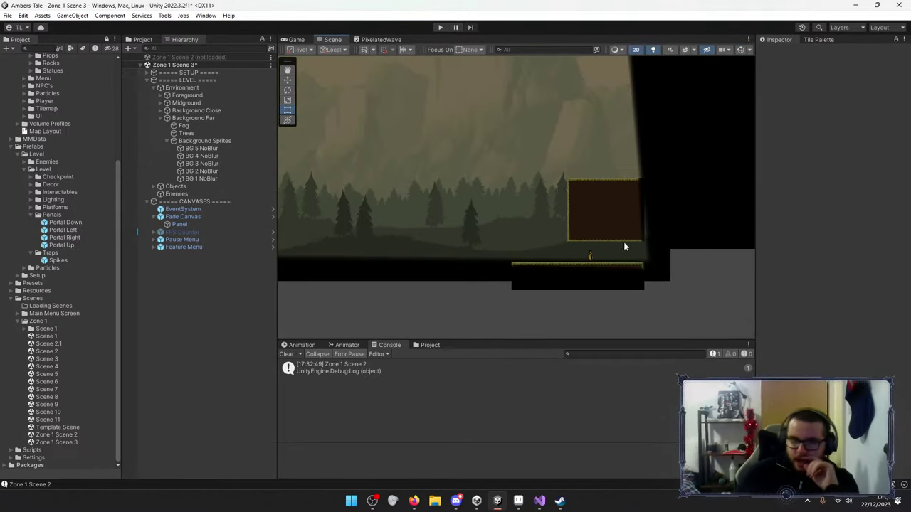
middle_drag(589, 240, 582, 266)
scroll(582, 266, up, 1)
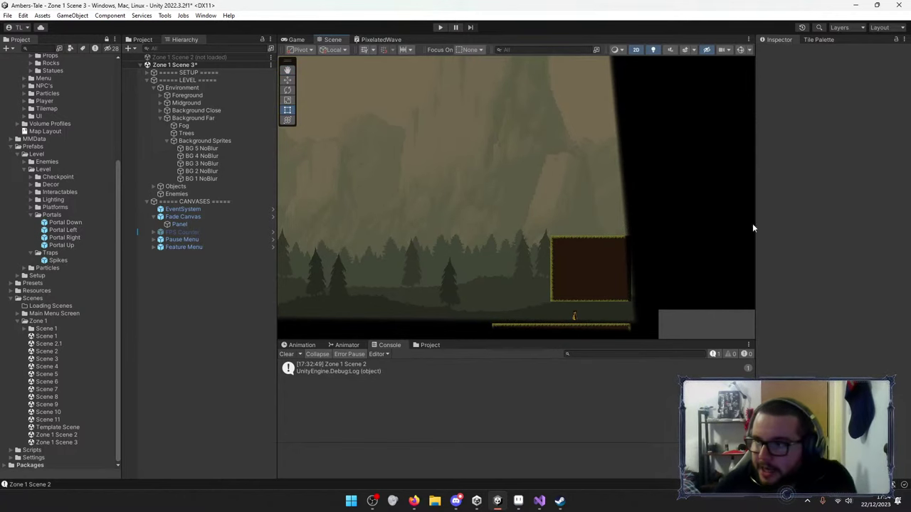
Compare the Unity scene with the Map Layout drawing in Aseprite, ending on the drawing.
click(518, 501)
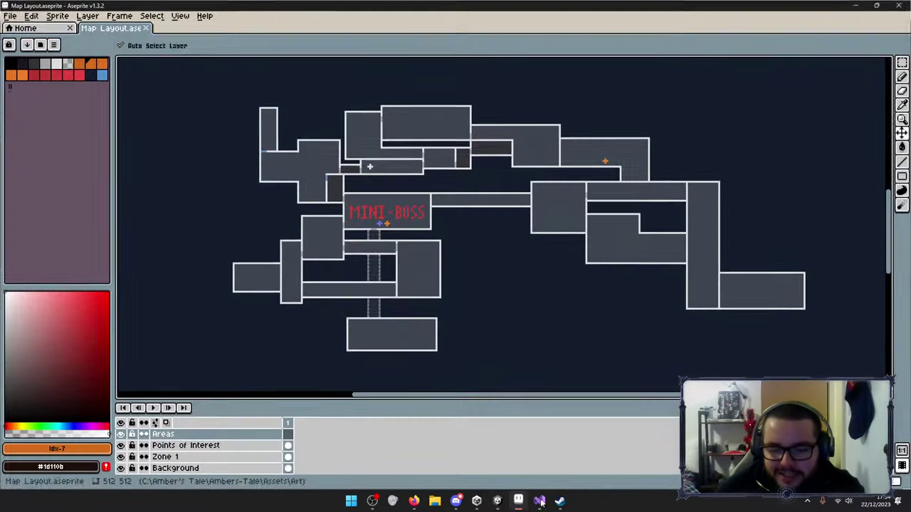
click(856, 6)
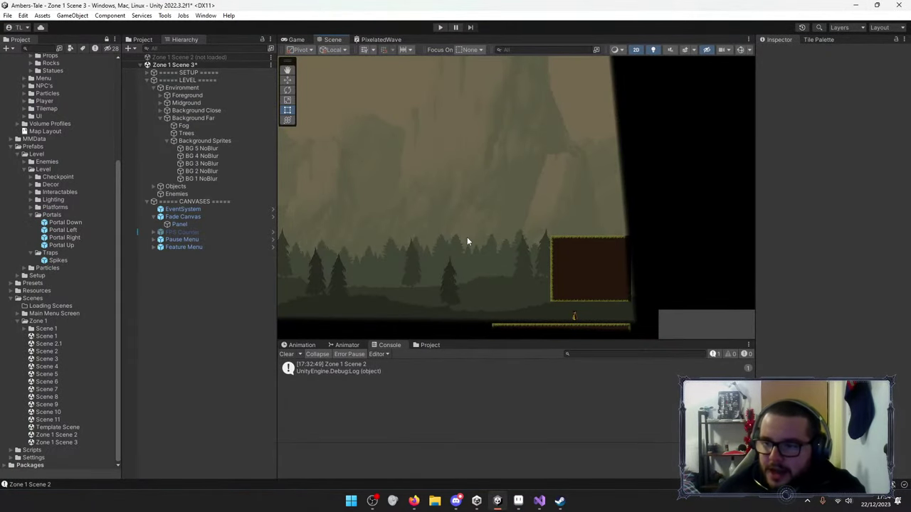
scroll(463, 241, down, 4)
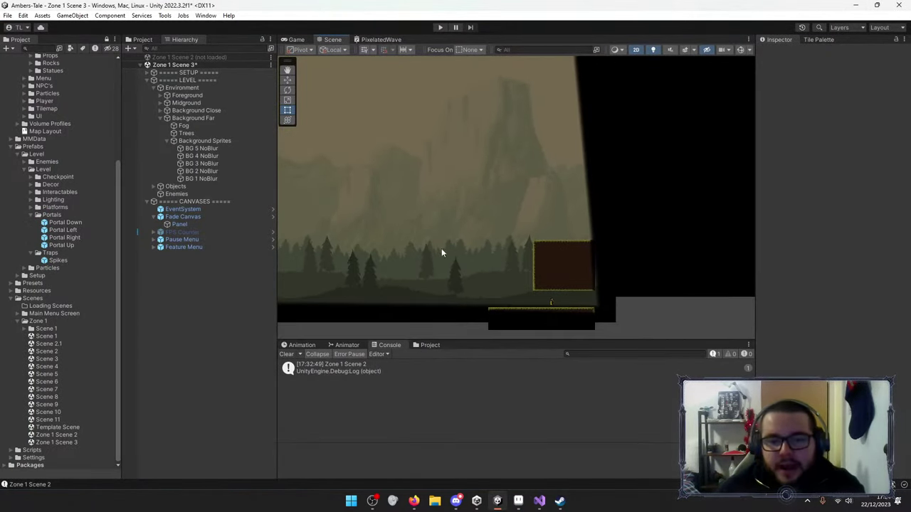
click(518, 501)
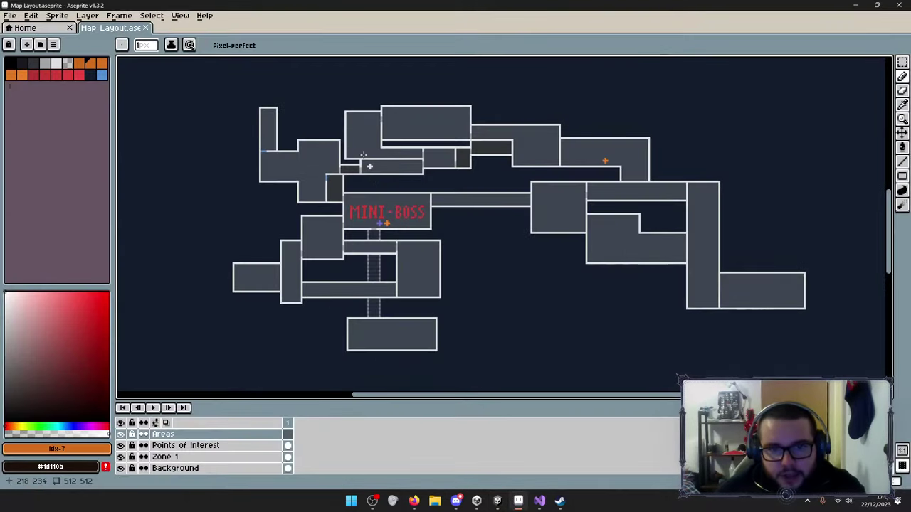
Sketch trial orange routes in the L-shaped room above the white-cross corridor and undo them.
mouse_move(407, 155)
mouse_down()
mouse_move(376, 155)
mouse_move(365, 139)
mouse_up()
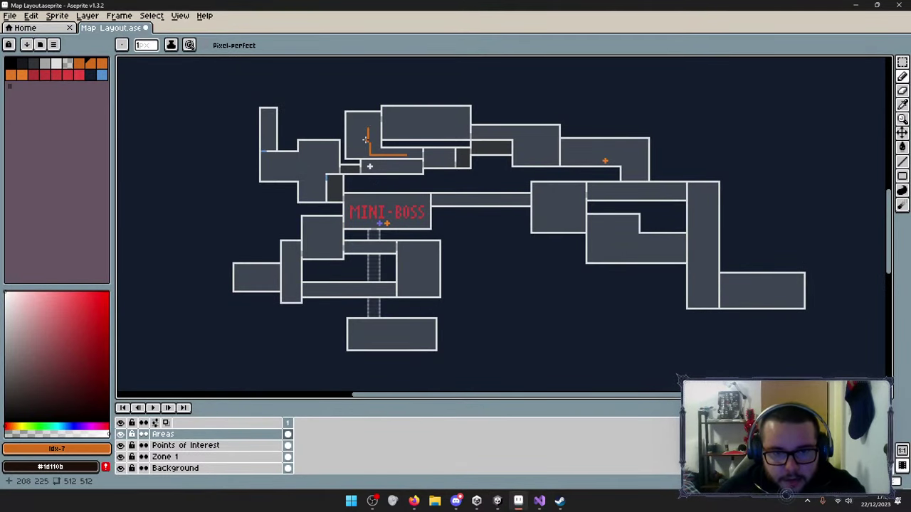
key(ctrl+z)
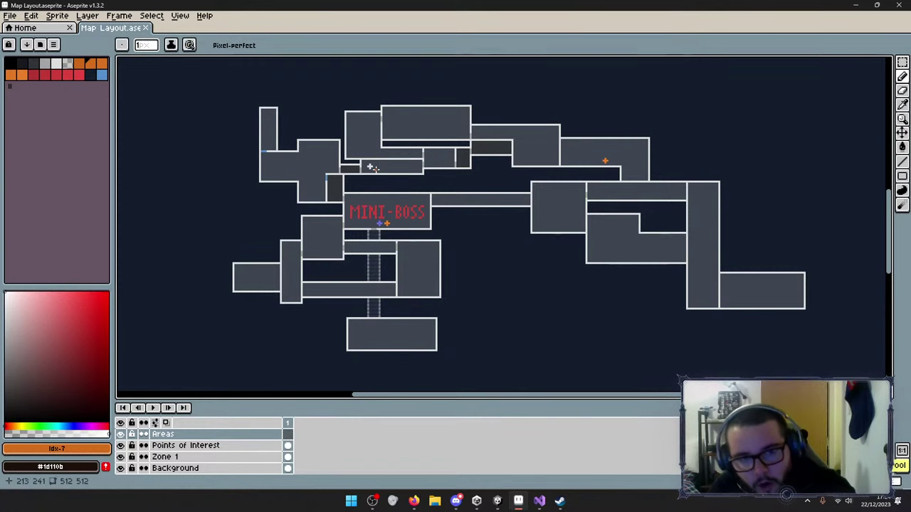
drag(363, 152, 362, 130)
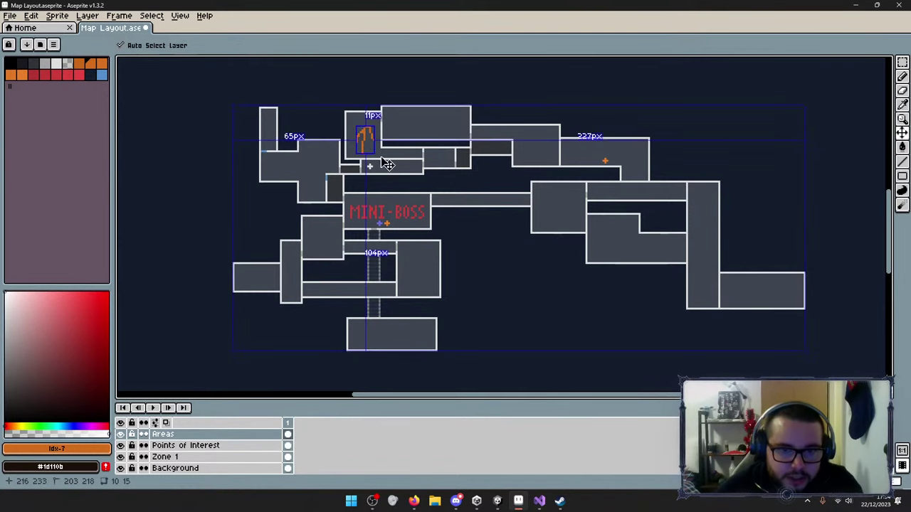
key(ctrl+z)
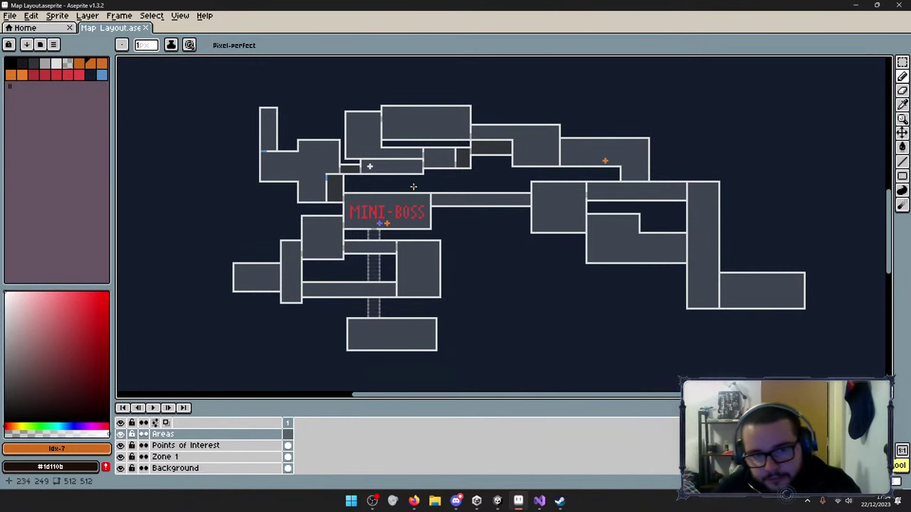
Sketch a trial orange route eastward from the white cross along its corridor and undo it.
scroll(392, 178, up, 4)
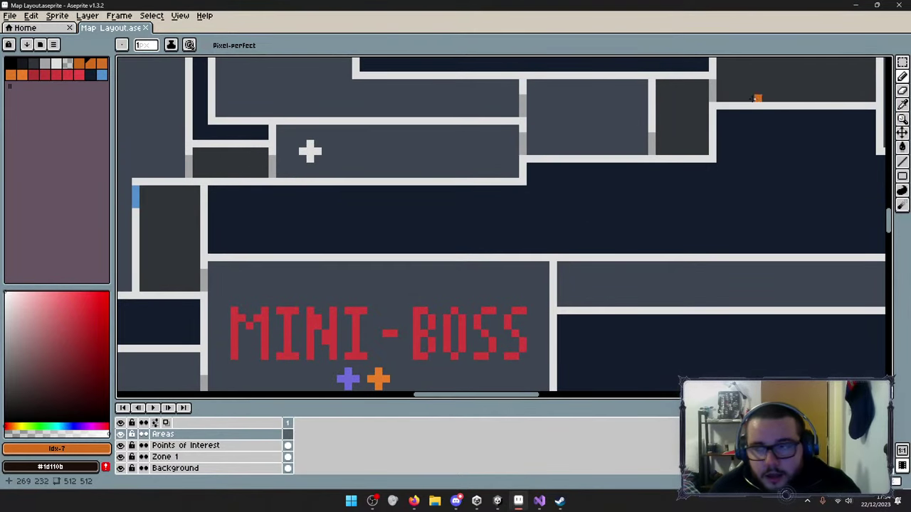
mouse_move(328, 151)
mouse_down()
mouse_move(398, 154)
mouse_move(434, 178)
mouse_up()
key(ctrl+z)
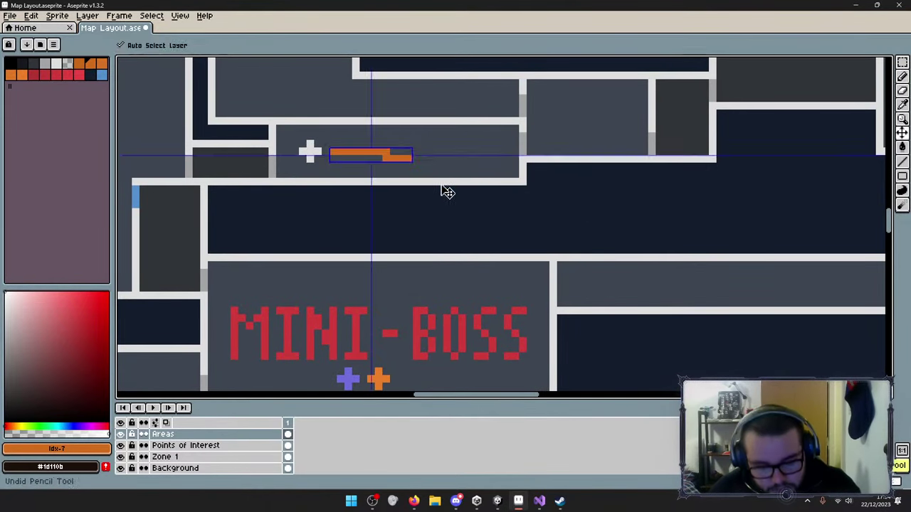
key(ctrl+z)
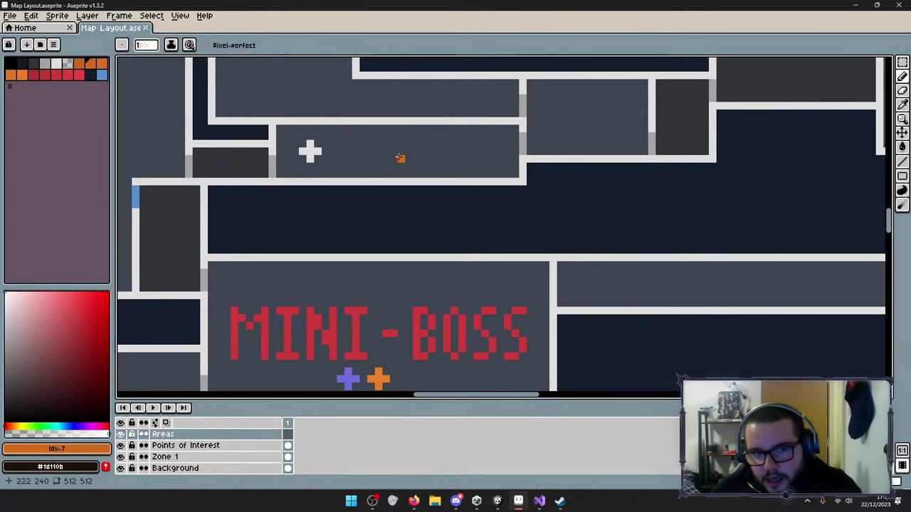
Sketch trial orange strokes around the doorway between the small square room and the dark room, and undo them.
scroll(449, 170, right, 3)
scroll(449, 170, up, 1)
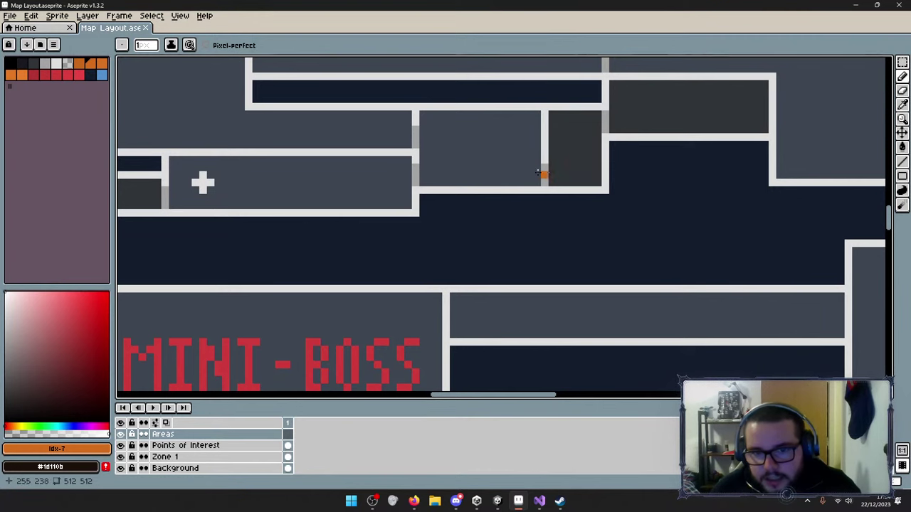
mouse_move(537, 174)
mouse_down()
mouse_move(559, 182)
mouse_move(555, 169)
mouse_move(577, 188)
mouse_move(535, 206)
mouse_up()
key(ctrl)
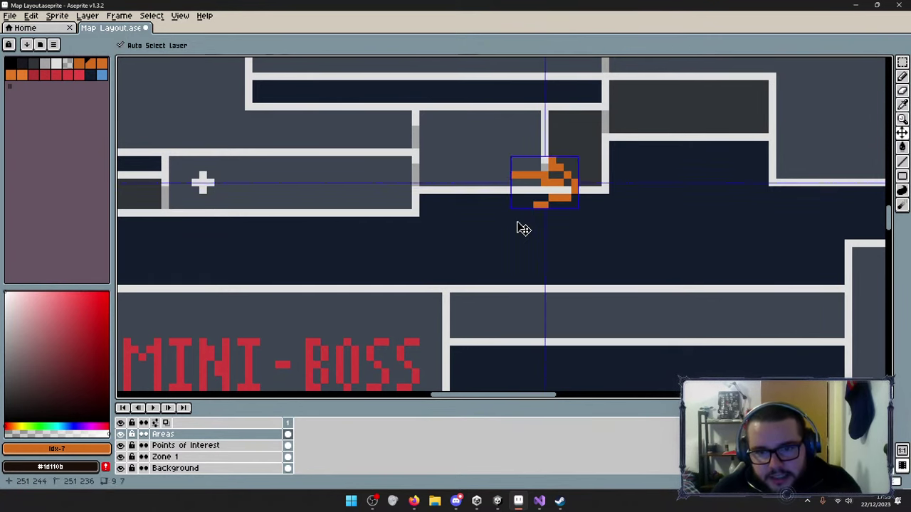
key(ctrl+z)
key(ctrl+z)
key(ctrl+z)
Sketch a trial orange route climbing through the small dark room from its west doorway and undo it.
mouse_move(545, 174)
mouse_down()
mouse_move(582, 130)
mouse_move(562, 134)
mouse_move(596, 125)
mouse_move(608, 160)
mouse_up()
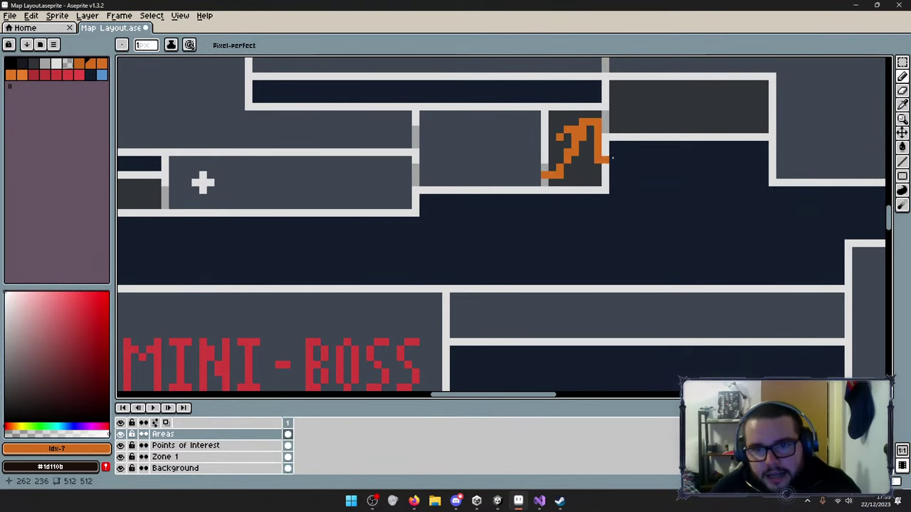
key(ctrl+z)
key(ctrl+z)
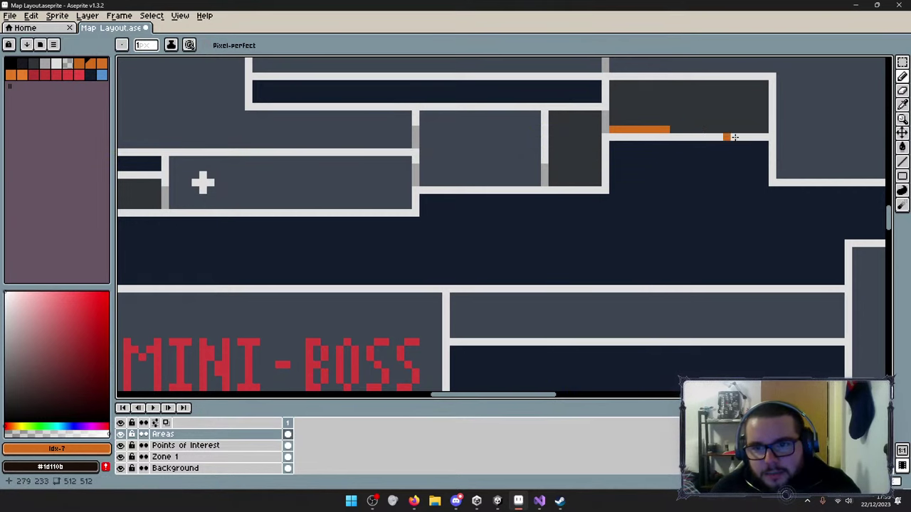
Sketch trial orange strokes in the white-cross corridor and the adjoining small square room, and undo each one.
scroll(673, 212, left, 3)
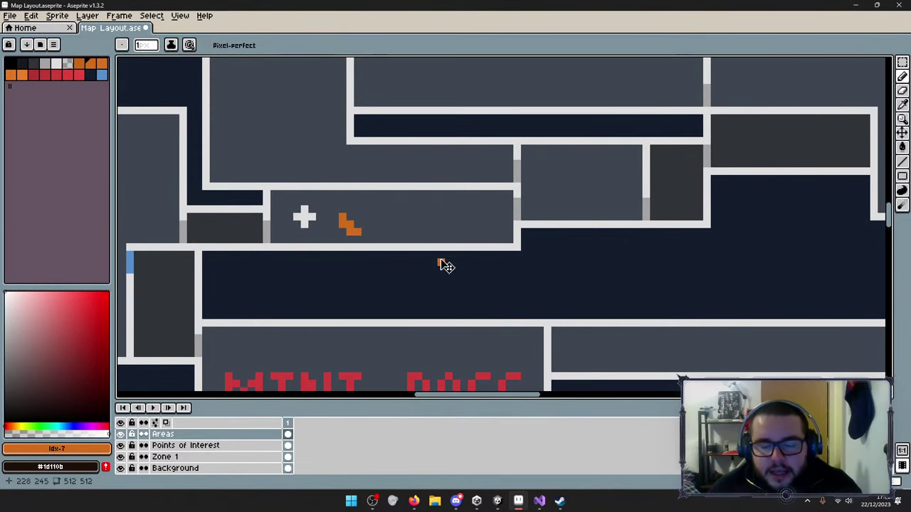
key(ctrl+z)
drag(562, 154, 586, 220)
key(ctrl+z)
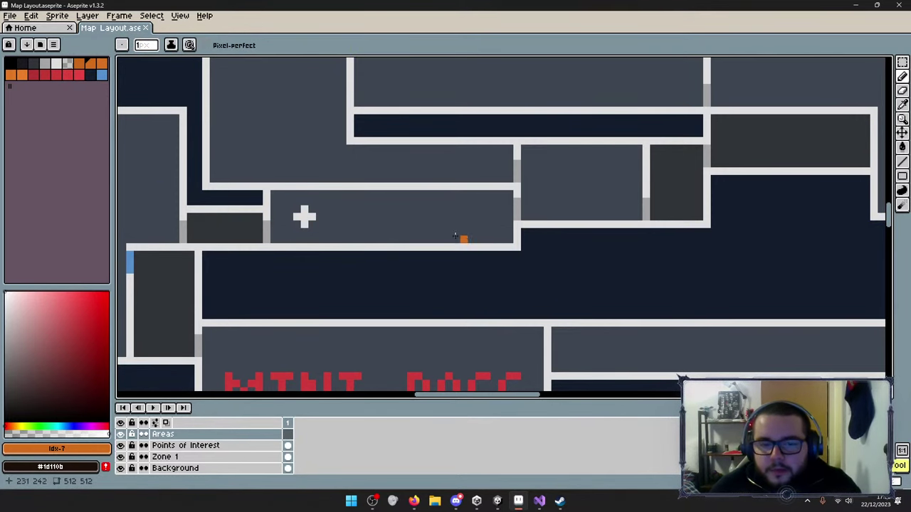
drag(553, 207, 448, 213)
key(ctrl+z)
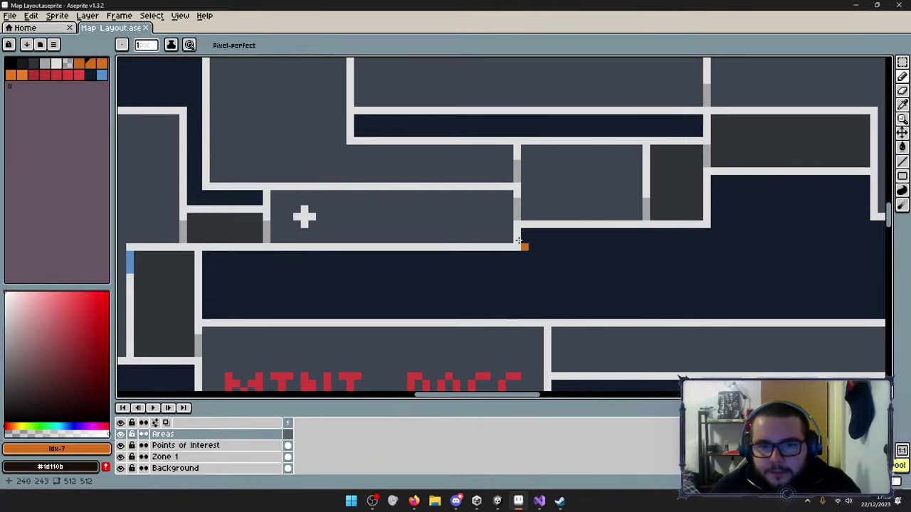
Sketch a trial orange route westward through the L-shaped room's lower passage and up its tall part, and undo it.
middle_drag(470, 214, 622, 286)
mouse_move(567, 240)
mouse_down()
mouse_move(477, 239)
mouse_move(451, 226)
mouse_move(433, 234)
mouse_move(484, 228)
mouse_up()
mouse_move(387, 92)
mouse_down()
mouse_move(388, 216)
mouse_move(397, 207)
mouse_move(520, 218)
mouse_move(500, 121)
mouse_move(387, 102)
mouse_up()
key(ctrl+z)
key(ctrl+z)
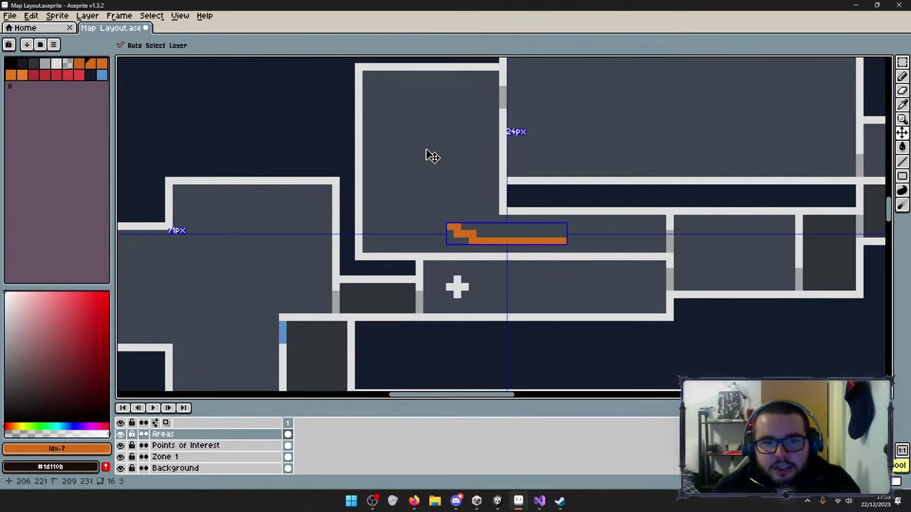
key(ctrl+z)
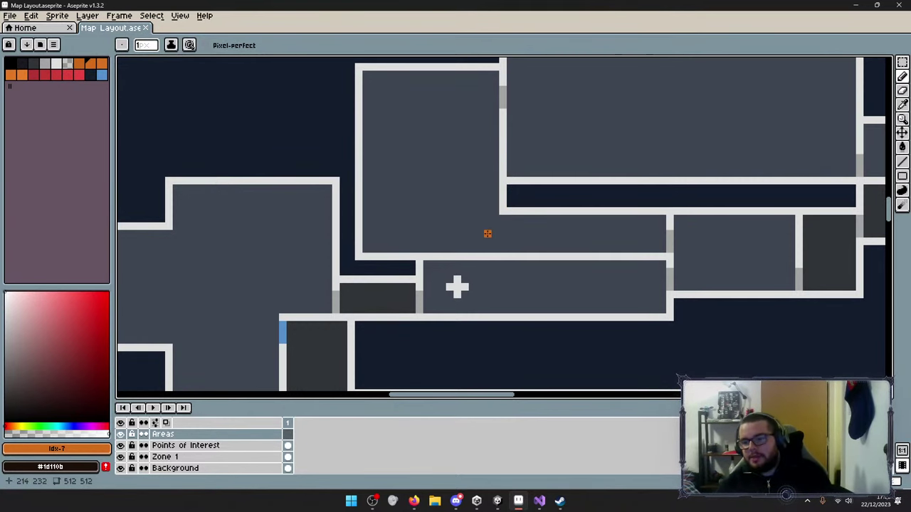
Sketch a trial orange upward arrow in the L-shaped room's tall part and undo it.
mouse_move(446, 228)
mouse_down()
mouse_move(434, 155)
mouse_move(410, 198)
mouse_up()
drag(434, 118, 450, 158)
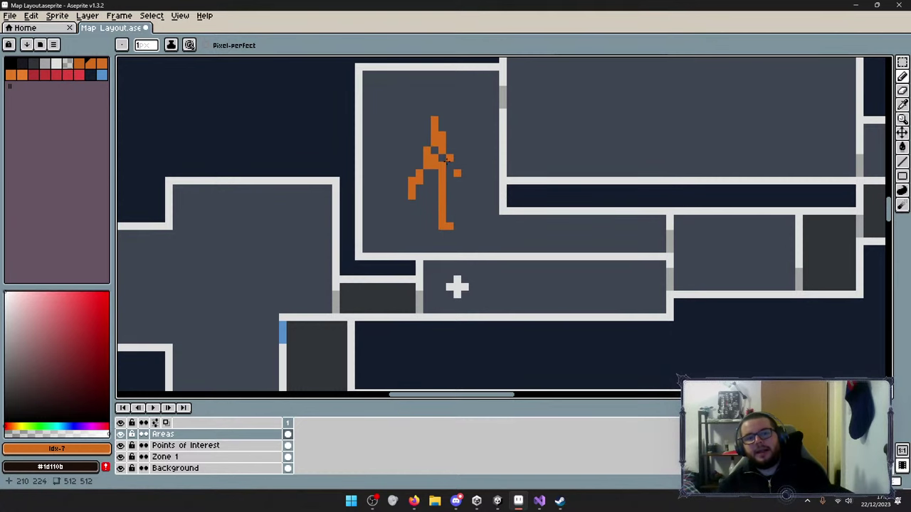
key(ctrl+z)
key(ctrl+z)
key(ctrl+z)
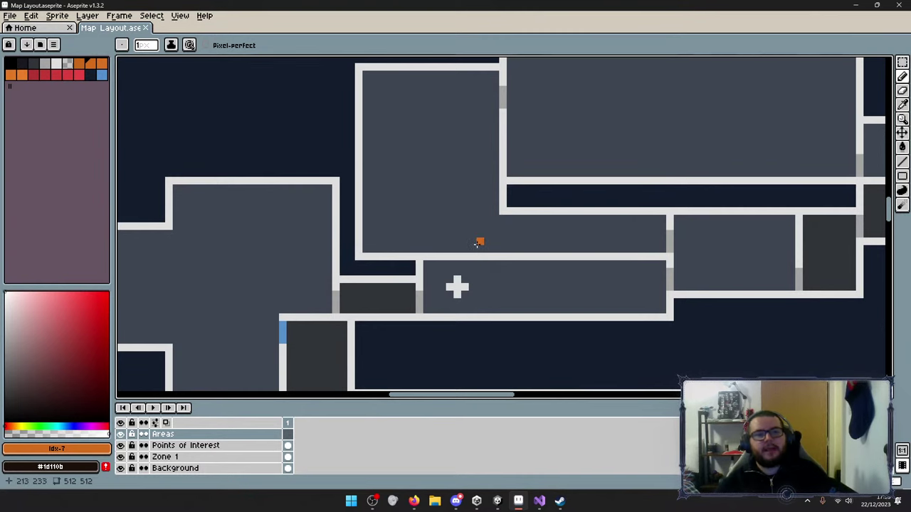
Try a short orange stroke in the L-shaped room's tall part, undo it, and draw an upward arrow there.
scroll(477, 242, up, 1)
middle_drag(434, 168, 441, 244)
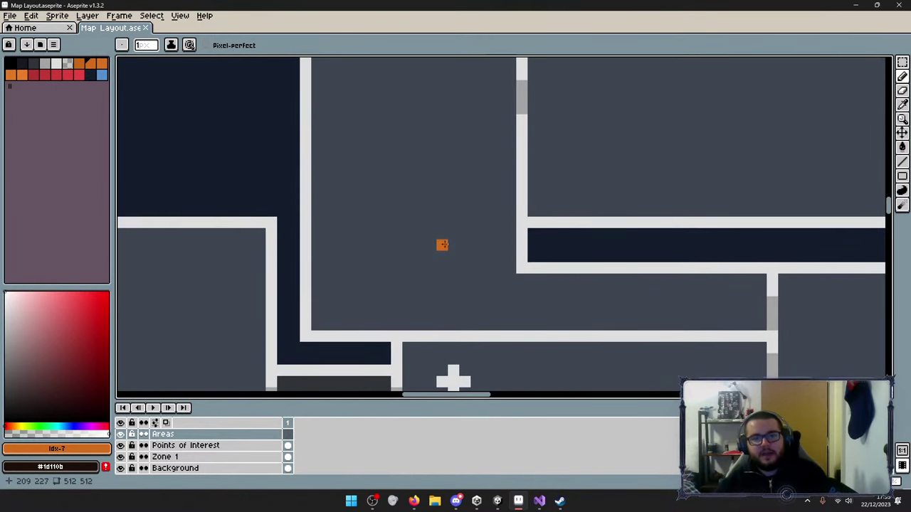
scroll(441, 245, down, 2)
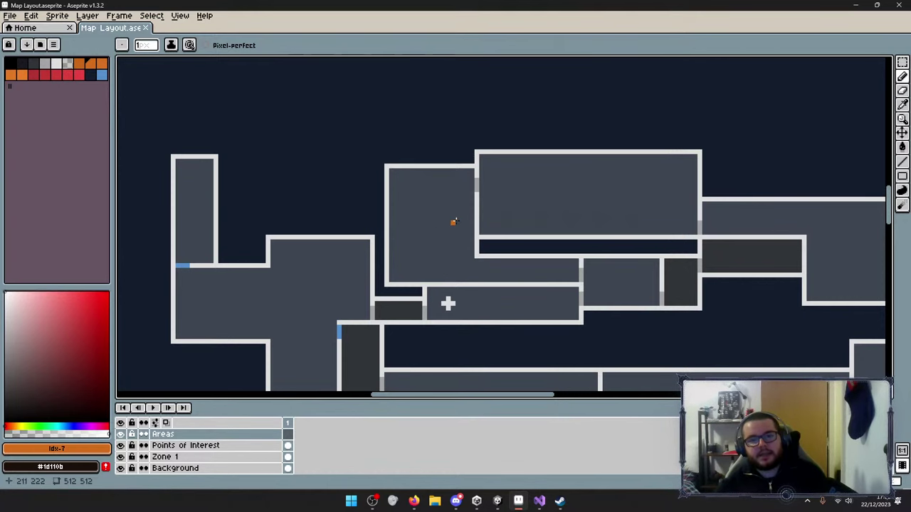
scroll(431, 226, up, 3)
scroll(433, 229, down, 1)
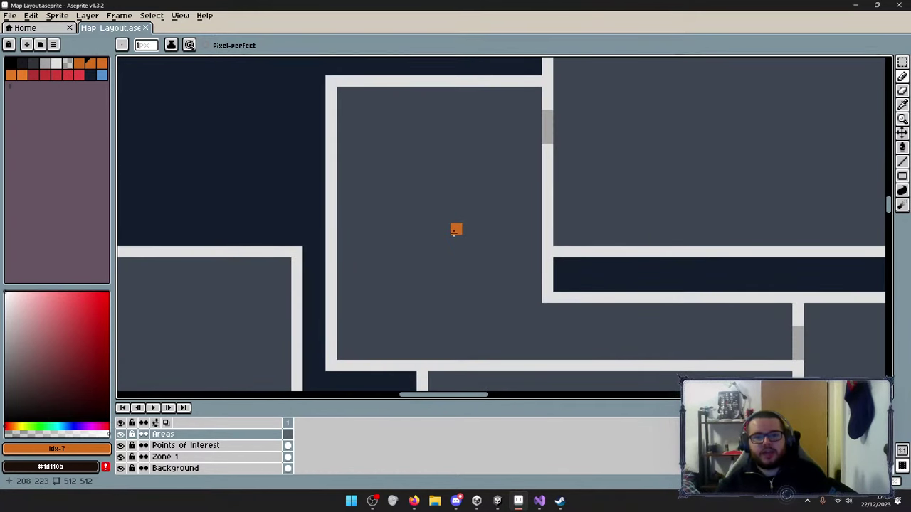
mouse_move(446, 153)
mouse_down()
mouse_move(468, 225)
mouse_move(445, 146)
mouse_up()
key(ctrl+z)
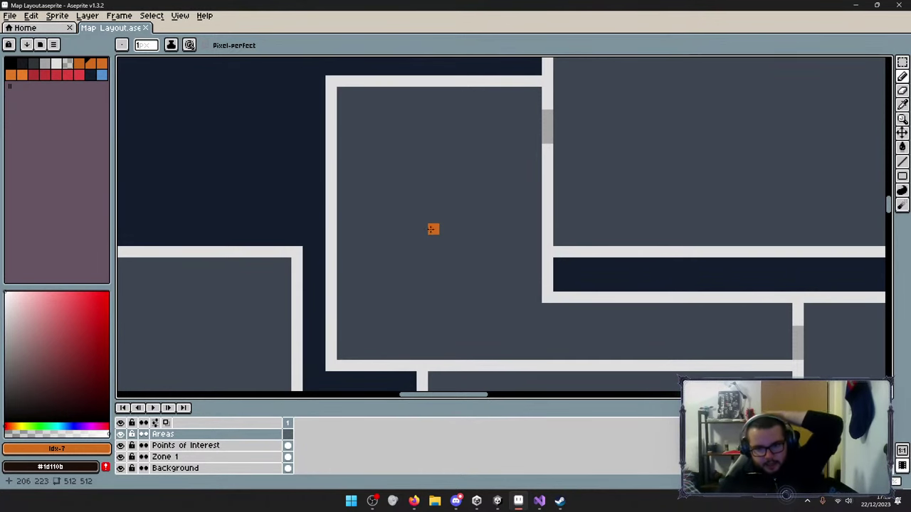
mouse_move(424, 331)
mouse_down()
mouse_move(409, 206)
mouse_move(446, 240)
mouse_up()
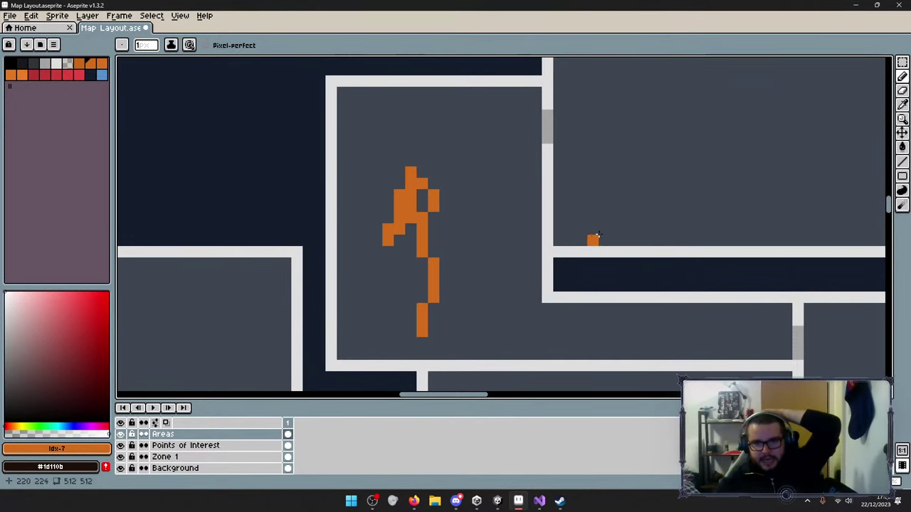
Sketch a trial orange arrow pointing east through the large rectangular room and undo it.
scroll(549, 200, down, 3)
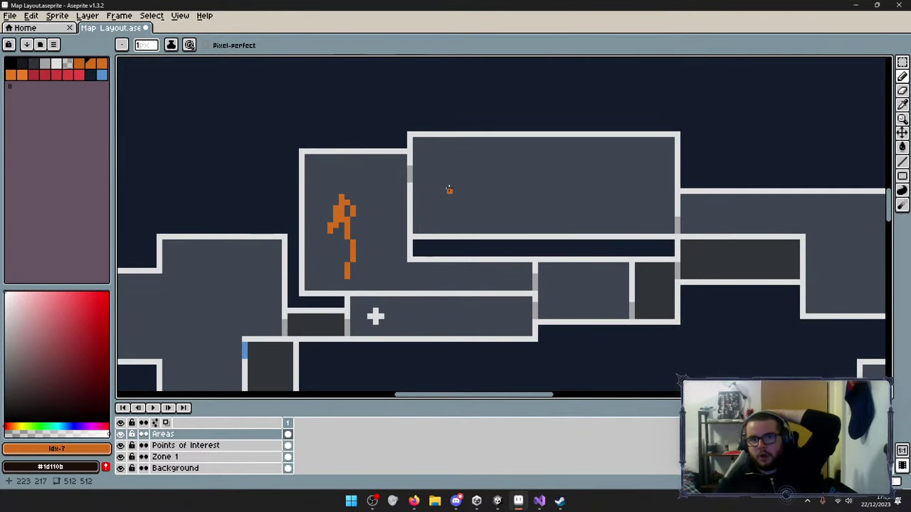
mouse_move(432, 189)
mouse_down()
mouse_move(519, 189)
mouse_move(521, 173)
mouse_move(530, 206)
mouse_up()
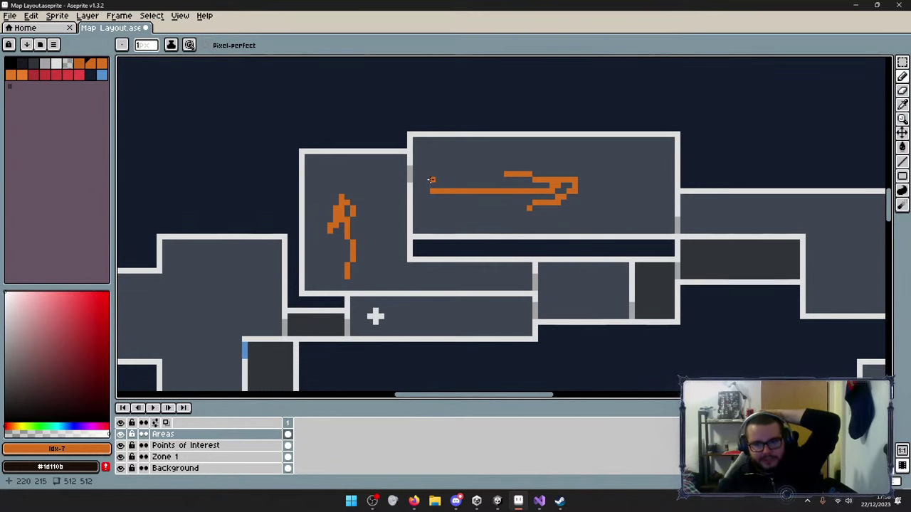
click(467, 185)
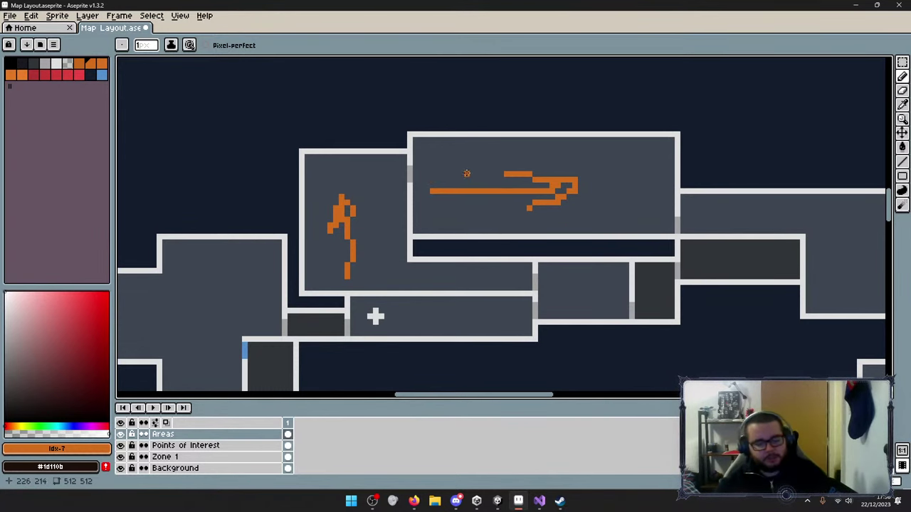
key(ctrl+z)
key(ctrl+z)
key(ctrl+z)
key(ctrl+z)
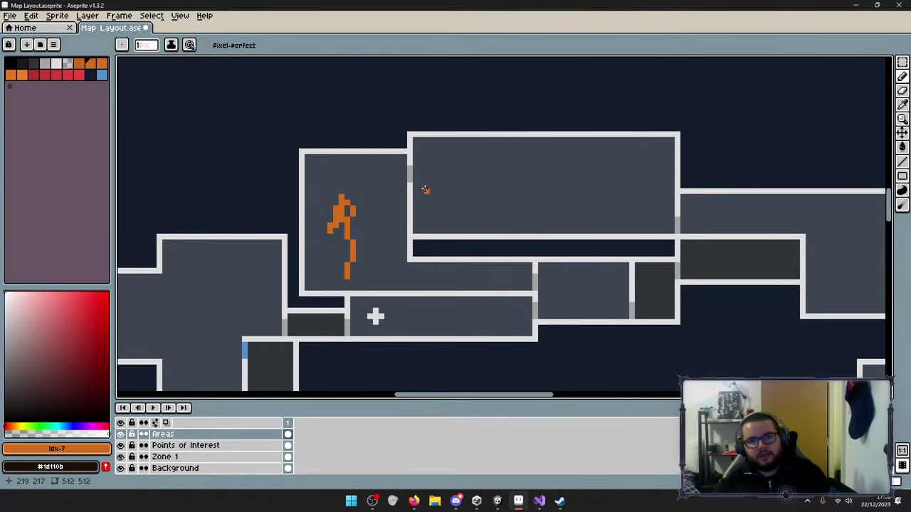
Sketch a closed orange loop in the large room with trial strokes around it, and undo them all.
mouse_move(448, 180)
mouse_down()
mouse_move(528, 163)
mouse_move(605, 173)
mouse_up()
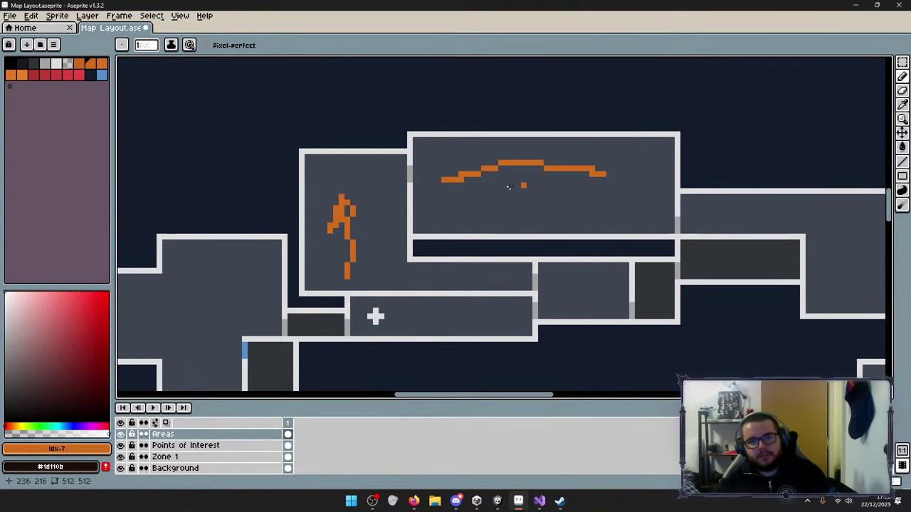
mouse_move(446, 183)
mouse_down()
mouse_move(495, 205)
mouse_move(556, 212)
mouse_move(609, 178)
mouse_up()
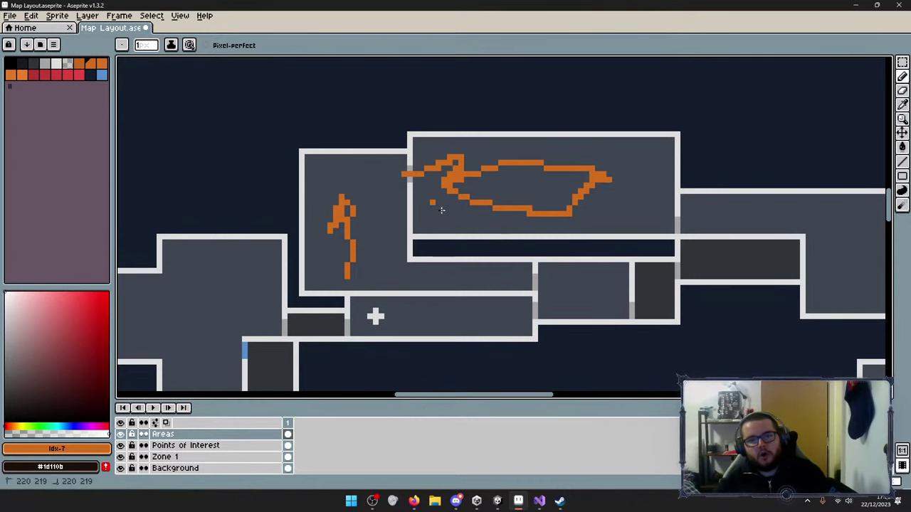
drag(441, 210, 473, 241)
key(ctrl+z)
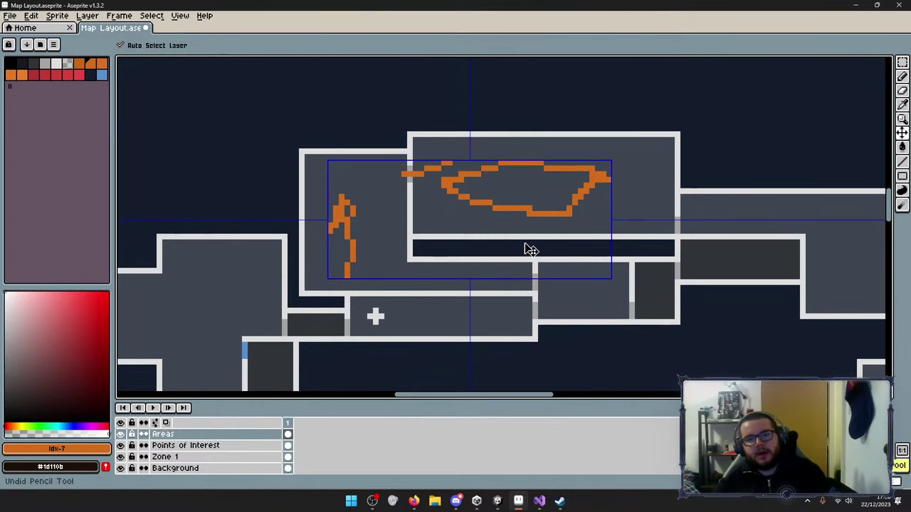
key(ctrl+z)
drag(654, 206, 651, 199)
key(ctrl+z)
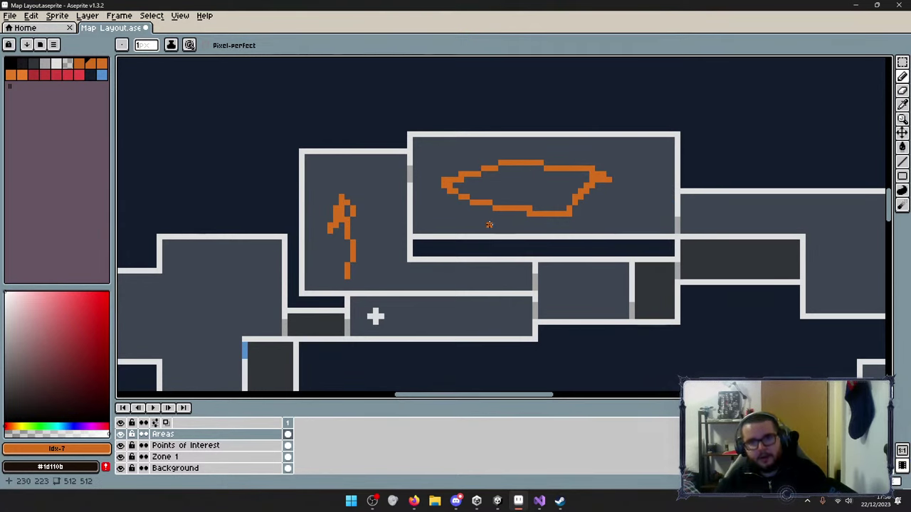
mouse_move(489, 225)
mouse_down()
mouse_move(596, 222)
mouse_move(533, 152)
mouse_up()
key(ctrl+z)
key(ctrl+z)
key(ctrl+z)
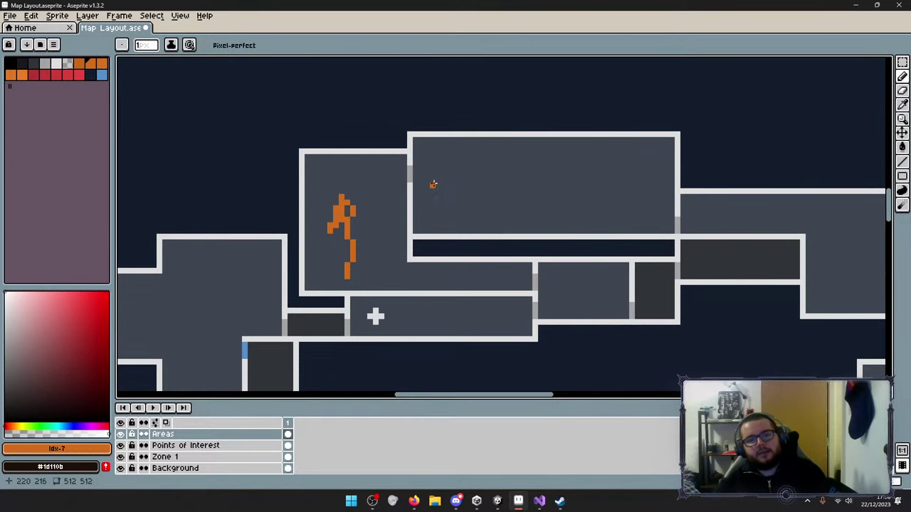
Sketch an orange oval in the large room with strokes reaching toward its ceiling and floor, and undo them all.
mouse_move(455, 187)
mouse_down()
mouse_move(504, 157)
mouse_move(611, 176)
mouse_move(535, 205)
mouse_move(457, 187)
mouse_move(453, 150)
mouse_move(513, 141)
mouse_move(464, 135)
mouse_move(514, 152)
mouse_up()
drag(581, 168, 581, 121)
mouse_move(453, 206)
mouse_down()
mouse_move(555, 219)
mouse_move(542, 213)
mouse_move(563, 230)
mouse_move(590, 227)
mouse_move(616, 211)
mouse_up()
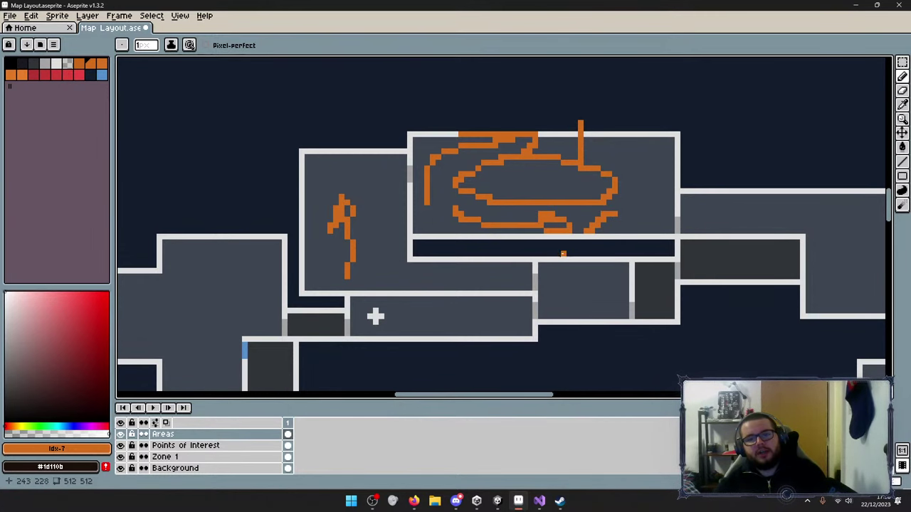
key(ctrl+z)
key(ctrl+z)
key(ctrl+z)
key(ctrl+z)
key(ctrl+z)
key(ctrl+z)
key(ctrl+z)
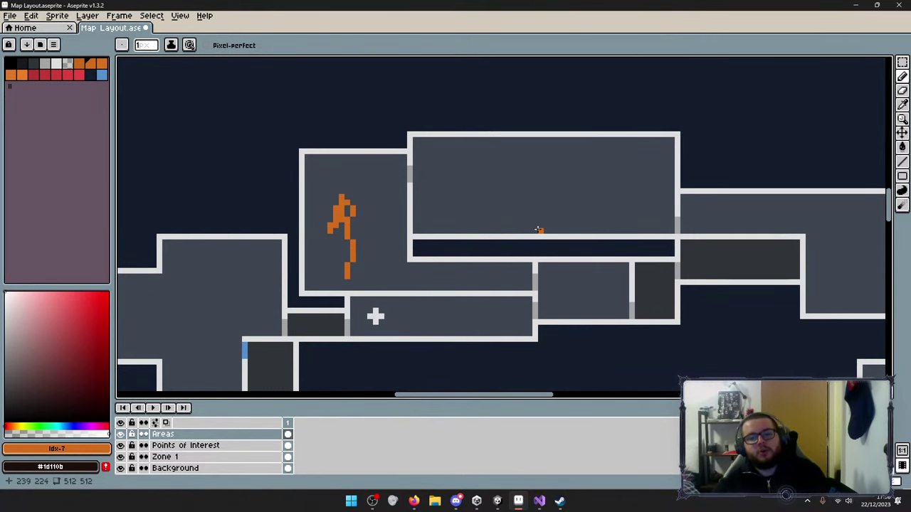
Sketch trial orange strokes near the large room's floor and ceiling and a rectangular loop in its middle, and undo them.
drag(539, 229, 553, 219)
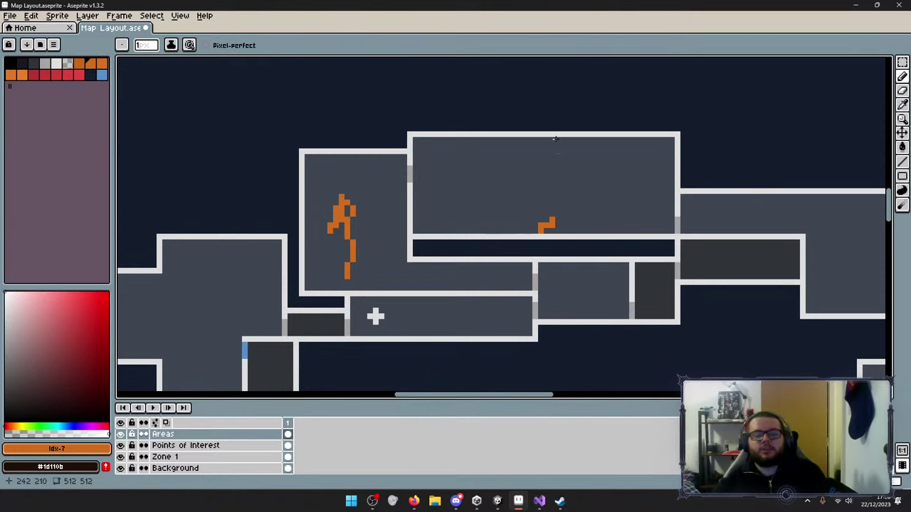
key(ctrl+z)
drag(540, 143, 630, 158)
key(ctrl+z)
mouse_move(471, 161)
mouse_down()
mouse_move(441, 162)
mouse_move(451, 205)
mouse_move(591, 228)
mouse_move(454, 174)
mouse_move(482, 167)
mouse_move(457, 201)
mouse_move(606, 200)
mouse_move(615, 163)
mouse_move(444, 157)
mouse_move(468, 190)
mouse_move(425, 197)
mouse_up()
key(ctrl+z)
drag(435, 138, 520, 163)
key(ctrl+z)
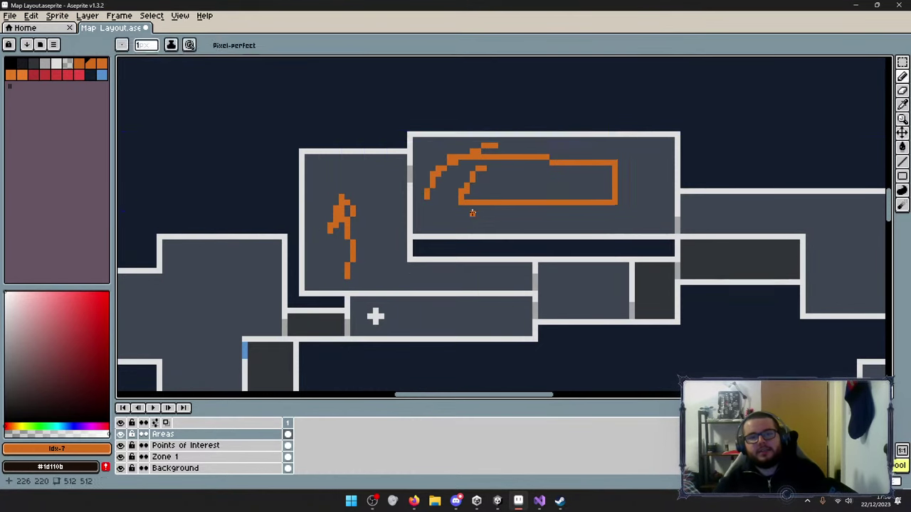
key(ctrl+z)
key(ctrl+z)
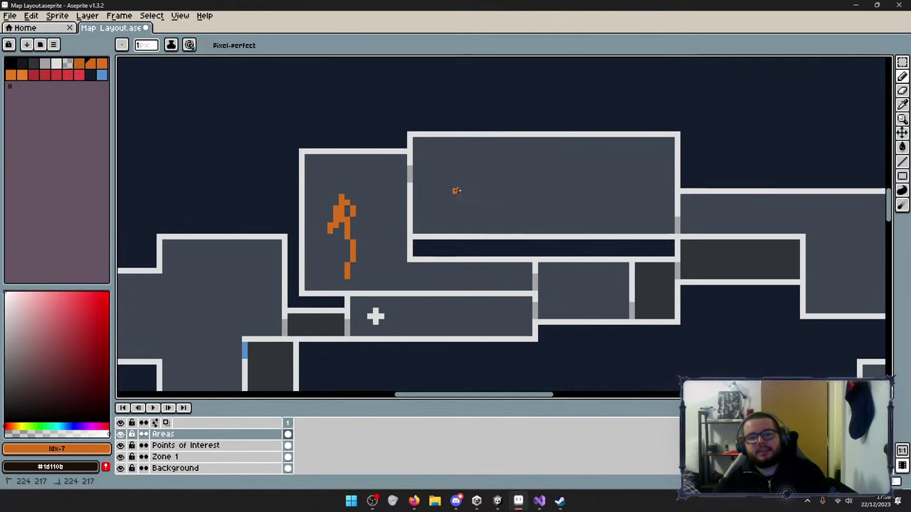
Sketch further trial orange strokes across the large rectangular room and undo each one.
drag(456, 190, 530, 213)
key(ctrl+z)
key(ctrl+z)
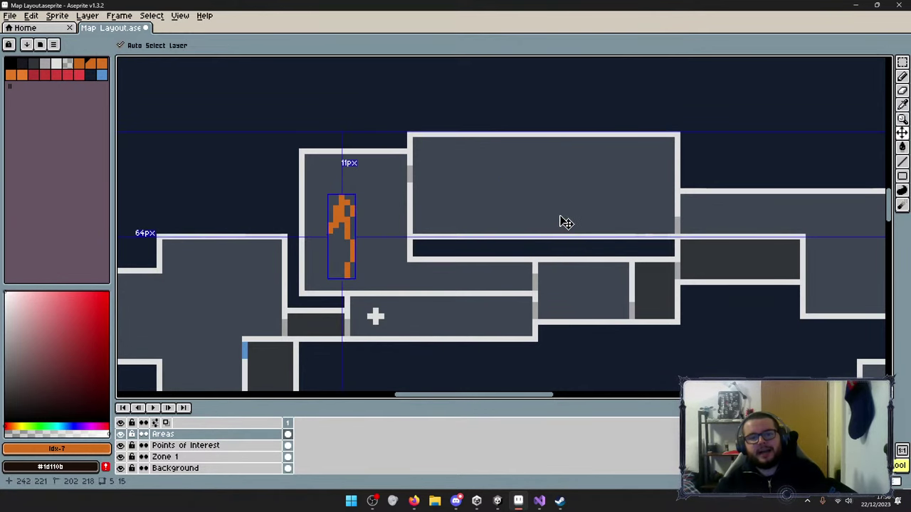
mouse_move(437, 213)
mouse_down()
mouse_move(500, 156)
mouse_move(488, 197)
mouse_move(553, 151)
mouse_move(619, 165)
mouse_up()
key(ctrl+z)
key(ctrl+z)
key(ctrl+z)
key(ctrl+z)
click(674, 246)
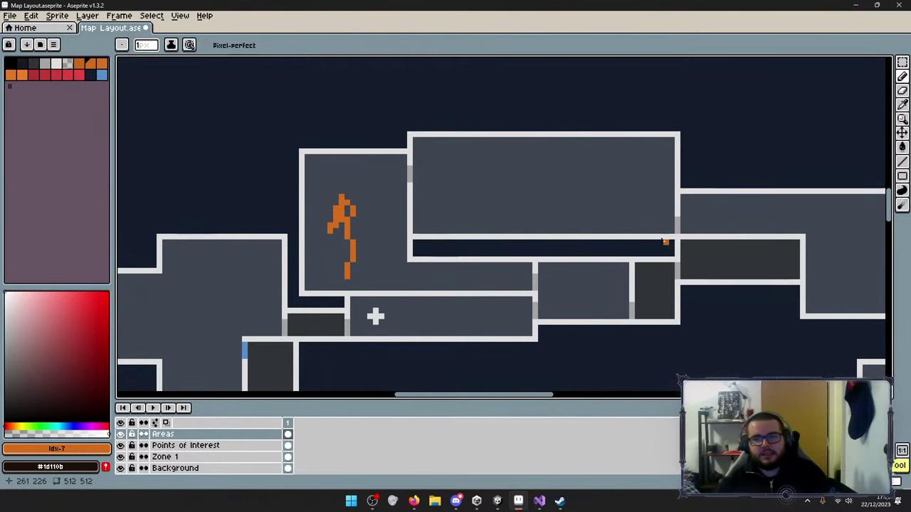
Undo the orange upward arrow left in the L-shaped room's tall part.
middle_drag(605, 232, 456, 203)
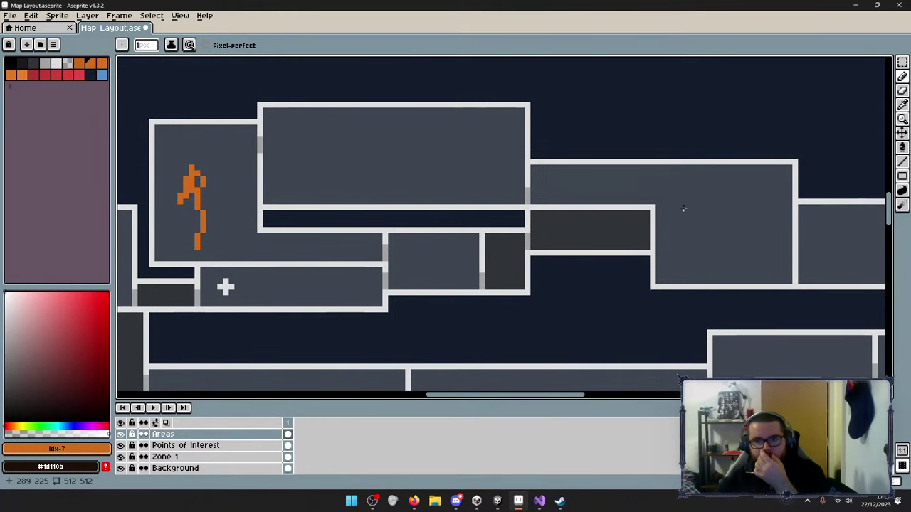
middle_drag(537, 196, 586, 192)
mouse_move(576, 177)
mouse_down()
mouse_move(746, 194)
mouse_move(751, 221)
mouse_move(723, 217)
mouse_up()
key(Escape)
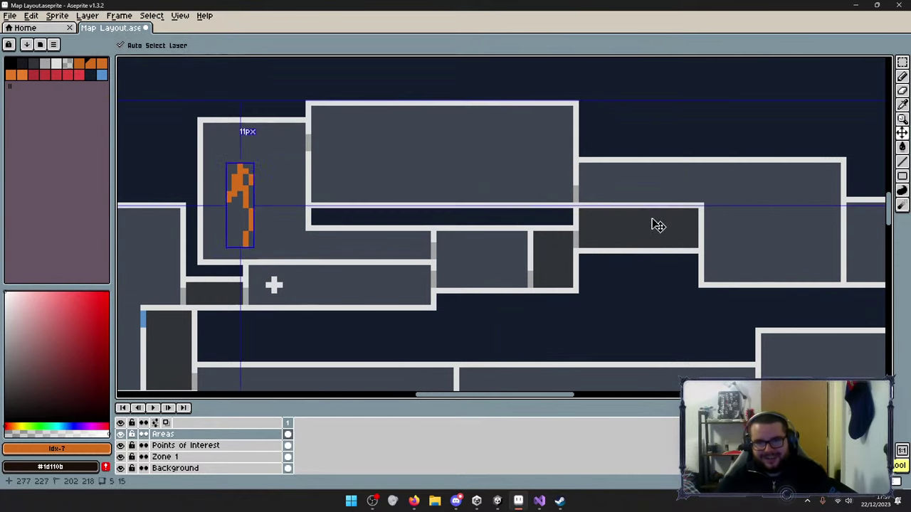
drag(549, 177, 676, 198)
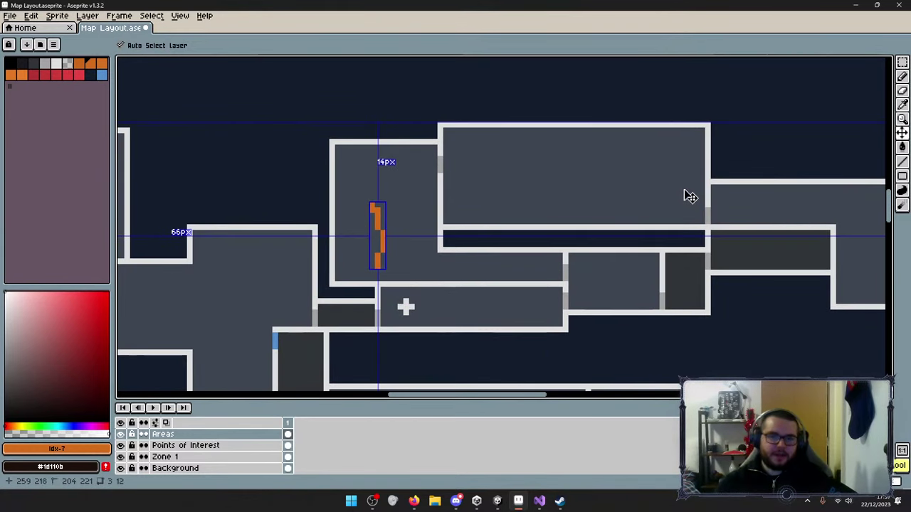
key(Delete)
key(b)
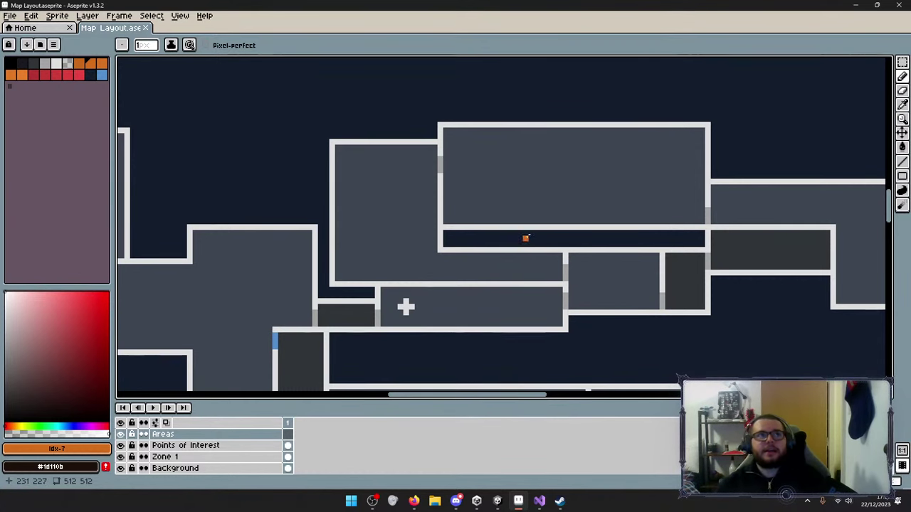
Sketch a trial orange arc in the large room and an upward arrow in the L-shaped room, undoing both.
drag(473, 176, 590, 149)
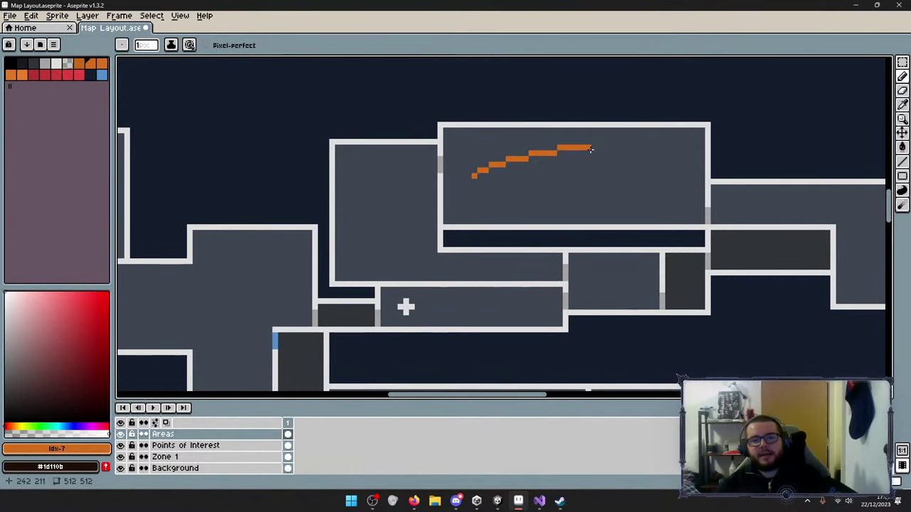
key(ctrl+z)
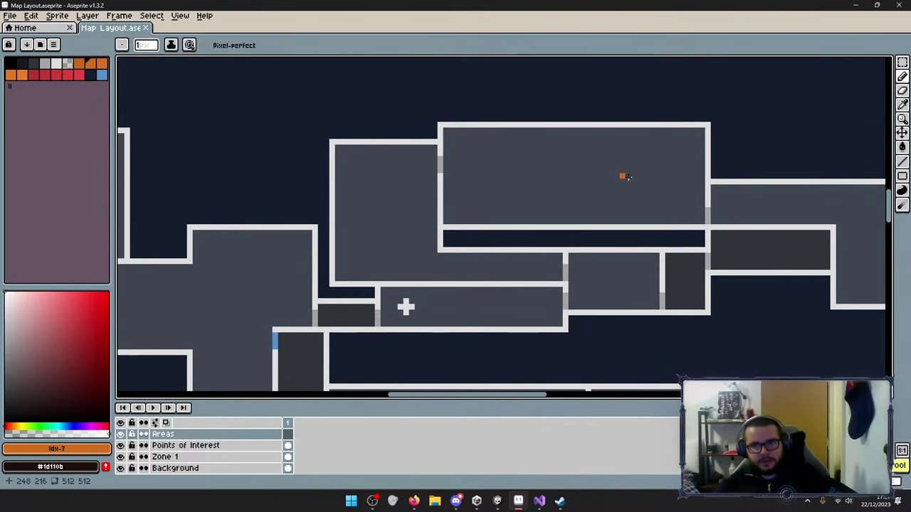
drag(376, 174, 402, 244)
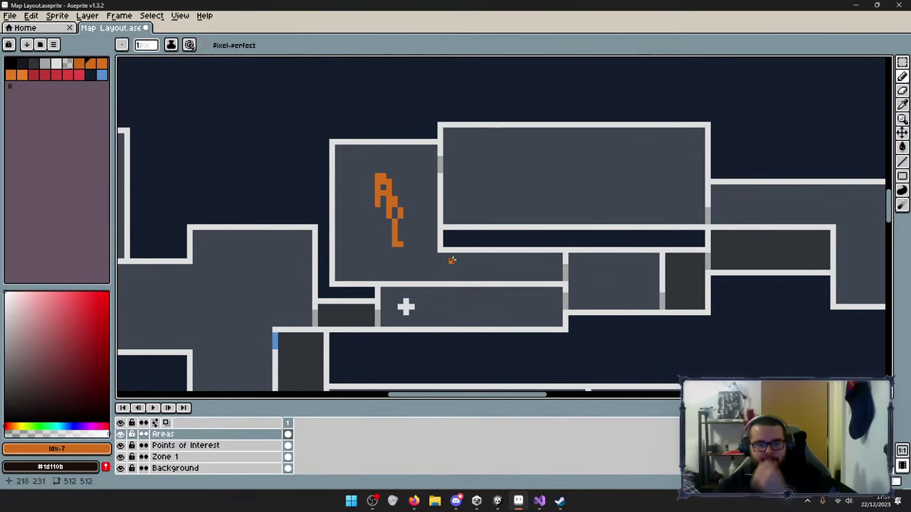
key(ctrl)
key(ctrl+z)
key(ctrl+z)
Sketch trial orange arrows heading east through the upper passage of the room east of the large one, and undo them.
shift+scroll(610, 204, right, 3)
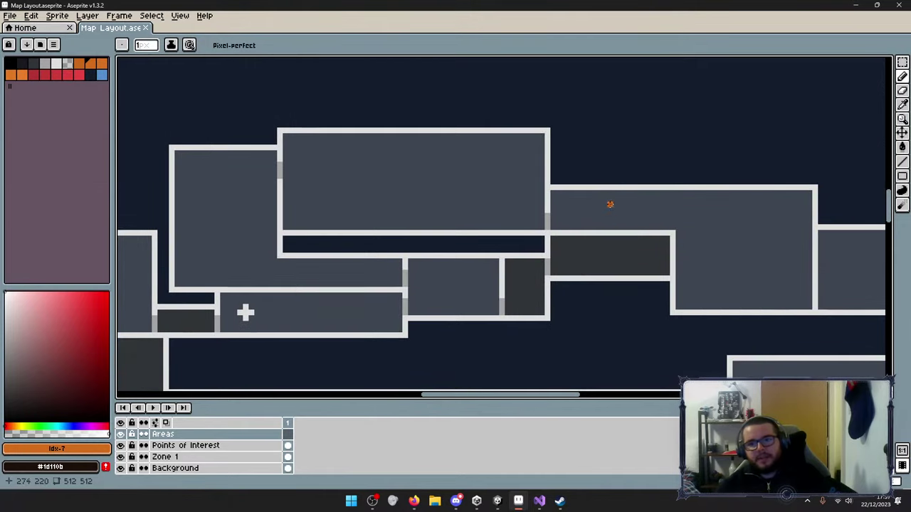
mouse_move(591, 206)
mouse_down()
mouse_move(623, 211)
mouse_move(649, 198)
mouse_move(671, 239)
mouse_up()
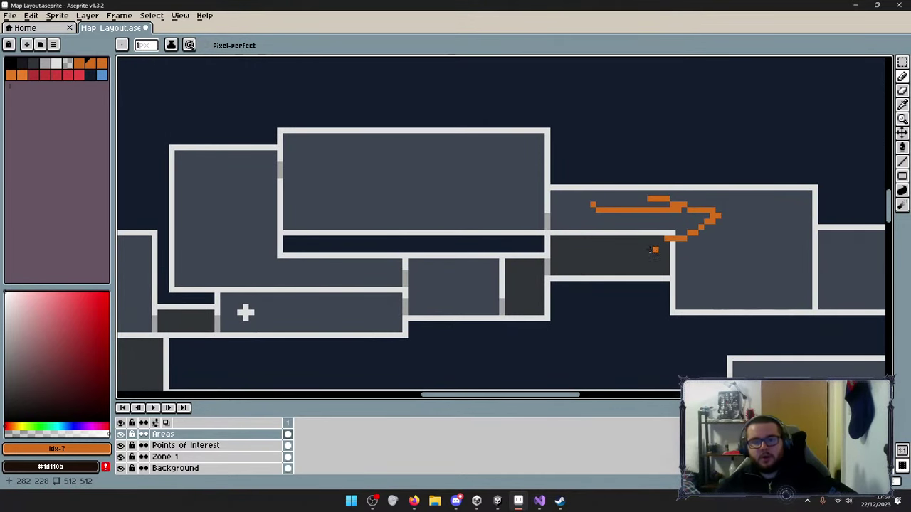
key(ctrl+z)
key(ctrl+z)
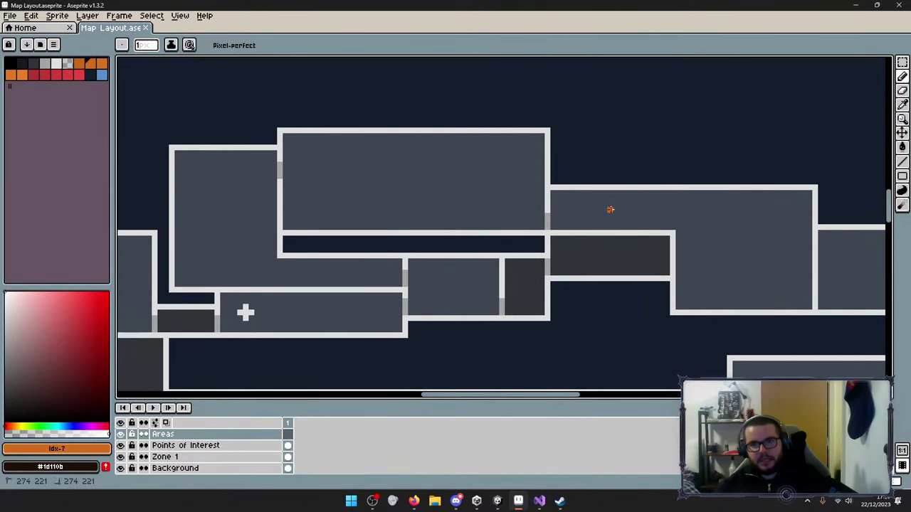
drag(608, 209, 710, 210)
key(ctrl+z)
key(ctrl+z)
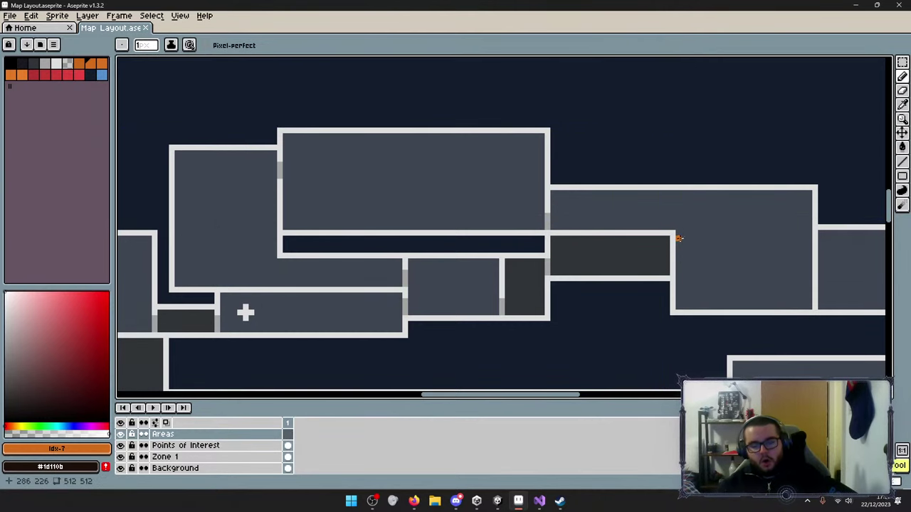
drag(656, 218, 651, 202)
key(ctrl+z)
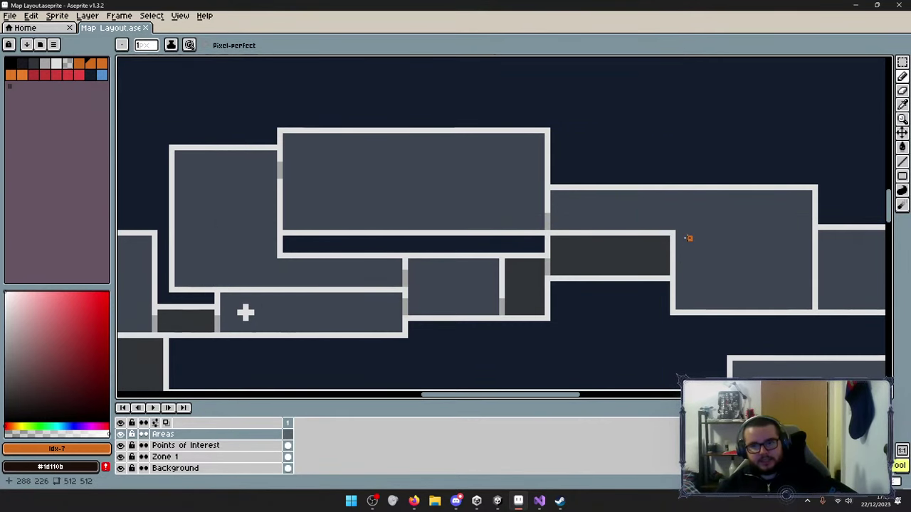
Sketch trial orange marks in the room east of the large one, leaving only an east-heading arrow in its upper passage.
mouse_move(644, 221)
mouse_down()
mouse_move(619, 227)
mouse_move(646, 214)
mouse_up()
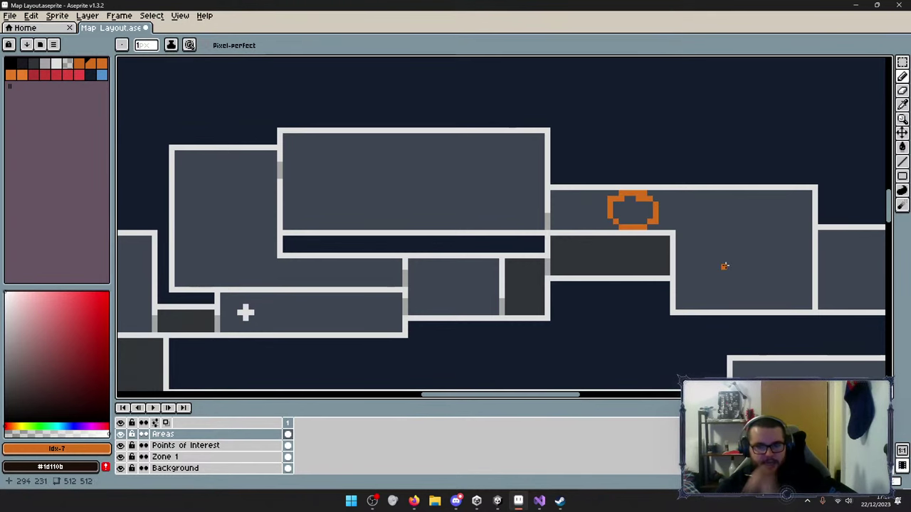
key(ctrl+z)
middle_drag(729, 296, 672, 284)
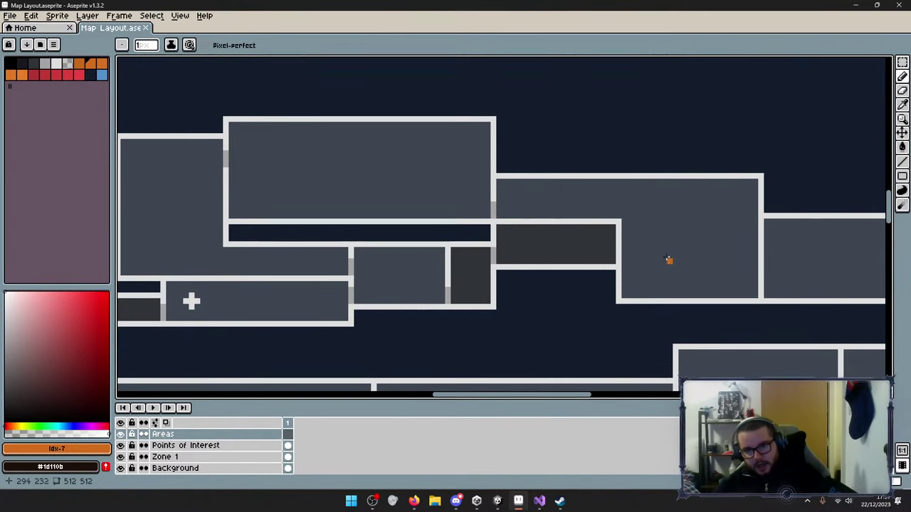
drag(668, 257, 651, 285)
key(ctrl+z)
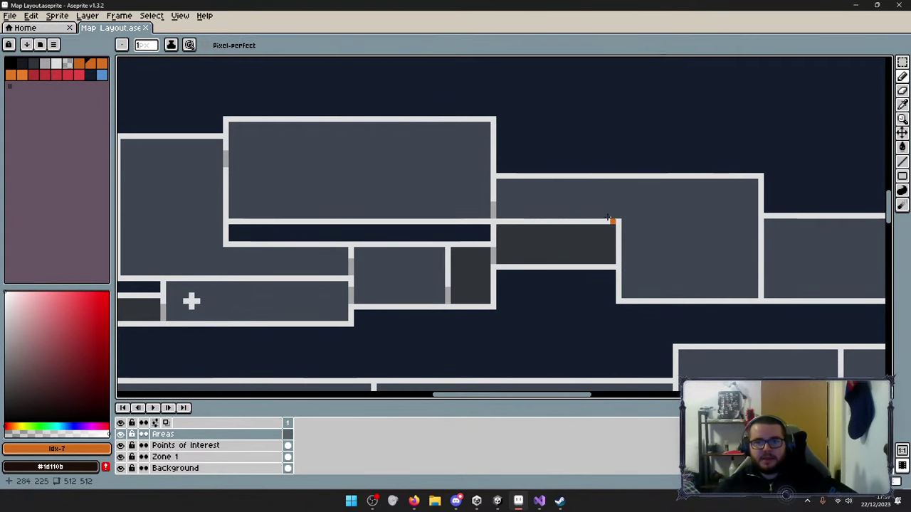
mouse_move(604, 204)
mouse_down()
mouse_move(579, 190)
mouse_move(611, 191)
mouse_move(616, 231)
mouse_up()
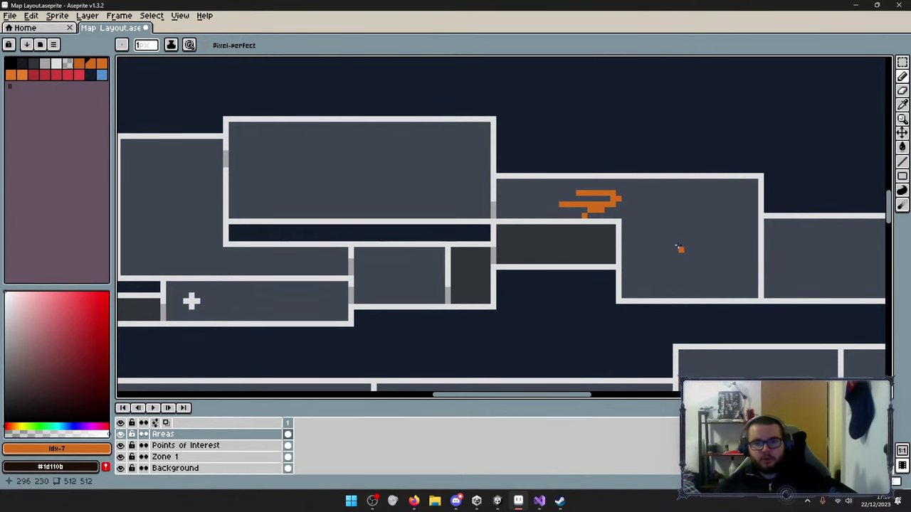
Sketch trial orange strokes from the white-plus room towards the small room east of it, and undo them.
middle_drag(399, 187, 459, 199)
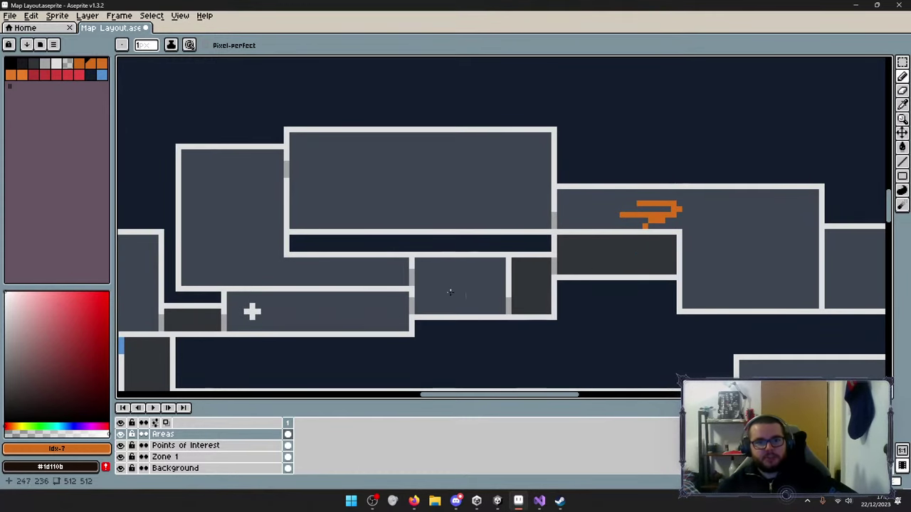
mouse_move(352, 318)
mouse_down()
mouse_move(388, 329)
mouse_move(365, 343)
mouse_up()
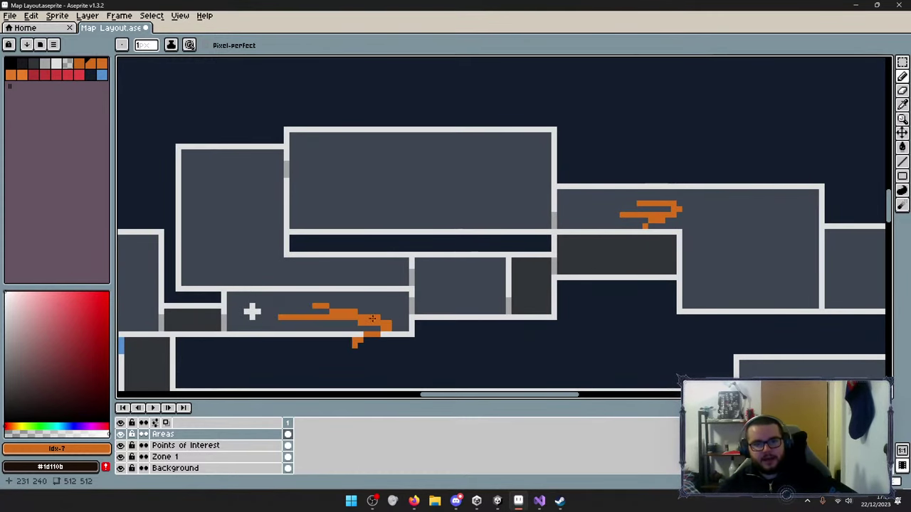
key(ctrl+z)
key(ctrl+z)
drag(365, 310, 443, 295)
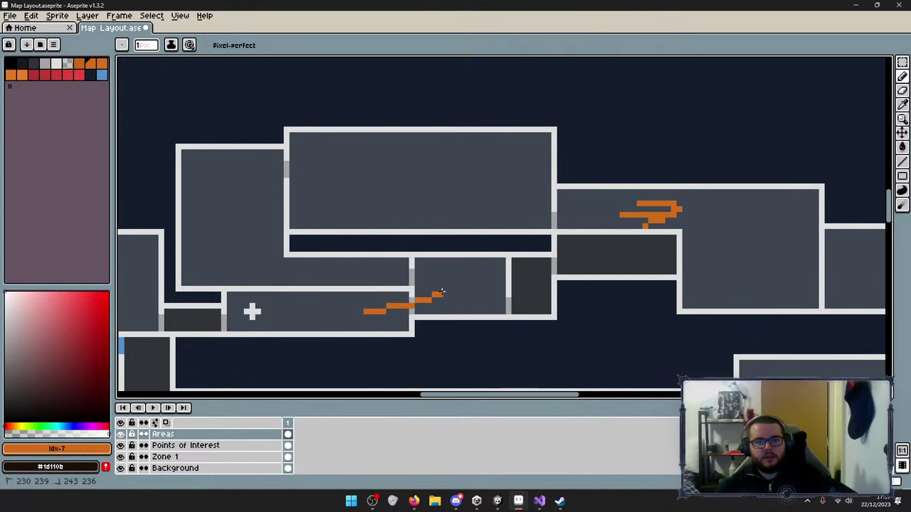
drag(369, 291, 432, 283)
key(ctrl+z)
key(ctrl+z)
Sketch another orange arrow heading east from the white plus and a stroke in the small adjacent room, undoing both.
mouse_move(285, 311)
mouse_down()
mouse_move(383, 317)
mouse_move(344, 300)
mouse_move(348, 327)
mouse_up()
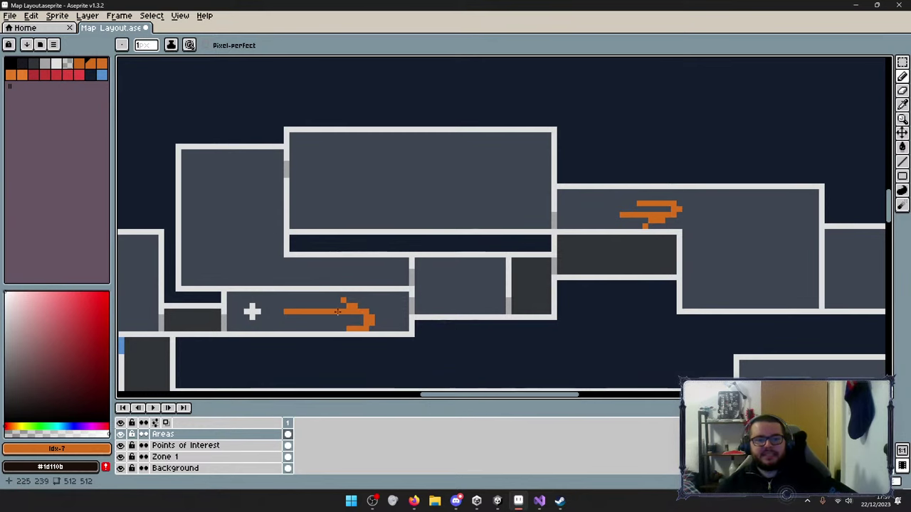
key(ctrl+z)
key(ctrl+z)
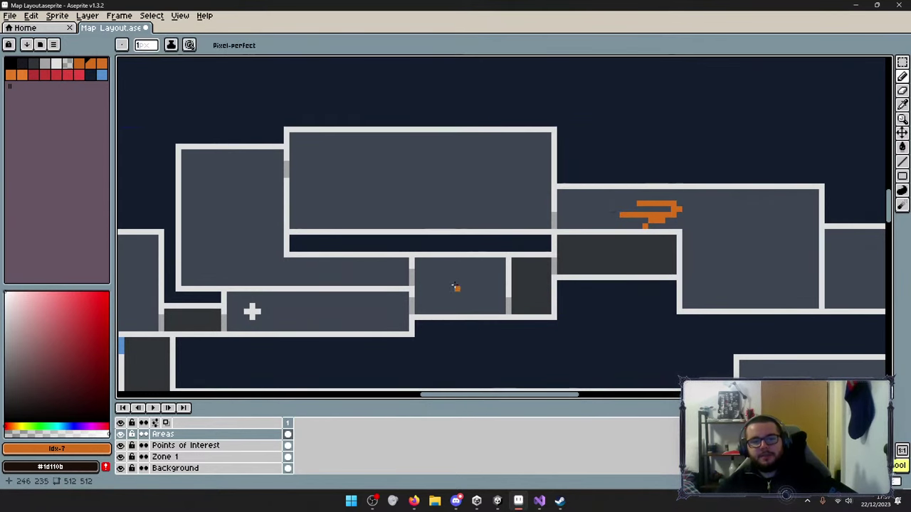
mouse_move(455, 287)
mouse_down()
mouse_move(435, 279)
mouse_move(430, 292)
mouse_up()
key(ctrl+z)
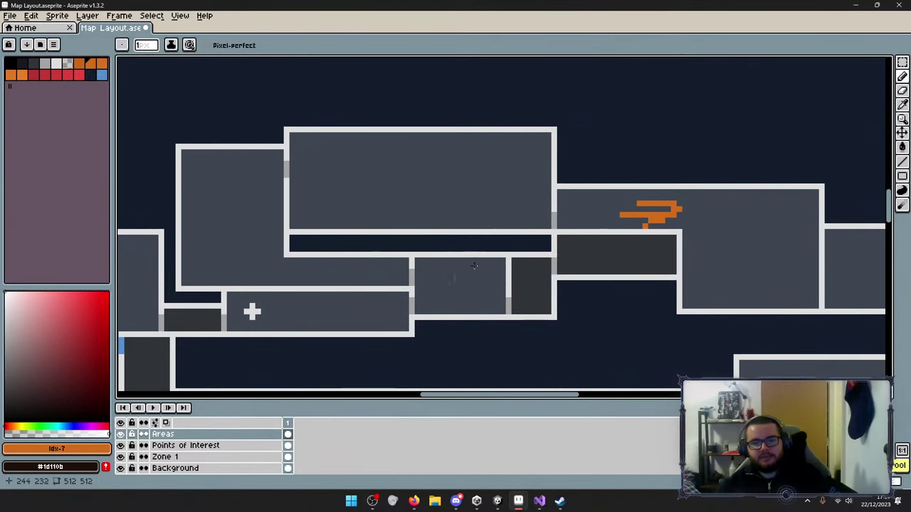
Sketch a trial upward stroke in the L-shaped room and an orange arc across the large room, undoing both.
mouse_move(268, 266)
mouse_down()
mouse_move(220, 165)
mouse_move(219, 206)
mouse_move(264, 193)
mouse_up()
key(ctrl+z)
key(ctrl+z)
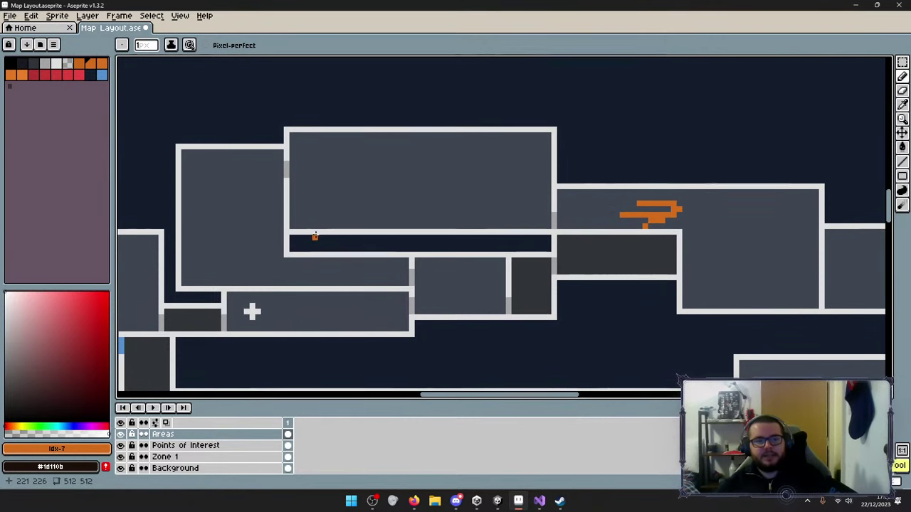
mouse_move(343, 193)
mouse_down()
mouse_move(350, 181)
mouse_move(468, 163)
mouse_up()
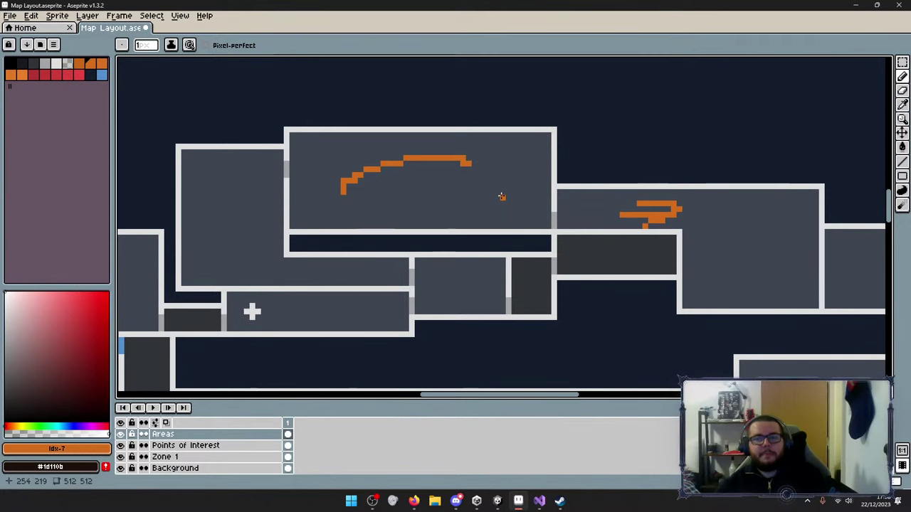
key(ctrl+z)
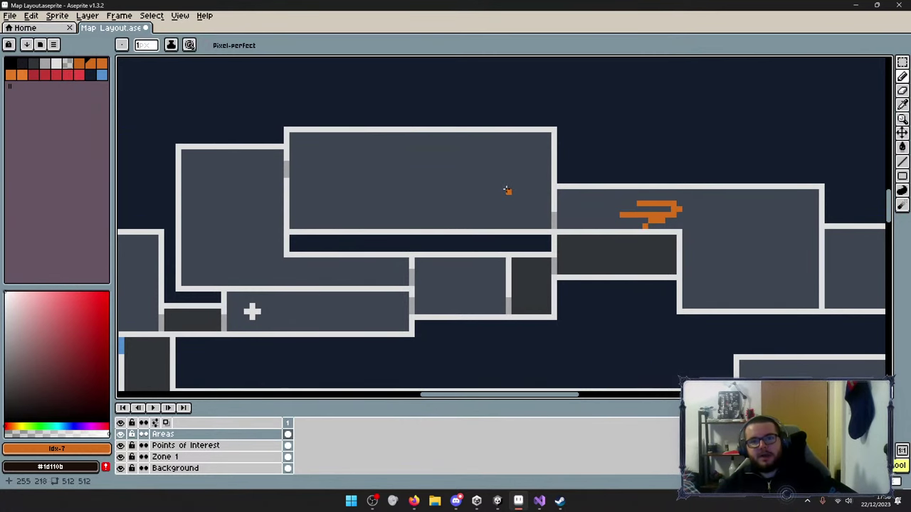
Undo the orange east-heading arrow in the upper passage east of the large room.
middle_drag(615, 185, 533, 169)
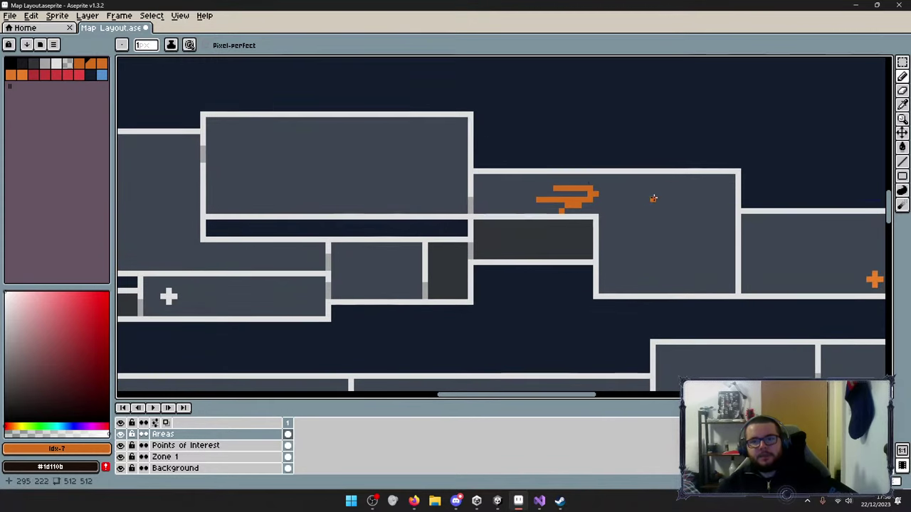
key(ctrl+z)
key(ctrl+z)
Sketch a trial diagonal orange arrow pointing southeast across the upper passage, and undo it.
drag(554, 140, 608, 203)
mouse_move(567, 183)
mouse_down()
mouse_move(619, 206)
mouse_move(613, 167)
mouse_up()
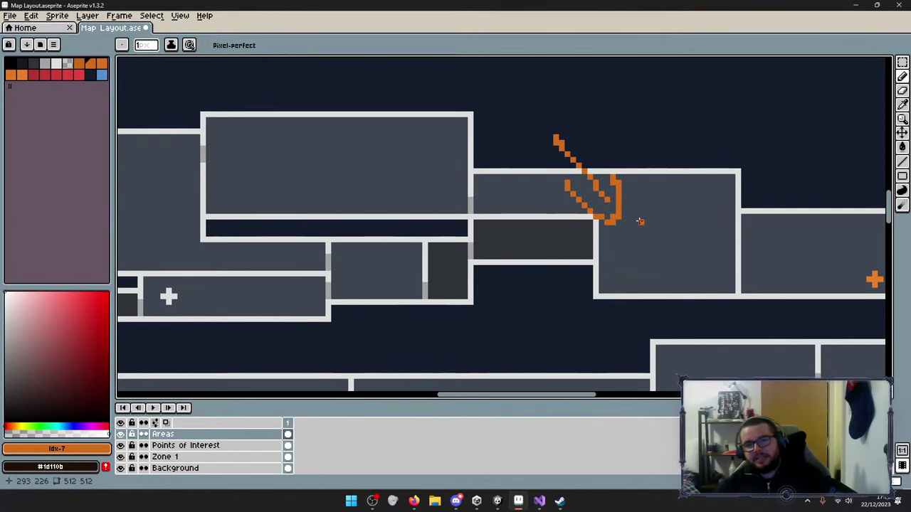
key(ctrl+z)
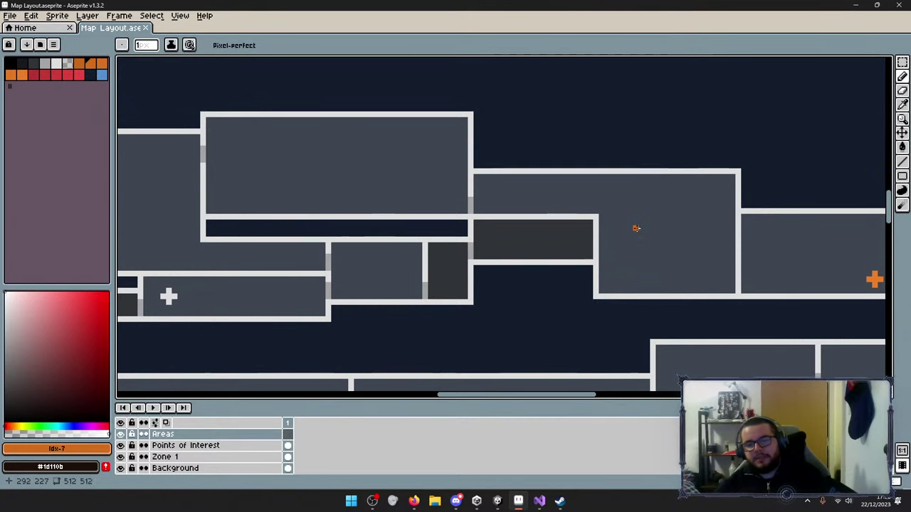
Sketch a trial orange ledge outline in the upper passage, extend it to the large room's doorway, and undo it.
mouse_move(509, 177)
mouse_down()
mouse_move(520, 198)
mouse_move(564, 201)
mouse_move(562, 171)
mouse_up()
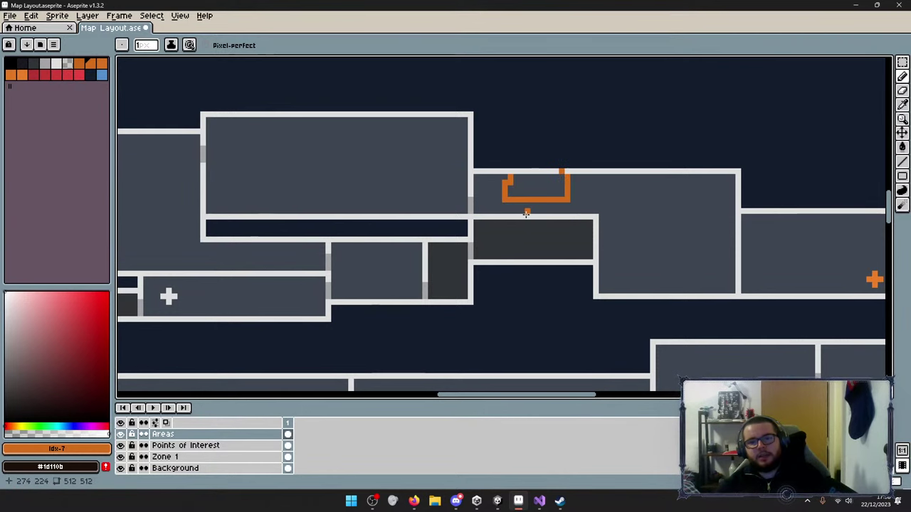
drag(483, 204, 497, 220)
key(ctrl+z)
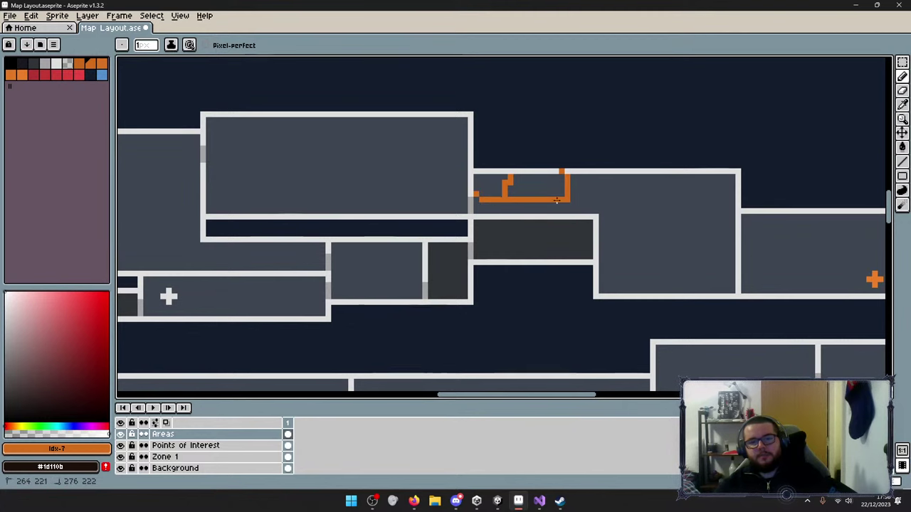
key(ctrl+z)
key(ctrl+z)
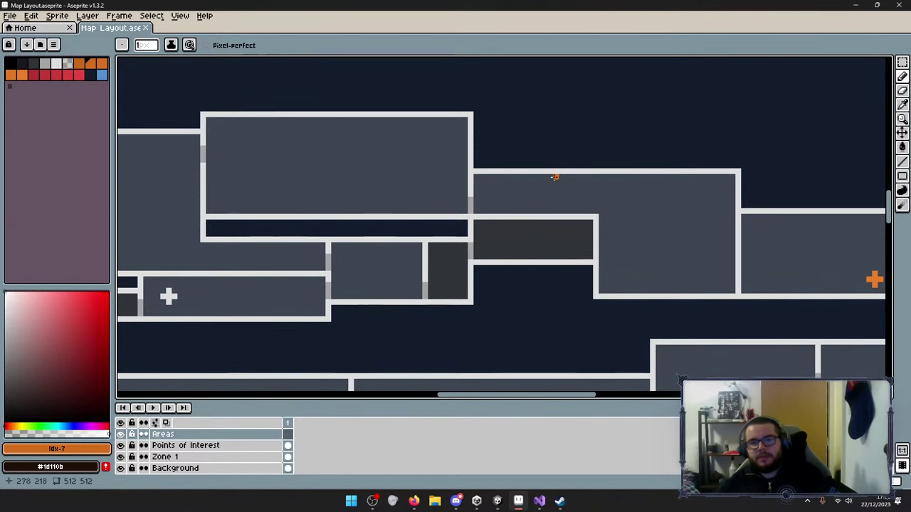
Sketch a trial vertical orange barrier across the upper passage with a horizontal path running through it, and undo both.
click(552, 212)
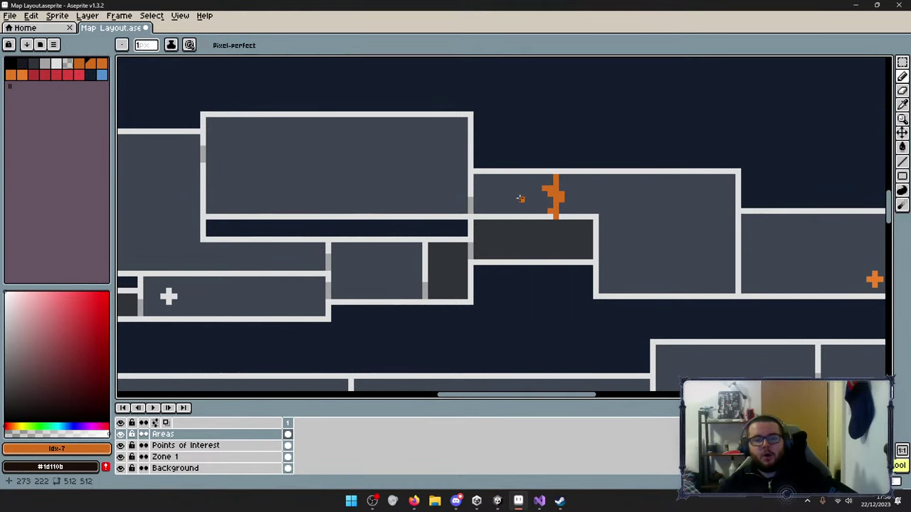
drag(515, 194, 535, 194)
key(ctrl)
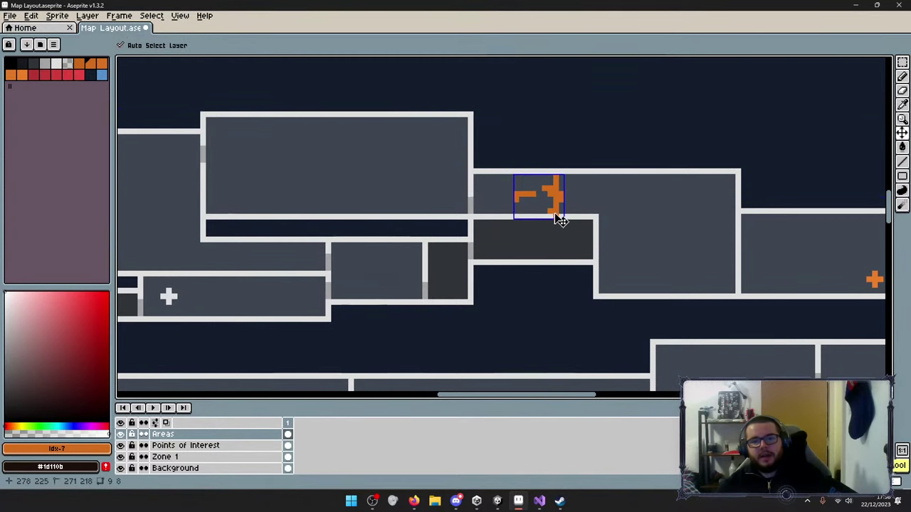
key(b)
drag(496, 200, 590, 194)
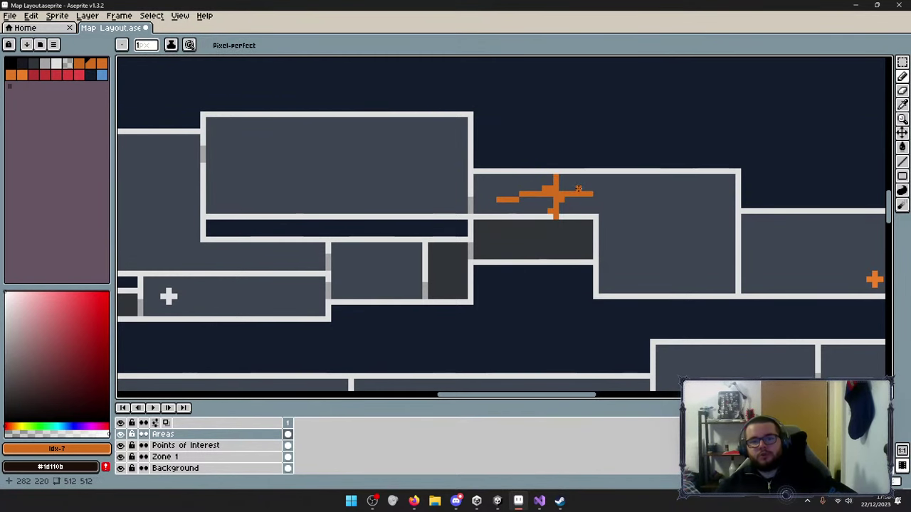
key(ctrl)
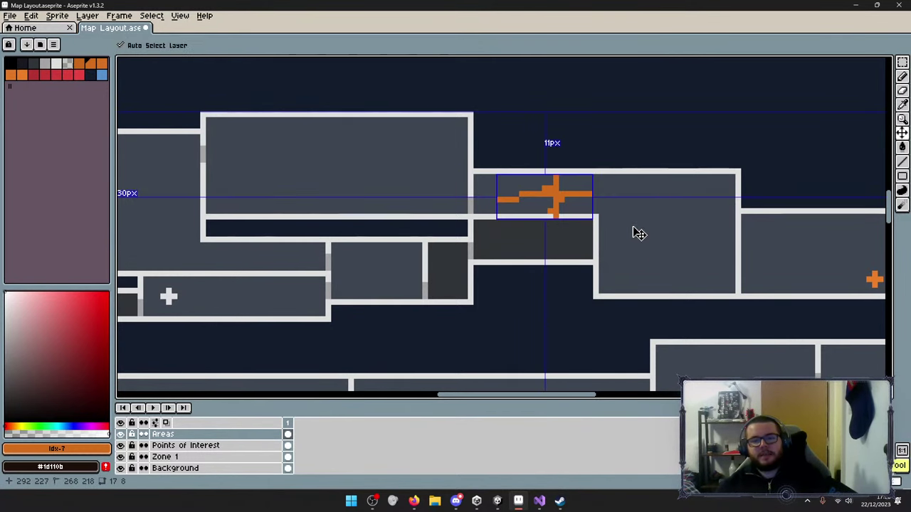
key(ctrl+z)
mouse_move(560, 150)
mouse_down()
mouse_move(575, 244)
mouse_move(544, 118)
mouse_up()
key(ctrl)
key(ctrl+z)
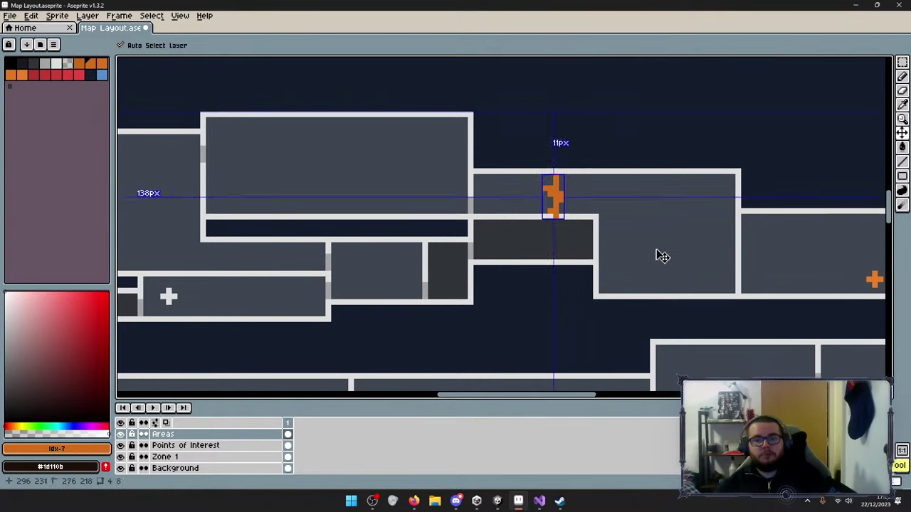
key(ctrl+z)
Sketch a short vertical orange stroke in the room southeast of the passage, and undo it.
middle_drag(675, 266, 595, 191)
drag(658, 285, 658, 328)
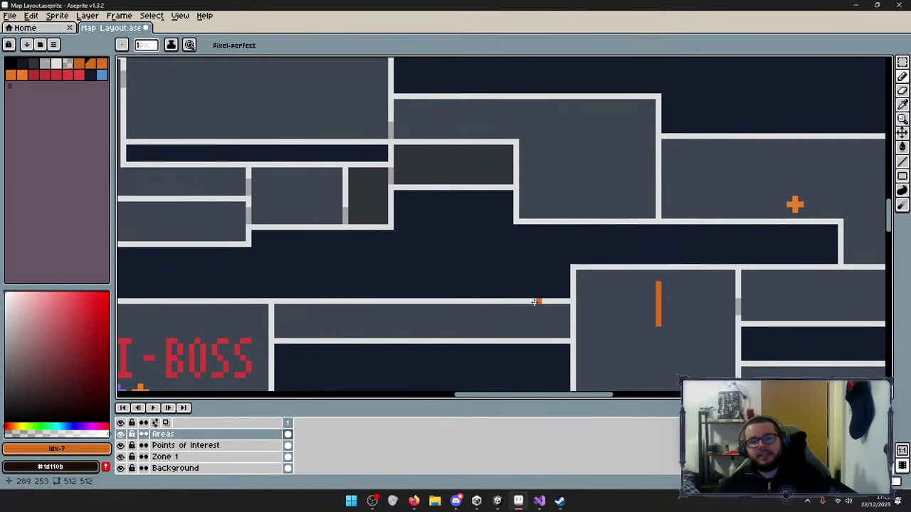
key(ctrl+z)
key(ctrl+z)
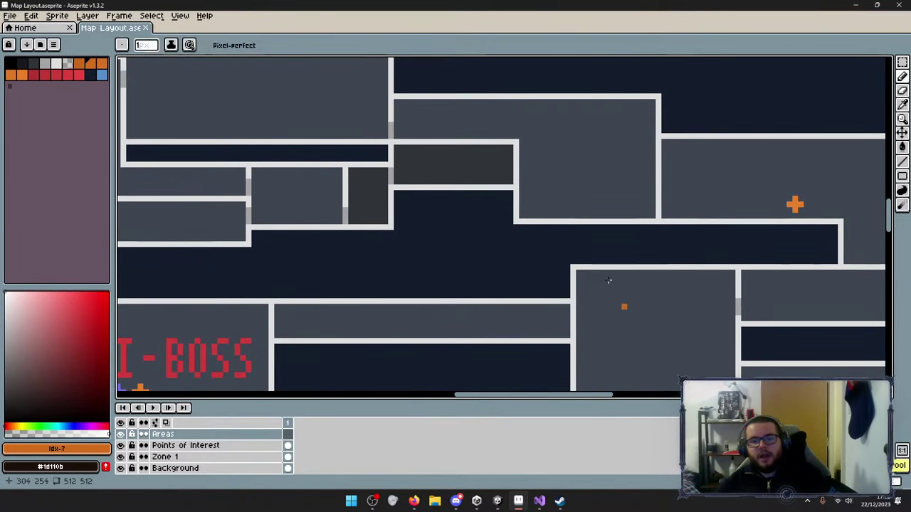
Sketch an orange barrier across the upper passage and a path from the large room through it, undoing only the path.
drag(457, 105, 449, 160)
middle_drag(337, 125, 448, 159)
drag(403, 140, 534, 146)
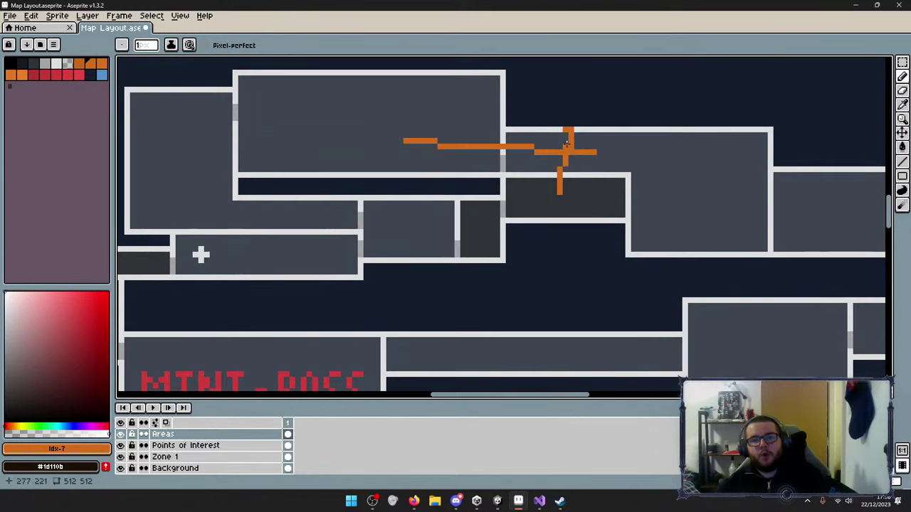
drag(596, 152, 482, 173)
key(ctrl+z)
key(ctrl+z)
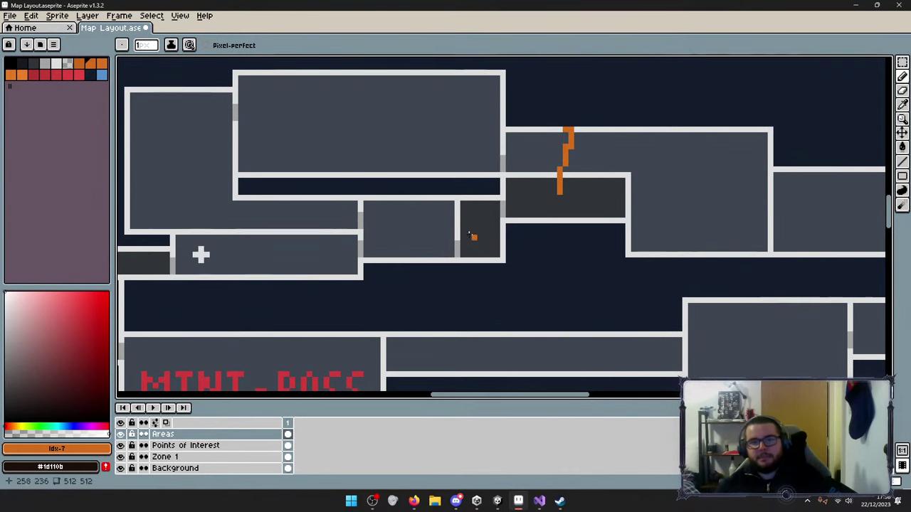
Sketch trial orange strokes through the two dark rooms below the passage, and undo them along with the barrier.
drag(472, 227, 474, 257)
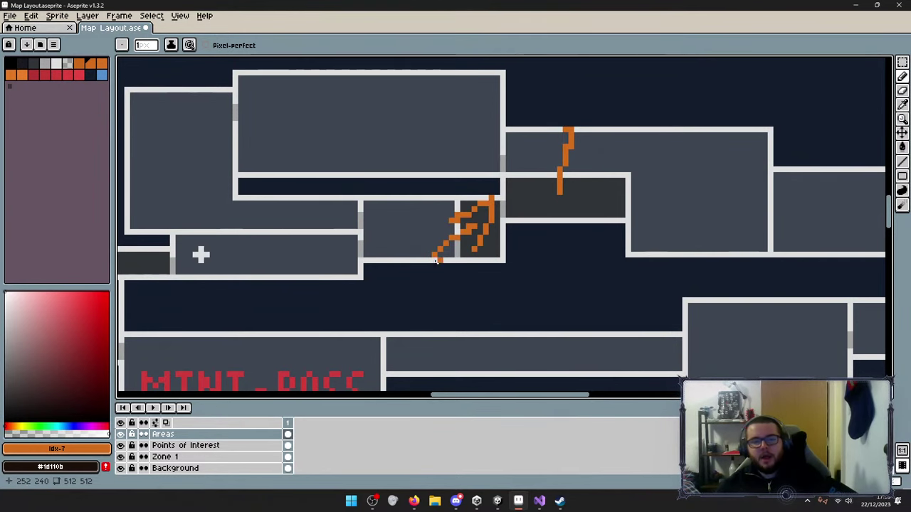
drag(528, 207, 619, 203)
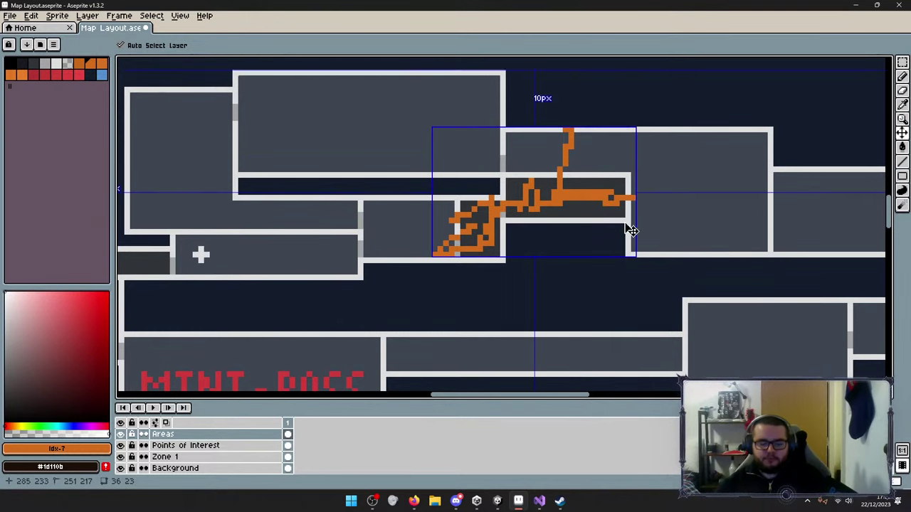
key(ctrl+z)
key(ctrl+z)
key(ctrl+z)
key(ctrl+z)
key(ctrl+z)
drag(543, 161, 569, 238)
key(ctrl+z)
key(ctrl+z)
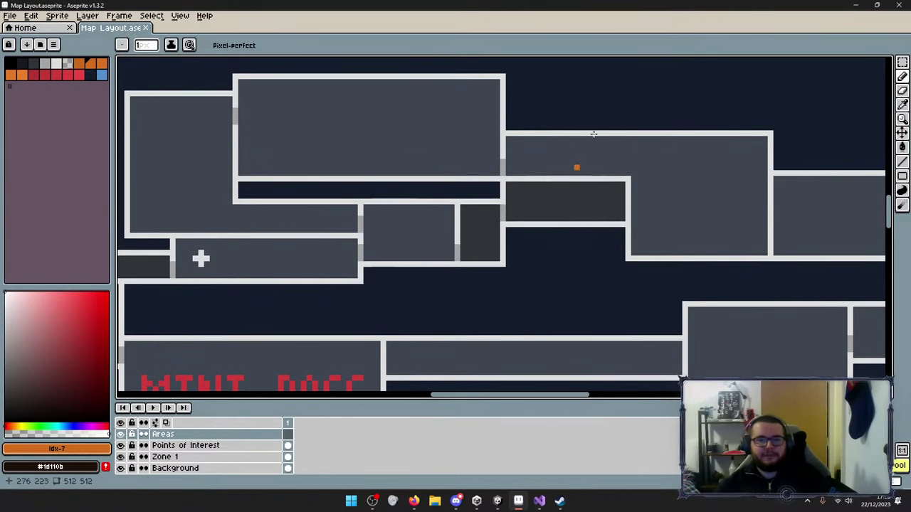
Sketch trial orange marks in the large and L-shaped rooms and a path through the dark rooms, undoing all but the horizontal line.
drag(307, 141, 436, 145)
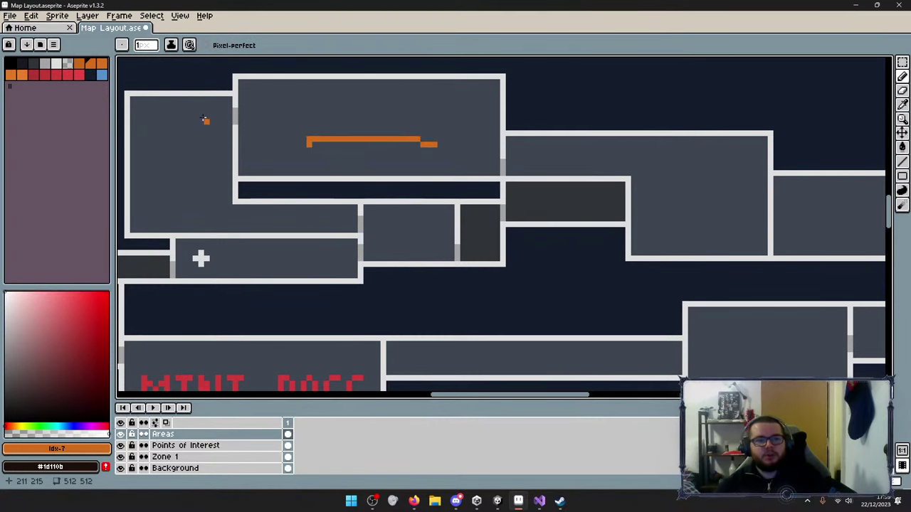
drag(204, 118, 200, 114)
drag(354, 98, 366, 117)
mouse_move(400, 239)
mouse_down()
mouse_move(466, 243)
mouse_move(552, 199)
mouse_move(591, 200)
mouse_move(569, 189)
mouse_move(564, 230)
mouse_up()
key(ctrl+z)
key(ctrl+z)
key(ctrl+z)
key(ctrl+z)
key(ctrl+z)
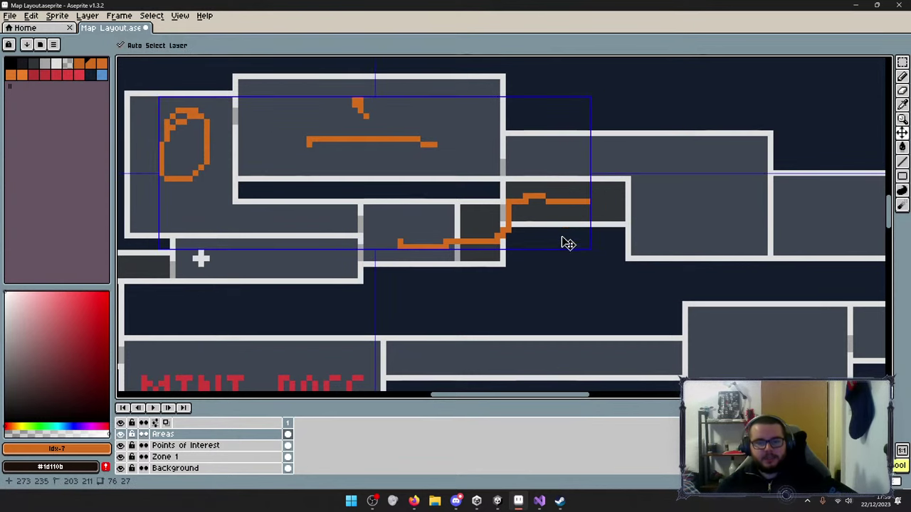
Sketch further trial strokes in the L-shaped and large rooms, undoing them and the horizontal orange line.
key(b)
mouse_move(189, 122)
mouse_down()
mouse_move(220, 158)
mouse_move(175, 112)
mouse_move(198, 150)
mouse_move(157, 104)
mouse_move(173, 189)
mouse_up()
key(ctrl+z)
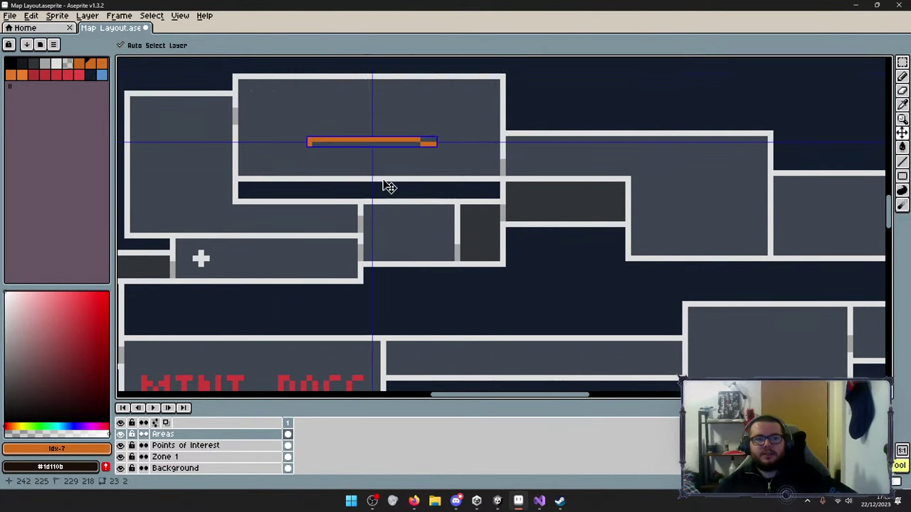
key(ctrl+z)
key(b)
mouse_move(403, 110)
mouse_down()
mouse_move(366, 111)
mouse_move(412, 128)
mouse_up()
key(ctrl+z)
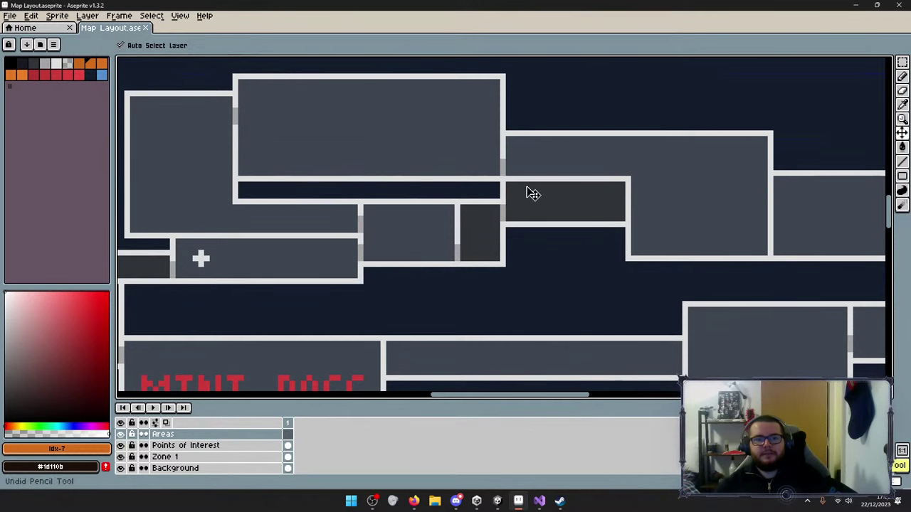
Sketch trial orange strokes around the warp point room on the map, undoing each one.
mouse_move(645, 217)
middle_down()
mouse_move(545, 230)
mouse_move(340, 186)
middle_up()
mouse_move(658, 154)
mouse_down()
mouse_move(685, 195)
mouse_move(693, 236)
mouse_up()
key(ctrl+z)
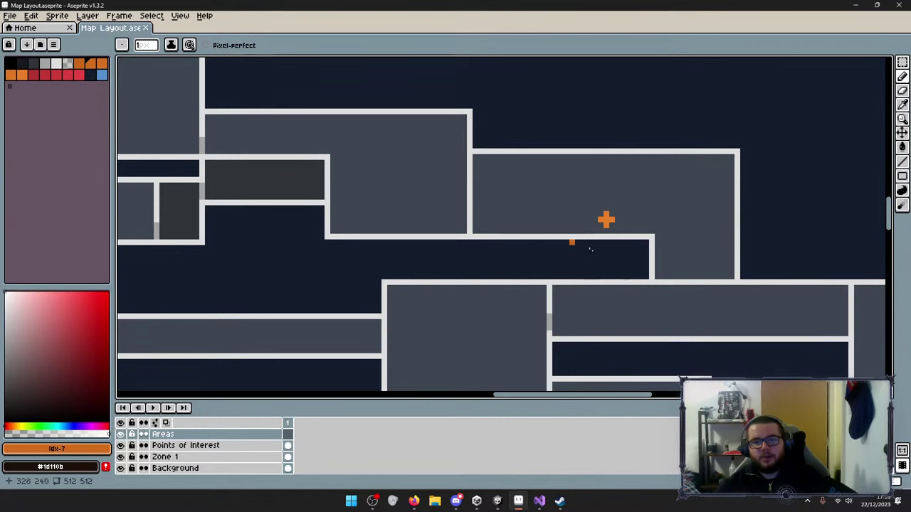
mouse_move(602, 186)
mouse_down()
mouse_move(619, 249)
mouse_move(630, 192)
mouse_up()
key(ctrl+z)
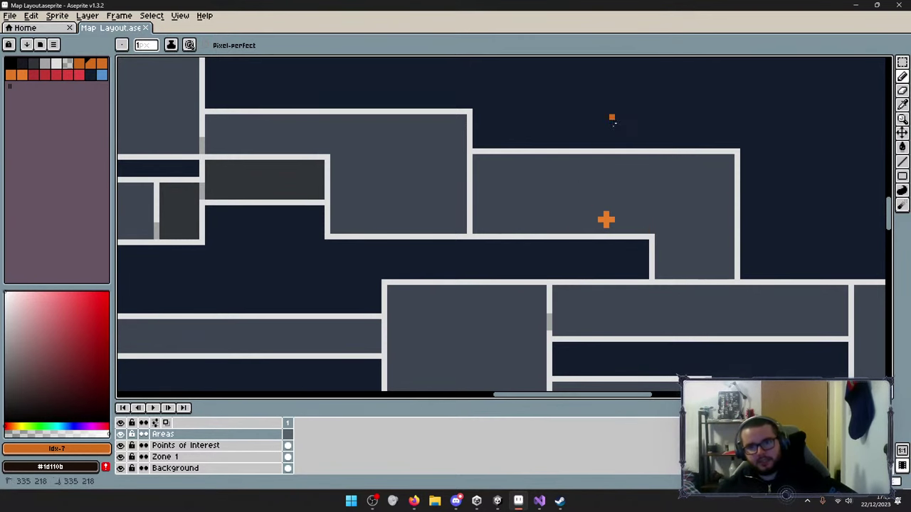
drag(610, 118, 611, 182)
key(ctrl+z)
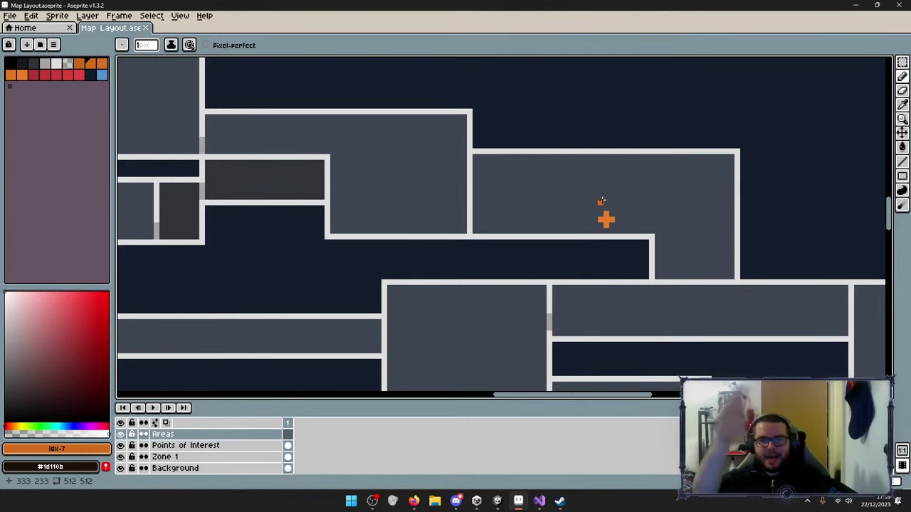
Sketch a trial orange stroke from above the mini-boss room up toward the white cross room, and undo it.
middle_drag(552, 277, 728, 180)
scroll(729, 181, left, 5)
scroll(534, 237, down, 2)
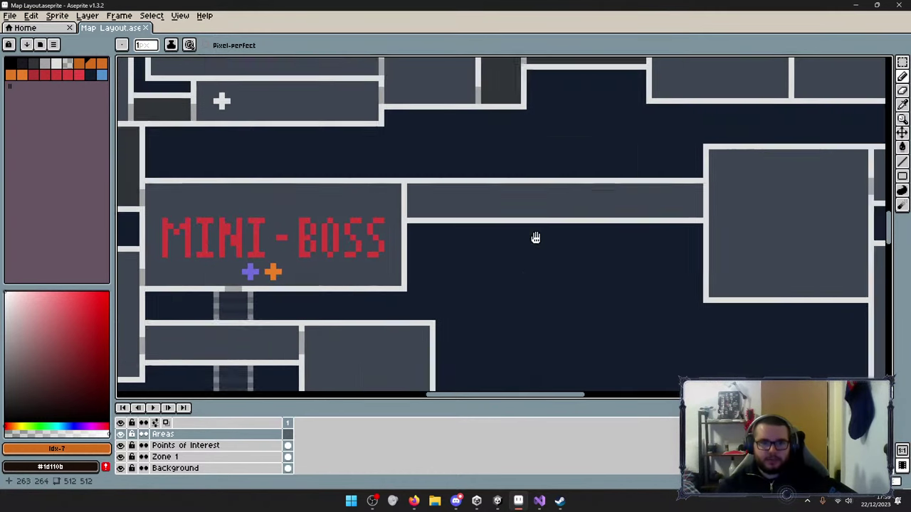
mouse_move(358, 163)
mouse_down()
mouse_move(188, 144)
mouse_move(244, 86)
mouse_up()
key(ctrl+z)
key(ctrl+z)
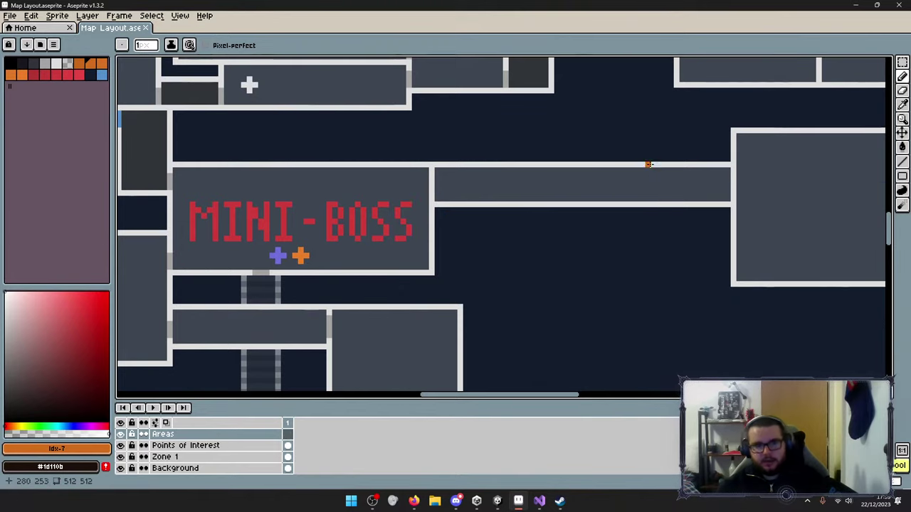
Sketch a trial orange loop around the warp point and its neighbouring rooms, and undo it.
middle_drag(646, 163, 346, 285)
mouse_move(654, 189)
mouse_down()
mouse_move(572, 313)
mouse_move(535, 220)
mouse_up()
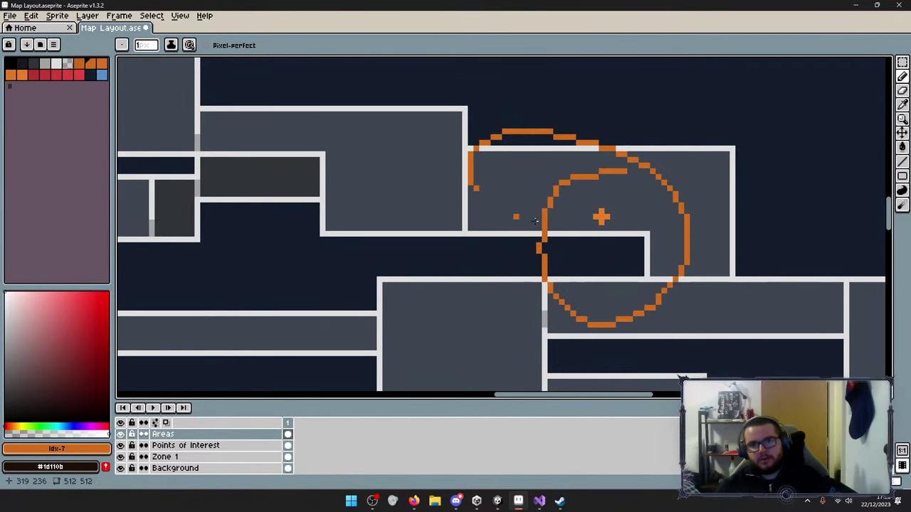
key(ctrl+z)
scroll(427, 263, down, 3)
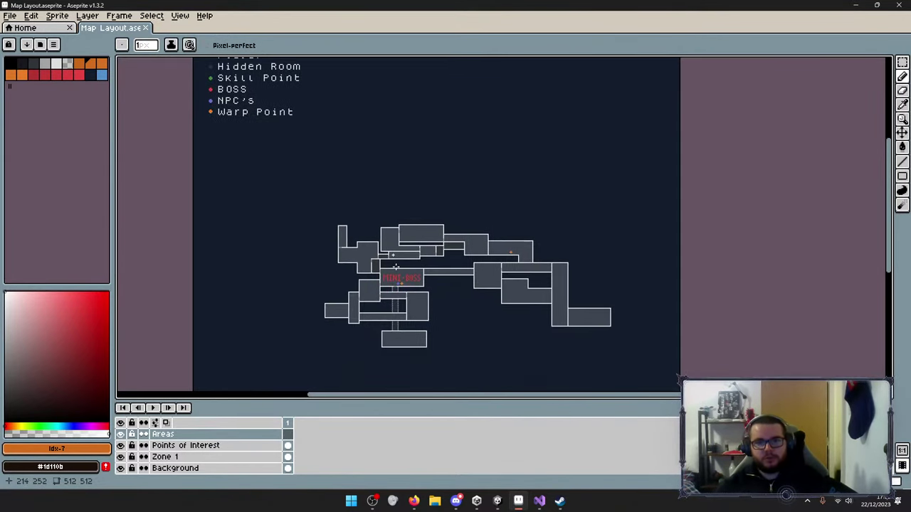
key(ctrl+z)
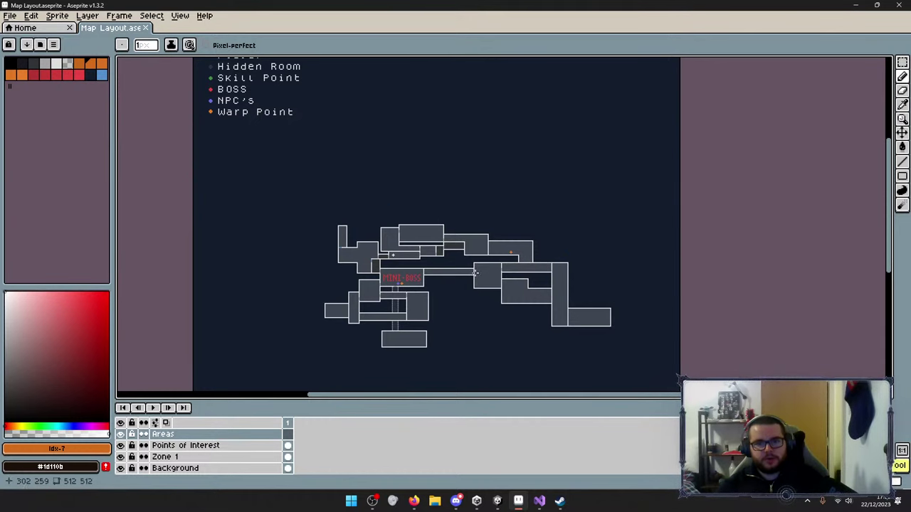
Sketch trial orange strokes running down into the L-shaped room and the large upper room, undoing all of them.
scroll(484, 274, up, 4)
middle_drag(547, 250, 549, 280)
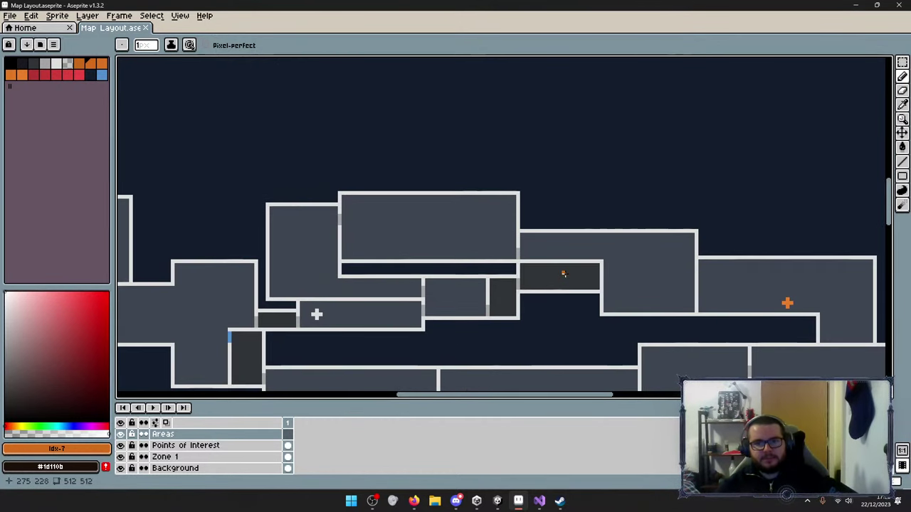
mouse_move(306, 169)
mouse_down()
mouse_move(306, 242)
mouse_move(326, 227)
mouse_up()
key(ctrl+z)
key(ctrl+z)
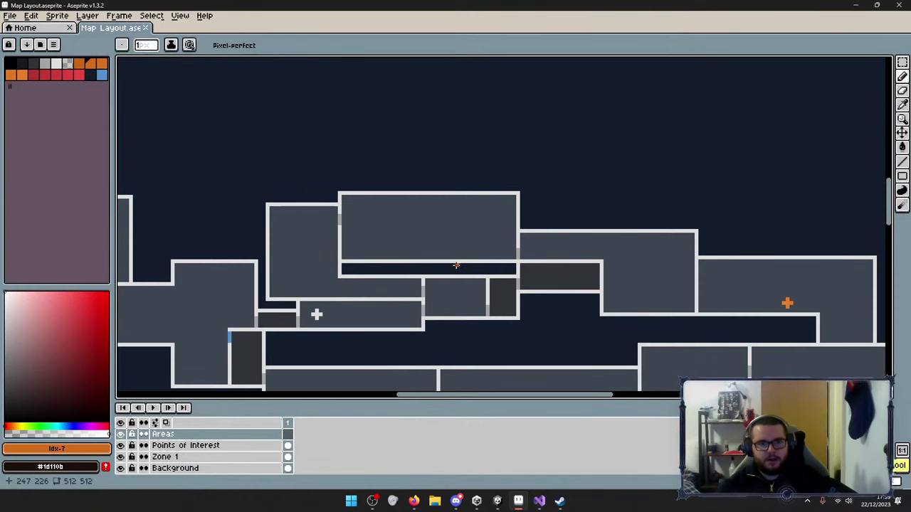
mouse_move(545, 506)
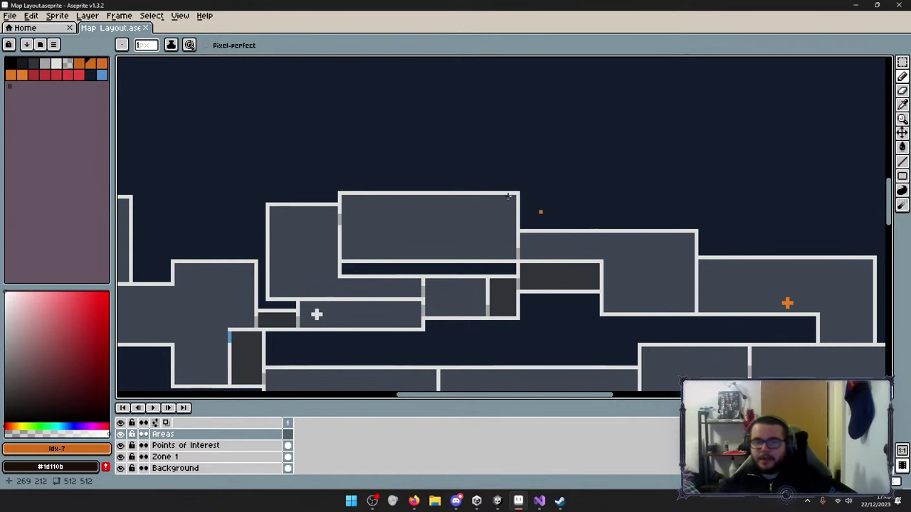
drag(408, 148, 421, 198)
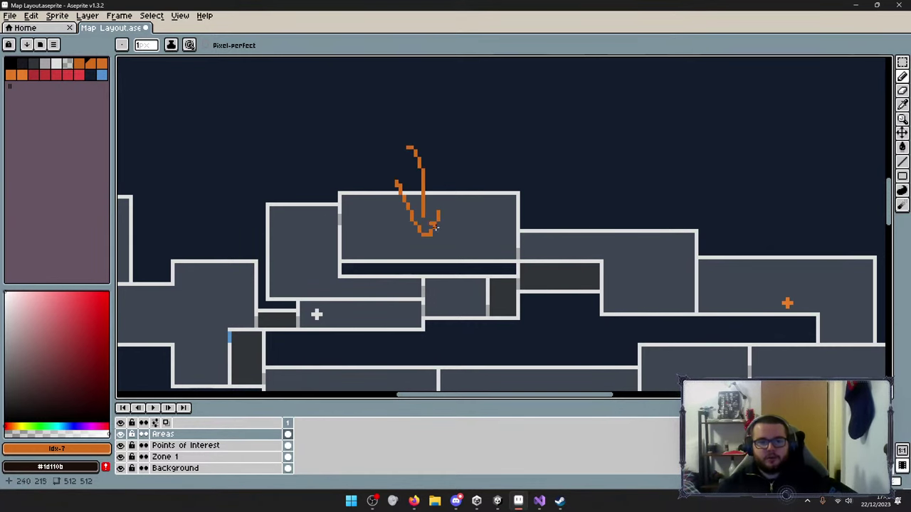
key(ctrl+z)
key(ctrl+z)
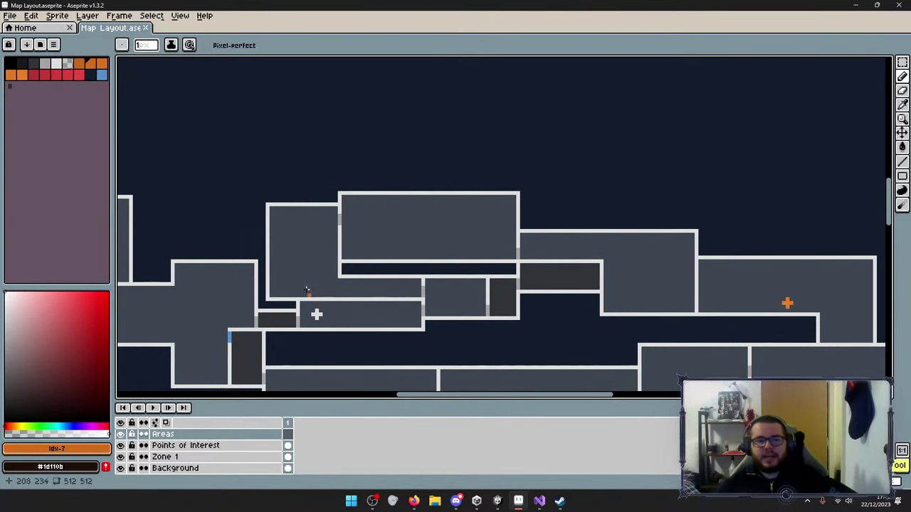
Switch to Unity, select the Ground Core tilemap under Midground > Ground, and show the tile palette.
click(497, 500)
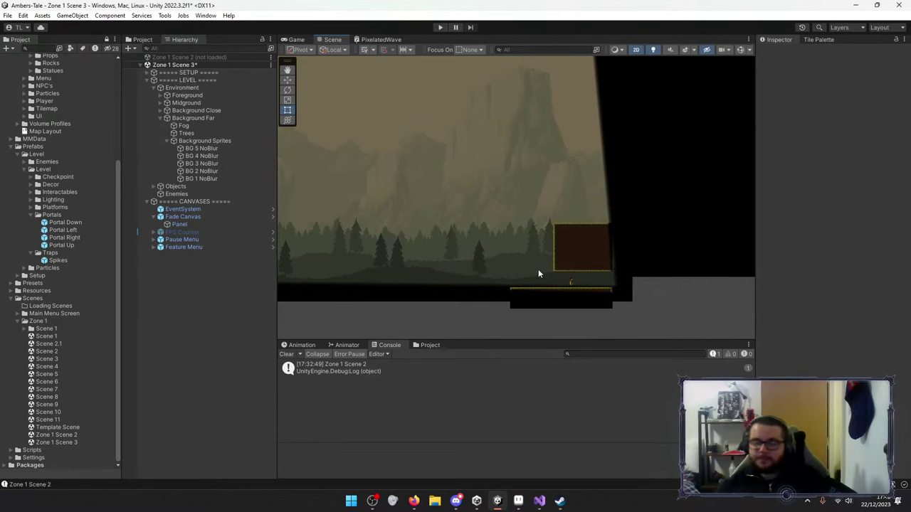
scroll(538, 274, up, 5)
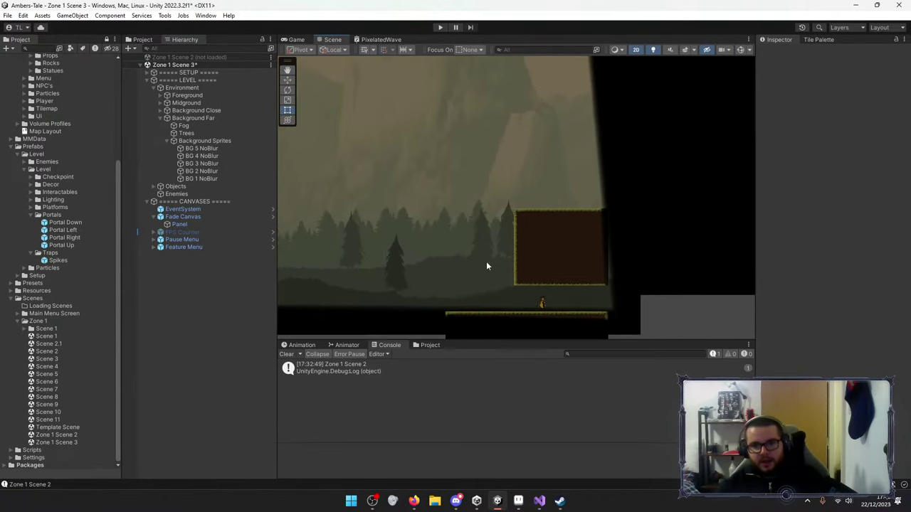
scroll(486, 265, up, 2)
middle_drag(486, 270, 519, 230)
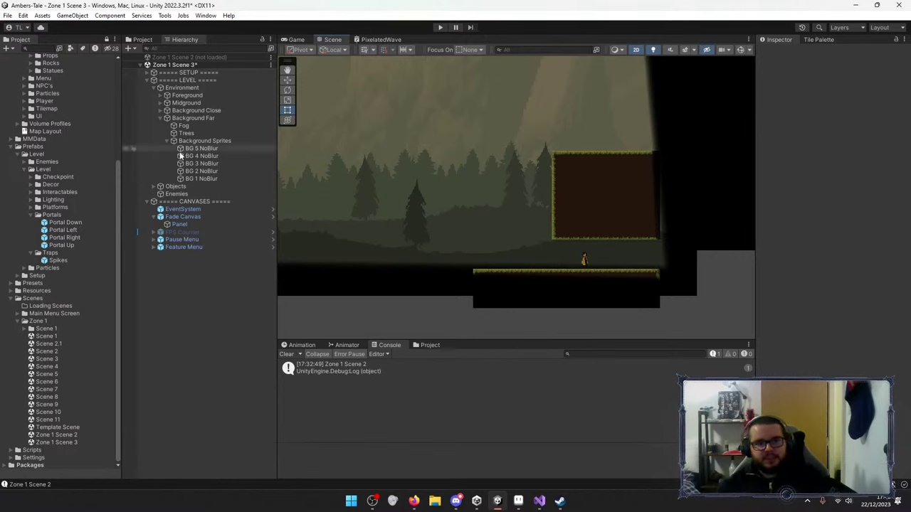
click(161, 102)
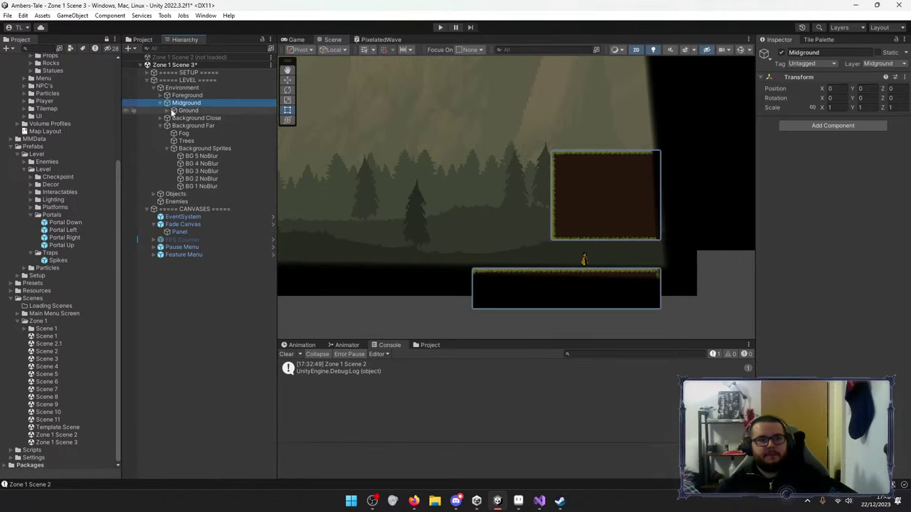
click(177, 110)
click(167, 110)
click(192, 118)
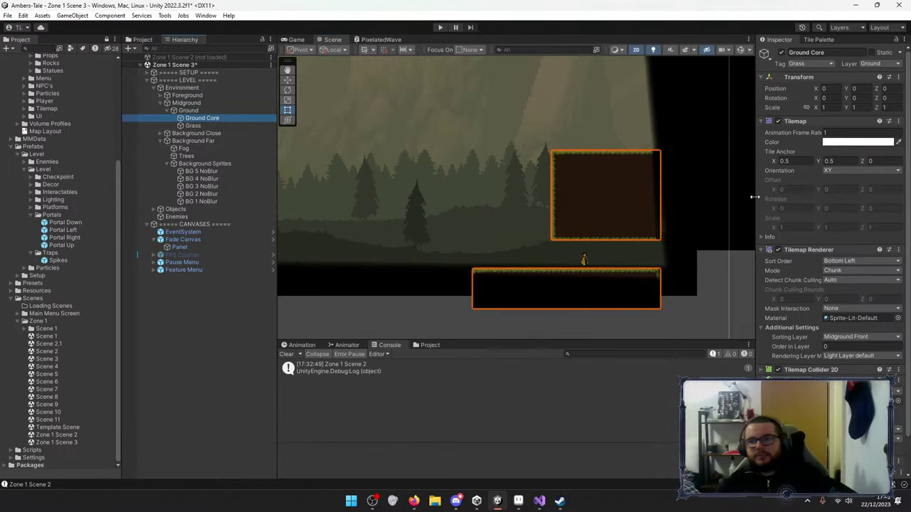
click(819, 40)
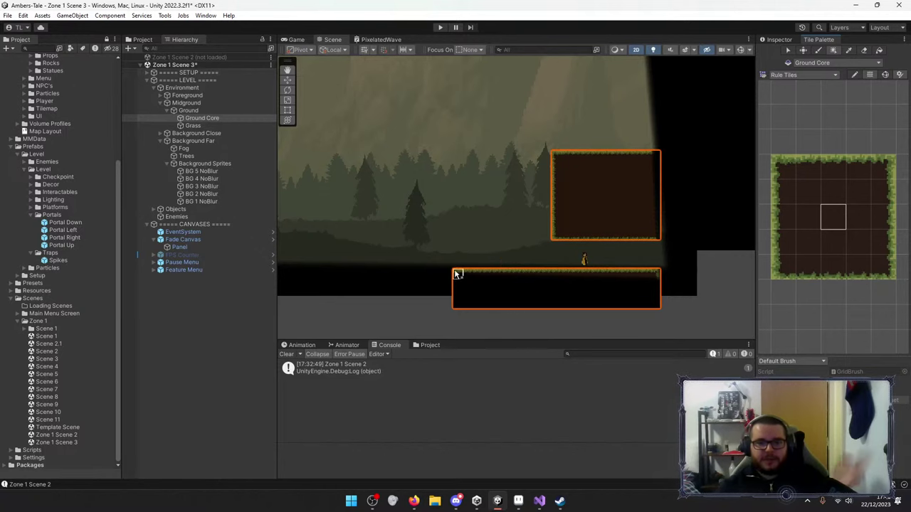
Try filling a tall ground block beyond the floor's open end and a small addition on the upper block, and undo both.
drag(449, 272, 352, 149)
mouse_move(500, 179)
middle_down()
mouse_move(504, 192)
mouse_move(470, 157)
mouse_move(504, 191)
middle_up()
scroll(504, 193, up, 2)
scroll(525, 188, down, 1)
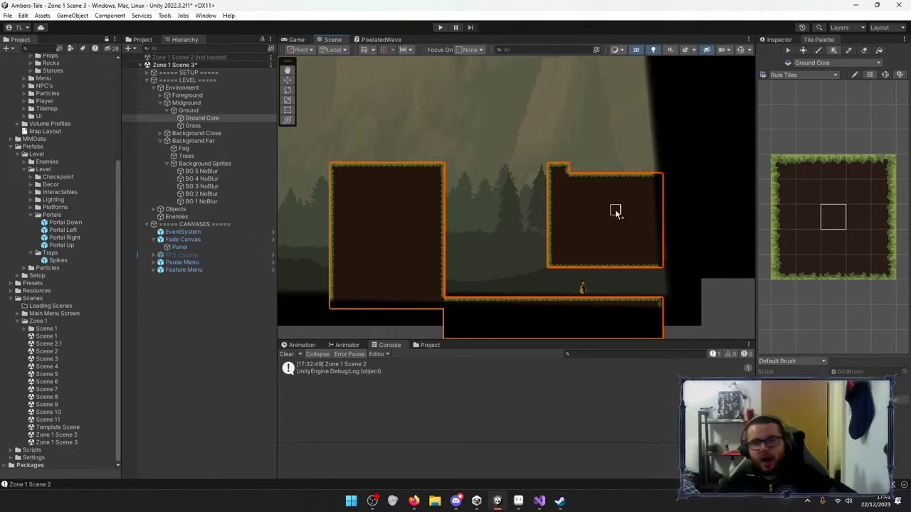
key(ctrl+z)
key(ctrl+z)
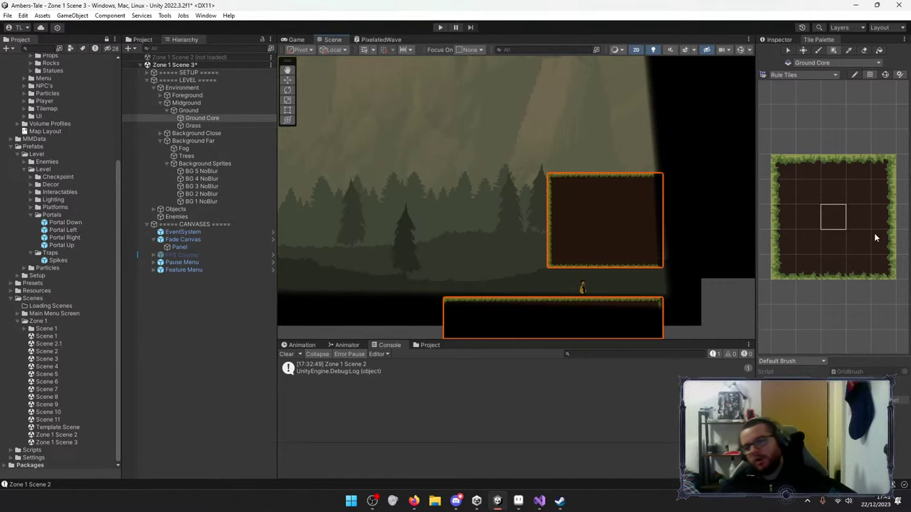
Switch to the Aseprite map layout and move its window onto the other monitor.
key(alt+Tab)
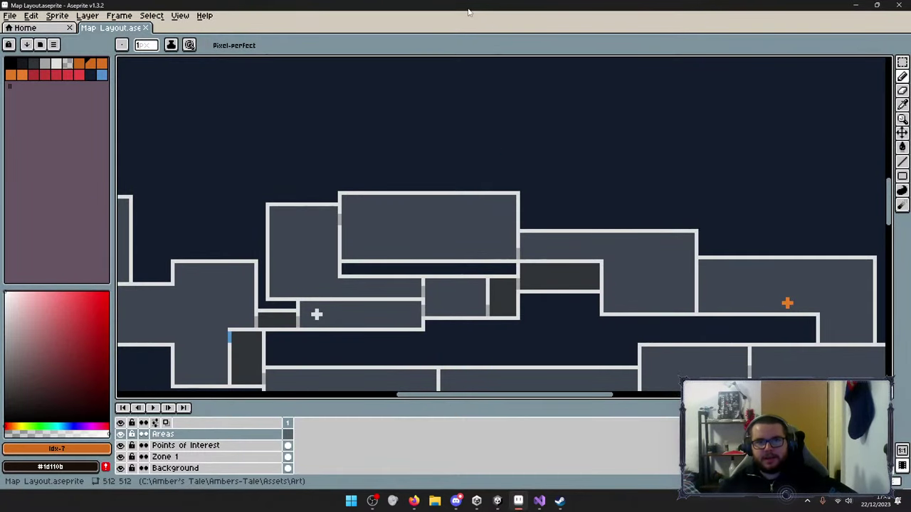
drag(468, 12, 910, 14)
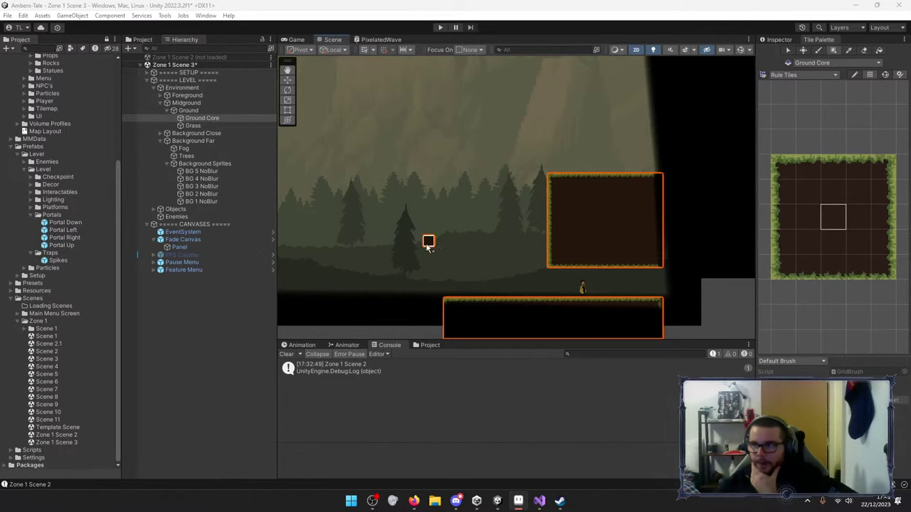
Open Zone 1 Scene 2 and Scene 1 additively alongside Zone 1 Scene 3 in Unity.
middle_drag(537, 256, 498, 254)
scroll(498, 256, down, 4)
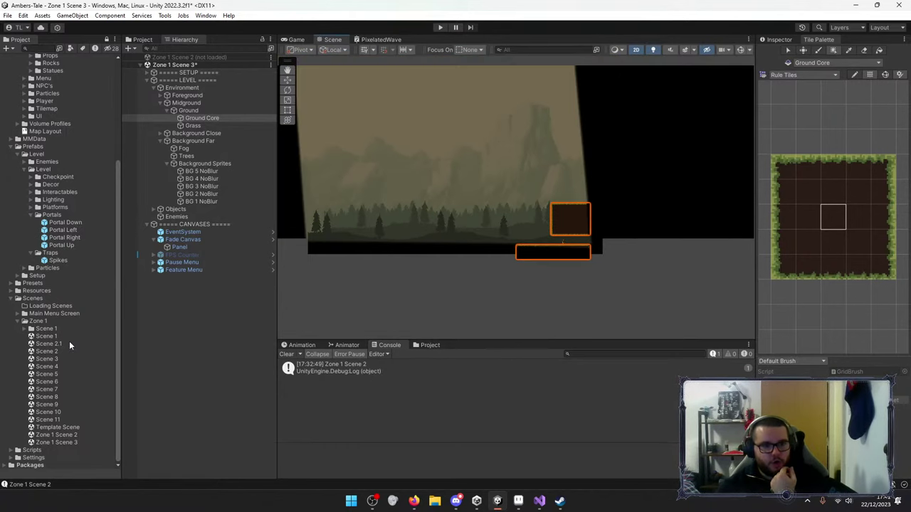
right_click(71, 436)
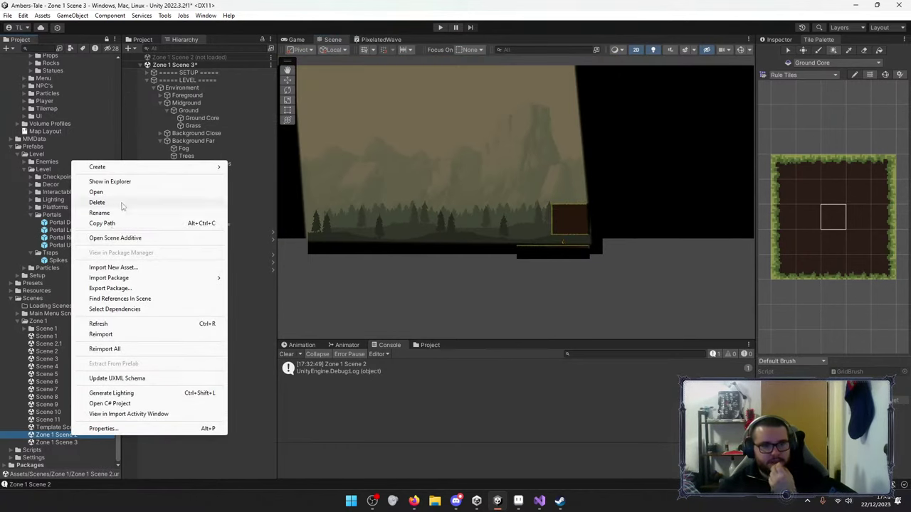
click(115, 238)
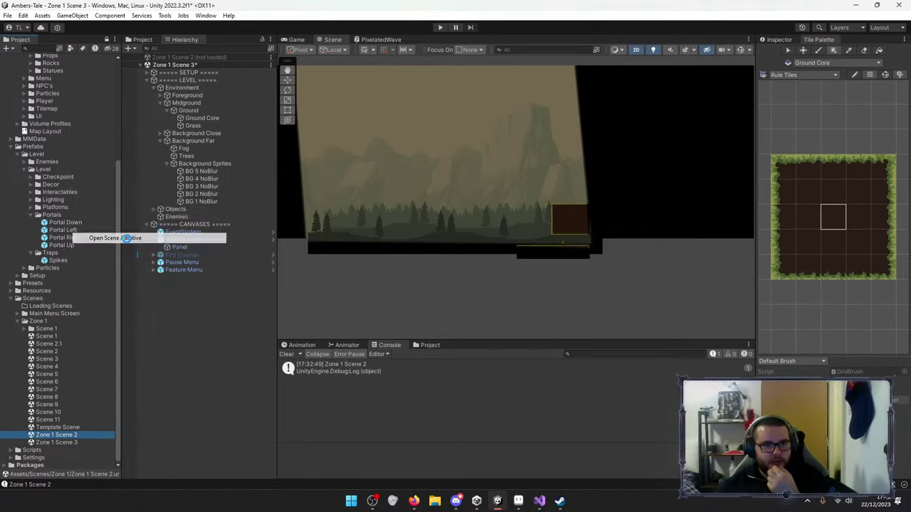
right_click(44, 337)
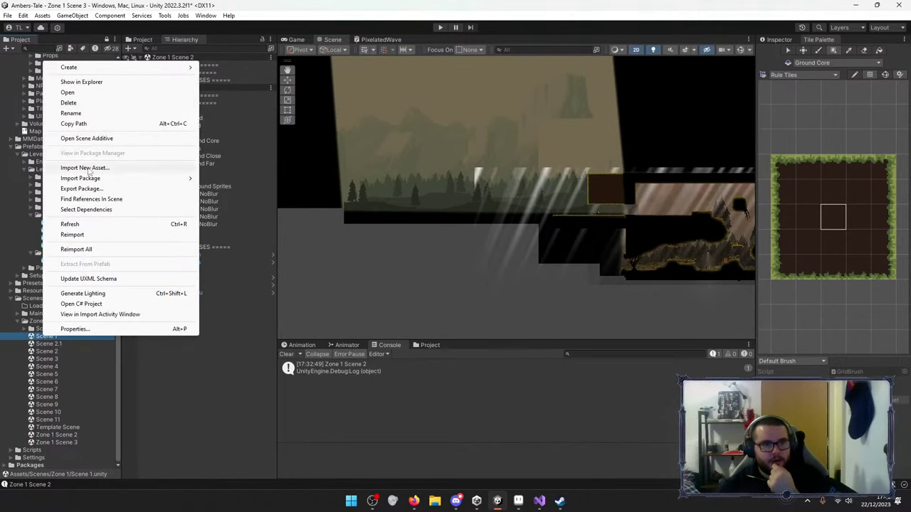
click(93, 138)
Turn off scene lighting and examine how the ground of Scene 1, Zone 1 Scene 2 and Zone 1 Scene 3 lines up.
middle_drag(545, 238, 533, 206)
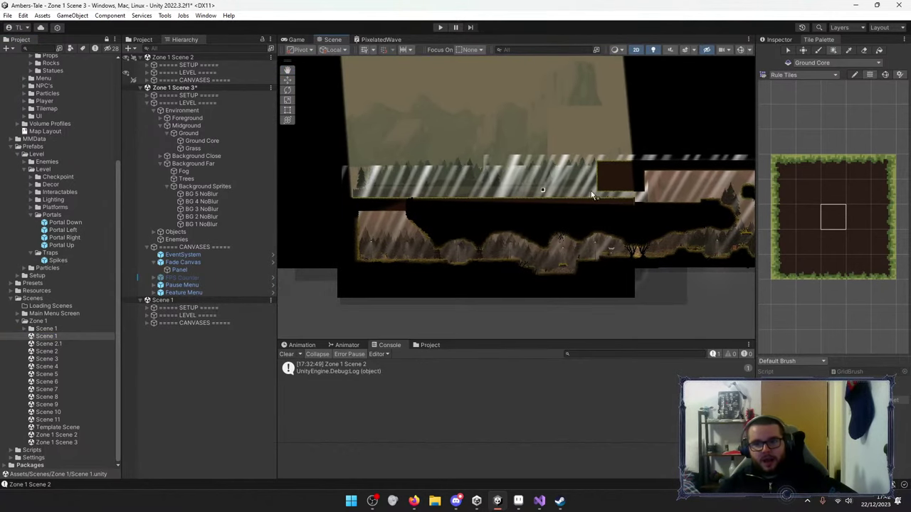
scroll(463, 211, up, 3)
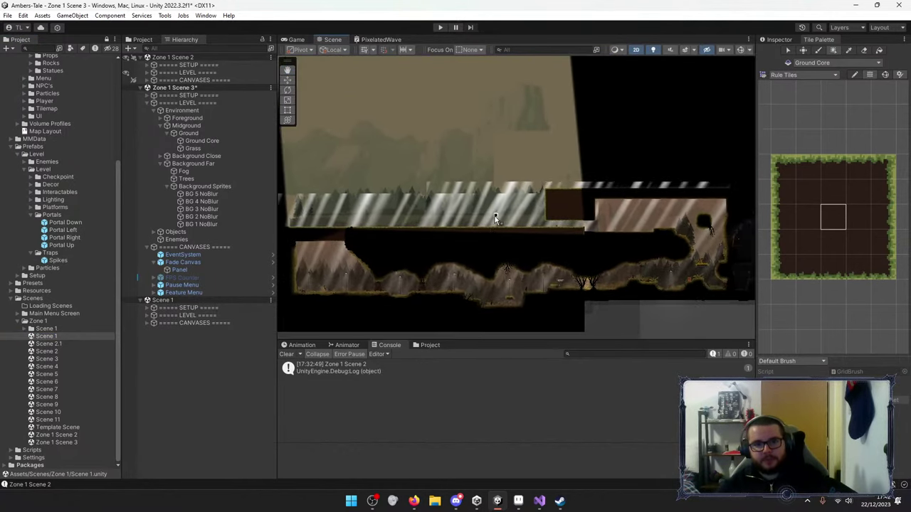
scroll(427, 226, down, 4)
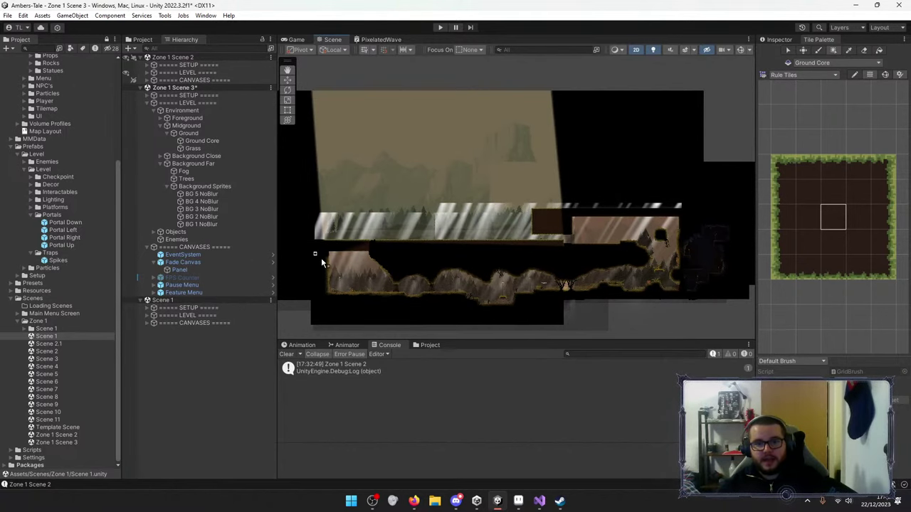
click(654, 50)
scroll(501, 178, up, 3)
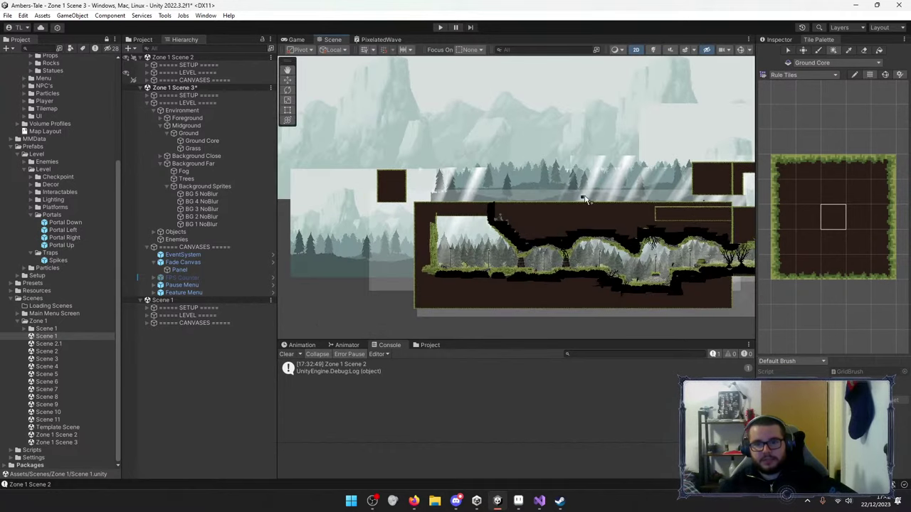
scroll(370, 182, up, 3)
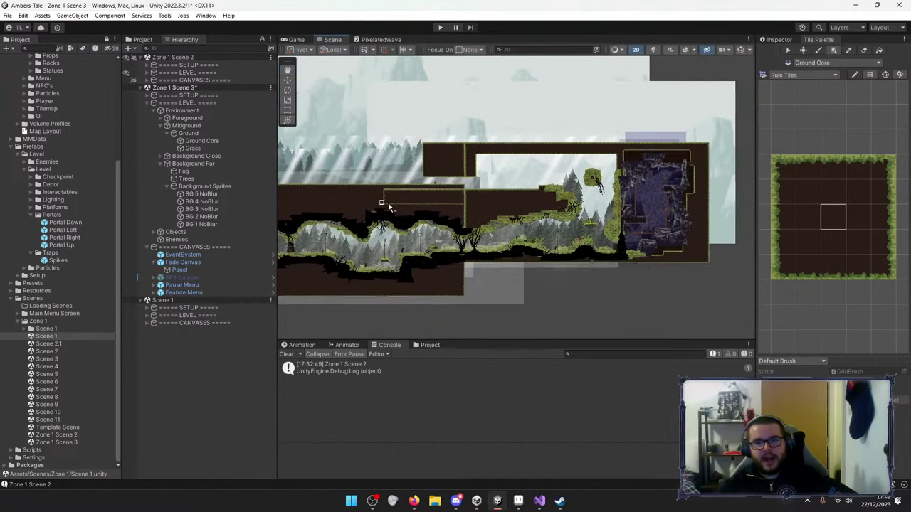
scroll(381, 191, up, 2)
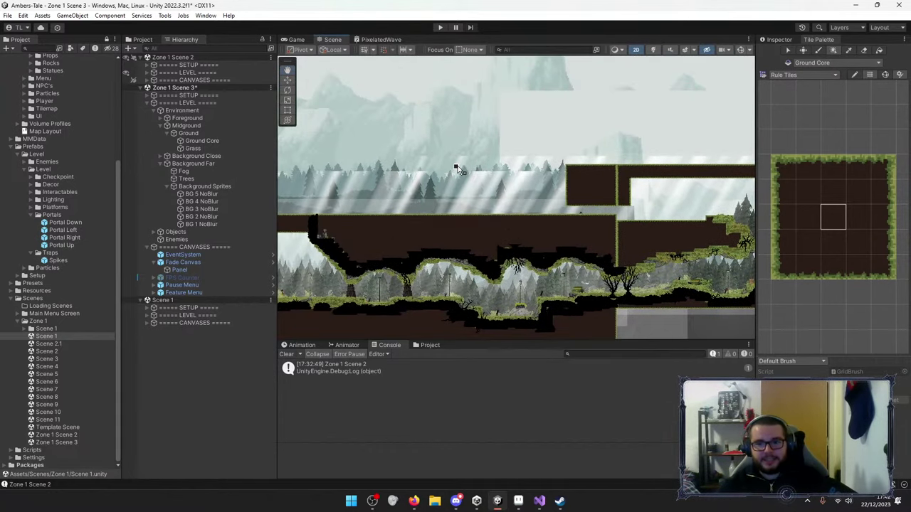
scroll(498, 185, up, 1)
scroll(577, 217, up, 5)
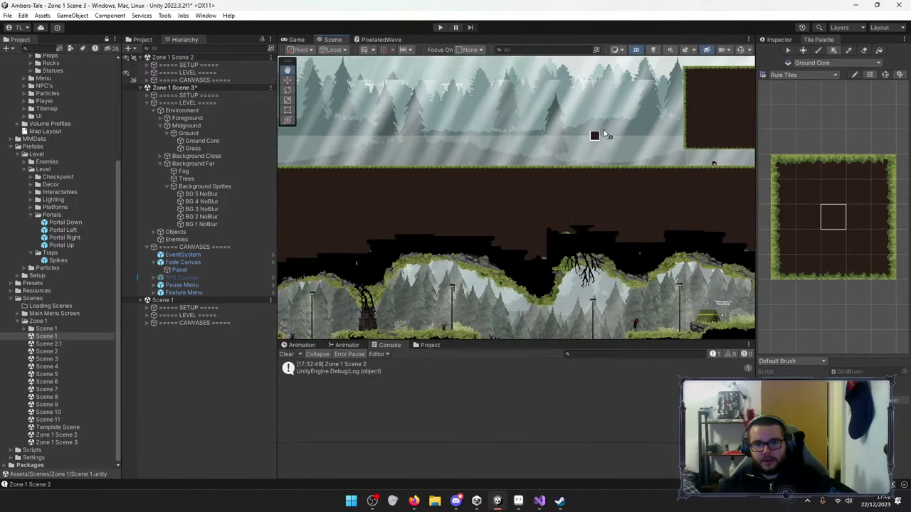
scroll(513, 150, down, 3)
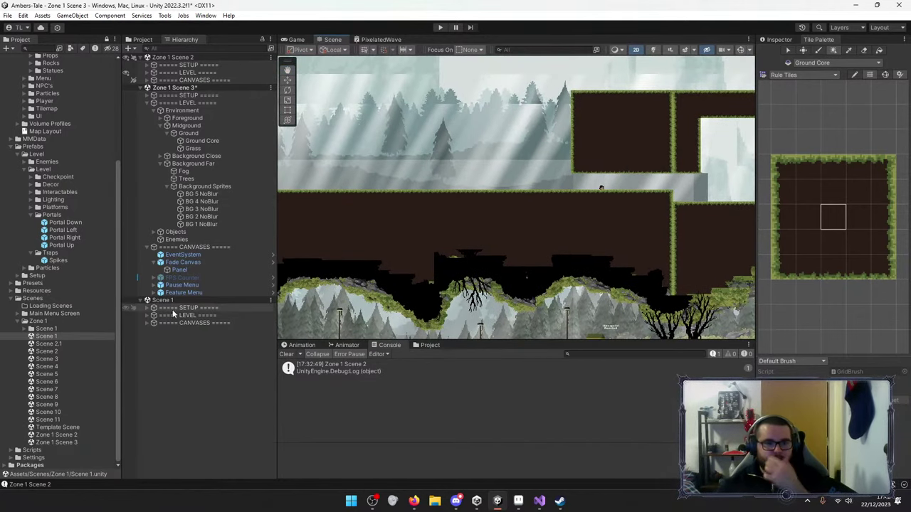
Select Scene 1's Camera Room Bounds and display its box colliders to examine the camera limits against the ground.
click(153, 315)
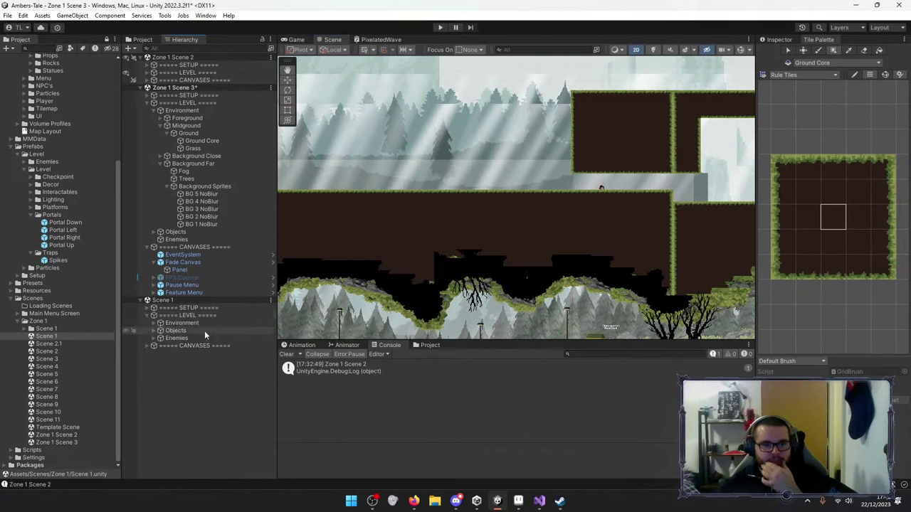
click(153, 308)
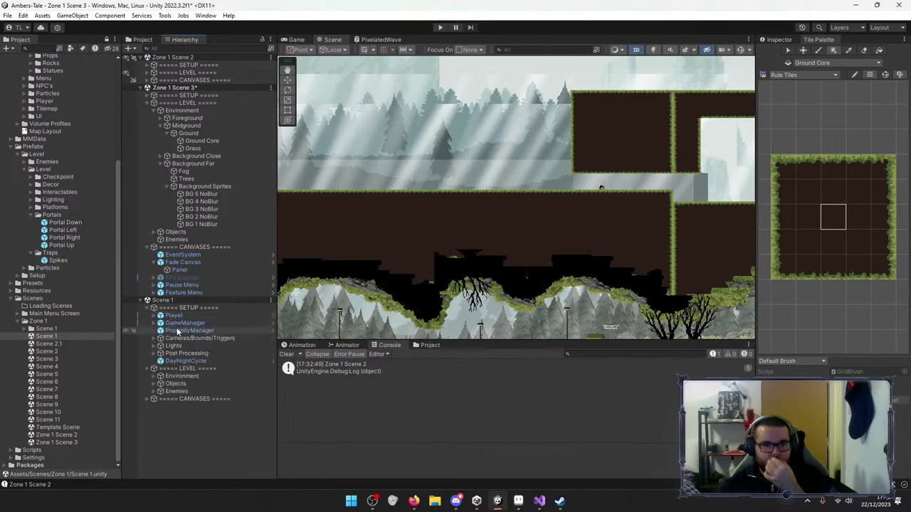
click(154, 338)
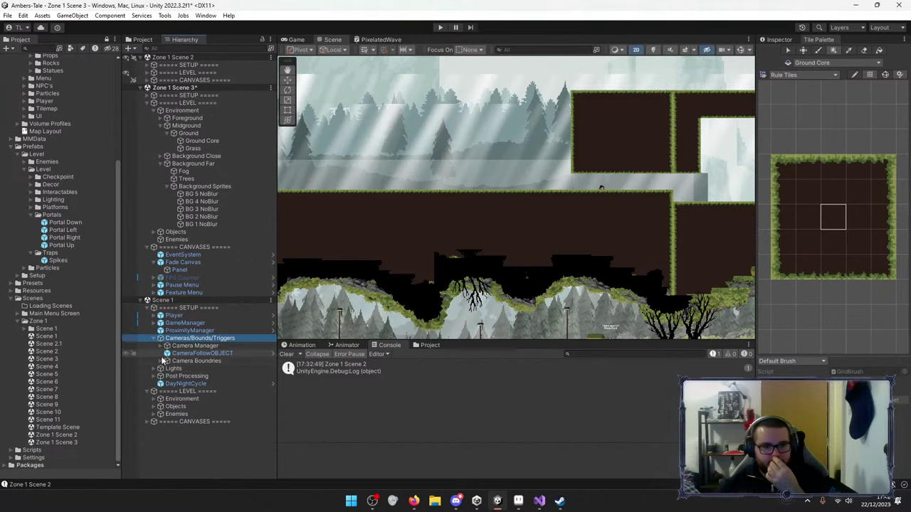
click(189, 361)
click(161, 361)
click(170, 369)
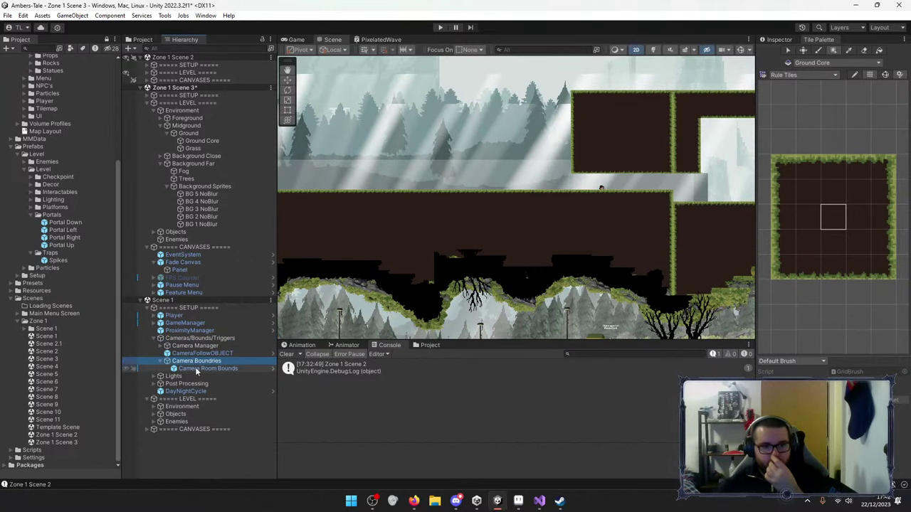
key(f)
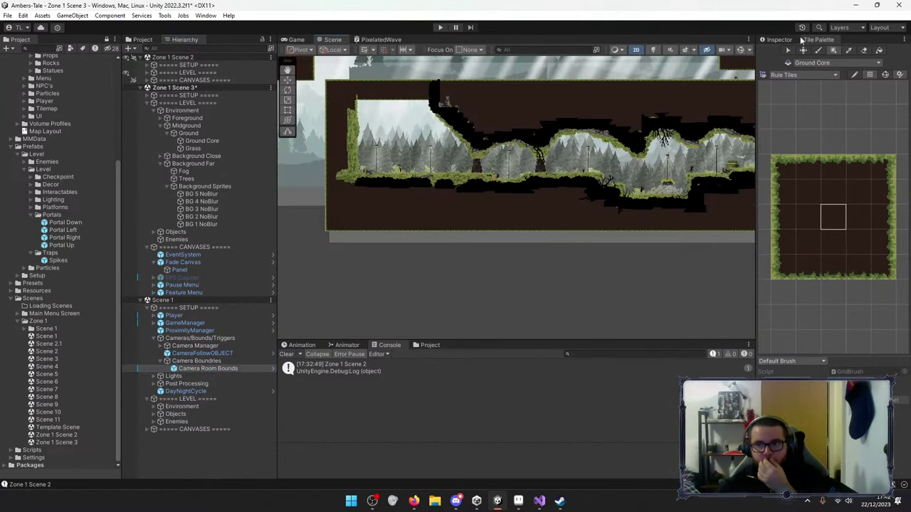
click(779, 39)
click(829, 249)
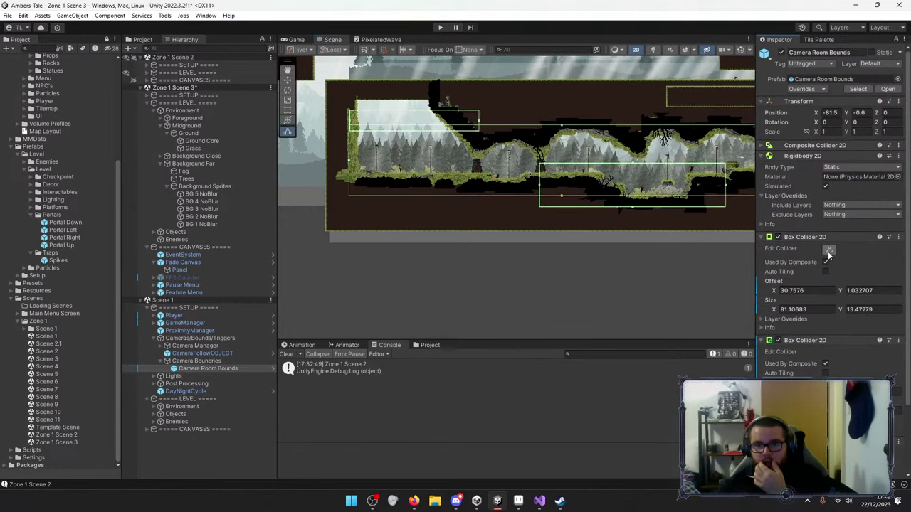
scroll(661, 185, up, 3)
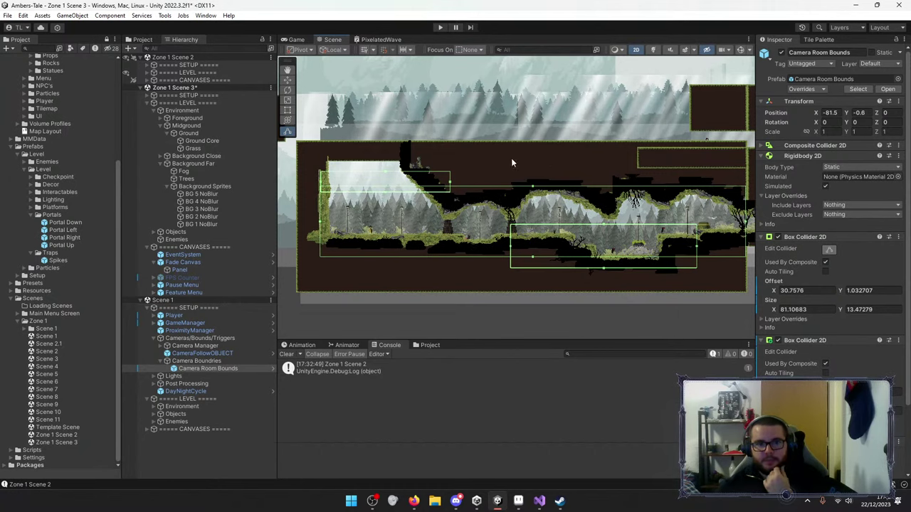
Erase the top layer of Scene 1's Ground Core tilemap with a multi-tile eraser, working from its left end rightward.
click(822, 39)
drag(800, 93, 853, 130)
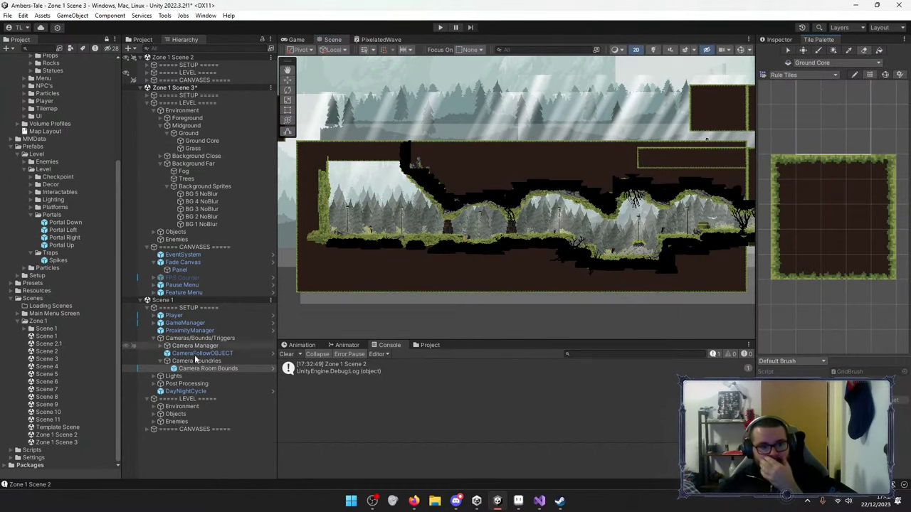
click(154, 407)
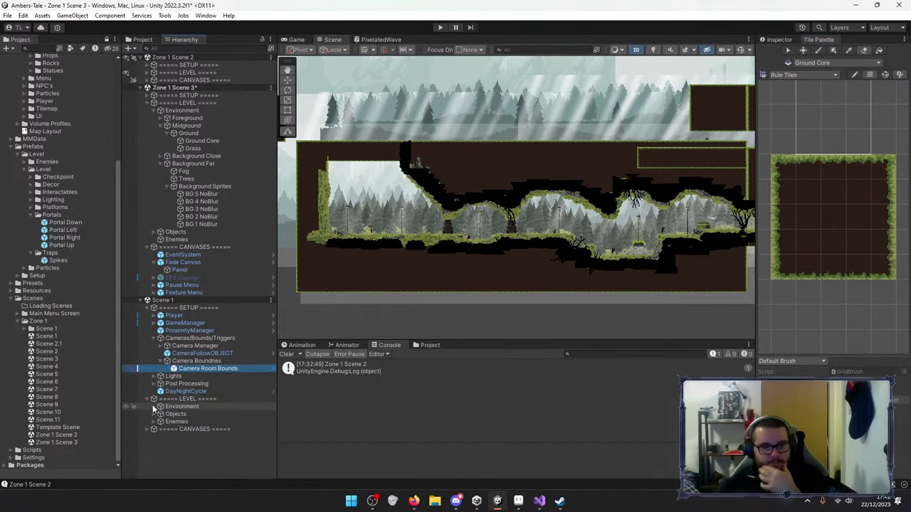
click(160, 414)
click(166, 429)
click(193, 421)
mouse_move(302, 145)
mouse_down()
mouse_move(740, 148)
mouse_move(733, 157)
mouse_move(674, 154)
mouse_up()
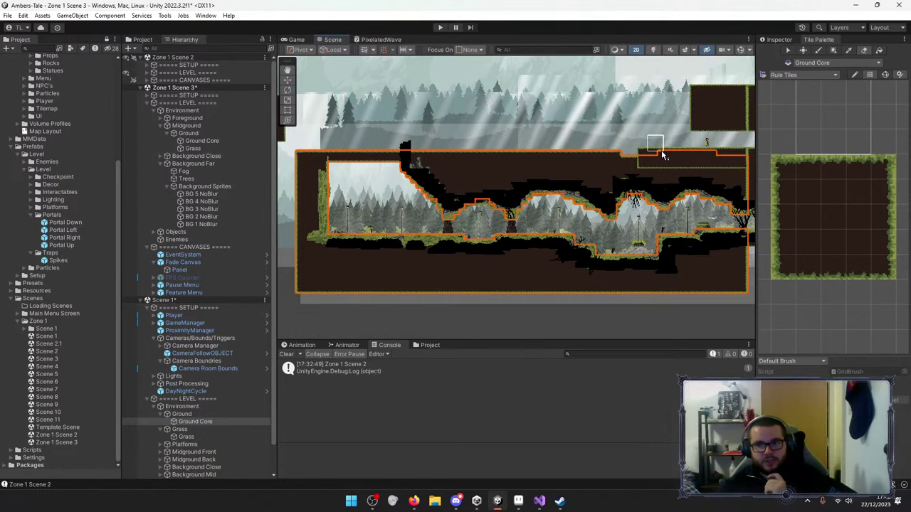
Erase another strip along the top of Scene 1's ground so the whole surface is level beneath Zone 1 Scene 3.
scroll(722, 157, up, 5)
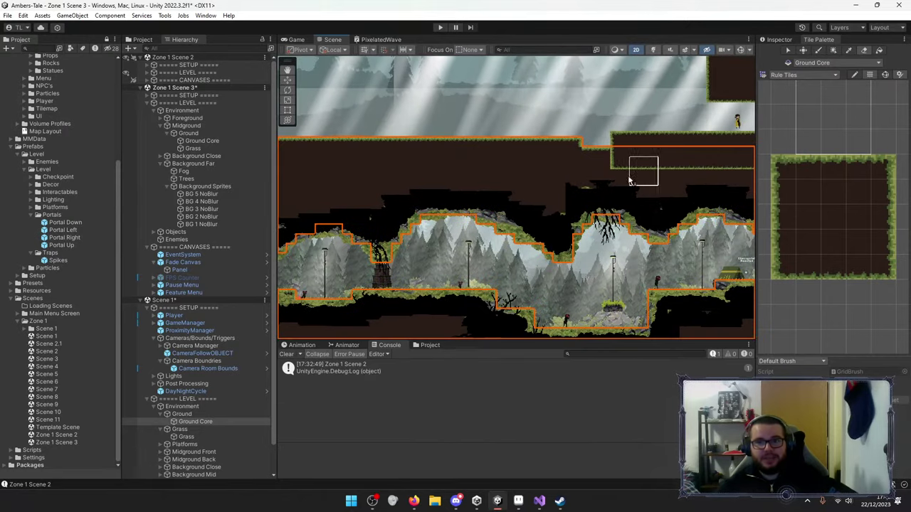
drag(603, 212, 477, 204)
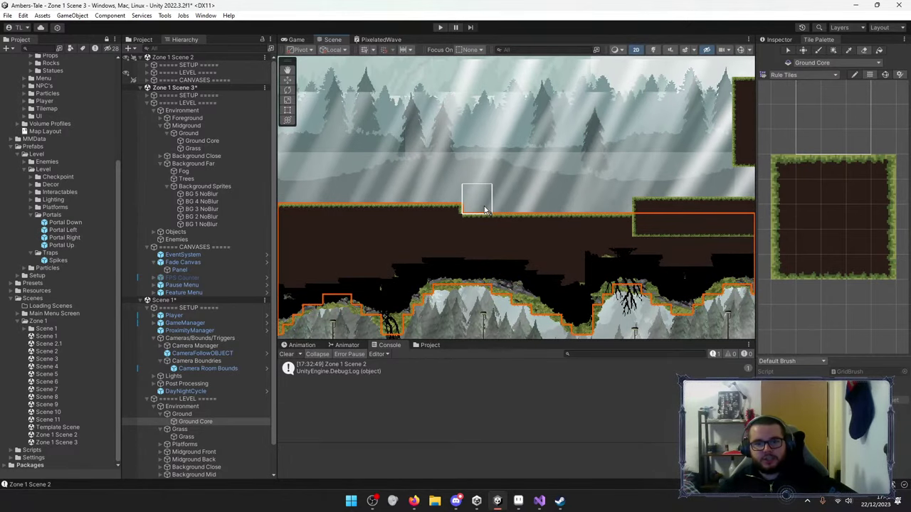
middle_drag(477, 204, 590, 197)
mouse_move(590, 197)
mouse_down()
mouse_move(409, 202)
mouse_move(422, 208)
mouse_move(375, 210)
mouse_up()
middle_drag(374, 207, 561, 197)
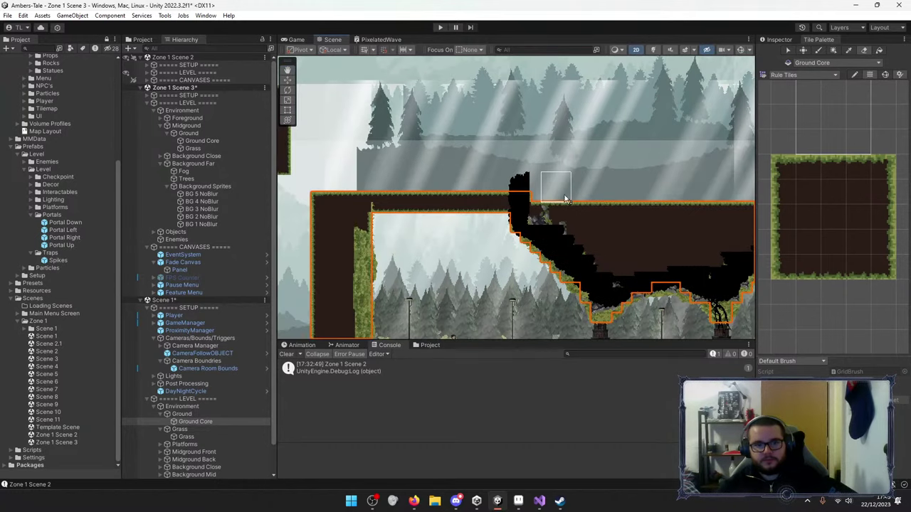
mouse_move(433, 198)
mouse_down()
mouse_move(515, 197)
mouse_move(427, 189)
mouse_move(317, 199)
mouse_up()
Compare the Aseprite map layout with how Scene 1's ground sits below Zone 1 Scene 3 in Unity.
scroll(480, 201, down, 1)
scroll(480, 201, down, 2)
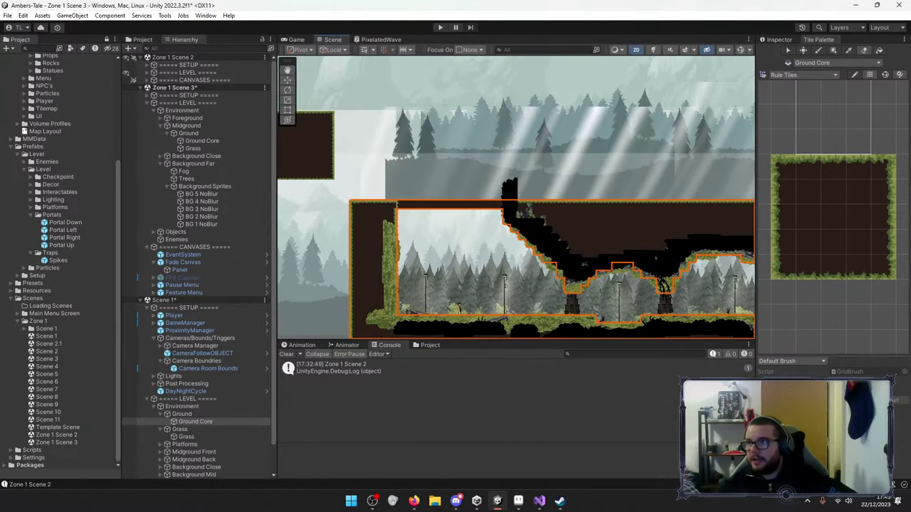
key(alt+Tab)
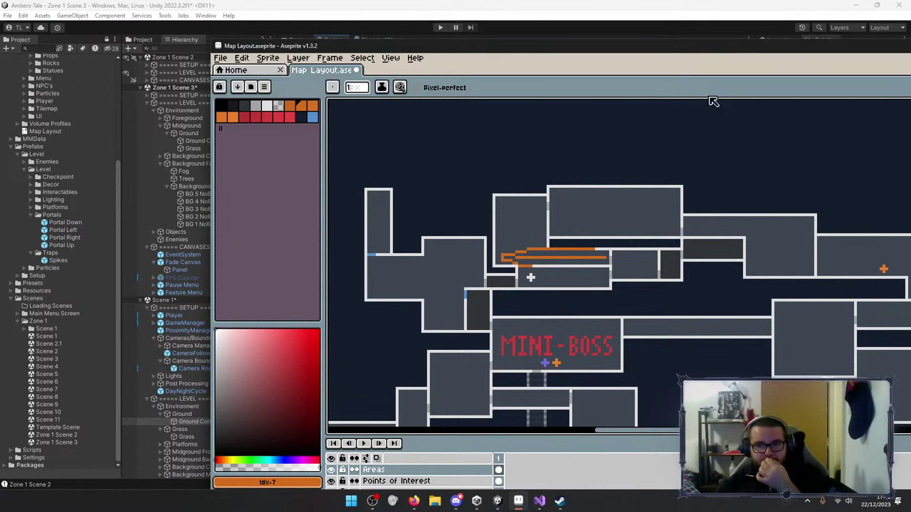
click(815, 51)
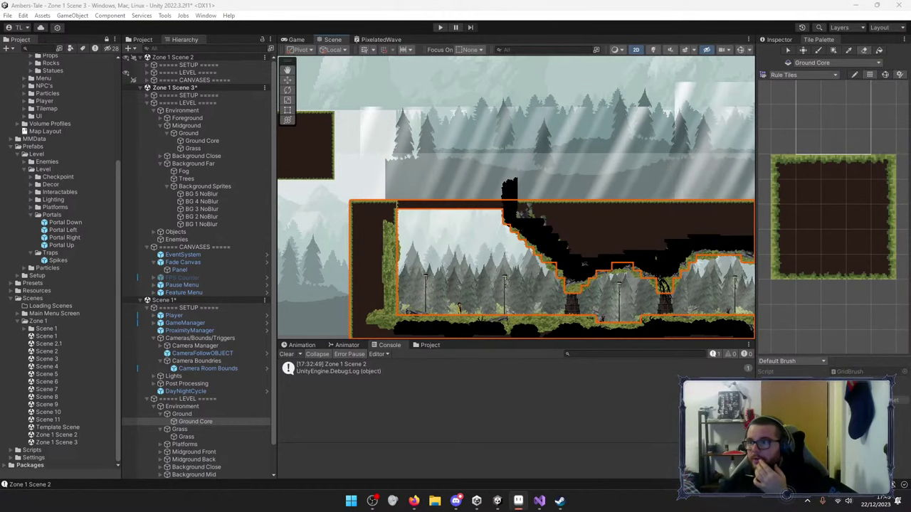
scroll(602, 237, up, 3)
scroll(606, 240, down, 3)
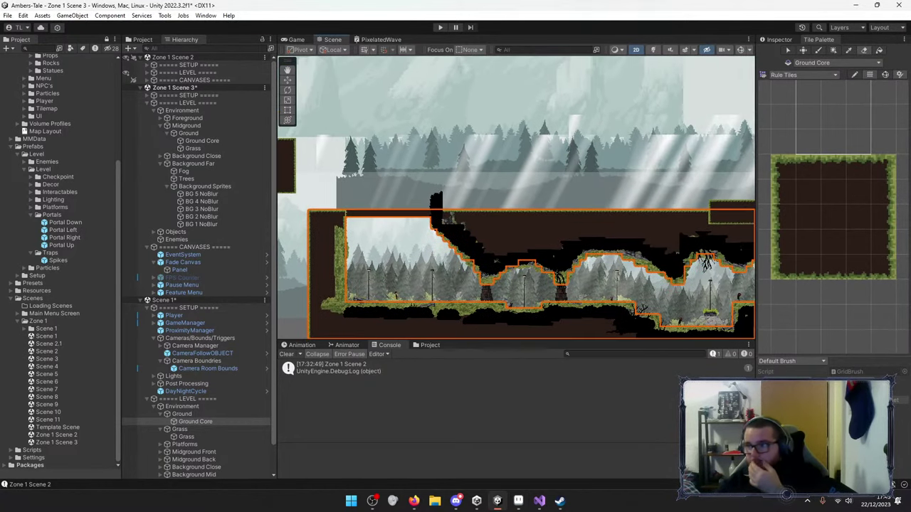
key(alt+Tab)
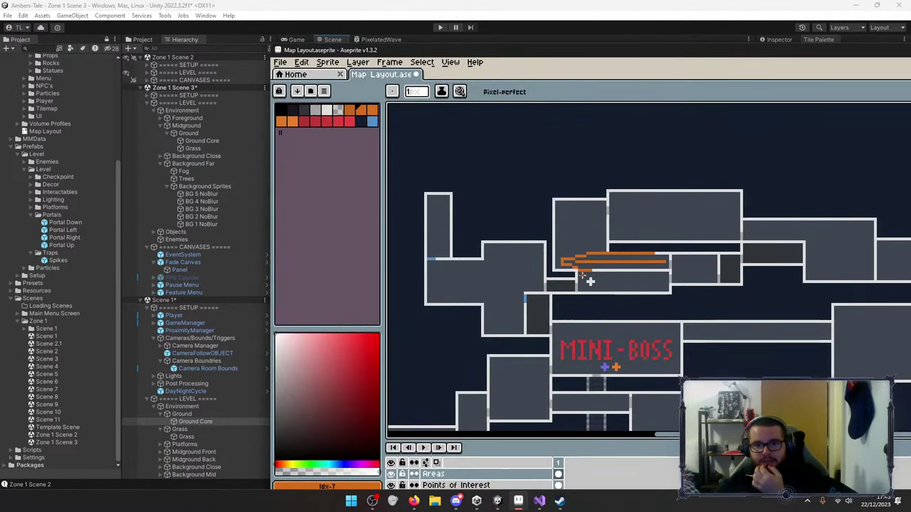
key(alt+Tab)
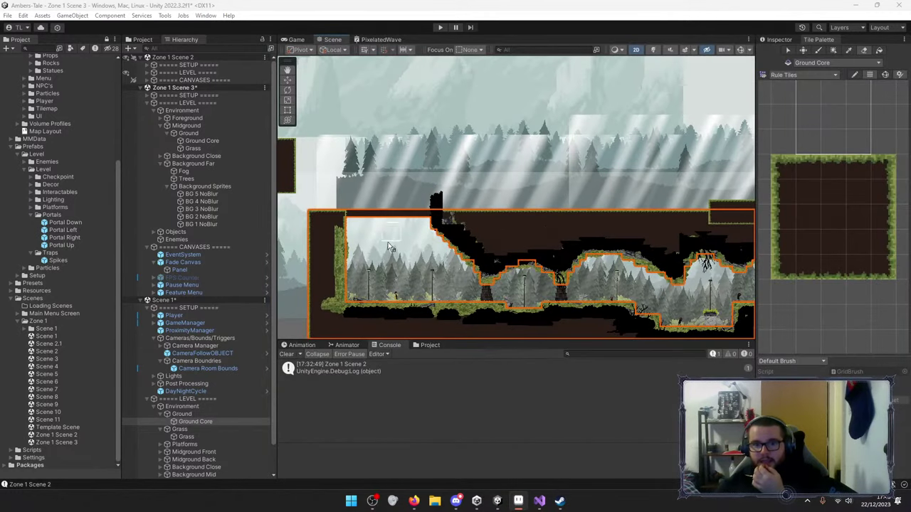
scroll(403, 235, down, 2)
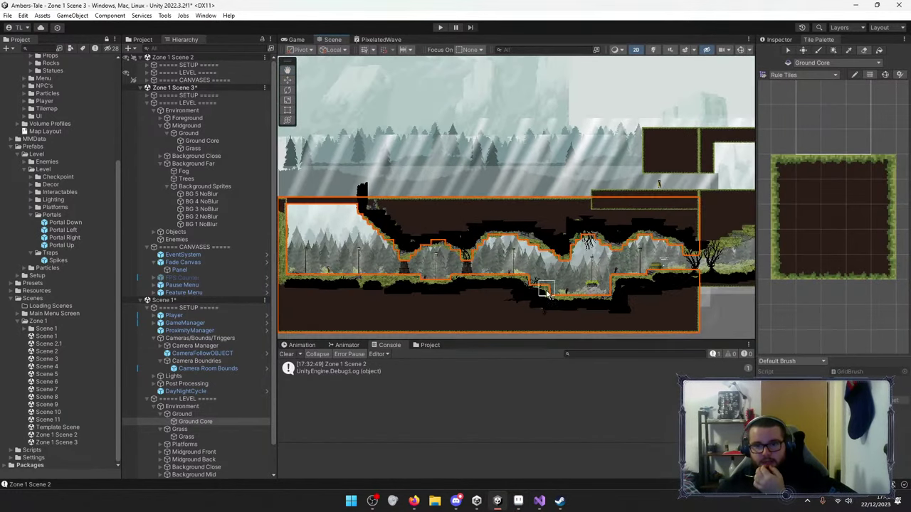
middle_drag(616, 220, 618, 244)
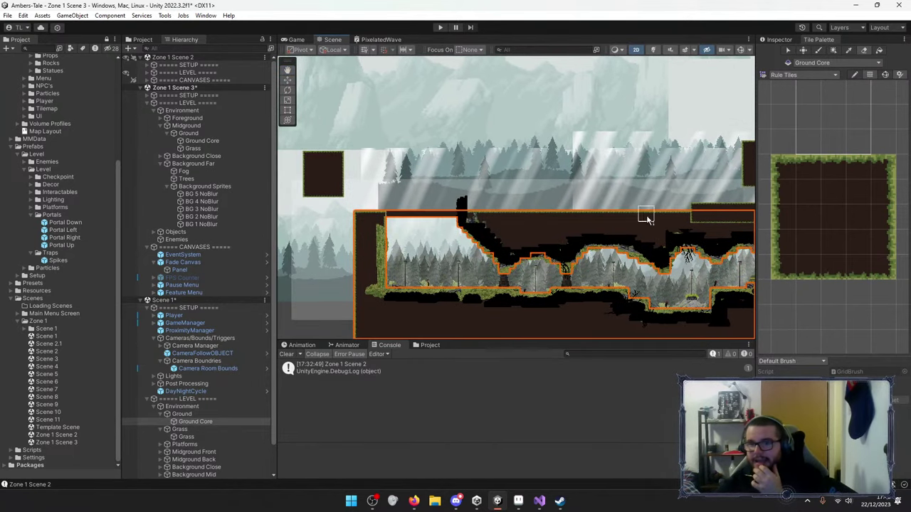
middle_drag(336, 157, 322, 187)
Erase the isolated ground block at the far left from Zone 1 Scene 3's Ground Core tilemap with a multi-tile eraser.
ctrl+click(430, 217)
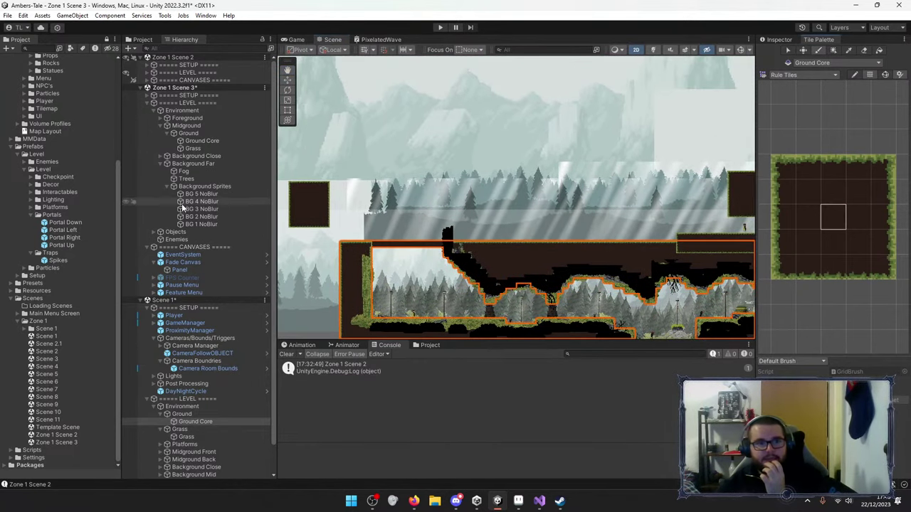
click(141, 300)
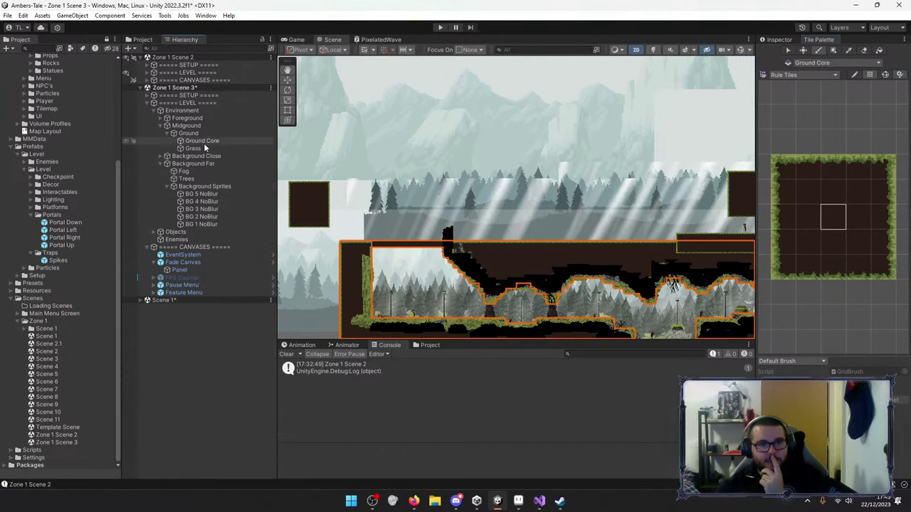
click(203, 140)
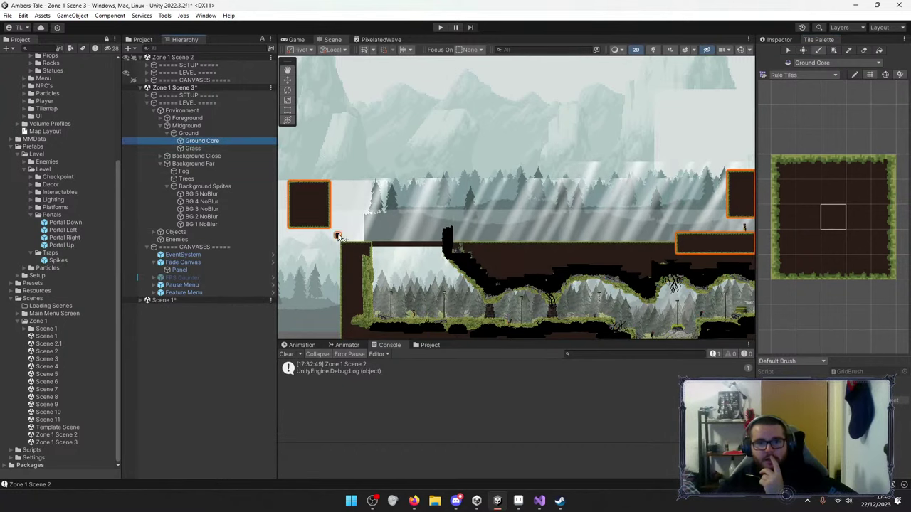
middle_drag(355, 232, 459, 237)
click(446, 248)
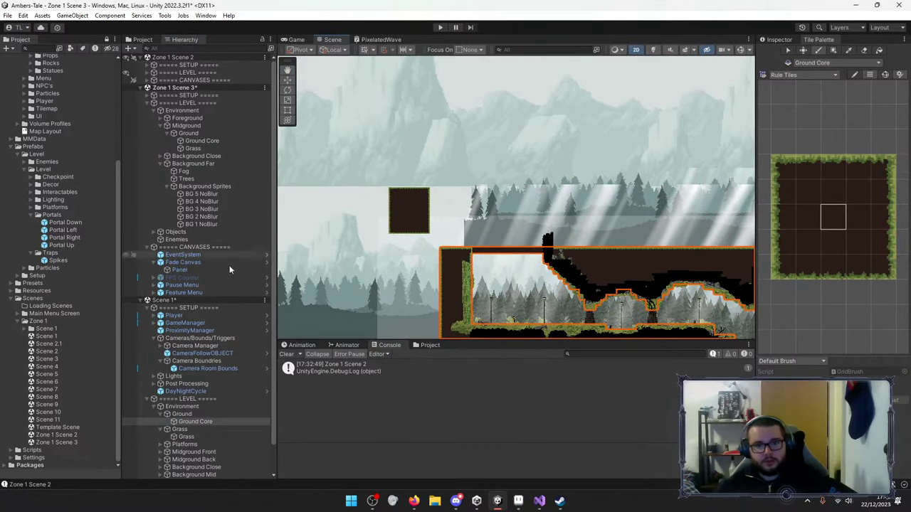
click(189, 133)
drag(774, 84, 843, 125)
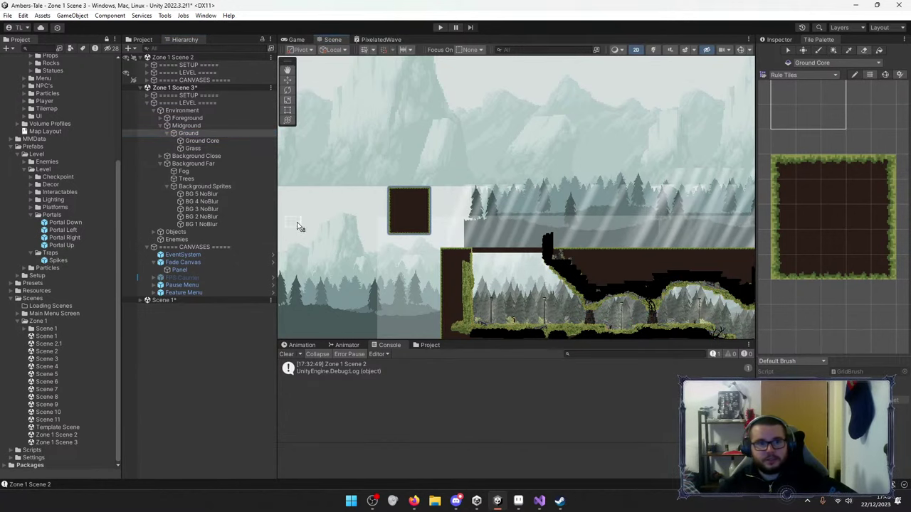
click(202, 141)
mouse_move(361, 199)
mouse_down()
mouse_move(386, 218)
mouse_move(389, 192)
mouse_move(395, 242)
mouse_move(427, 208)
mouse_up()
Extend Zone 1 Scene 3's floor leftward over Scene 1 with filled Ground Core tiles.
click(808, 190)
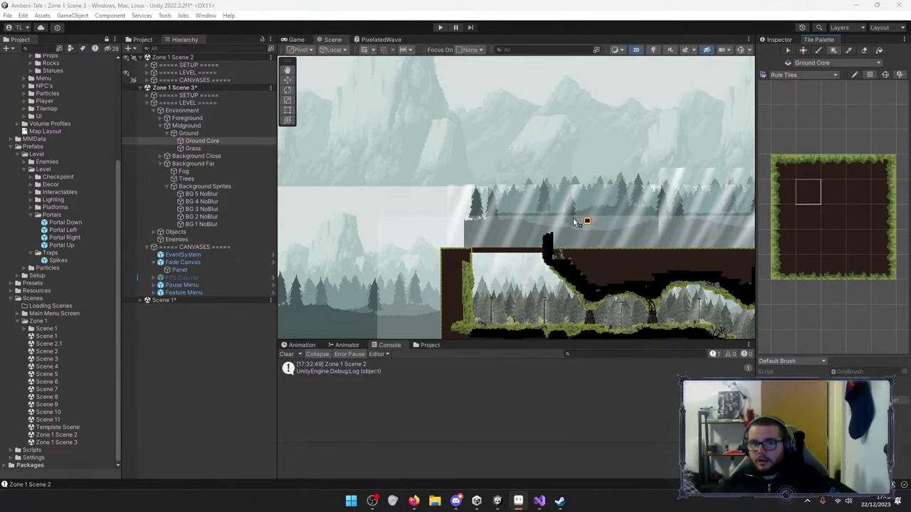
mouse_move(533, 209)
middle_down()
mouse_move(451, 163)
mouse_move(409, 173)
middle_up()
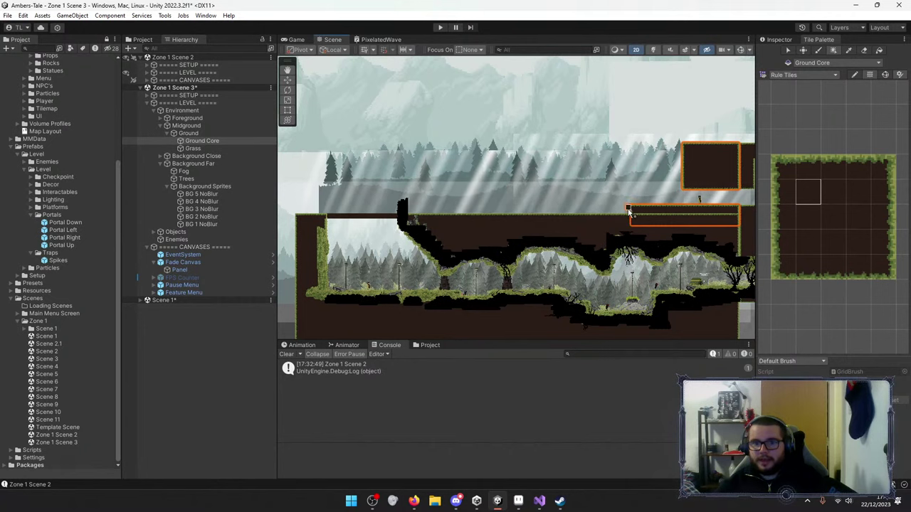
mouse_move(626, 217)
mouse_down()
mouse_move(451, 224)
mouse_move(495, 226)
mouse_up()
middle_drag(498, 214, 526, 250)
Extend the upper ground block leftward as a thin ceiling above the floor and raise a tall wall from its end.
drag(704, 215, 516, 183)
middle_drag(519, 185, 527, 205)
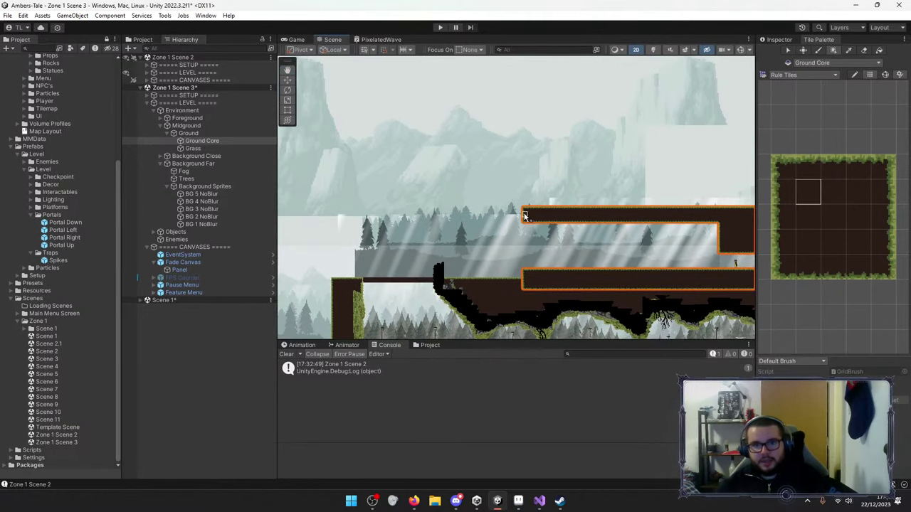
drag(524, 208, 577, 66)
mouse_move(554, 157)
middle_down()
mouse_move(557, 174)
mouse_move(638, 166)
mouse_move(526, 167)
mouse_move(528, 155)
middle_up()
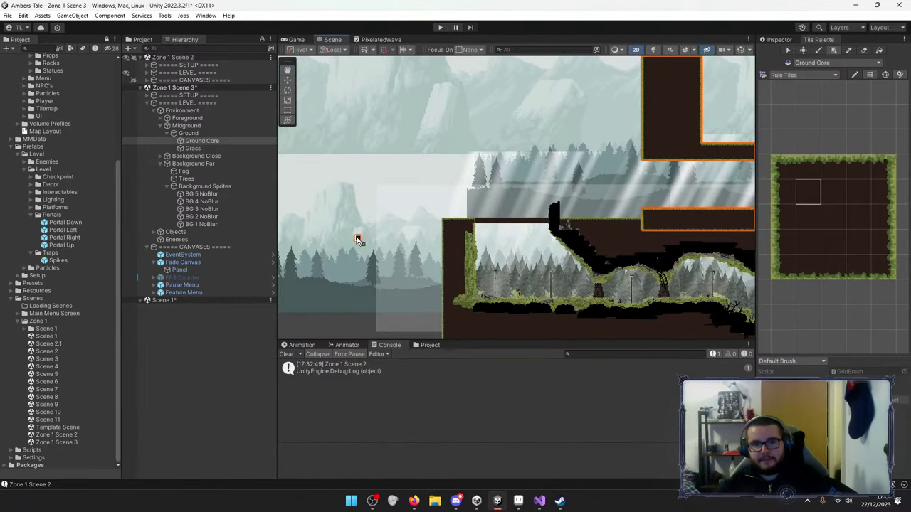
Continue the floor leftward past Scene 1's edge and raise a tall outer wall from its end.
drag(640, 234, 384, 216)
middle_drag(374, 213, 384, 246)
drag(390, 244, 445, 77)
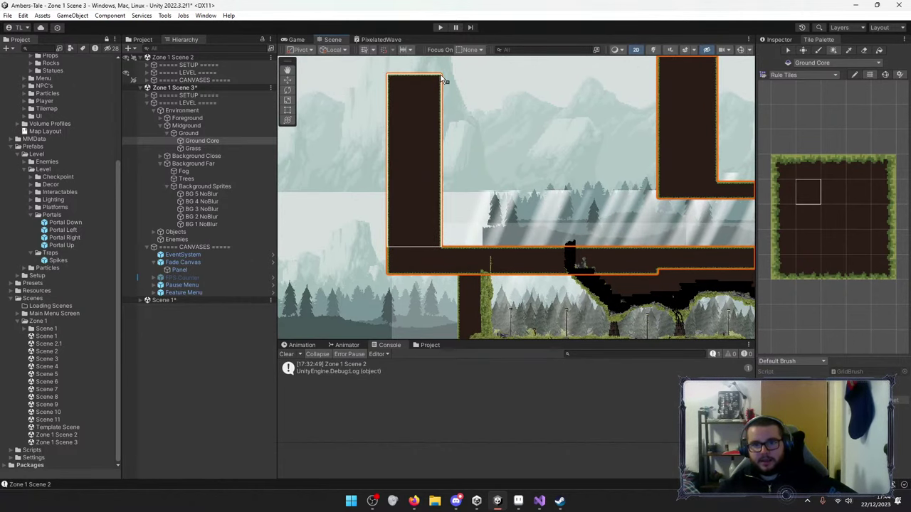
middle_drag(452, 116, 426, 189)
drag(389, 193, 444, 118)
Try extending the inner wall above the ceiling upward with a filled block, and undo it.
drag(660, 158, 719, 118)
scroll(676, 231, down, 2)
middle_drag(677, 231, 625, 239)
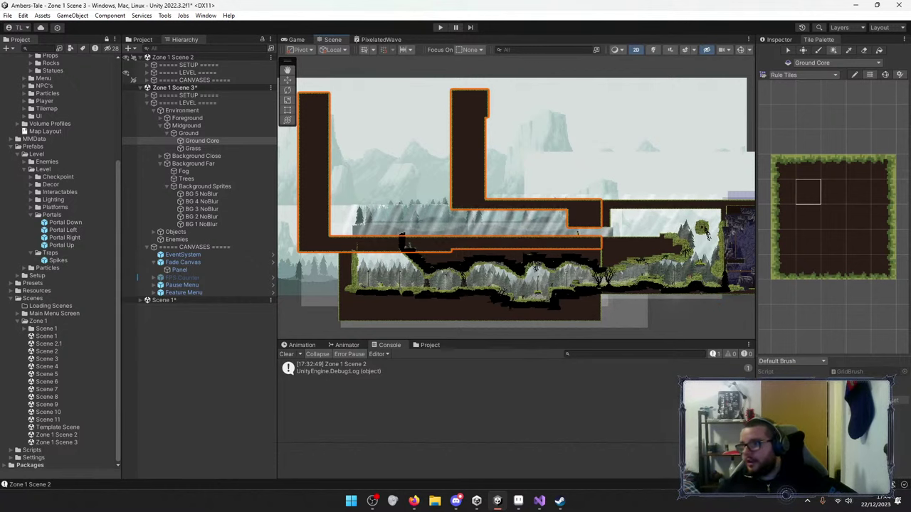
scroll(448, 223, up, 2)
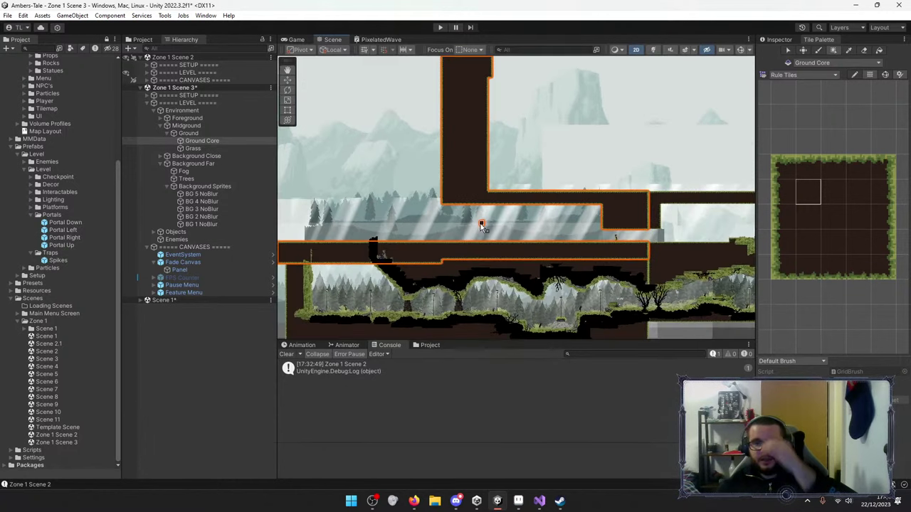
scroll(566, 248, up, 3)
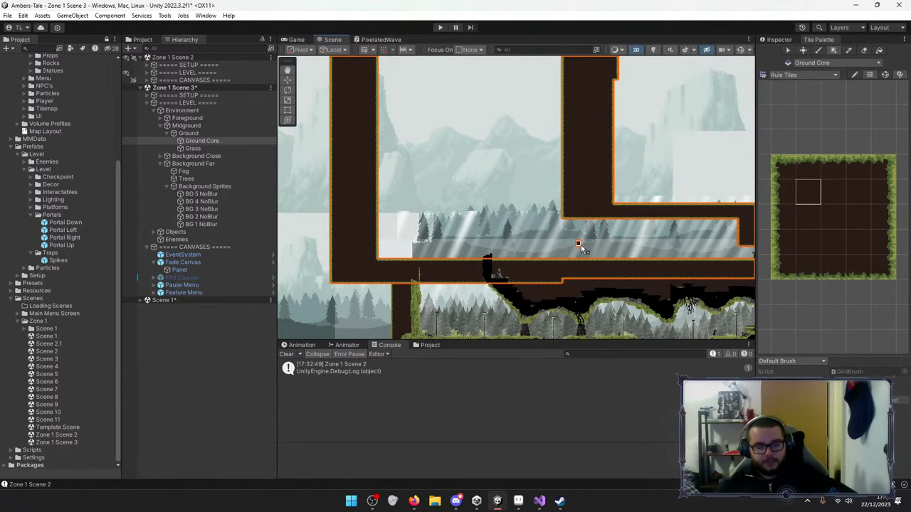
key(ctrl+z)
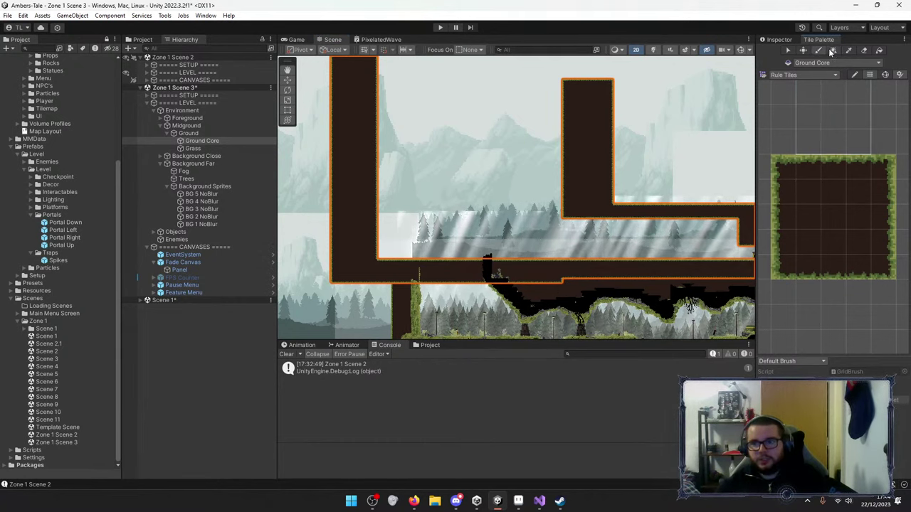
Erase the extra row of tiles along the new floor's underside over Scene 1 to level its lower edge.
click(863, 51)
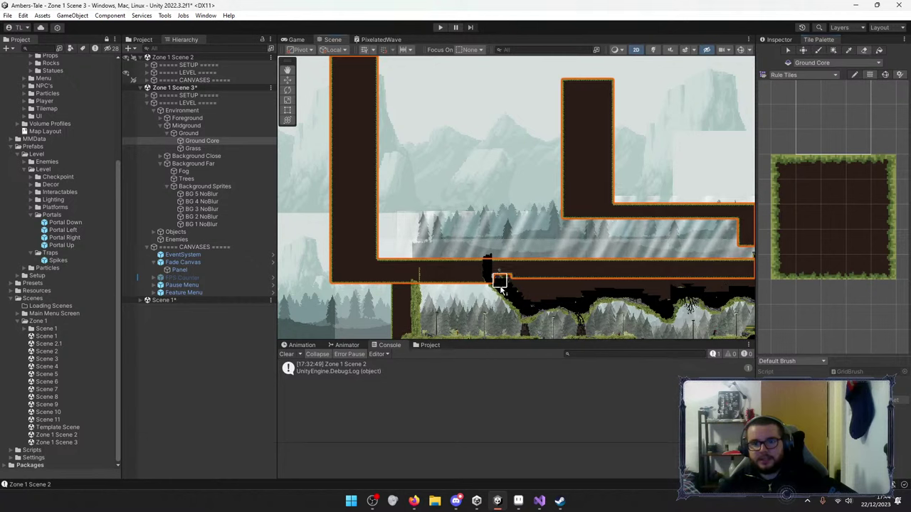
mouse_move(583, 300)
mouse_down()
mouse_move(569, 291)
mouse_move(462, 293)
mouse_move(491, 295)
mouse_up()
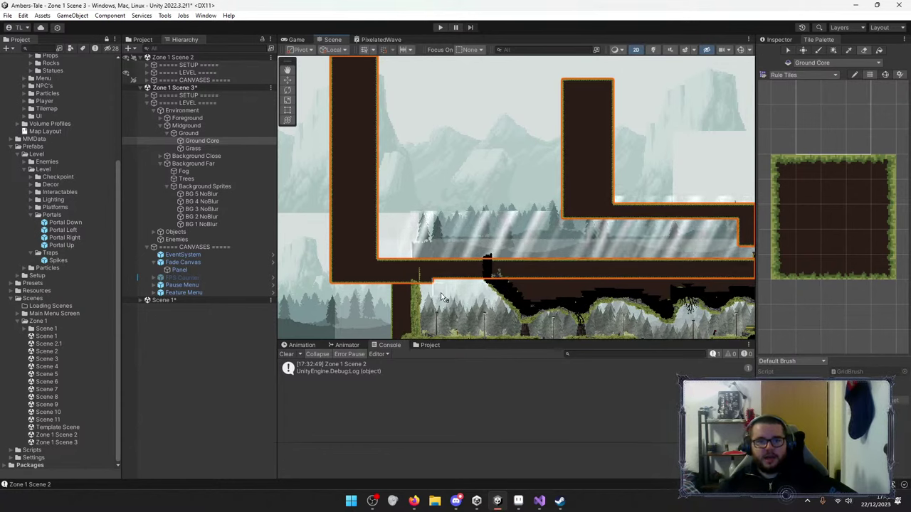
drag(434, 298, 396, 298)
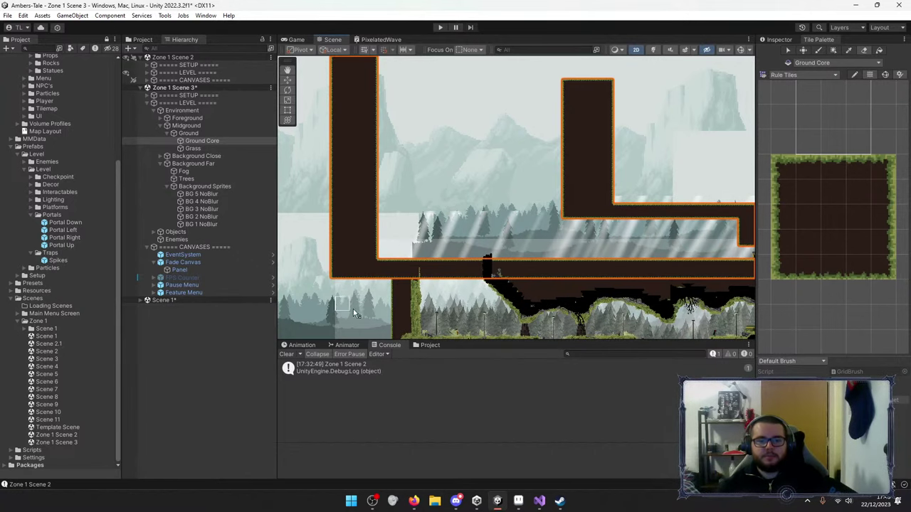
Trim the outer wall's top by erasing tiles until it is level with the inner wall.
middle_drag(514, 321, 425, 322)
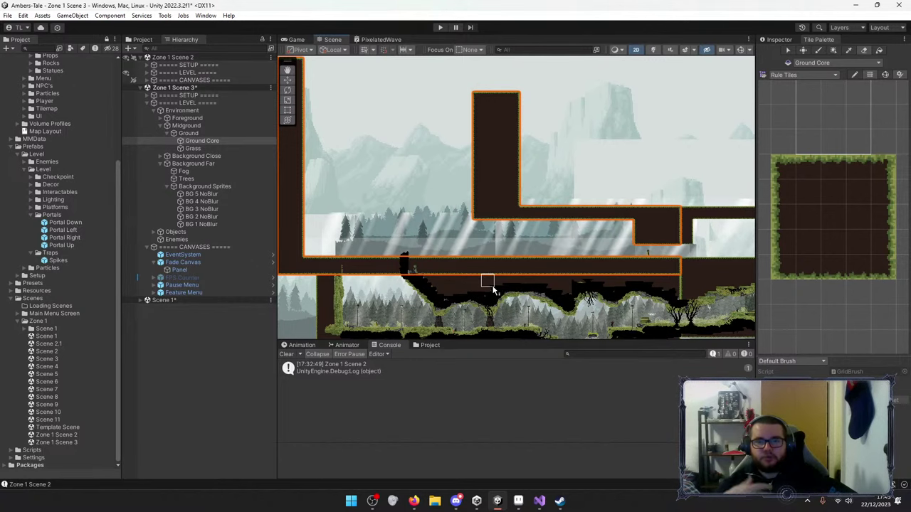
middle_drag(361, 197, 448, 240)
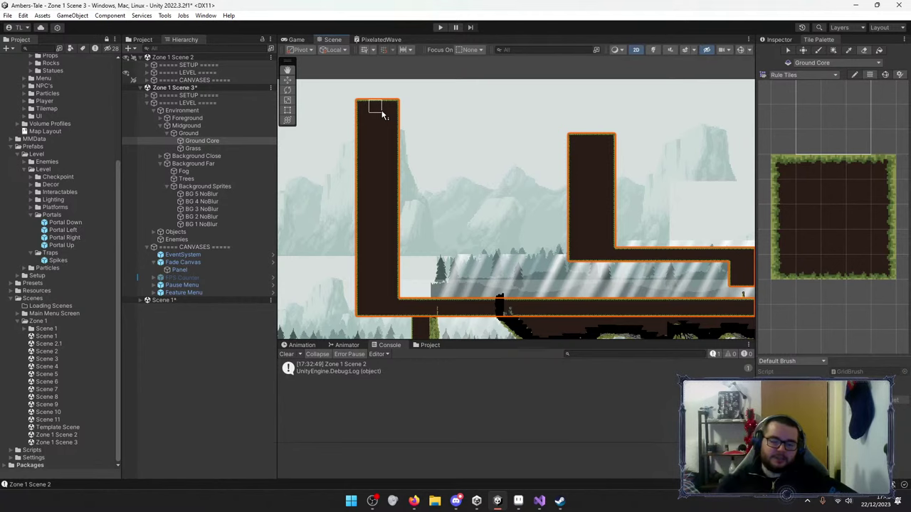
mouse_move(366, 109)
shift+mouse_down()
mouse_move(411, 110)
mouse_move(407, 121)
mouse_move(362, 121)
shift+mouse_up()
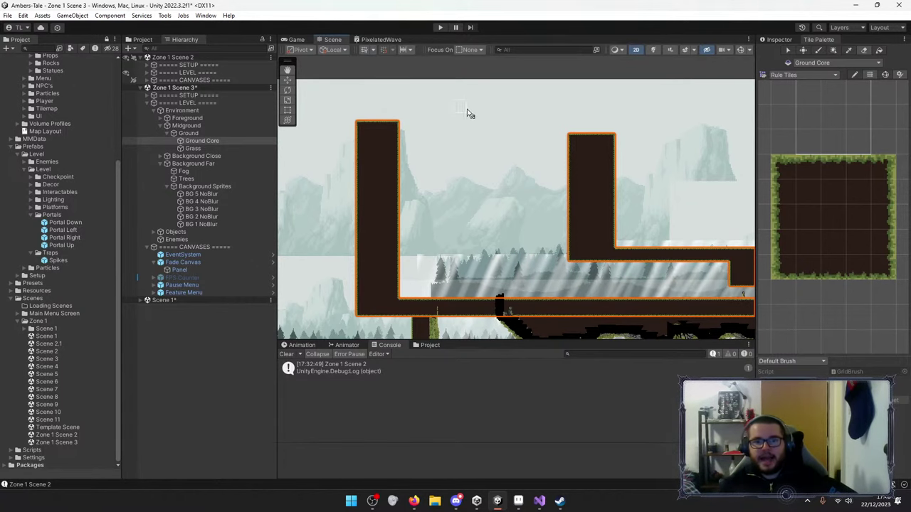
mouse_move(448, 208)
middle_down()
mouse_move(417, 121)
mouse_move(416, 162)
mouse_move(399, 157)
middle_up()
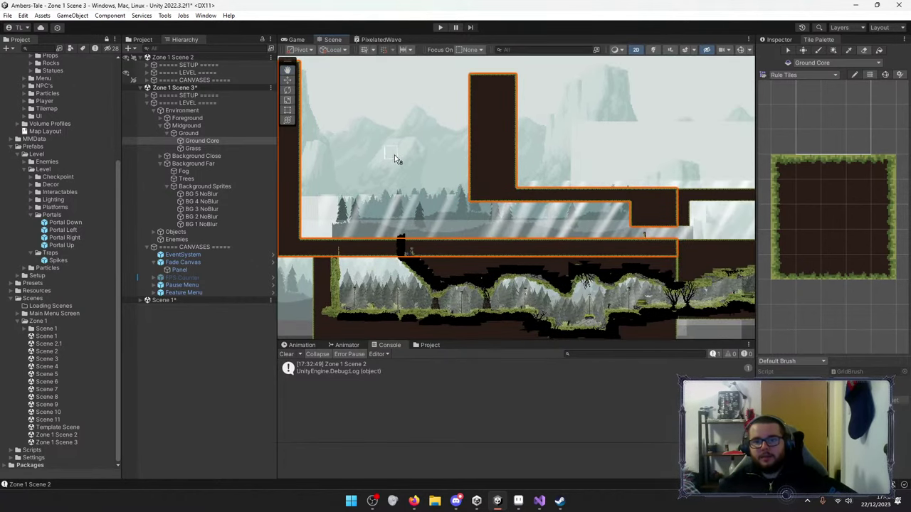
mouse_move(382, 189)
middle_down()
mouse_move(431, 152)
mouse_move(472, 149)
mouse_move(396, 156)
middle_up()
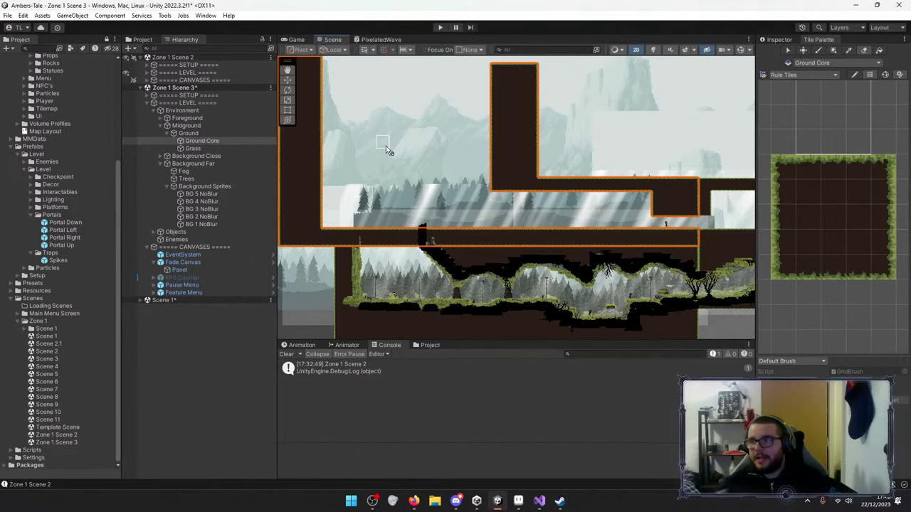
scroll(450, 196, up, 4)
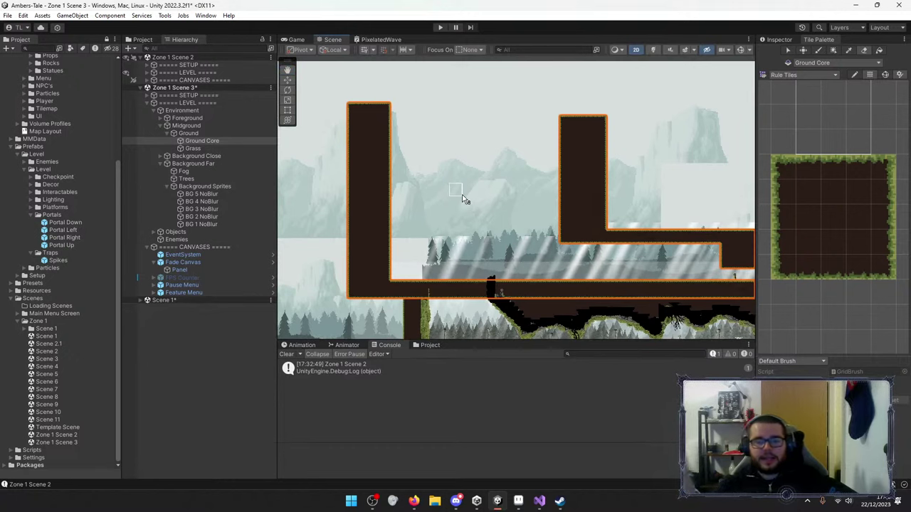
shift+drag(392, 116, 342, 118)
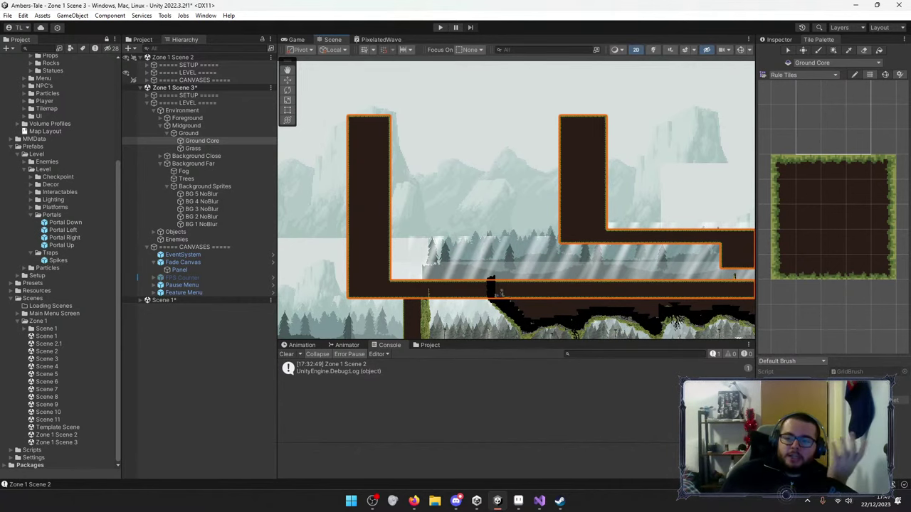
Pick up the full square of Ground Core rule tiles as the painting brush.
drag(786, 169, 857, 252)
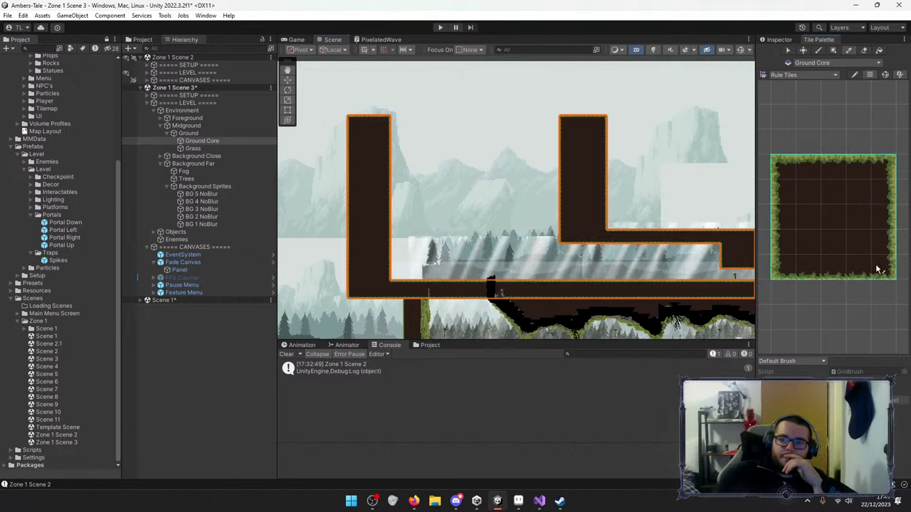
scroll(881, 277, down, 3)
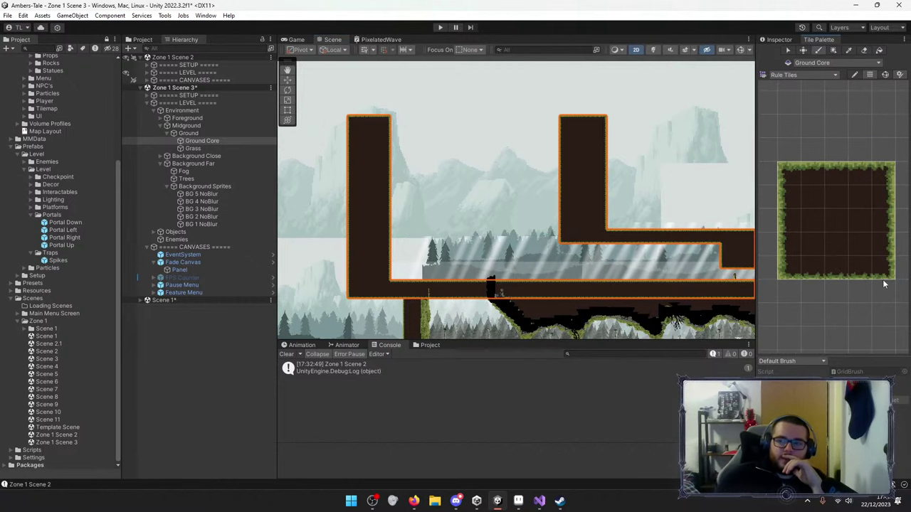
click(871, 261)
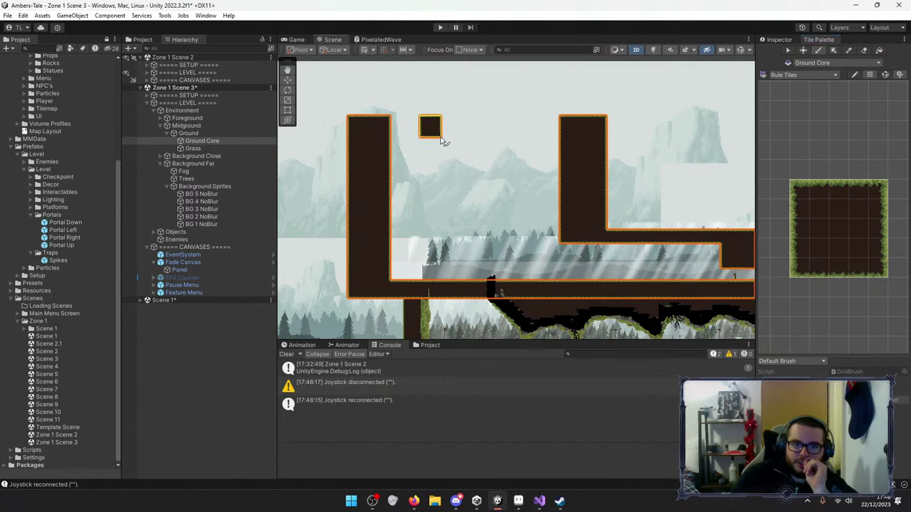
Paint a floating horizontal Ground Core platform between the tops of the outer and inner walls.
click(441, 140)
click(475, 140)
drag(480, 141, 539, 139)
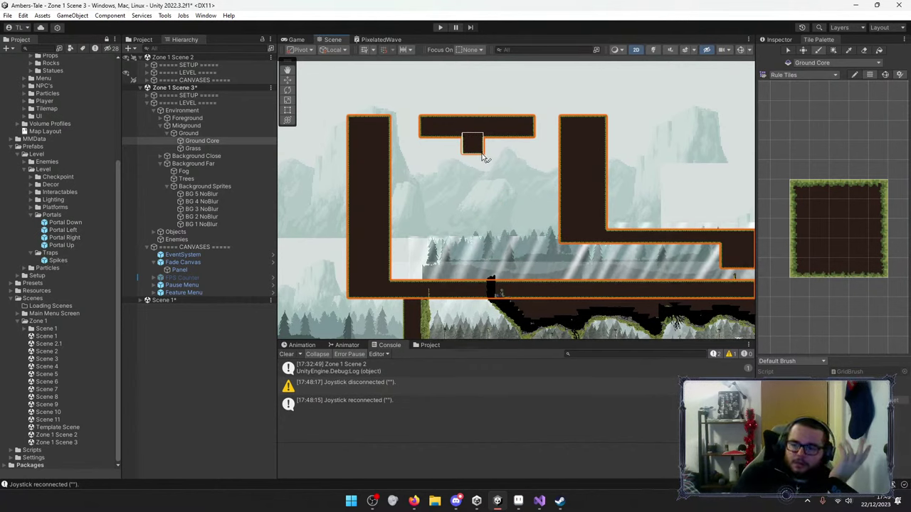
Try a block hanging beneath the middle of the floating platform several times, undoing each placement.
click(473, 148)
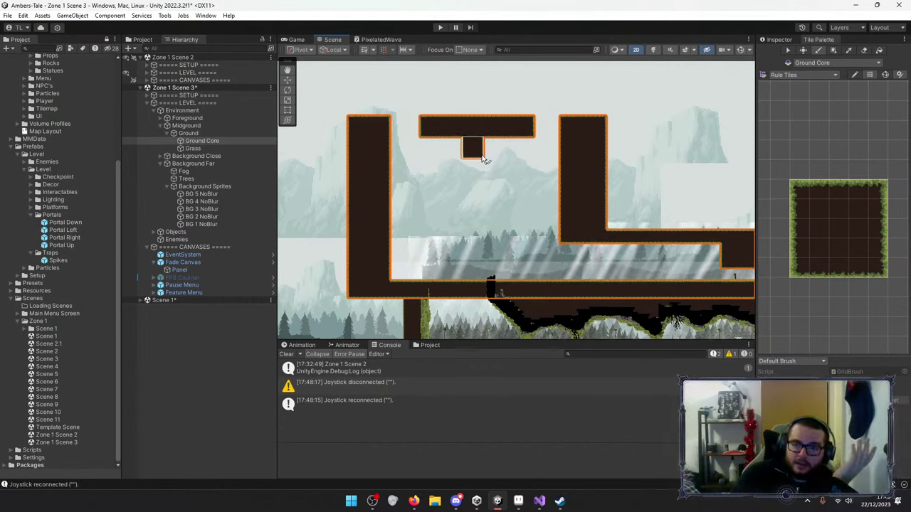
key(ctrl+z)
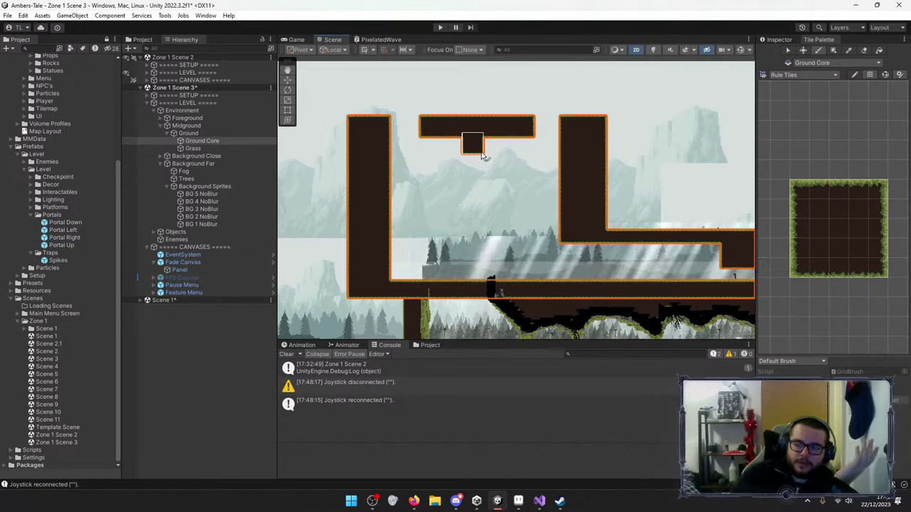
click(481, 157)
key(ctrl+z)
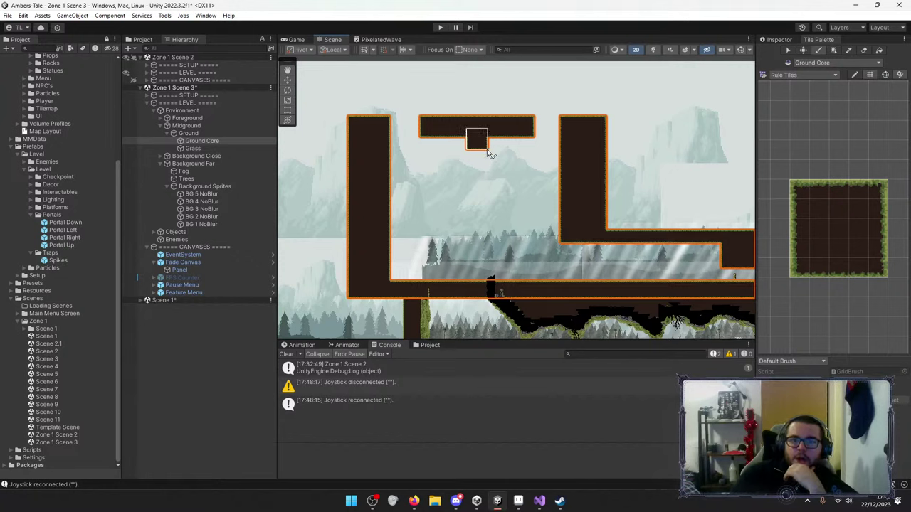
click(488, 153)
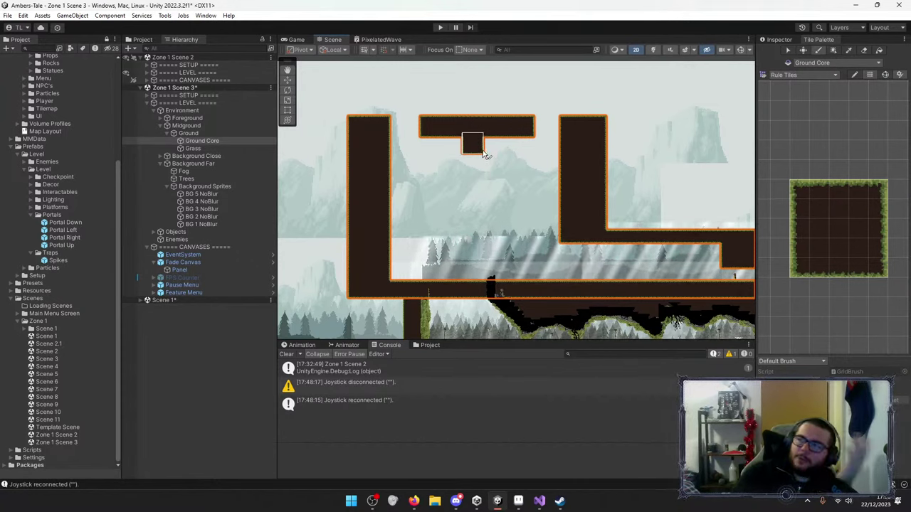
click(483, 158)
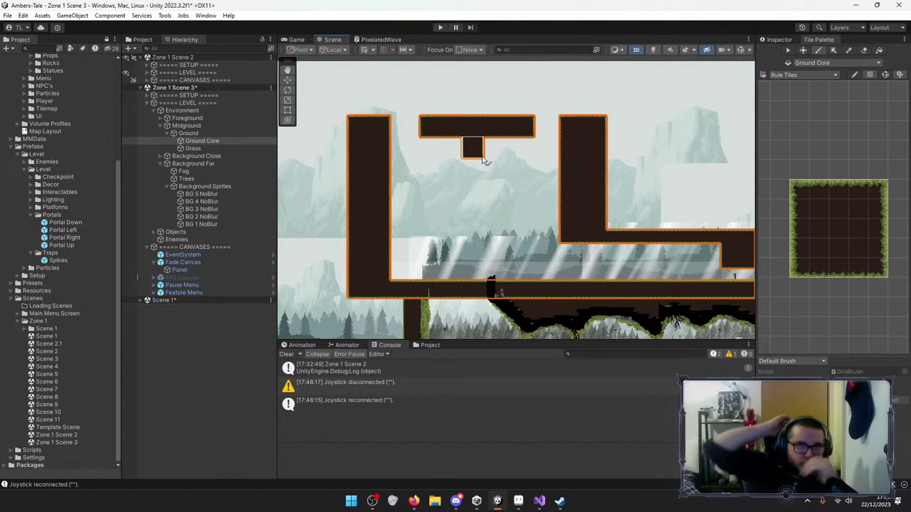
key(ctrl+z)
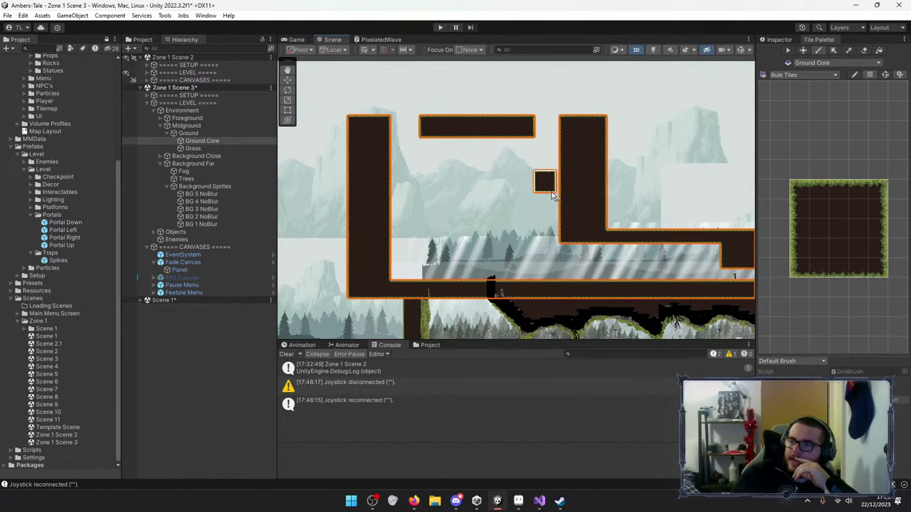
click(482, 158)
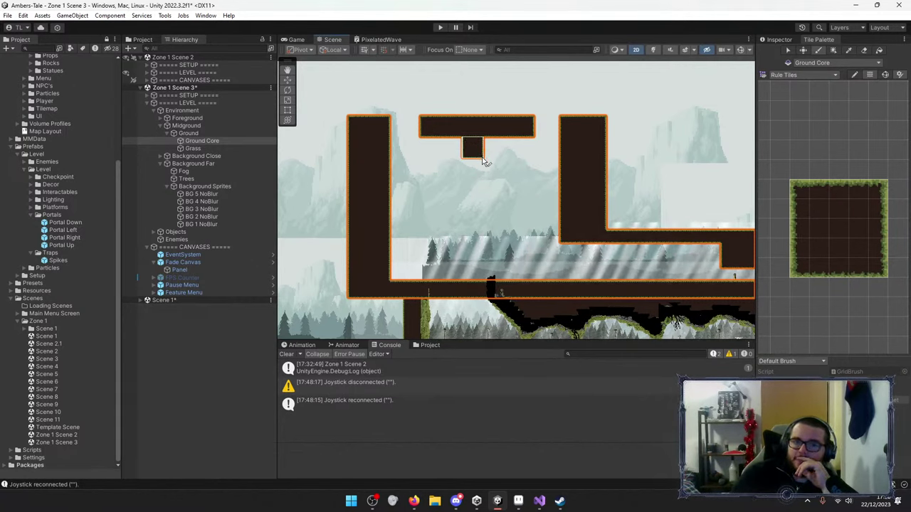
key(ctrl+z)
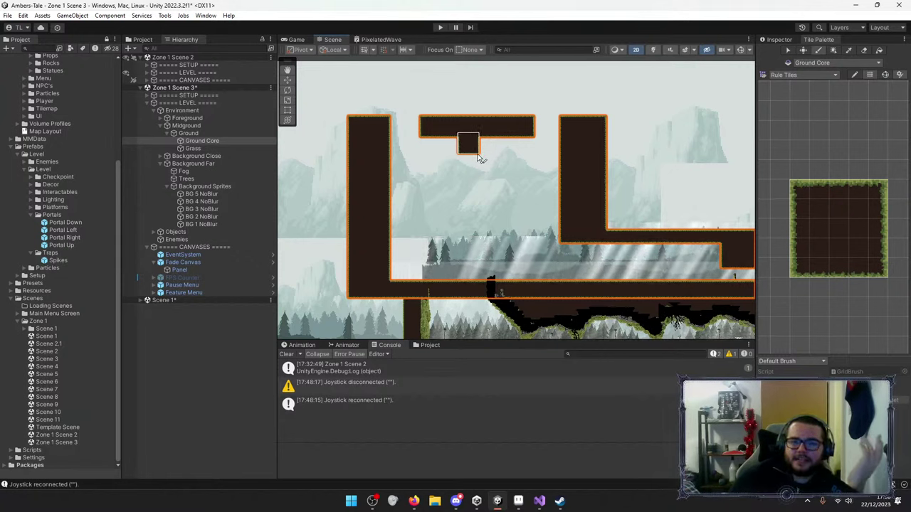
click(481, 157)
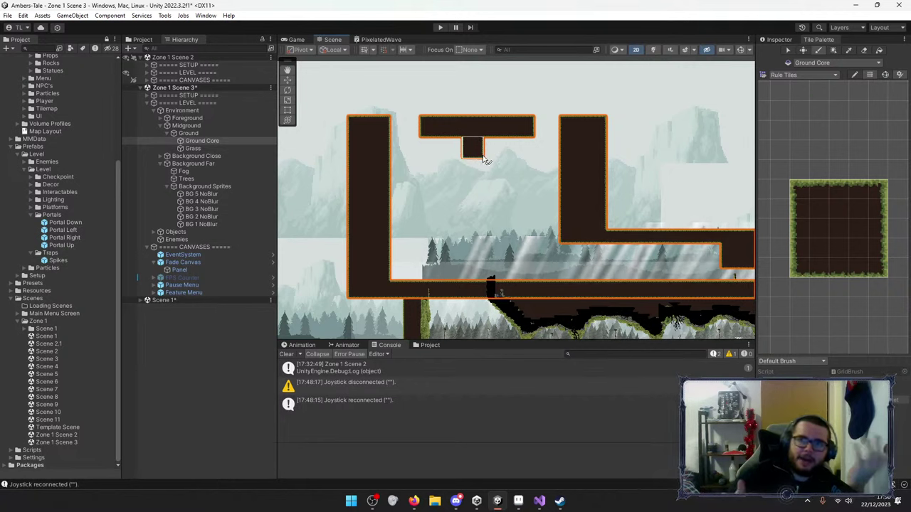
key(ctrl+z)
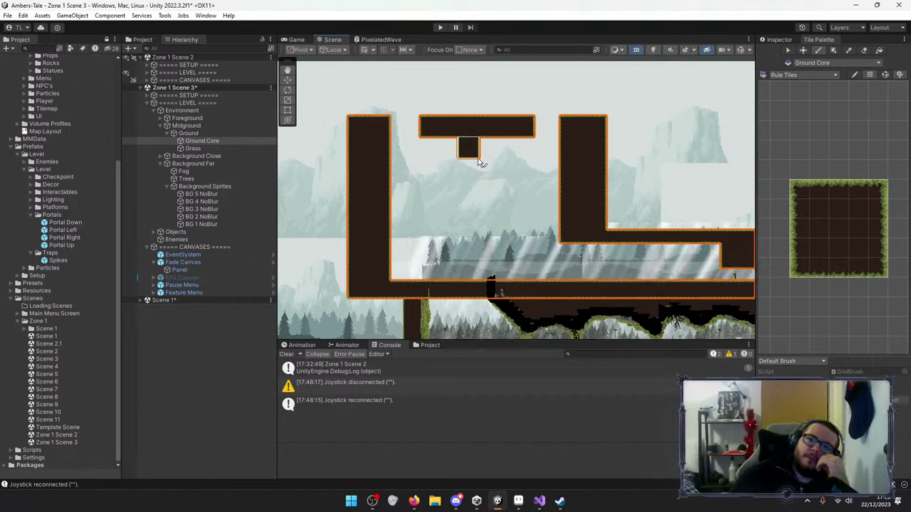
Try two short stubs hanging beneath the floating platform, and undo them.
click(457, 153)
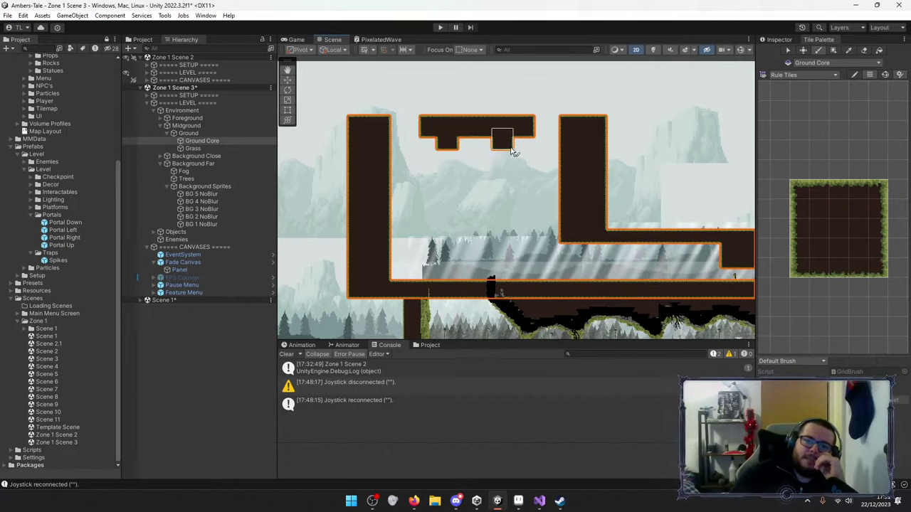
click(508, 146)
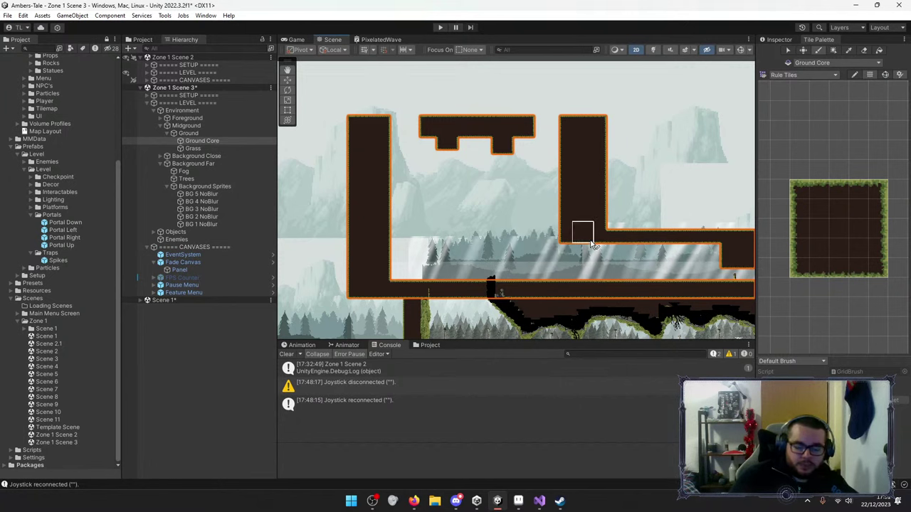
key(ctrl+z)
key(ctrl+z)
key(ctrl+z)
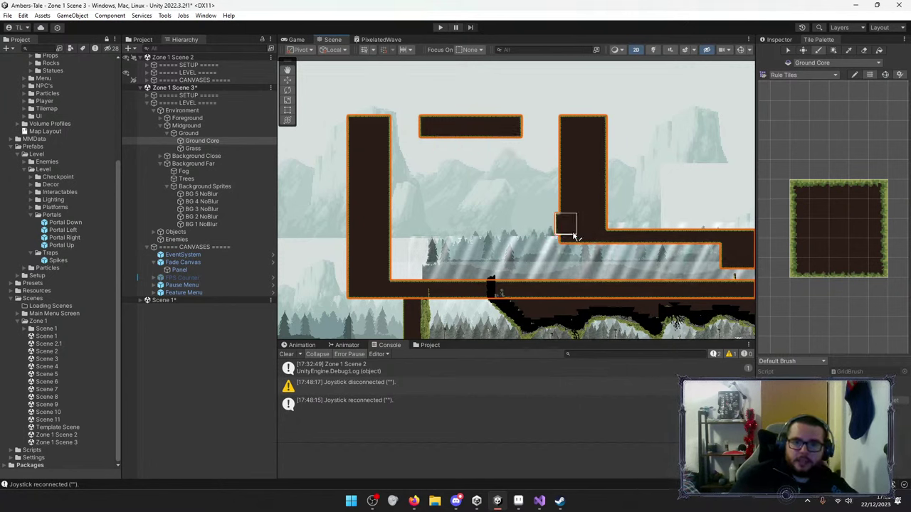
Undo the painting of the floating platform between the two walls.
click(567, 238)
key(ctrl+z)
key(ctrl+z)
key(ctrl+z)
key(ctrl+z)
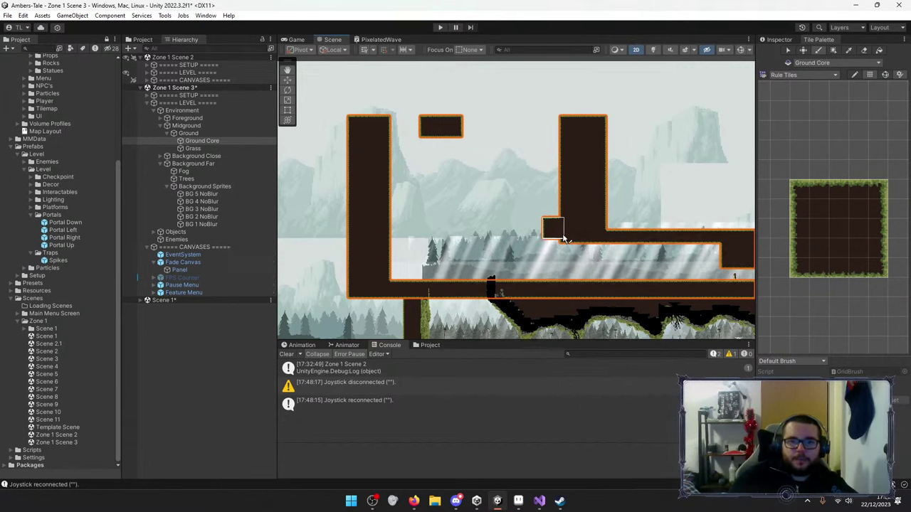
key(ctrl+z)
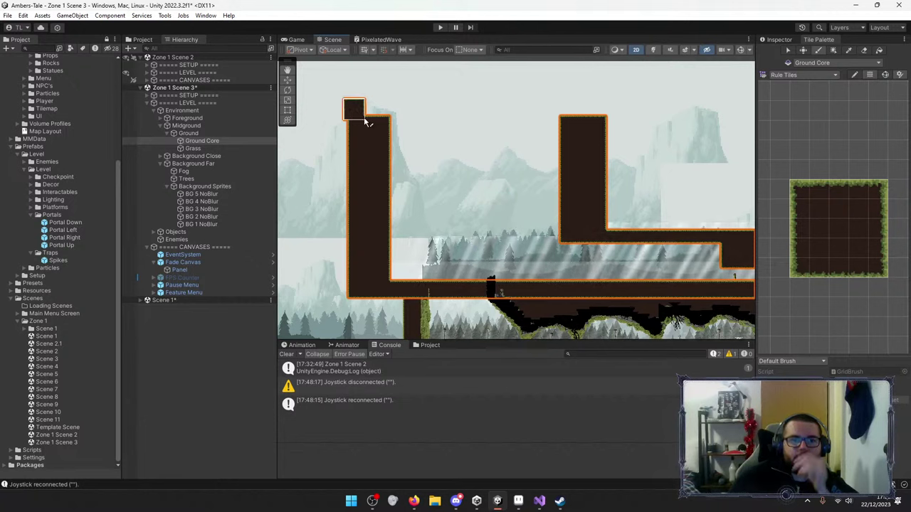
Extend the outer and inner walls upward with Ground Core tiles to one equal height.
drag(366, 119, 384, 117)
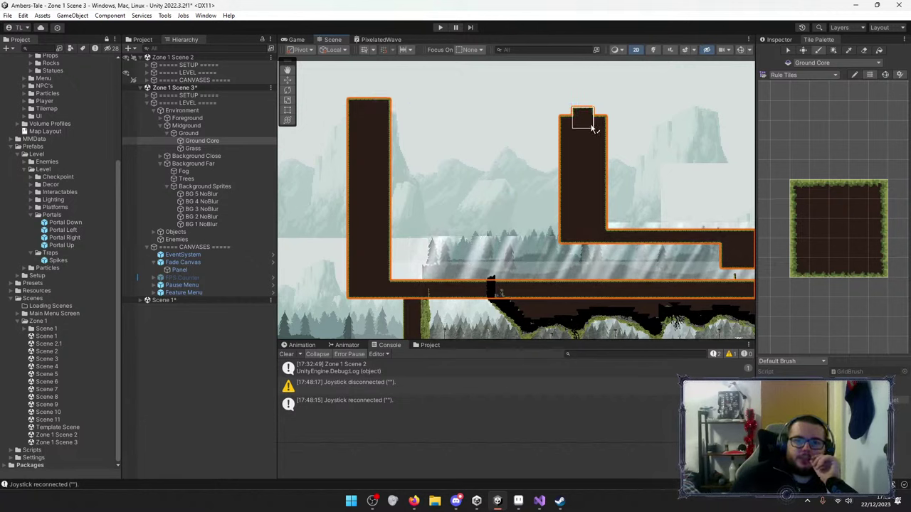
mouse_move(580, 122)
mouse_down()
mouse_move(604, 126)
mouse_move(542, 157)
mouse_move(604, 121)
mouse_up()
click(575, 112)
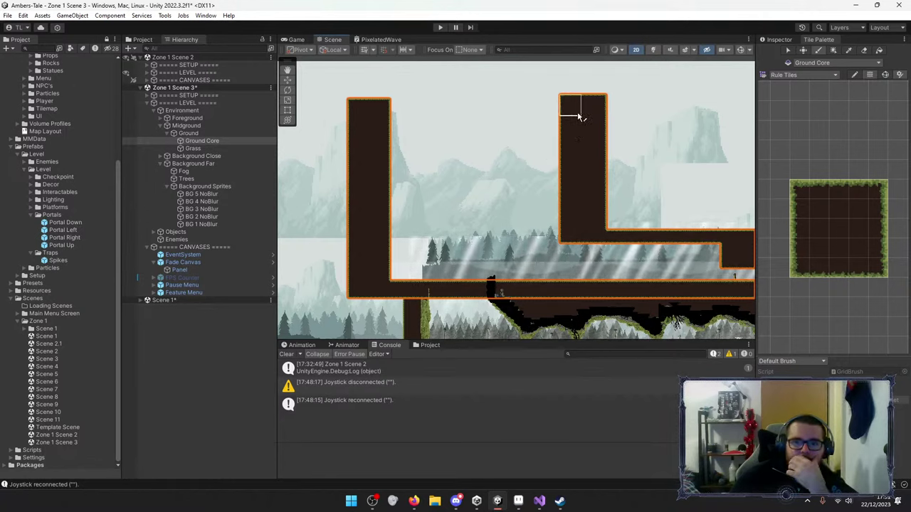
drag(378, 116, 364, 117)
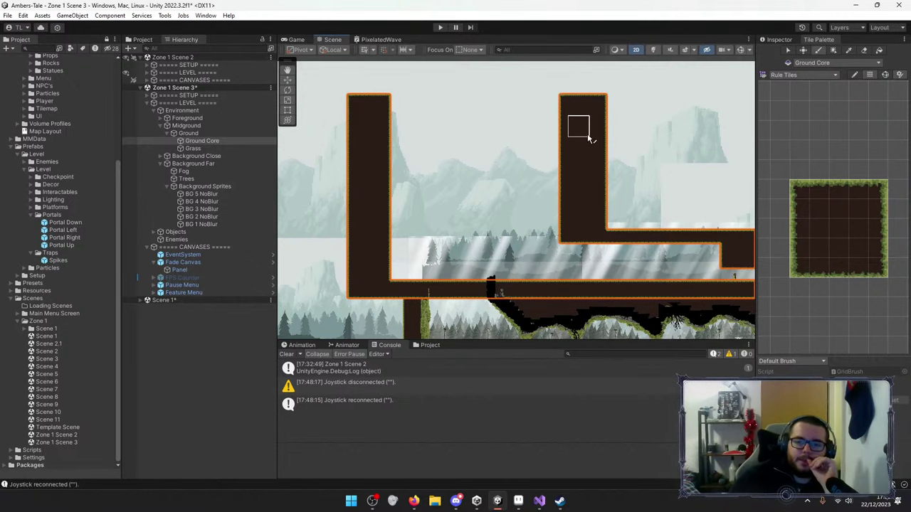
click(432, 146)
Collapse Fade Canvas in the Zone 1 Scene 3 hierarchy and select it.
mouse_move(553, 210)
middle_down()
mouse_move(455, 253)
mouse_move(461, 197)
middle_up()
middle_drag(577, 228, 588, 195)
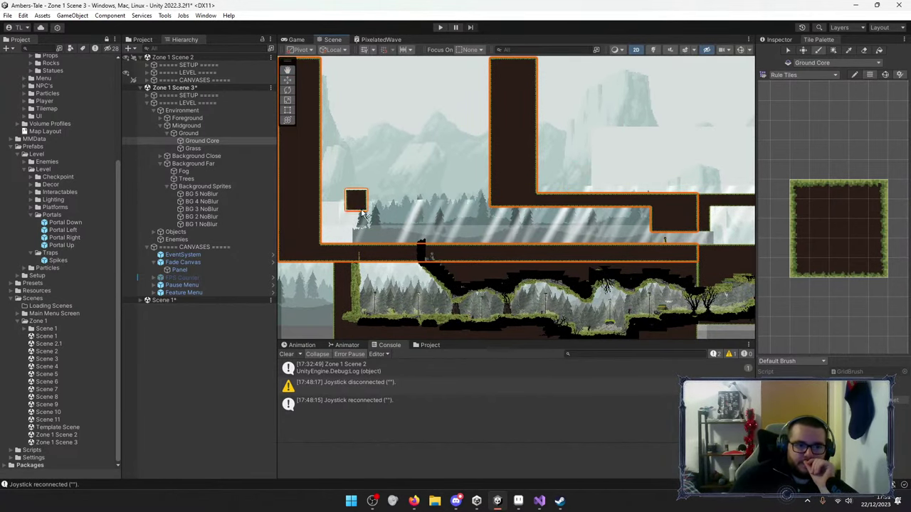
click(154, 263)
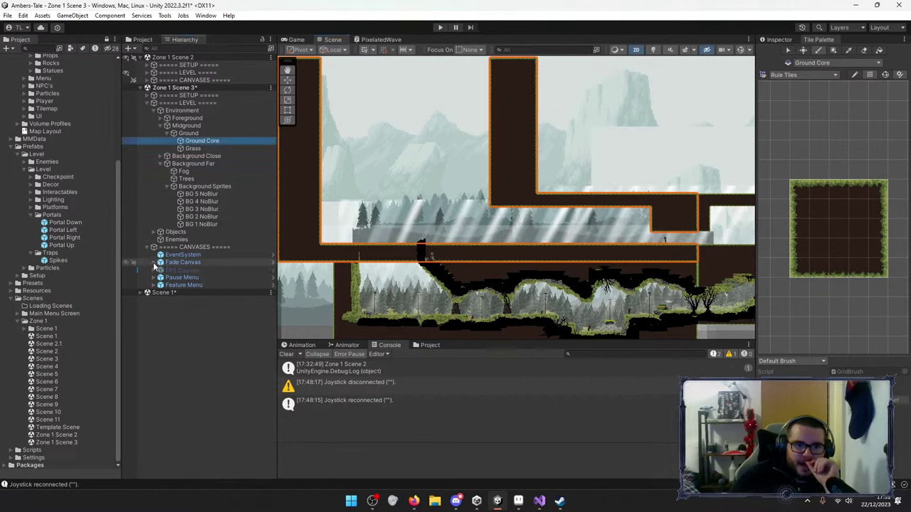
click(177, 263)
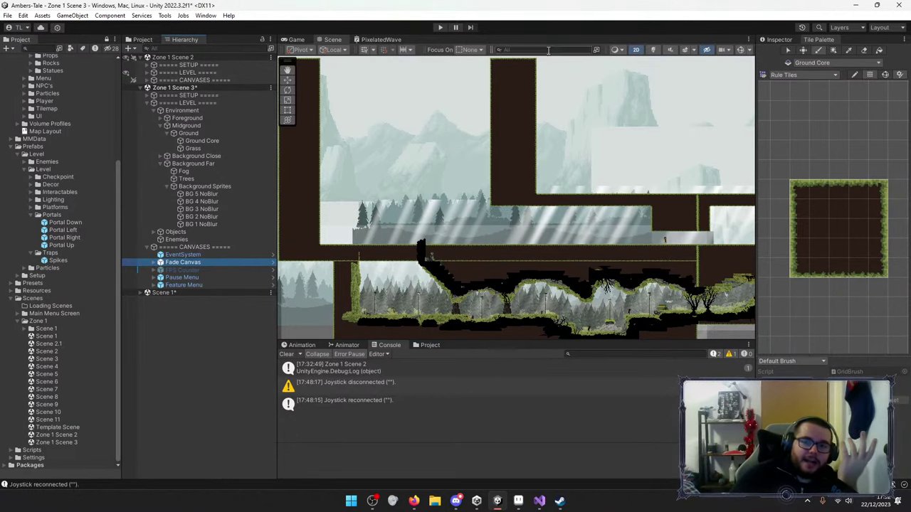
Try a row of small floating Ground Core platforms with a wider middle one between the tops of the two walls.
middle_drag(493, 119, 568, 150)
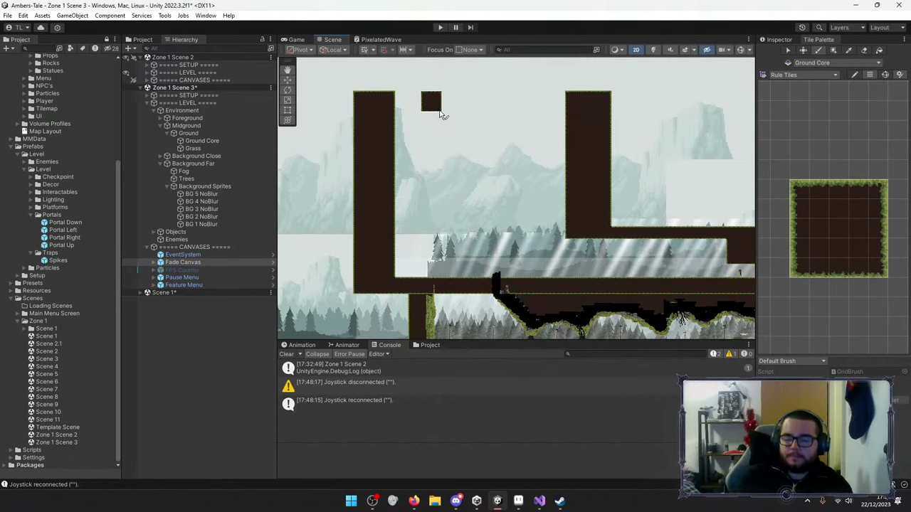
click(439, 113)
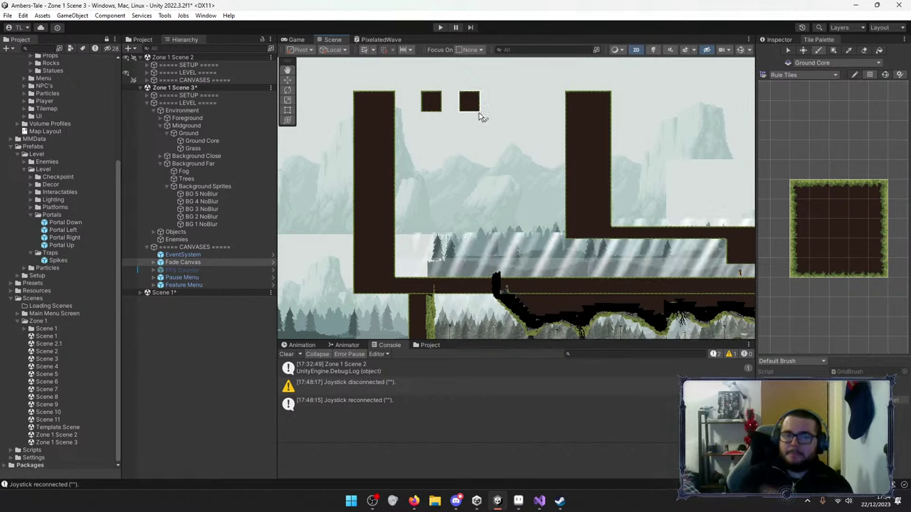
click(484, 112)
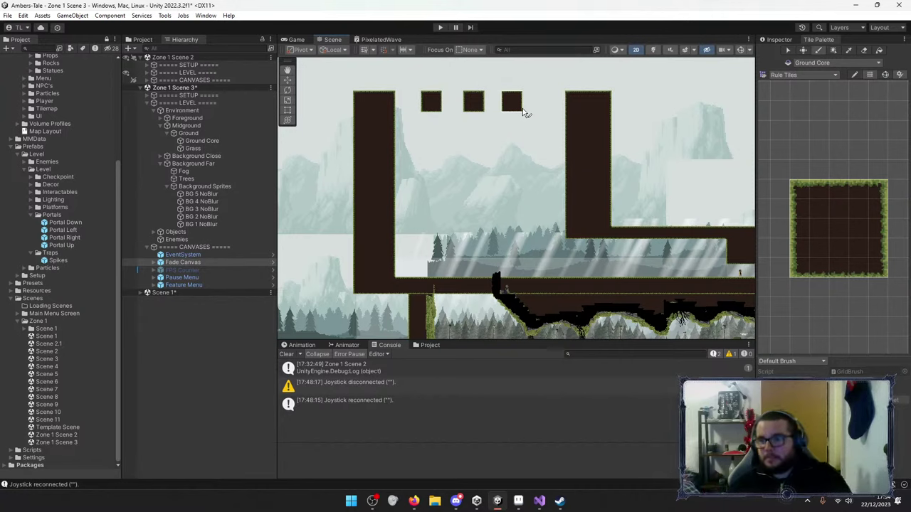
mouse_move(522, 108)
mouse_down()
mouse_move(513, 133)
mouse_move(535, 112)
mouse_up()
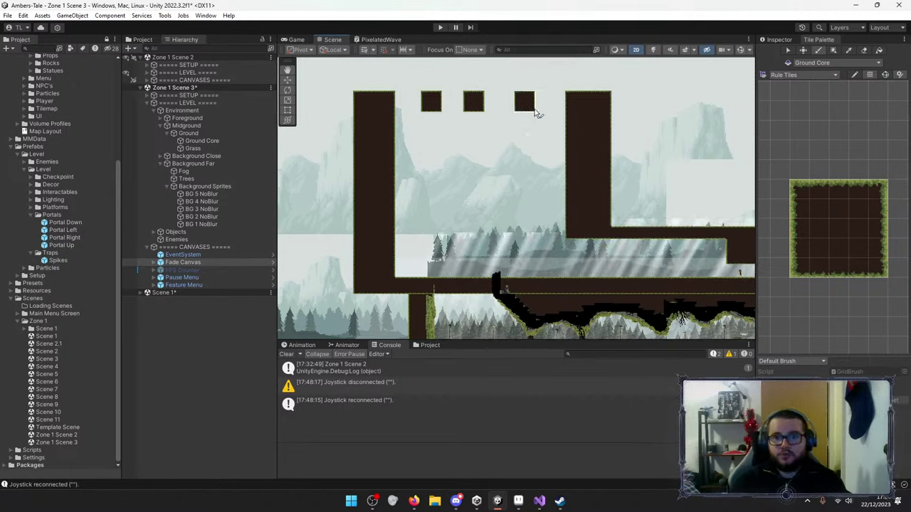
drag(535, 113, 539, 114)
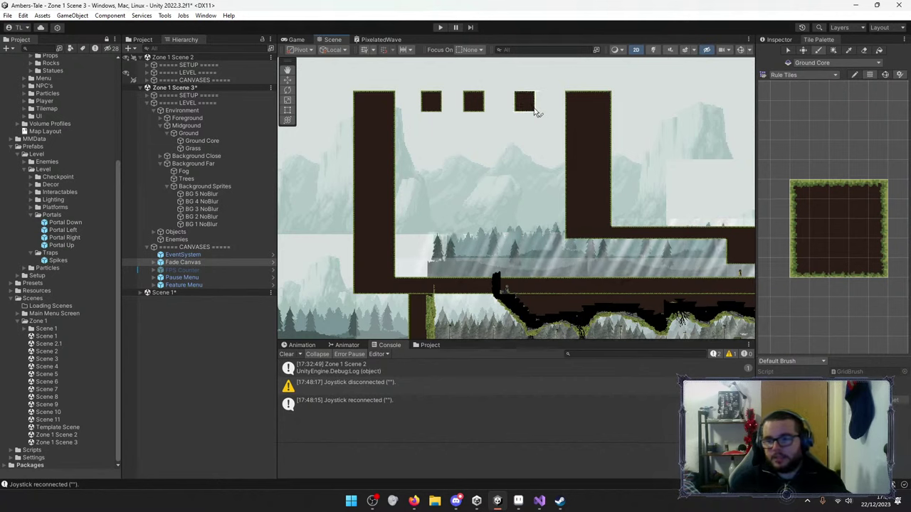
drag(538, 113, 521, 128)
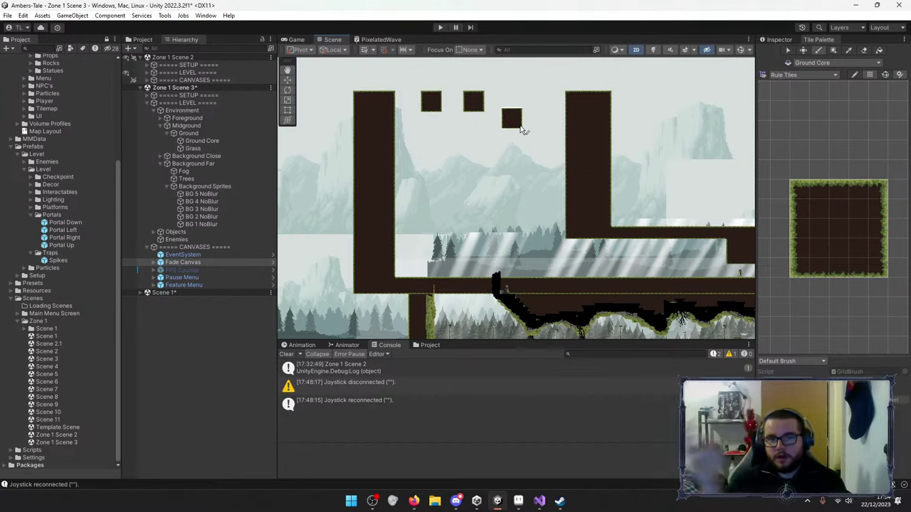
drag(522, 129, 549, 115)
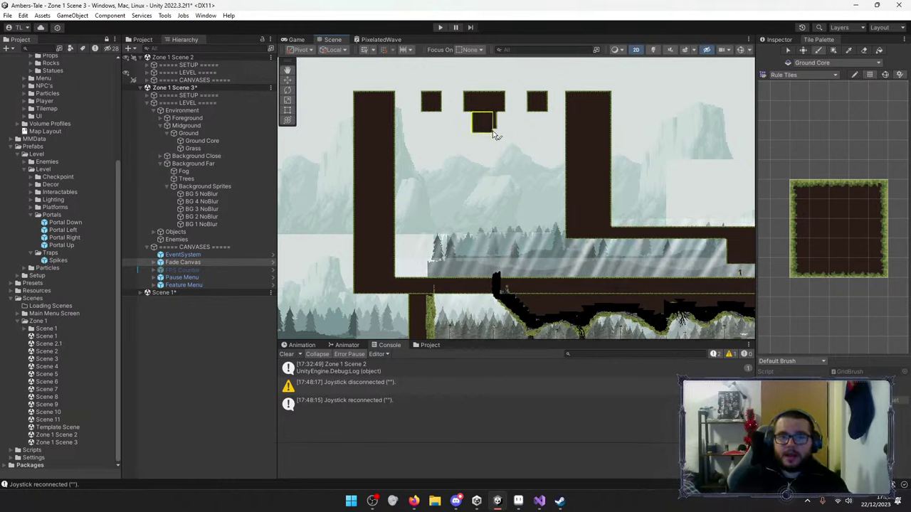
Try a narrow Ground Core column hanging beneath the wide middle platform, and reselect the block of rule tiles in the palette.
click(492, 132)
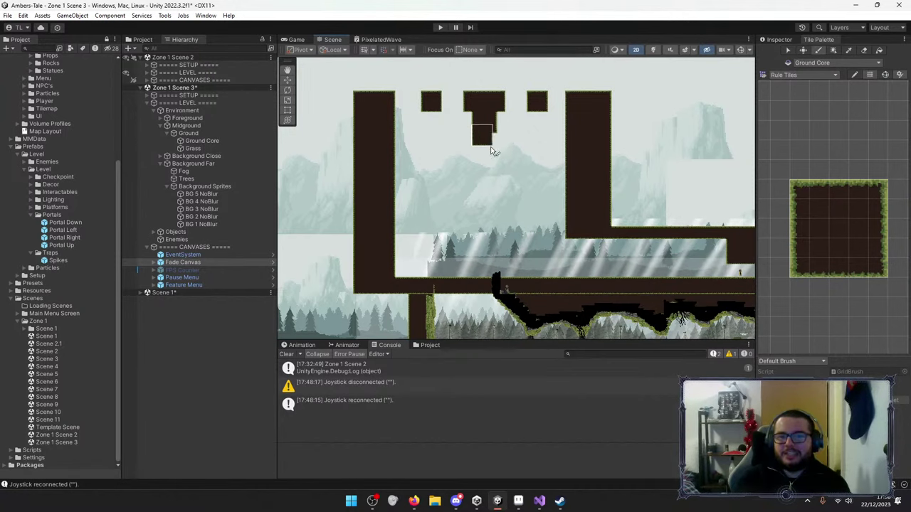
click(489, 148)
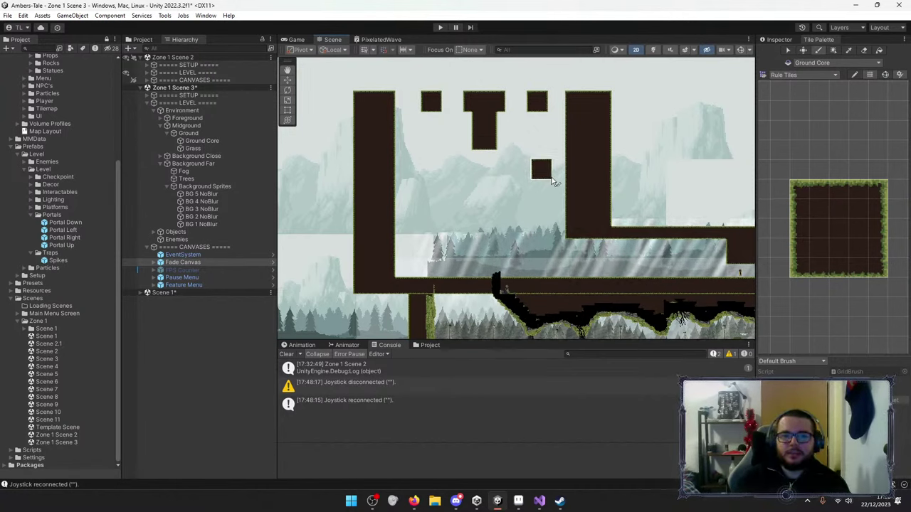
click(498, 169)
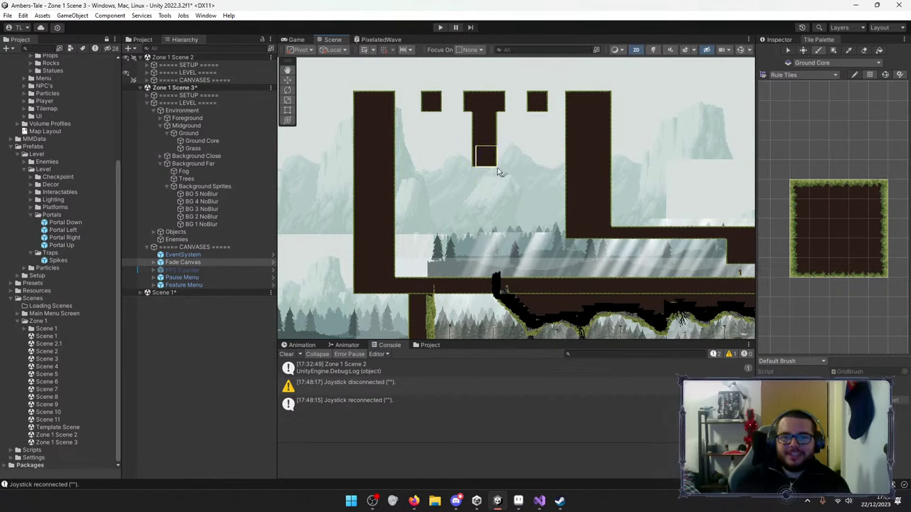
drag(798, 193, 867, 277)
click(805, 192)
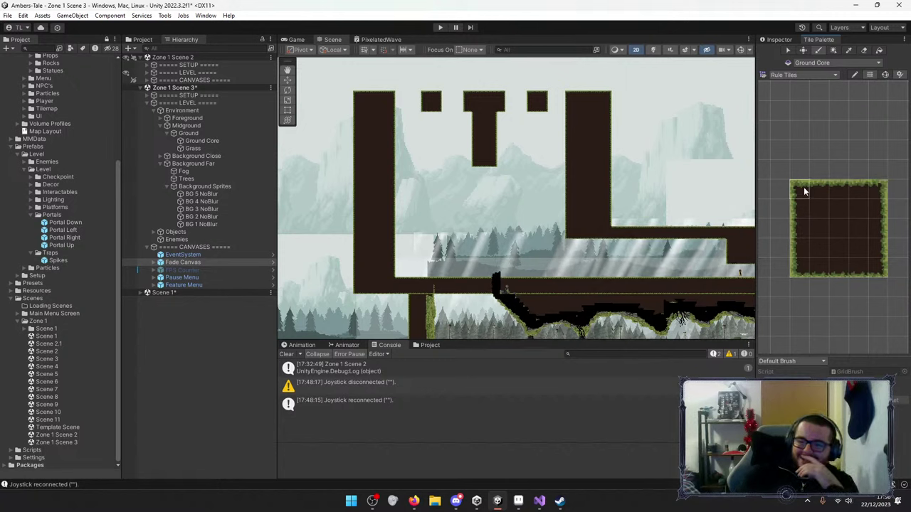
key(i)
drag(803, 198, 864, 267)
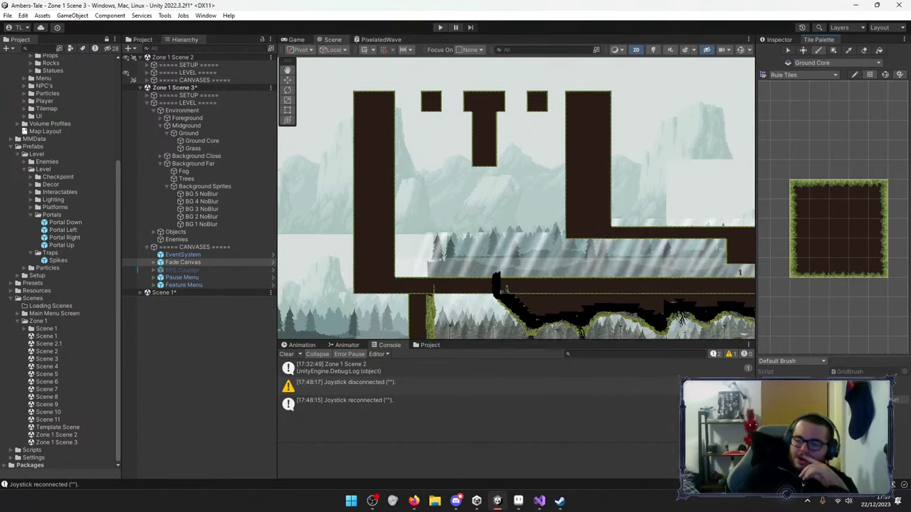
Undo the hanging column and all the floating platforms painted between the two walls.
shift+click(486, 157)
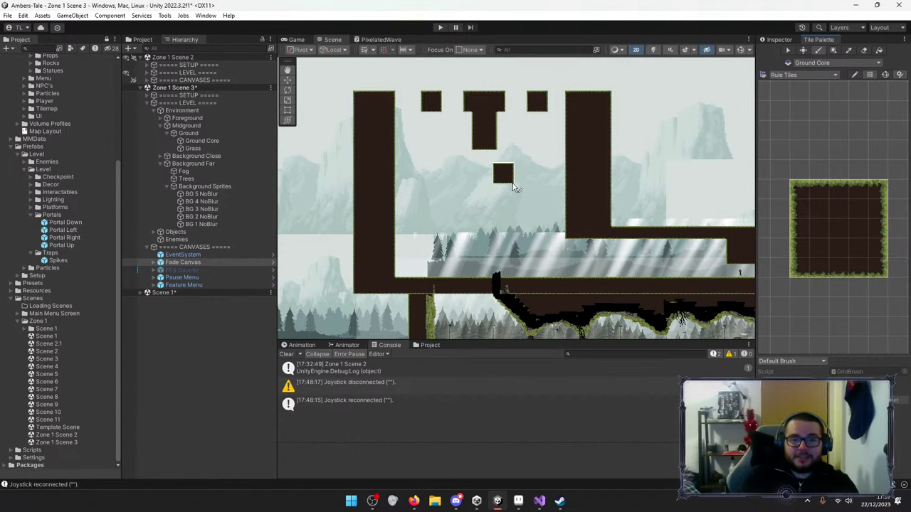
shift+click(485, 138)
key(ctrl+z)
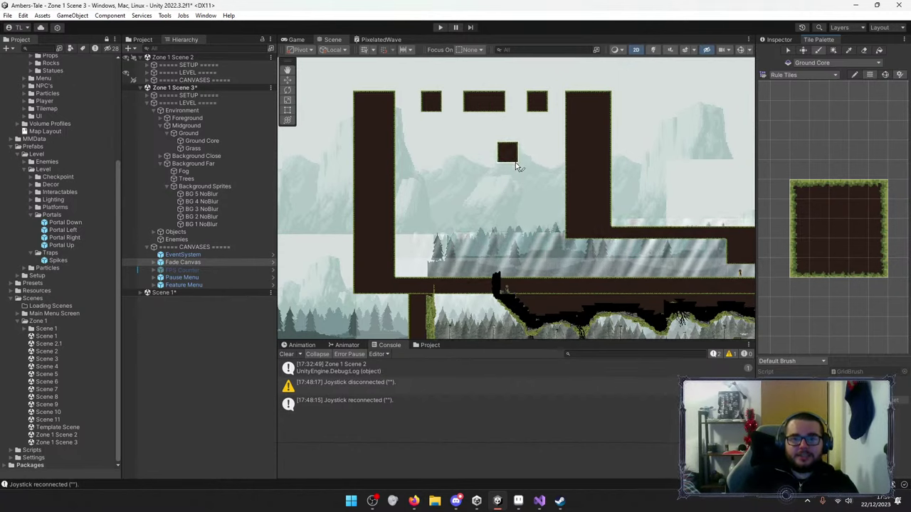
key(ctrl+z)
key(ctrl+z)
key(ctrl+z)
key(ctrl+z)
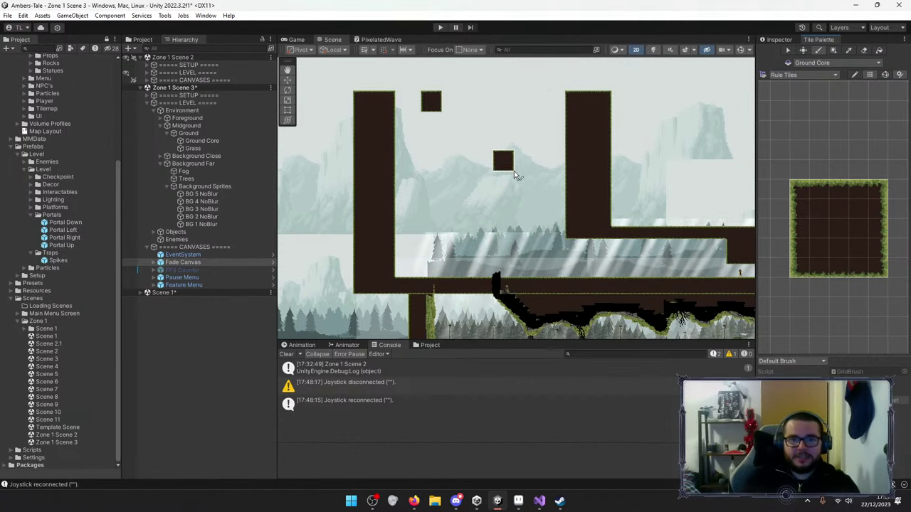
middle_drag(492, 148, 484, 250)
key(ctrl+z)
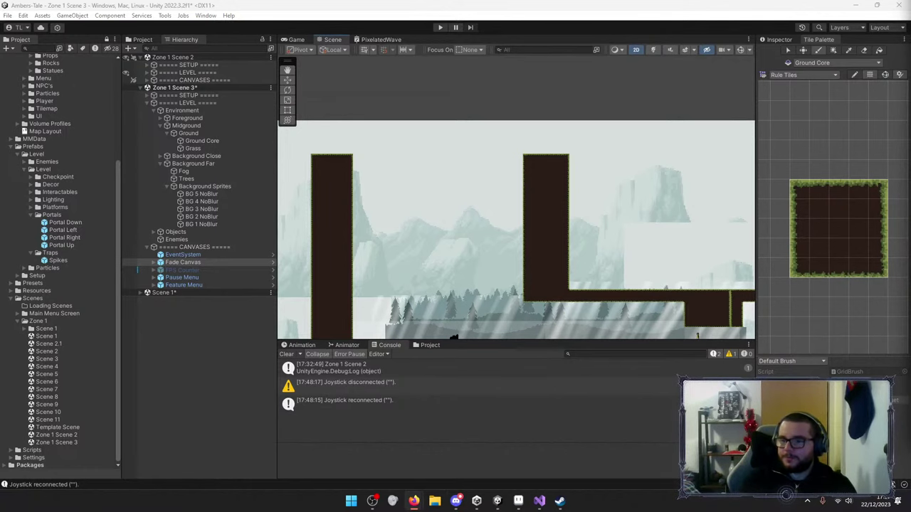
Try small Ground Core platforms between the walls and extra tiles atop the inner wall, and undo both.
mouse_move(478, 293)
middle_down()
mouse_move(484, 288)
mouse_move(439, 241)
mouse_move(479, 246)
middle_up()
scroll(498, 246, down, 3)
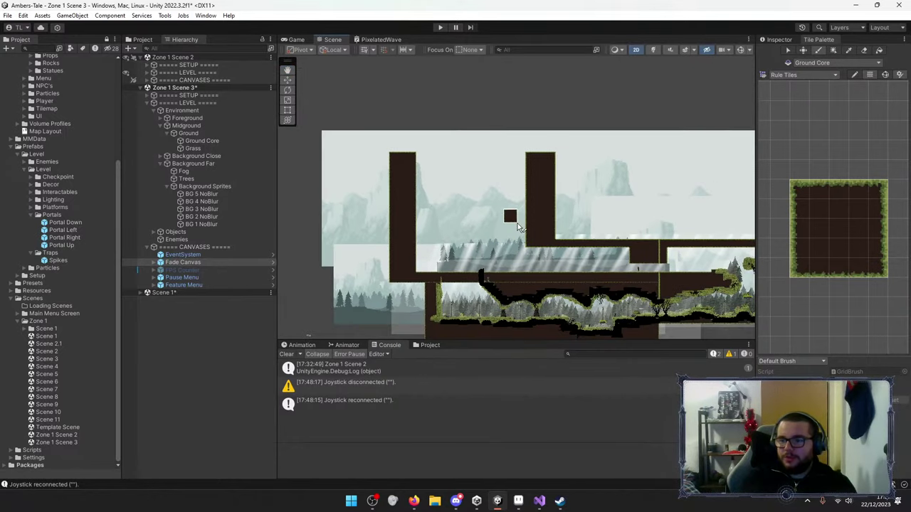
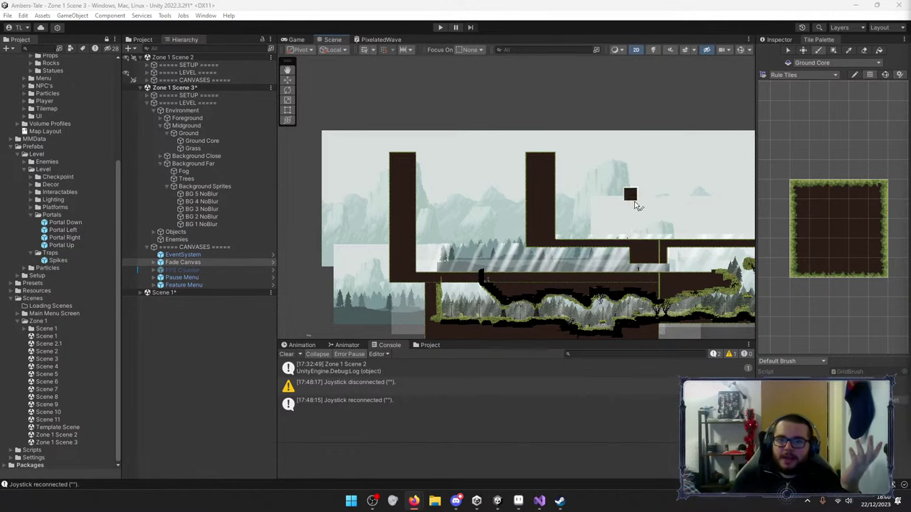
click(446, 165)
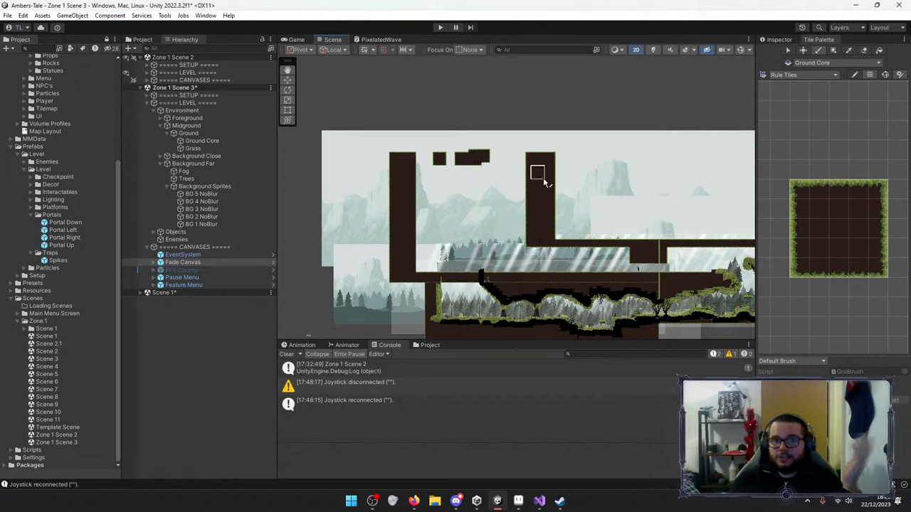
key(ctrl+z)
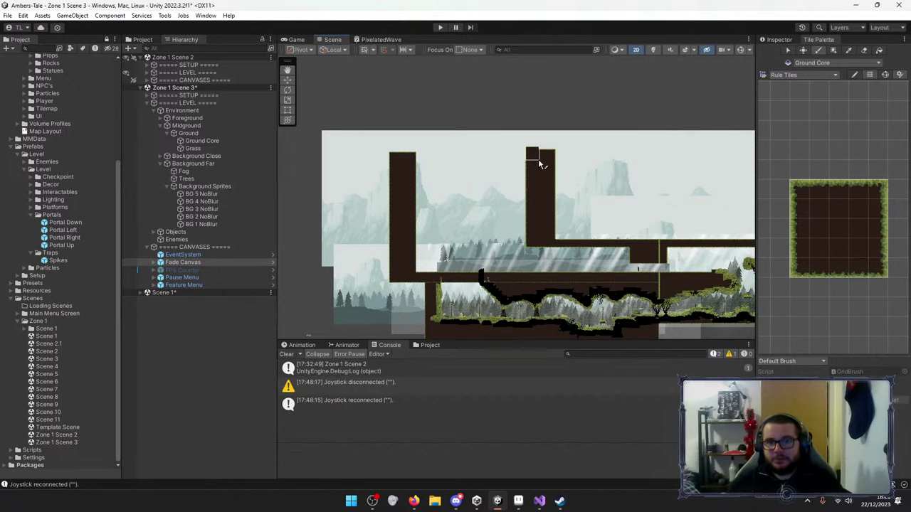
click(535, 157)
key(ctrl+z)
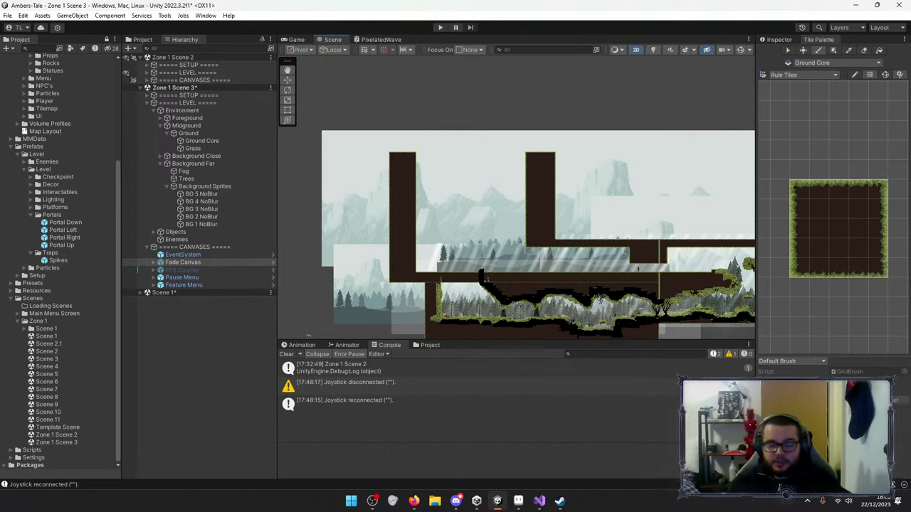
Examine how the Scene 3 corridor and shaft line up with the cave passages and rooms of the neighbouring scenes.
scroll(604, 260, up, 2)
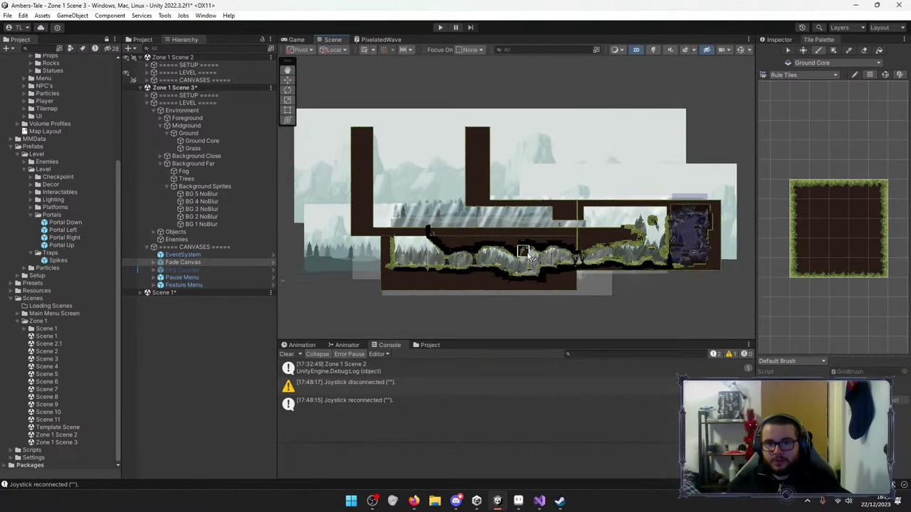
scroll(605, 260, up, 6)
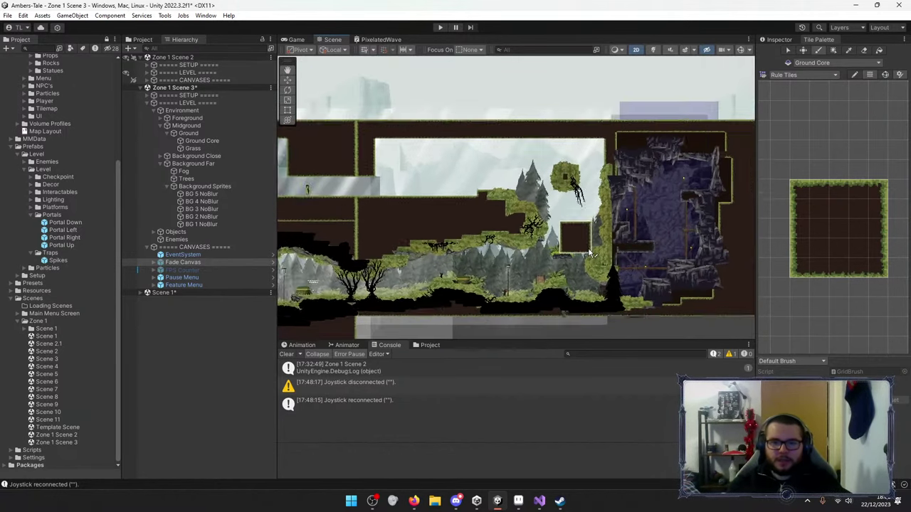
scroll(582, 253, down, 3)
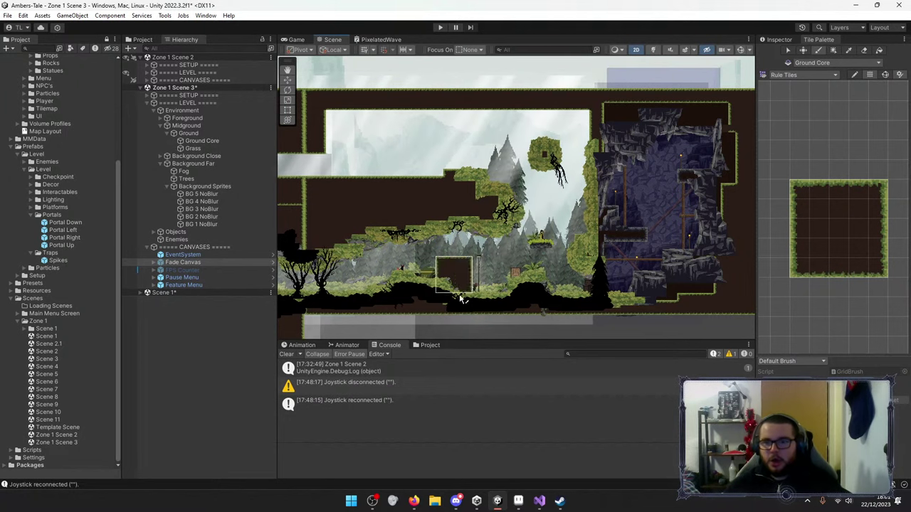
scroll(468, 265, down, 2)
scroll(675, 278, up, 3)
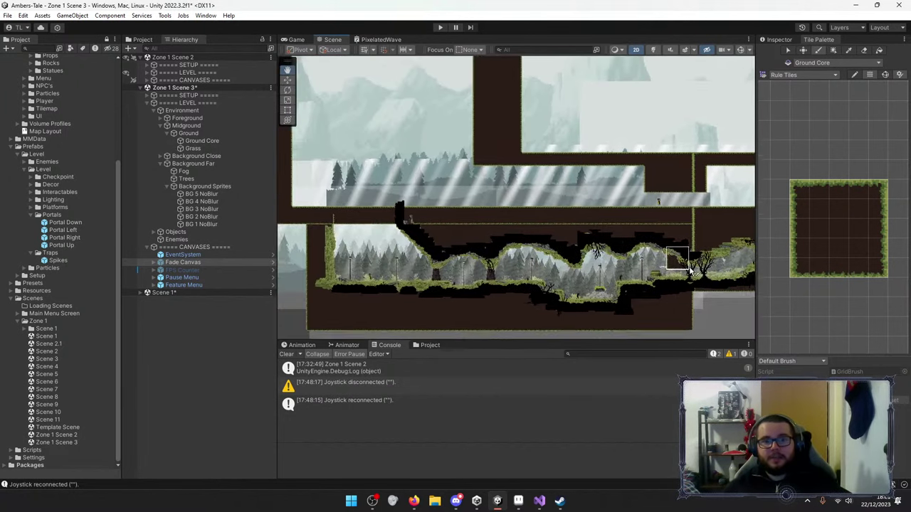
mouse_move(549, 193)
middle_down()
mouse_move(541, 279)
mouse_move(572, 259)
mouse_move(571, 270)
middle_up()
key(Right)
key(Down)
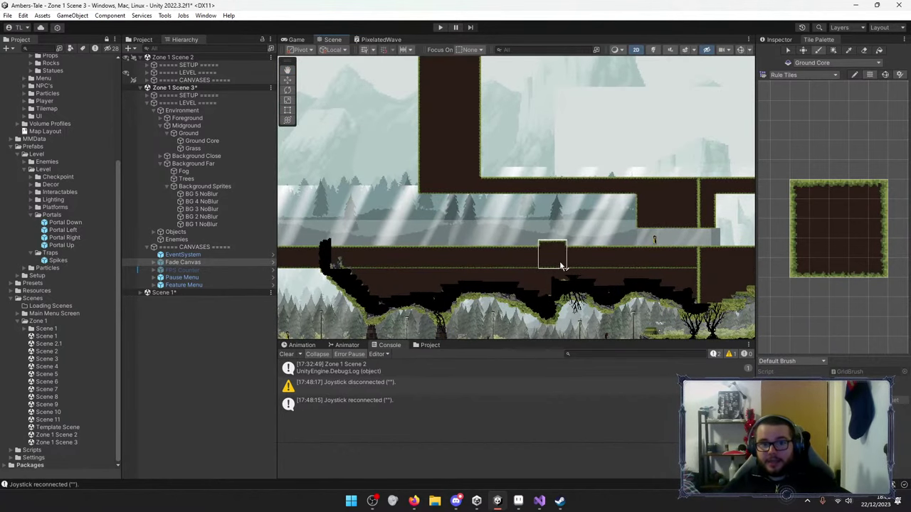
key(Left)
key(Down)
key(Right)
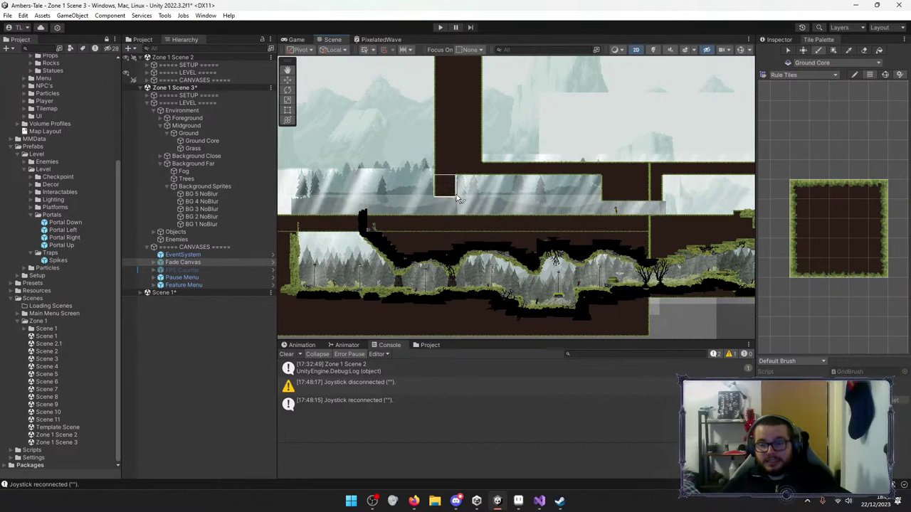
click(457, 208)
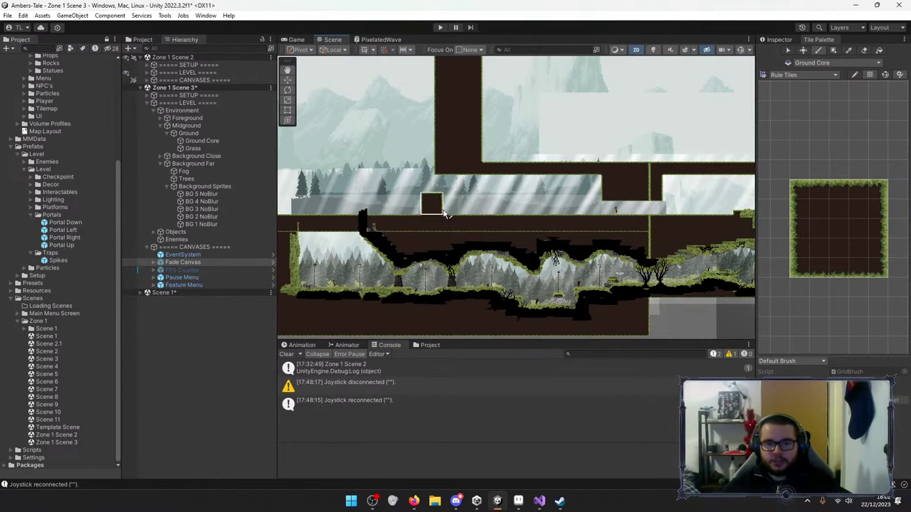
scroll(446, 208, up, 3)
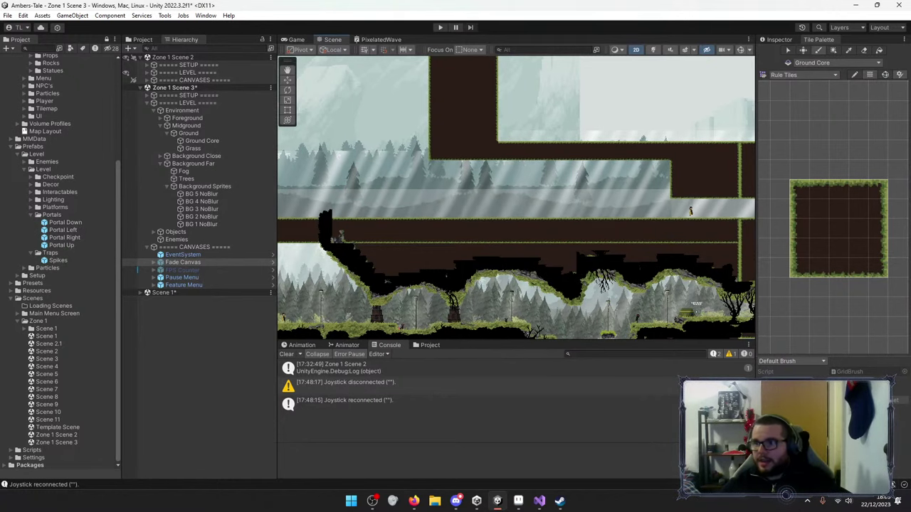
Switch to Firefox and view the Instagram pixel art post comparing Sept 2020 and Sept 2023 animations.
click(413, 501)
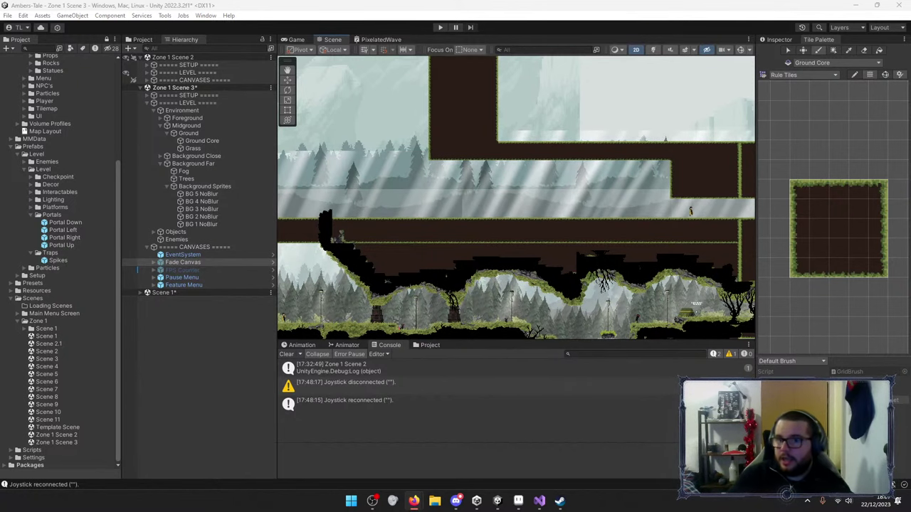
middle_drag(556, 318, 506, 240)
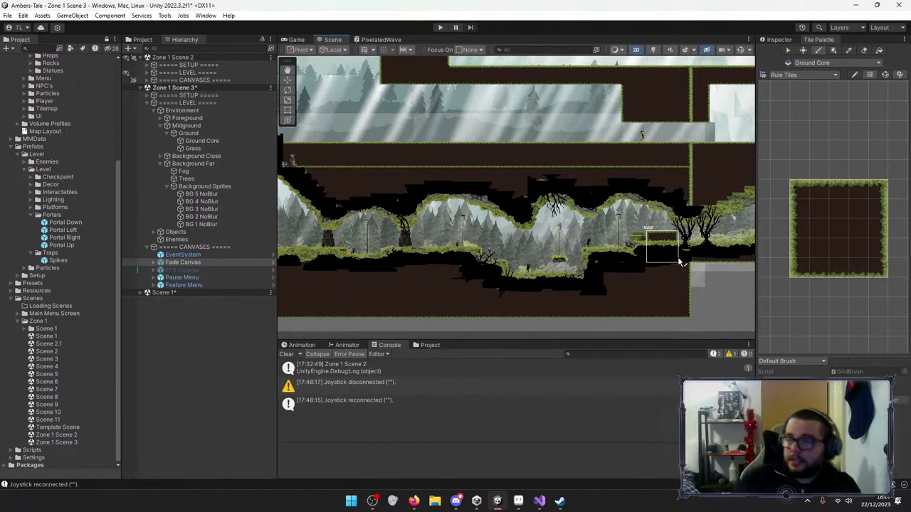
key(alt+Tab)
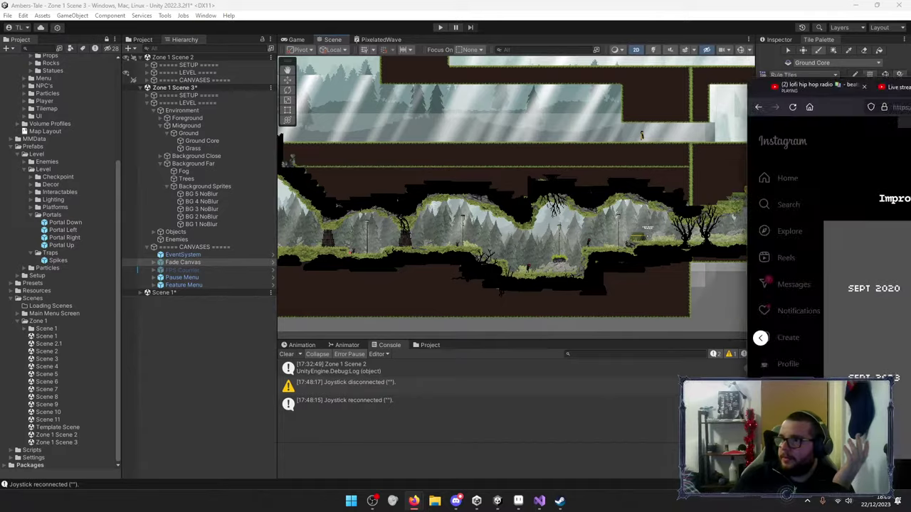
drag(910, 35, 616, 35)
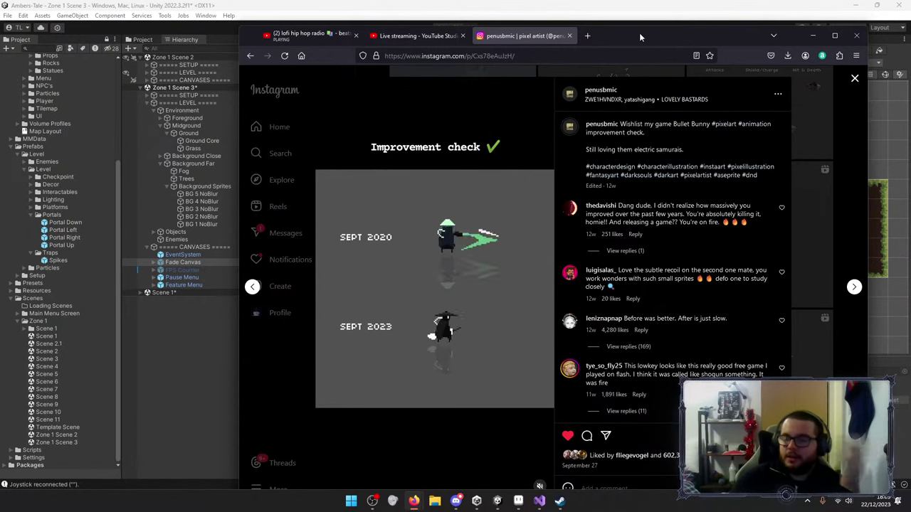
drag(647, 32, 627, 139)
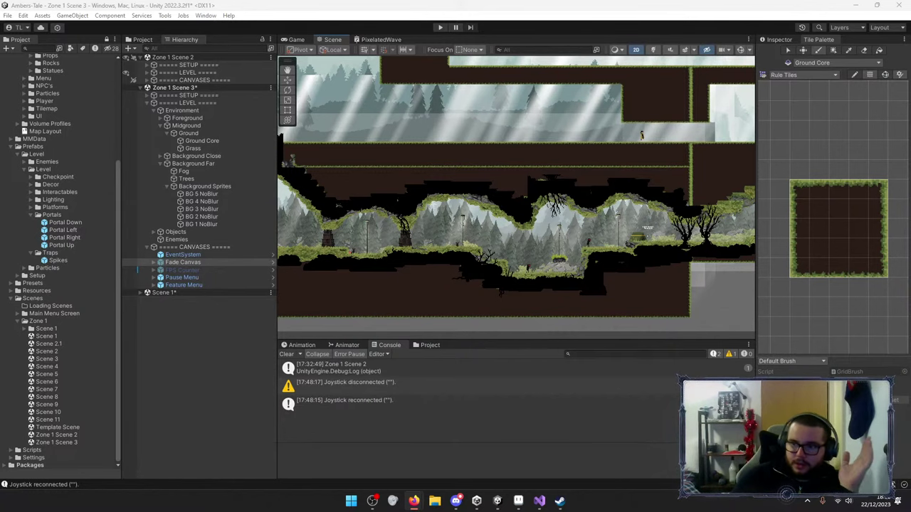
Turn on scene lighting in the Unity Scene view.
click(652, 49)
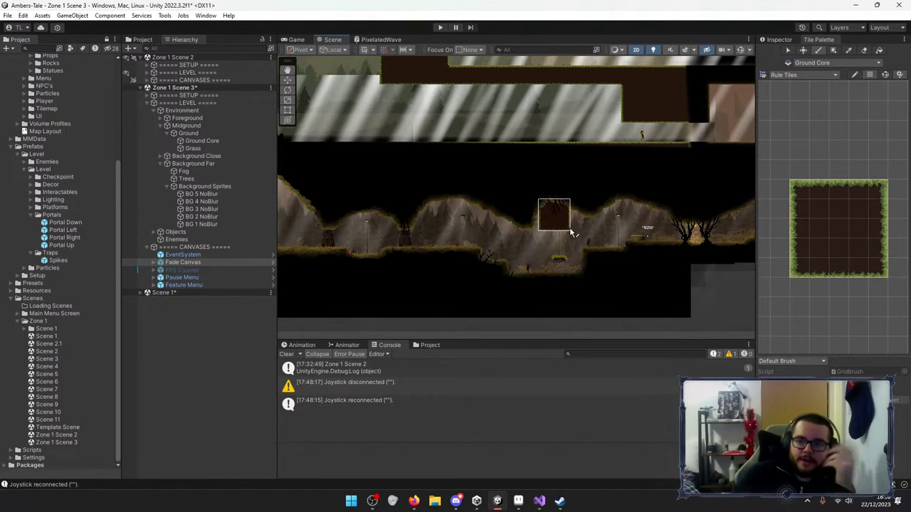
scroll(573, 232, down, 2)
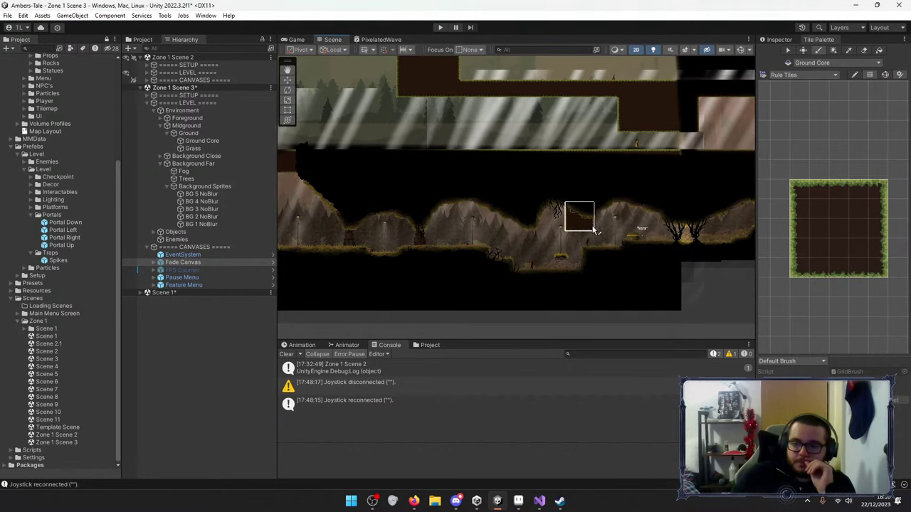
middle_drag(504, 213, 472, 271)
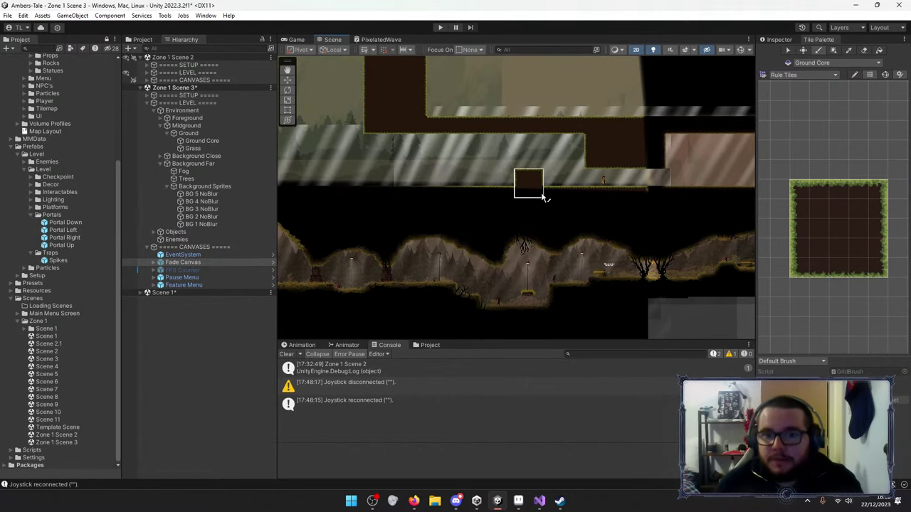
click(464, 147)
click(533, 184)
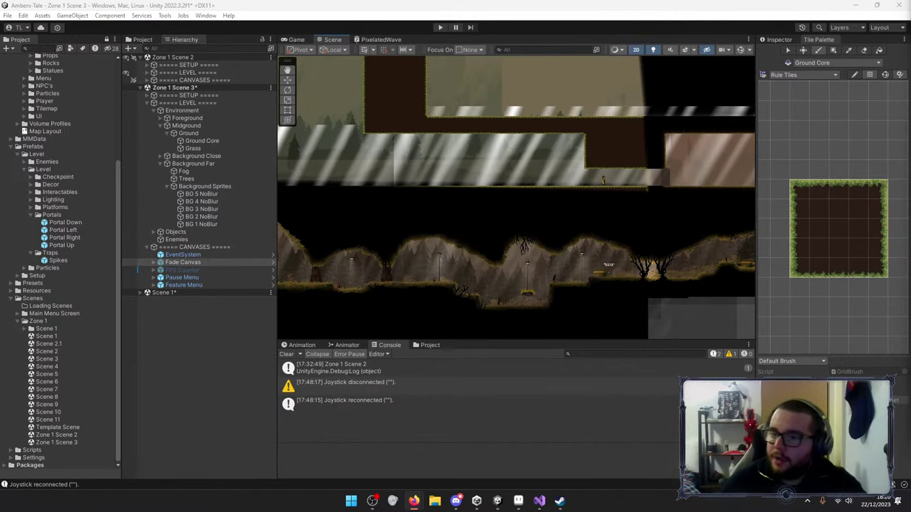
scroll(486, 205, down, 2)
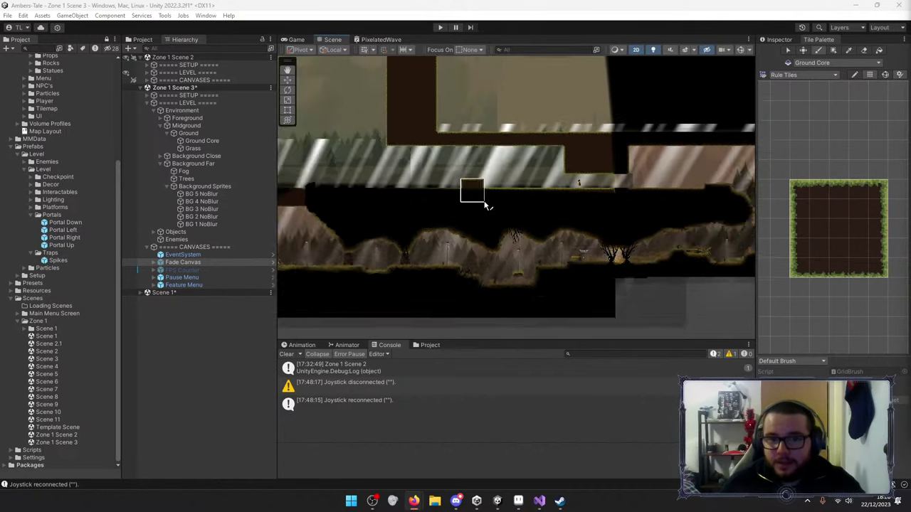
scroll(486, 206, down, 3)
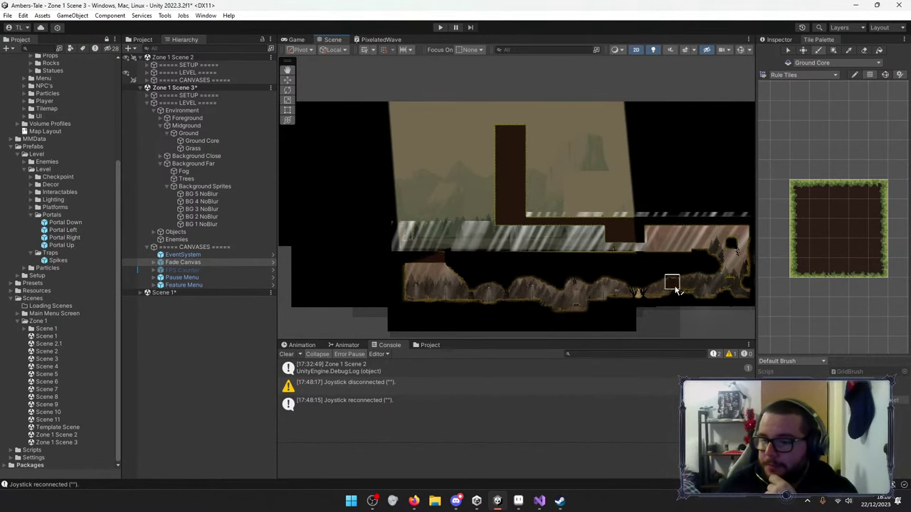
drag(615, 240, 639, 238)
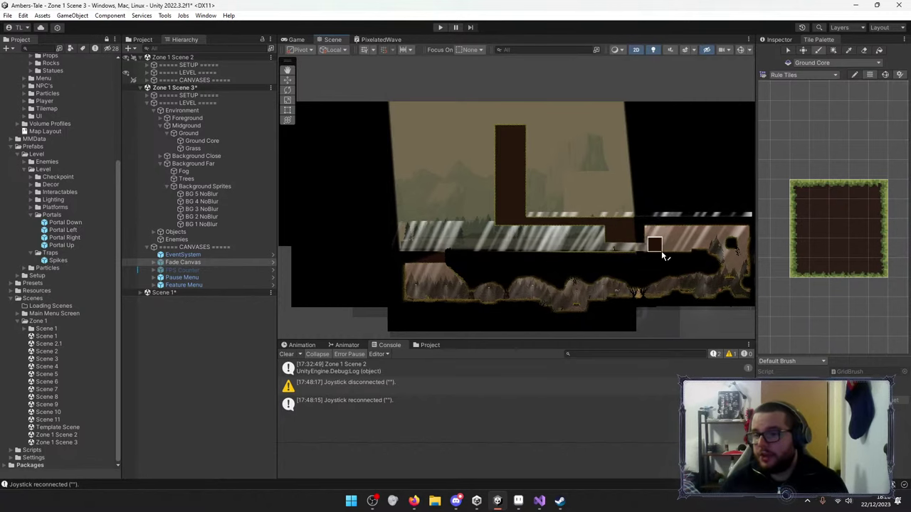